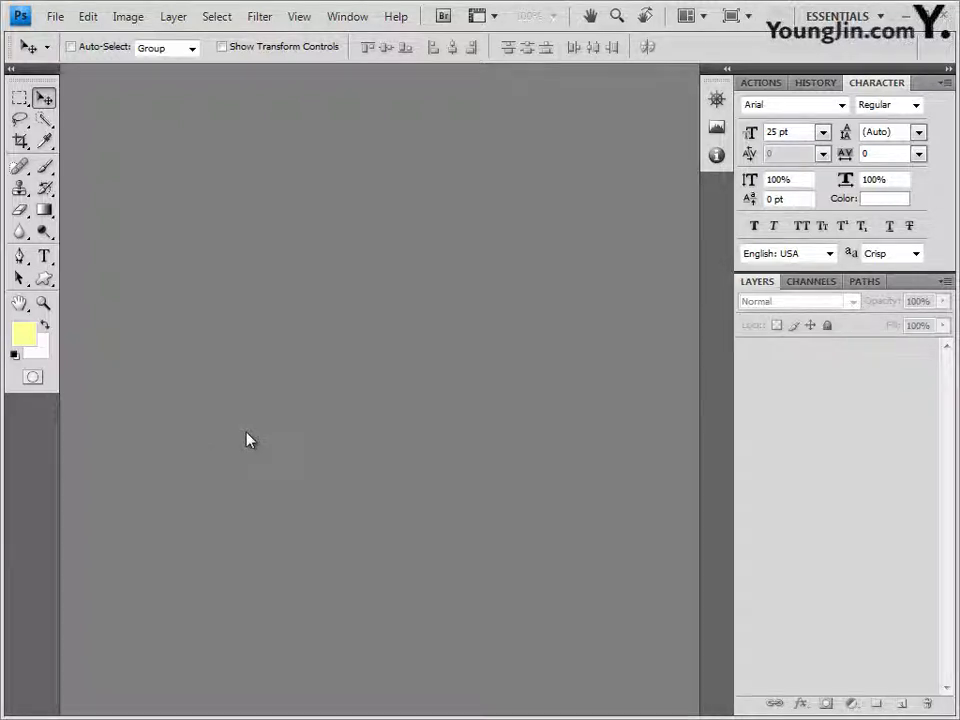
- Create a new white RGB document 400 pixels wide and 500 pixels high at 72 pixels/inch
{"action": "key", "text": "ctrl+n"}
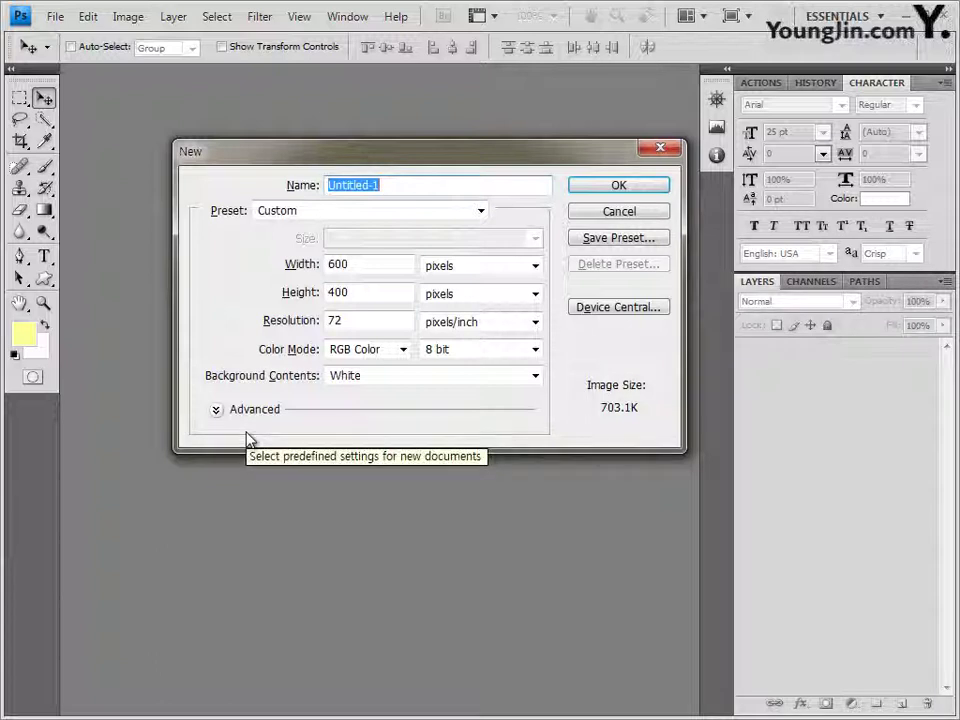
{"action": "double_click", "coordinate": [369, 265]}
{"action": "type", "text": "400"}
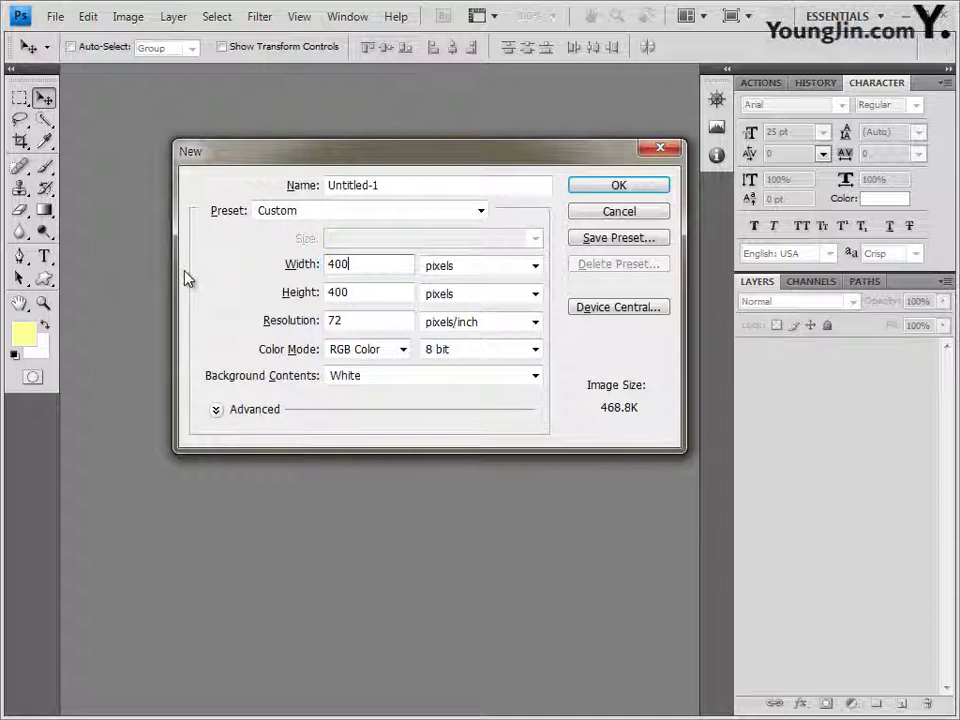
{"action": "double_click", "coordinate": [364, 285]}
{"action": "type", "text": "500"}
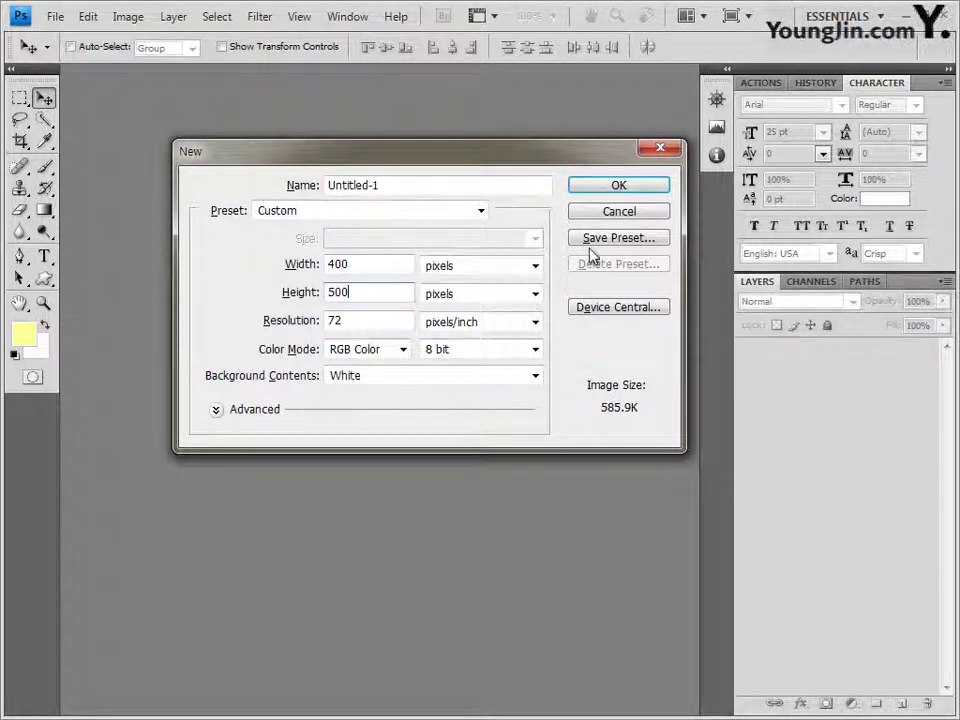
{"action": "left_click", "coordinate": [596, 189]}
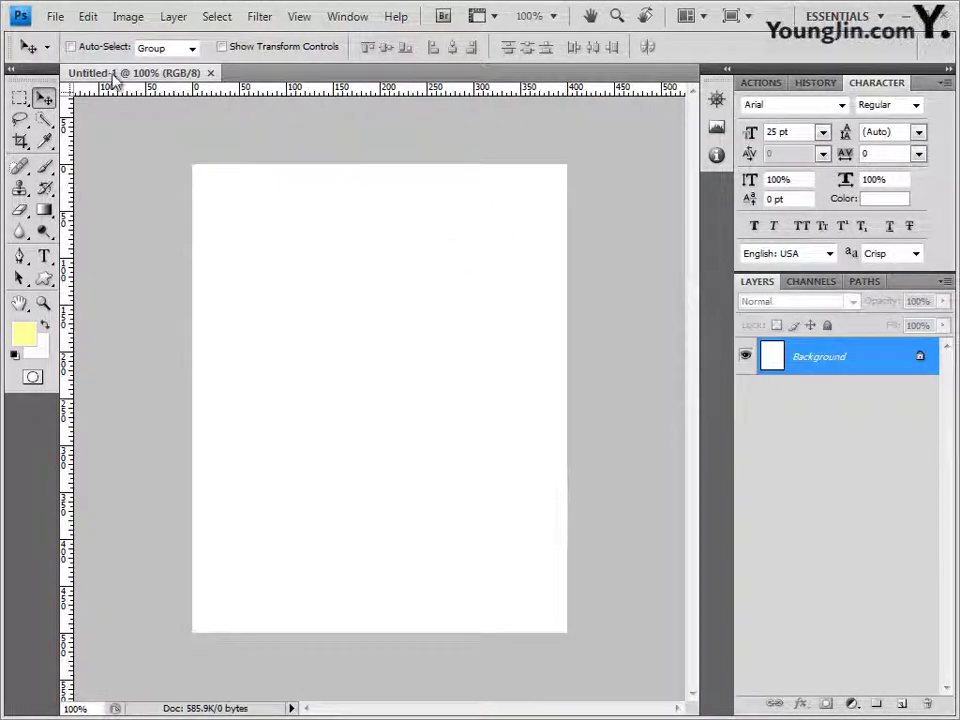
- Float the new document in its own window and set its ruler units to pixels
{"action": "left_click_drag", "start_coordinate": [125, 73], "coordinate": [277, 119]}
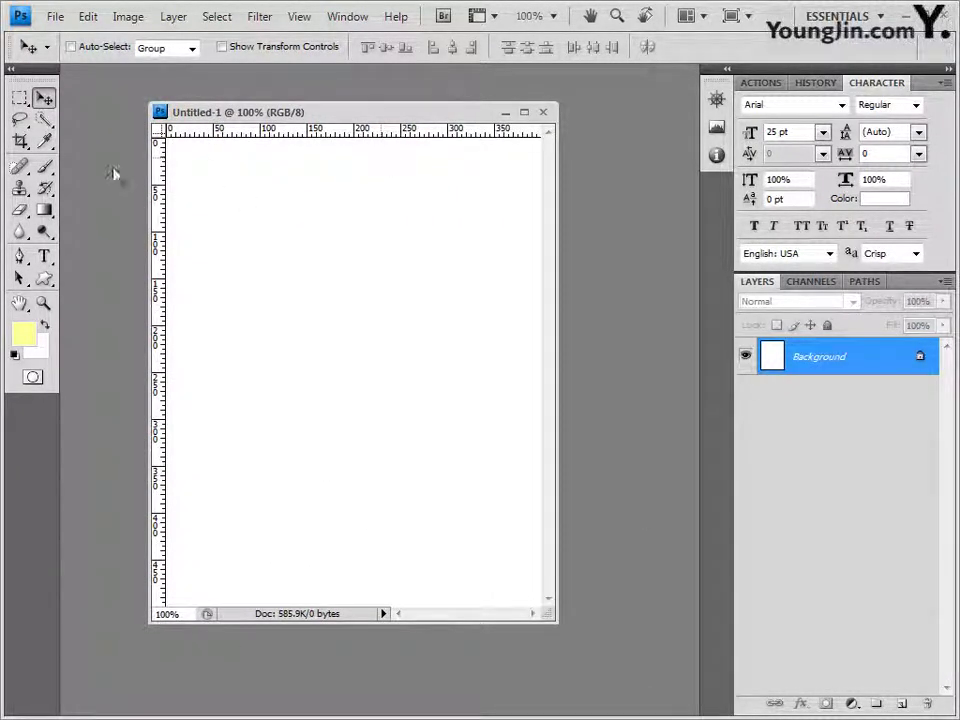
{"action": "right_click", "coordinate": [299, 131]}
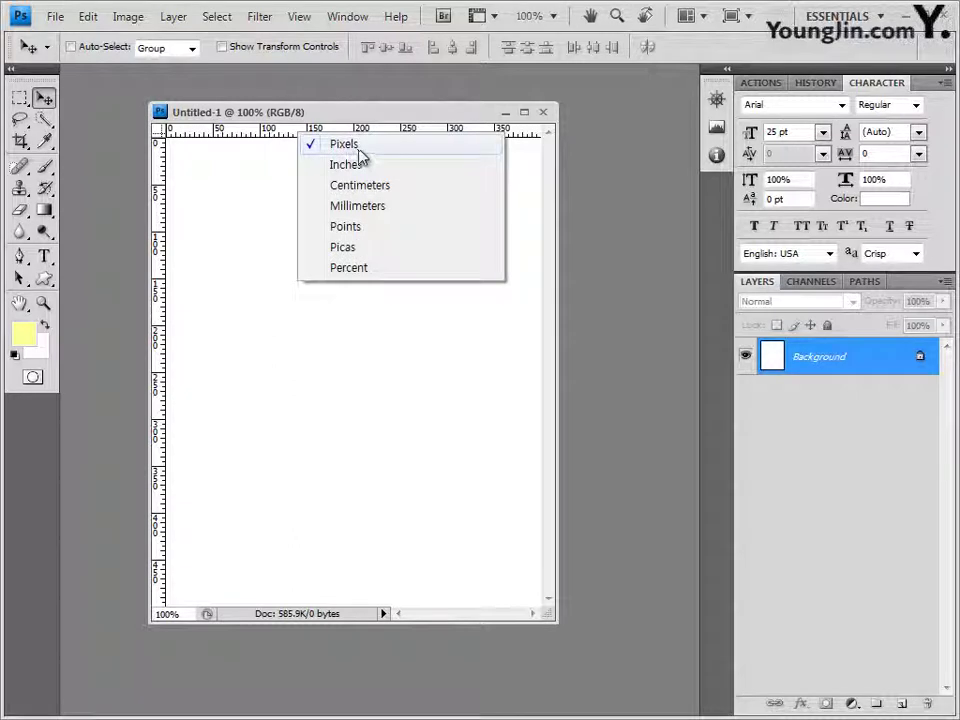
{"action": "left_click", "coordinate": [345, 141]}
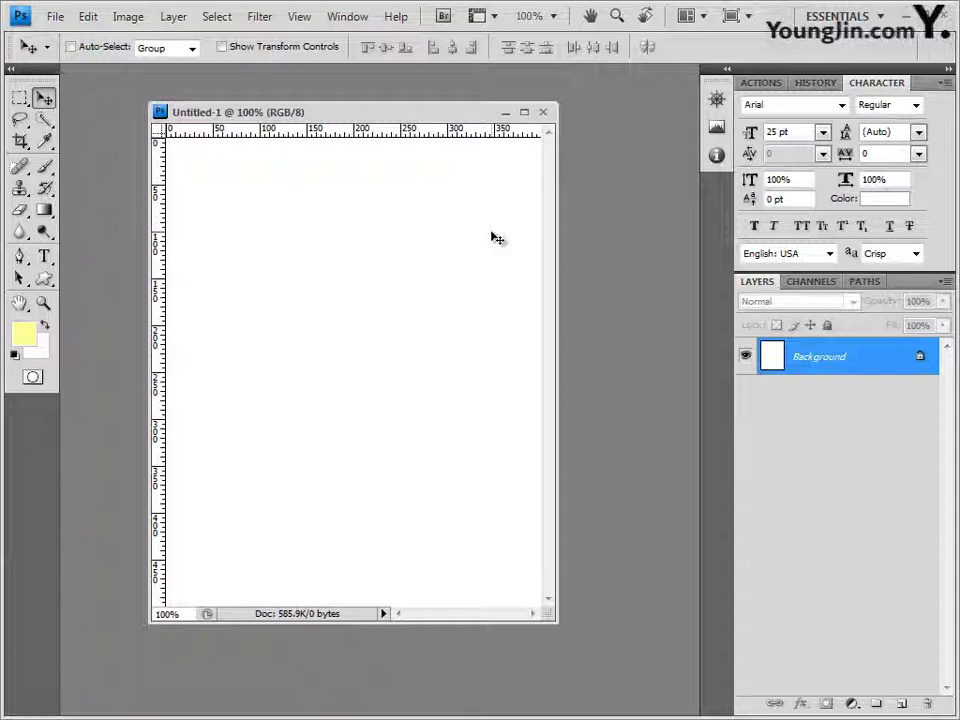
- Show horizontal and vertical guides every 100 pixels across the canvas
{"action": "key", "text": "ctrl+semicolon"}
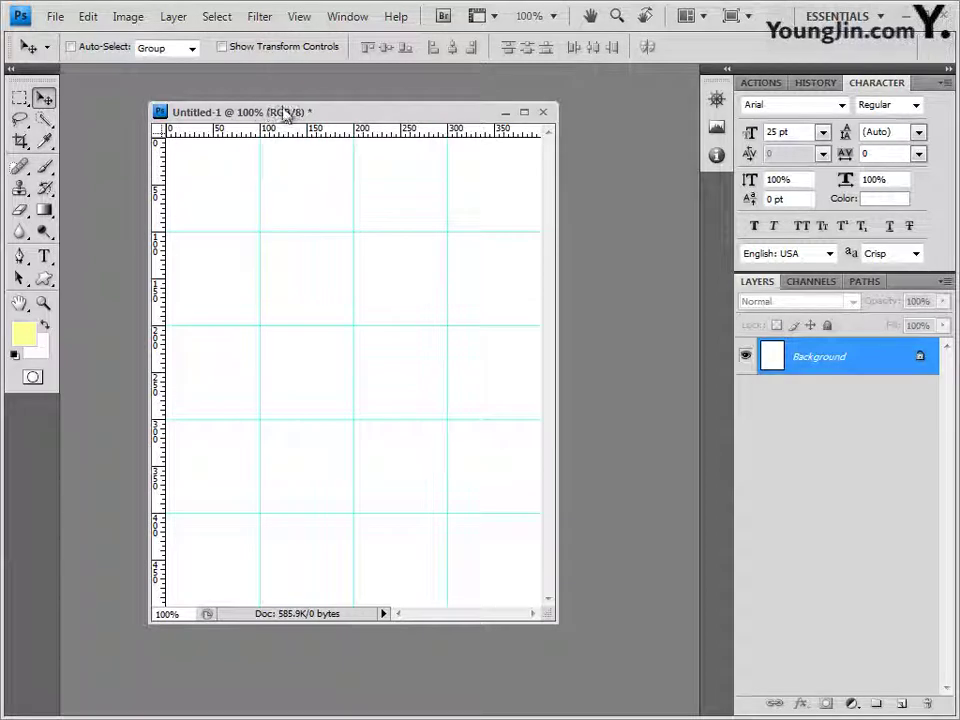
{"action": "left_click_drag", "start_coordinate": [284, 115], "coordinate": [309, 116]}
{"action": "left_click", "coordinate": [299, 16]}
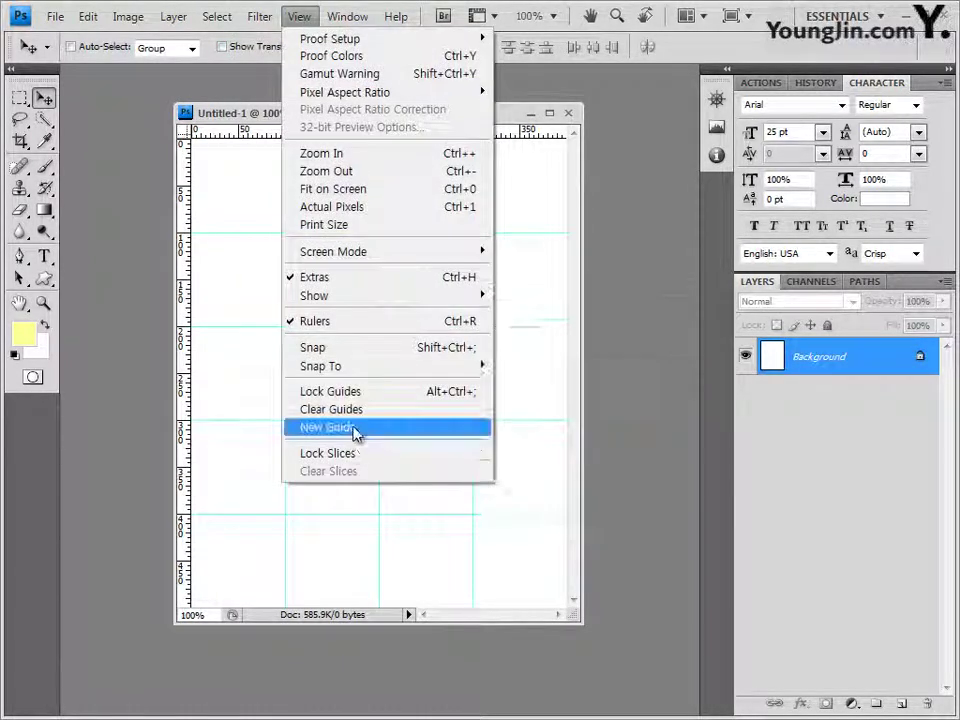
{"action": "left_click", "coordinate": [239, 201]}
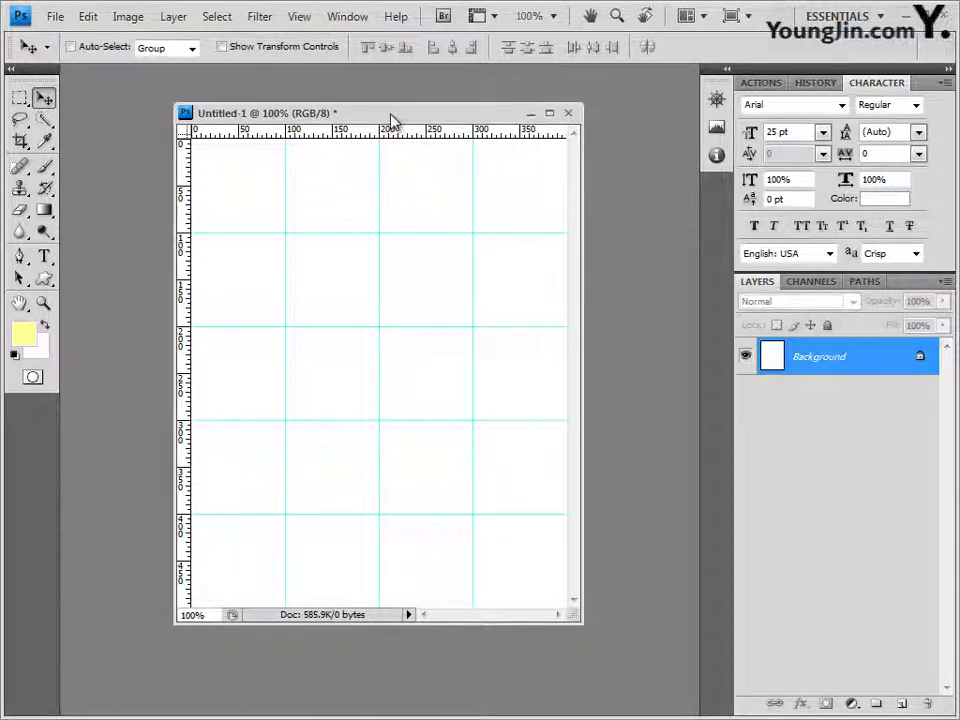
- Save the document in the GTQ folder as a Photoshop file named 1
{"action": "left_click_drag", "start_coordinate": [392, 120], "coordinate": [385, 119]}
{"action": "left_click", "coordinate": [55, 16]}
{"action": "left_click", "coordinate": [88, 251]}
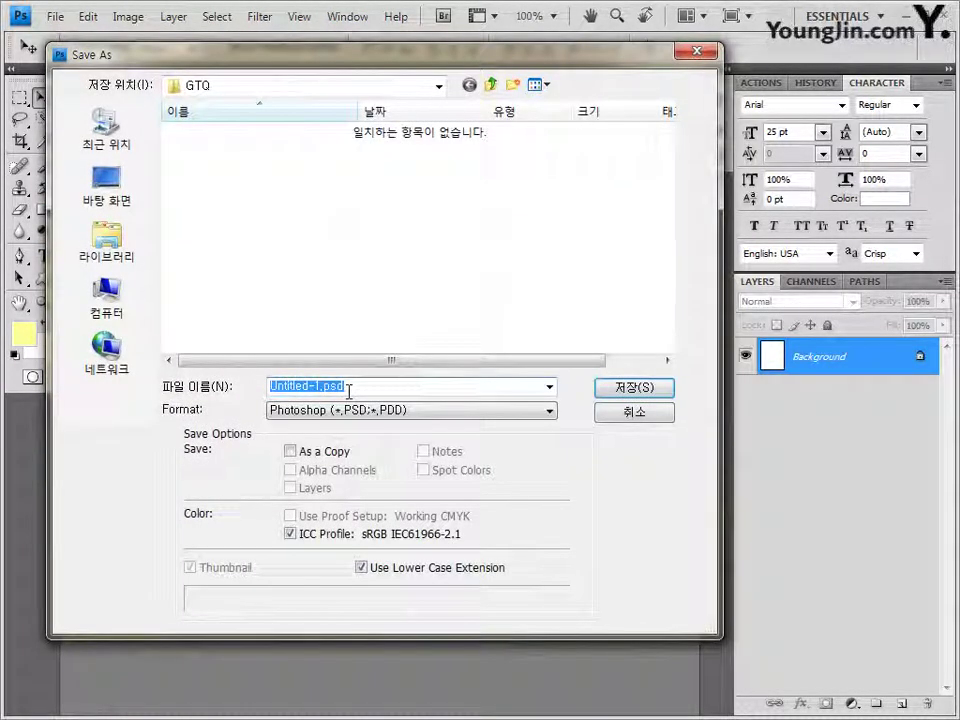
{"action": "type", "text": "1"}
{"action": "left_click", "coordinate": [634, 389]}
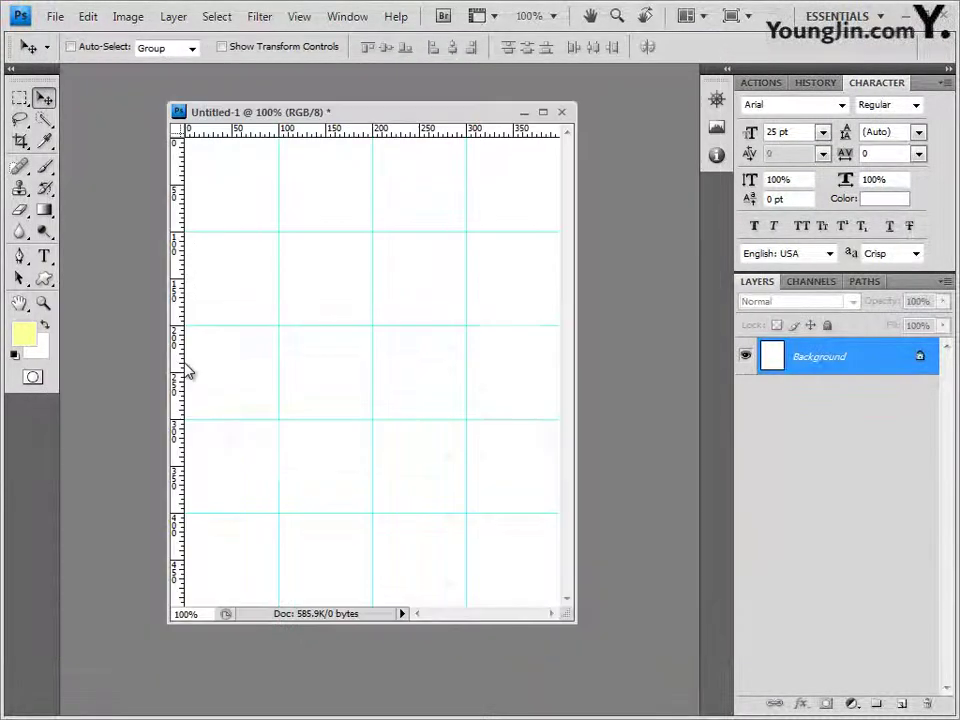
- Open 2급-1.JPG from the 기출문제04 folder, copy the whole image into 1.psd and close the source file
{"action": "left_click_drag", "start_coordinate": [404, 117], "coordinate": [393, 112]}
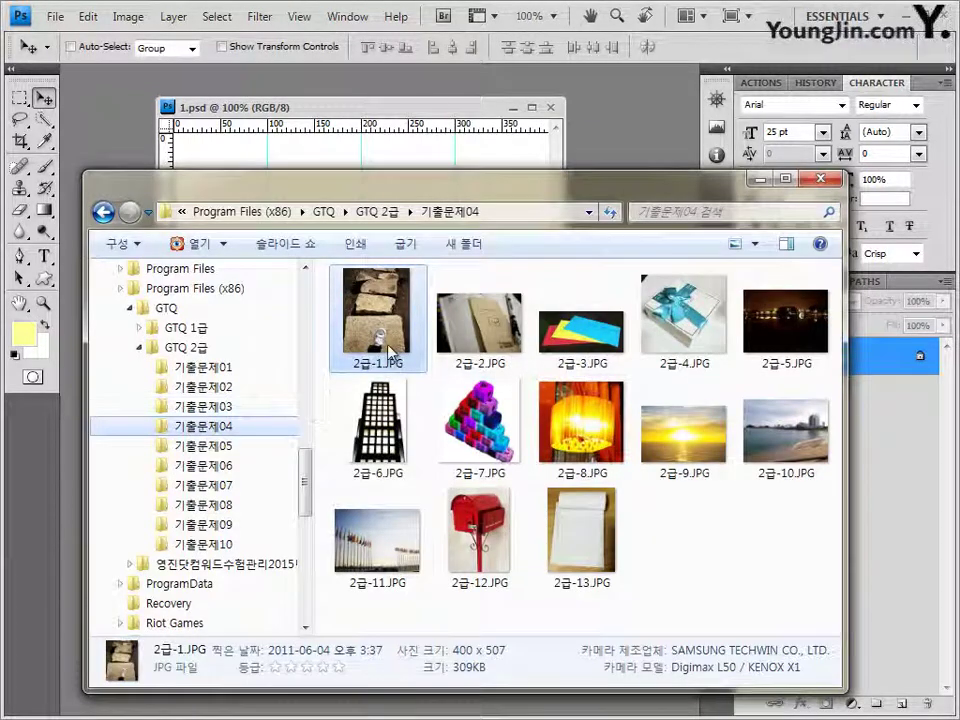
{"action": "left_click_drag", "start_coordinate": [385, 335], "coordinate": [671, 189]}
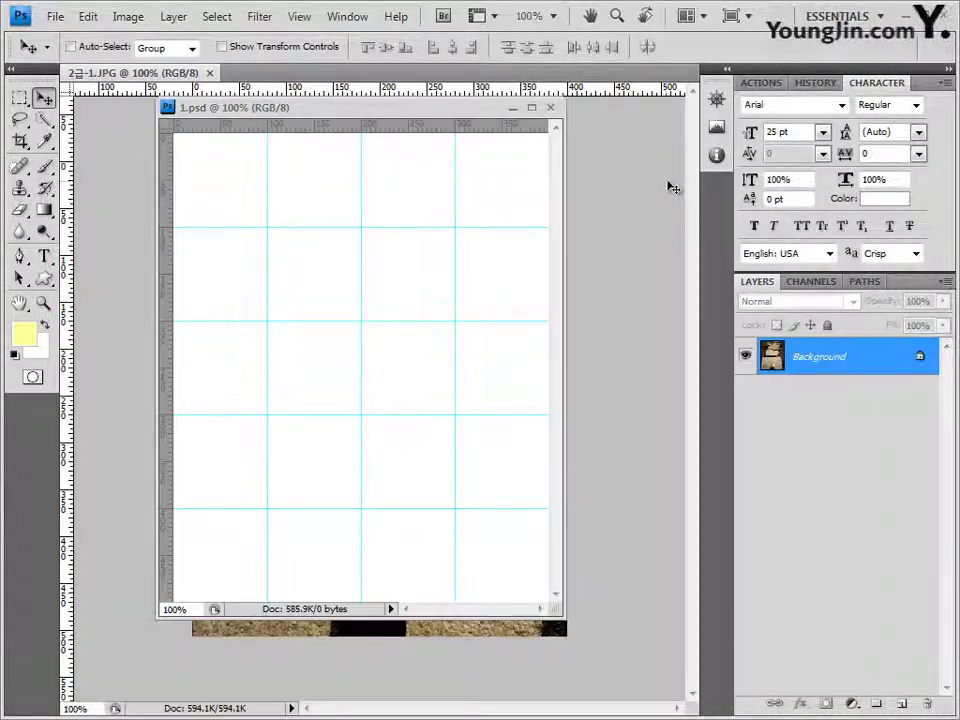
{"action": "left_click_drag", "start_coordinate": [150, 73], "coordinate": [588, 119]}
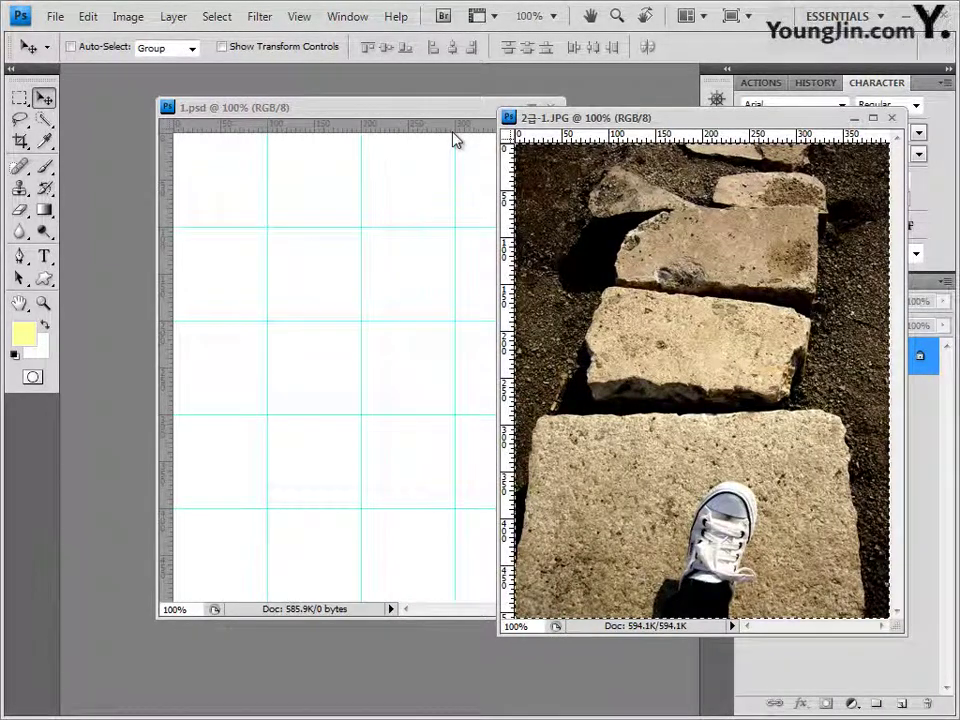
{"action": "left_click", "coordinate": [893, 119]}
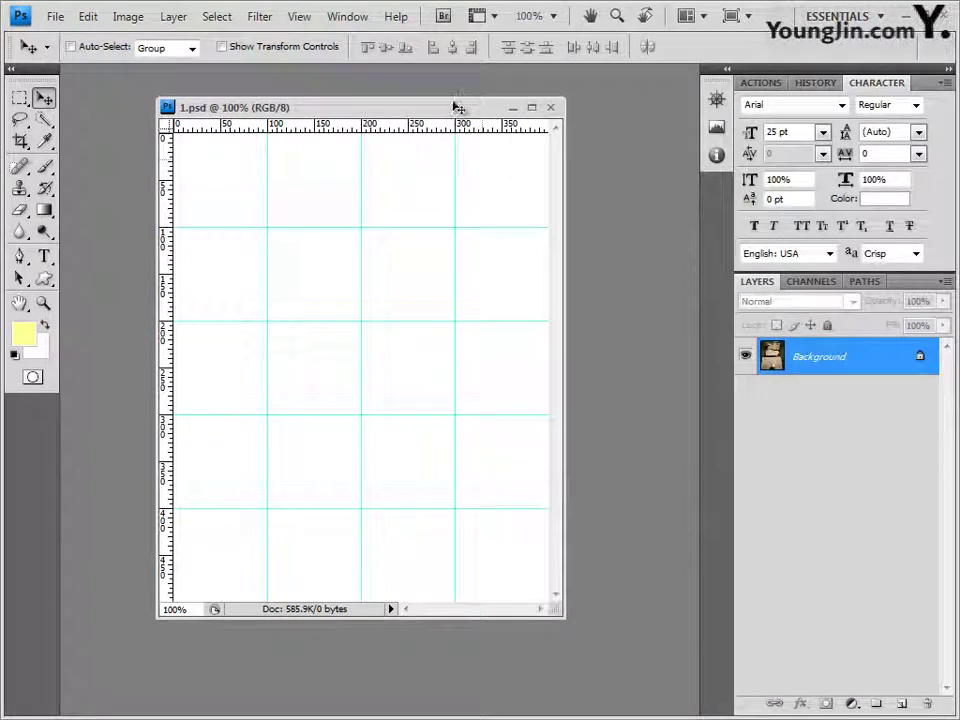
{"action": "key", "text": "ctrl+v"}
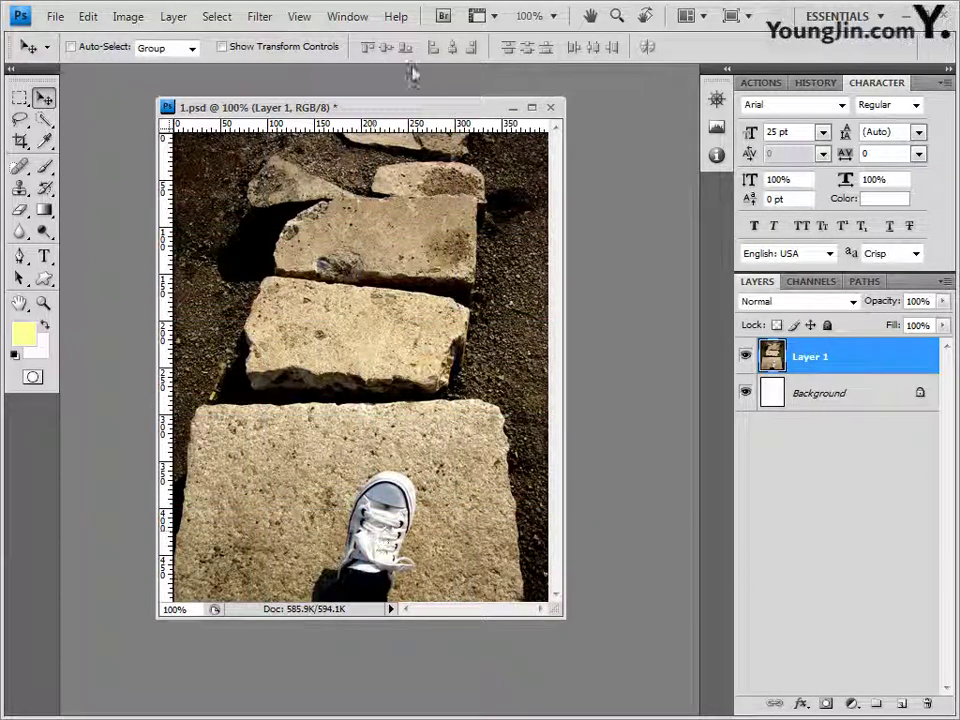
{"action": "left_click", "coordinate": [302, 20]}
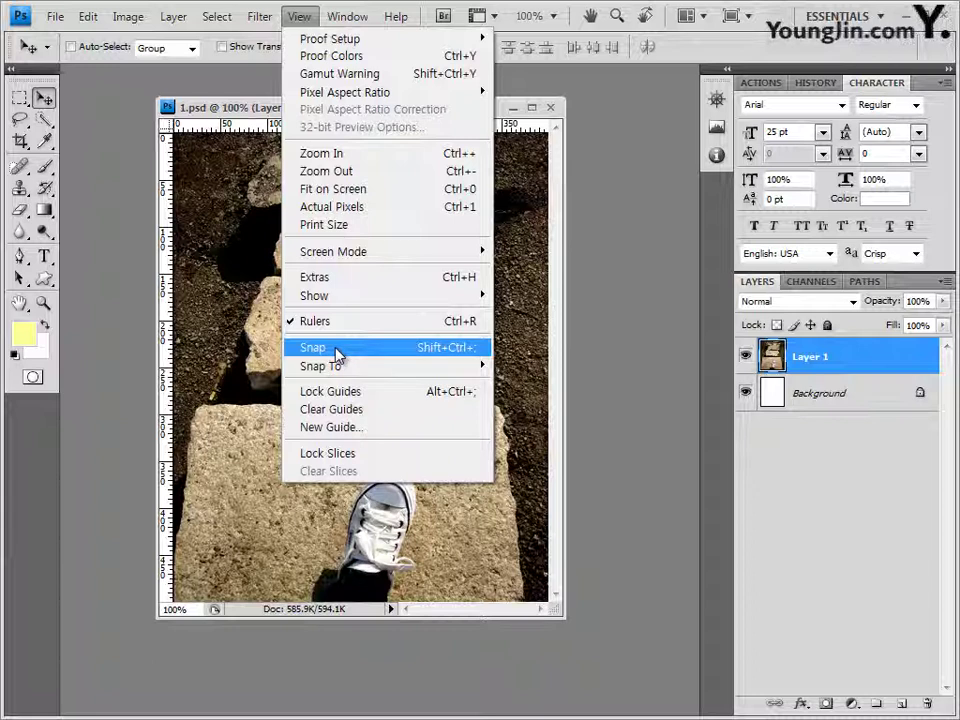
{"action": "left_click", "coordinate": [266, 111]}
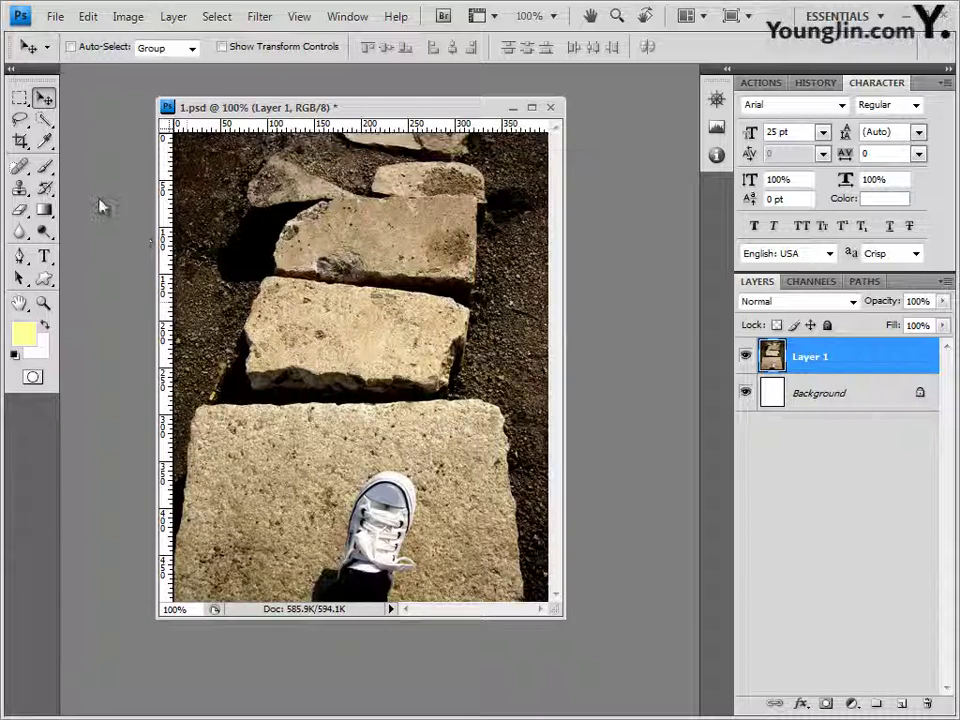
- Select the shoe, its laces and the trouser leg using the Quick Selection tool with a 9 px brush
{"action": "left_click", "coordinate": [45, 121]}
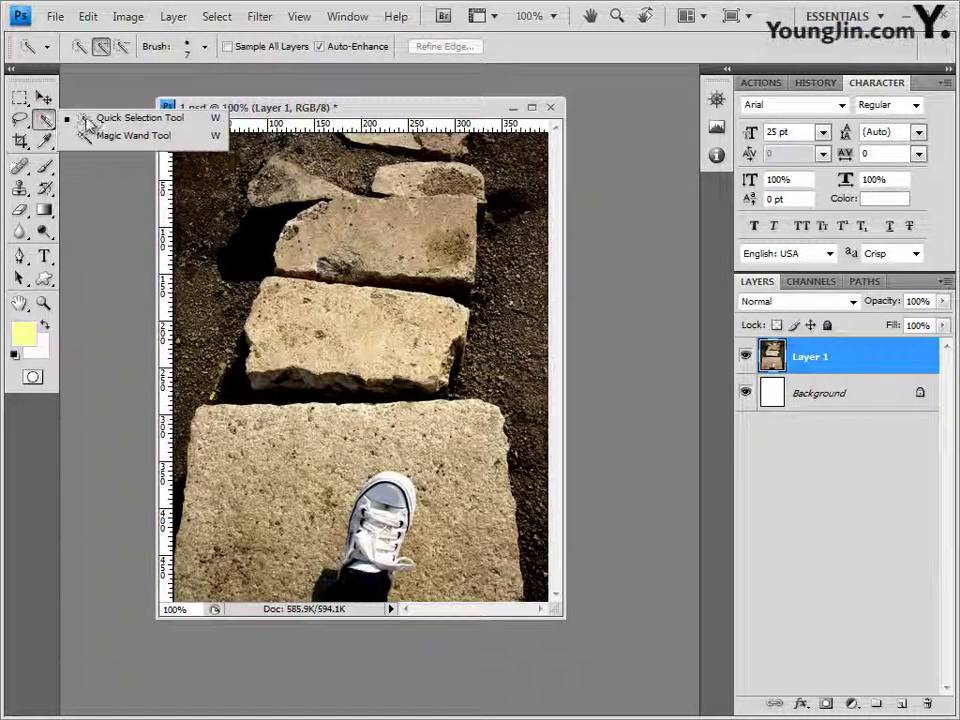
{"action": "left_click", "coordinate": [92, 119]}
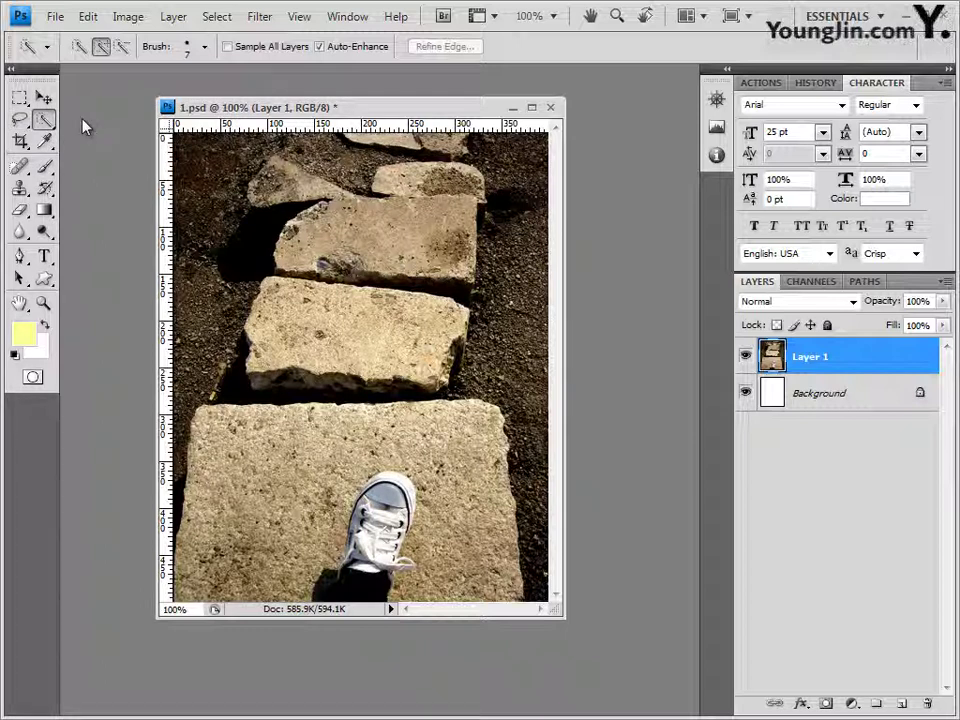
{"action": "left_click", "coordinate": [204, 46]}
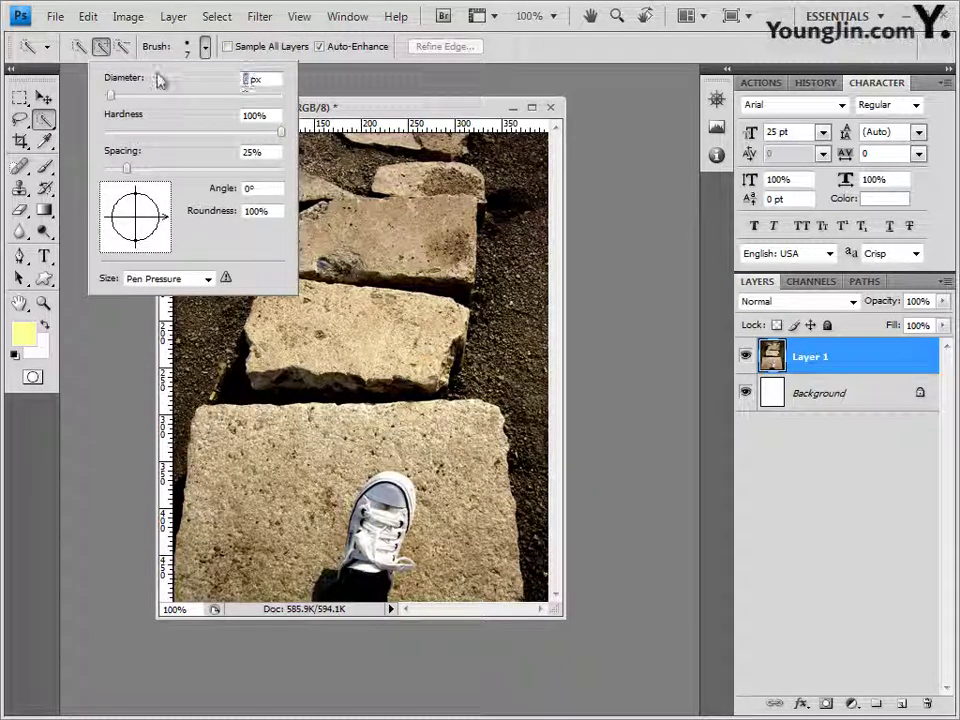
{"action": "type", "text": "9"}
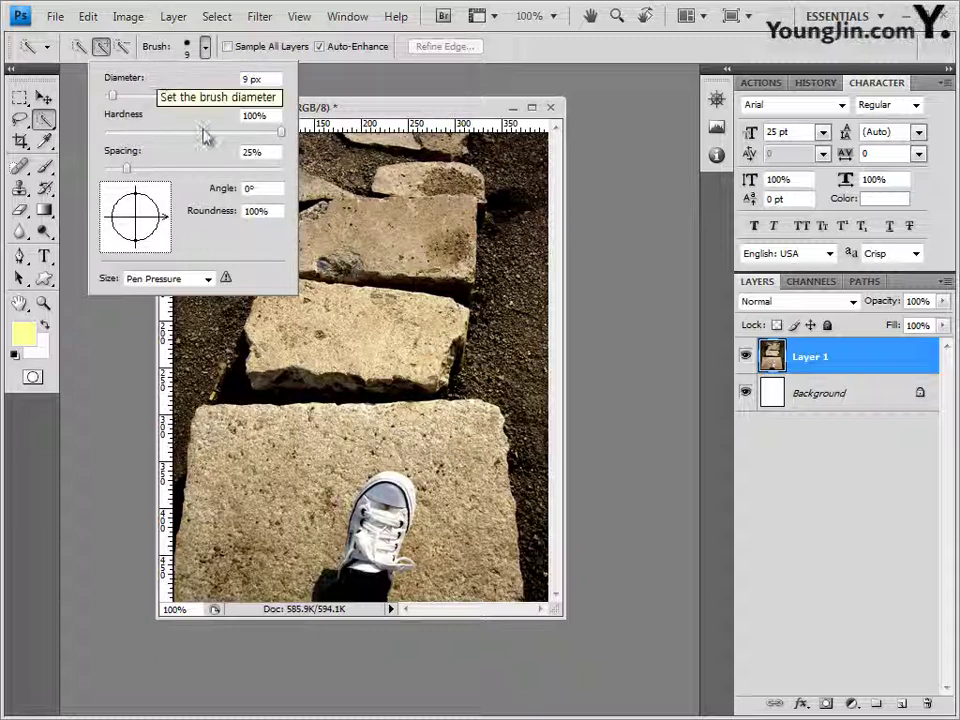
{"action": "left_click", "coordinate": [80, 46]}
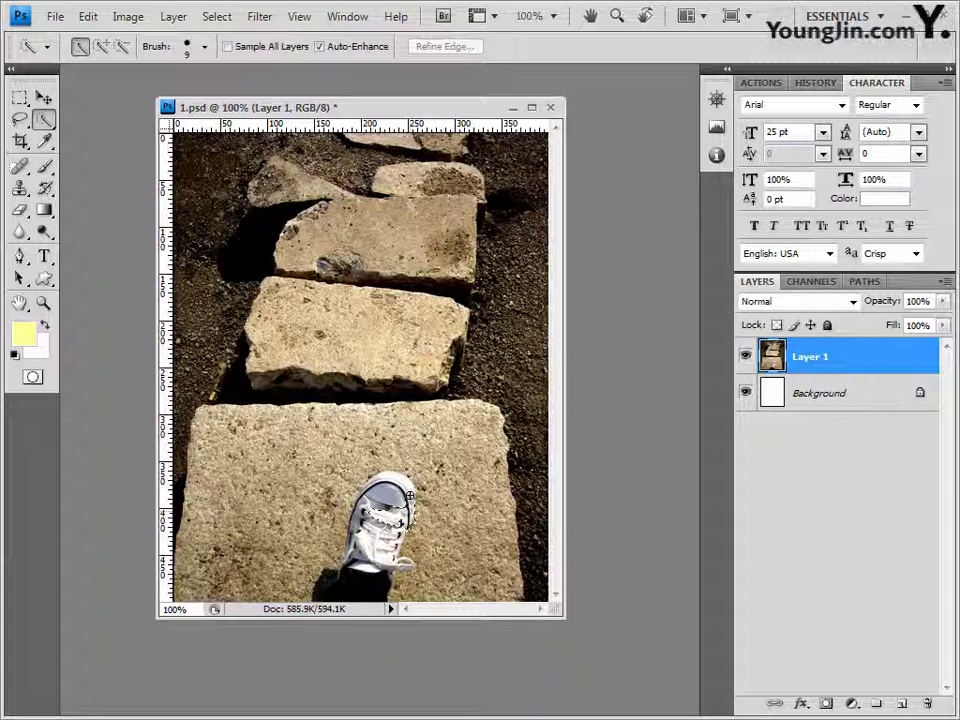
{"action": "mouse_move", "coordinate": [407, 518]}
{"action": "left_mouse_down"}
{"action": "mouse_move", "coordinate": [400, 485]}
{"action": "mouse_move", "coordinate": [369, 489]}
{"action": "mouse_move", "coordinate": [350, 582]}
{"action": "left_mouse_up"}
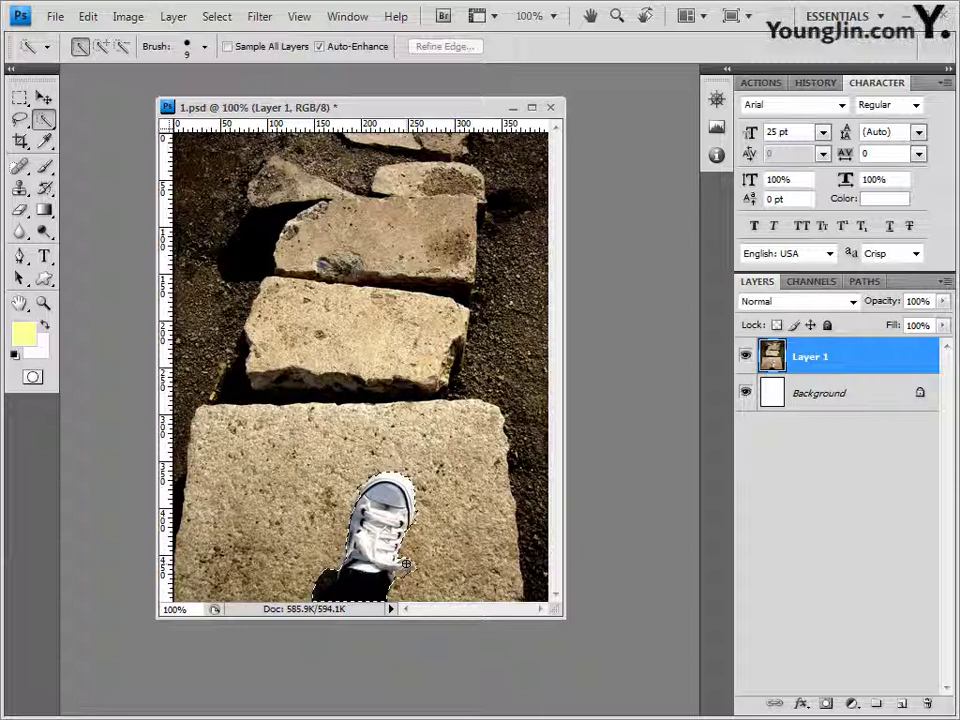
{"action": "left_click_drag", "start_coordinate": [406, 565], "coordinate": [404, 566]}
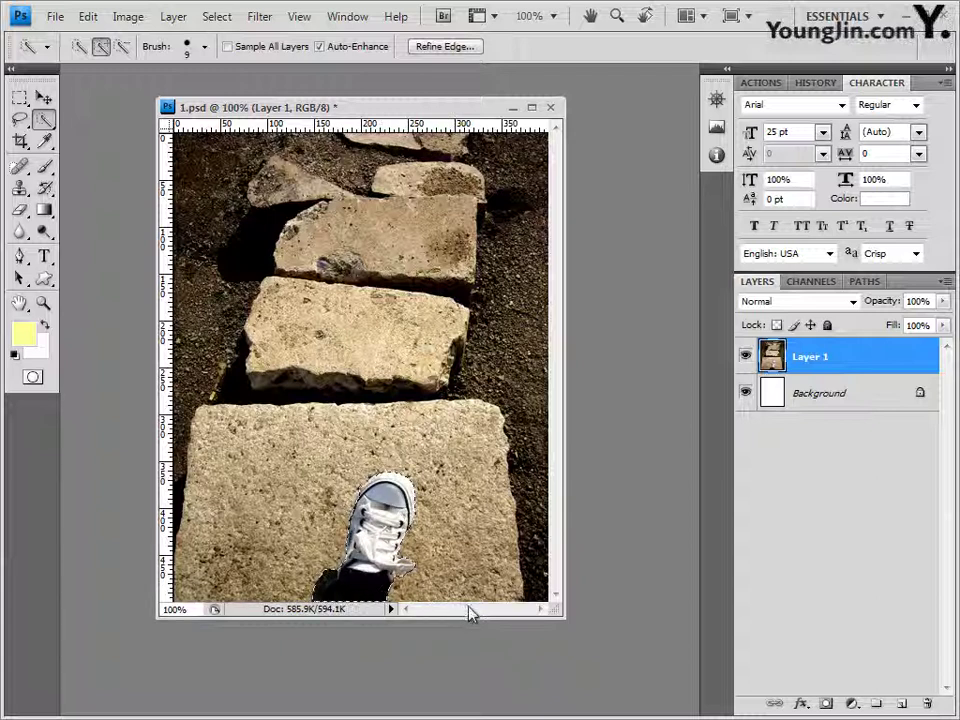
- Copy the selected shoe to a new layer and move the copy to the right of the original shoe
{"action": "key", "text": "ctrl+j"}
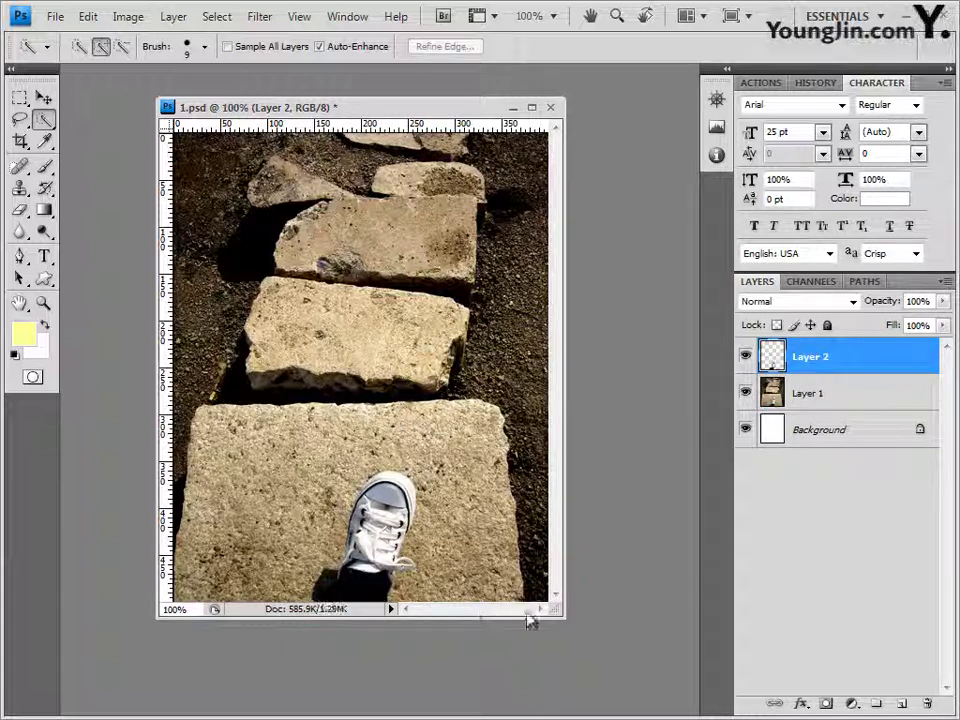
{"action": "left_click", "coordinate": [43, 98]}
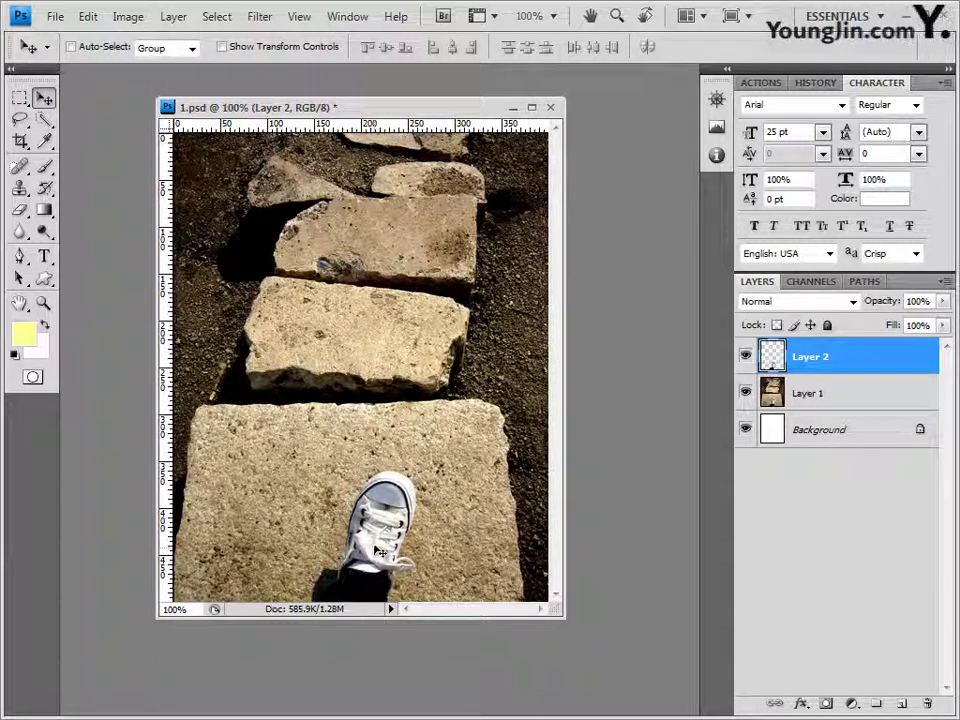
{"action": "left_click_drag", "start_coordinate": [378, 551], "coordinate": [477, 540]}
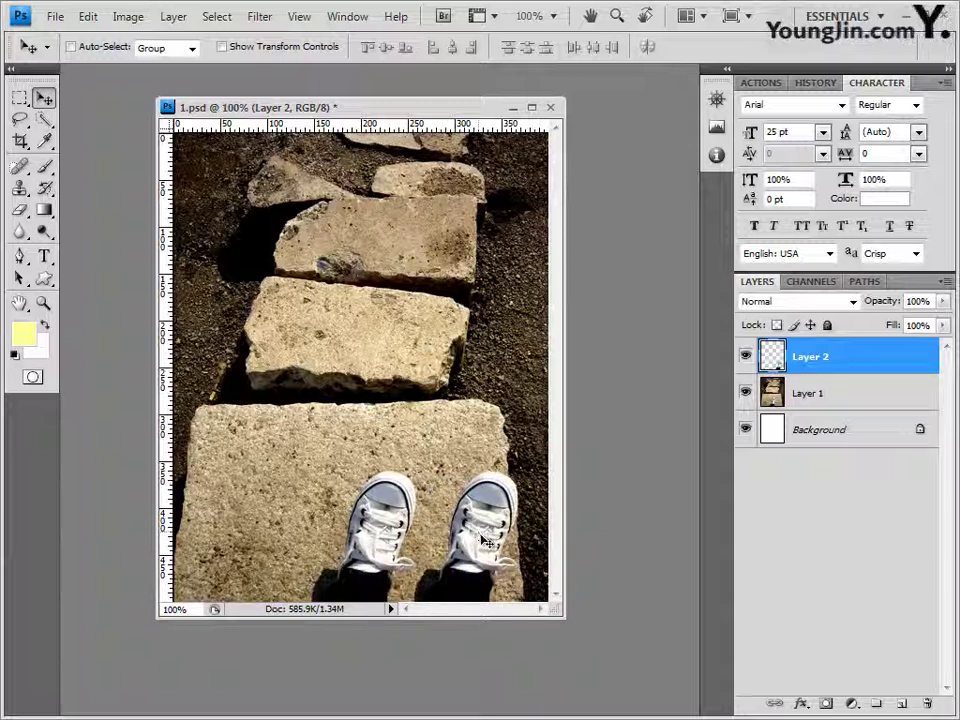
- Flip the copied shoe horizontally, rotate it slightly clockwise and position it beside the original as the matching foot
{"action": "key", "text": "ctrl+t"}
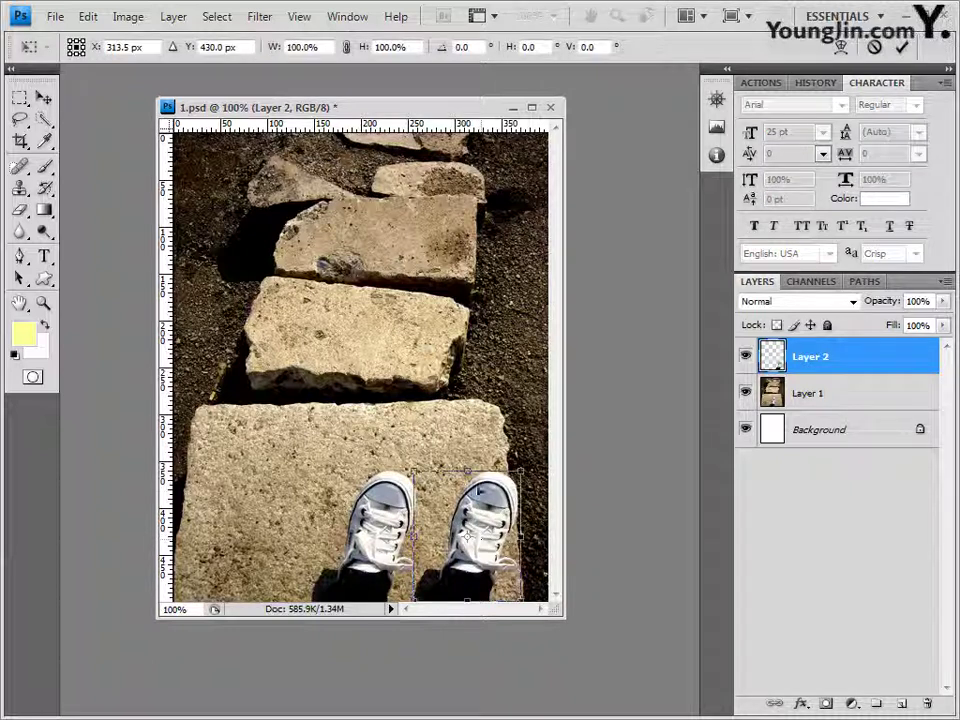
{"action": "right_click", "coordinate": [465, 493]}
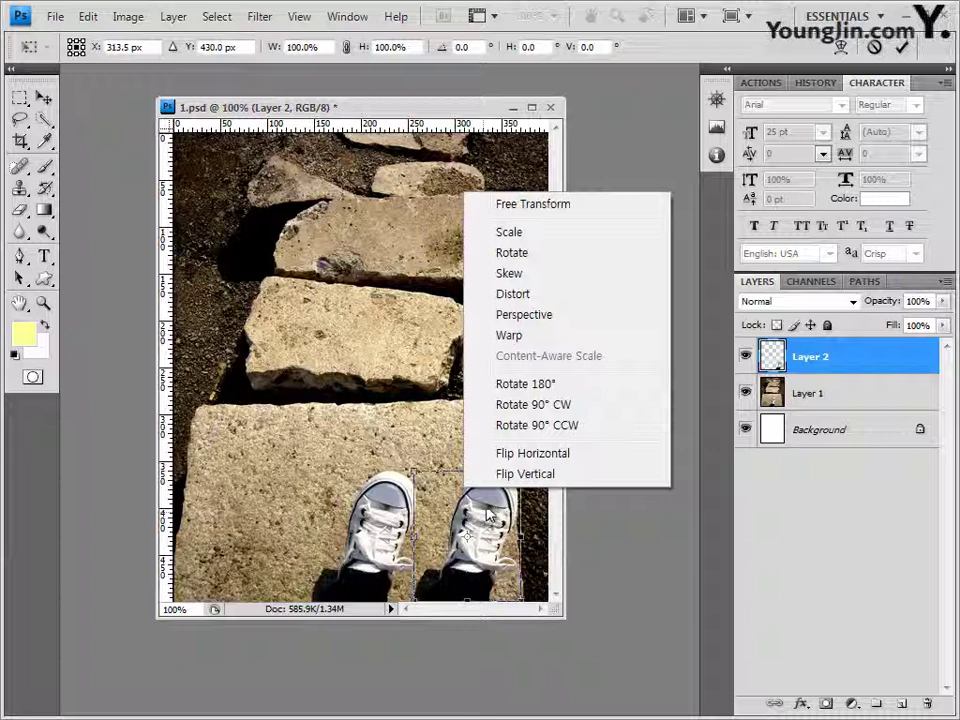
{"action": "left_click", "coordinate": [529, 455]}
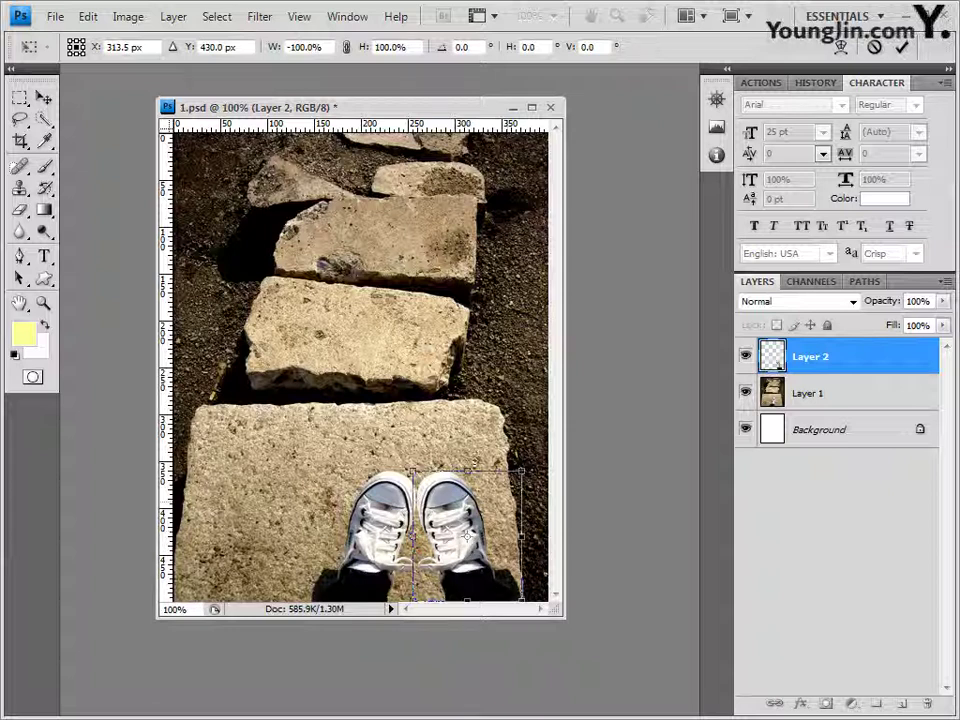
{"action": "left_click_drag", "start_coordinate": [393, 462], "coordinate": [416, 444]}
{"action": "left_click_drag", "start_coordinate": [467, 526], "coordinate": [470, 536]}
{"action": "key", "text": "Return"}
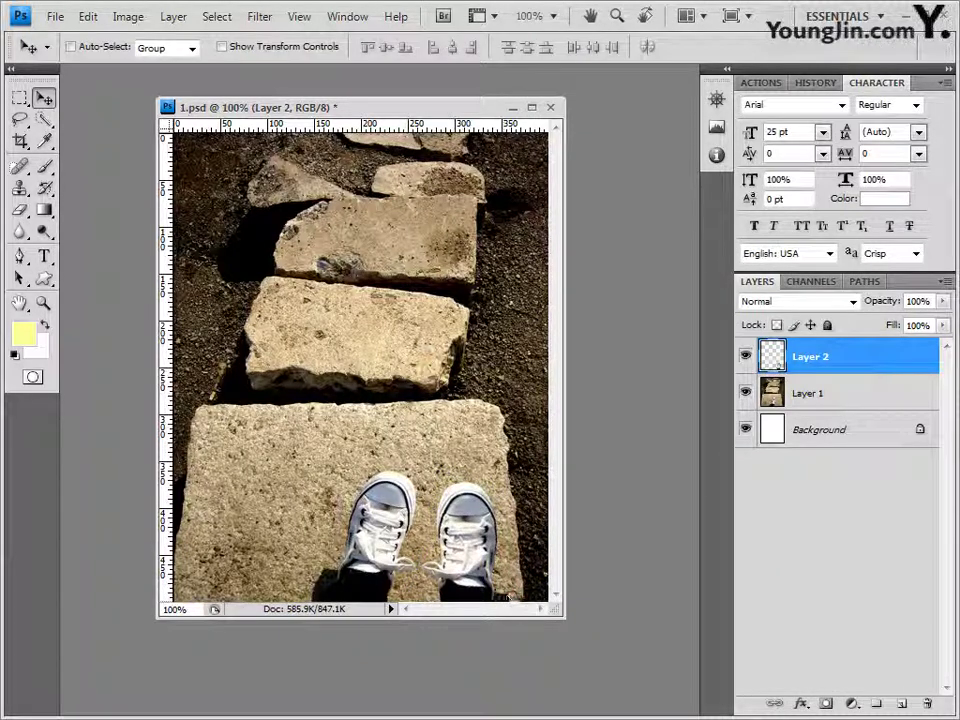
{"action": "left_click", "coordinate": [19, 210]}
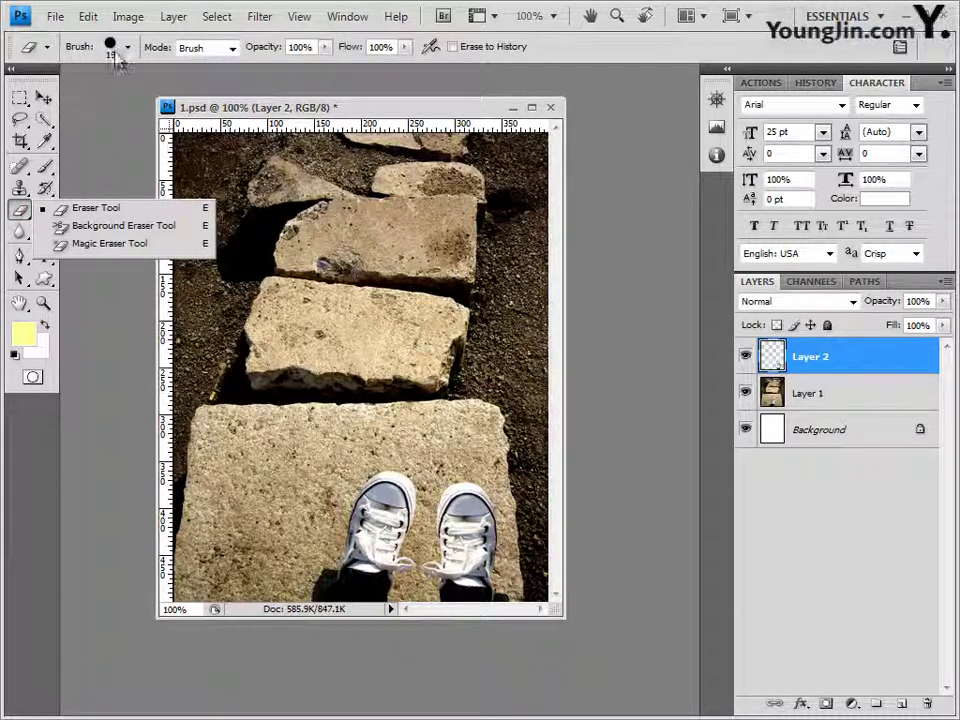
{"action": "left_click", "coordinate": [128, 47]}
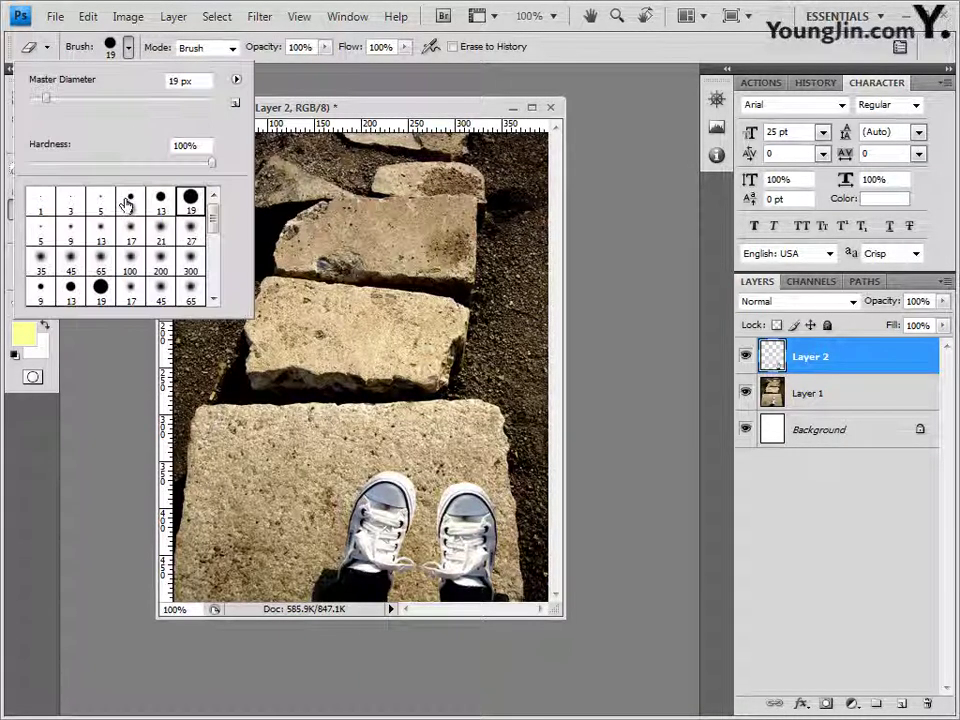
{"action": "left_click", "coordinate": [128, 47]}
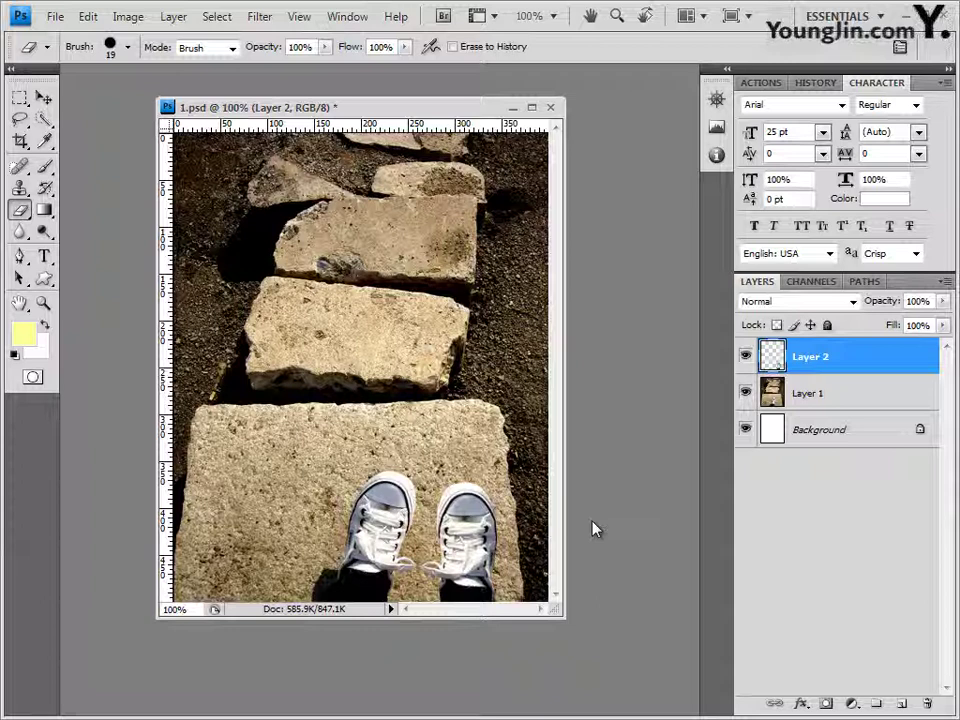
- Set the Custom Shape tool to Shape Layers mode and replace its shape set with the Nature shapes
{"action": "left_click", "coordinate": [44, 279]}
{"action": "left_click", "coordinate": [141, 367]}
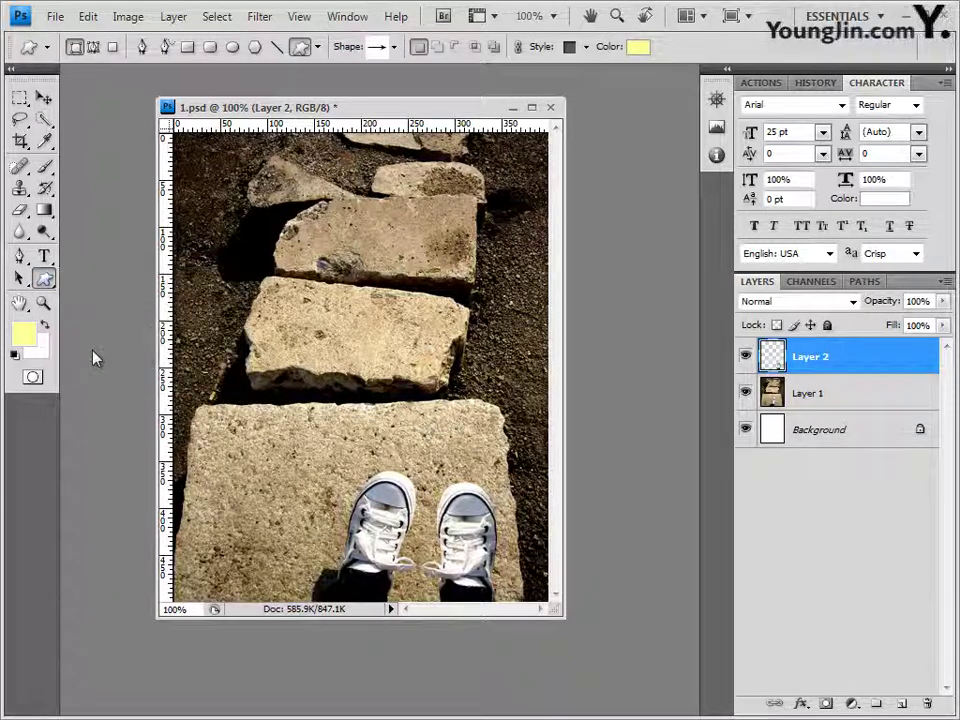
{"action": "left_click", "coordinate": [95, 48]}
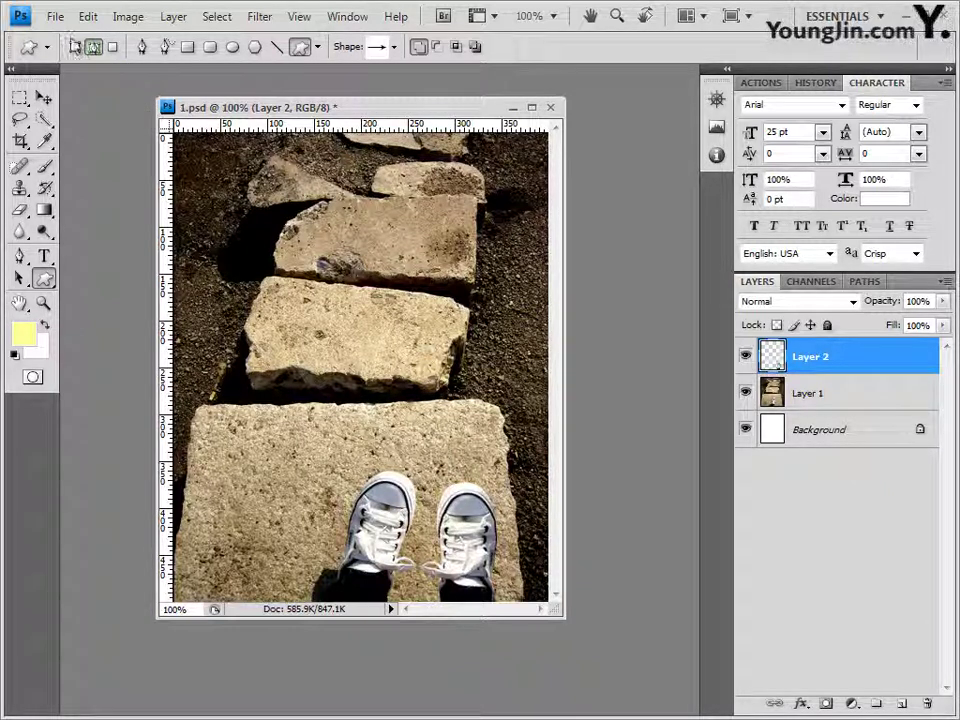
{"action": "left_click", "coordinate": [75, 48]}
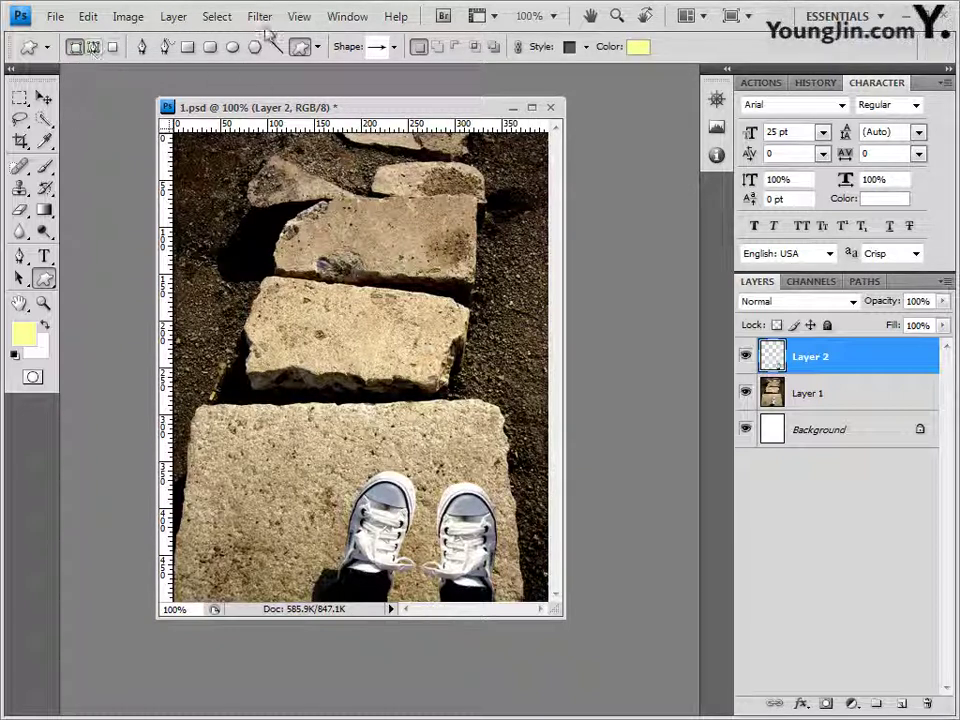
{"action": "left_click", "coordinate": [395, 48]}
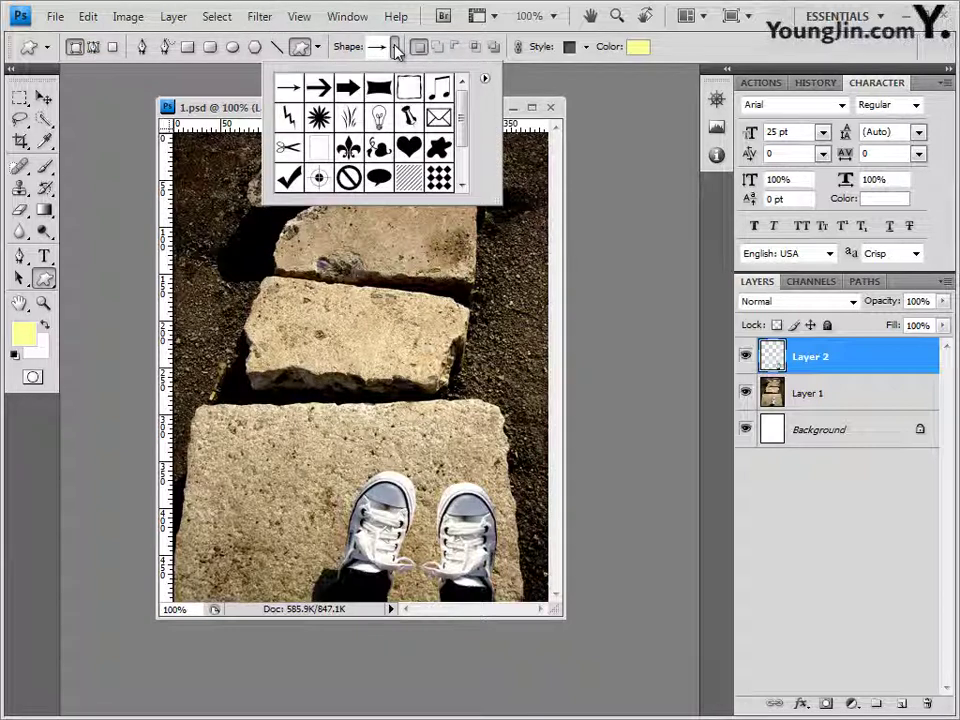
{"action": "left_click", "coordinate": [484, 78]}
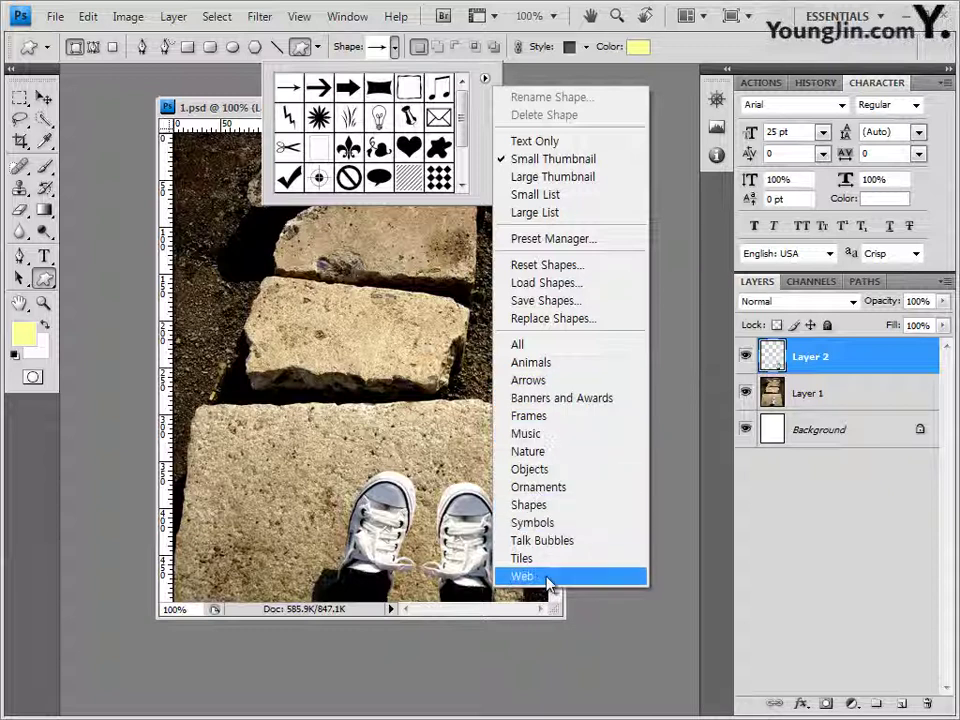
{"action": "left_click", "coordinate": [557, 452]}
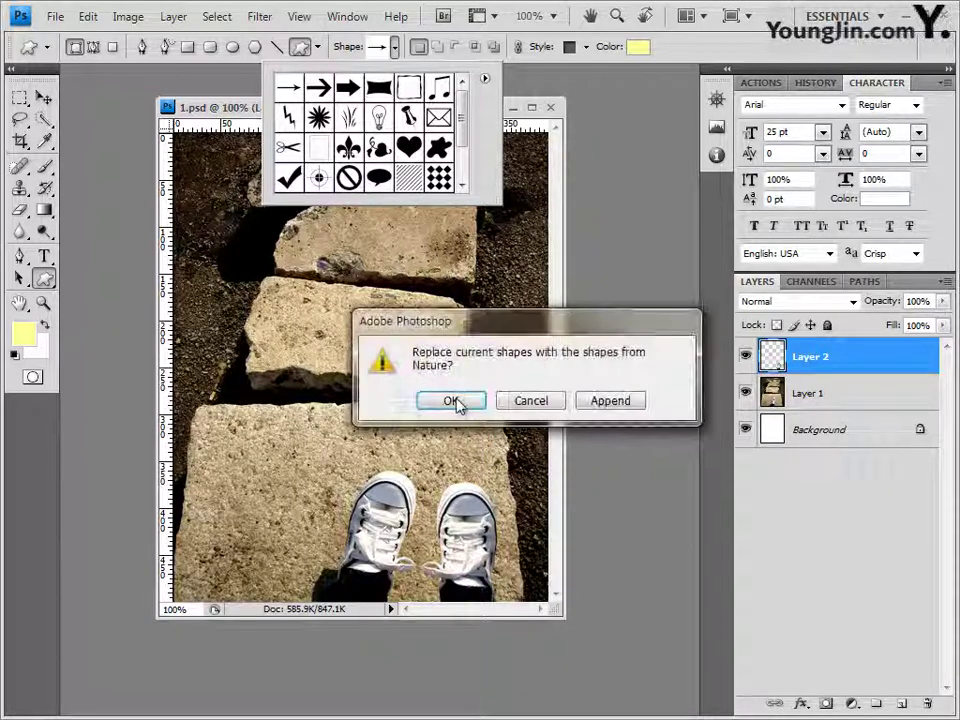
{"action": "key", "text": "Return"}
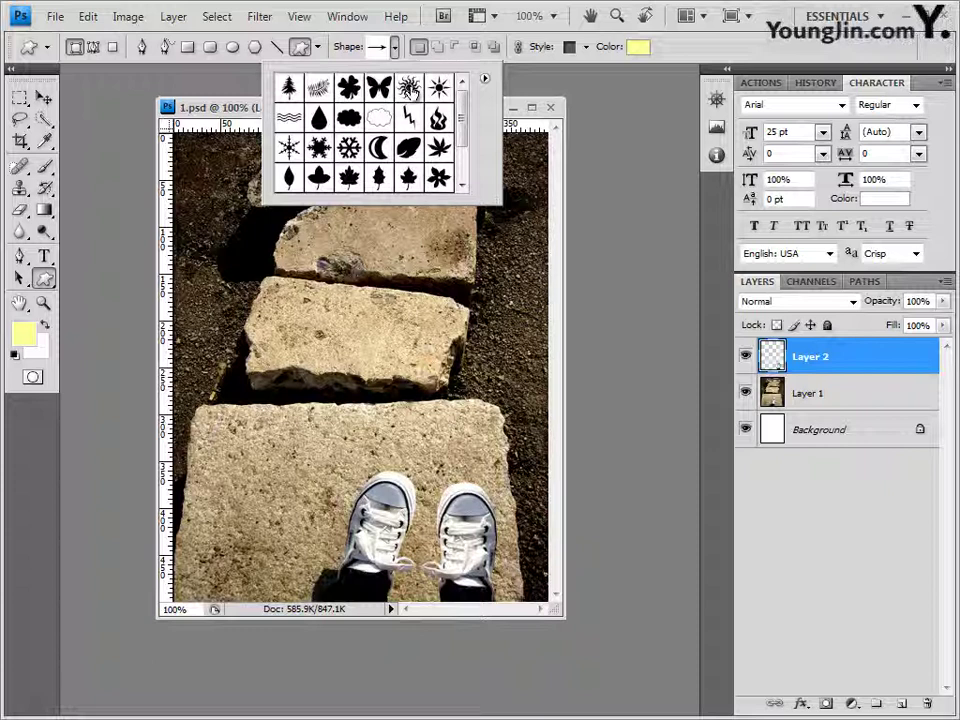
- Draw a wavy-rayed sun shape about 125 px wide in the upper-left area of the image and remove its default style
{"action": "left_click", "coordinate": [410, 90]}
{"action": "left_click", "coordinate": [186, 87]}
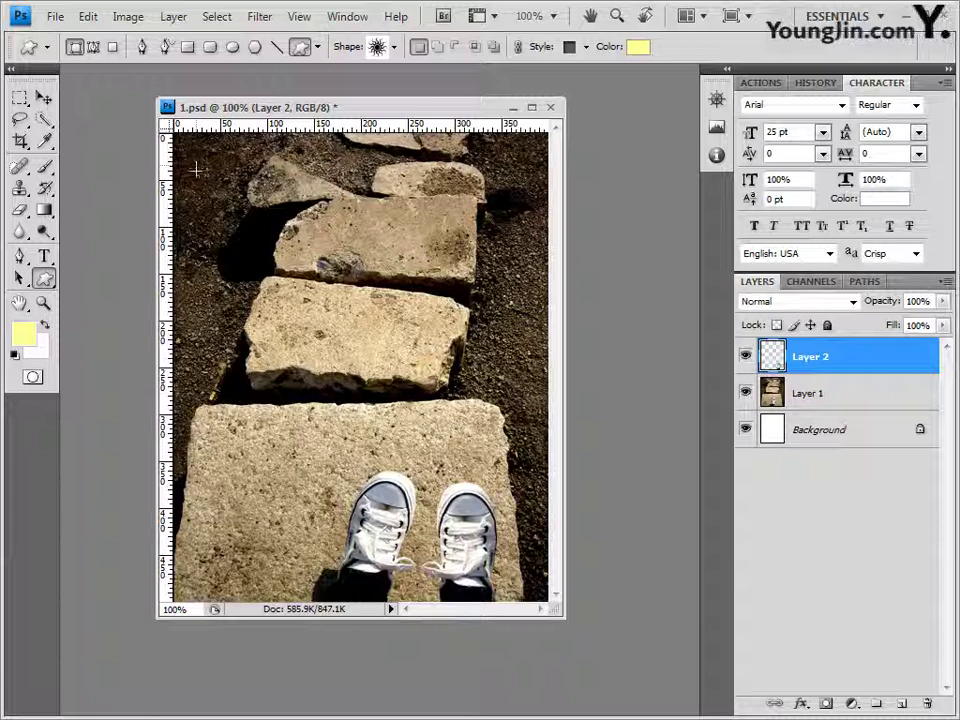
{"action": "left_click_drag", "start_coordinate": [194, 172], "coordinate": [311, 289]}
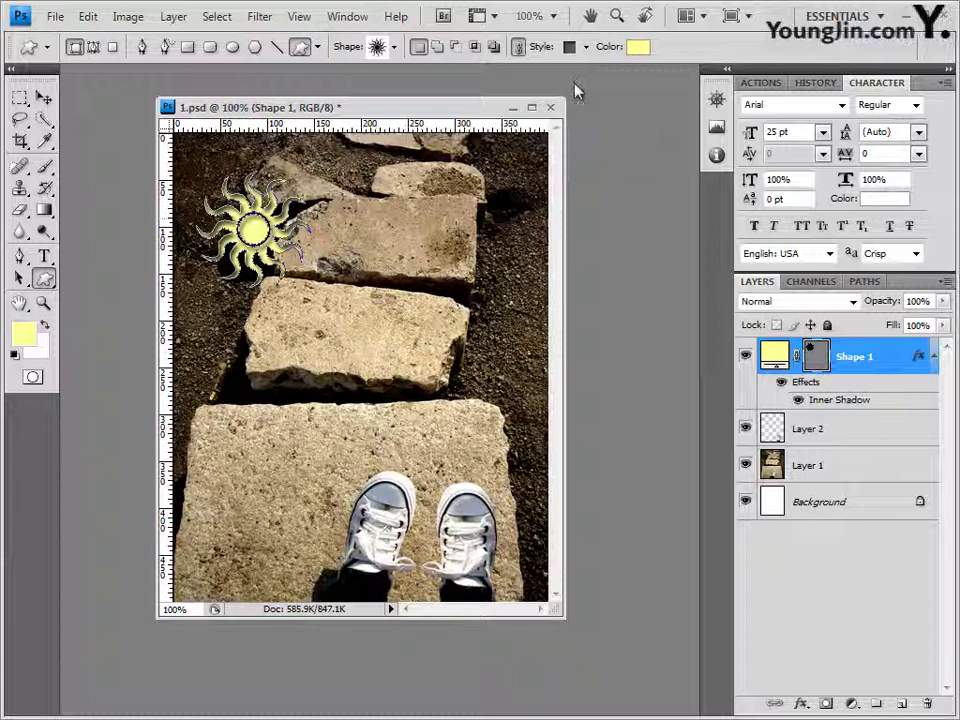
{"action": "left_click", "coordinate": [586, 47]}
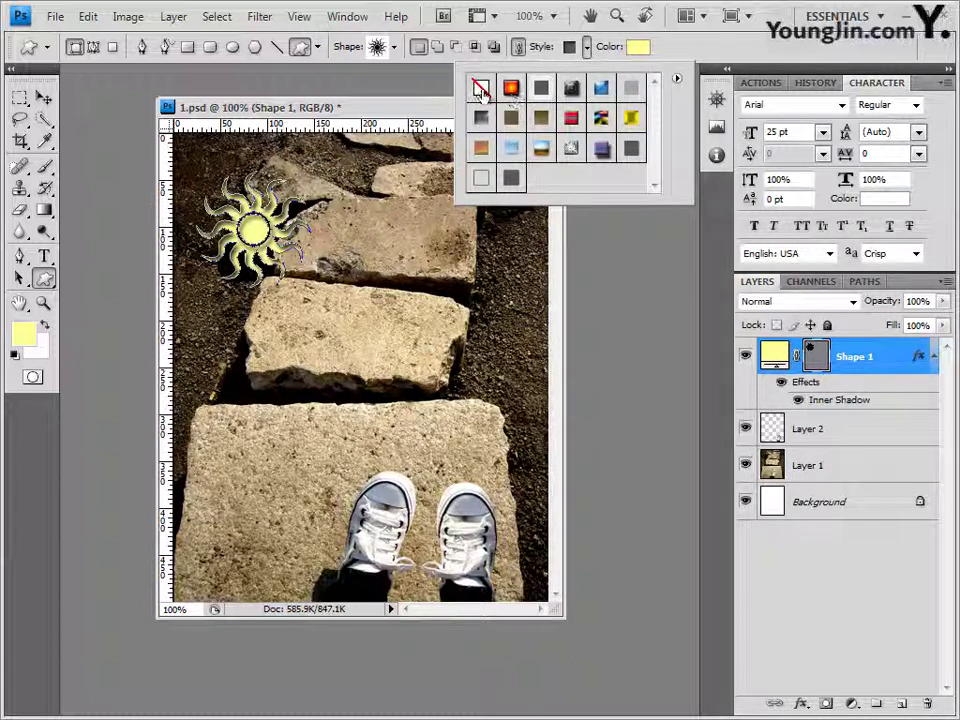
{"action": "left_click", "coordinate": [481, 91]}
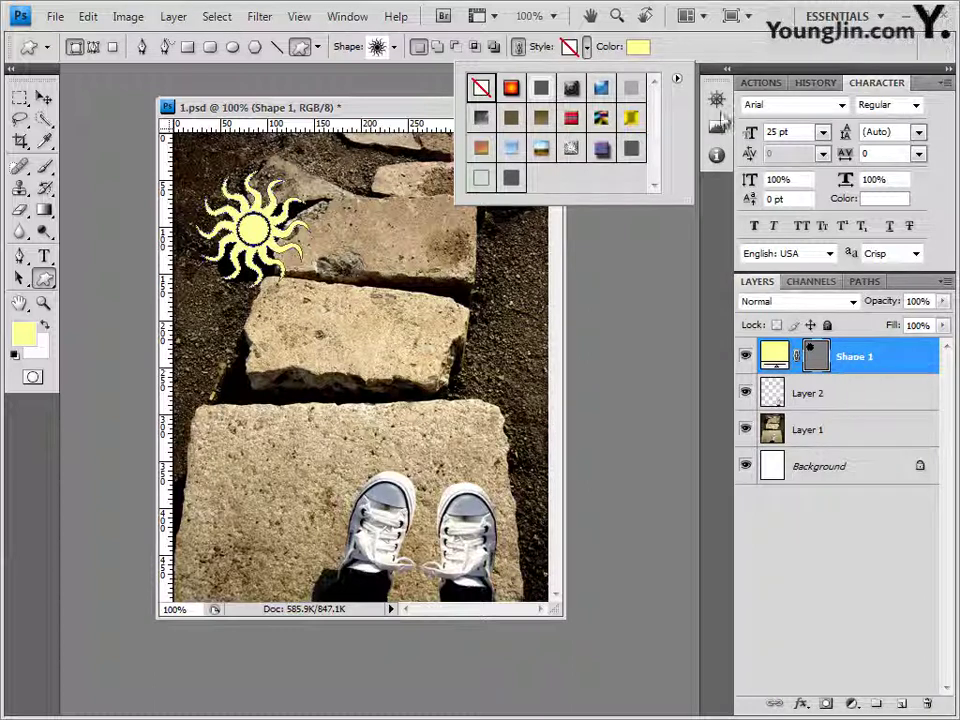
{"action": "left_click", "coordinate": [691, 62]}
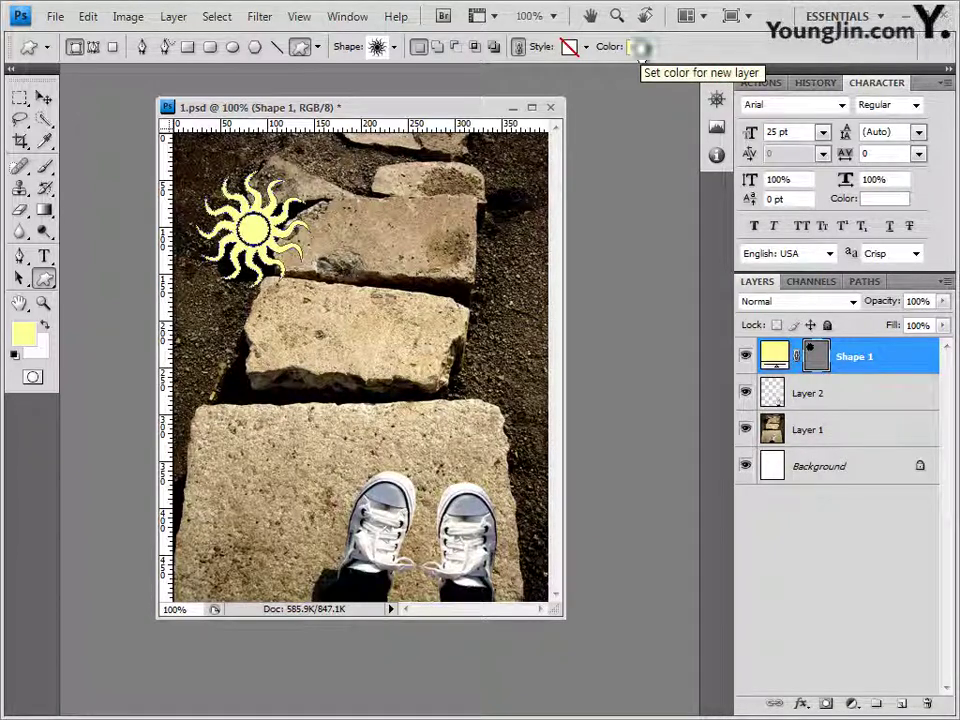
- Set the sun shape's fill color to #ff6633
{"action": "left_click", "coordinate": [638, 49]}
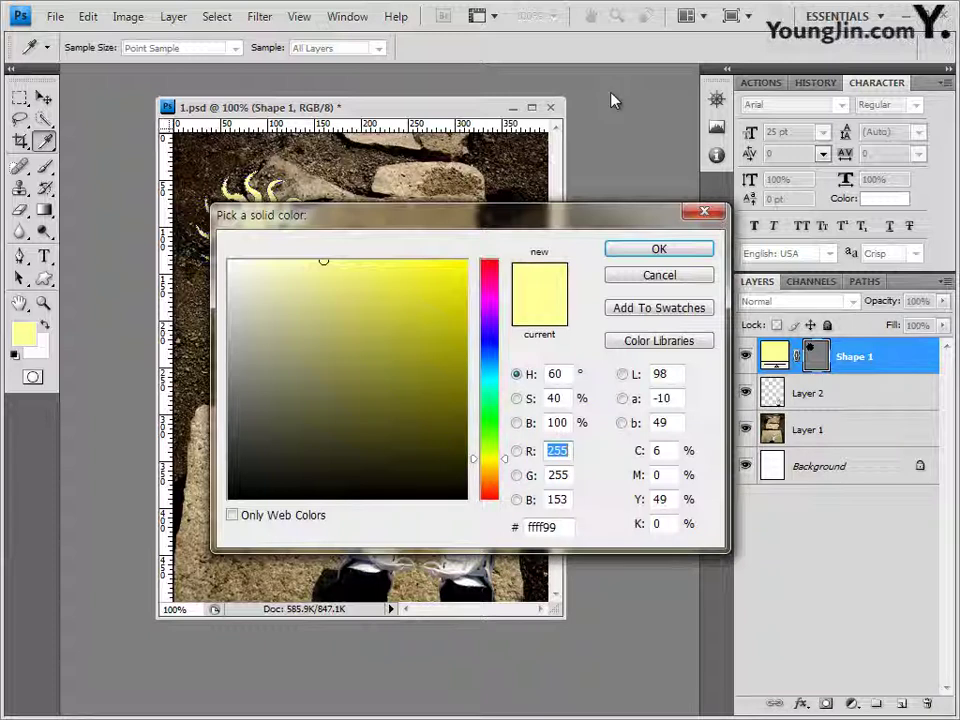
{"action": "double_click", "coordinate": [565, 530]}
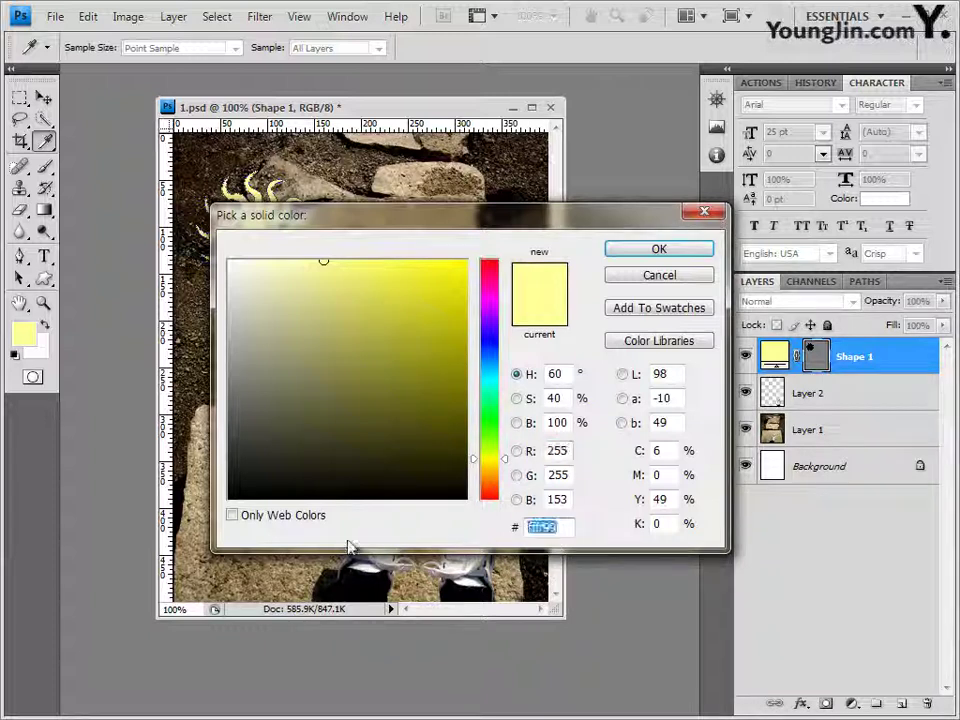
{"action": "type", "text": "00ff66"}
{"action": "type", "text": "33"}
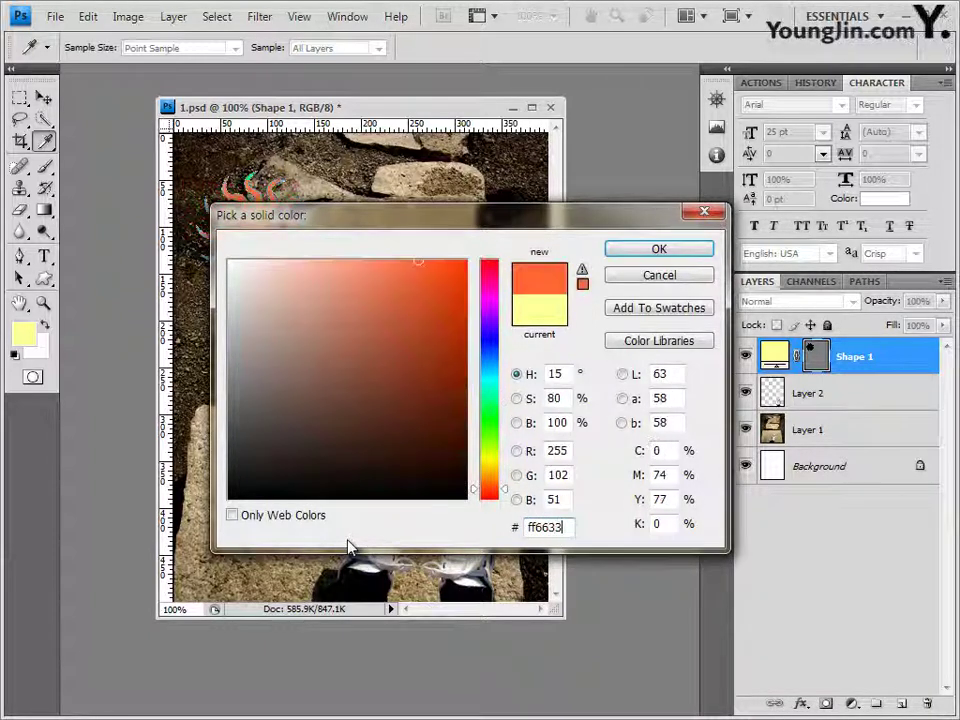
{"action": "left_click", "coordinate": [667, 254]}
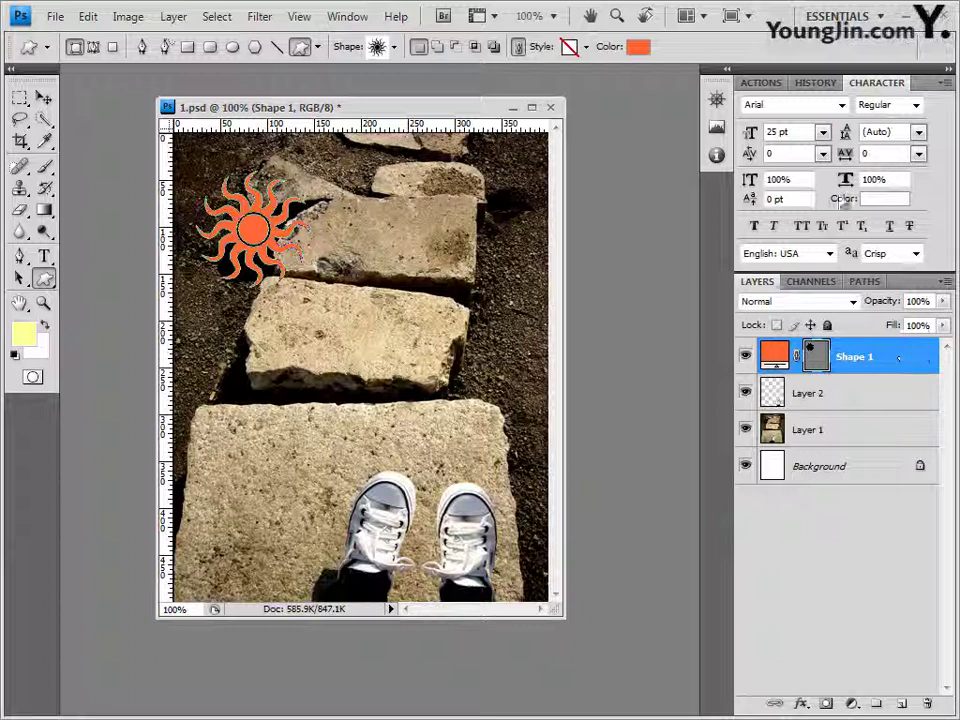
- Add an Outer Glow effect with the default settings to the sun shape
{"action": "left_click", "coordinate": [347, 16]}
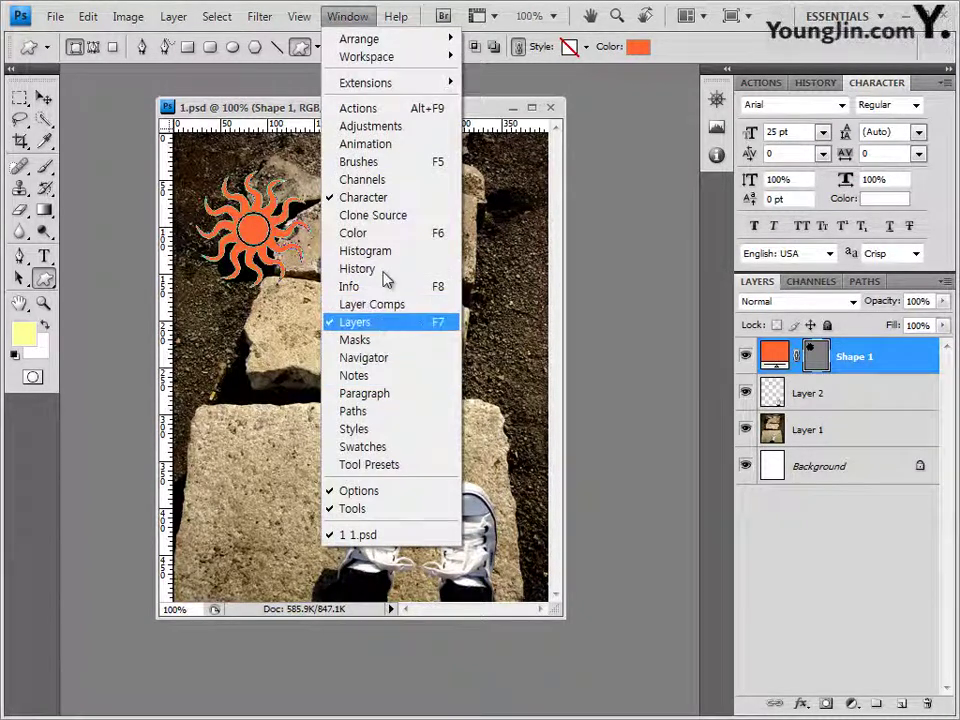
{"action": "left_click", "coordinate": [867, 373]}
{"action": "left_click", "coordinate": [800, 703]}
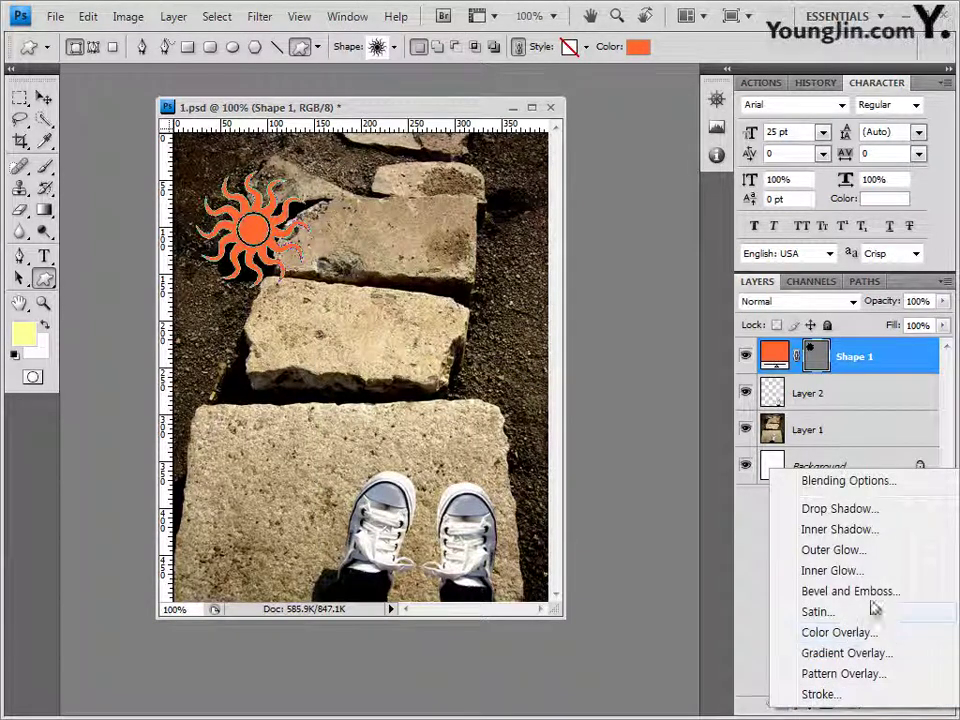
{"action": "left_click", "coordinate": [872, 553]}
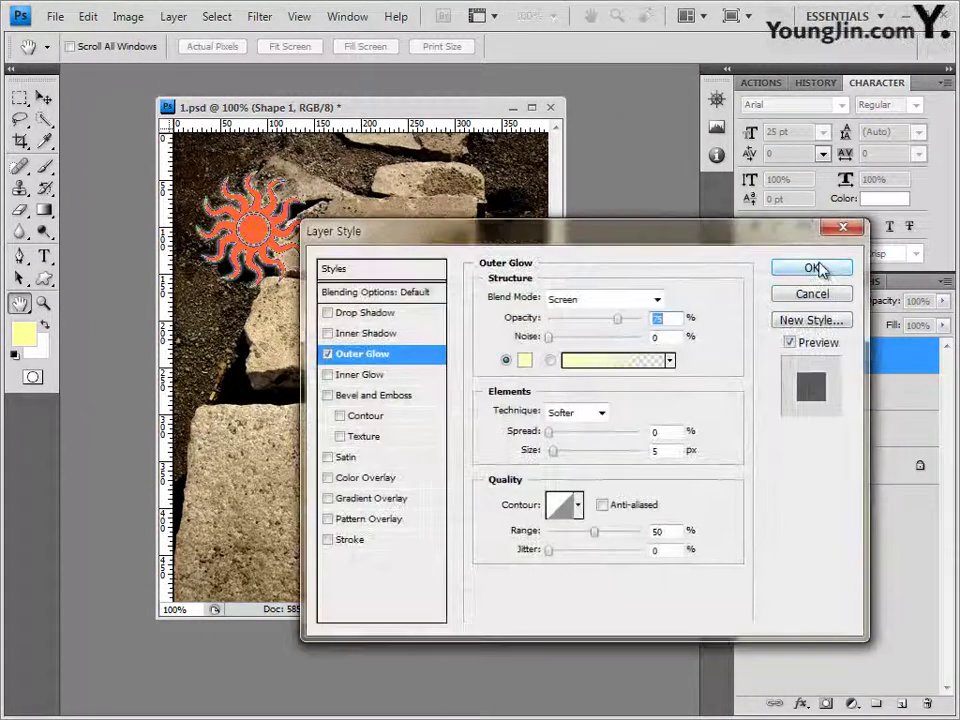
{"action": "key", "text": "Return"}
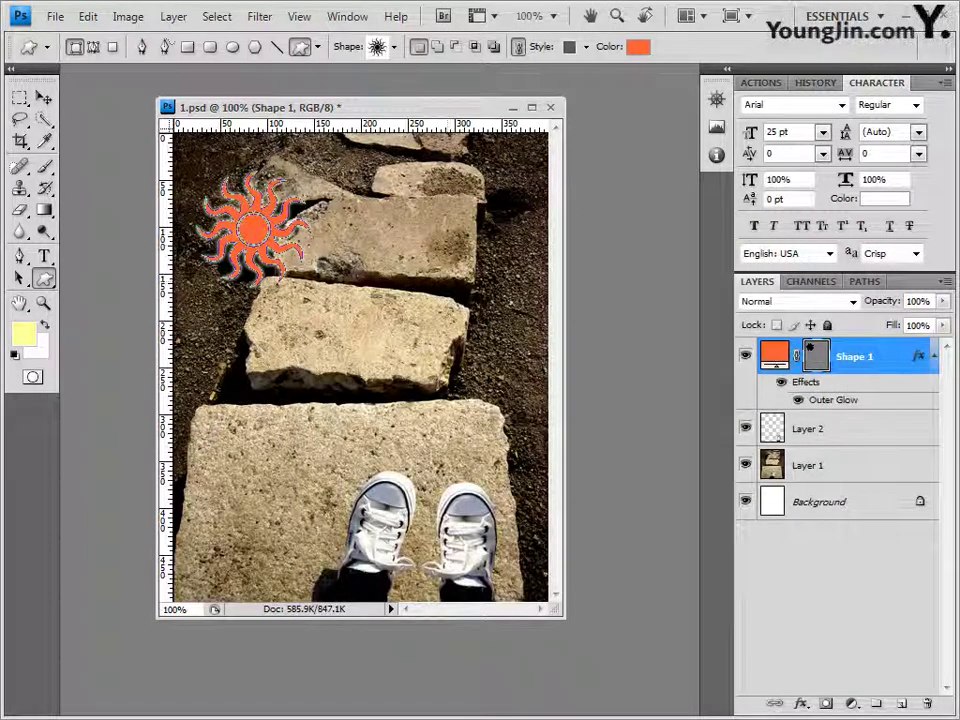
- Duplicate the sun shape with a slight offset to the right and collapse the effects lists of both sun layers
{"action": "left_click", "coordinate": [45, 98]}
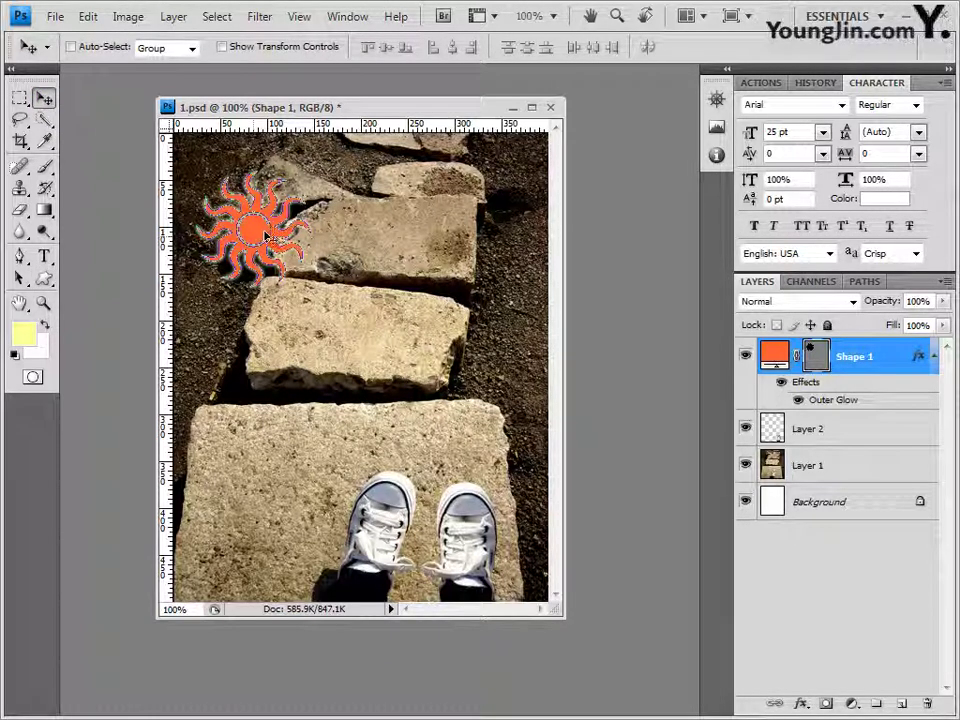
{"action": "left_click_drag", "start_coordinate": [258, 234], "coordinate": [273, 236]}
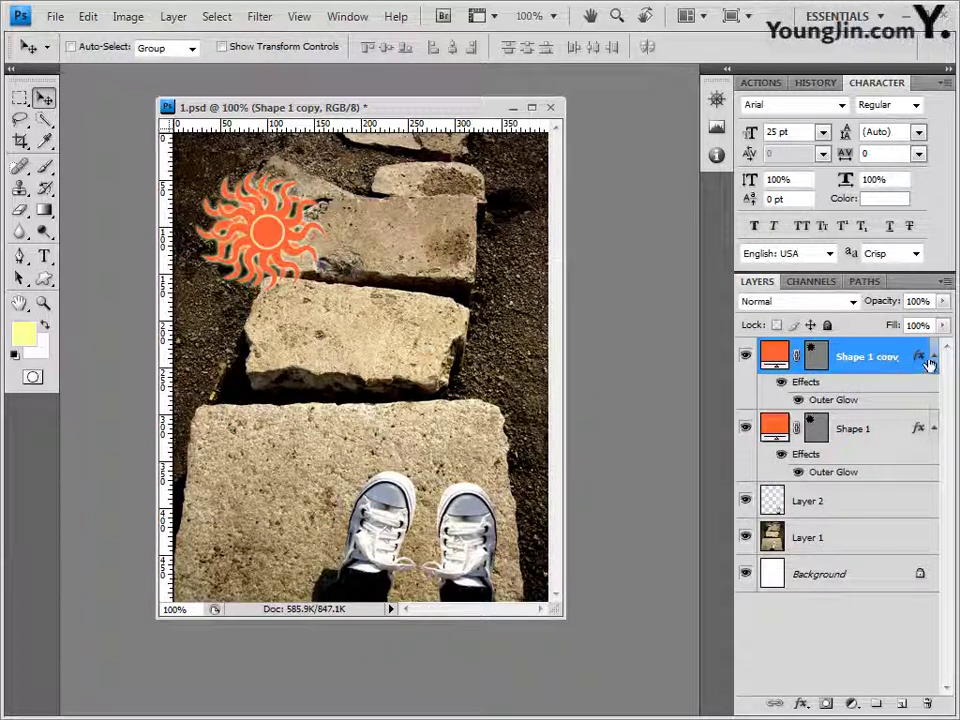
{"action": "left_click", "coordinate": [933, 430]}
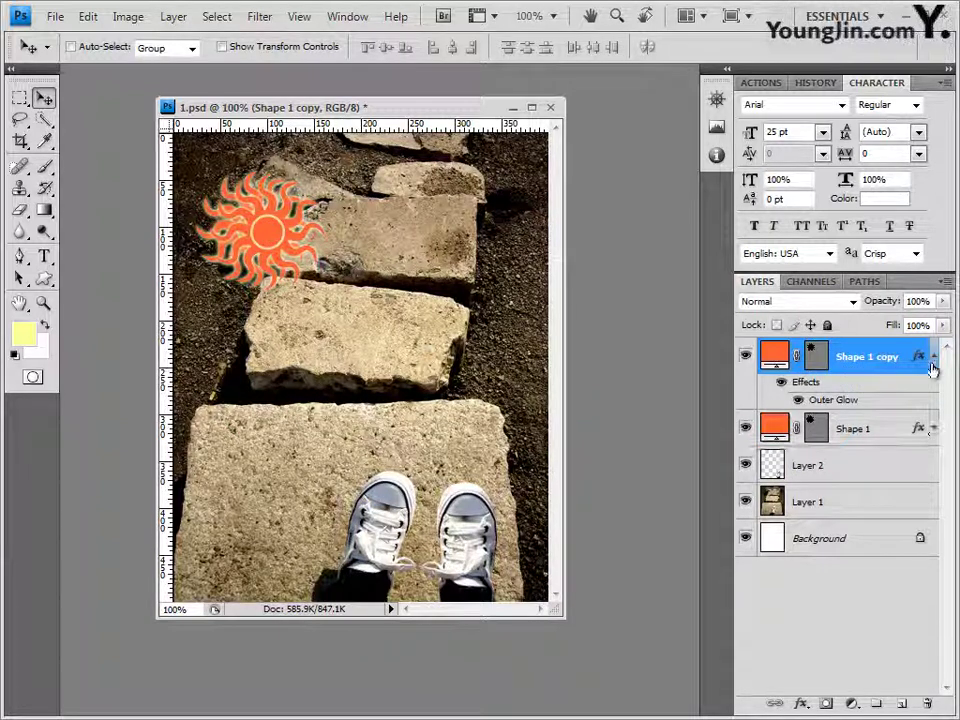
{"action": "left_click", "coordinate": [934, 356]}
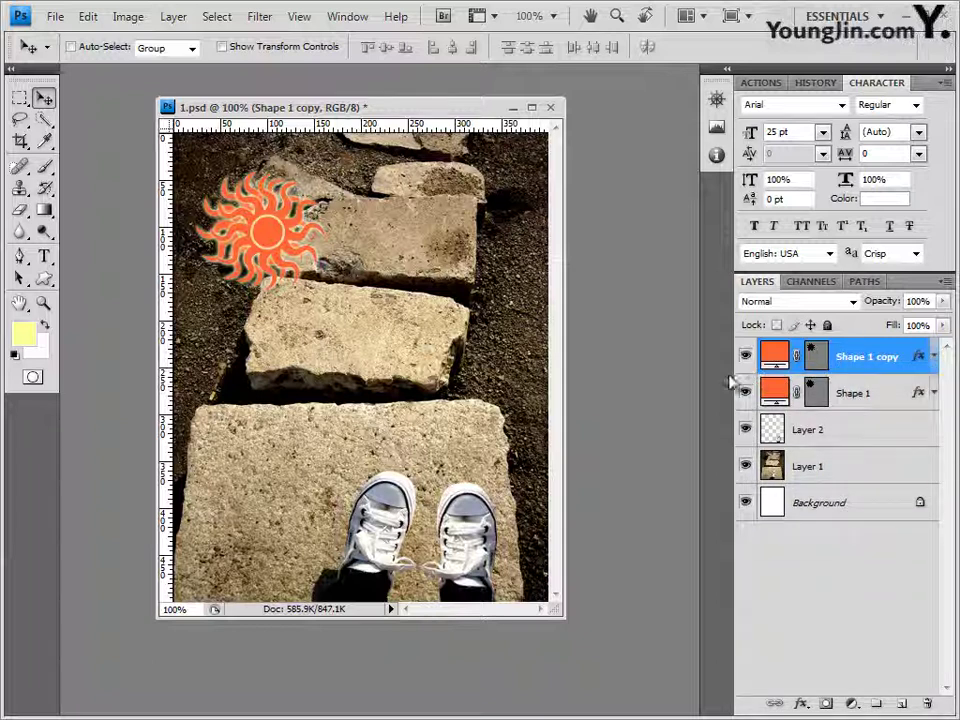
- Scale the sun copy proportionally to 84.7% and position it over the original sun at X 97.5 px, Y 103.5 px
{"action": "key", "text": "ctrl+t"}
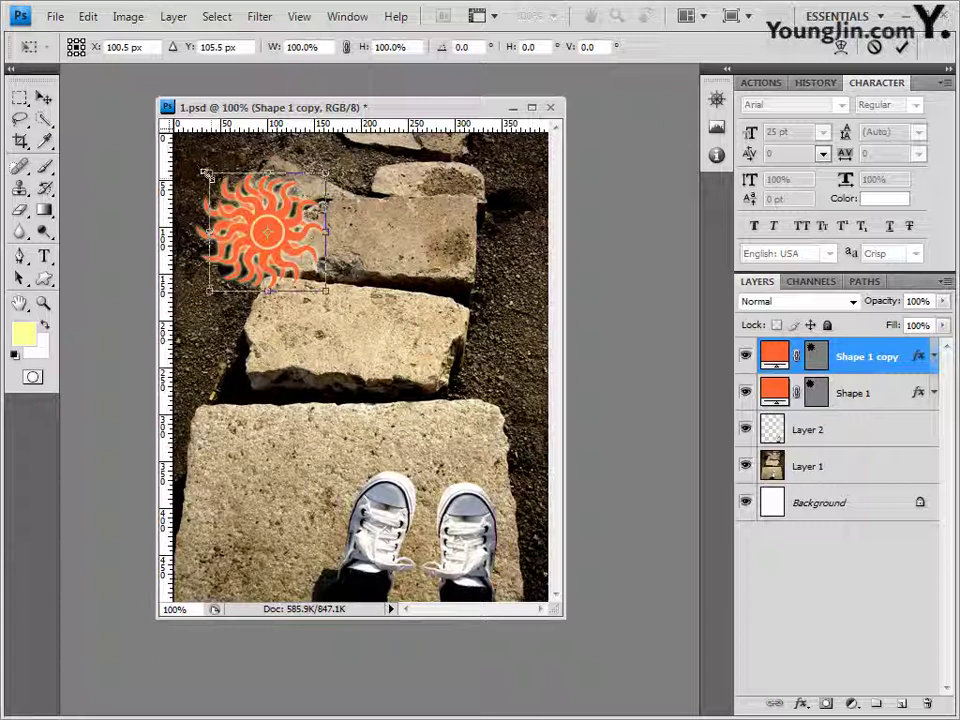
{"action": "left_click_drag", "start_coordinate": [209, 174], "coordinate": [221, 184]}
{"action": "key", "text": "Left"}
{"action": "key", "text": "Left"}
{"action": "key", "text": "Left"}
{"action": "key", "text": "Left"}
{"action": "key", "text": "Left"}
{"action": "key", "text": "Left"}
{"action": "key", "text": "Left"}
{"action": "key", "text": "Up"}
{"action": "key", "text": "Up"}
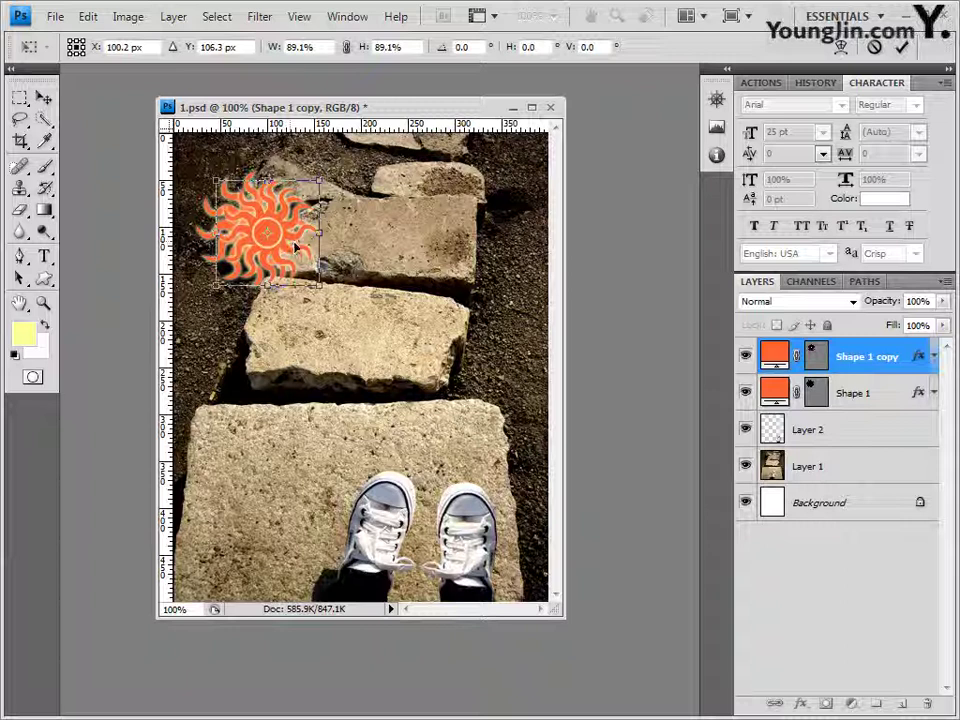
{"action": "left_click_drag", "start_coordinate": [318, 285], "coordinate": [313, 281]}
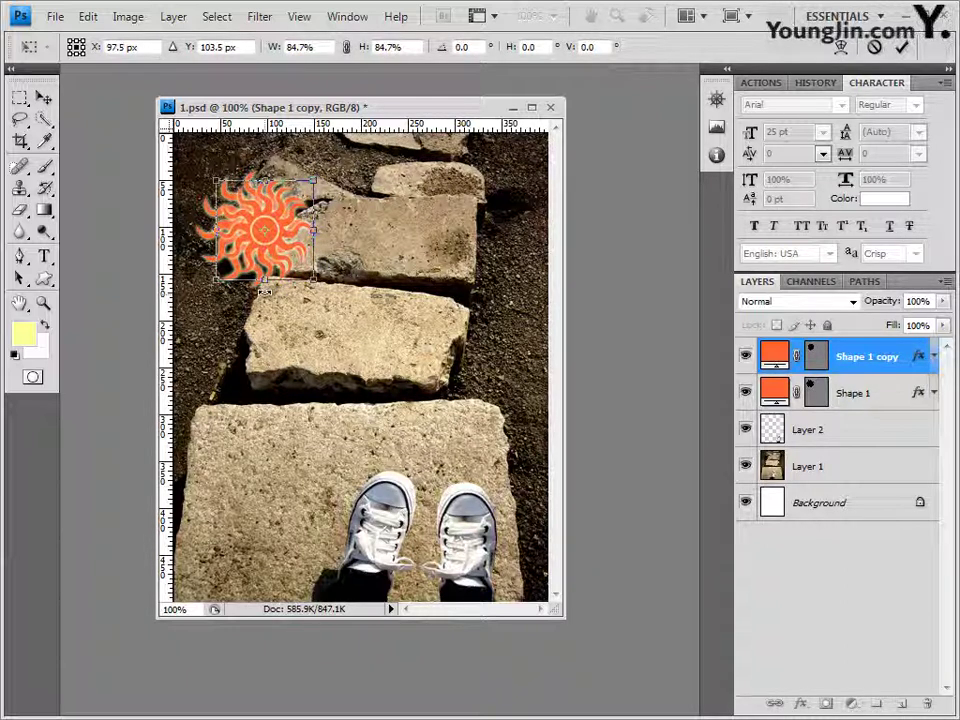
{"action": "key", "text": "Return"}
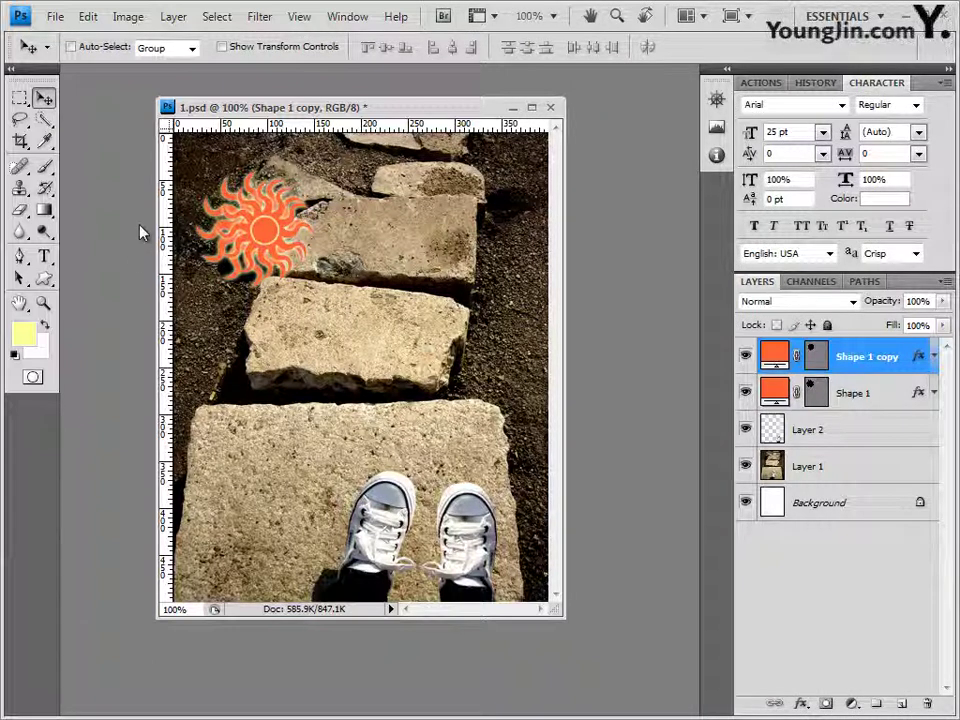
- Set the fill color of the smaller sun copy to #ffff00
{"action": "left_click", "coordinate": [46, 281]}
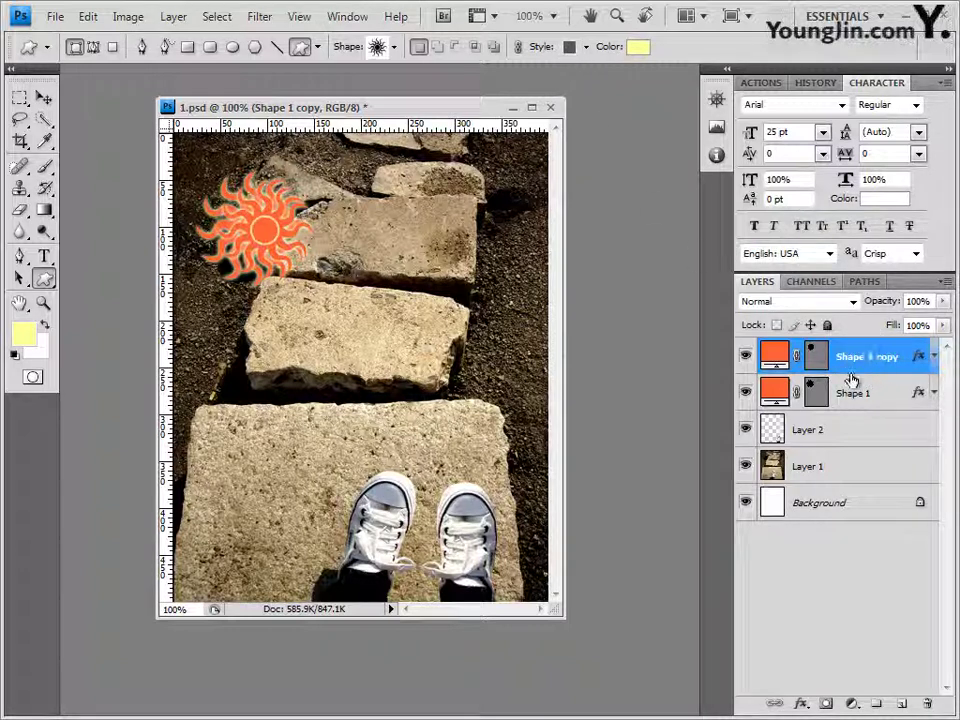
{"action": "double_click", "coordinate": [776, 357]}
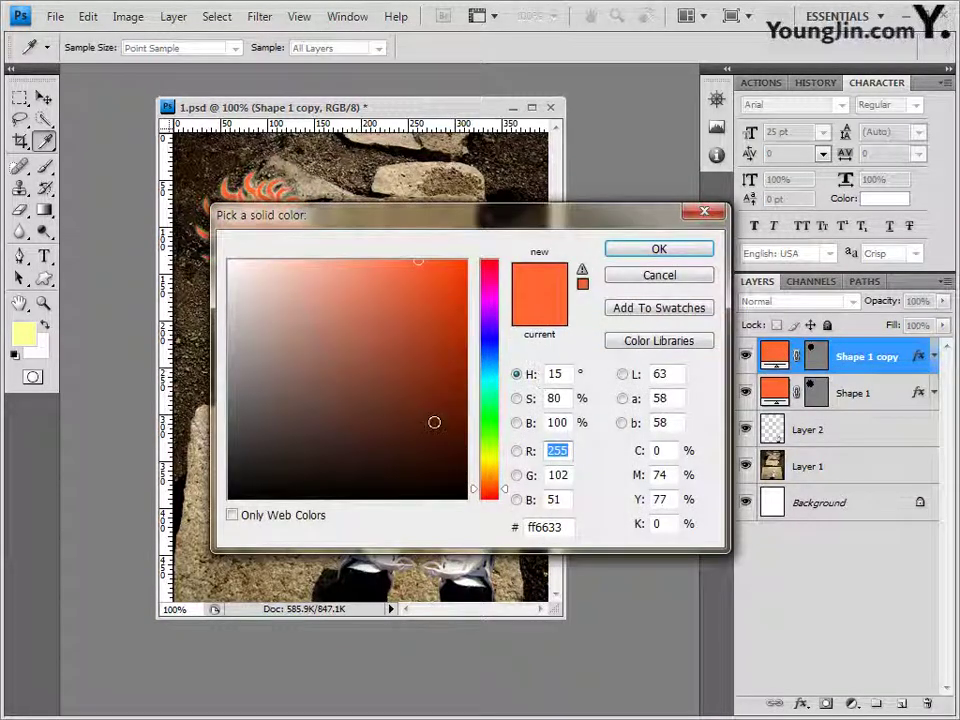
{"action": "left_click_drag", "start_coordinate": [561, 529], "coordinate": [451, 545]}
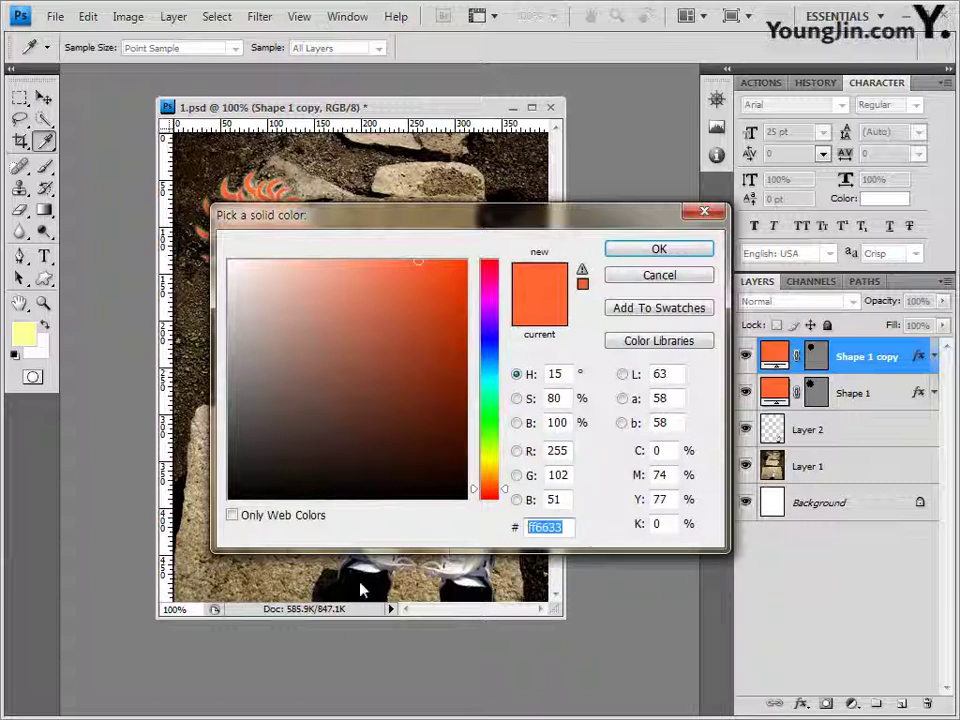
{"action": "type", "text": "ffff"}
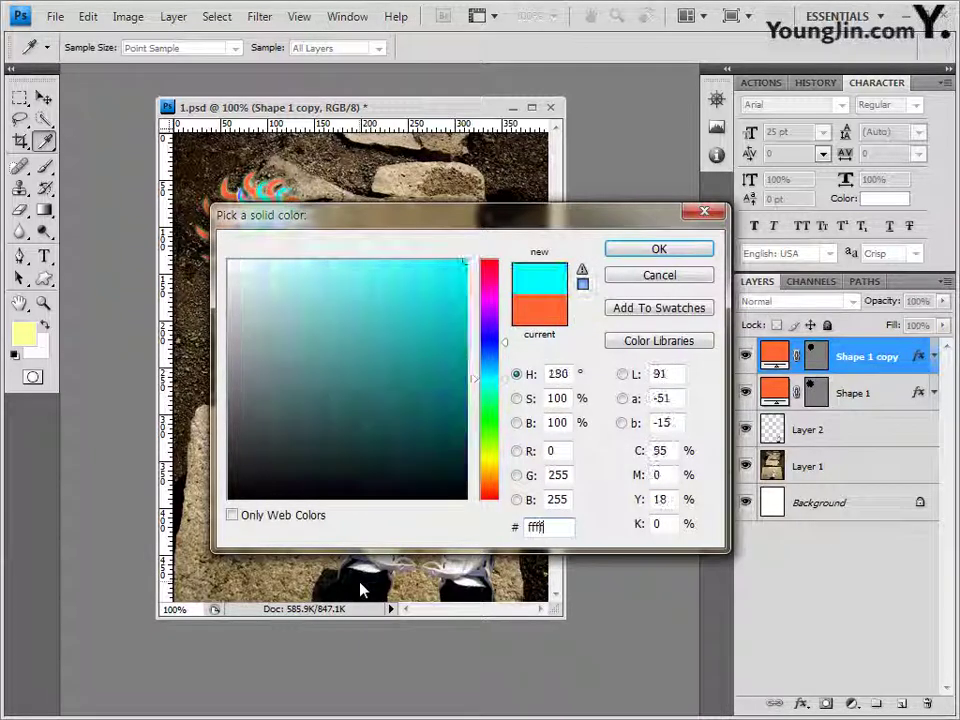
{"action": "type", "text": "f00"}
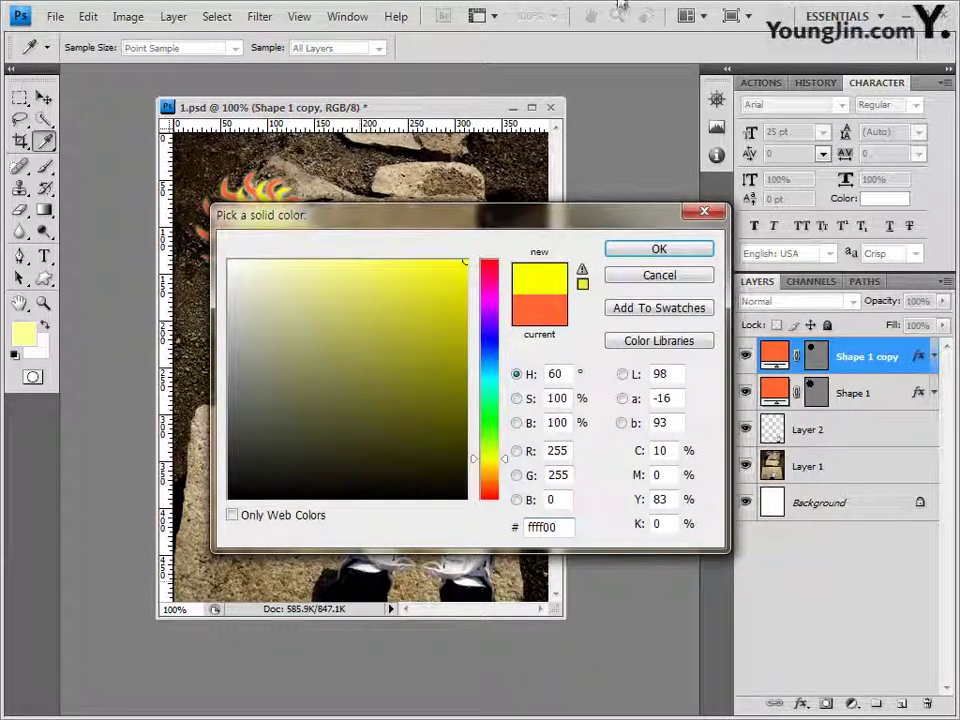
{"action": "left_click", "coordinate": [662, 252]}
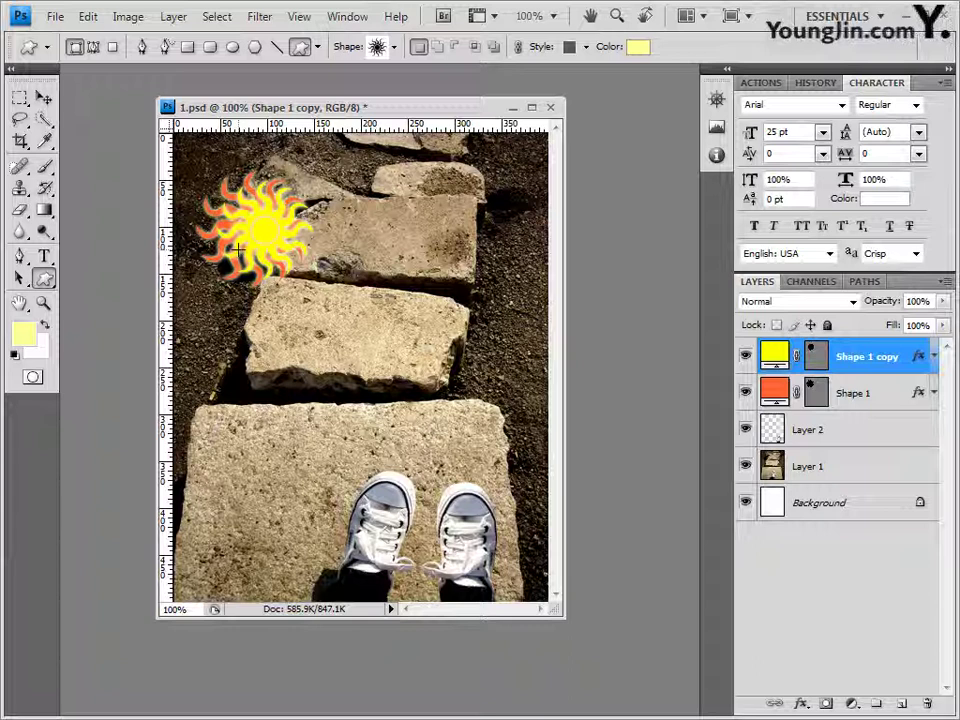
- Draw a thin-bladed grass custom shape at the lower-right corner of the middle stone, about 55 px wide and 85 px tall, and show the grid
{"action": "left_click", "coordinate": [395, 47]}
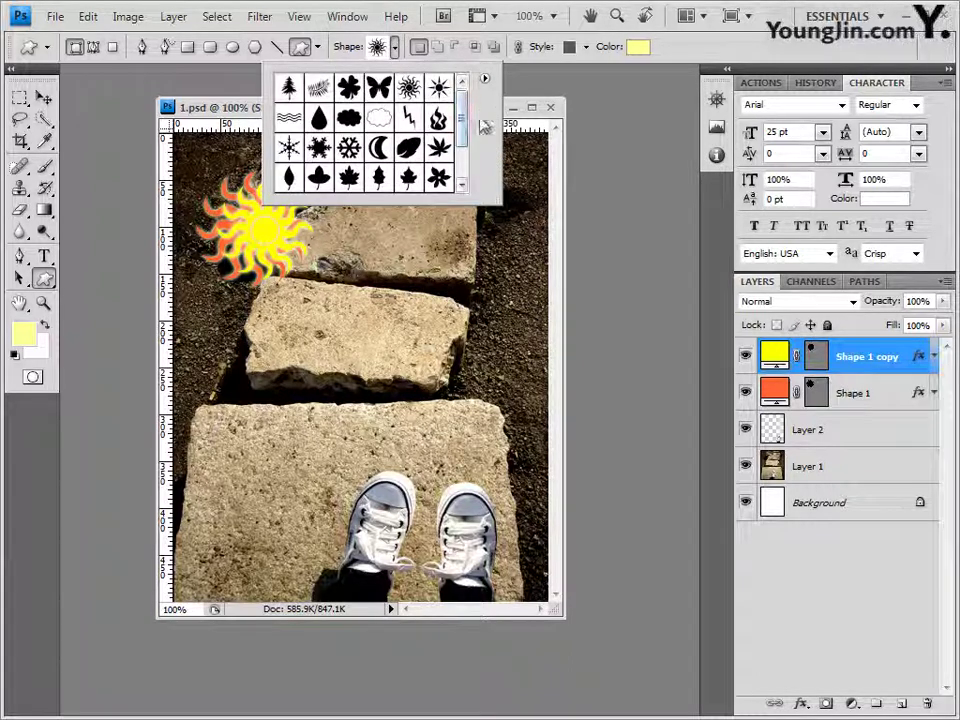
{"action": "left_click_drag", "start_coordinate": [463, 138], "coordinate": [463, 182]}
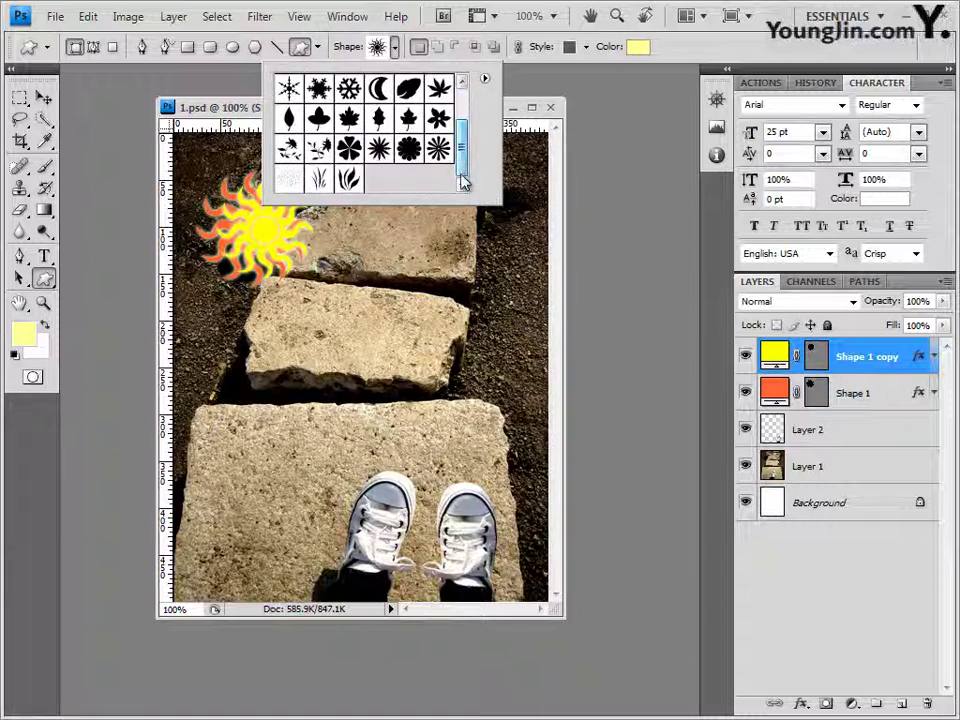
{"action": "left_click", "coordinate": [323, 181]}
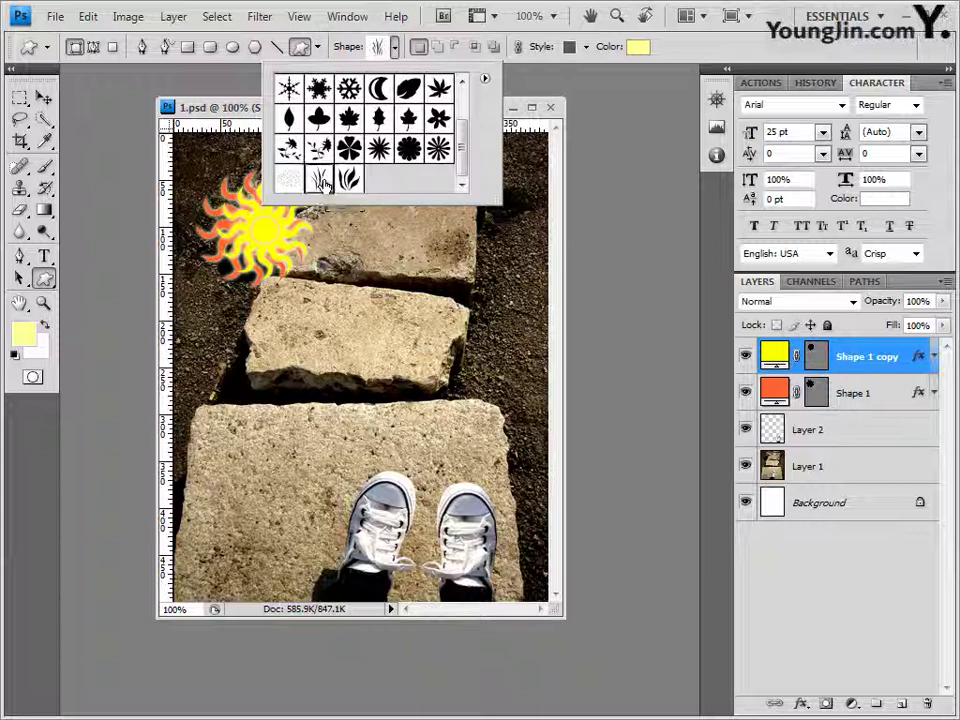
{"action": "left_click", "coordinate": [230, 120]}
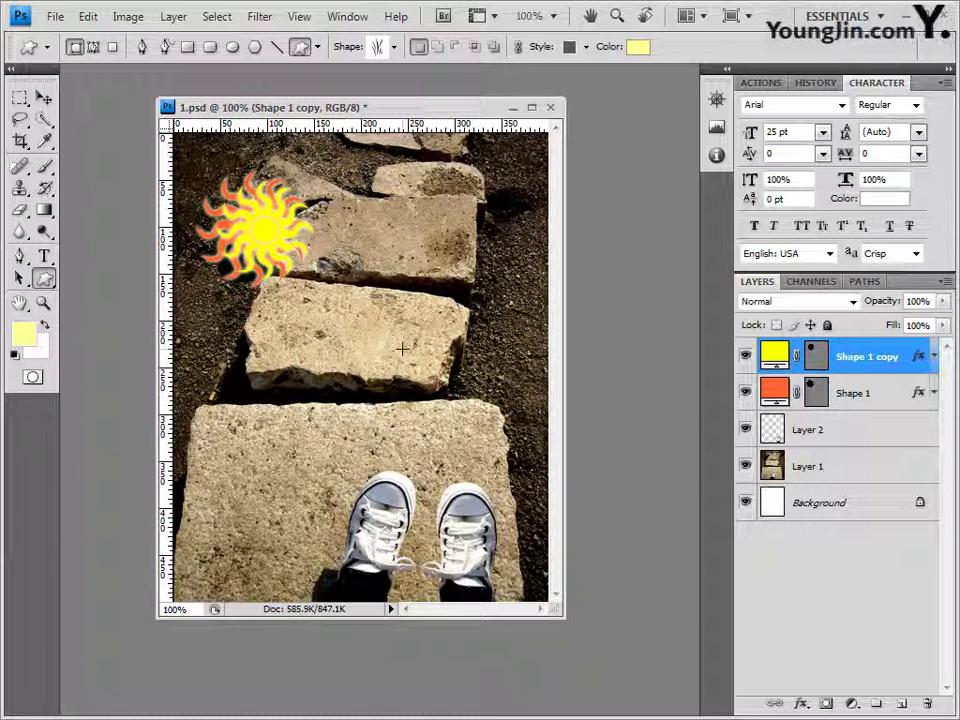
{"action": "left_click_drag", "start_coordinate": [405, 332], "coordinate": [462, 402]}
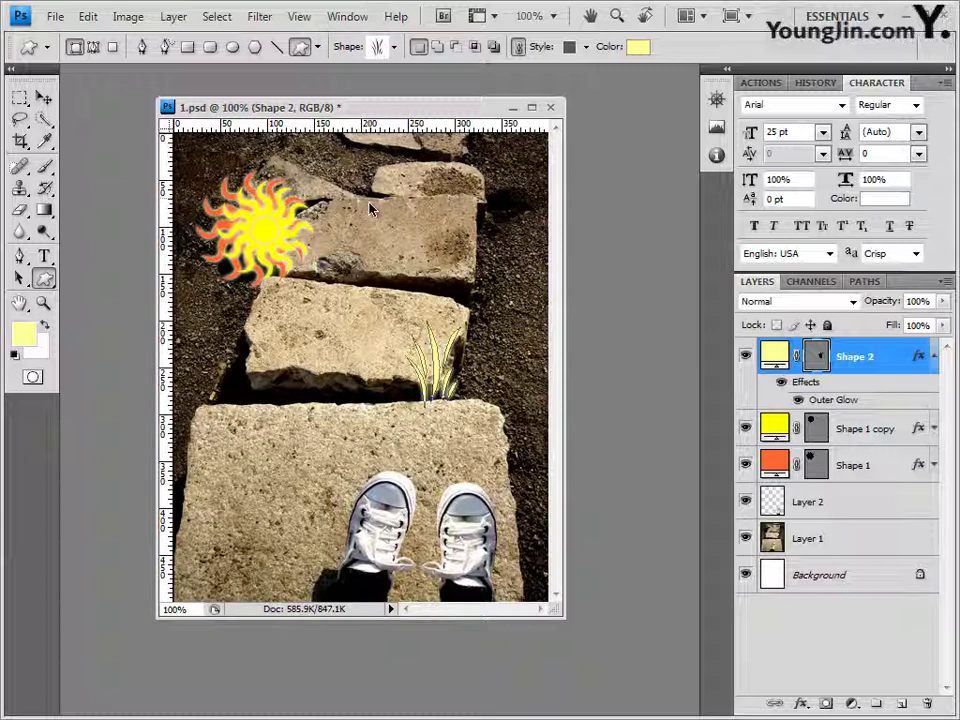
{"action": "key", "text": "ctrl+apostrophe"}
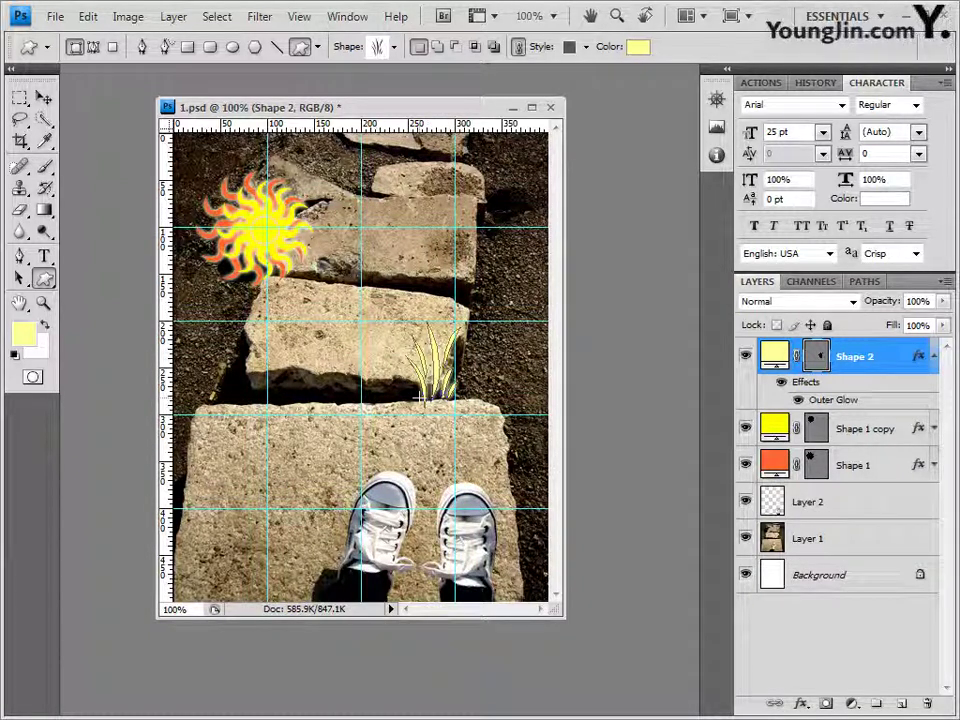
- Remove the layer style from the grass shape and set its fill color to #25af00
{"action": "left_click", "coordinate": [586, 47]}
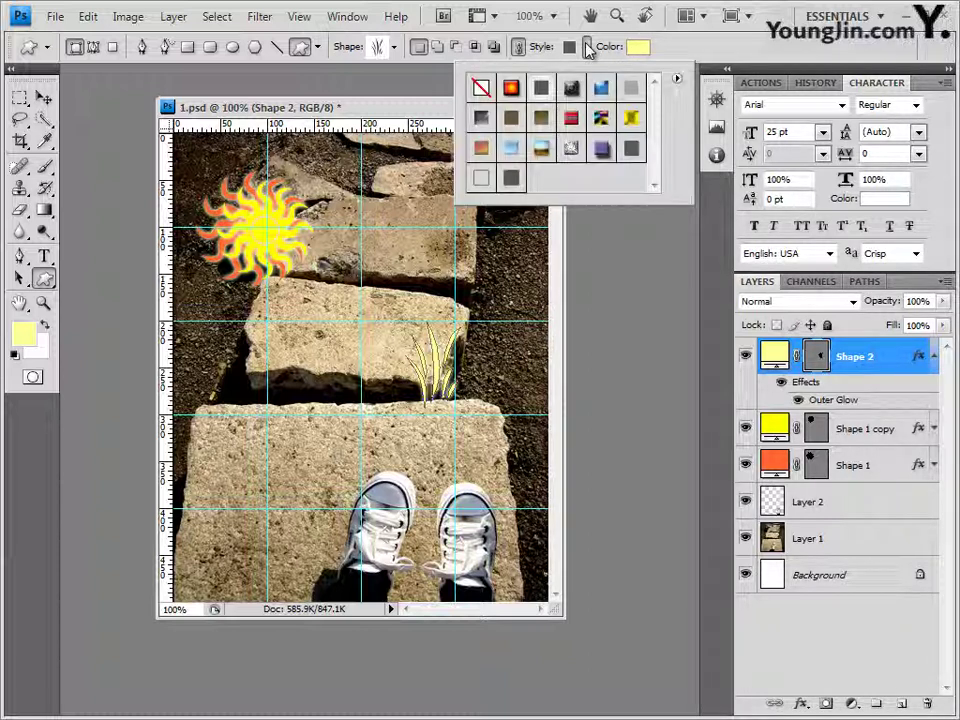
{"action": "left_click", "coordinate": [481, 90]}
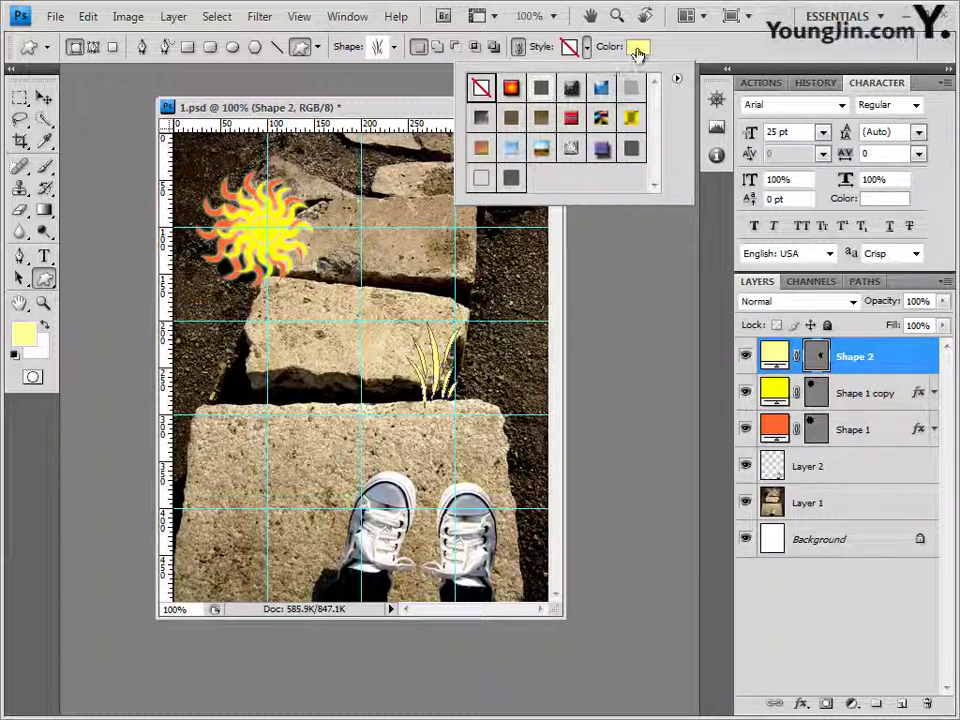
{"action": "left_click", "coordinate": [638, 48]}
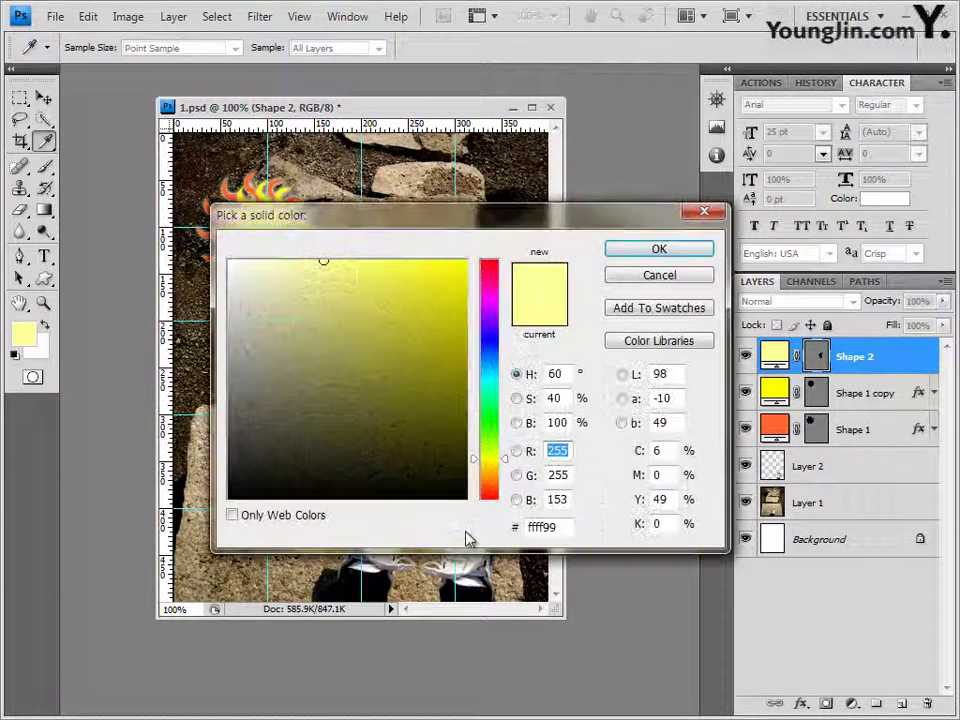
{"action": "double_click", "coordinate": [566, 526]}
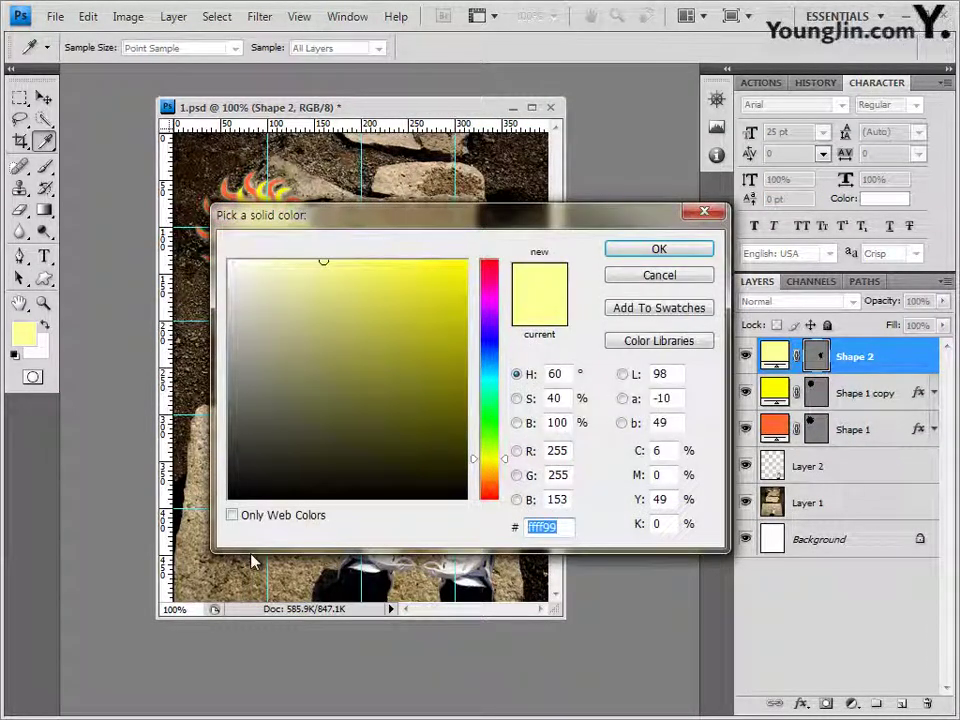
{"action": "type", "text": "25"}
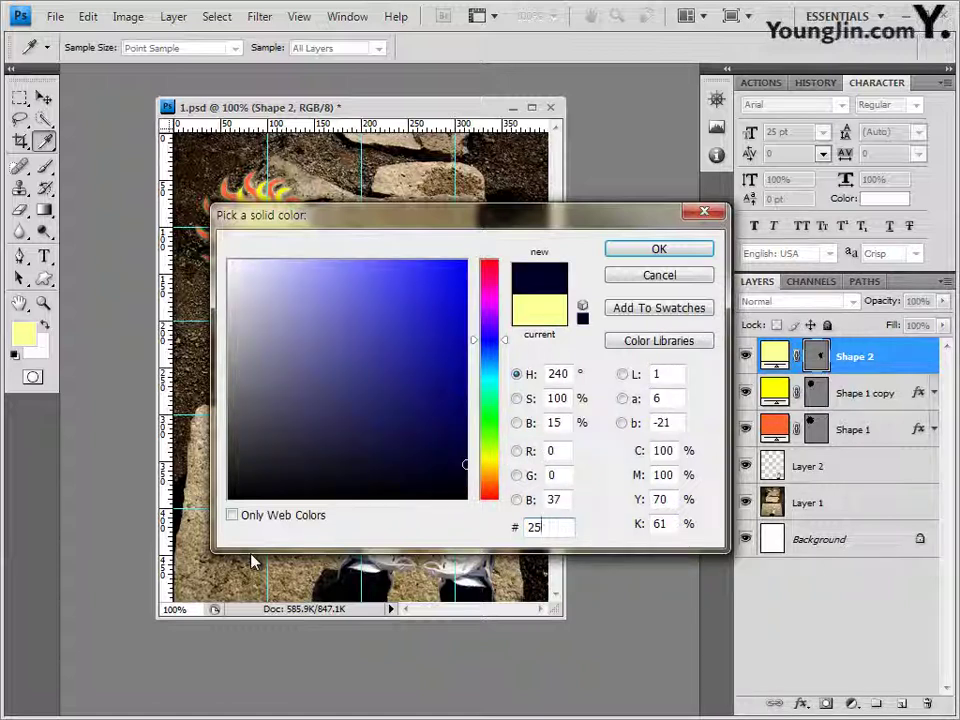
{"action": "type", "text": "af0"}
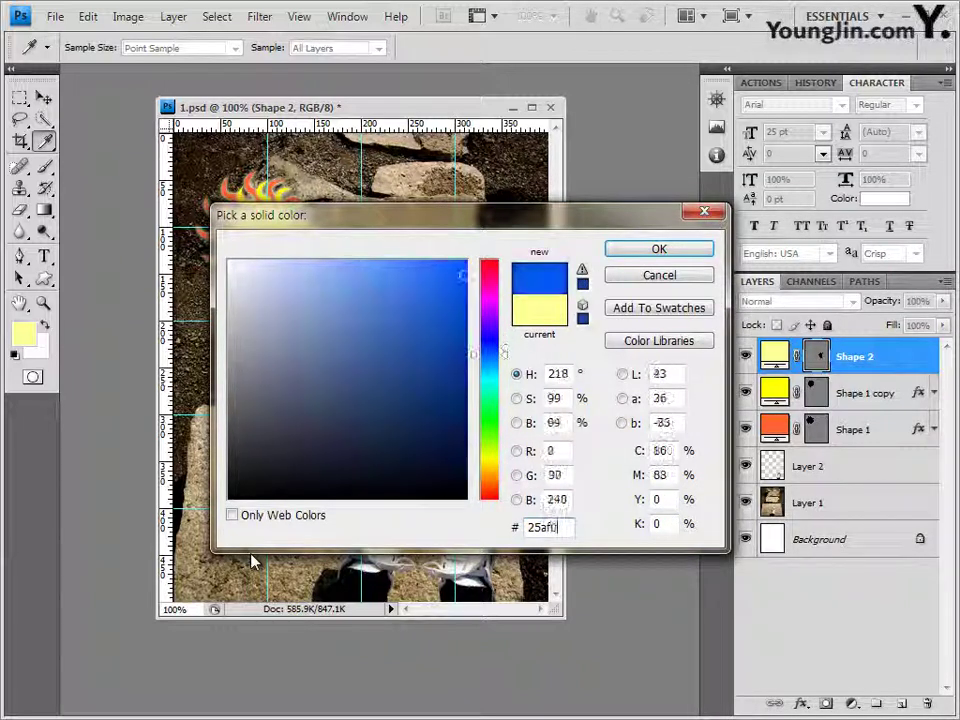
{"action": "type", "text": "0"}
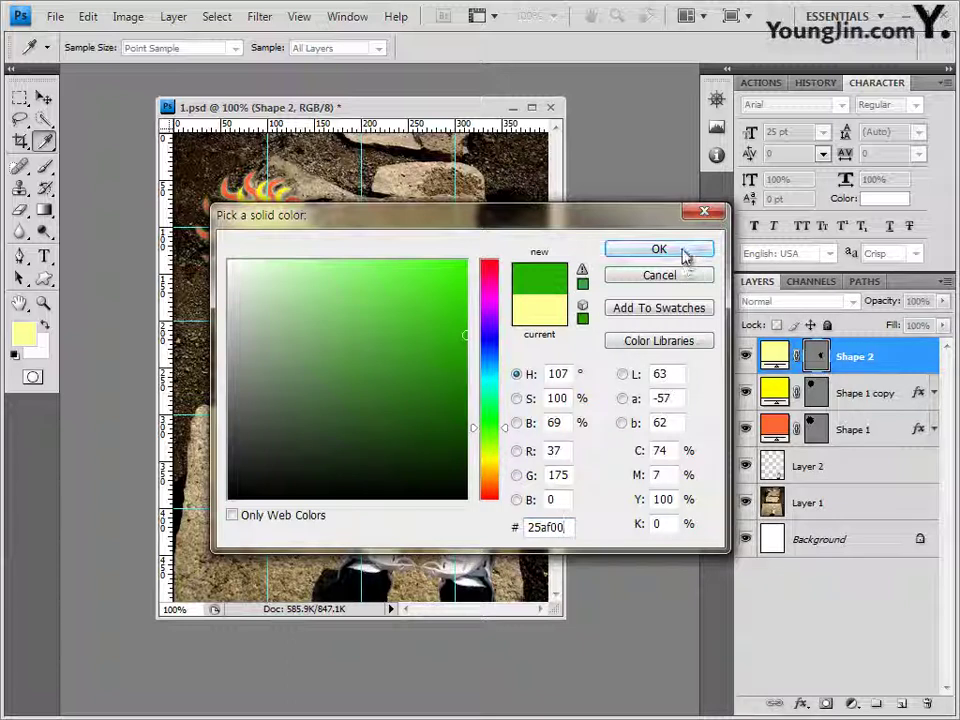
{"action": "left_click", "coordinate": [683, 253]}
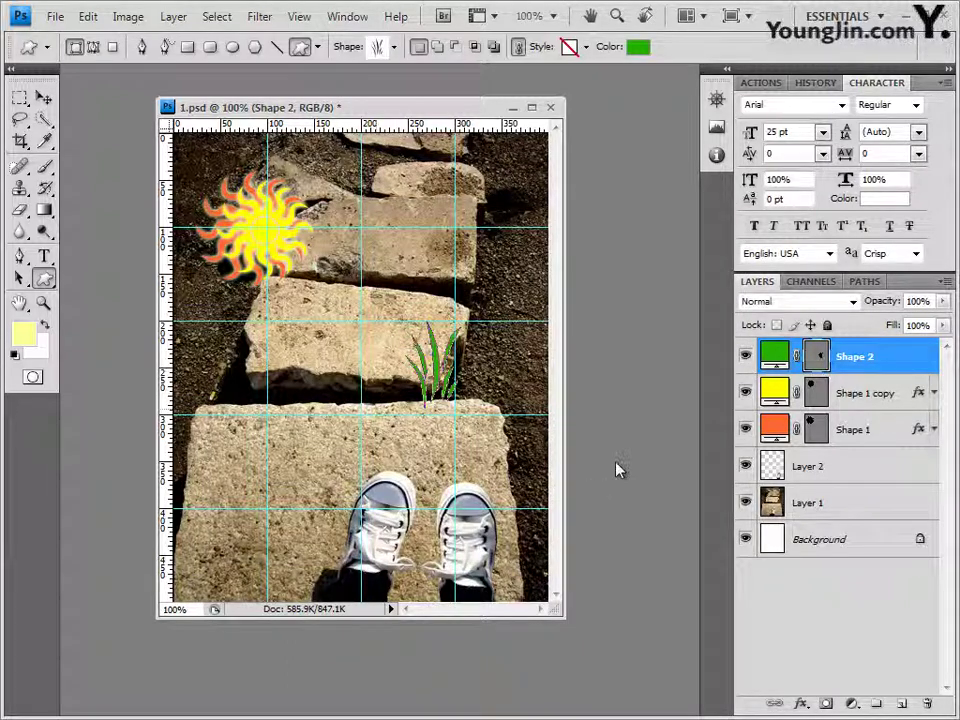
- Add a Bevel and Emboss effect with the default settings to the grass shape and move it slightly up
{"action": "left_click", "coordinate": [803, 707]}
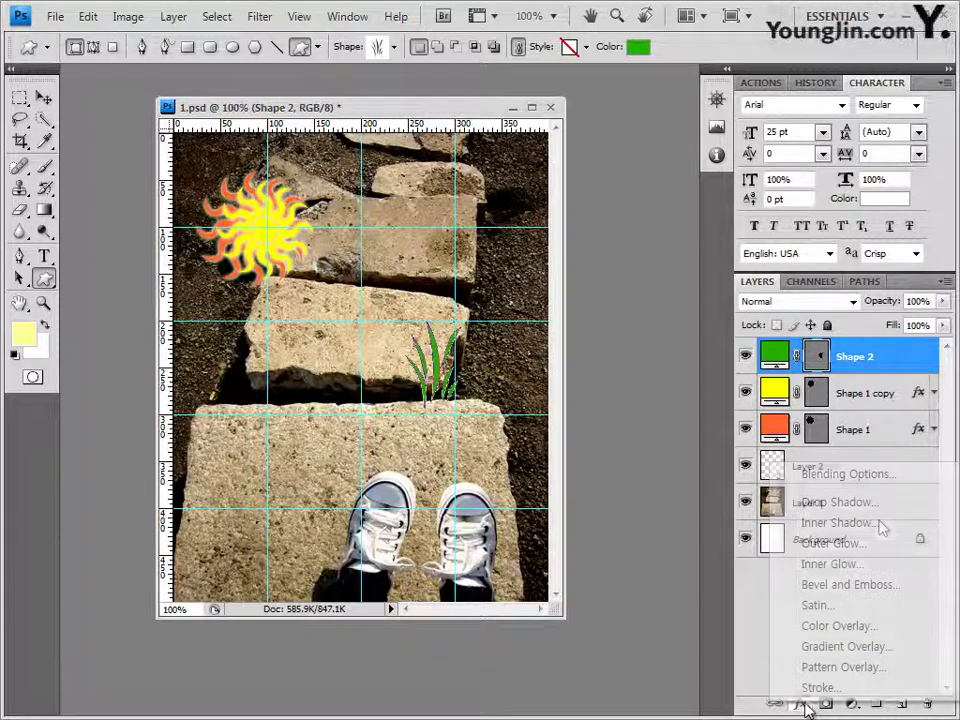
{"action": "left_click", "coordinate": [866, 585]}
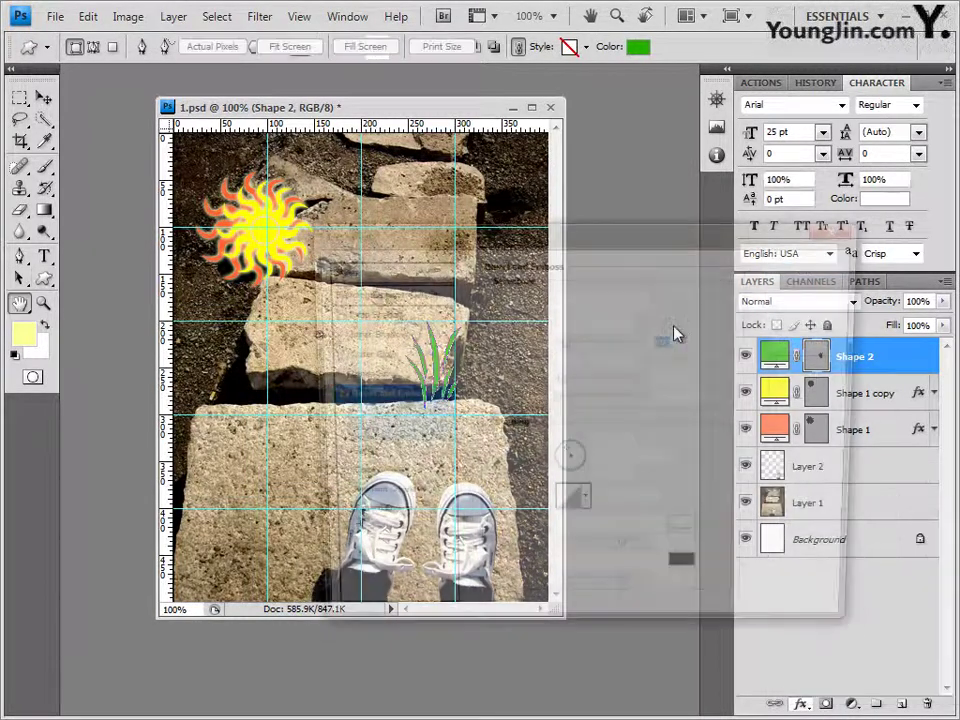
{"action": "left_click", "coordinate": [812, 268]}
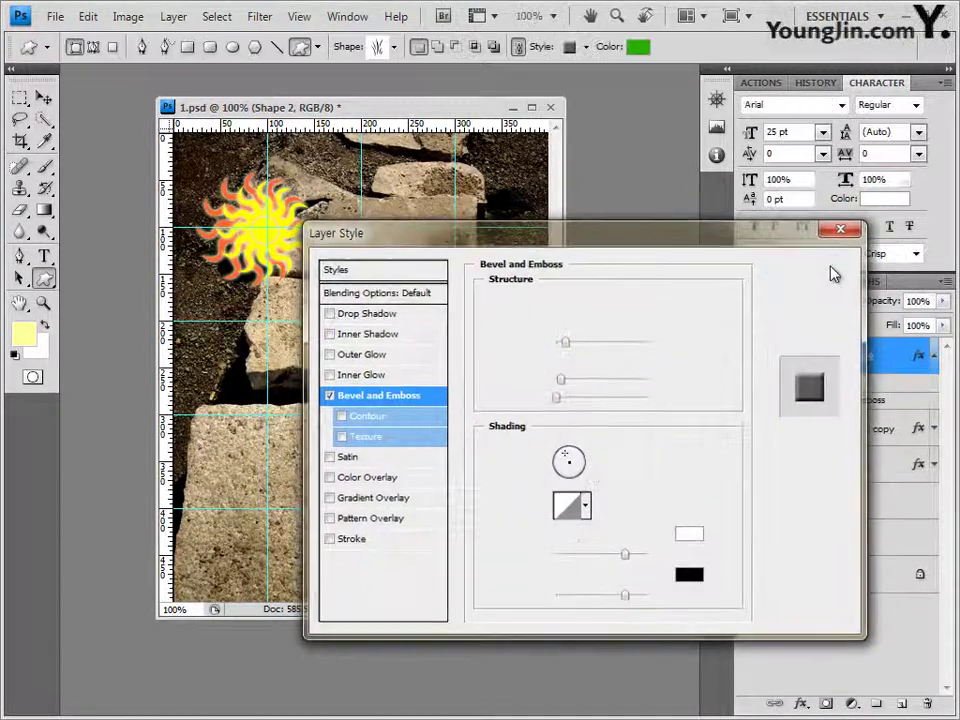
{"action": "left_click", "coordinate": [43, 97]}
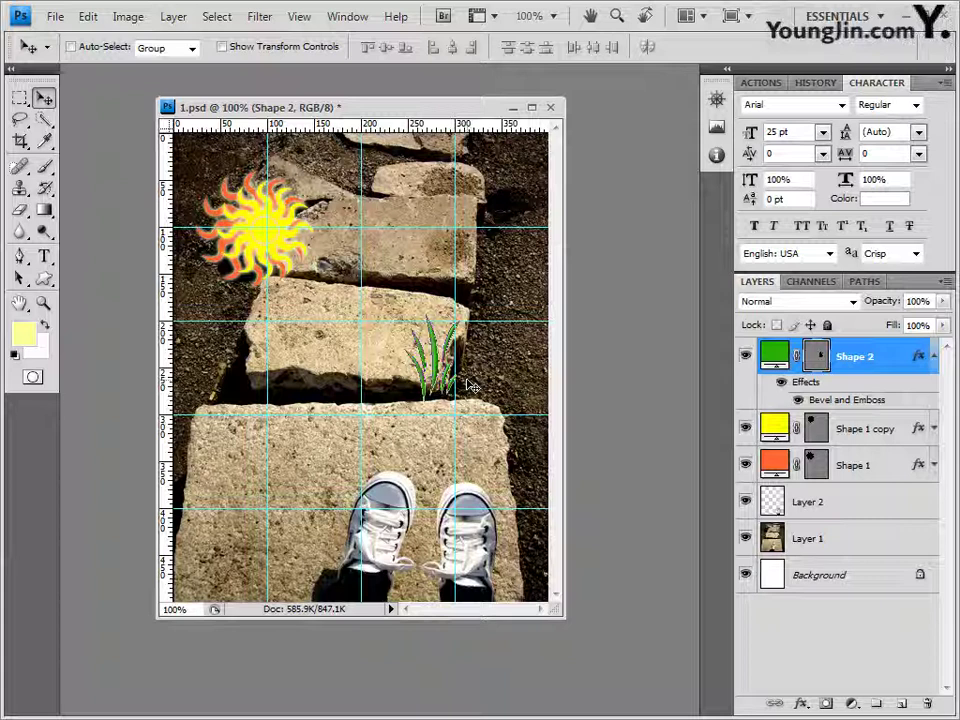
- Start a horizontal text line at the left edge of the large front stone, using Arial Regular at 50 pt
{"action": "left_click", "coordinate": [44, 257]}
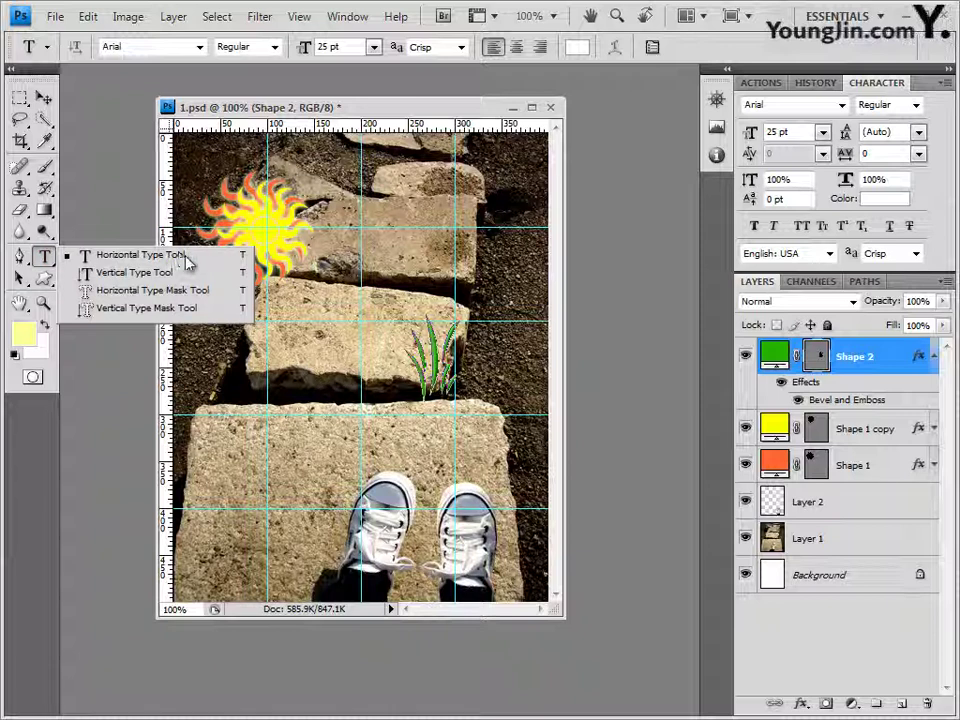
{"action": "left_click", "coordinate": [50, 260]}
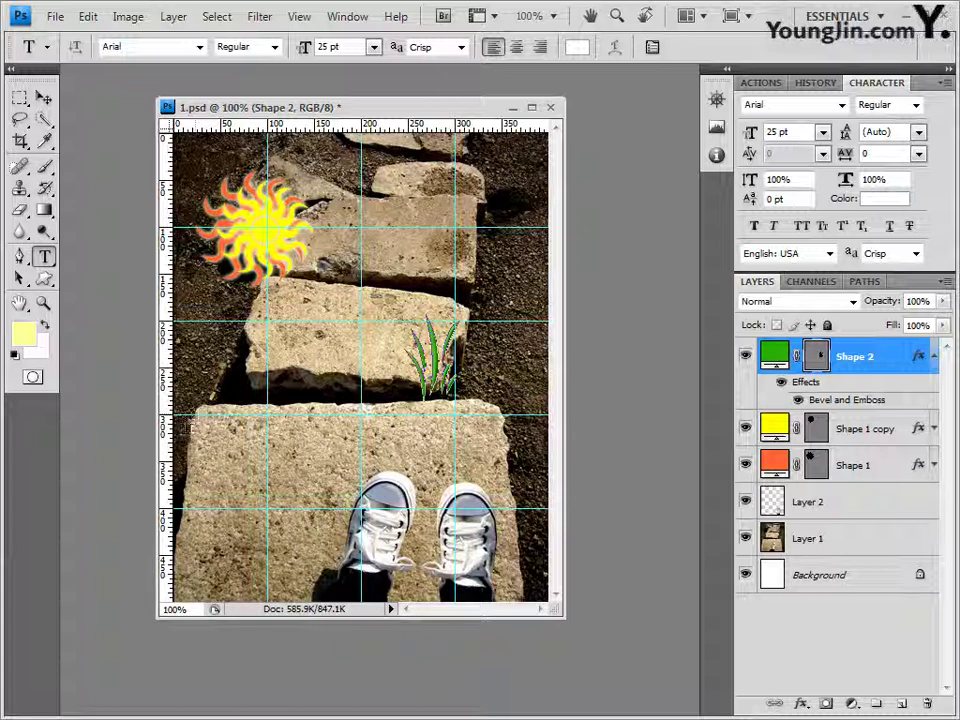
{"action": "left_click", "coordinate": [252, 452]}
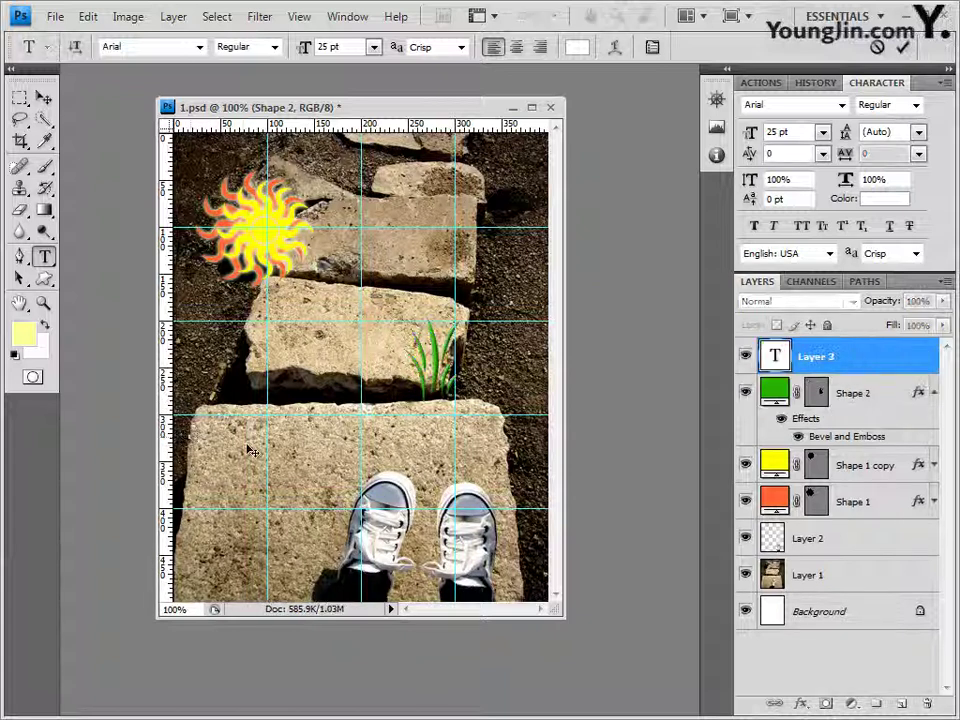
{"action": "left_click", "coordinate": [201, 47]}
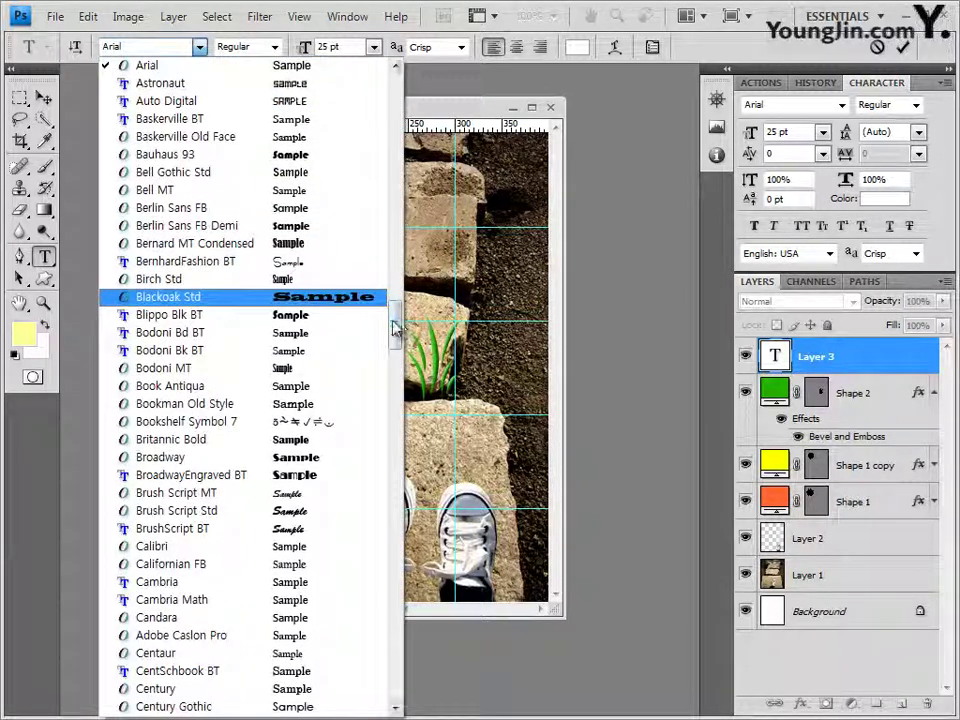
{"action": "scroll", "coordinate": [396, 328], "scroll_direction": "up", "scroll_amount": 2}
{"action": "left_click", "coordinate": [171, 50]}
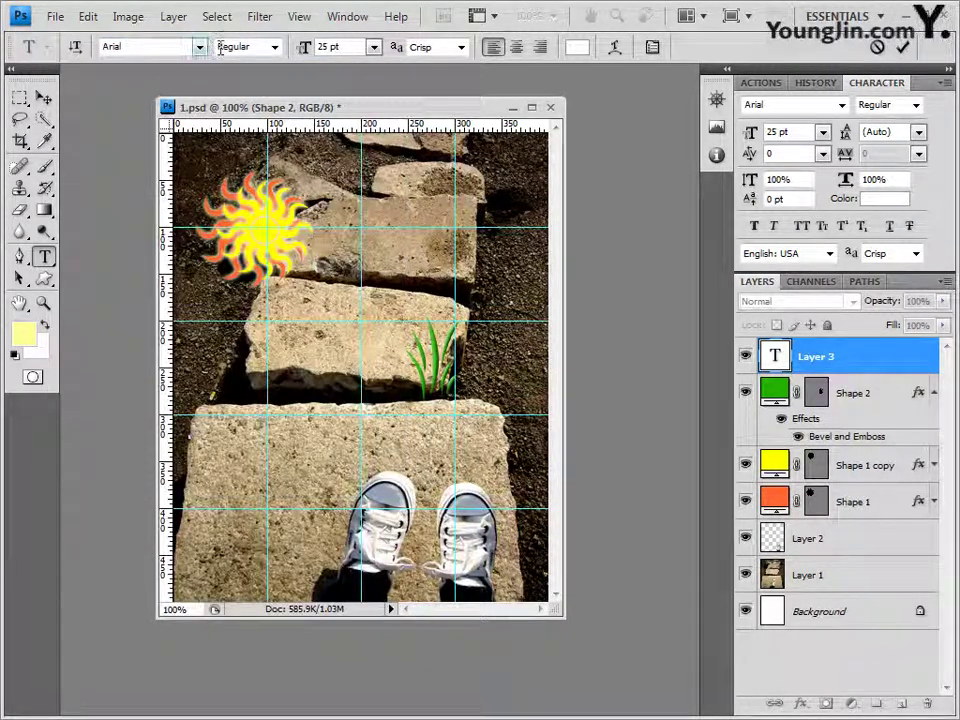
{"action": "key", "text": "Tab"}
{"action": "key", "text": "Tab"}
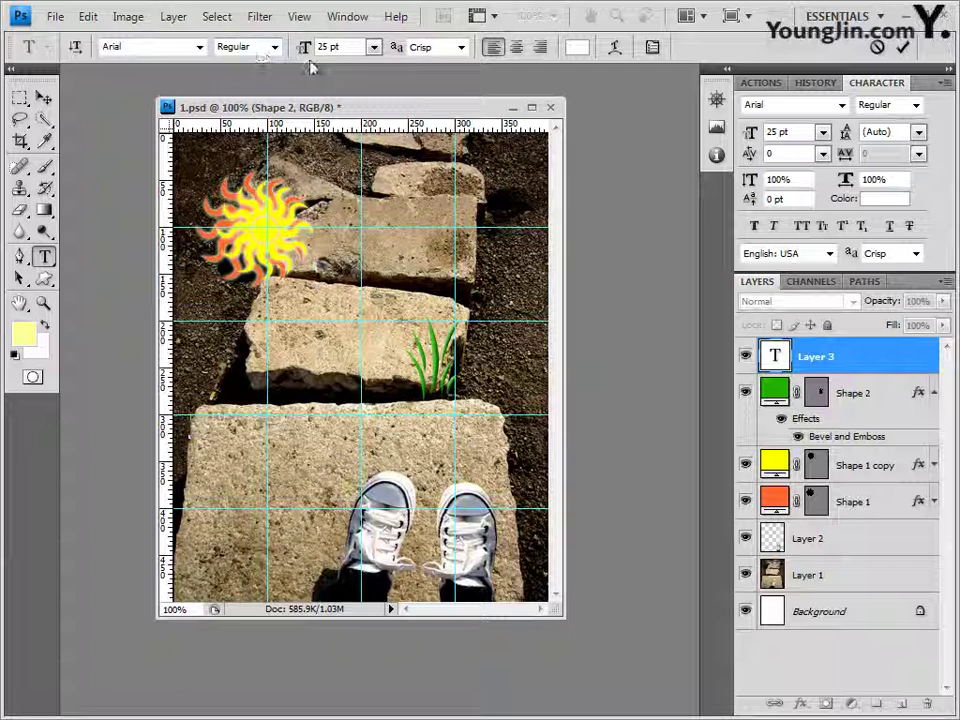
{"action": "type", "text": "50"}
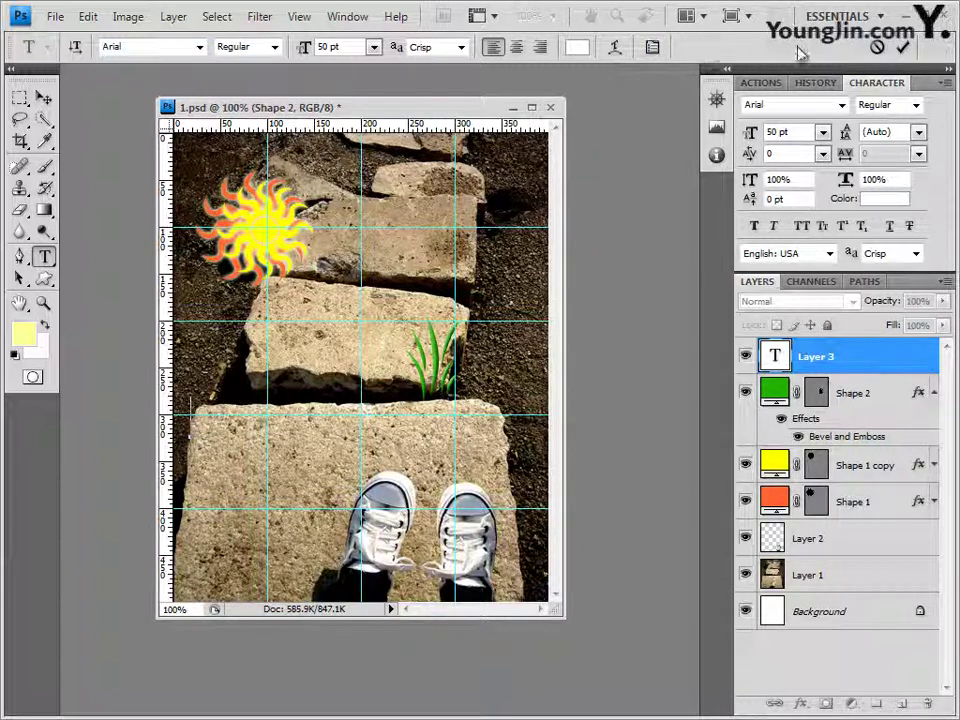
- Enter the text BACKPACKING in white (#ffffff) across the upper edge of the large front stone and commit it
{"action": "left_click", "coordinate": [577, 47]}
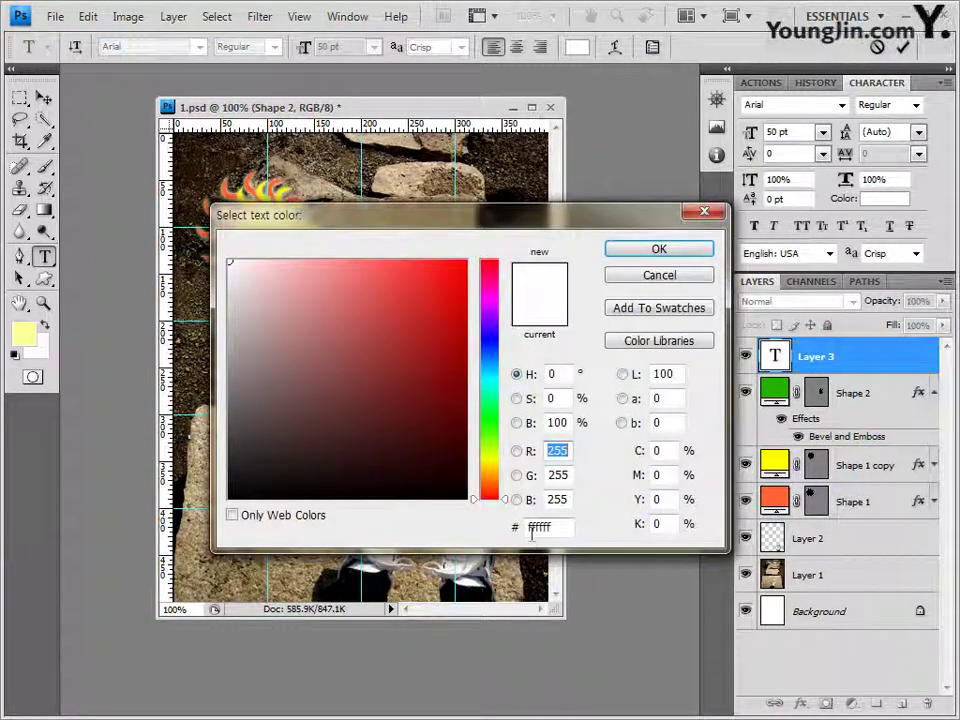
{"action": "left_click", "coordinate": [677, 281]}
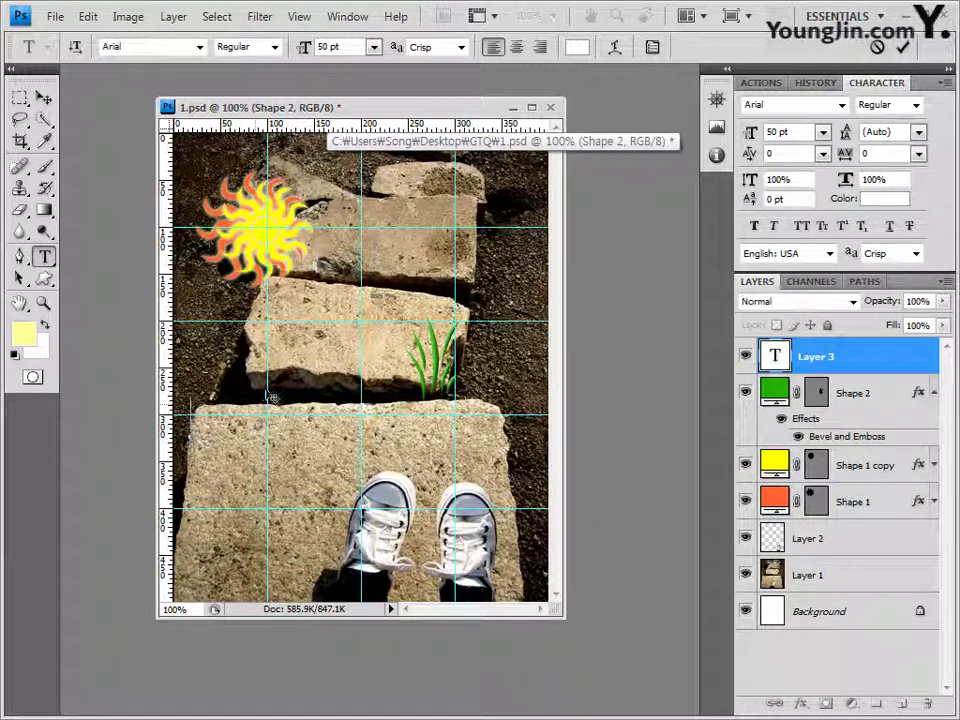
{"action": "type", "text": "BACKPACKING"}
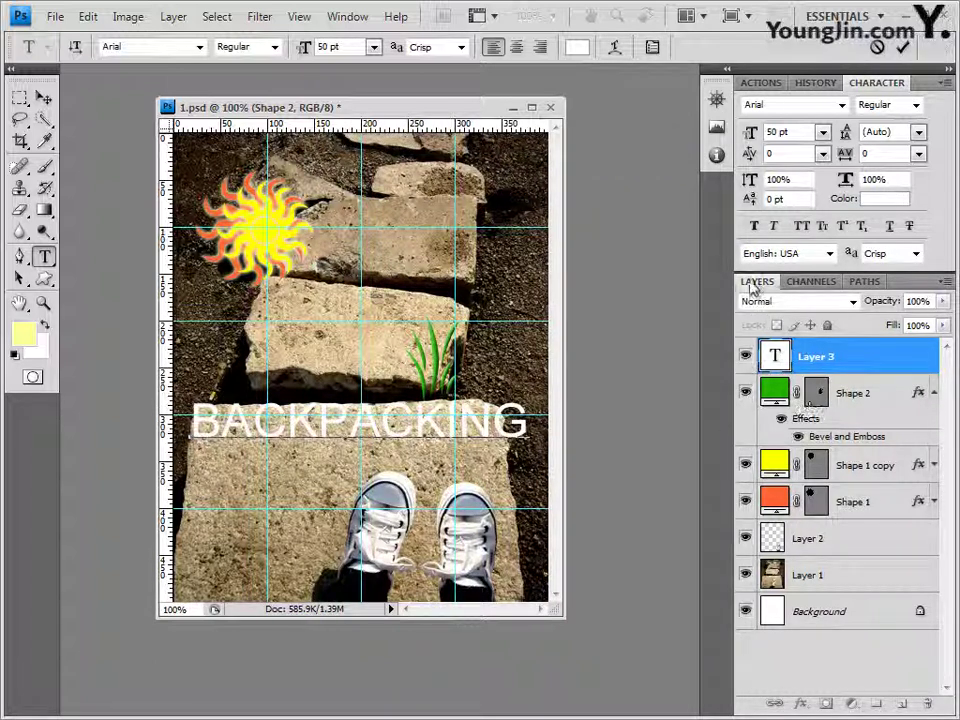
{"action": "left_click", "coordinate": [875, 358]}
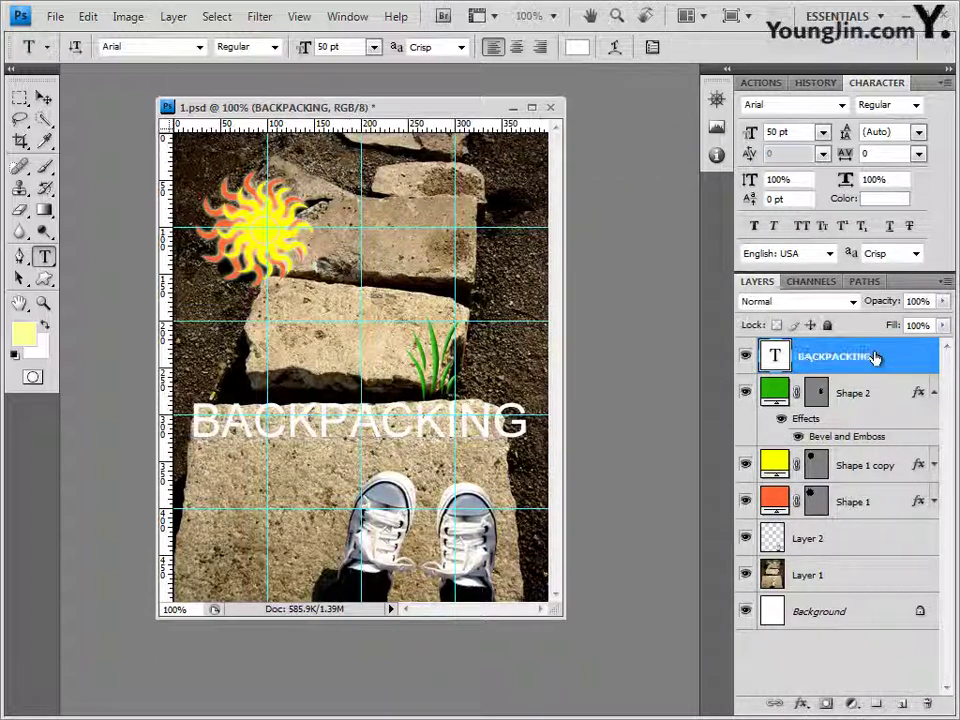
- Add a Drop Shadow with the default settings to the BACKPACKING text and move the text slightly down and left
{"action": "left_click", "coordinate": [801, 704]}
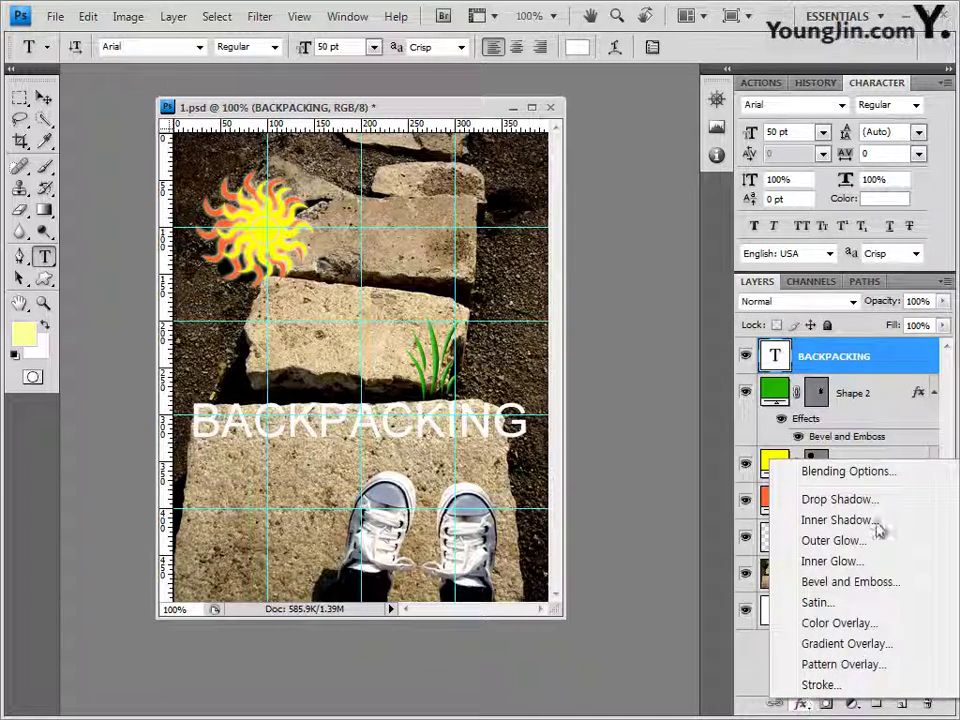
{"action": "left_click", "coordinate": [846, 501]}
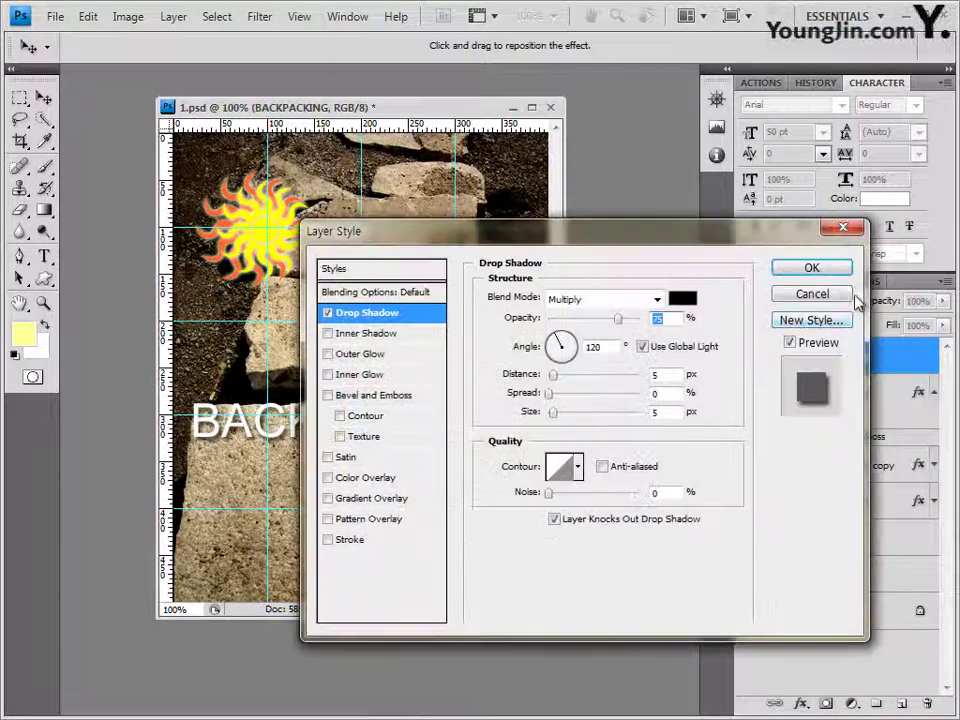
{"action": "left_click", "coordinate": [838, 268]}
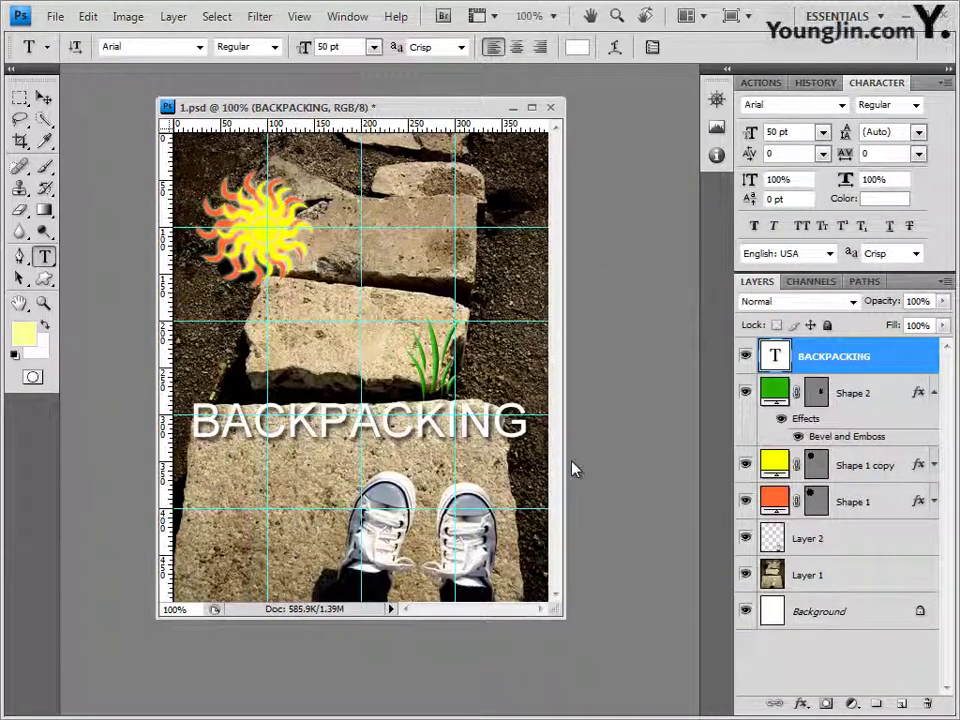
{"action": "left_click", "coordinate": [44, 97]}
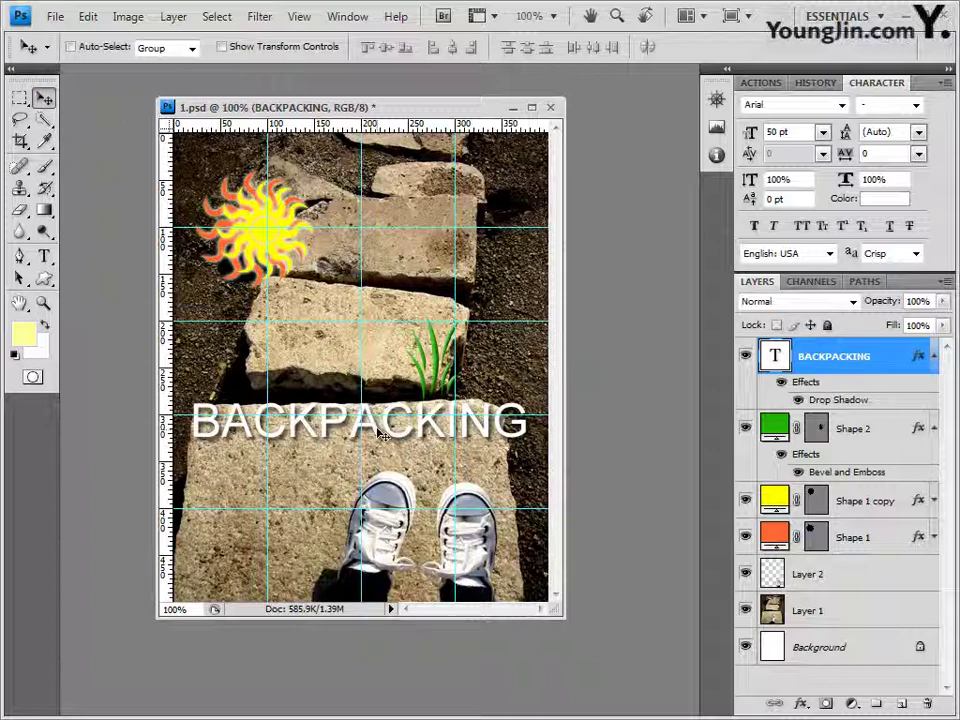
{"action": "left_click_drag", "start_coordinate": [378, 436], "coordinate": [372, 444]}
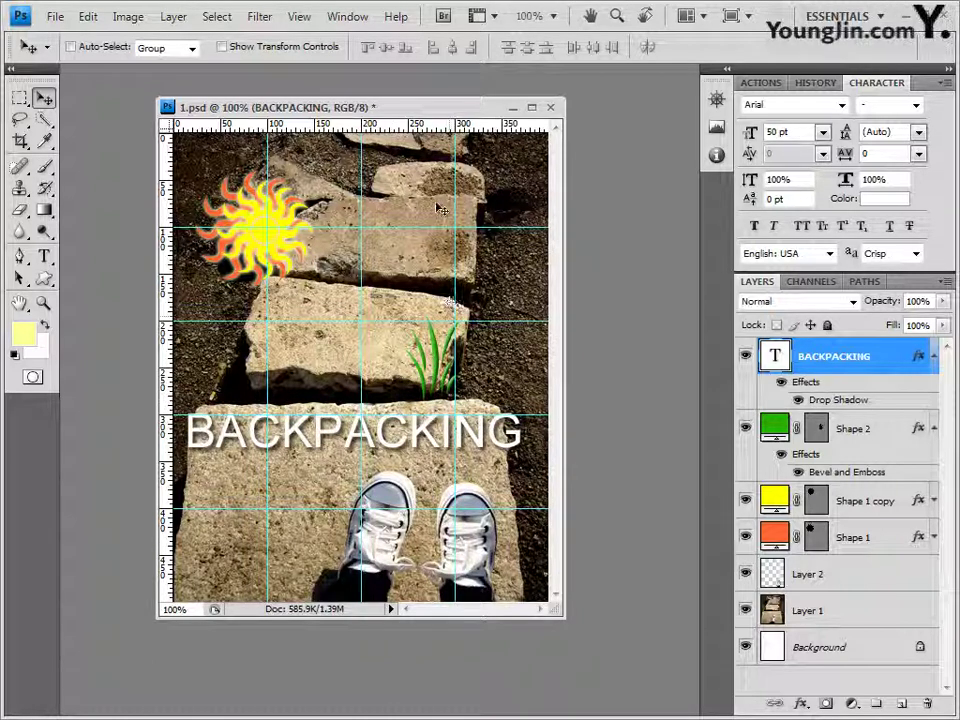
- Save 1.psd with maximized compatibility and clear all guides from the document
{"action": "left_click", "coordinate": [57, 17]}
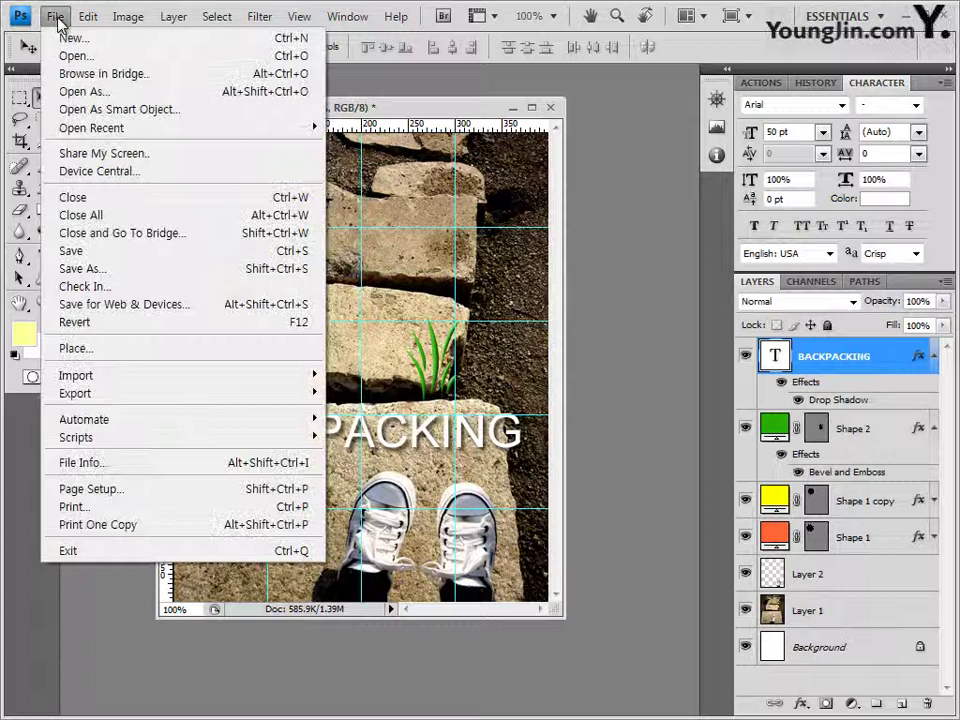
{"action": "left_click", "coordinate": [81, 257]}
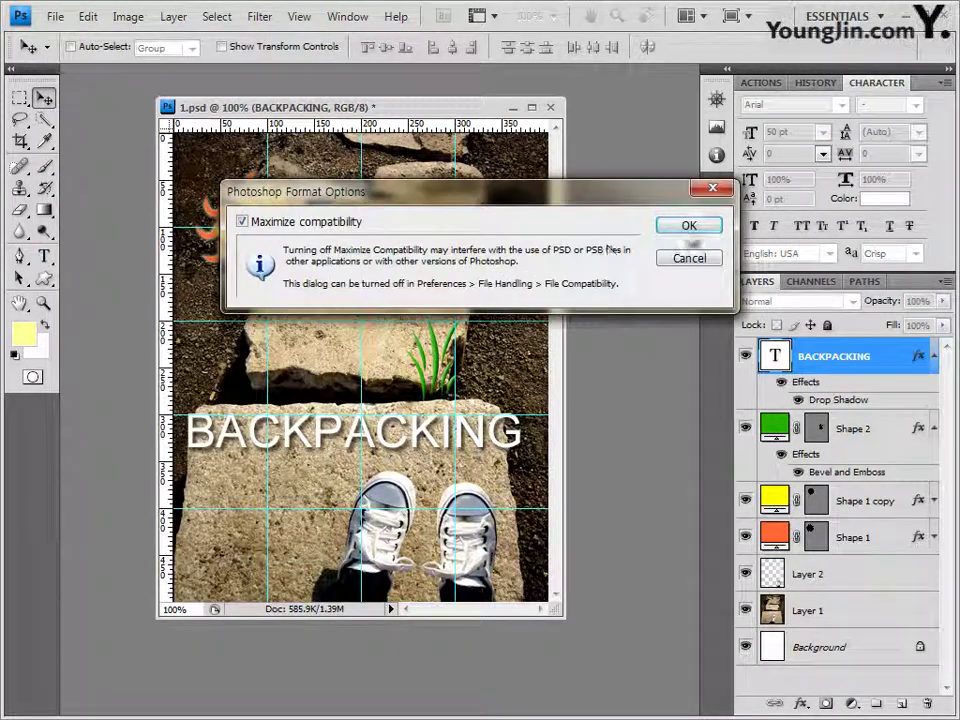
{"action": "left_click", "coordinate": [690, 227]}
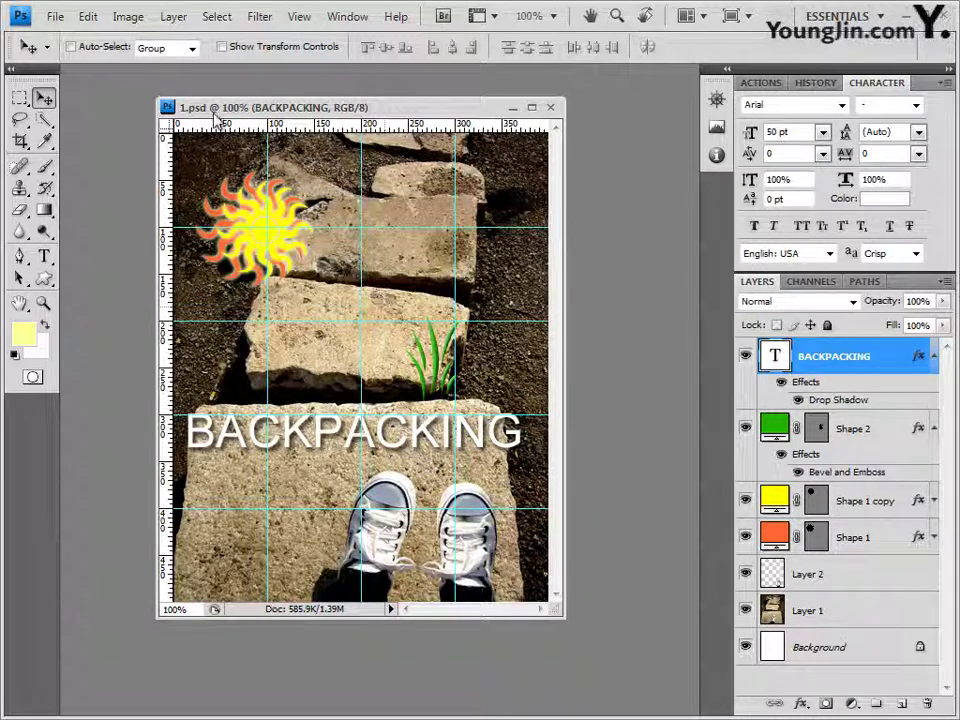
{"action": "left_click", "coordinate": [300, 17]}
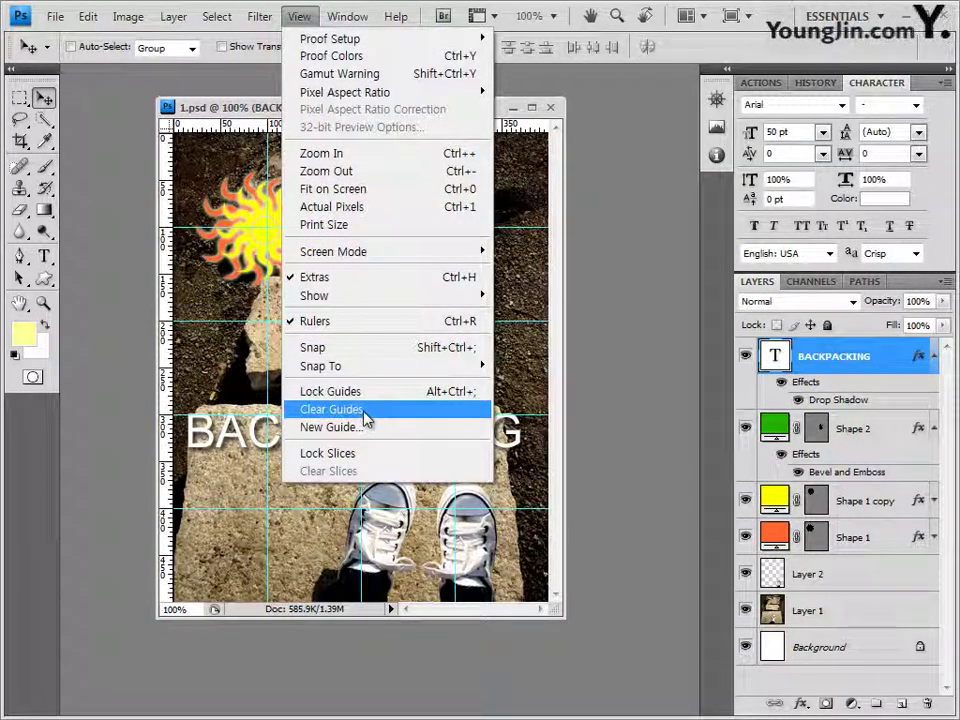
{"action": "left_click", "coordinate": [366, 418]}
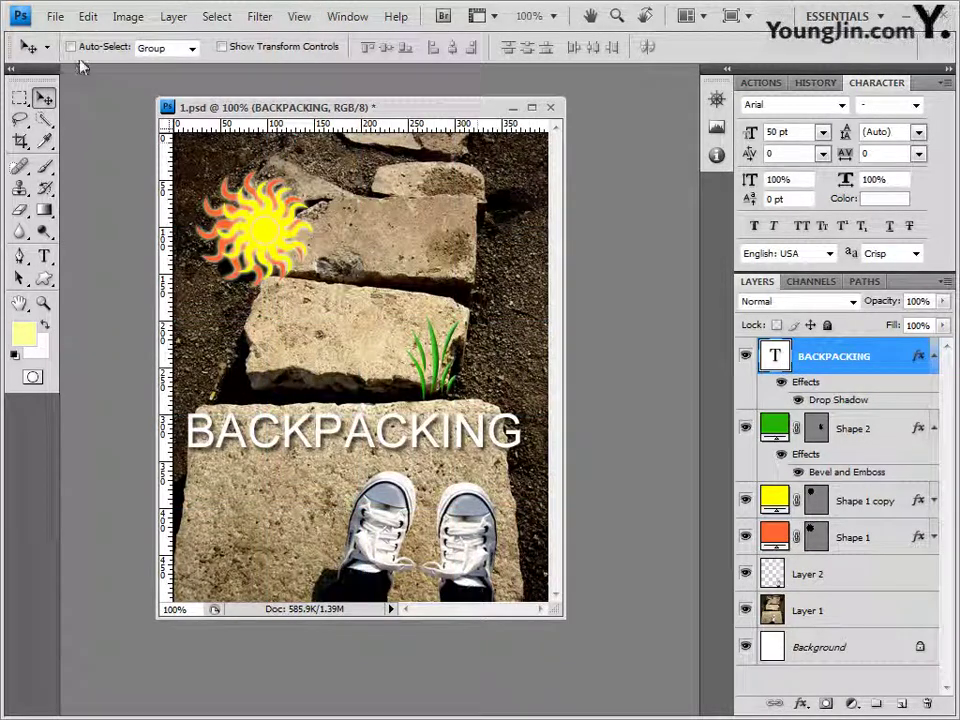
- Set up a JPEG copy in the GTQ folder, named with the examinee number, the examinee's name and 1, separated by hyphens
{"action": "left_click", "coordinate": [55, 17]}
{"action": "left_click", "coordinate": [92, 270]}
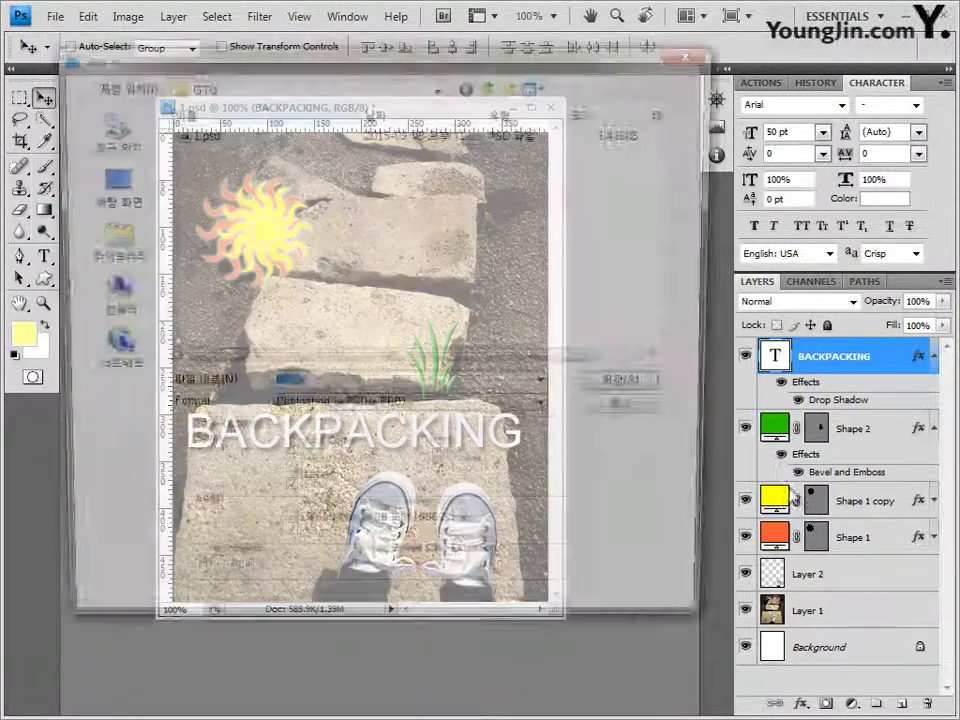
{"action": "left_click", "coordinate": [375, 411]}
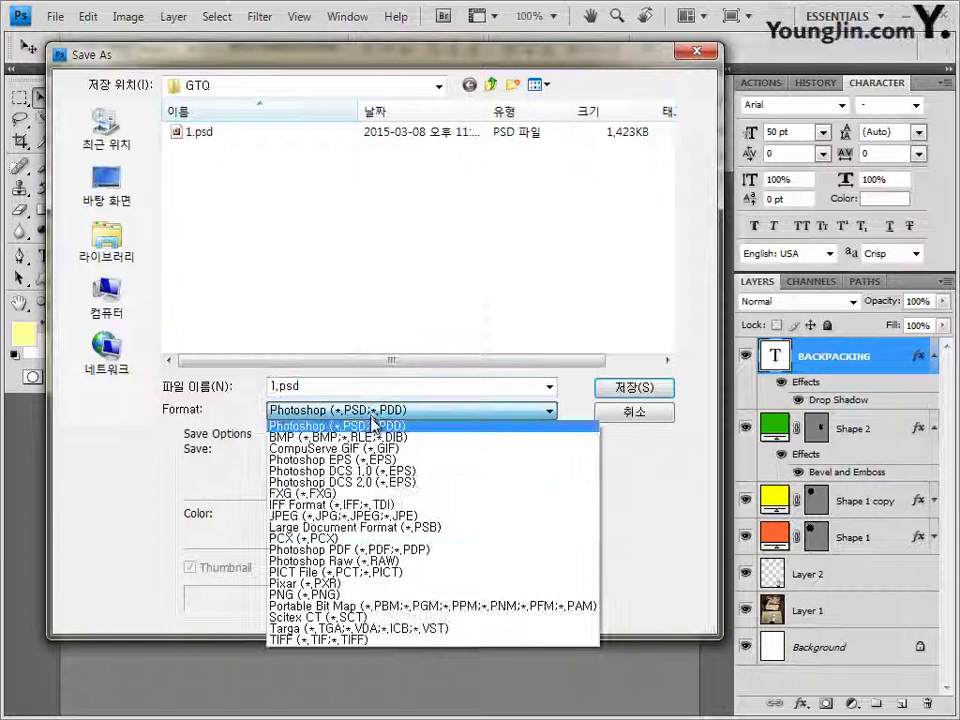
{"action": "left_click", "coordinate": [414, 520]}
{"action": "double_click", "coordinate": [274, 386]}
{"action": "left_click", "coordinate": [271, 386]}
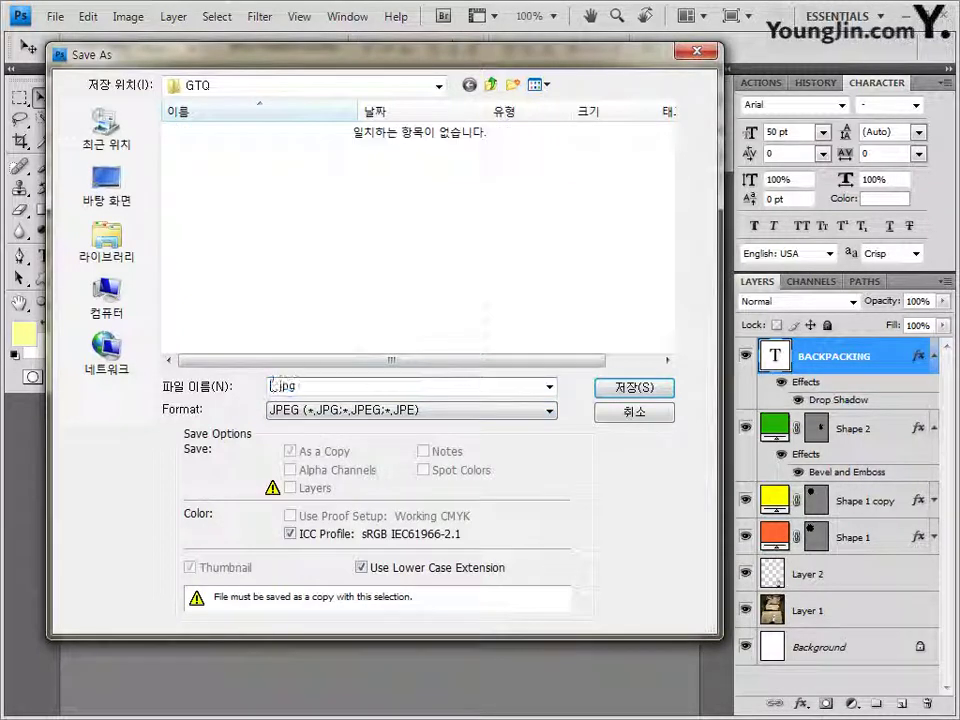
{"action": "type", "text": "0123456789-"}
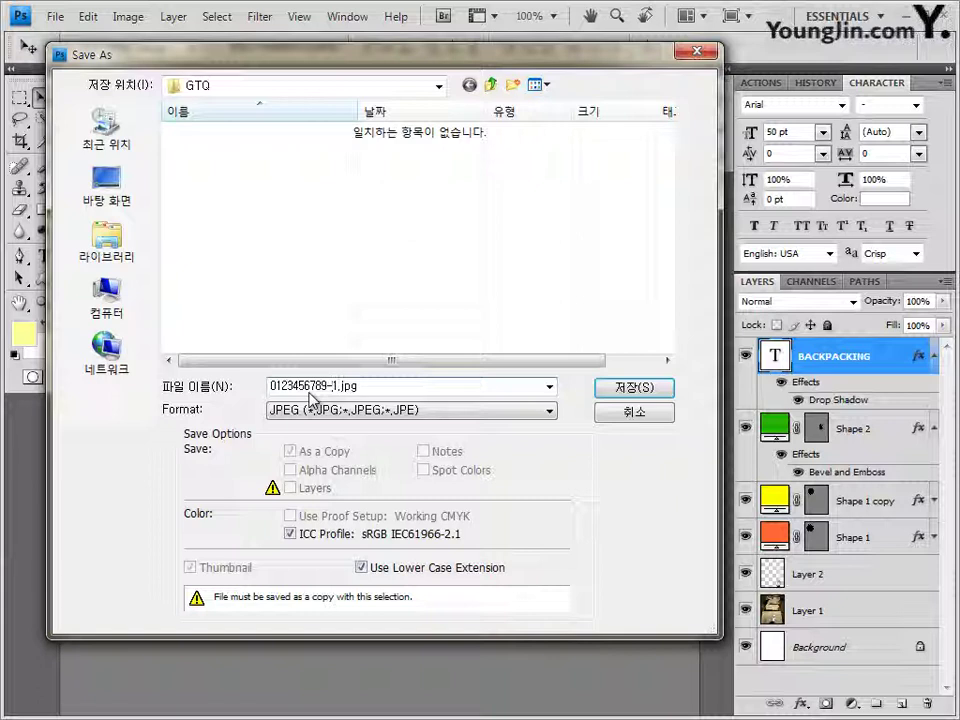
{"action": "type", "text": "홍길동-"}
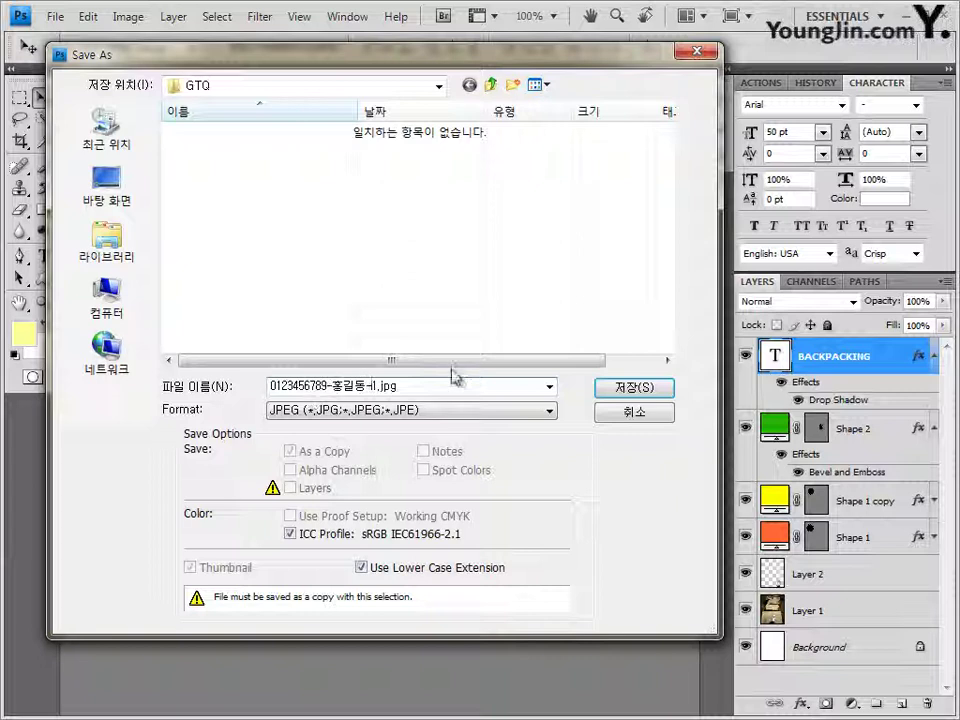
- Save the JPEG copy at quality 8 (High) with the Baseline ("Standard") format option
{"action": "left_click", "coordinate": [636, 387]}
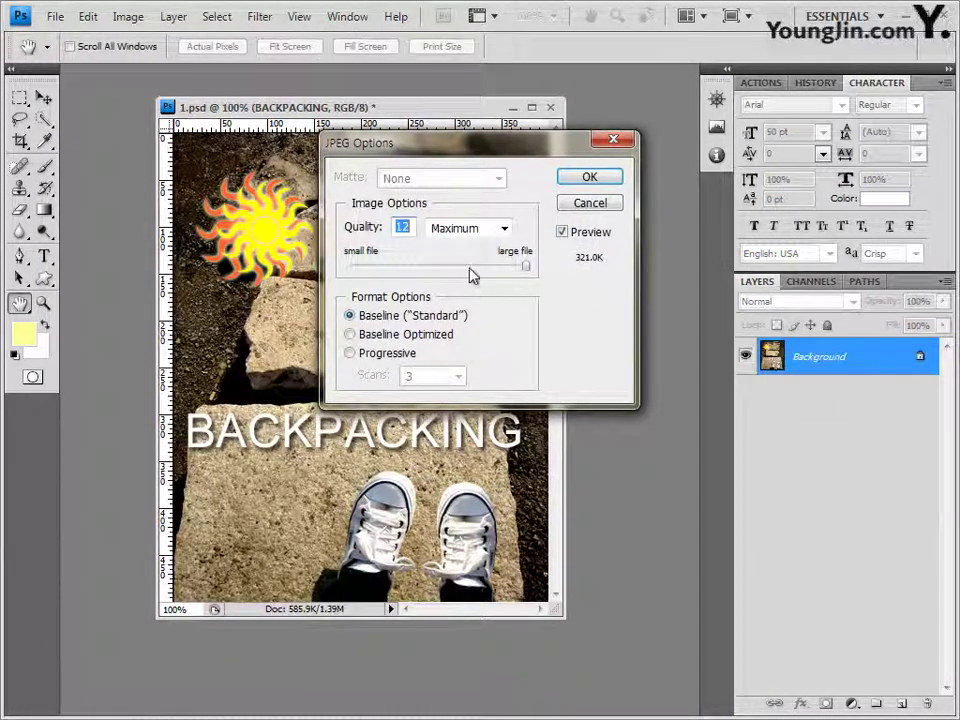
{"action": "left_click", "coordinate": [468, 267]}
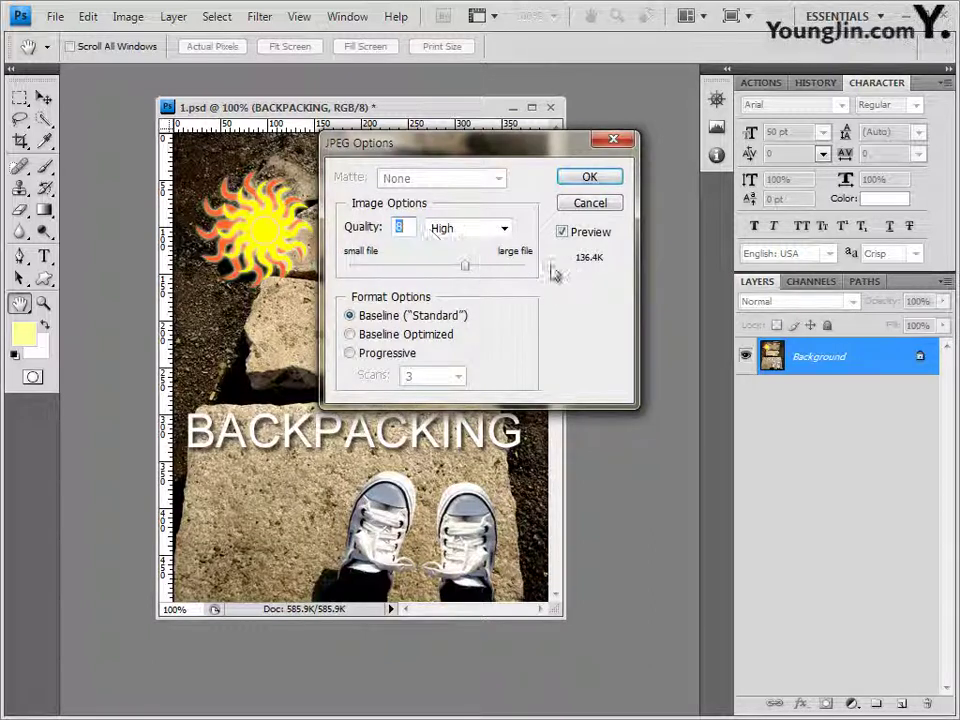
{"action": "left_click", "coordinate": [588, 177]}
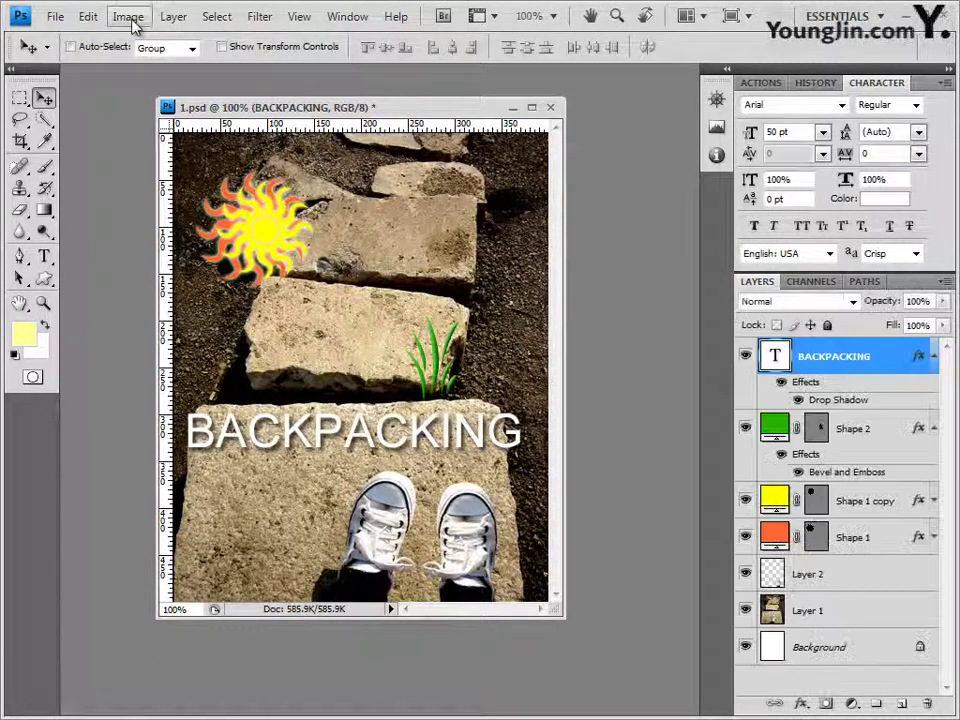
- Resize the image proportionally to 40 x 50 pixels
{"action": "left_click", "coordinate": [137, 24]}
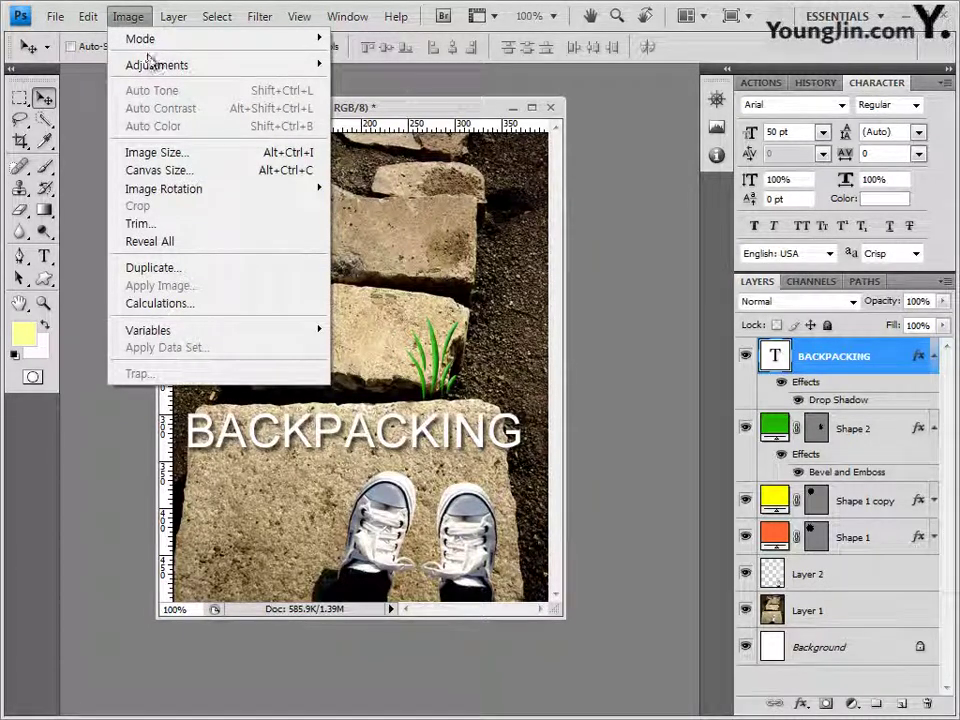
{"action": "left_click", "coordinate": [165, 160]}
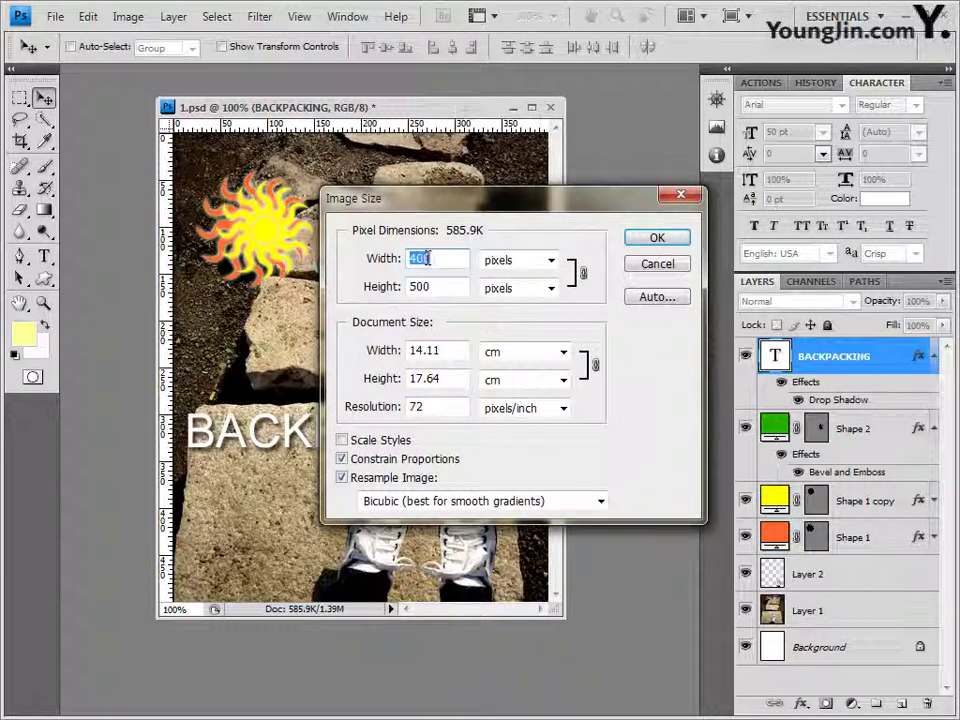
{"action": "type", "text": "40"}
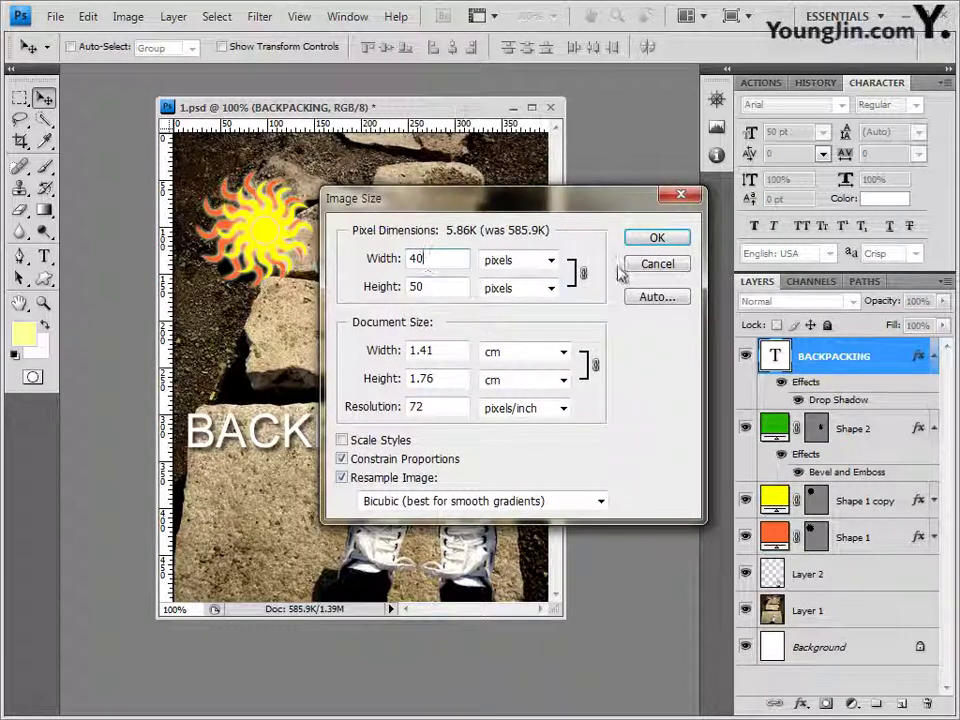
{"action": "left_click", "coordinate": [668, 244]}
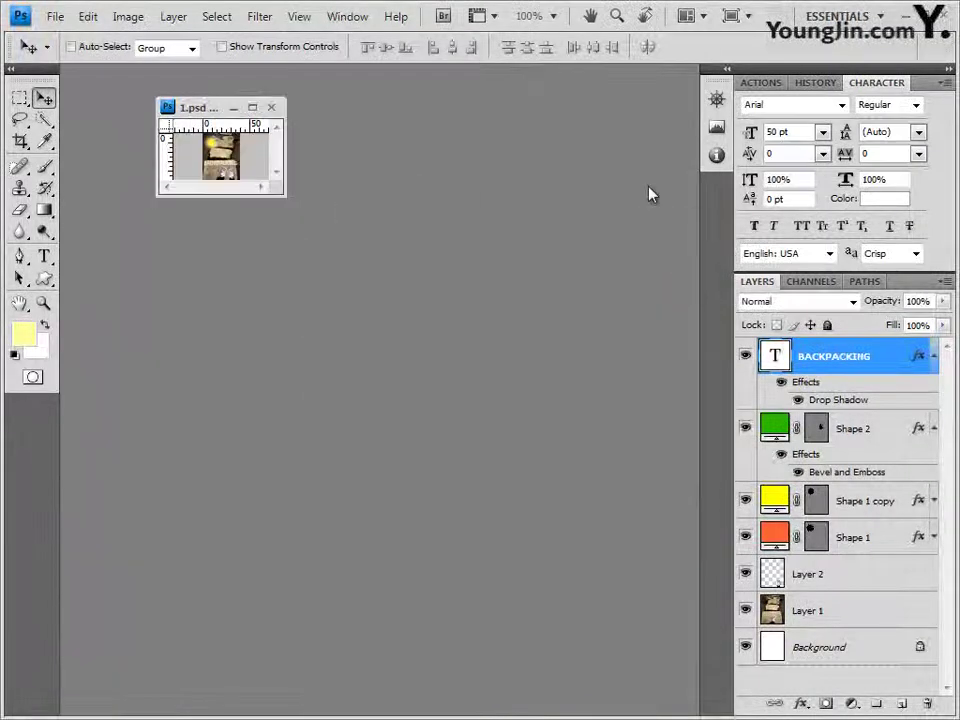
- Save the reduced image as a layered PSD under the JPEG copy's file name with maximized compatibility and close the document
{"action": "left_click", "coordinate": [52, 16]}
{"action": "left_click", "coordinate": [85, 268]}
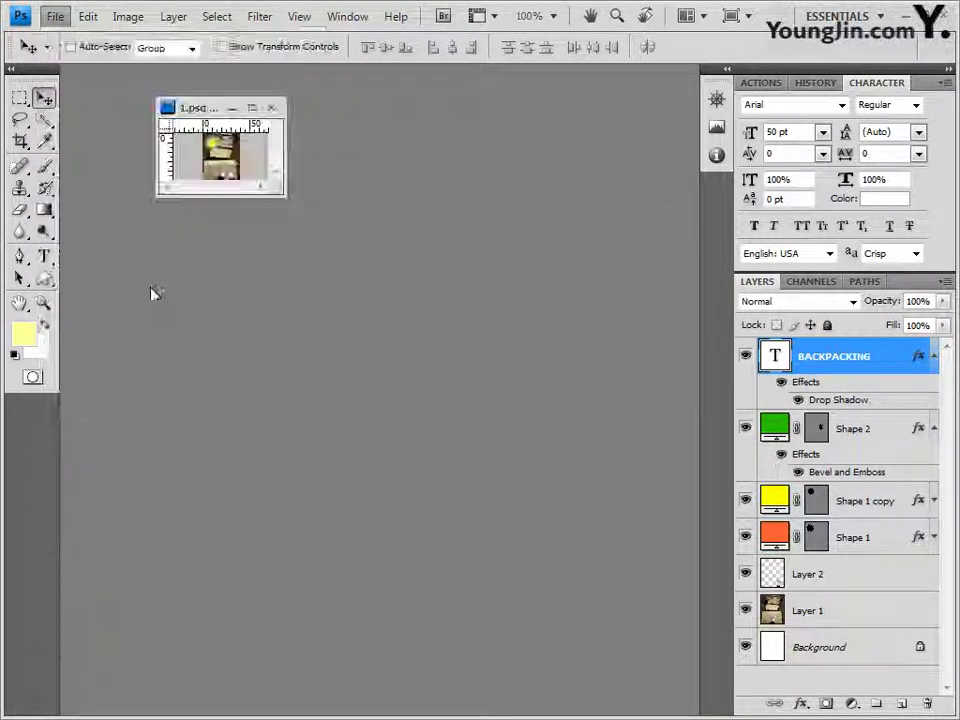
{"action": "left_click", "coordinate": [358, 412]}
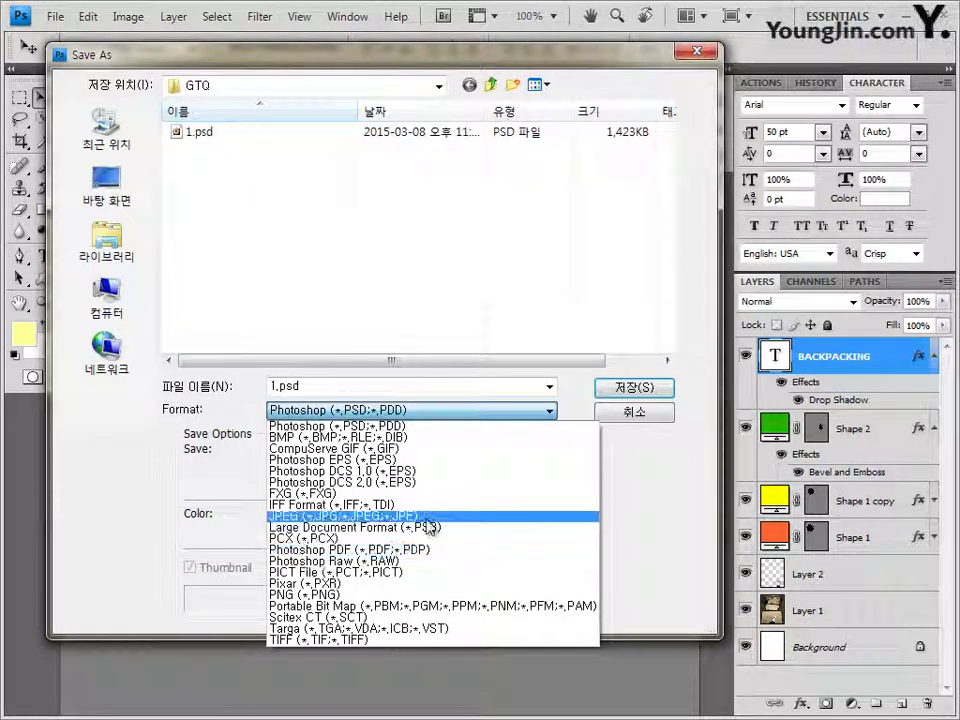
{"action": "left_click", "coordinate": [428, 517]}
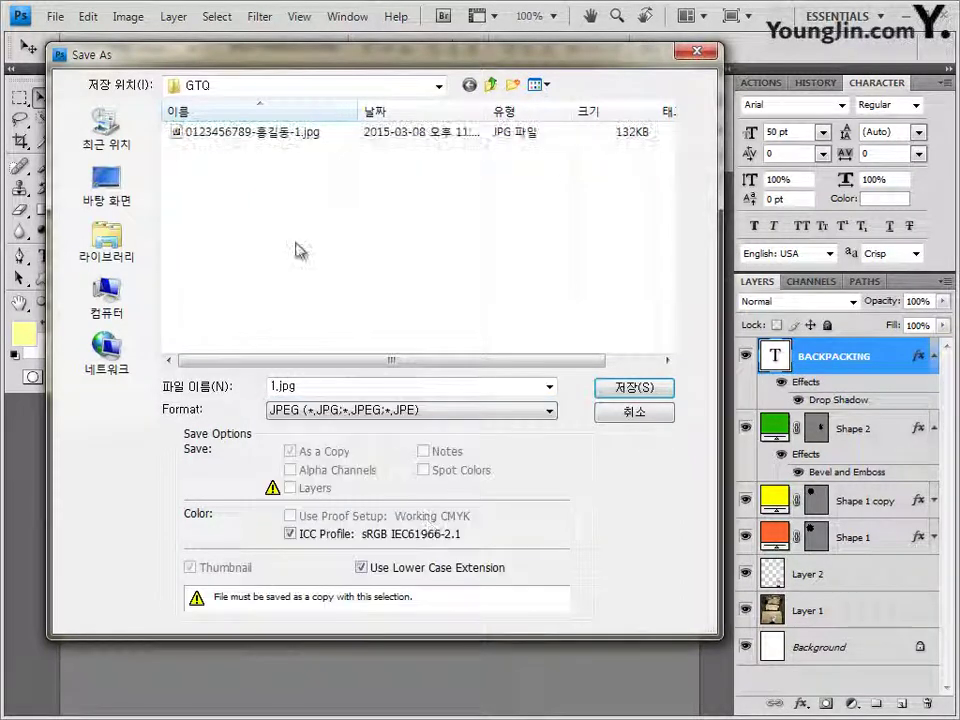
{"action": "left_click", "coordinate": [305, 132]}
{"action": "left_click", "coordinate": [436, 411]}
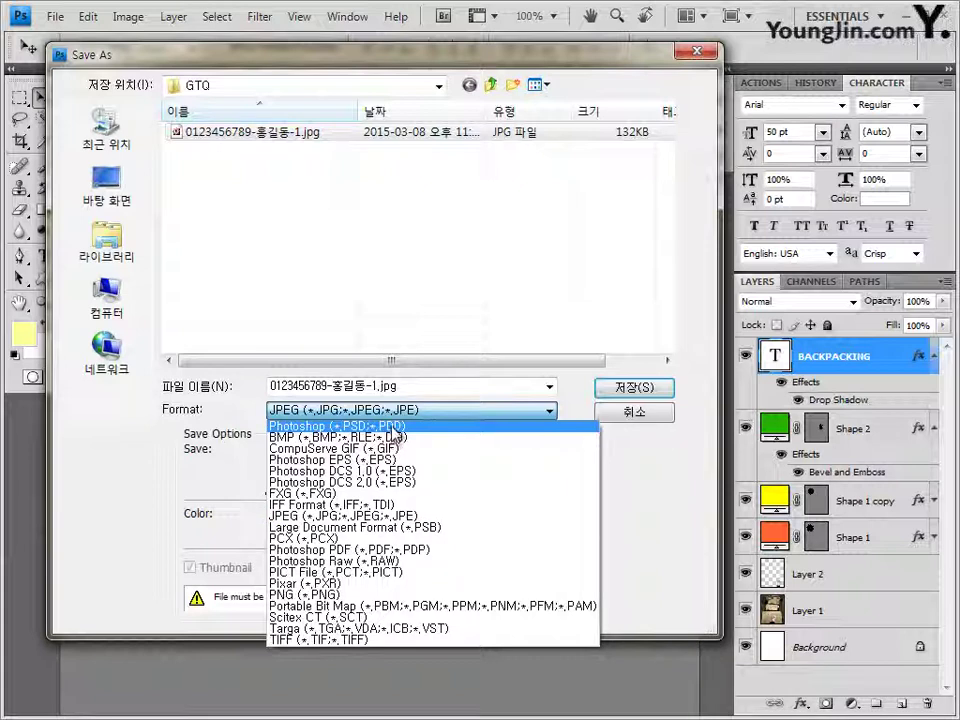
{"action": "left_click", "coordinate": [393, 427]}
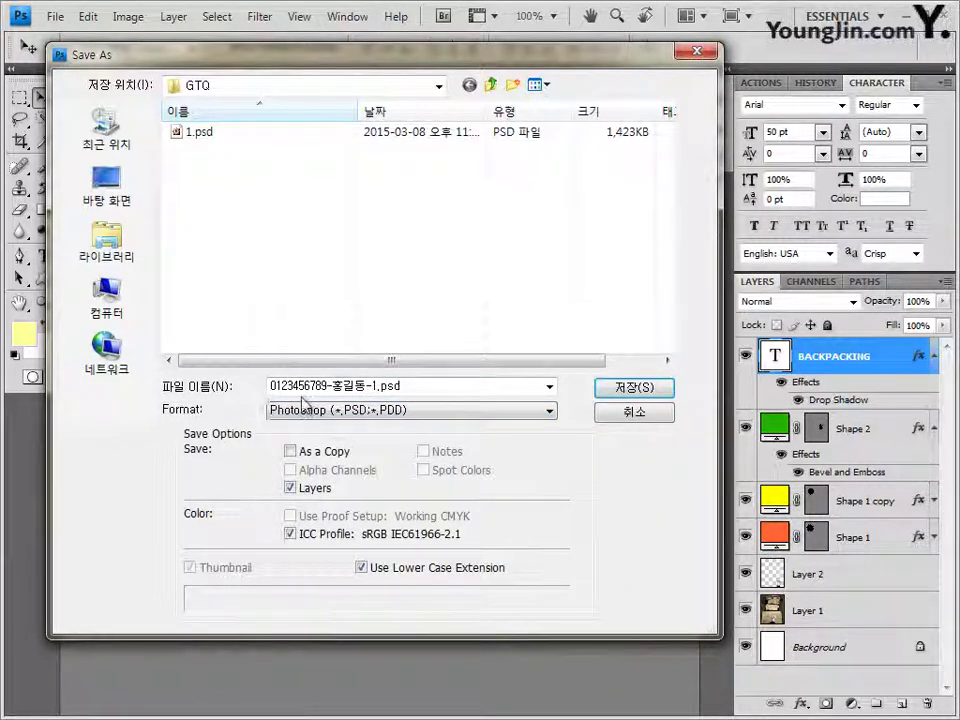
{"action": "left_click", "coordinate": [631, 387]}
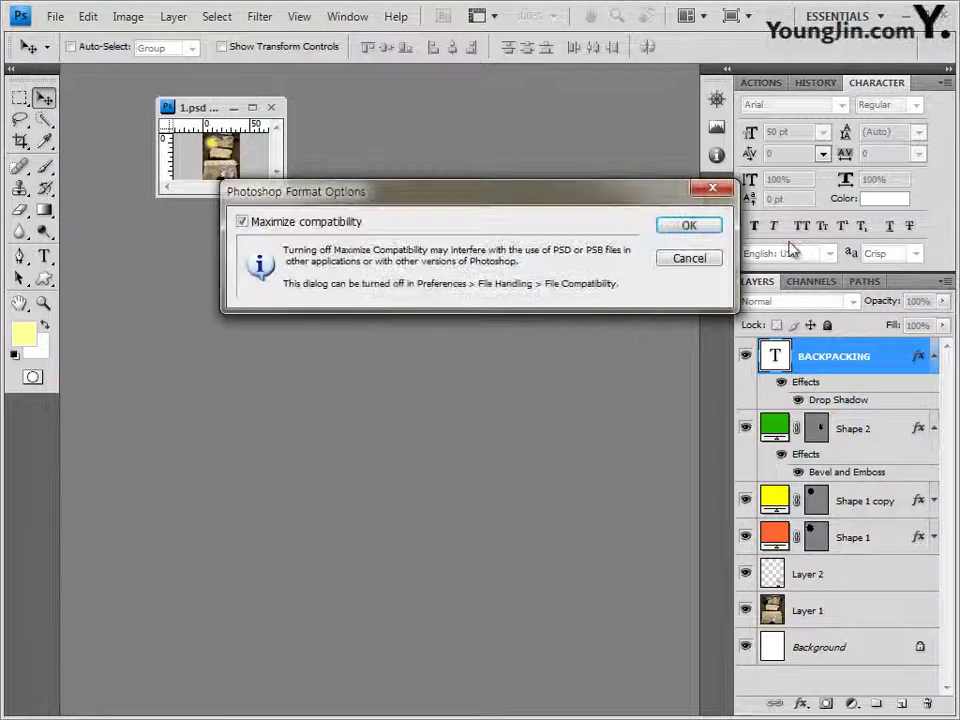
{"action": "left_click", "coordinate": [712, 225]}
{"action": "left_click", "coordinate": [271, 107]}
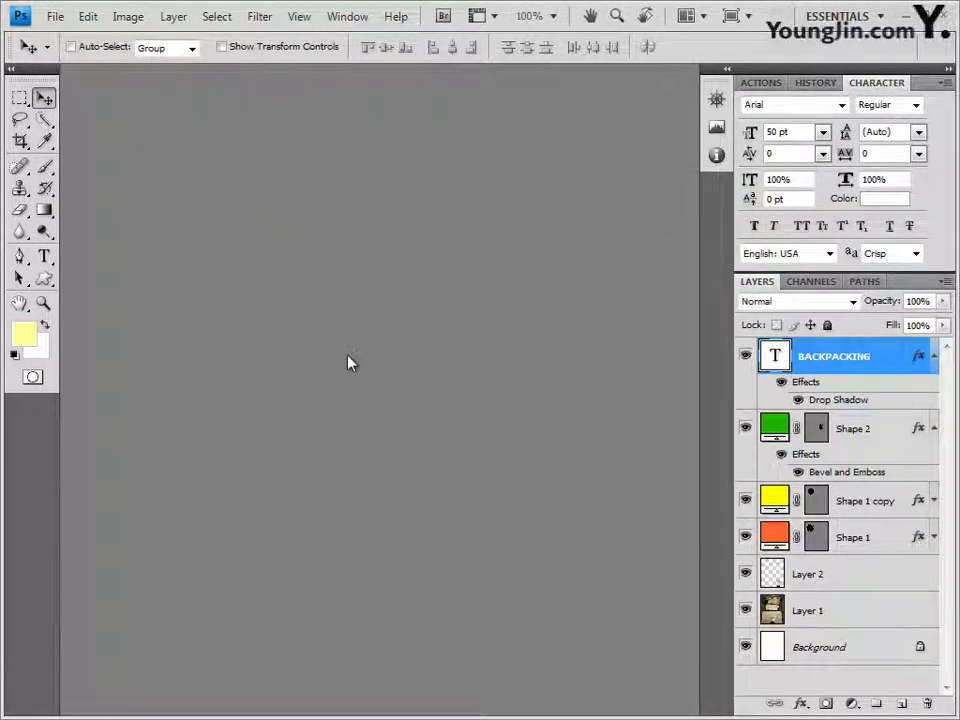
- Review the exam files saved in the GTQ folder and preview 1.psd without opening it
{"action": "double_click", "coordinate": [358, 274]}
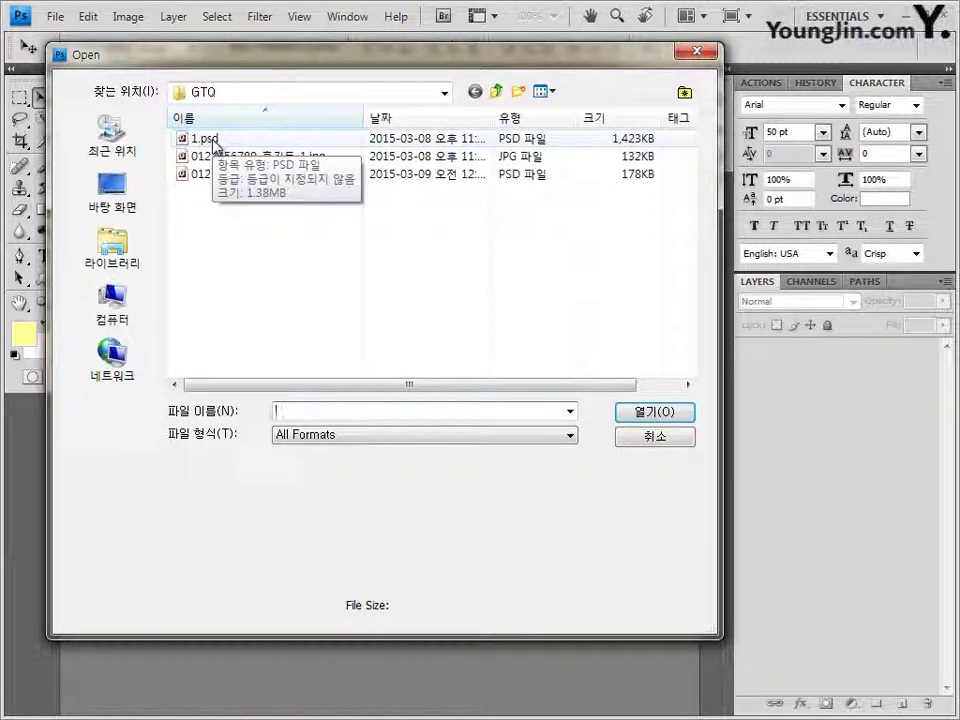
{"action": "left_click", "coordinate": [212, 142]}
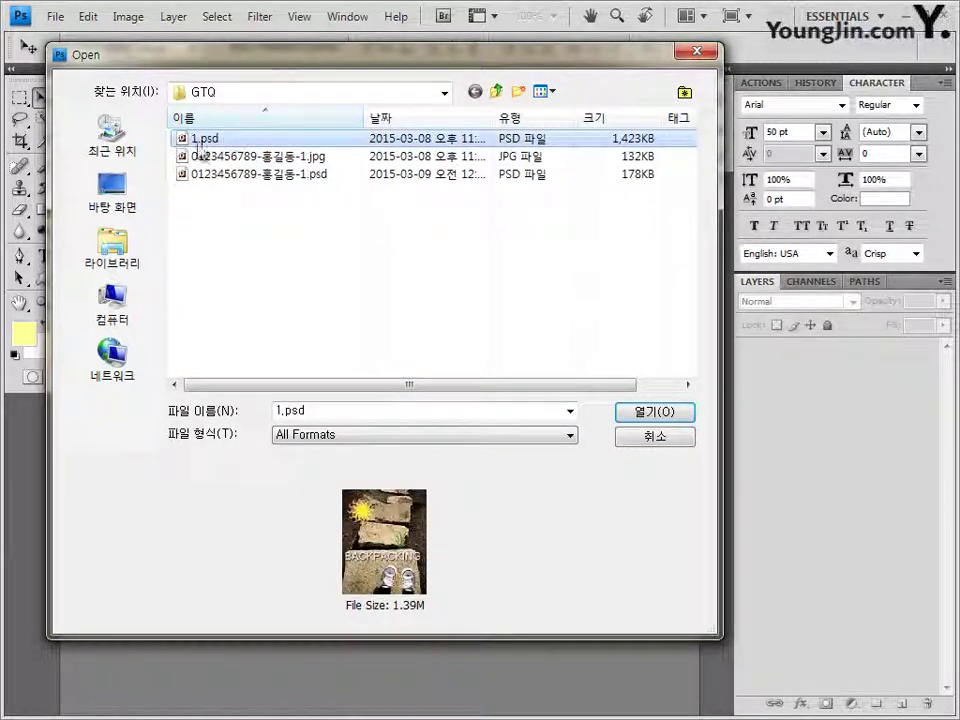
{"action": "left_click", "coordinate": [663, 437]}
{"action": "key", "text": "w"}
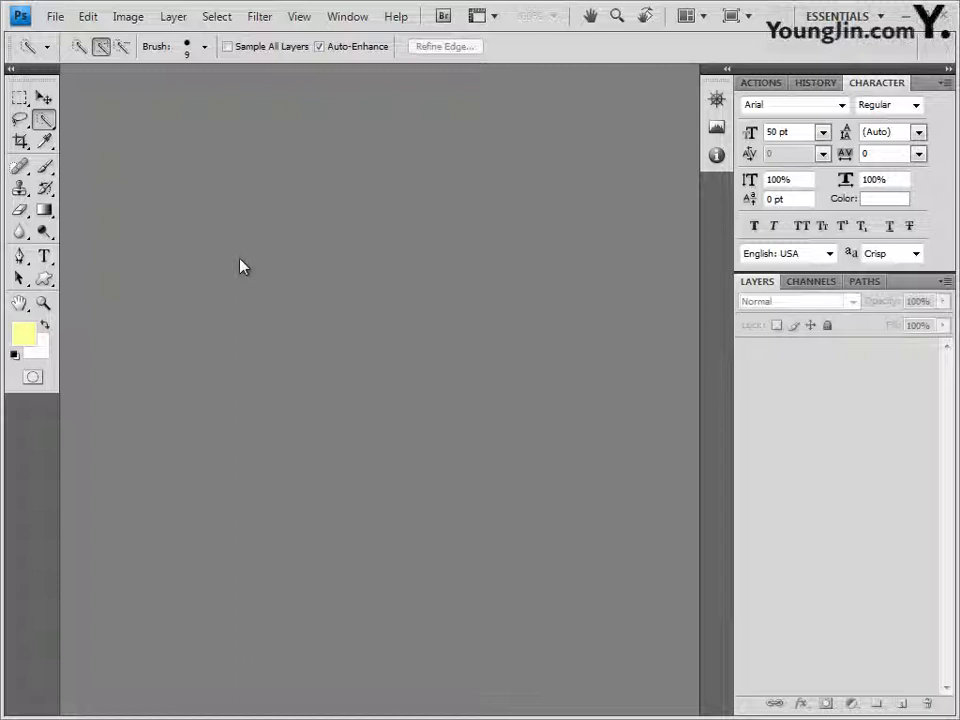
- Create a new 400 x 500 pixel RGB document at 72 pixels/inch with a white background
{"action": "key", "text": "ctrl+n"}
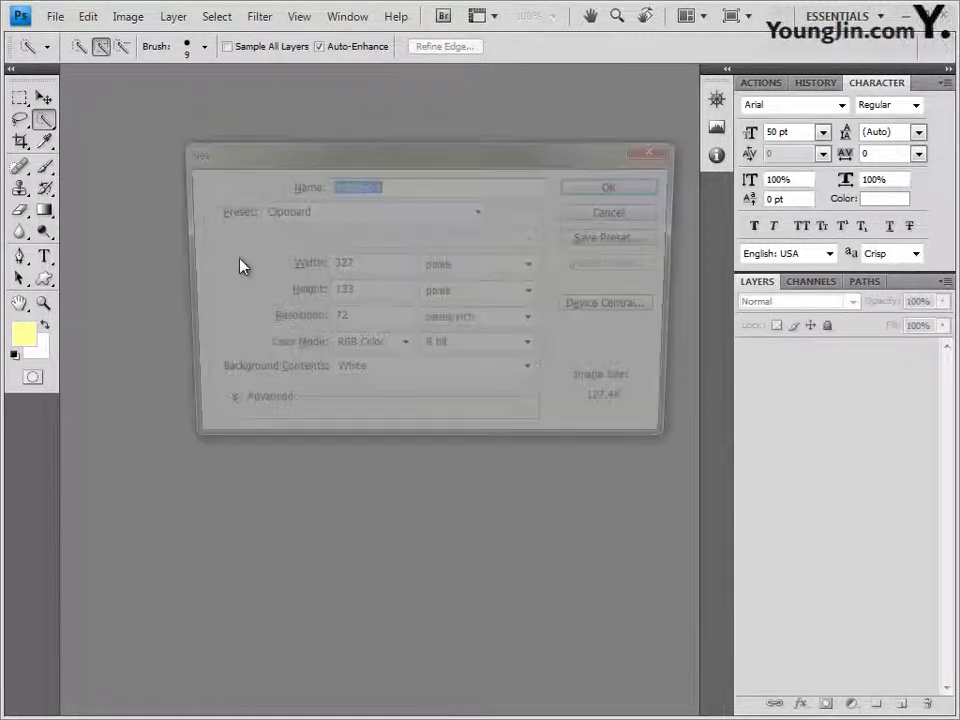
{"action": "double_click", "coordinate": [361, 266]}
{"action": "type", "text": "400"}
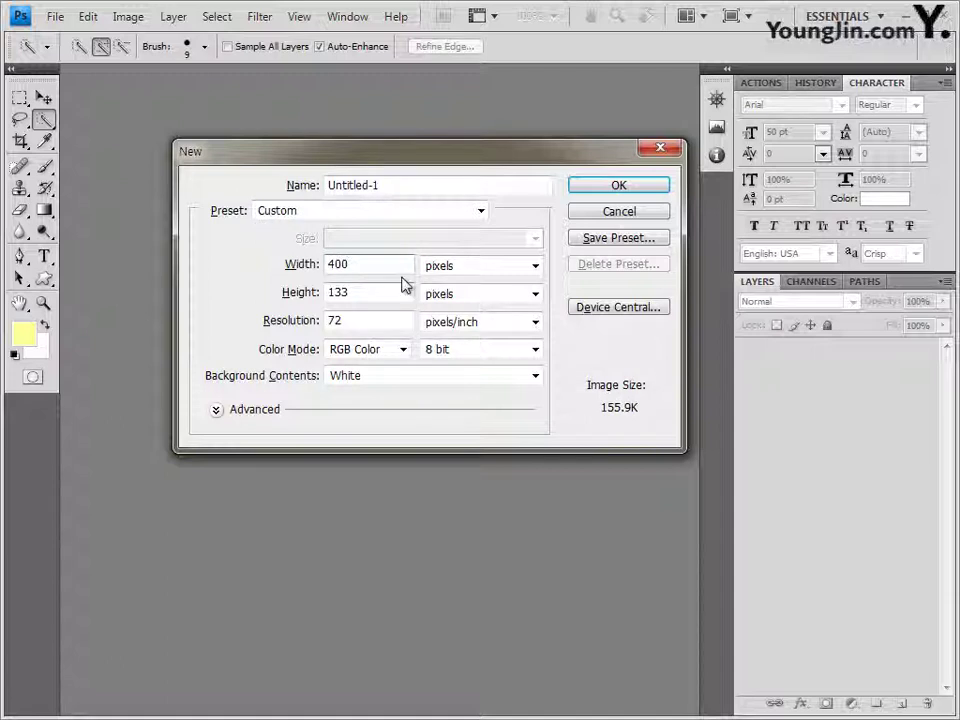
{"action": "type", "text": "500"}
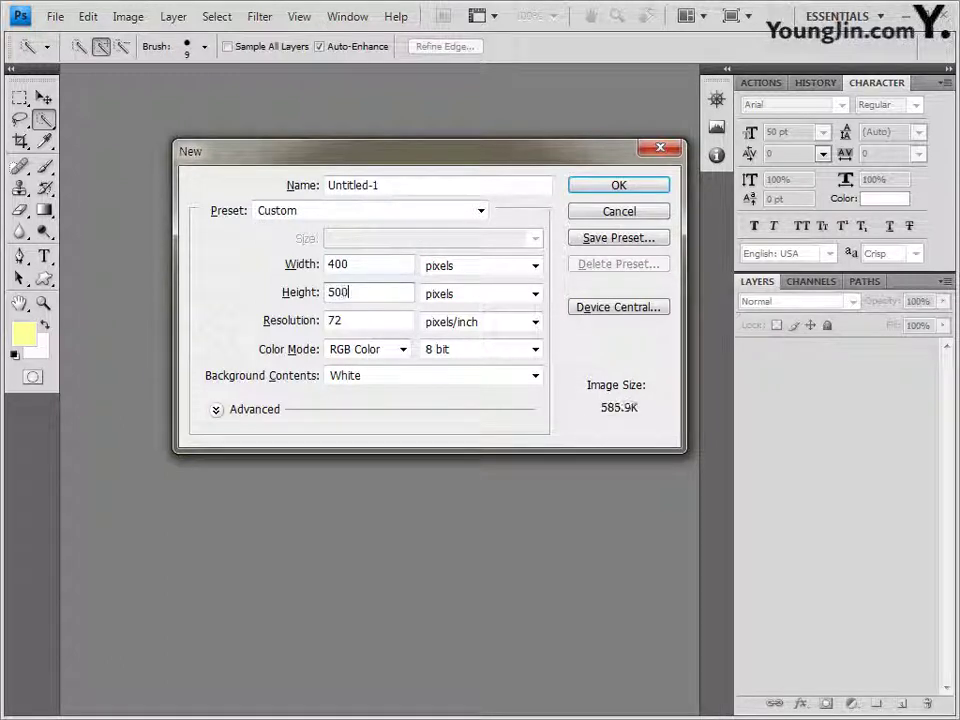
{"action": "left_click", "coordinate": [648, 186]}
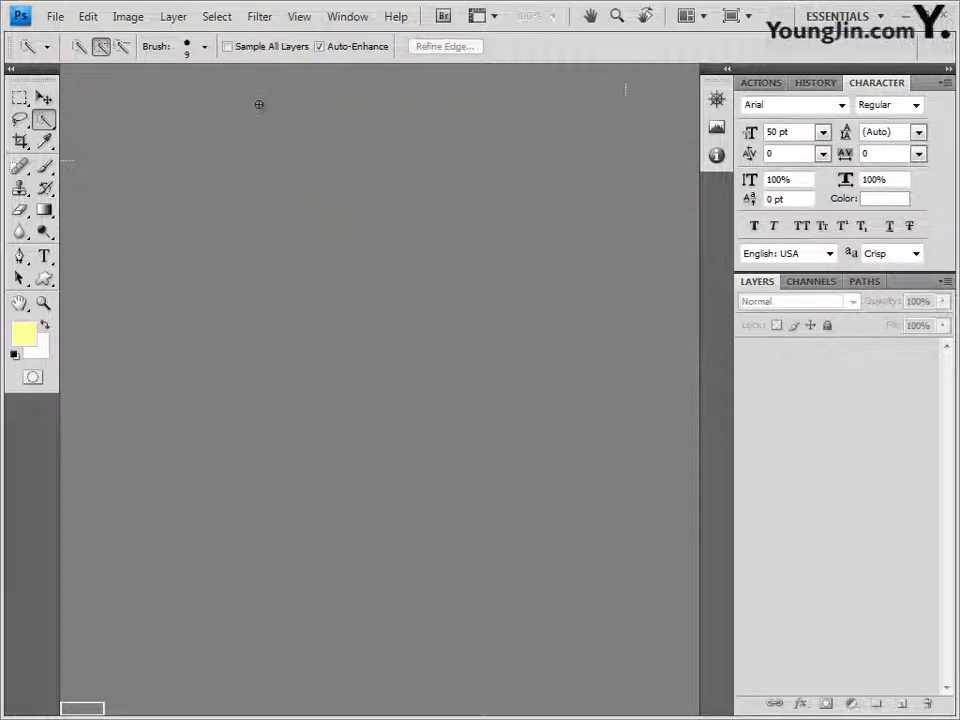
- Float the new document in its own window and place horizontal and vertical guides every 100 pixels
{"action": "key", "text": "v"}
{"action": "left_click_drag", "start_coordinate": [105, 71], "coordinate": [164, 132]}
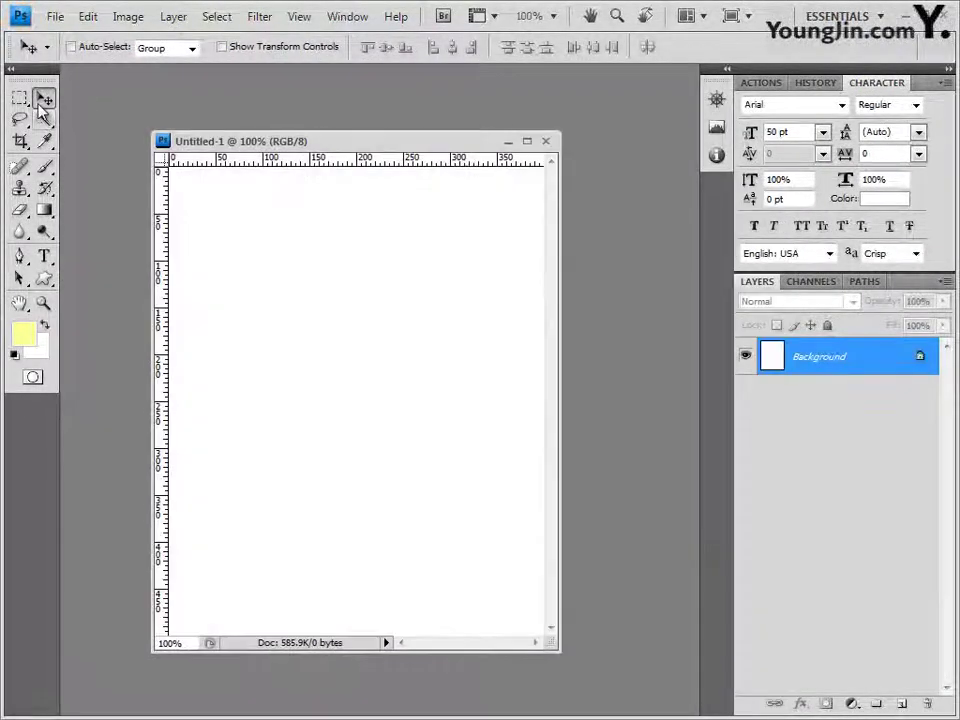
{"action": "left_click_drag", "start_coordinate": [242, 137], "coordinate": [178, 140]}
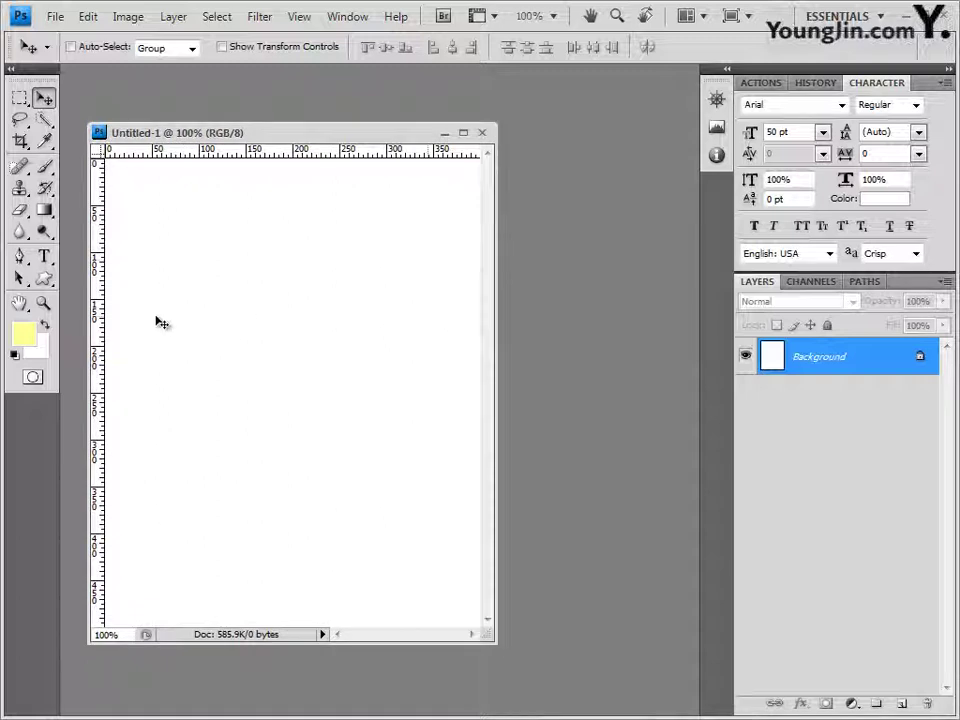
{"action": "left_click_drag", "start_coordinate": [390, 137], "coordinate": [410, 133]}
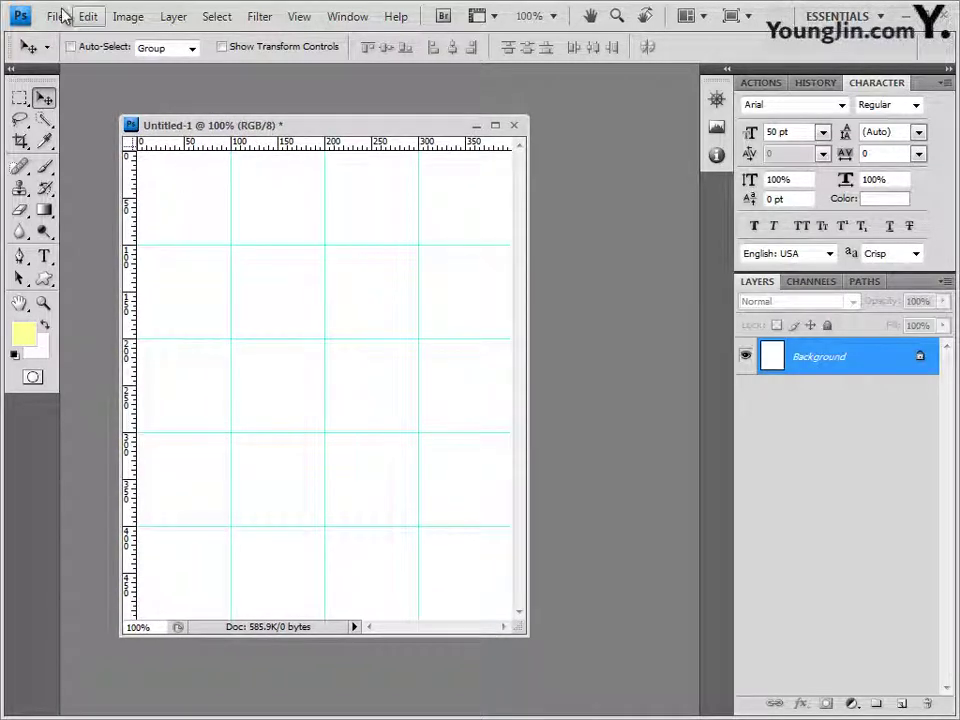
- Save the document in Photoshop format as 2 in the GTQ folder
{"action": "left_click", "coordinate": [55, 16]}
{"action": "left_click", "coordinate": [70, 250]}
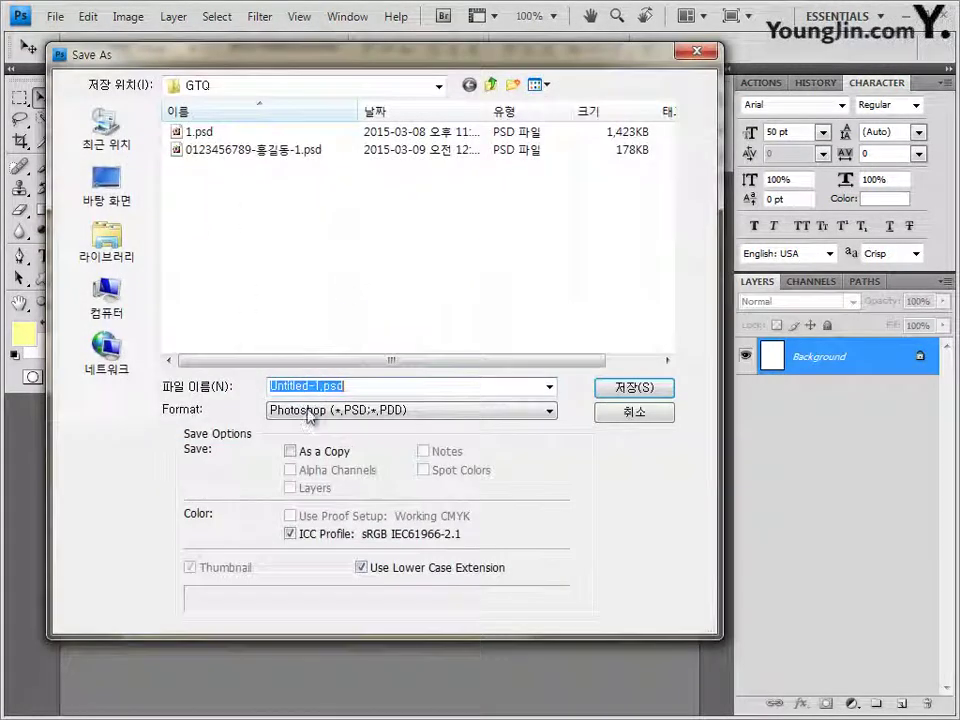
{"action": "type", "text": "2"}
{"action": "key", "text": "Return"}
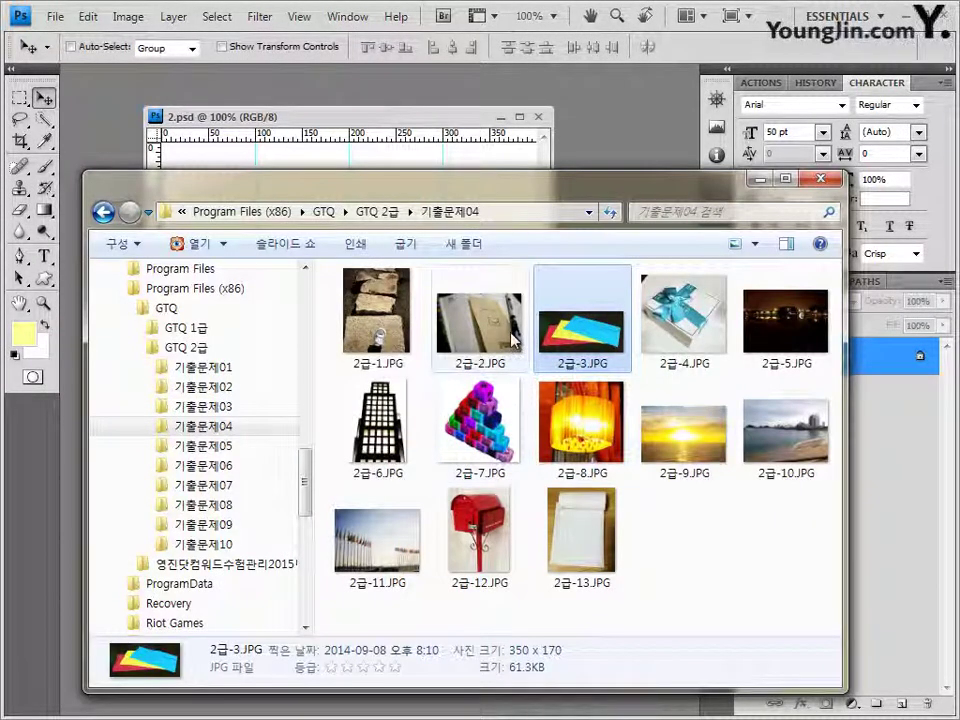
- Copy the whole 2급-2.JPG photo from the 기출문제04 folder into 2.psd and shift it left so the envelope drawing sits mid-canvas
{"action": "mouse_move", "coordinate": [504, 338]}
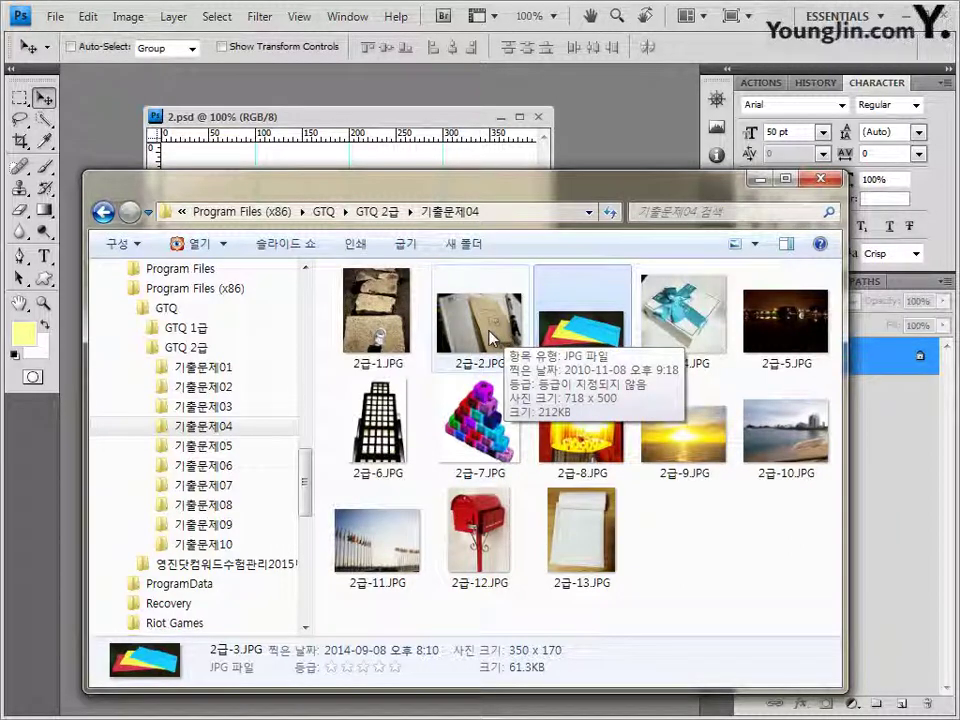
{"action": "left_click_drag", "start_coordinate": [490, 338], "coordinate": [628, 163]}
{"action": "left_click_drag", "start_coordinate": [150, 72], "coordinate": [300, 140]}
{"action": "key", "text": "ctrl+a"}
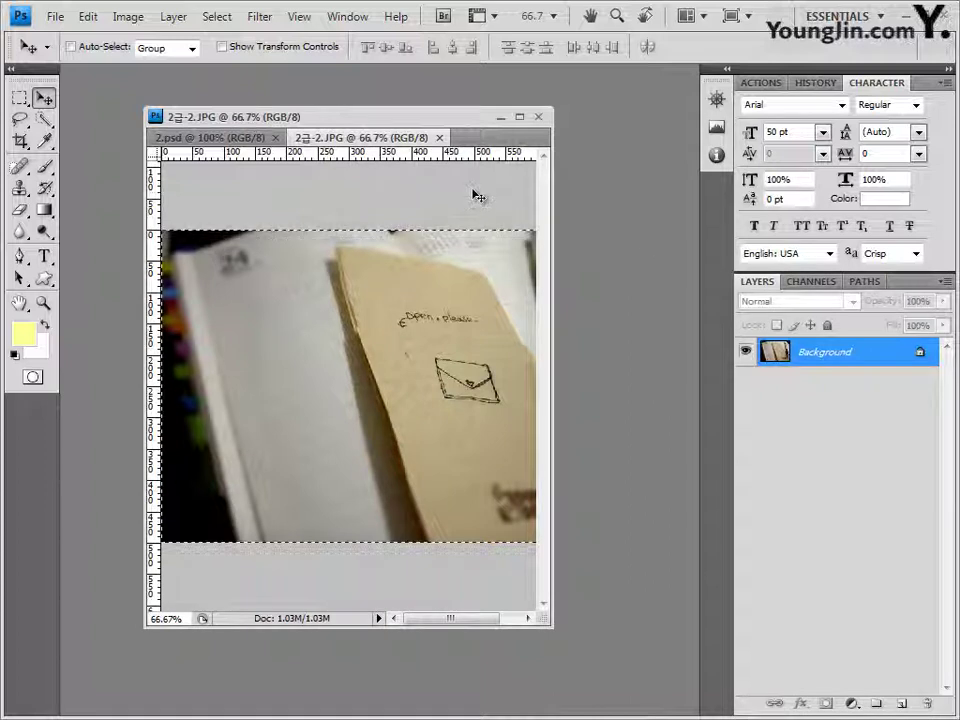
{"action": "left_click", "coordinate": [439, 137]}
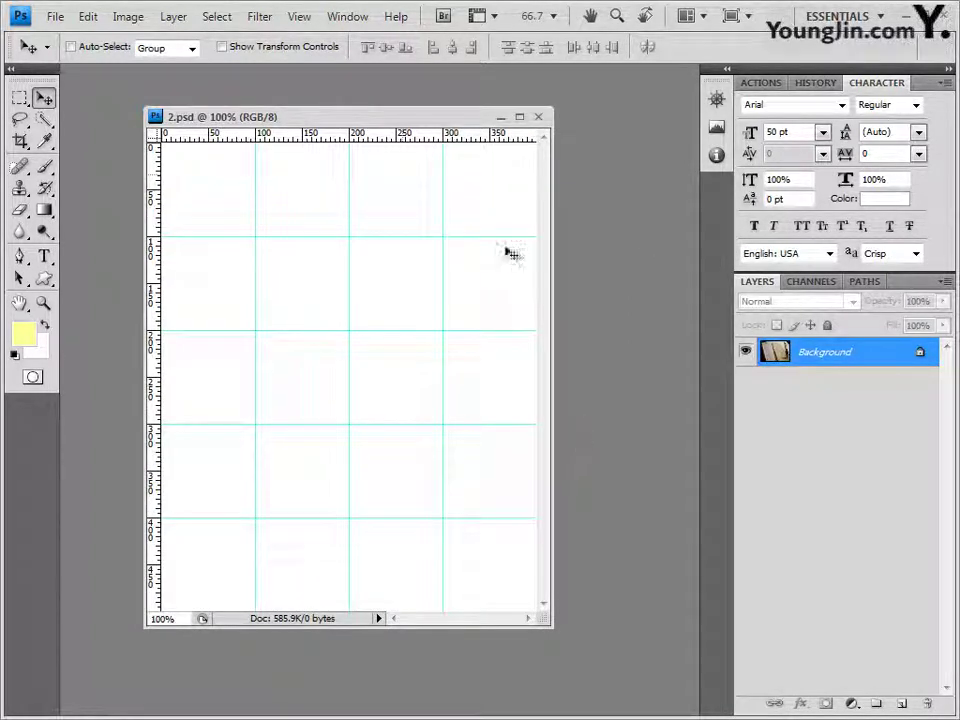
{"action": "key", "text": "ctrl+v"}
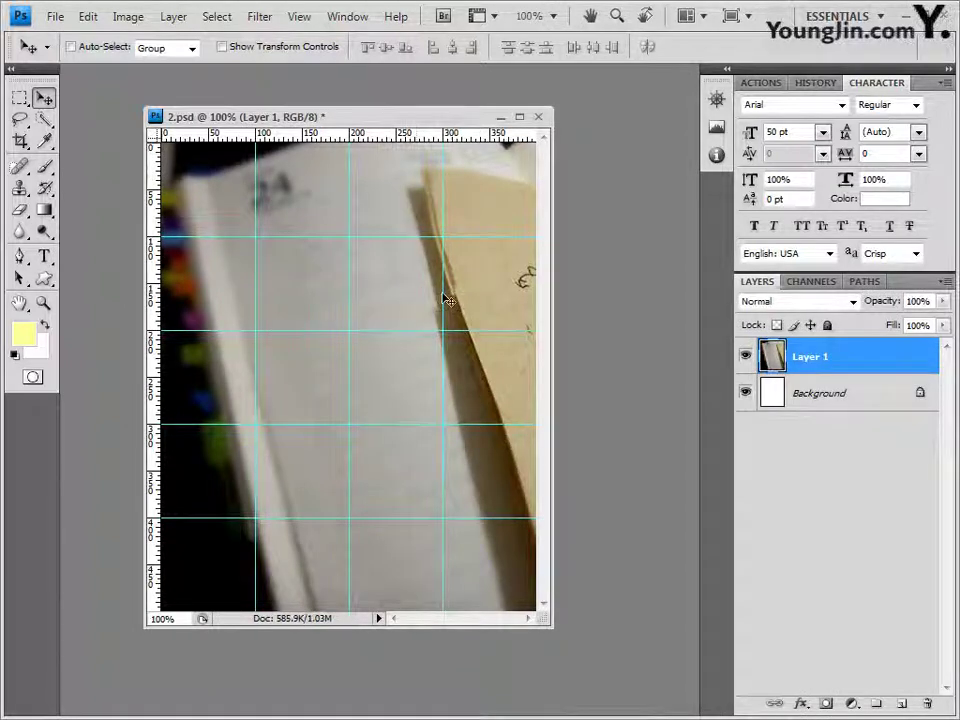
{"action": "mouse_move", "coordinate": [497, 294]}
{"action": "left_mouse_down"}
{"action": "mouse_move", "coordinate": [236, 274]}
{"action": "mouse_move", "coordinate": [210, 283]}
{"action": "mouse_move", "coordinate": [212, 293]}
{"action": "mouse_move", "coordinate": [210, 282]}
{"action": "mouse_move", "coordinate": [223, 291]}
{"action": "left_mouse_up"}
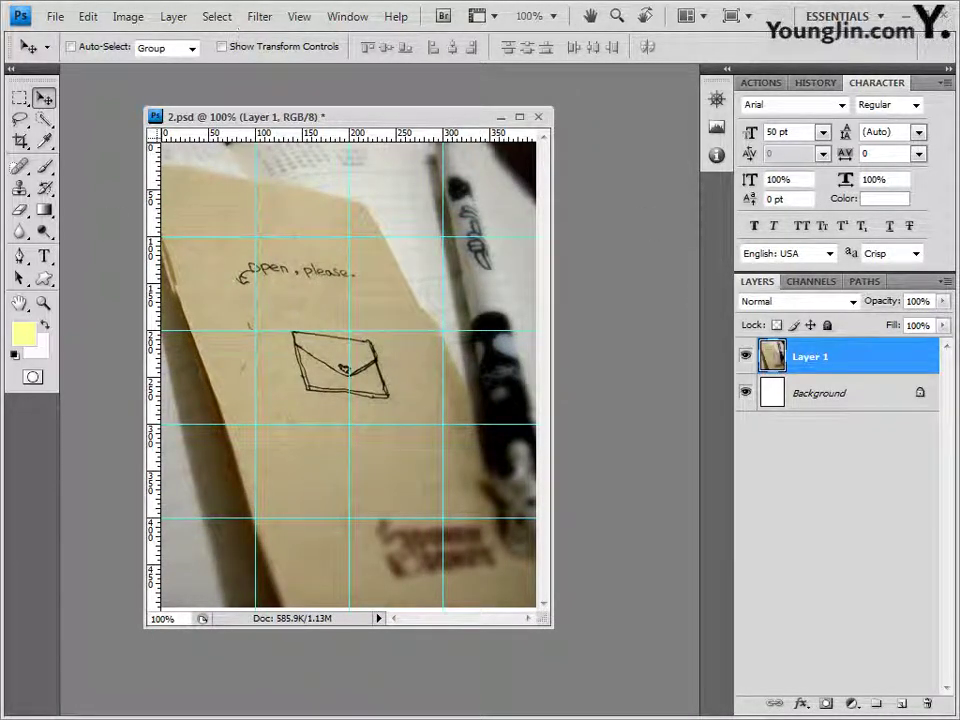
- Open 2급-3.JPG from the 기출문제04 folder and float it in its own window over 2.psd
{"action": "key", "text": "alt+Tab"}
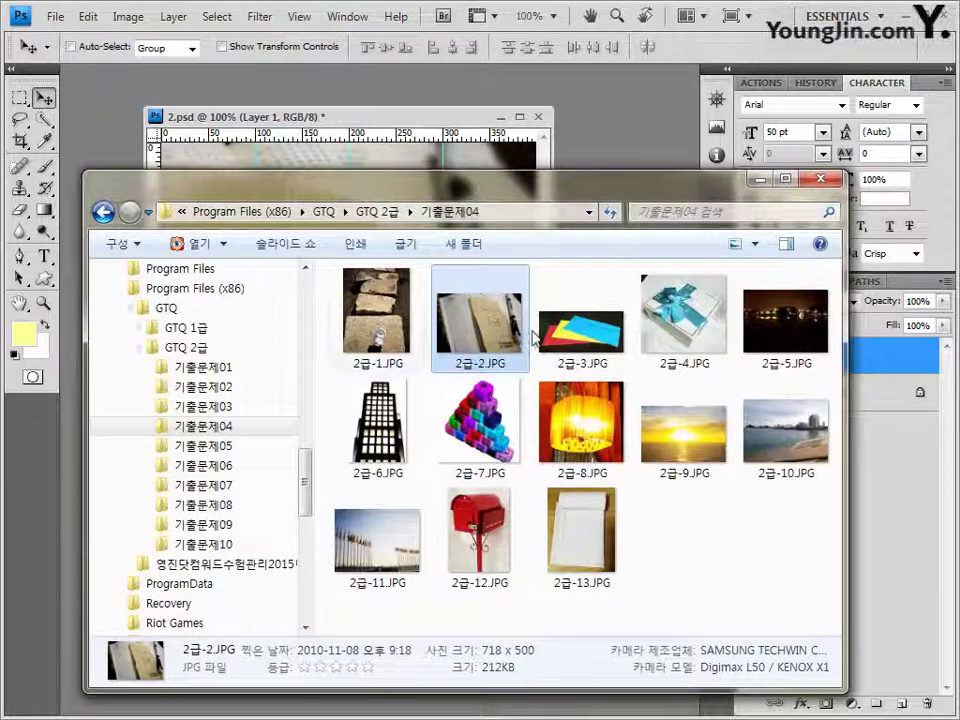
{"action": "left_click_drag", "start_coordinate": [620, 333], "coordinate": [574, 154]}
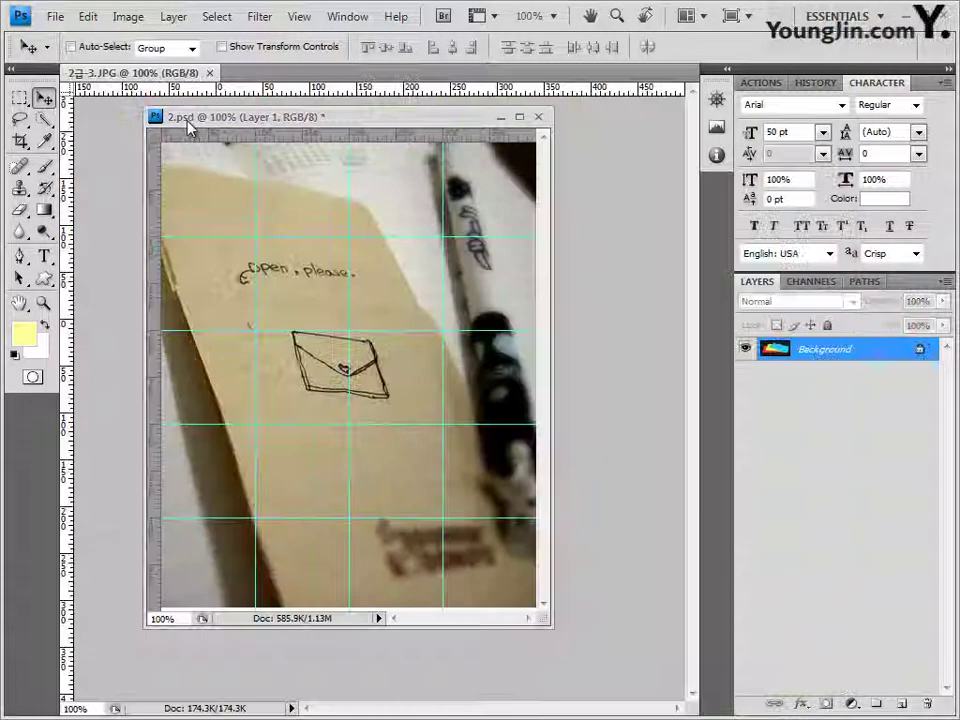
{"action": "left_click_drag", "start_coordinate": [170, 83], "coordinate": [385, 195]}
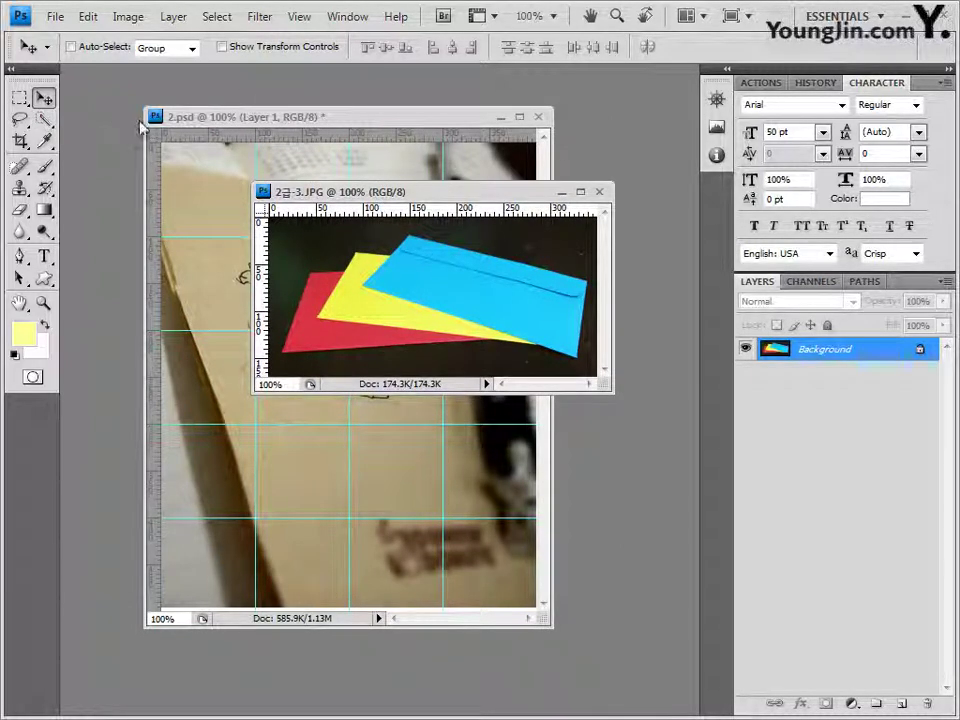
- Select the red, yellow and blue envelopes together with the Quick Selection tool, starting a new selection
{"action": "left_click", "coordinate": [44, 120]}
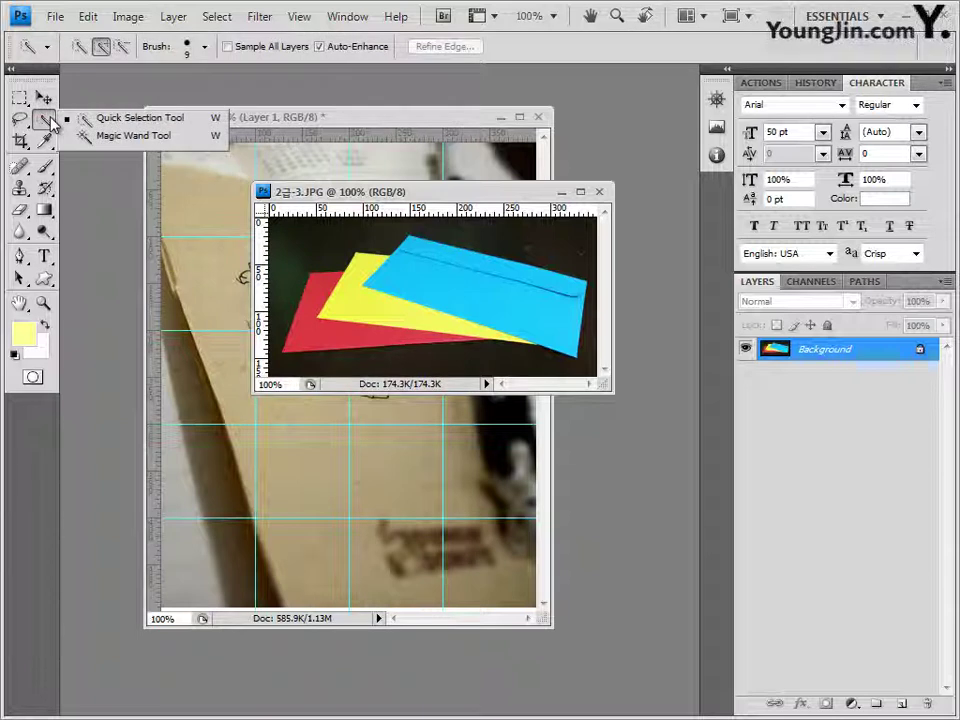
{"action": "left_click", "coordinate": [125, 123]}
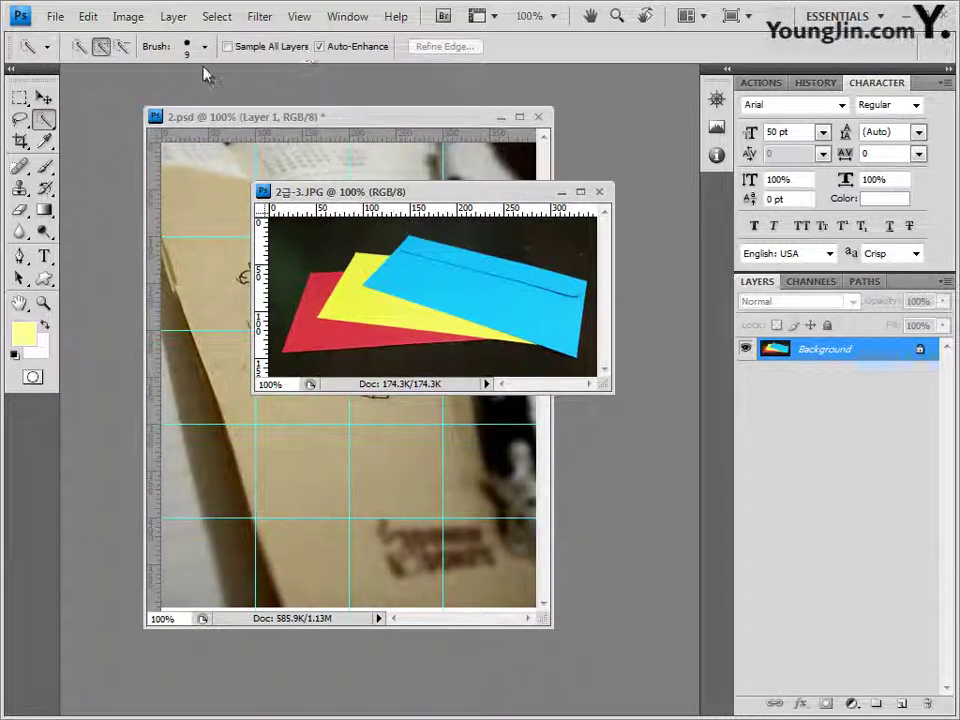
{"action": "left_click", "coordinate": [80, 47]}
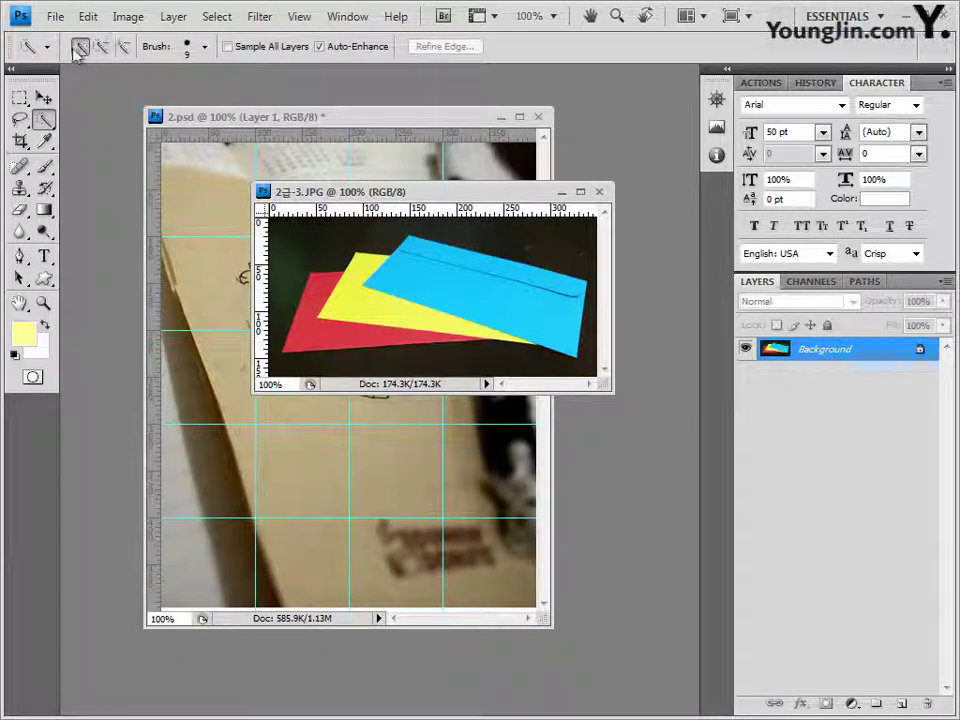
{"action": "left_click", "coordinate": [204, 46]}
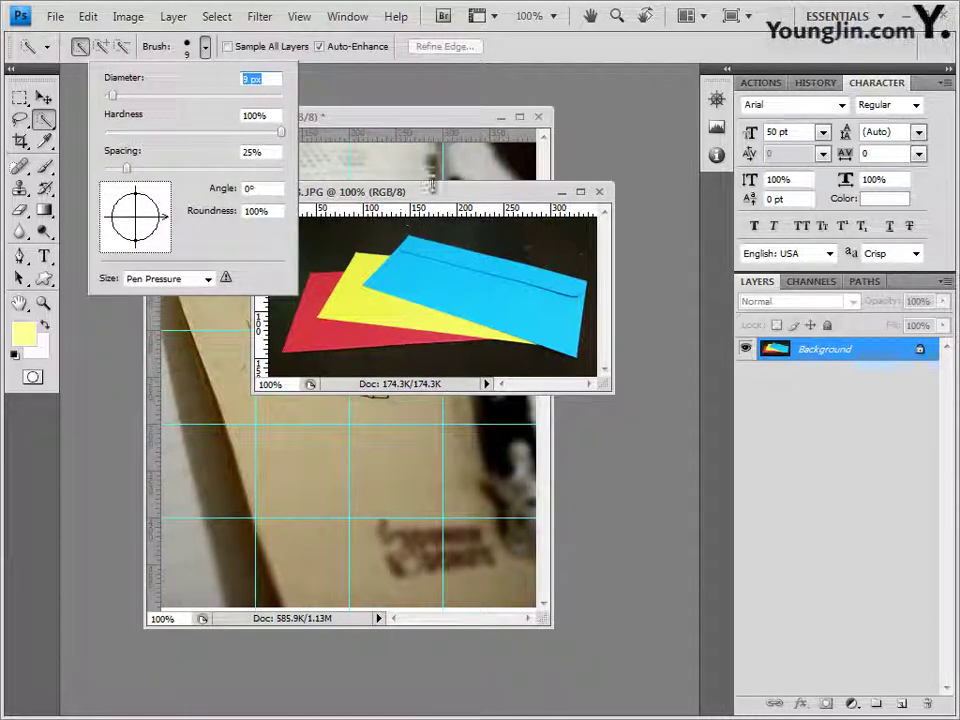
{"action": "left_click", "coordinate": [325, 137]}
{"action": "left_click", "coordinate": [307, 334]}
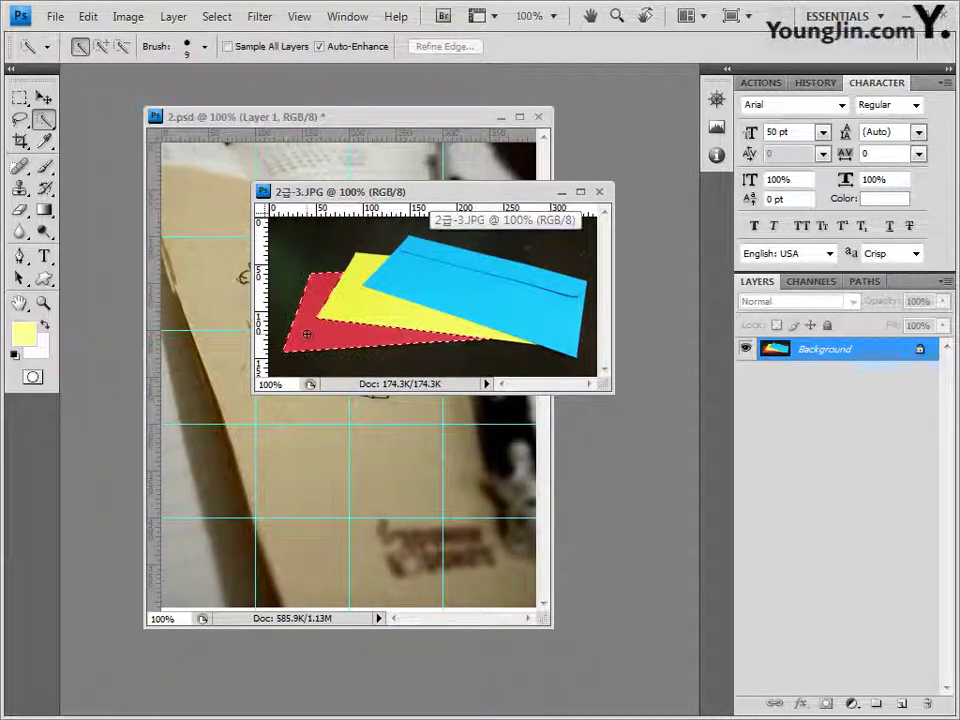
{"action": "mouse_move", "coordinate": [307, 334]}
{"action": "left_mouse_down"}
{"action": "mouse_move", "coordinate": [336, 300]}
{"action": "mouse_move", "coordinate": [421, 285]}
{"action": "left_mouse_up"}
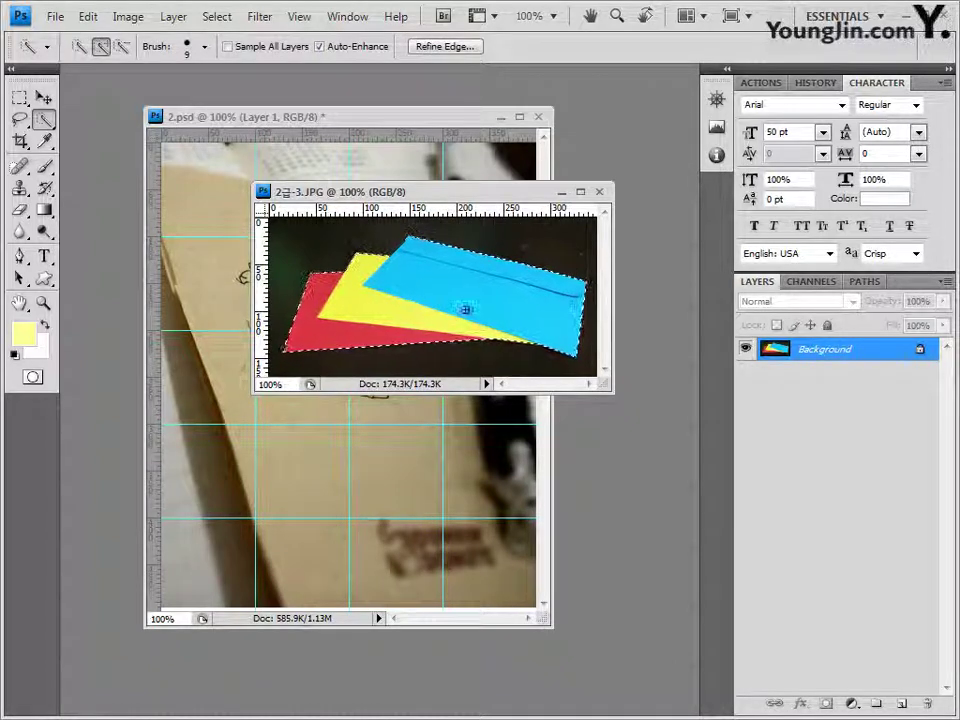
- Copy the selected envelopes into 2.psd as a new layer and close 2급-3.JPG
{"action": "left_click_drag", "start_coordinate": [496, 199], "coordinate": [570, 273]}
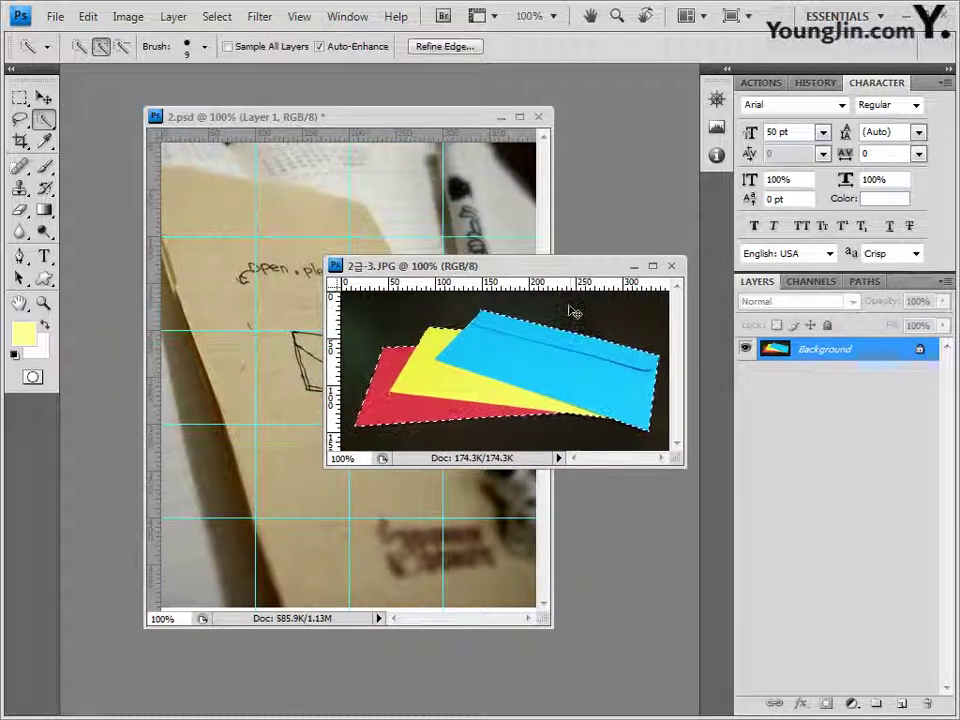
{"action": "left_click", "coordinate": [672, 267]}
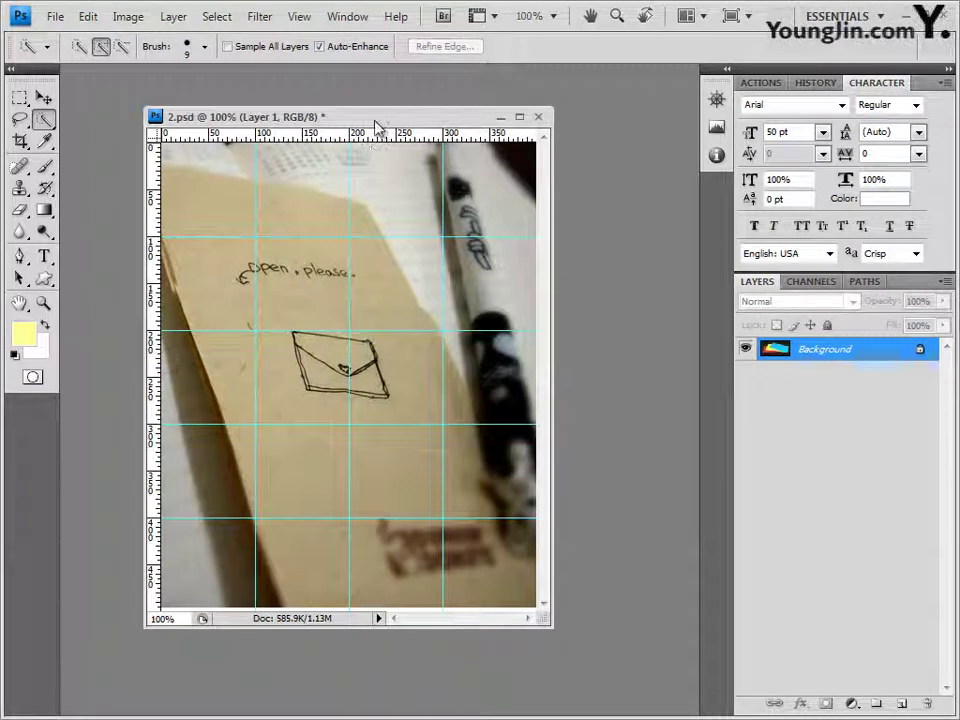
{"action": "key", "text": "ctrl+v"}
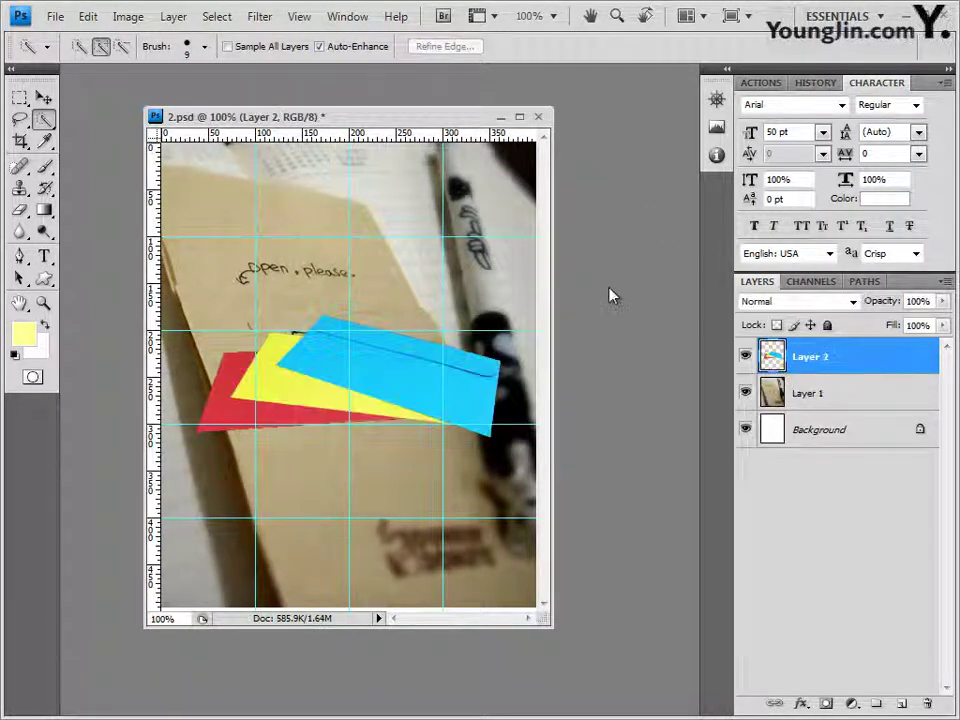
- Move the envelopes to the canvas's lower right, centred at about X 262.5, Y 442.5 px, and rotate them about 18.3°
{"action": "left_click", "coordinate": [44, 98]}
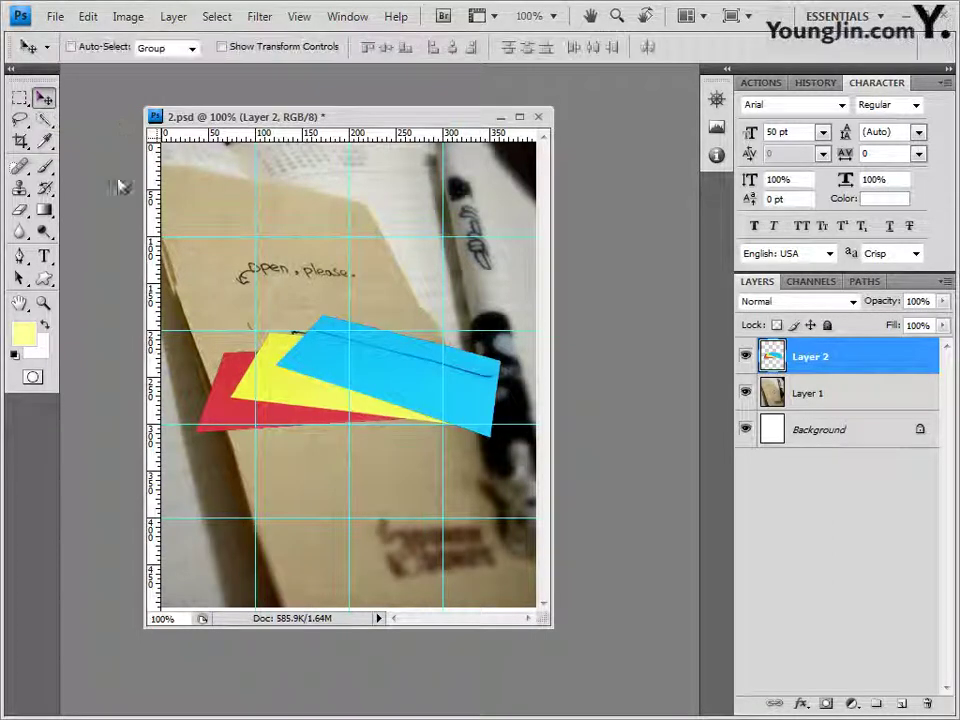
{"action": "mouse_move", "coordinate": [381, 371]}
{"action": "left_mouse_down"}
{"action": "mouse_move", "coordinate": [416, 436]}
{"action": "mouse_move", "coordinate": [424, 551]}
{"action": "left_mouse_up"}
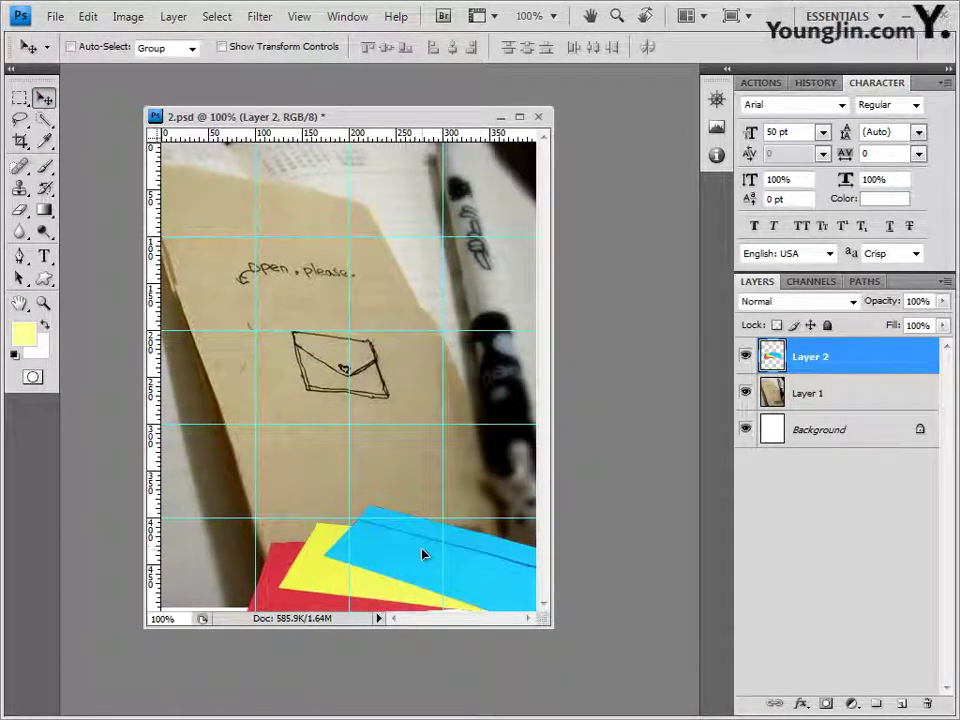
{"action": "key", "text": "ctrl+t"}
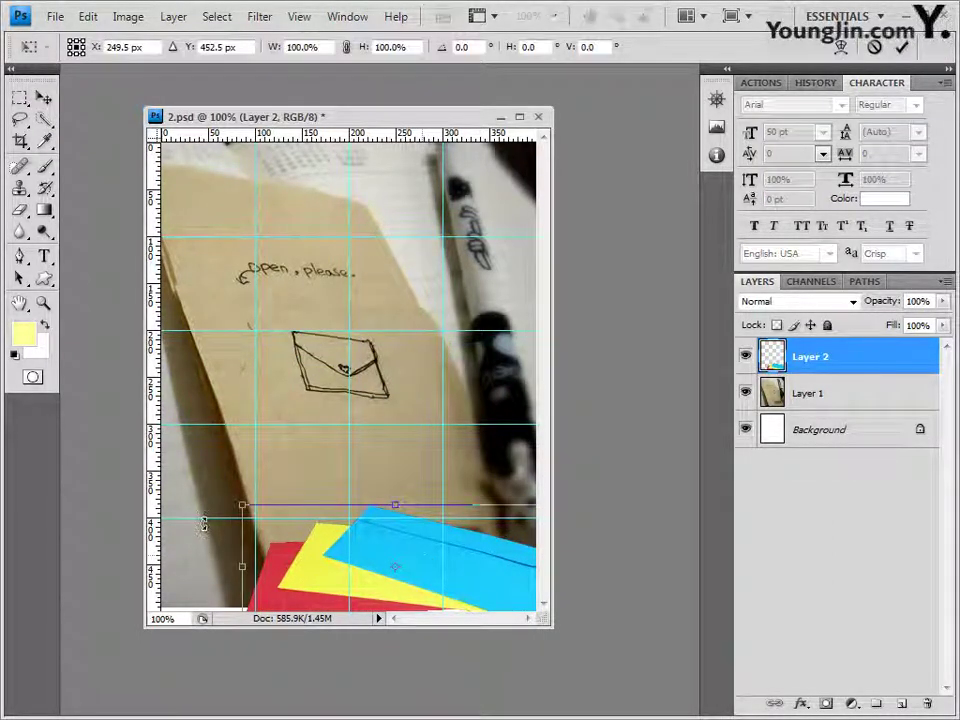
{"action": "left_click_drag", "start_coordinate": [226, 505], "coordinate": [230, 474]}
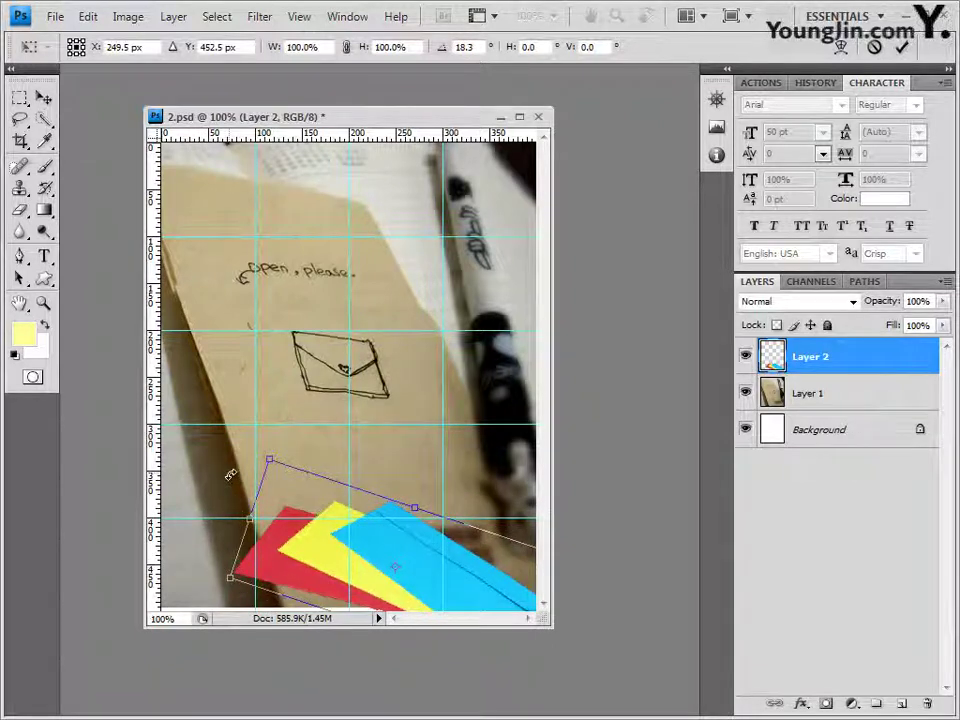
{"action": "left_click_drag", "start_coordinate": [466, 575], "coordinate": [480, 570]}
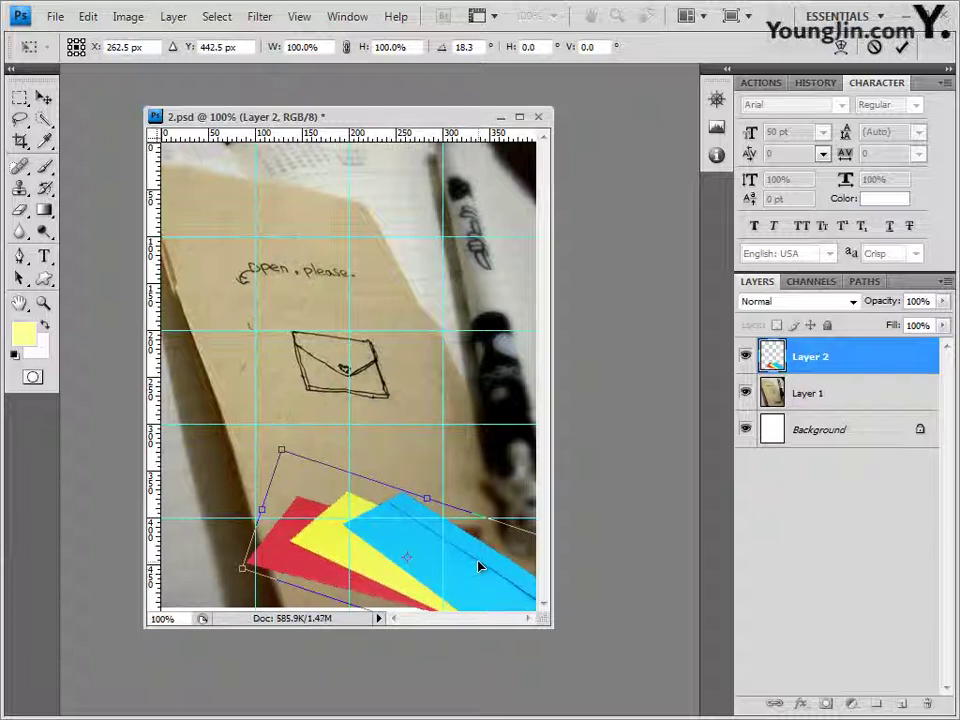
{"action": "key", "text": "Return"}
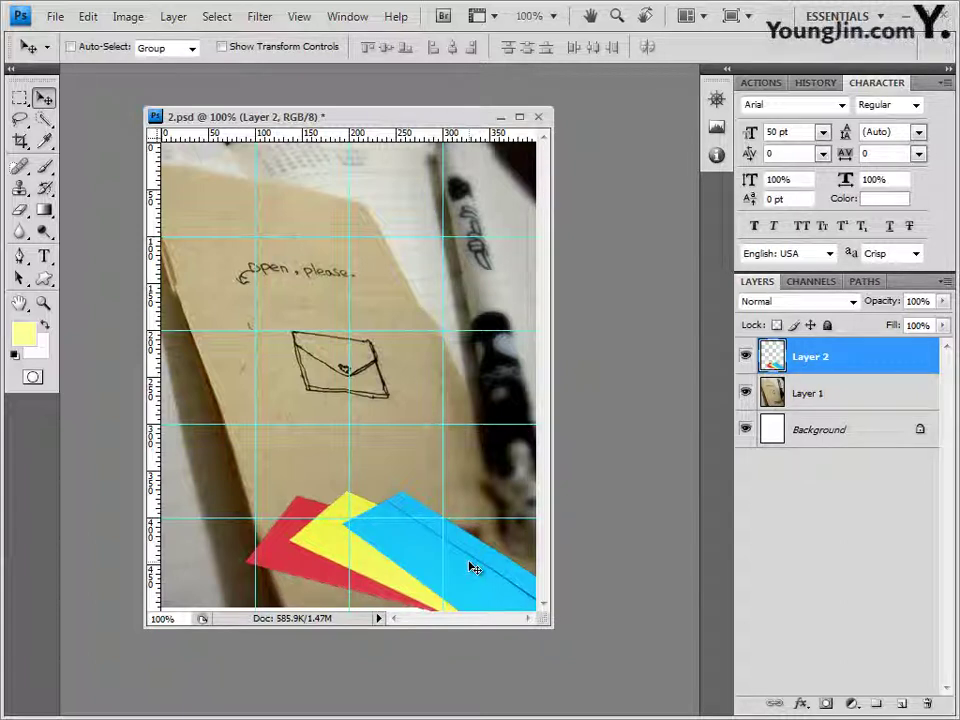
- Select the blue envelope with the Quick Selection tool and add a Hue/Saturation adjustment layer with Colorize enabled
{"action": "left_click", "coordinate": [45, 119]}
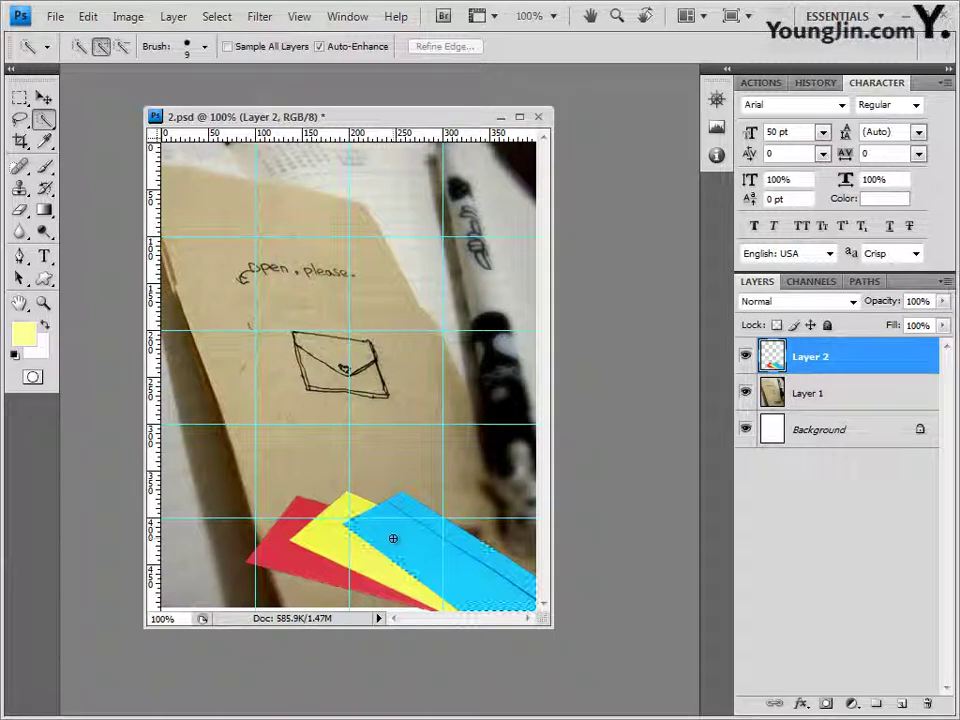
{"action": "mouse_move", "coordinate": [393, 540]}
{"action": "left_mouse_down"}
{"action": "mouse_move", "coordinate": [392, 549]}
{"action": "mouse_move", "coordinate": [467, 572]}
{"action": "left_mouse_up"}
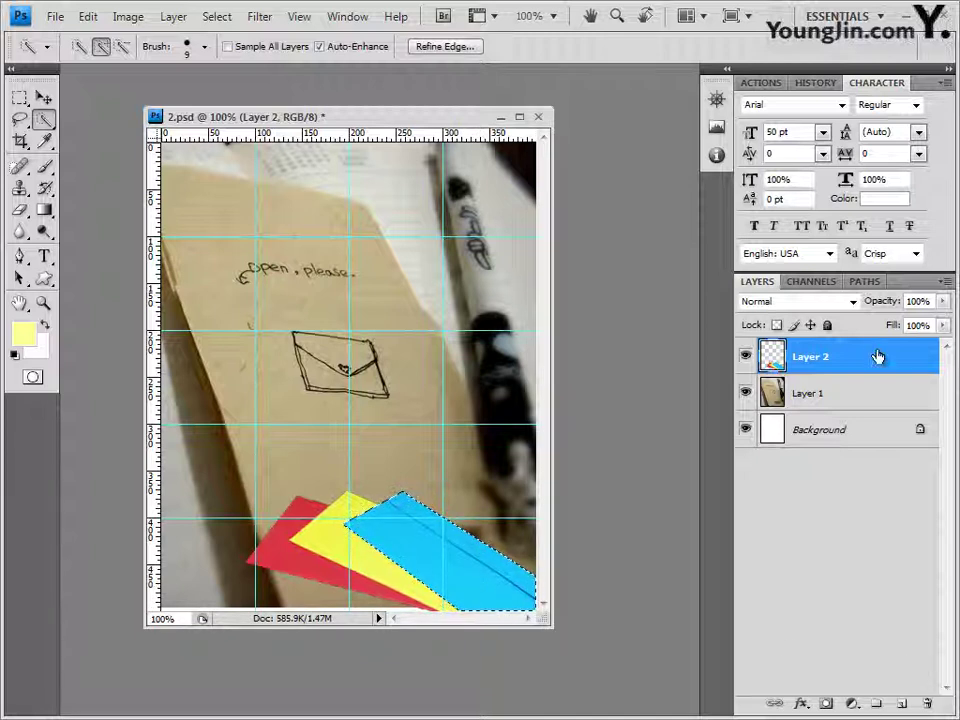
{"action": "left_click", "coordinate": [855, 705]}
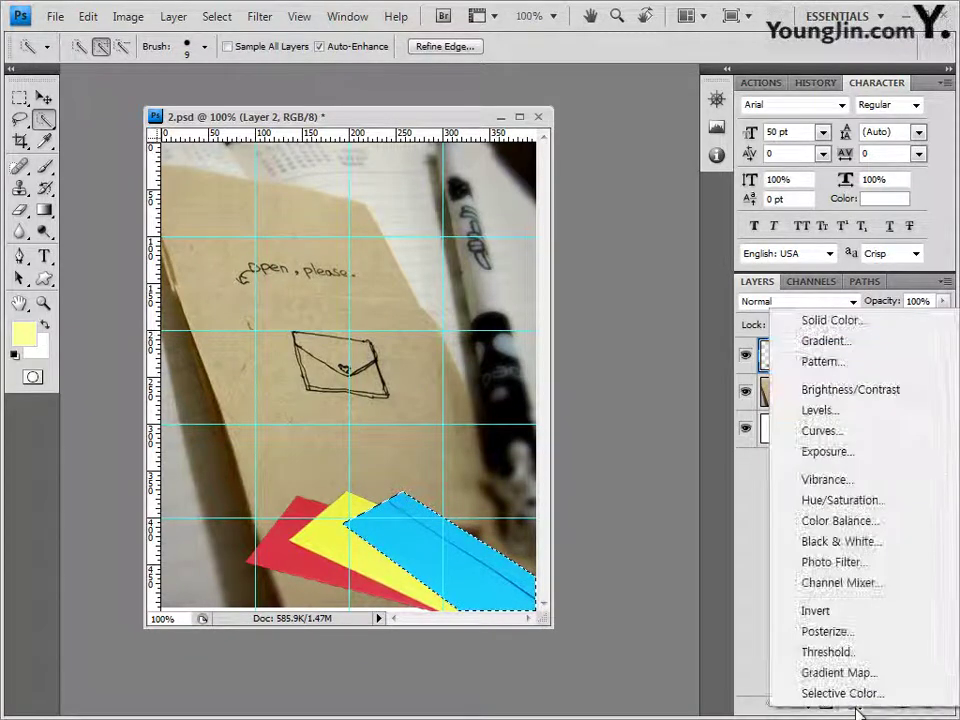
{"action": "left_click", "coordinate": [868, 503]}
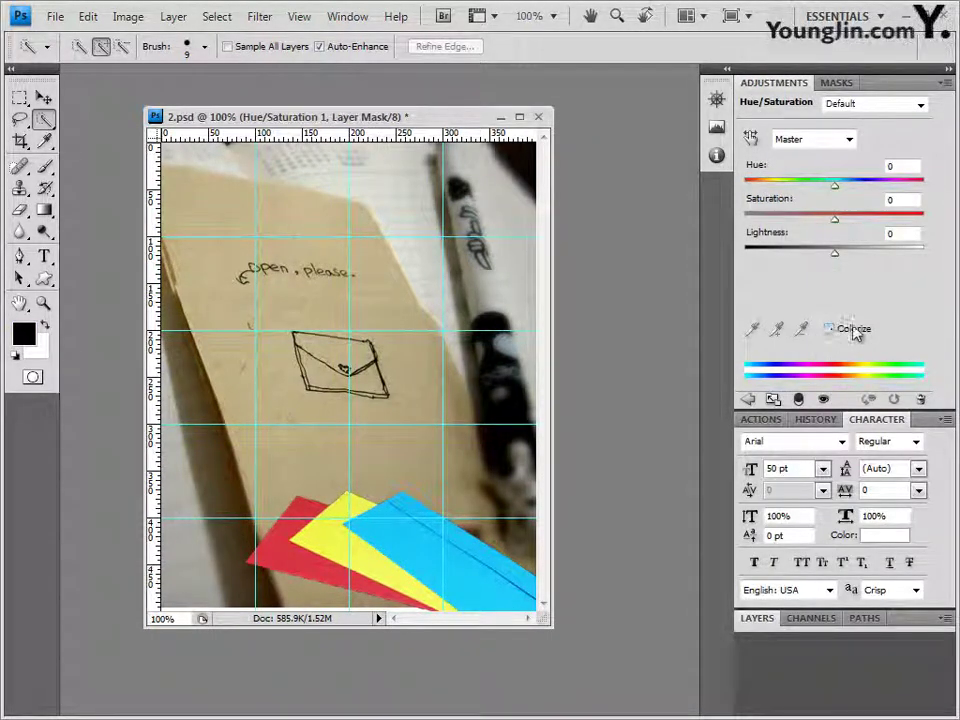
{"action": "left_click", "coordinate": [831, 330]}
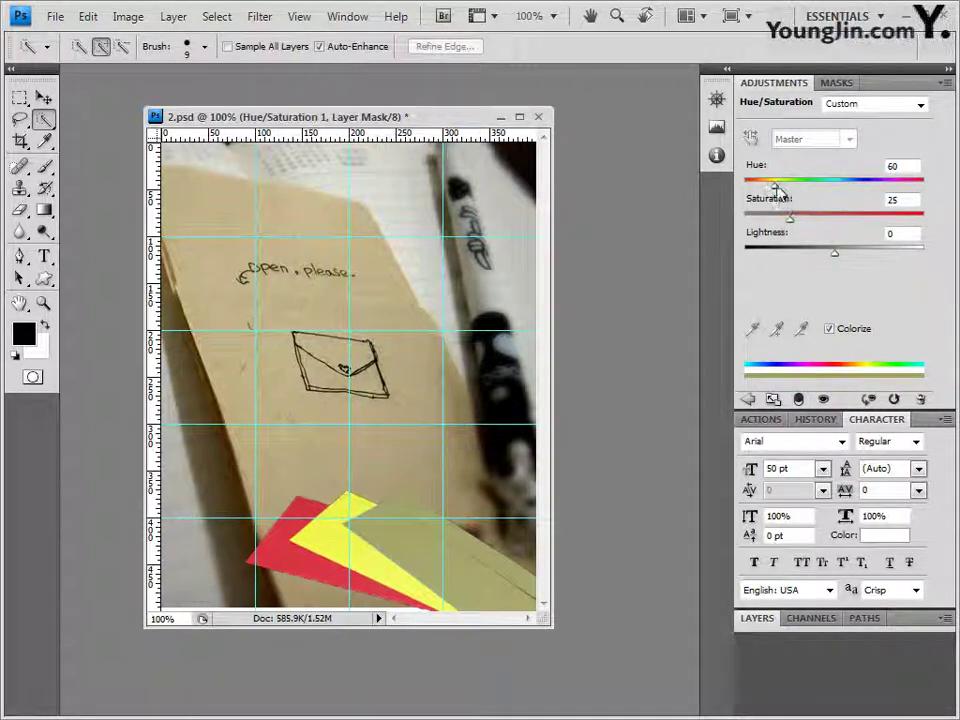
- Recolour the blue envelope green by setting the adjustment's hue to 110 and saturation to 50
{"action": "left_click_drag", "start_coordinate": [791, 193], "coordinate": [816, 191]}
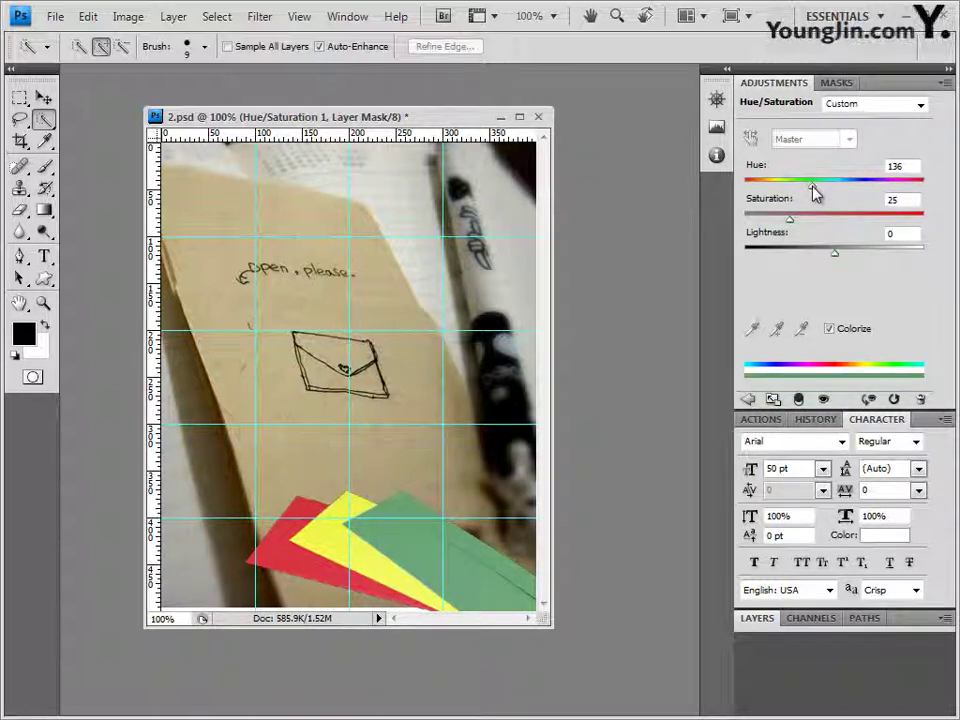
{"action": "left_click_drag", "start_coordinate": [815, 191], "coordinate": [806, 196]}
{"action": "left_click", "coordinate": [894, 167]}
{"action": "type", "text": "110"}
{"action": "left_click", "coordinate": [896, 200]}
{"action": "type", "text": "50"}
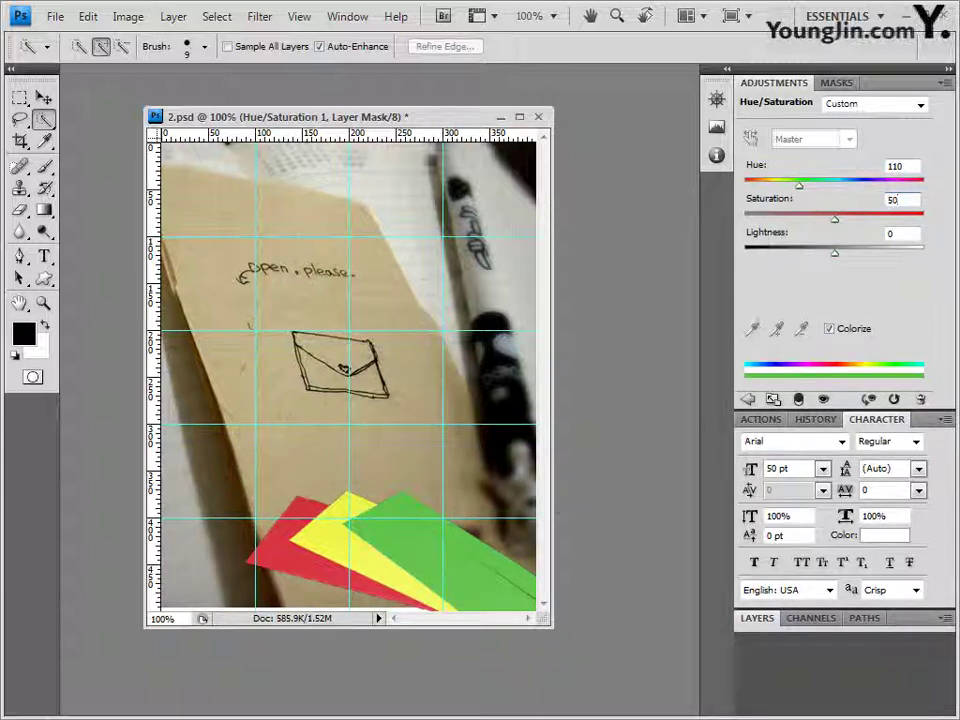
- Close the Adjustments group and expand the layer list again
{"action": "left_click", "coordinate": [945, 83]}
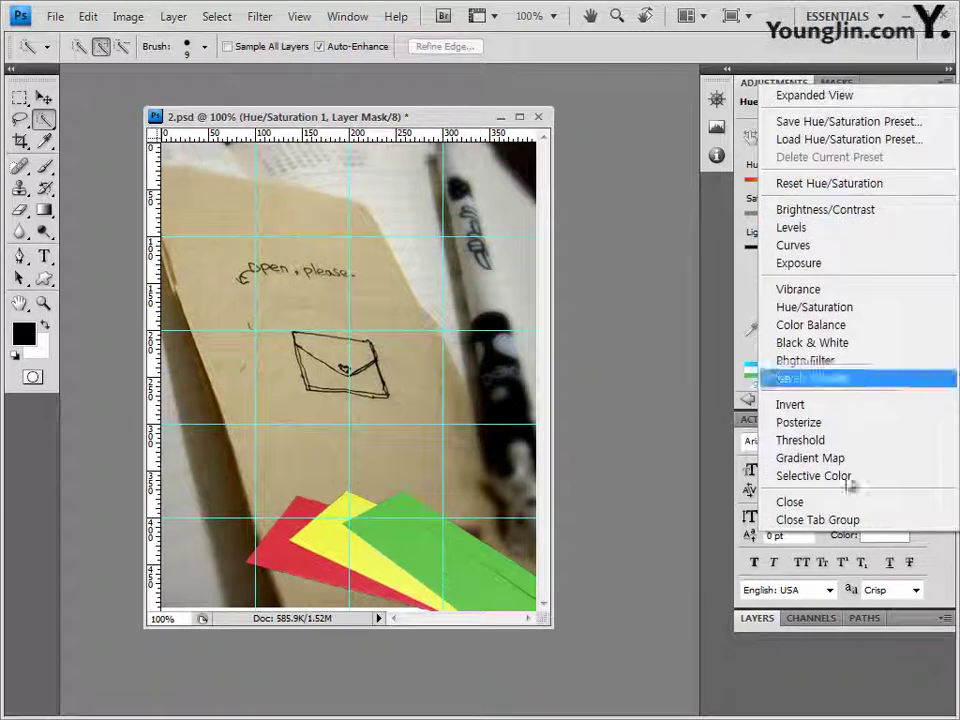
{"action": "left_click", "coordinate": [898, 518]}
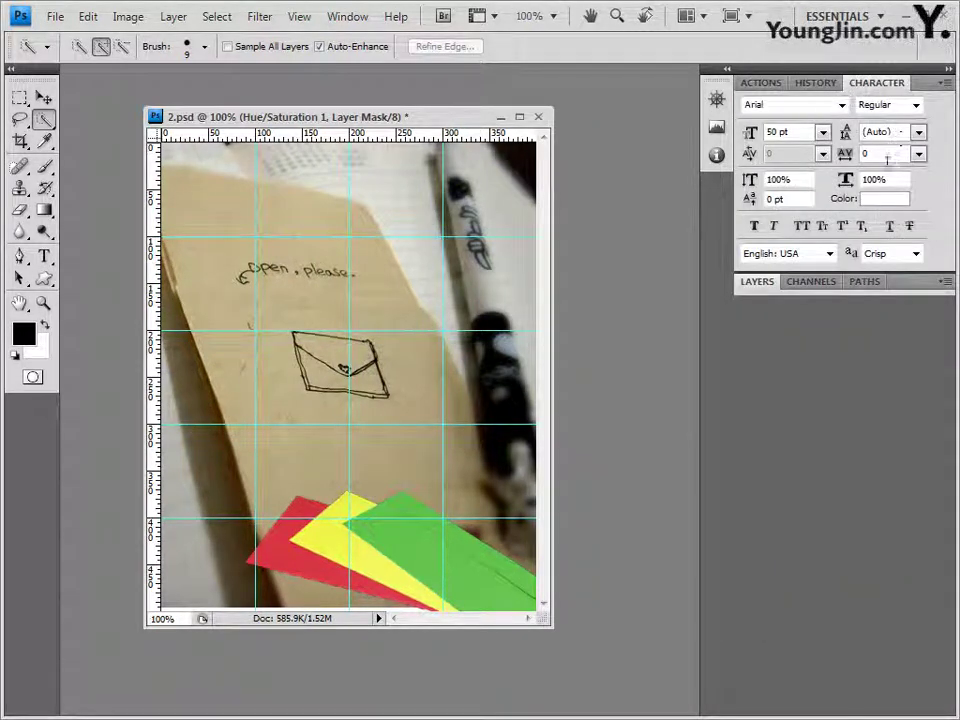
{"action": "double_click", "coordinate": [911, 287]}
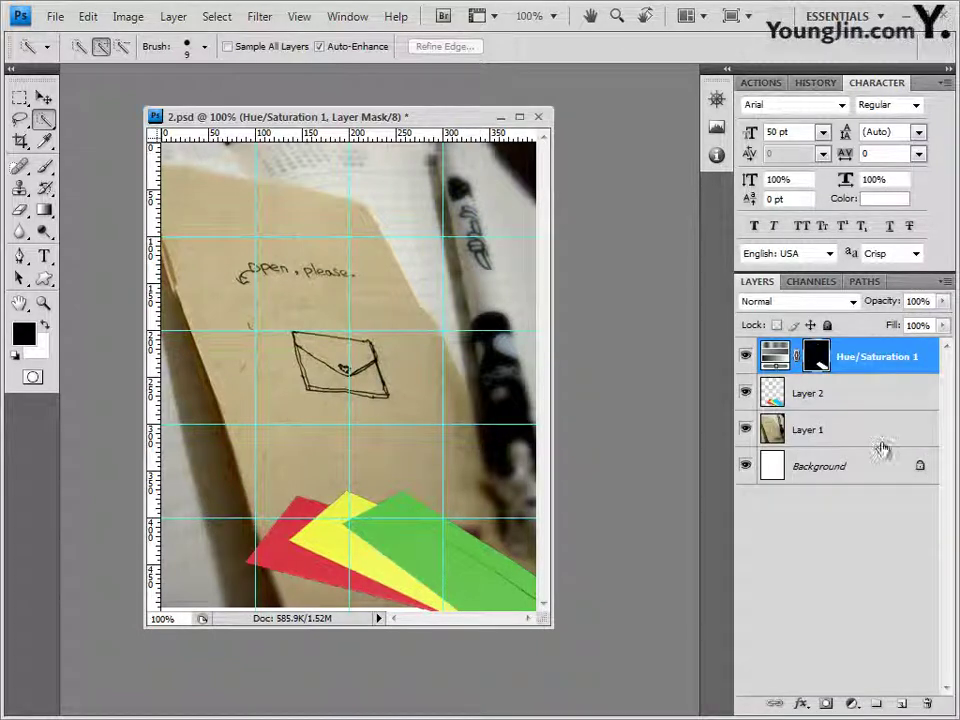
- Add a Drop Shadow with the default settings to the envelopes on Layer 2
{"action": "left_click", "coordinate": [822, 398]}
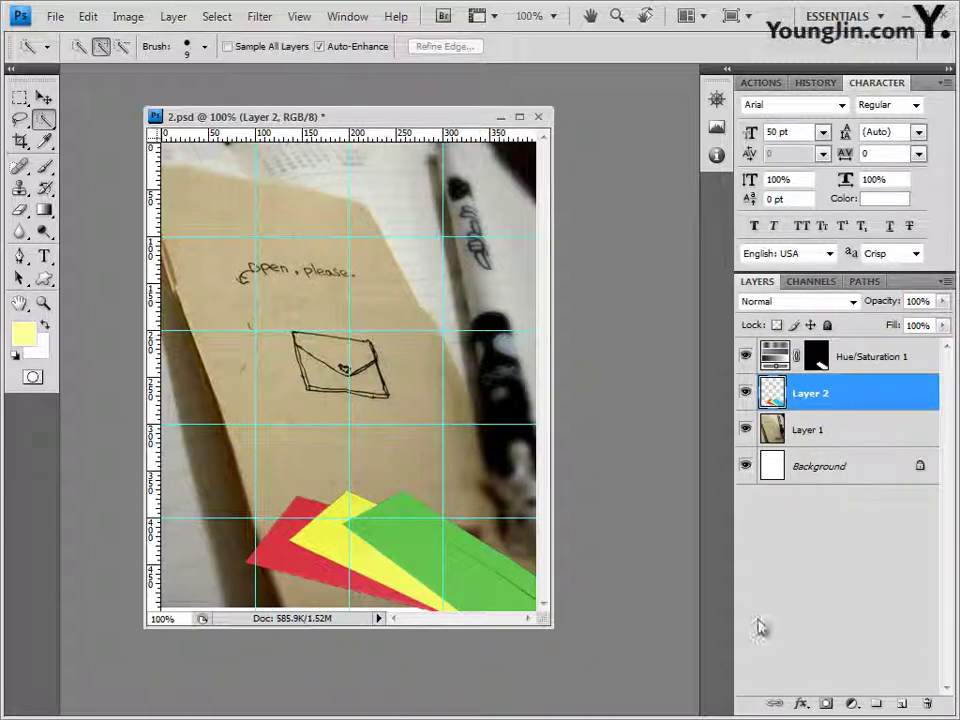
{"action": "left_click", "coordinate": [804, 706]}
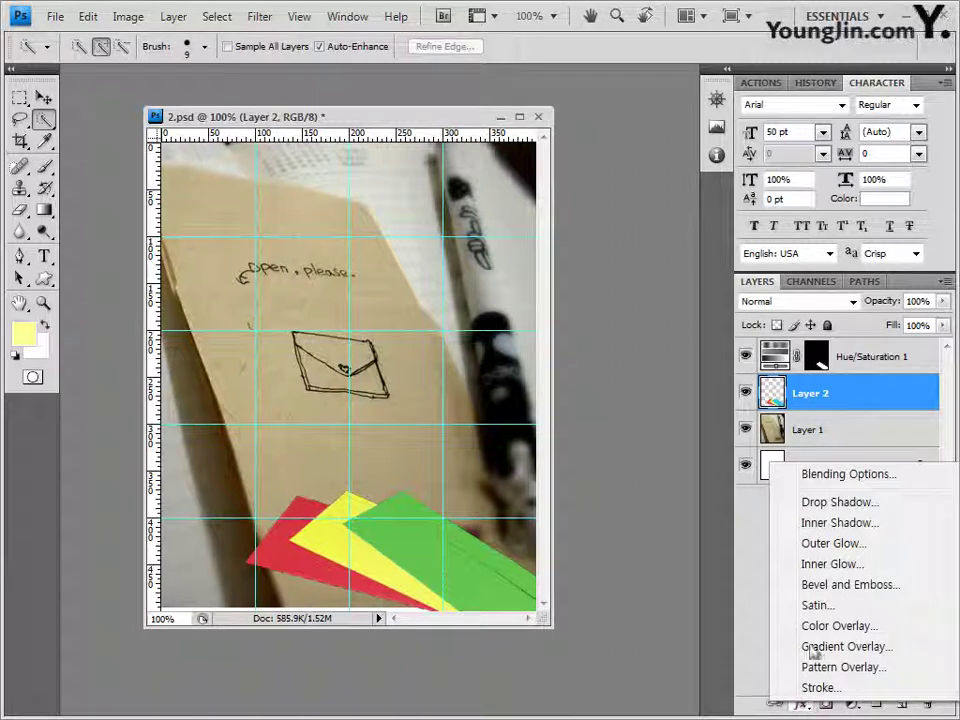
{"action": "left_click", "coordinate": [508, 360]}
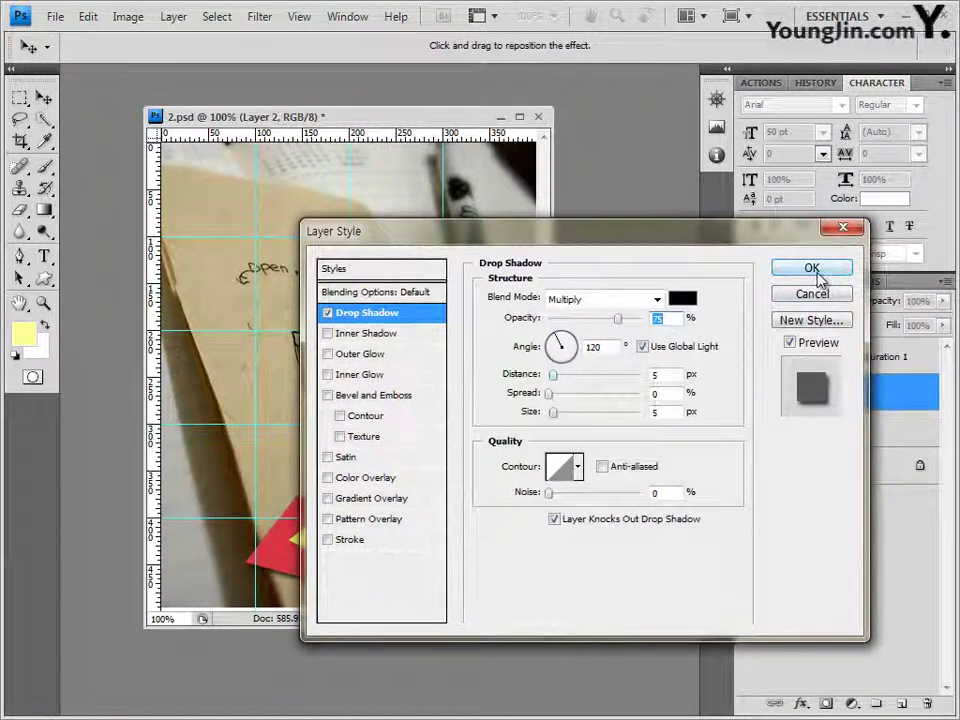
{"action": "left_click", "coordinate": [823, 270]}
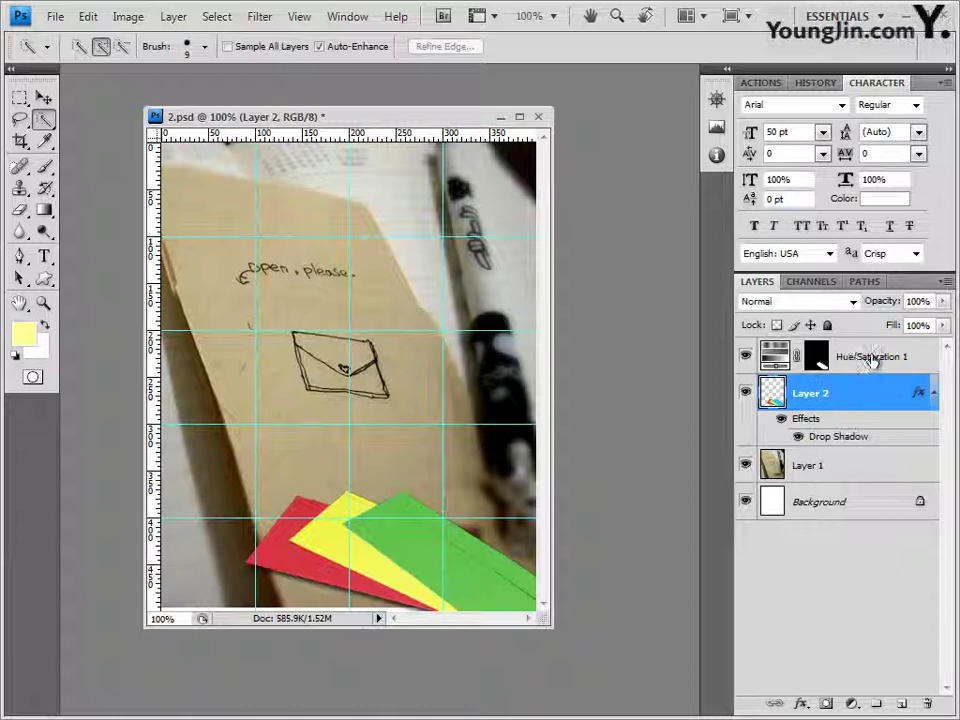
- Duplicate Layer 1 and move the copy to the top of the layer stack, above Hue/Saturation 1
{"action": "left_click", "coordinate": [872, 358]}
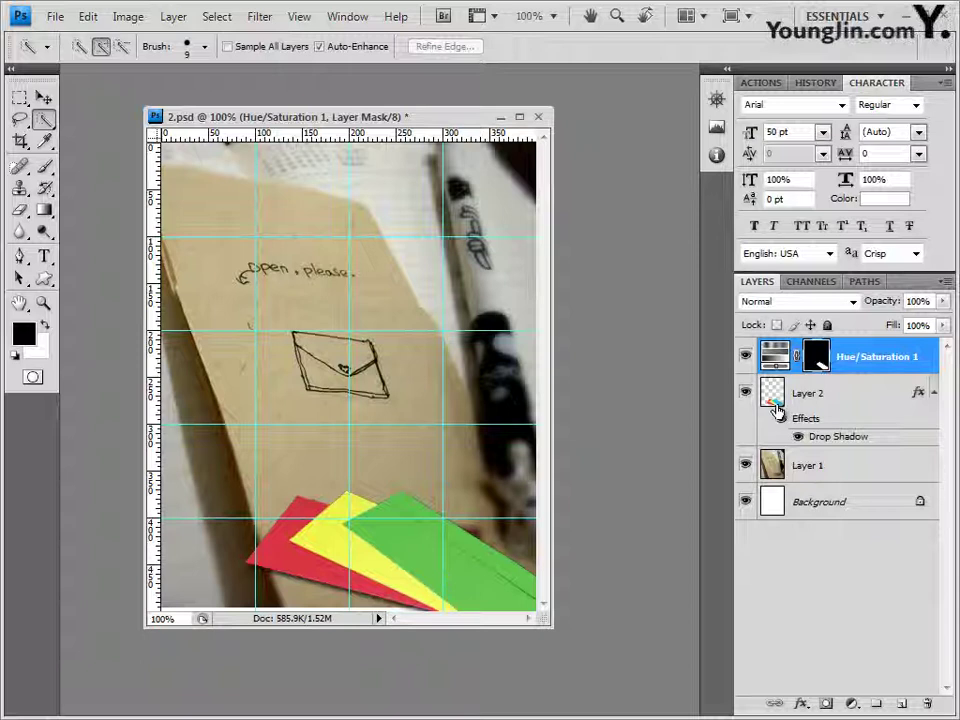
{"action": "left_click", "coordinate": [824, 477]}
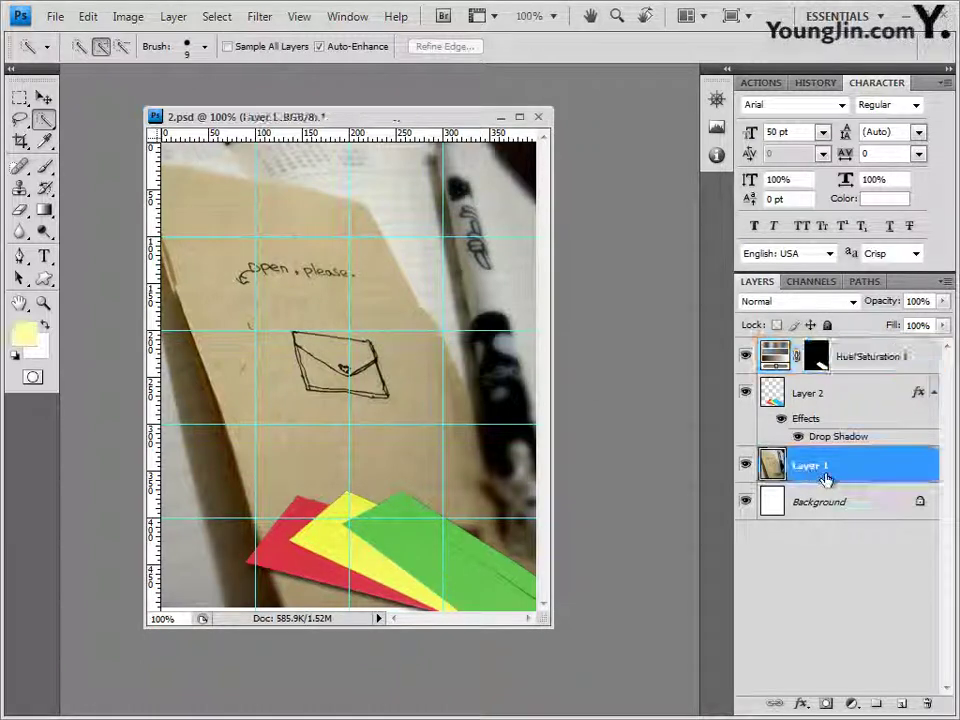
{"action": "key", "text": "ctrl+j"}
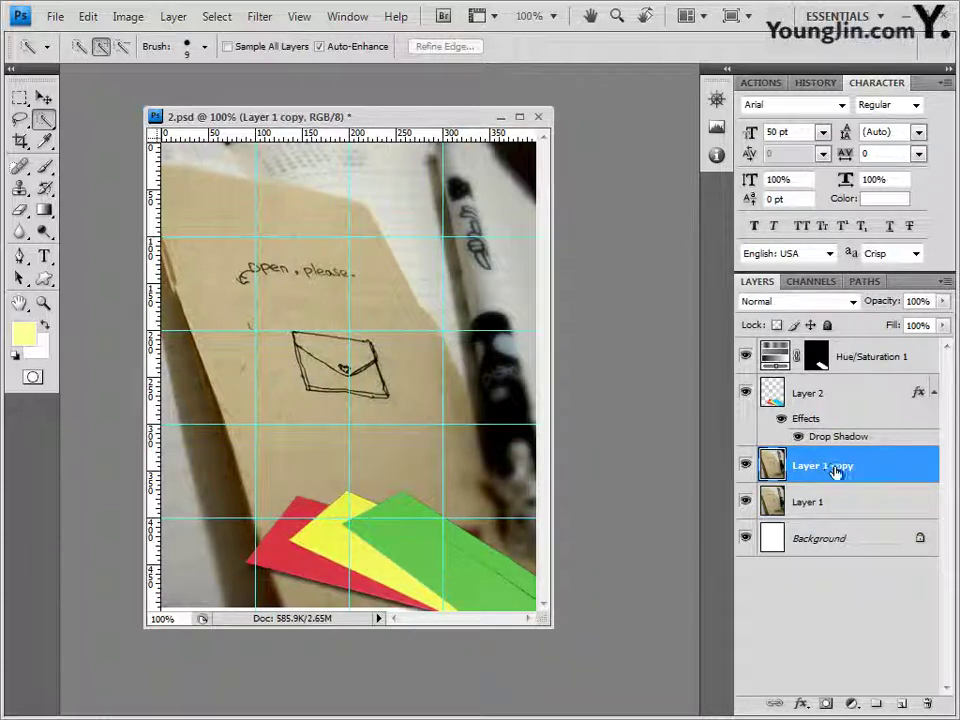
{"action": "left_click_drag", "start_coordinate": [836, 472], "coordinate": [824, 345]}
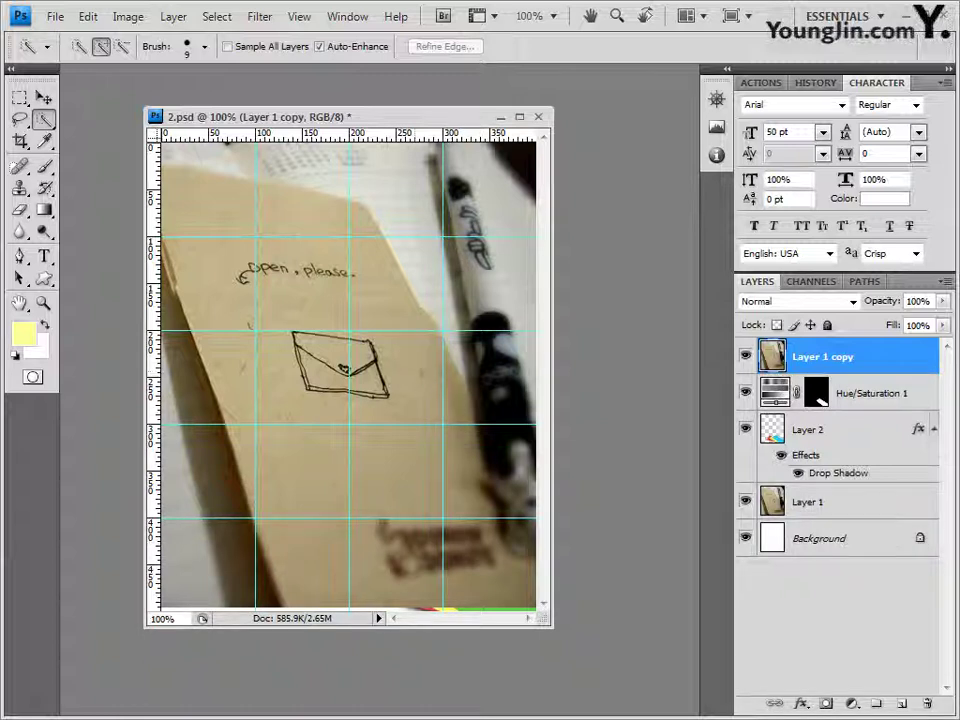
- Apply the Artistic Sponge filter to Layer 1 copy with brush size 2, definition 12 and smoothness 5
{"action": "left_click", "coordinate": [262, 18]}
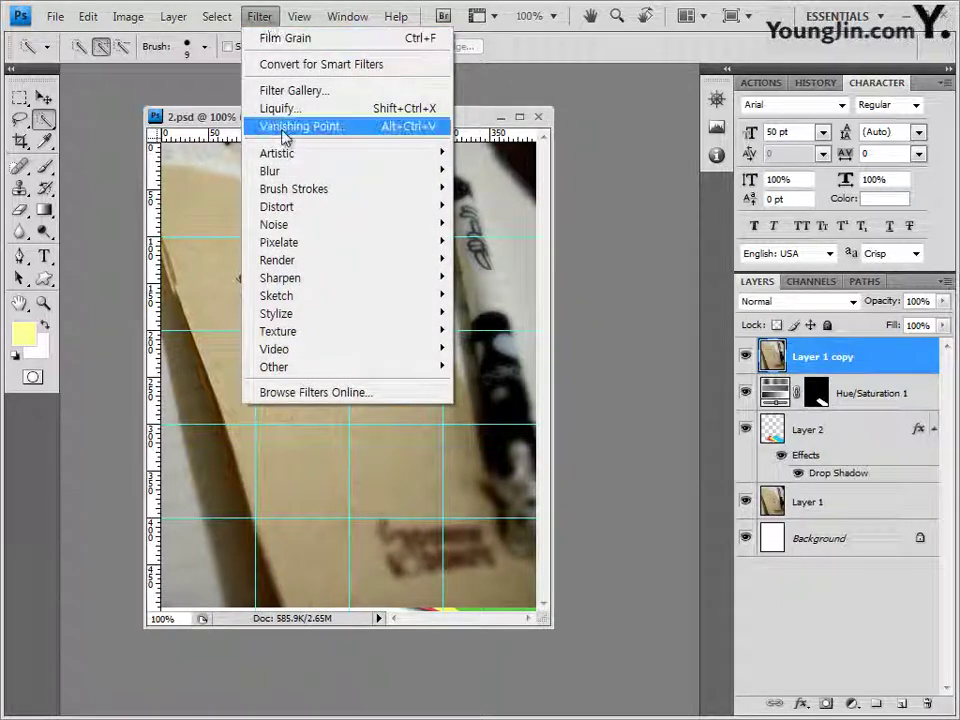
{"action": "mouse_move", "coordinate": [311, 151]}
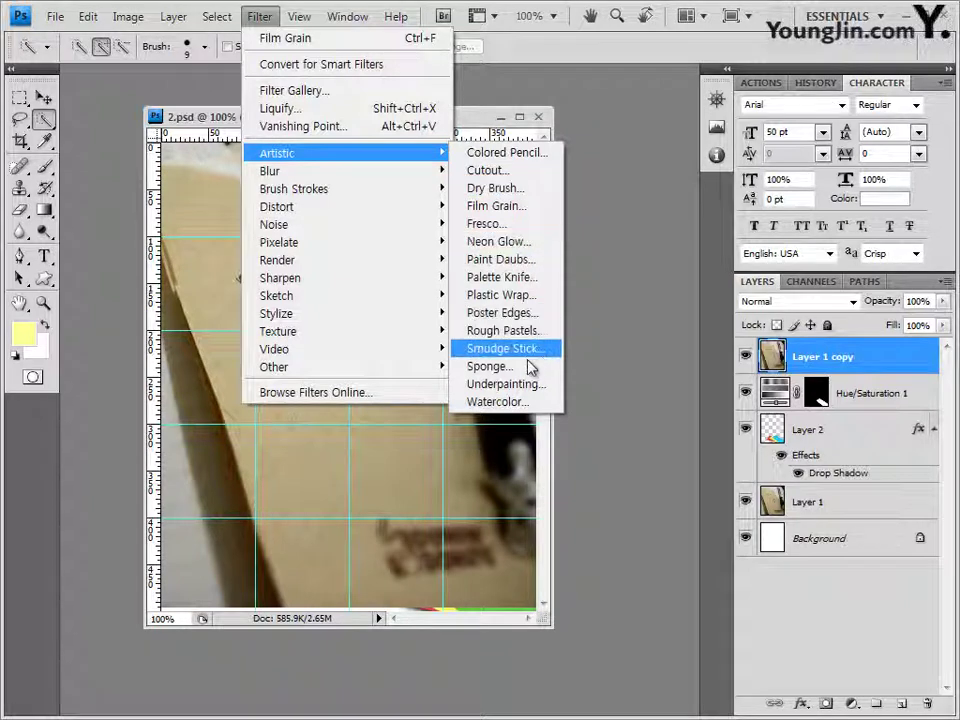
{"action": "key", "text": "Escape"}
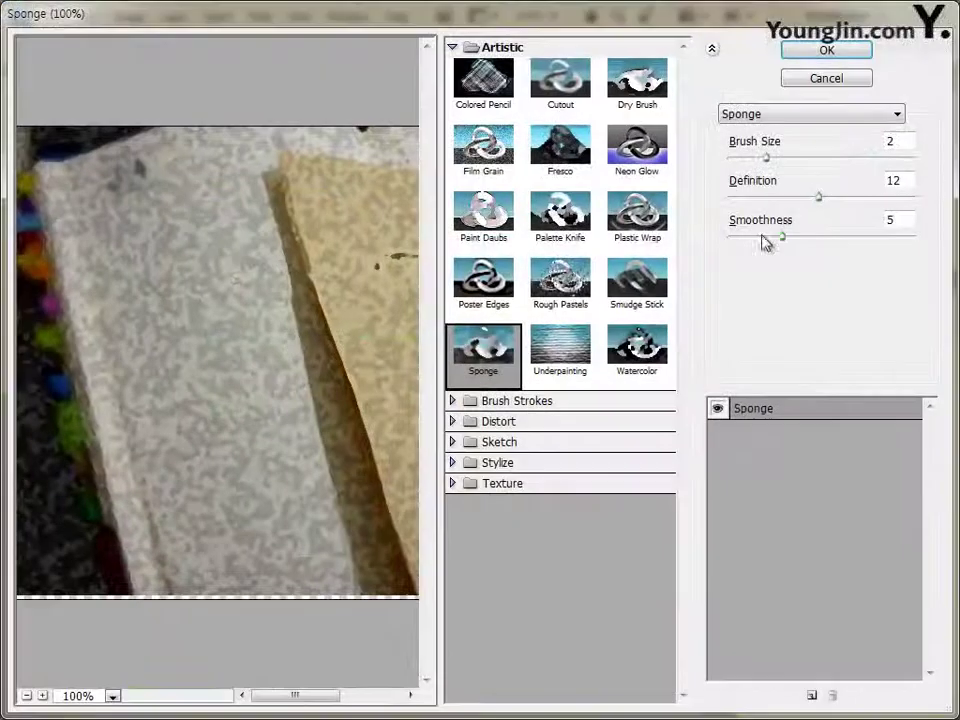
{"action": "left_click", "coordinate": [848, 60]}
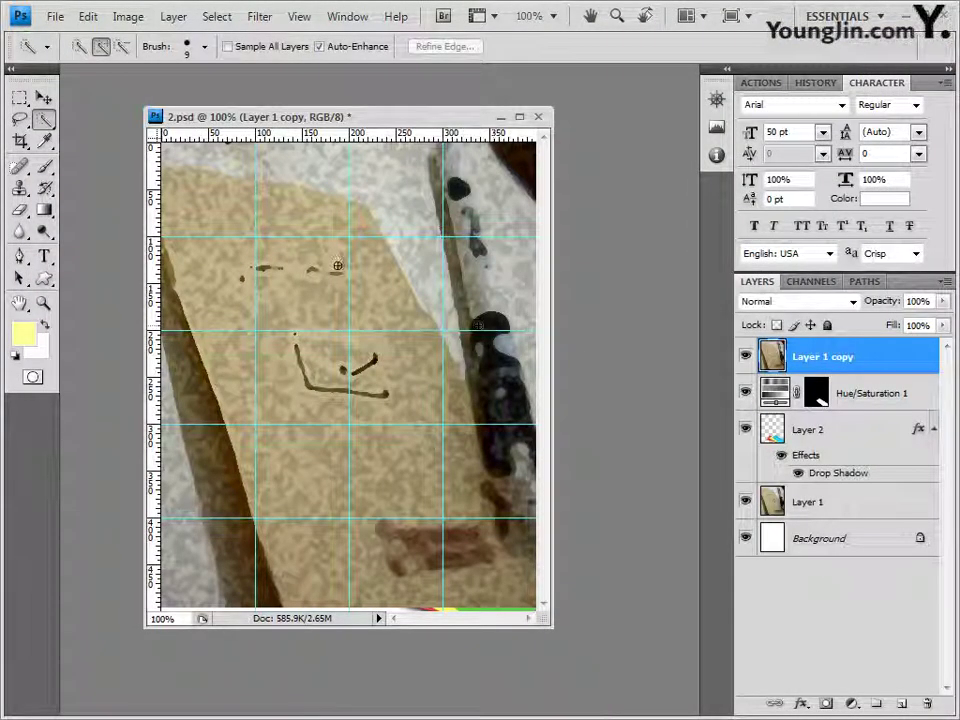
- Draw a rectangular marquee inside the canvas, leaving a border about 40 px wide on all sides
{"action": "left_click", "coordinate": [20, 98]}
{"action": "left_click", "coordinate": [20, 98]}
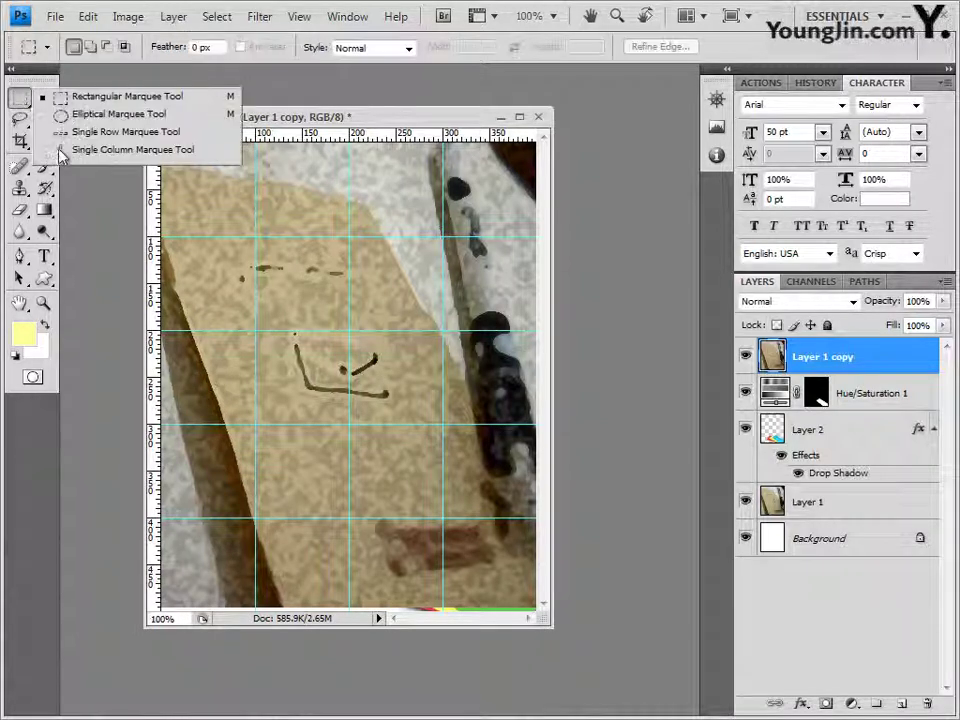
{"action": "left_click", "coordinate": [310, 118]}
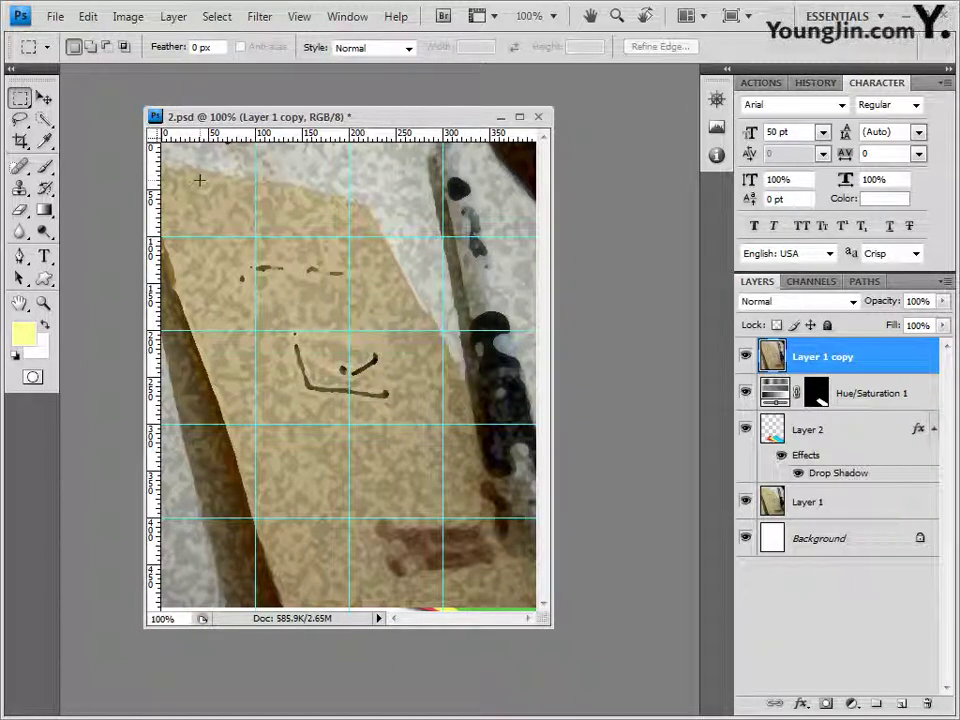
{"action": "left_click_drag", "start_coordinate": [200, 180], "coordinate": [496, 577]}
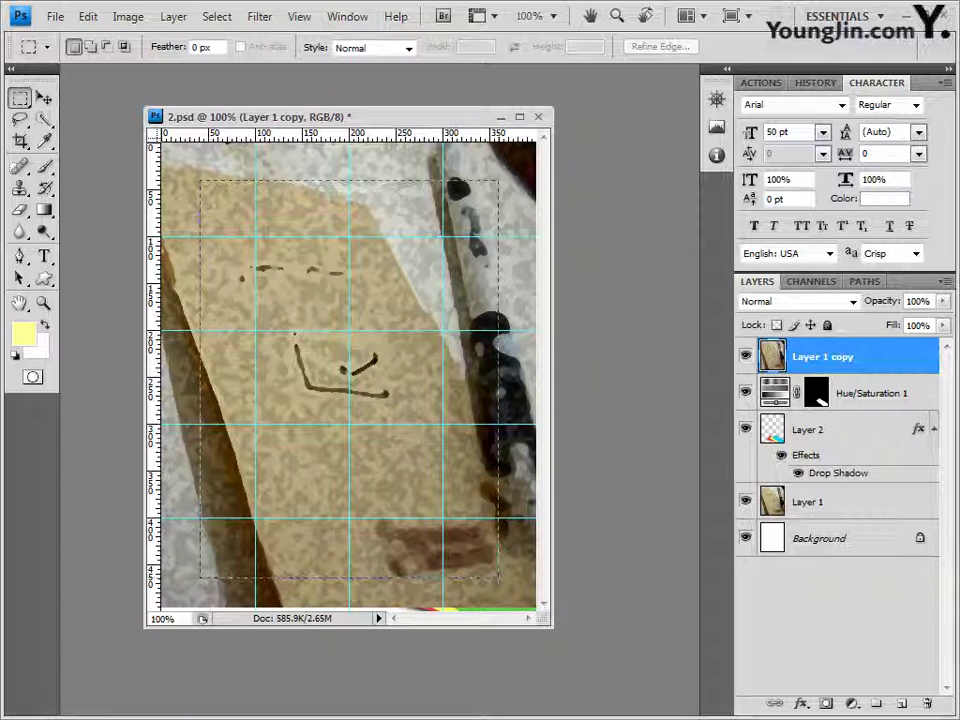
{"action": "left_click_drag", "start_coordinate": [497, 578], "coordinate": [498, 578]}
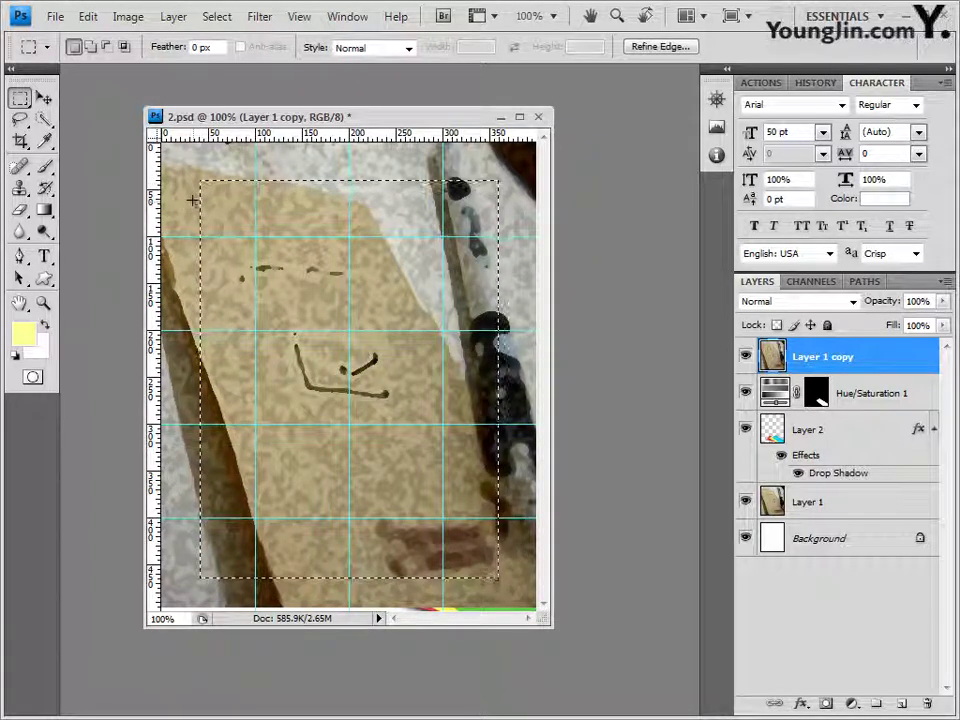
- Round the marquee's corners by smoothing the selection with a sample radius of 5 pixels
{"action": "left_click", "coordinate": [220, 24]}
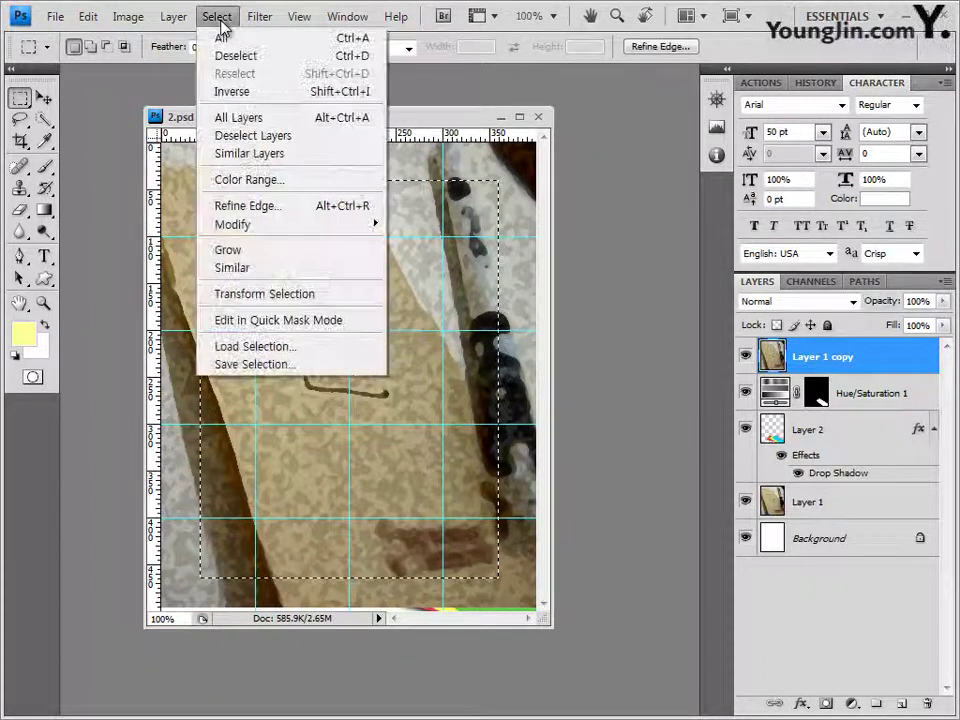
{"action": "mouse_move", "coordinate": [255, 226]}
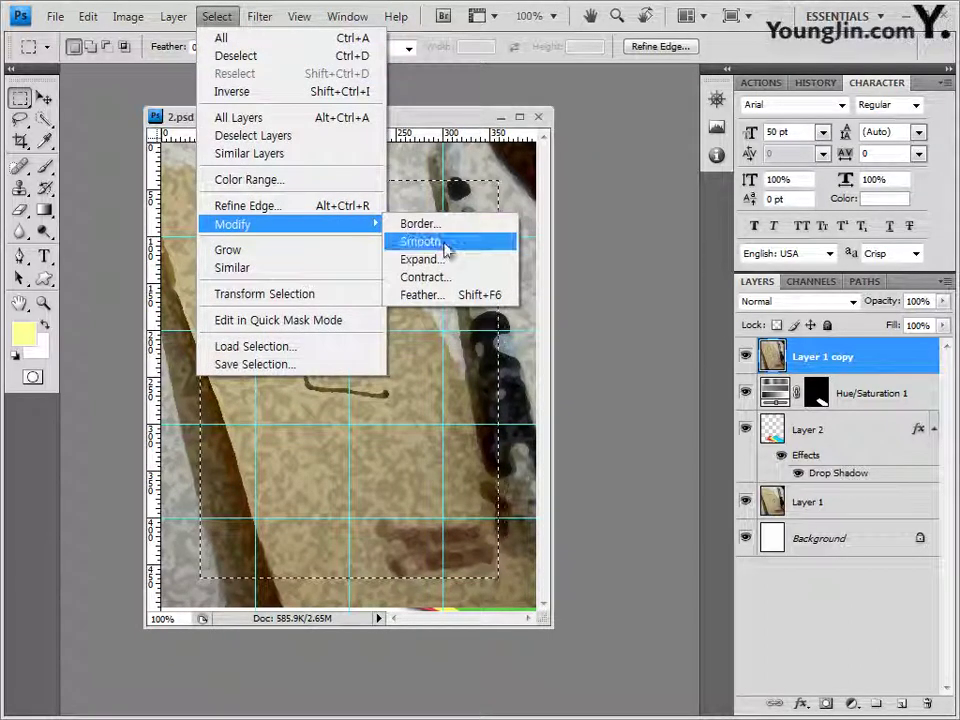
{"action": "left_click", "coordinate": [446, 242]}
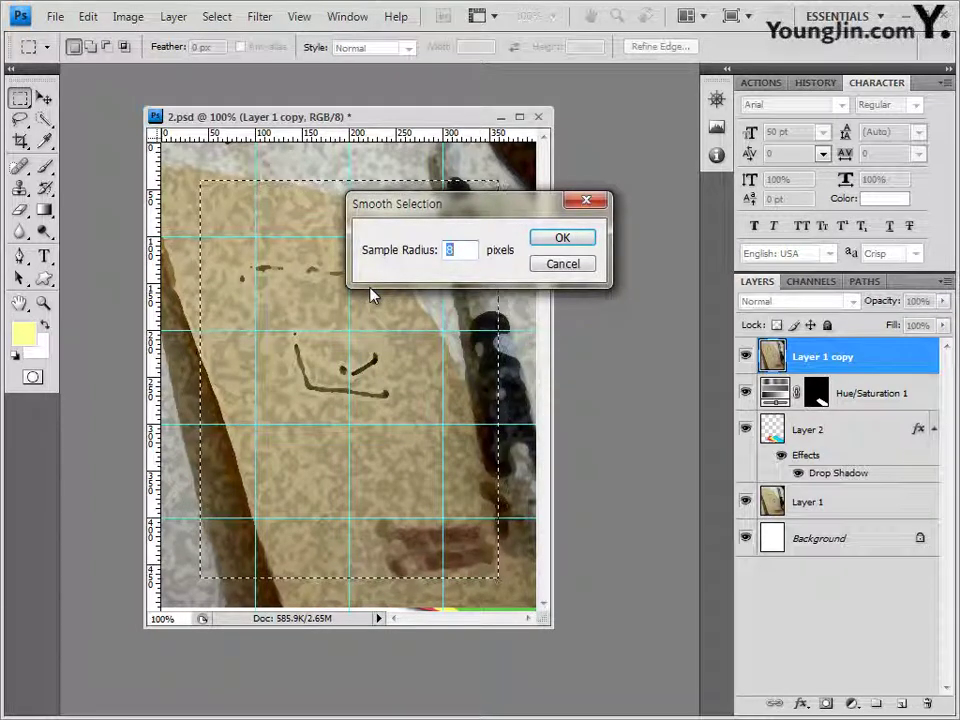
{"action": "type", "text": "5"}
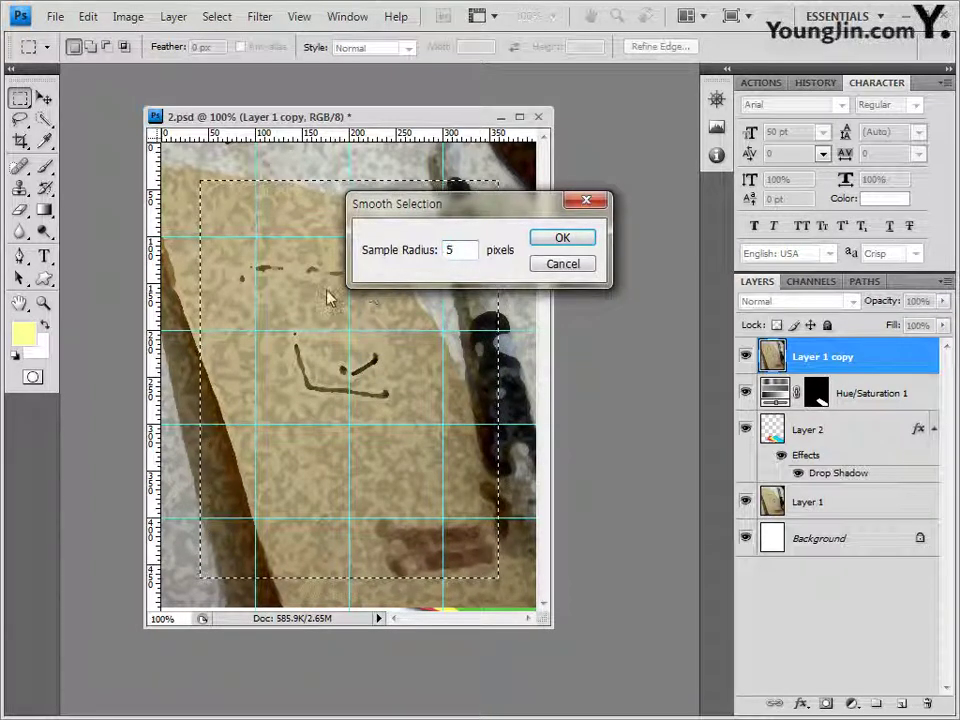
{"action": "left_click", "coordinate": [584, 241]}
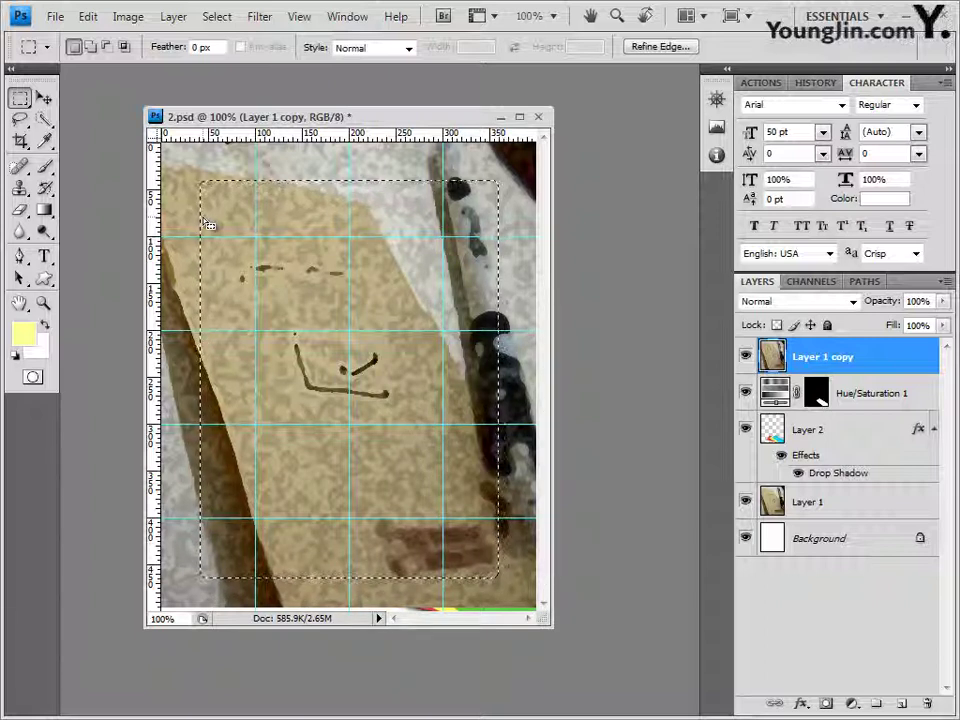
- Delete the selected centre from Layer 1 copy so only the sponge-textured frame remains, and deselect
{"action": "key", "text": "Delete"}
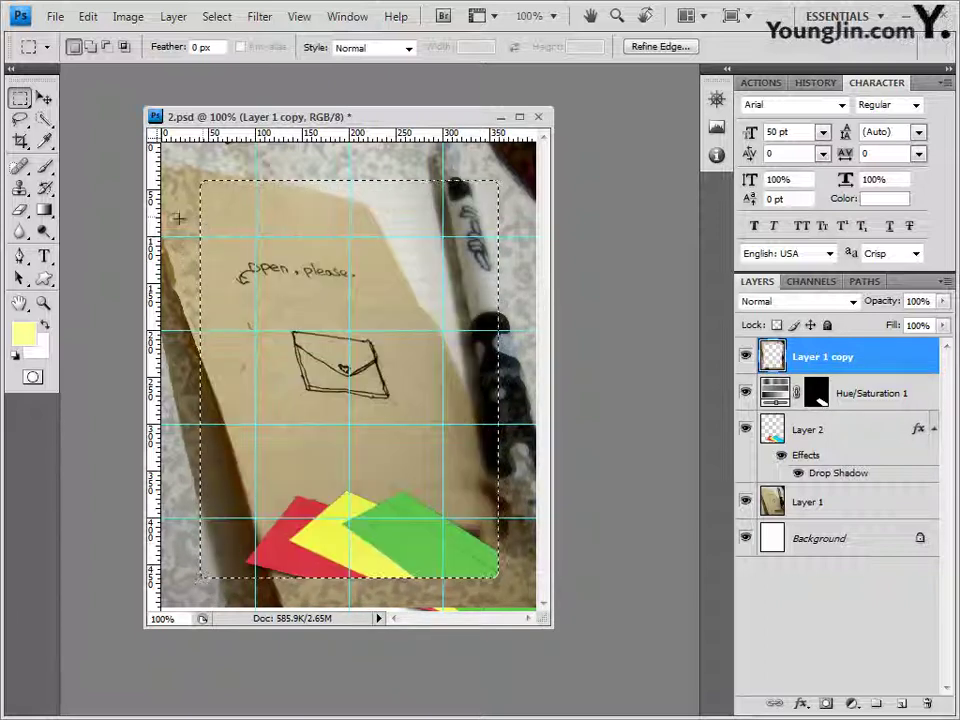
{"action": "left_click", "coordinate": [309, 424]}
{"action": "left_click", "coordinate": [308, 425]}
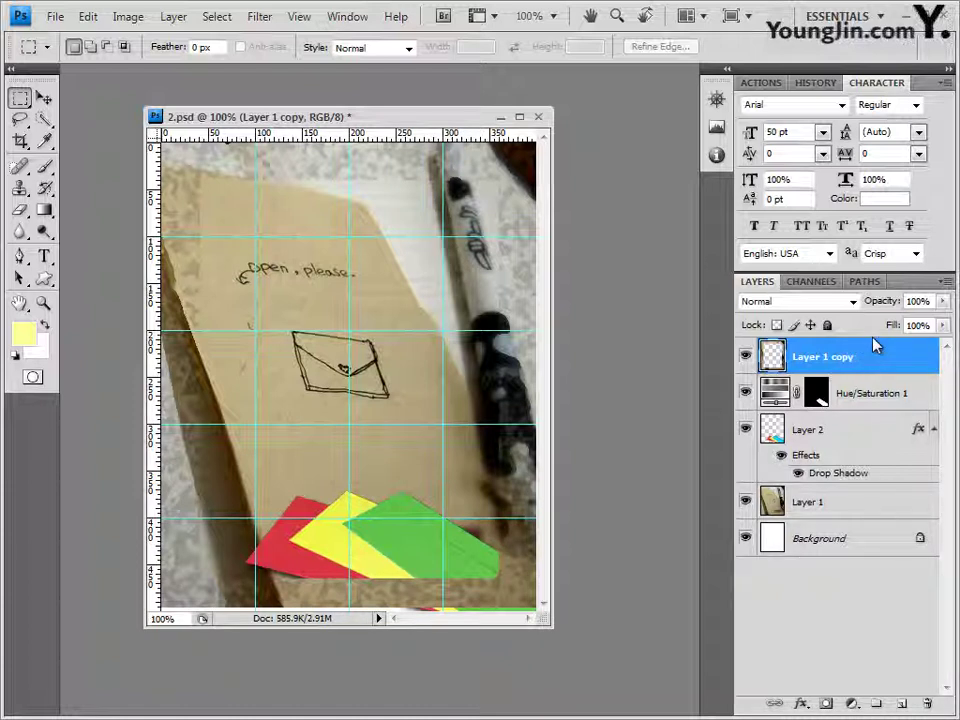
- Give the Layer 1 copy frame a 5 px outside stroke in colour #000360 and a drop shadow with default settings
{"action": "left_click", "coordinate": [804, 706]}
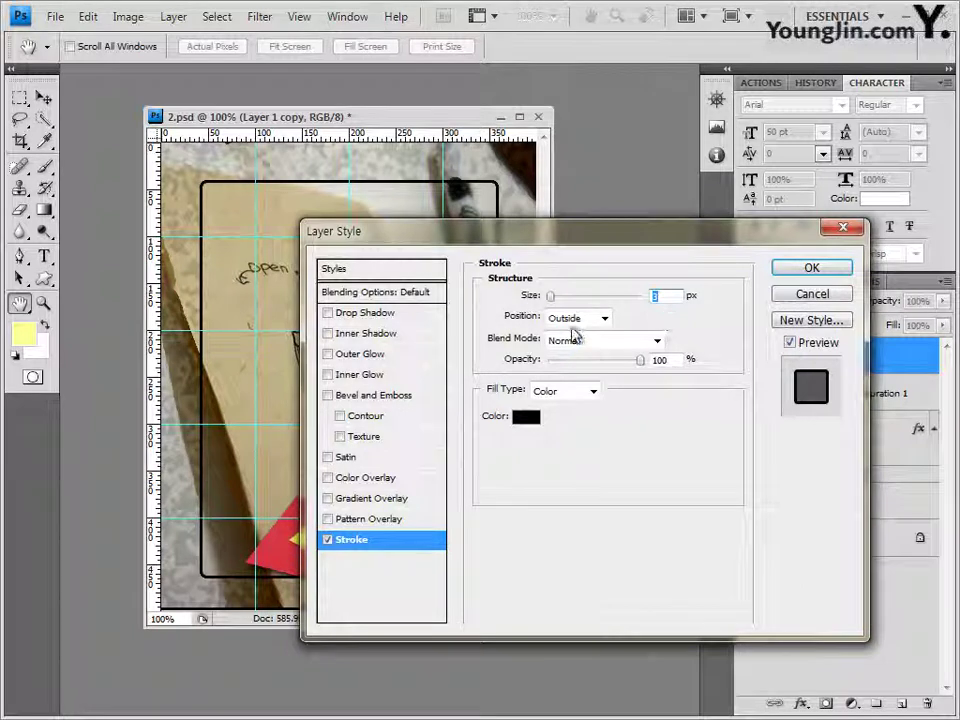
{"action": "type", "text": "5"}
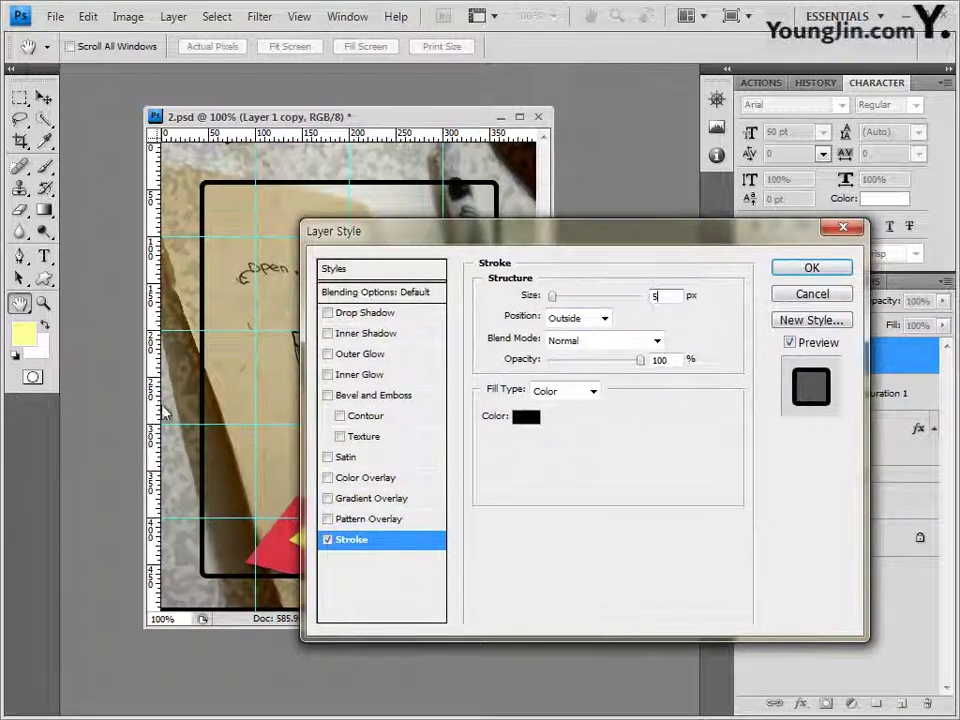
{"action": "left_click", "coordinate": [525, 416]}
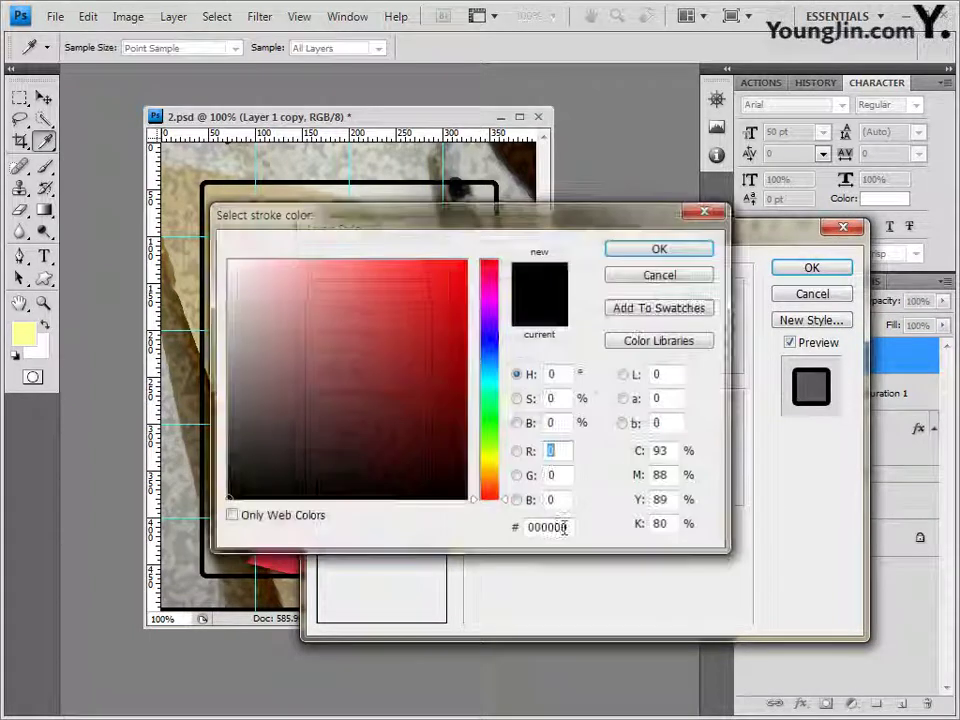
{"action": "left_click", "coordinate": [563, 528]}
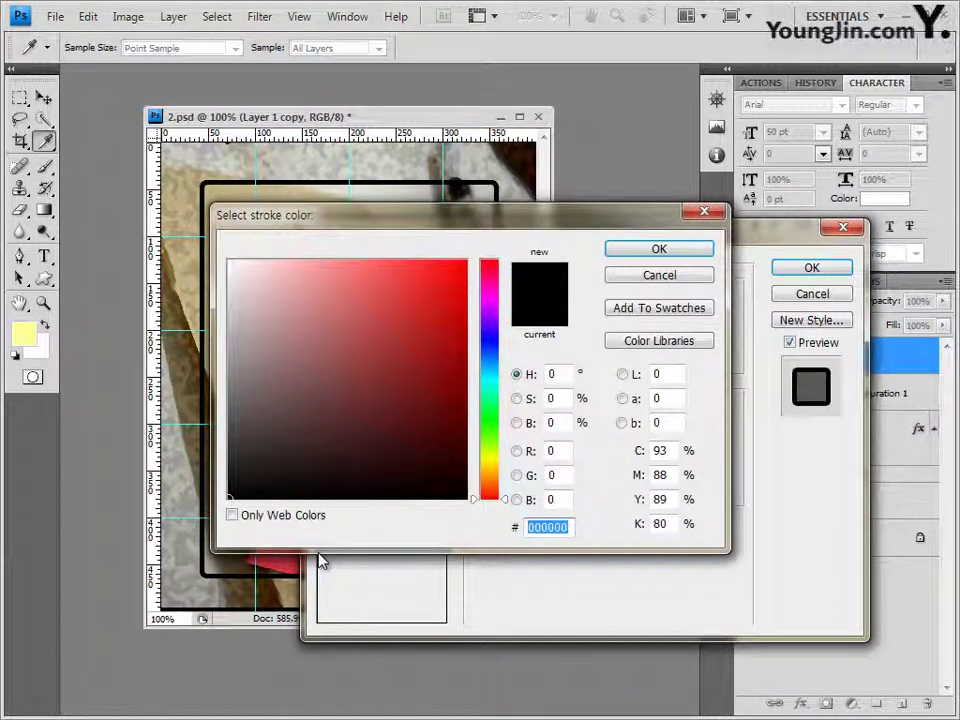
{"action": "type", "text": "000360"}
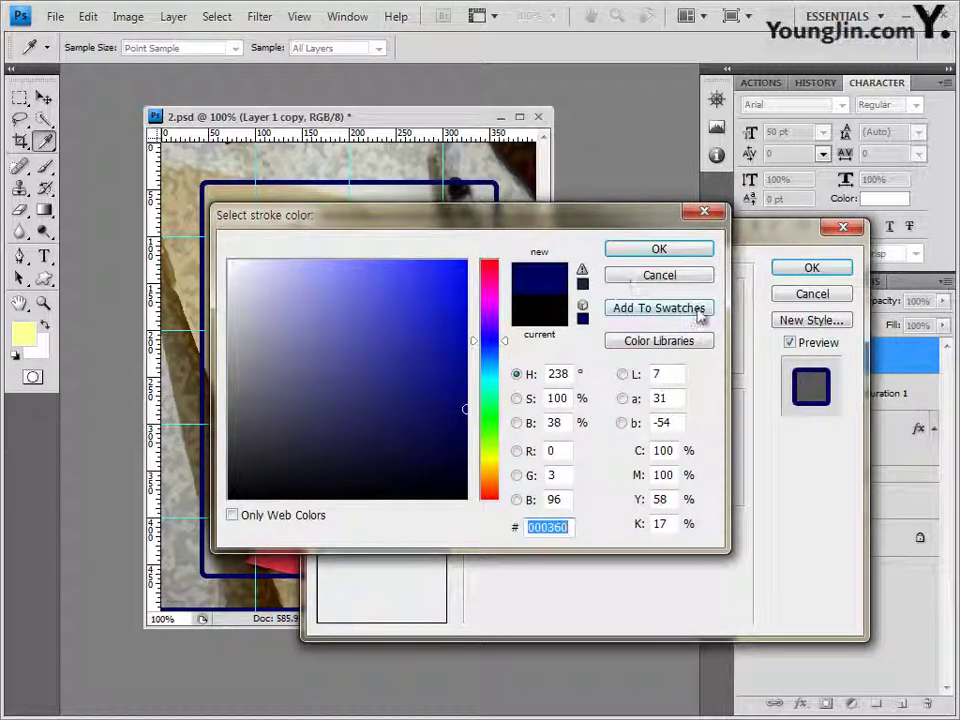
{"action": "left_click", "coordinate": [681, 253]}
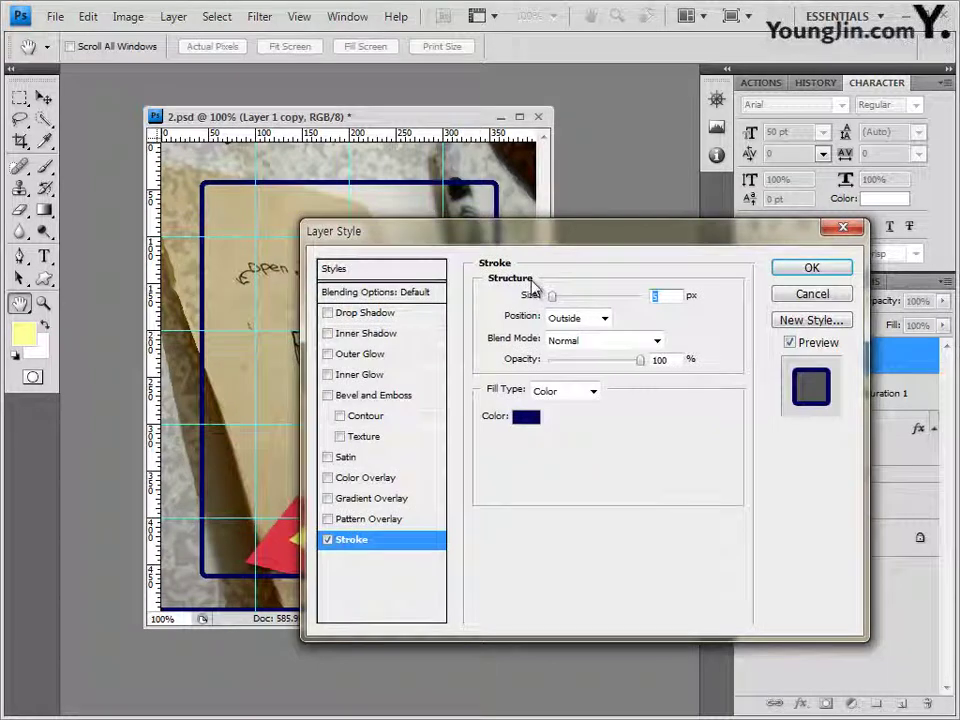
{"action": "left_click", "coordinate": [352, 313]}
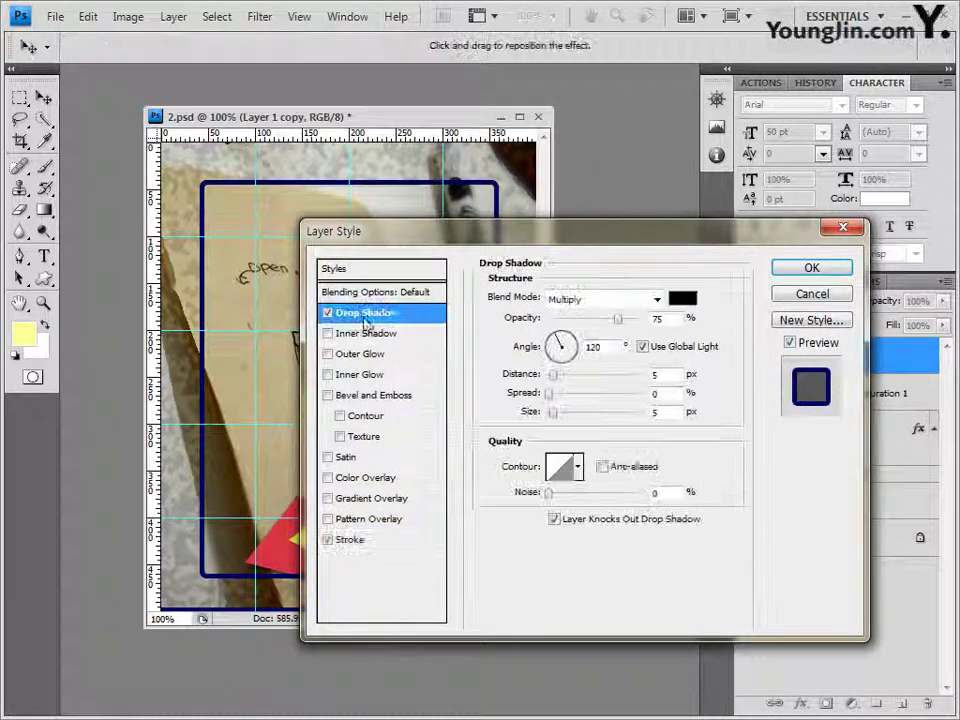
{"action": "left_click", "coordinate": [799, 271]}
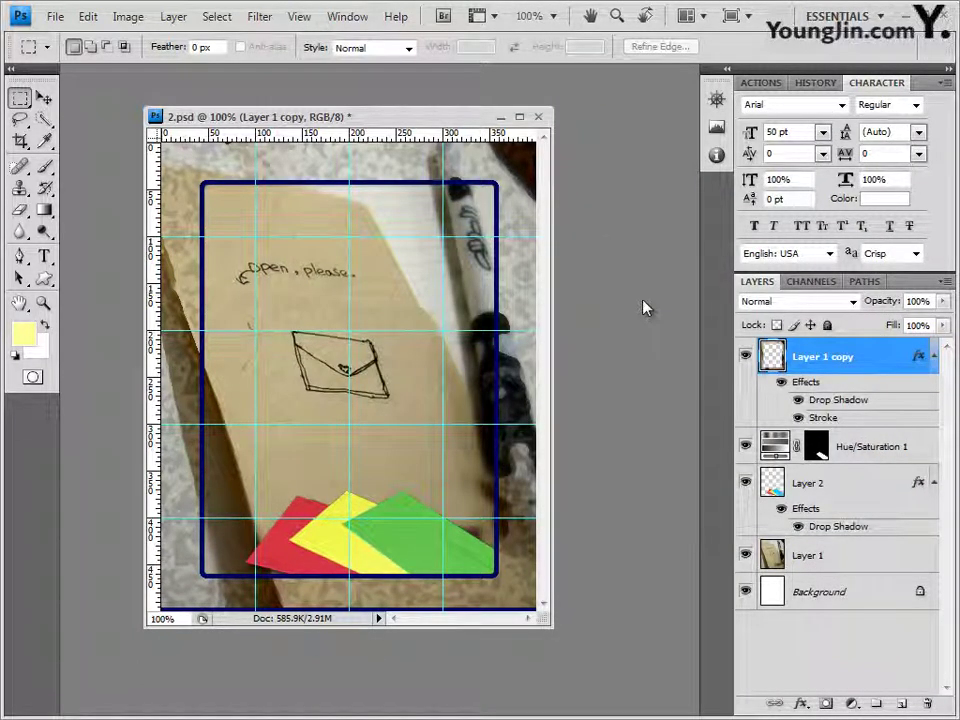
- Open 2급-4.JPG from the 기출문제04 folder in Photoshop and float it in its own window
{"action": "key", "text": "alt+Tab"}
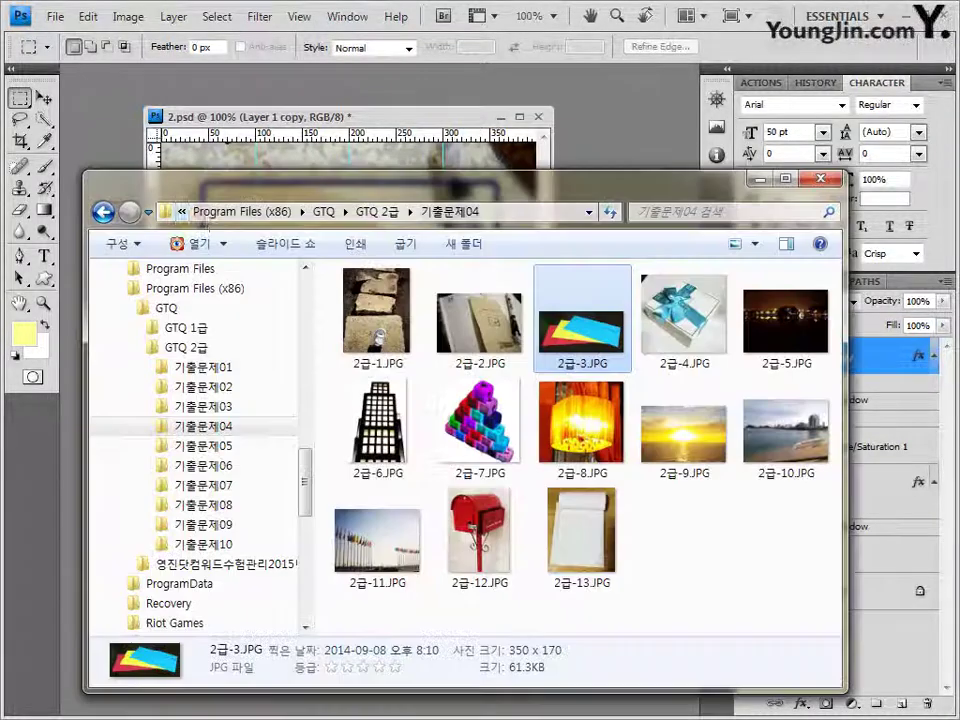
{"action": "left_click_drag", "start_coordinate": [700, 322], "coordinate": [611, 107]}
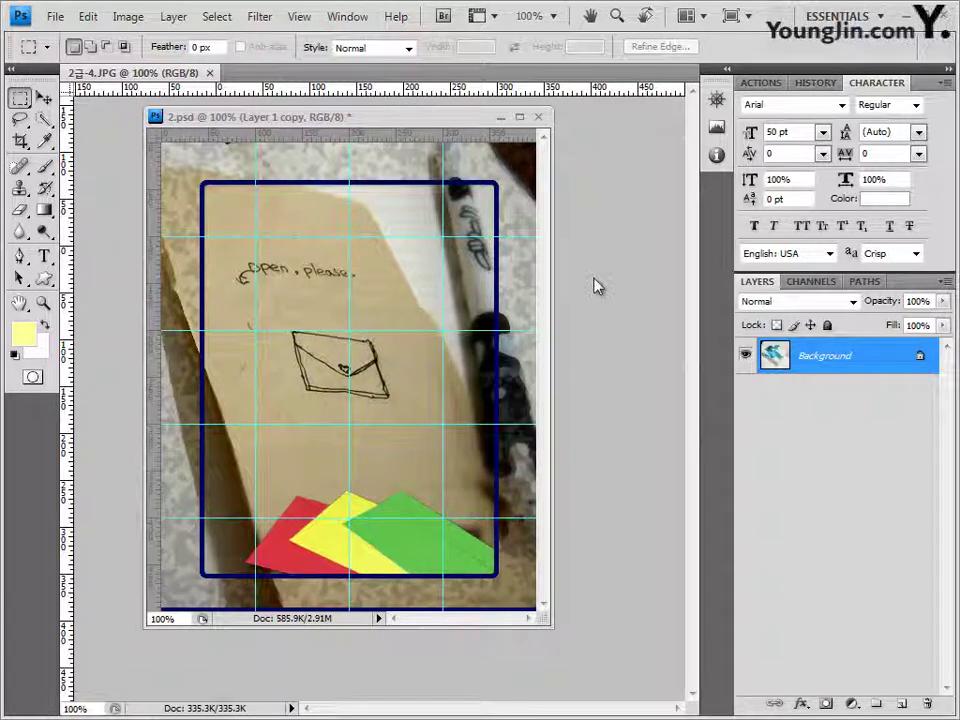
{"action": "left_click_drag", "start_coordinate": [129, 73], "coordinate": [337, 196]}
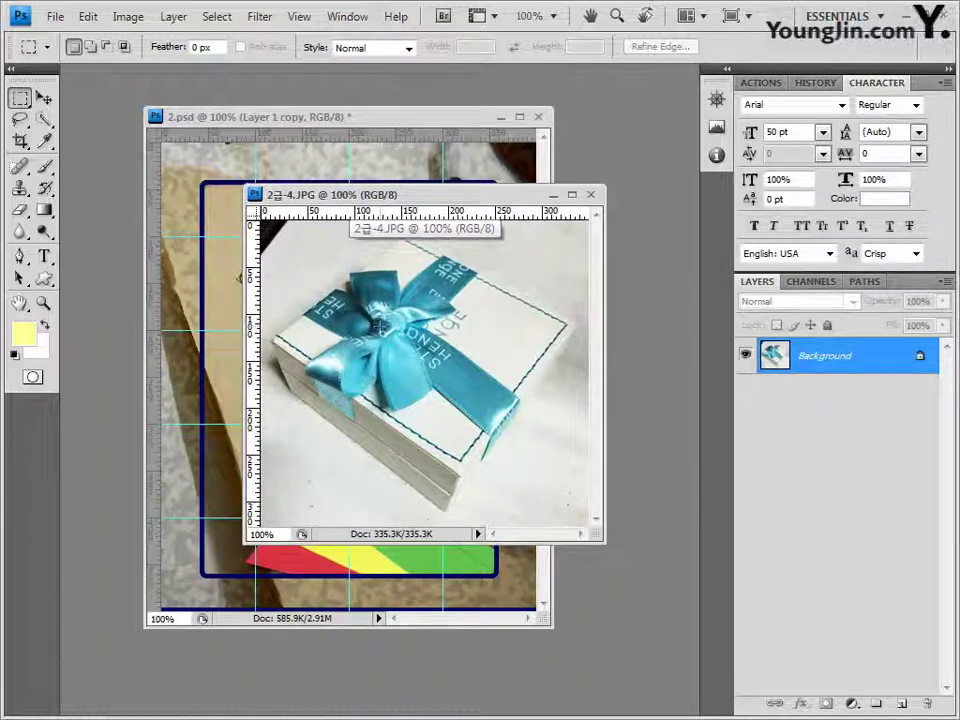
- Select the gift box in 2급-4.JPG by tracing its outline with the Polygonal Lasso tool
{"action": "left_click", "coordinate": [20, 118]}
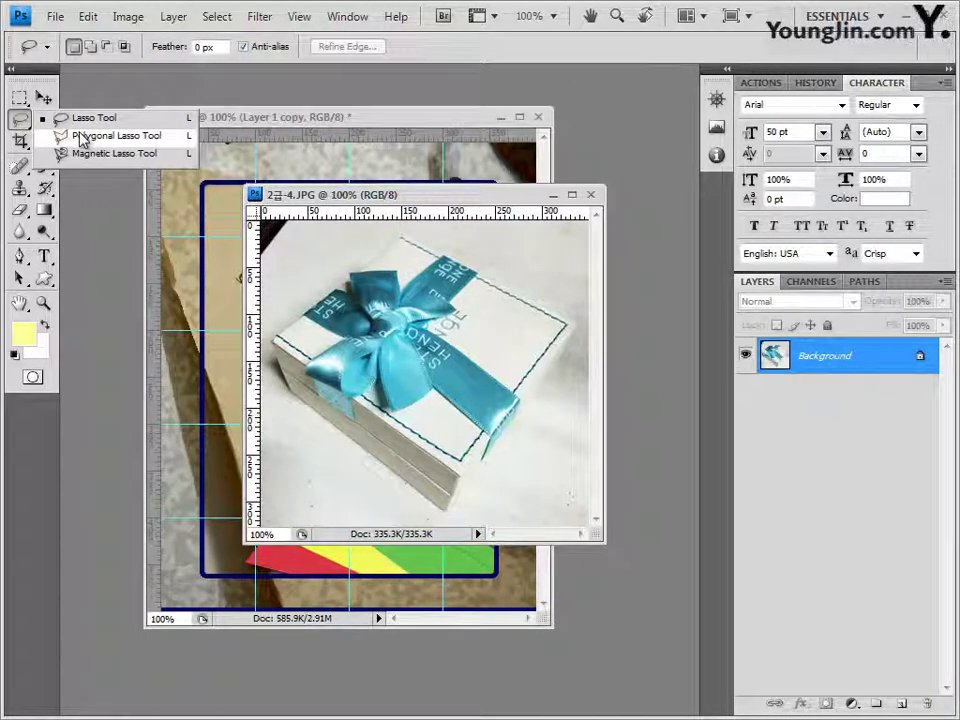
{"action": "left_click", "coordinate": [81, 140]}
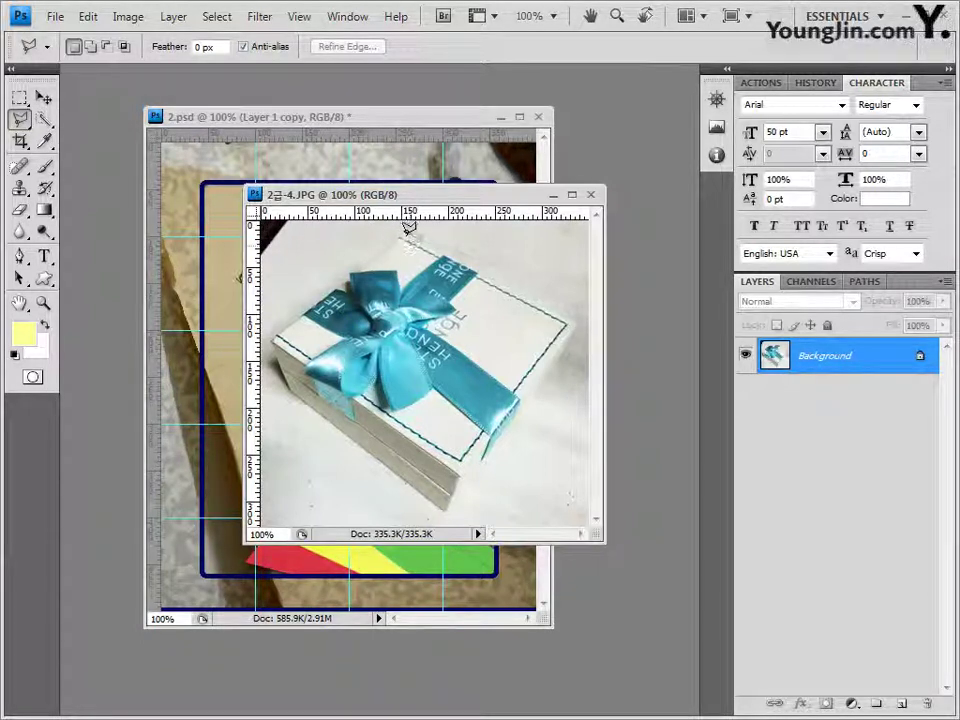
{"action": "left_click", "coordinate": [402, 237]}
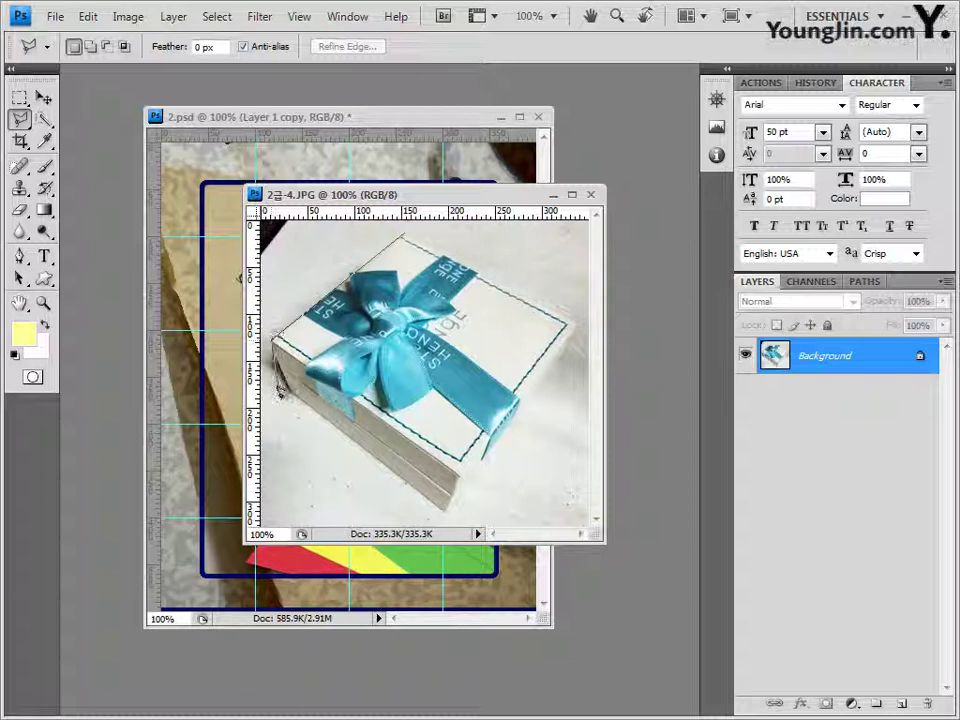
{"action": "left_click", "coordinate": [272, 335]}
{"action": "left_click", "coordinate": [444, 504]}
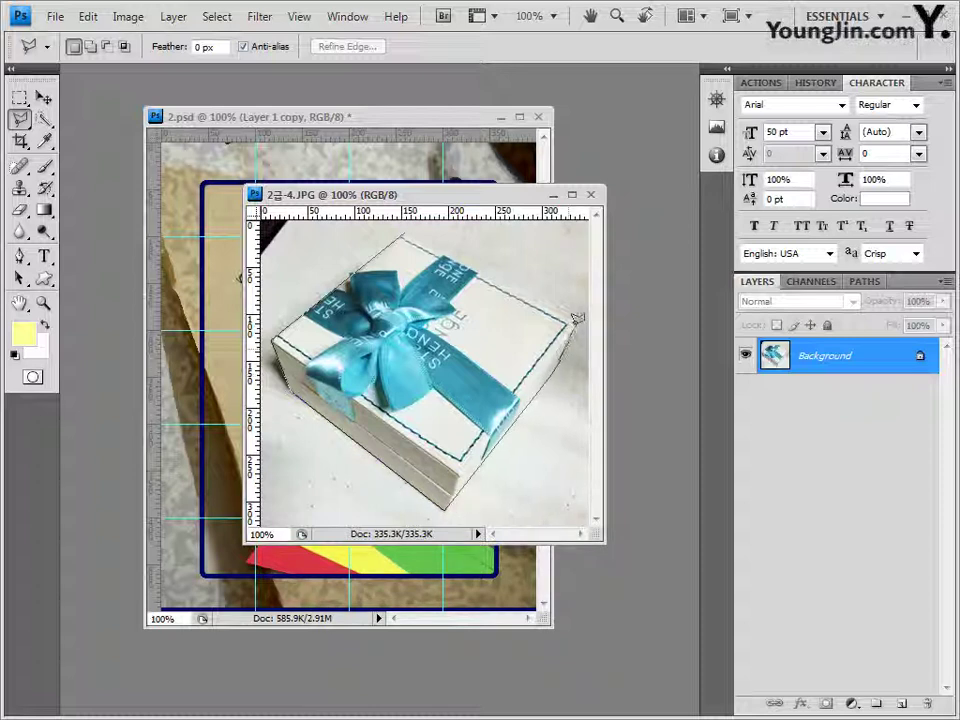
{"action": "left_click", "coordinate": [407, 226]}
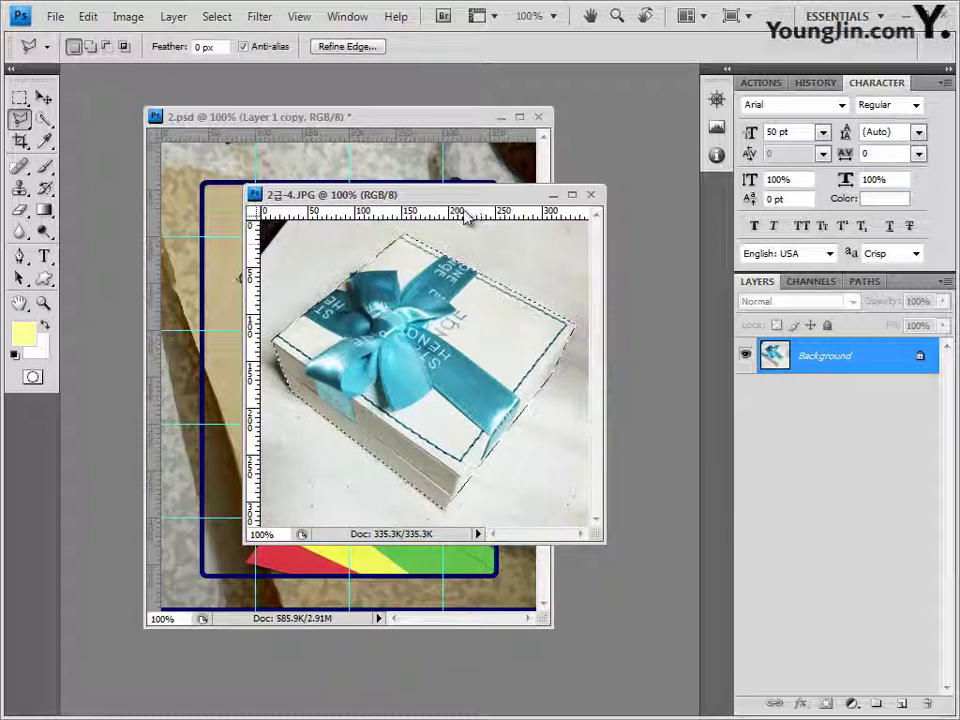
- Close 2급-4.JPG, paste the copied gift box into 2.psd and move it toward the canvas's lower-left area
{"action": "left_click_drag", "start_coordinate": [468, 198], "coordinate": [562, 235]}
{"action": "left_click", "coordinate": [684, 231]}
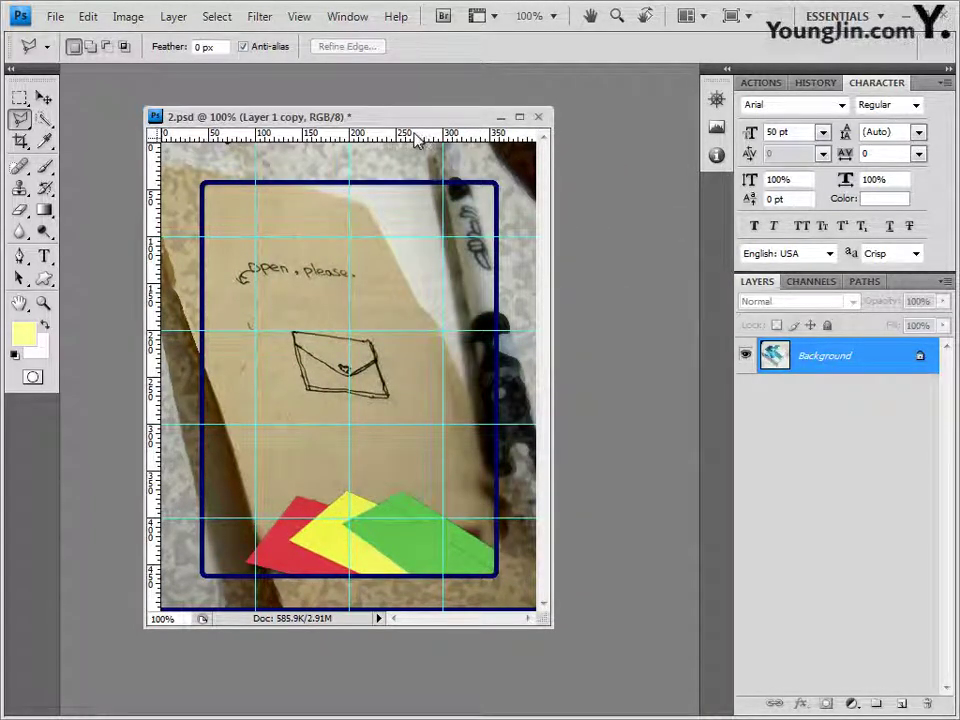
{"action": "key", "text": "ctrl+v"}
{"action": "left_click", "coordinate": [43, 99]}
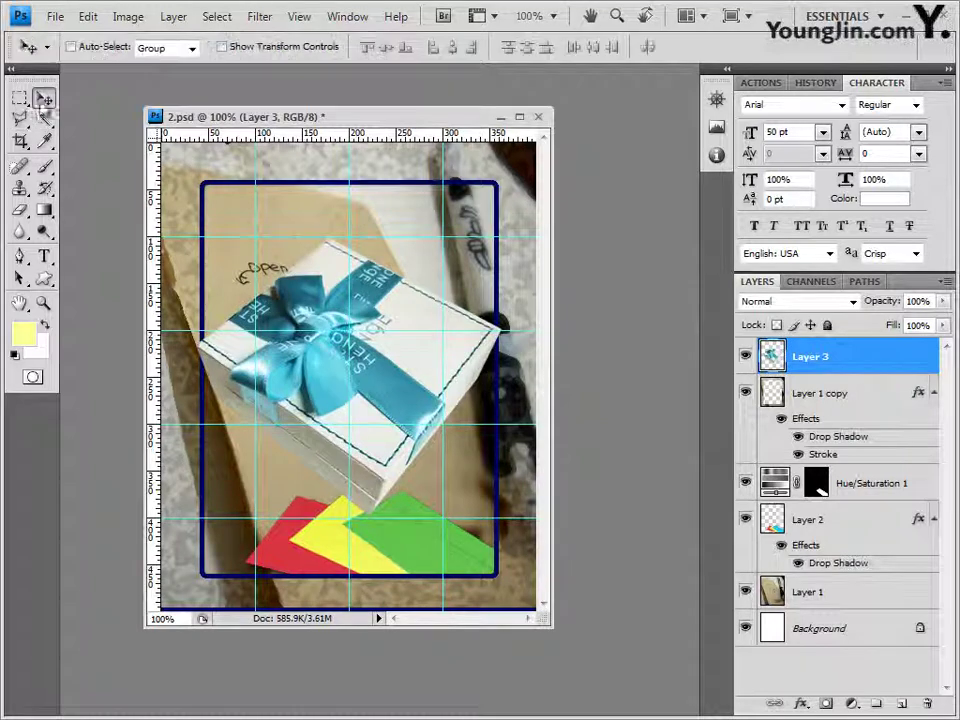
{"action": "left_click_drag", "start_coordinate": [408, 377], "coordinate": [331, 459]}
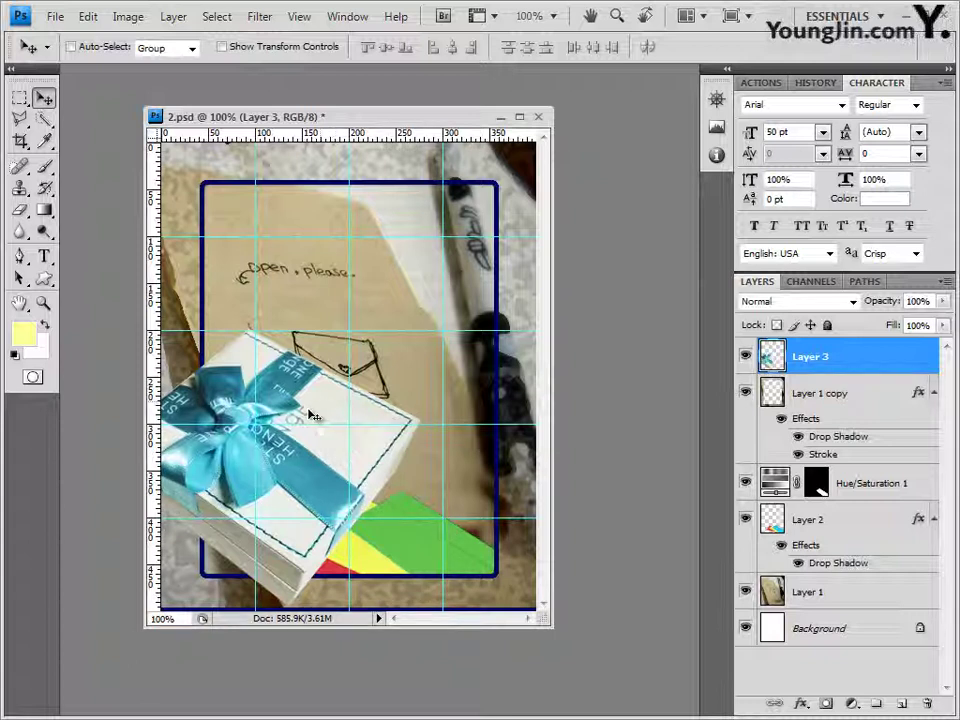
- Flip the gift box horizontally, scale it proportionally to about 86% and place it in the canvas's lower-left corner, overlapping the frame
{"action": "key", "text": "ctrl+t"}
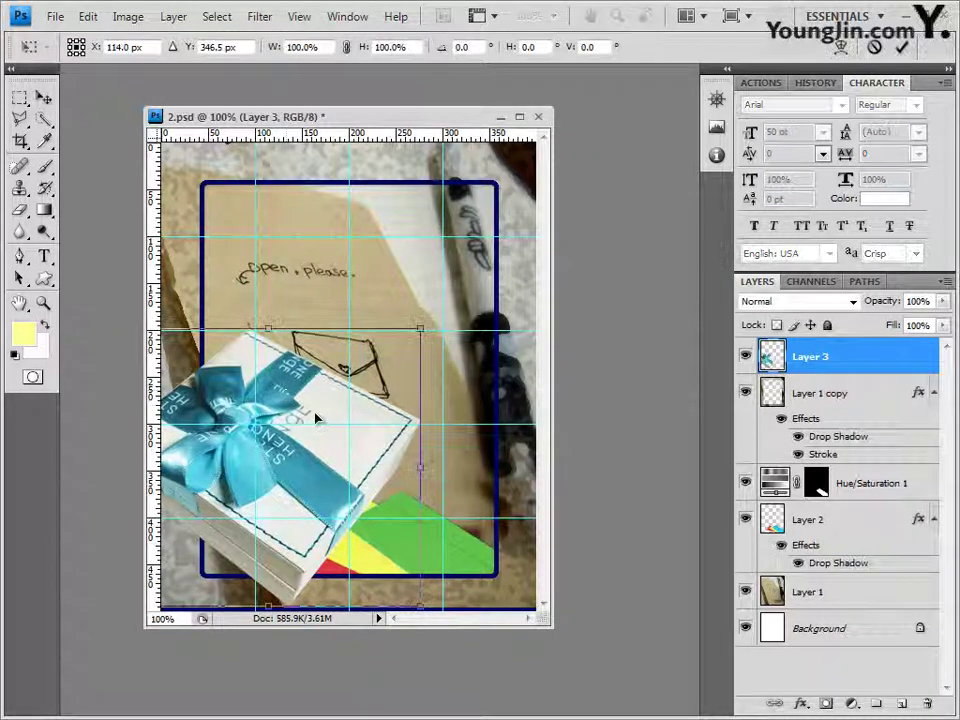
{"action": "right_click", "coordinate": [287, 358]}
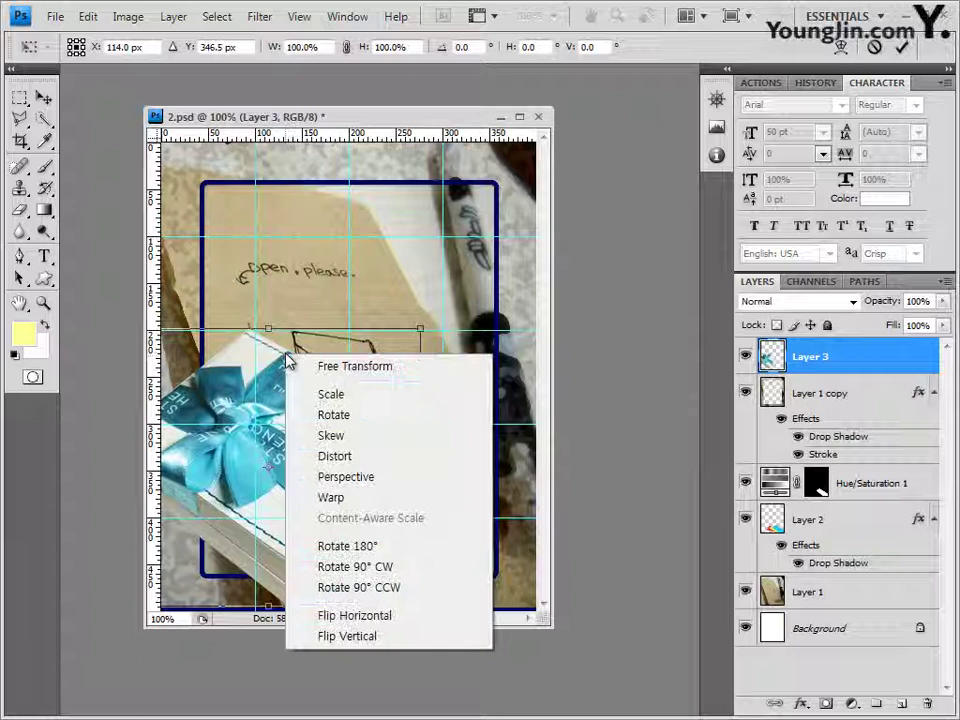
{"action": "left_click", "coordinate": [388, 622]}
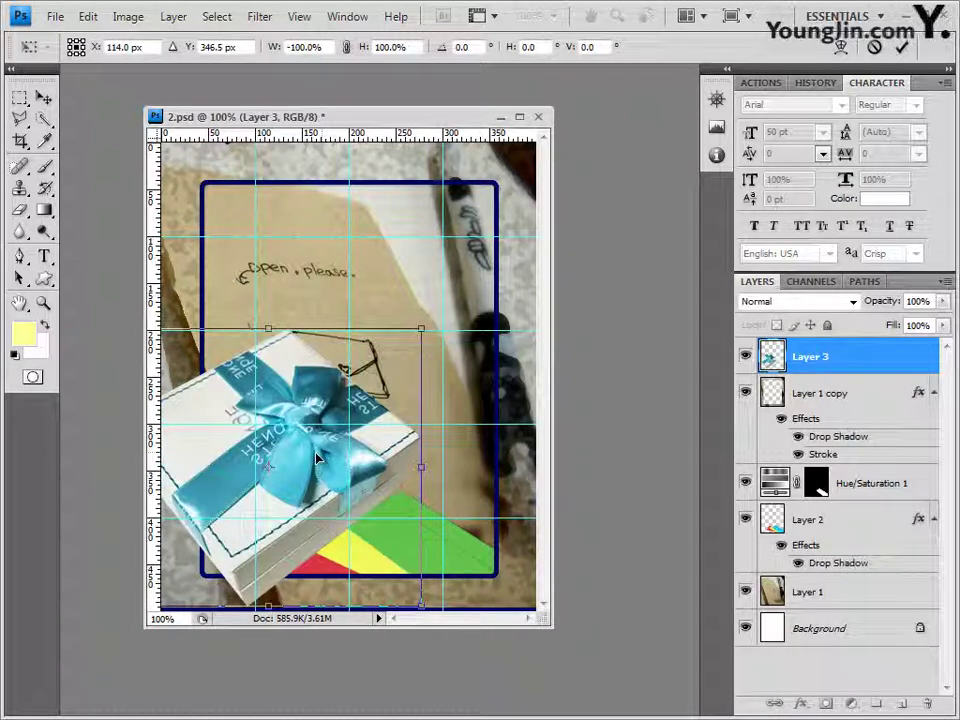
{"action": "left_click_drag", "start_coordinate": [317, 458], "coordinate": [279, 467]}
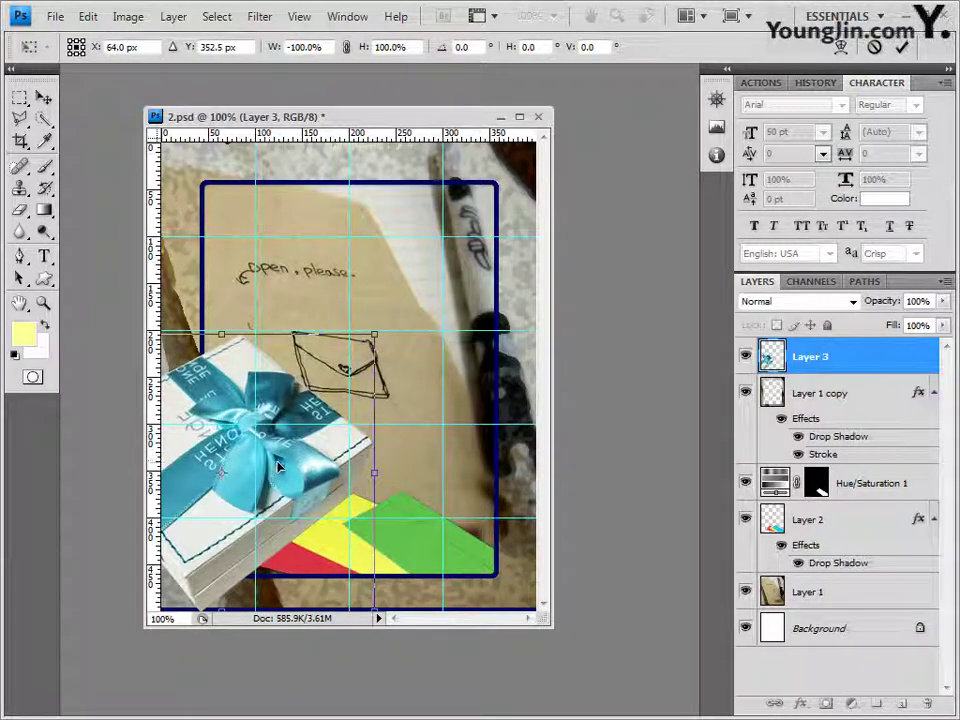
{"action": "left_click_drag", "start_coordinate": [375, 333], "coordinate": [350, 352]}
{"action": "left_click_drag", "start_coordinate": [310, 452], "coordinate": [338, 461]}
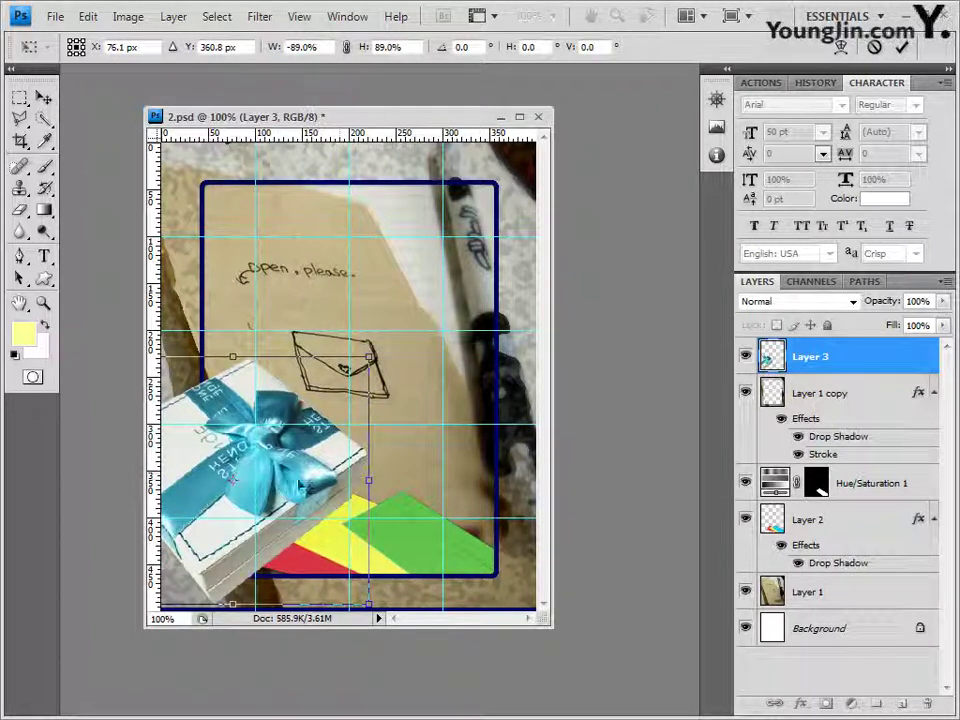
{"action": "left_click_drag", "start_coordinate": [369, 356], "coordinate": [362, 361]}
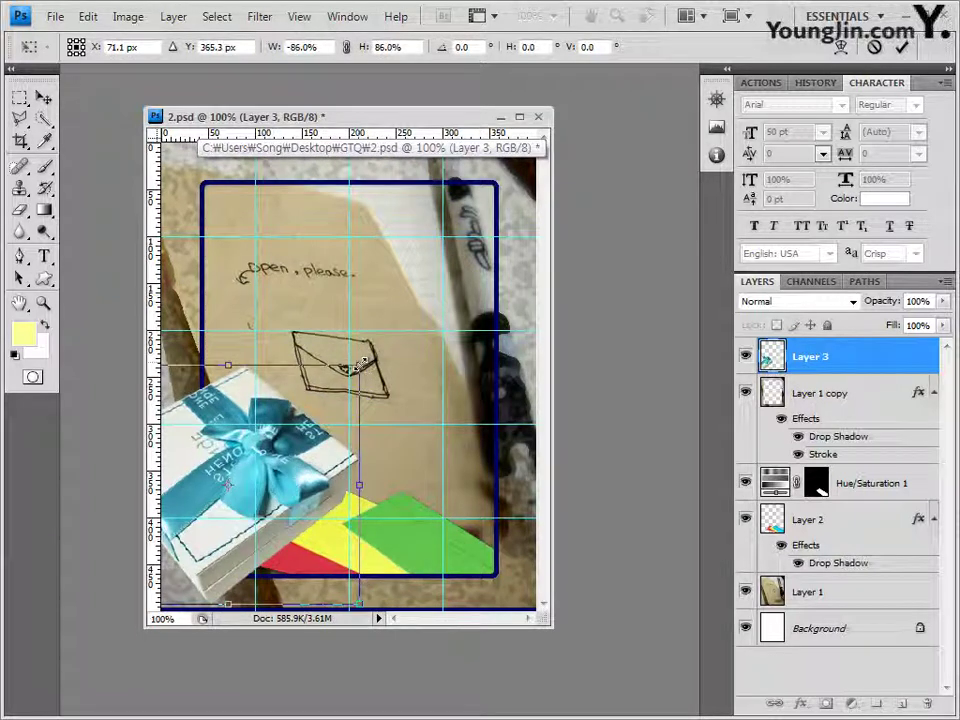
{"action": "key", "text": "Return"}
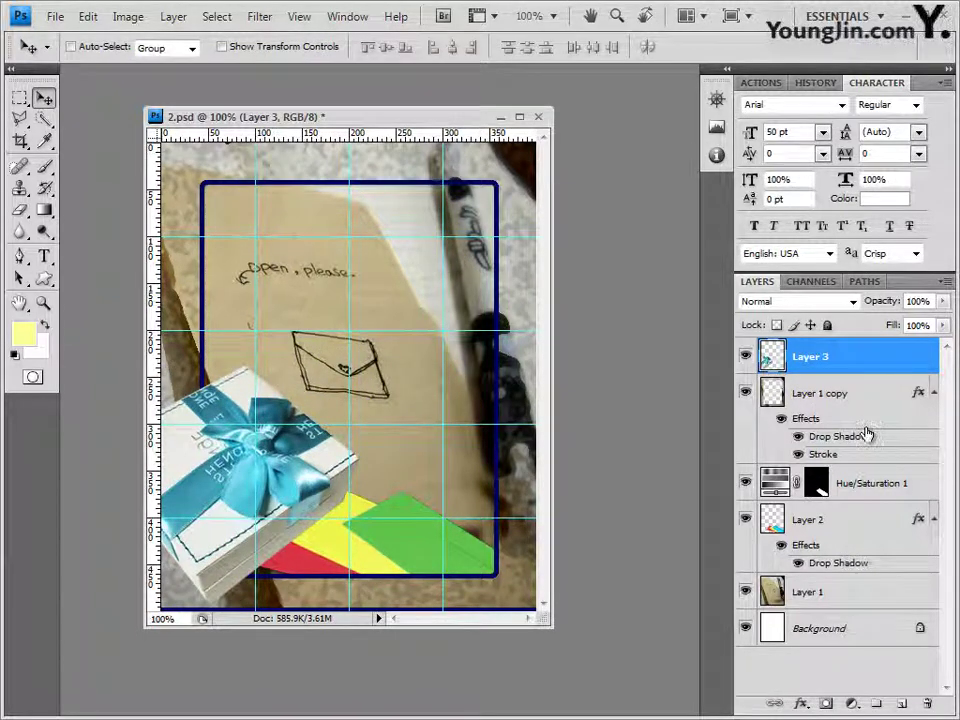
- Add an Outer Glow to the gift box layer, Layer 3, with a size of 10 px
{"action": "left_click", "coordinate": [801, 704]}
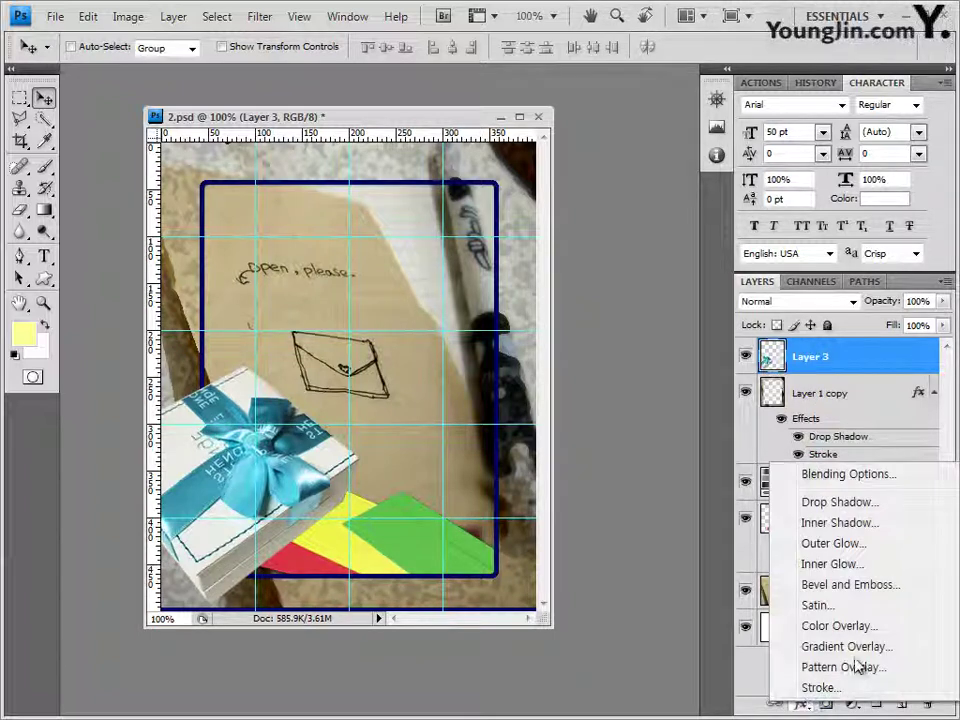
{"action": "left_click", "coordinate": [833, 543]}
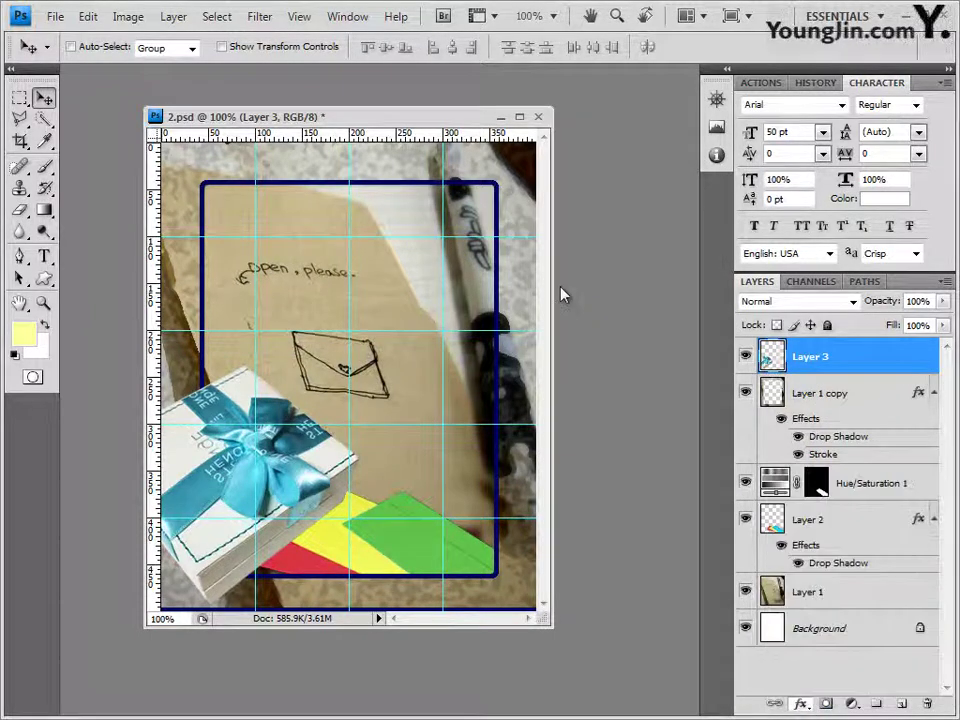
{"action": "left_click", "coordinate": [835, 270]}
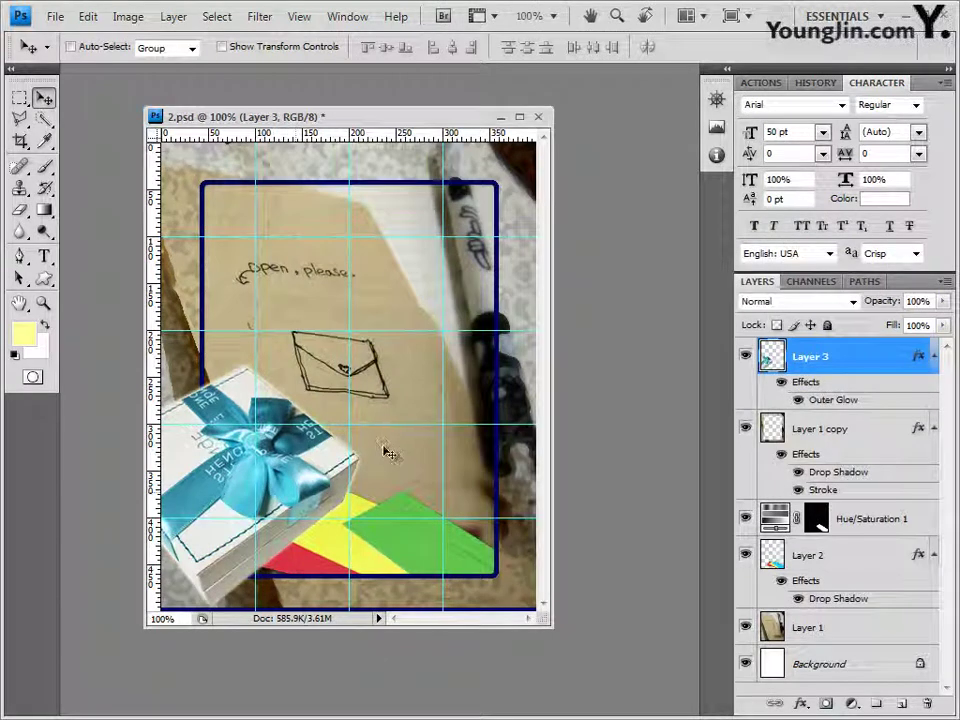
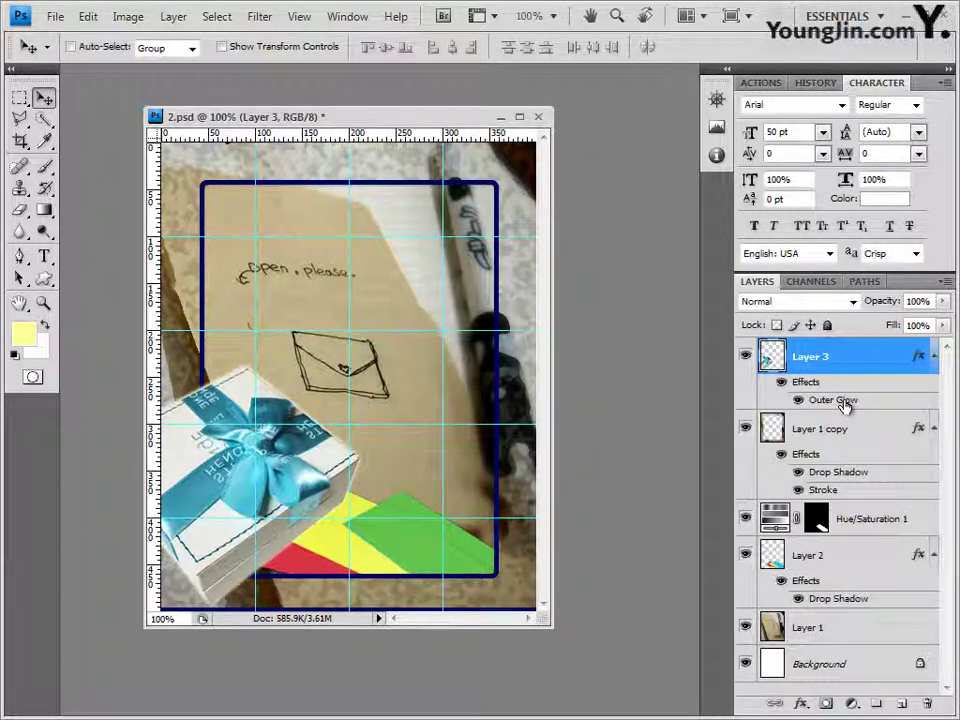
{"action": "double_click", "coordinate": [845, 401]}
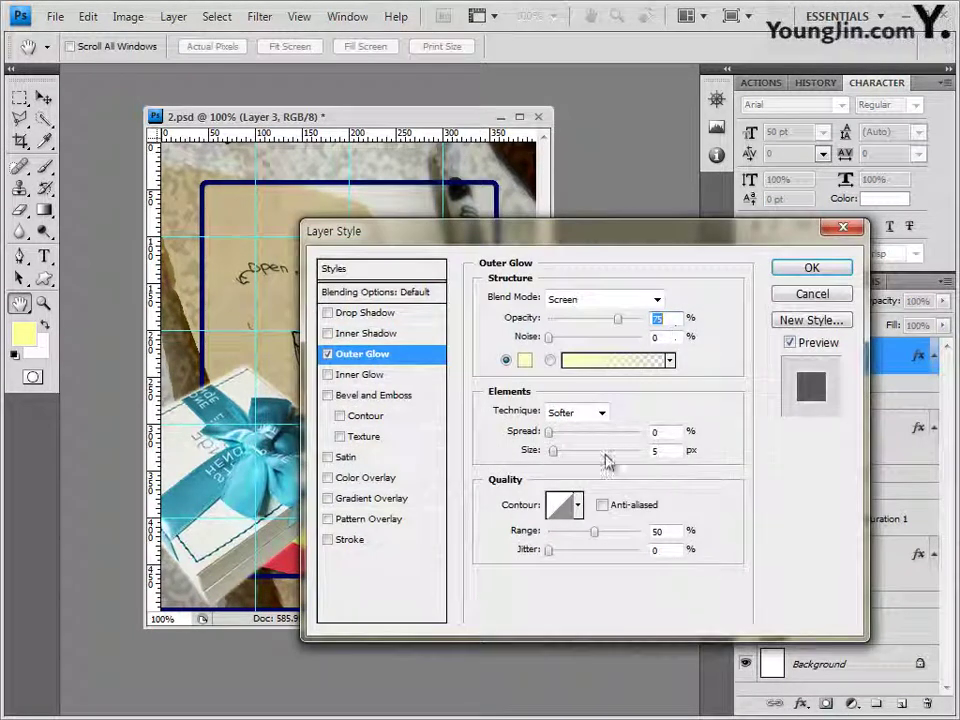
{"action": "left_click", "coordinate": [670, 450]}
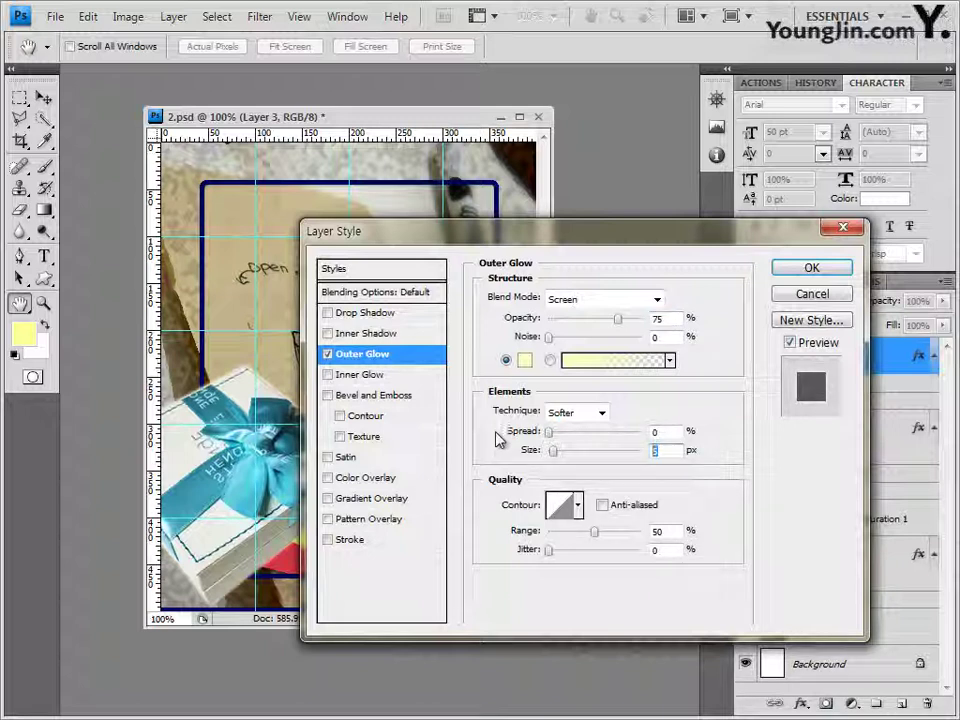
{"action": "type", "text": "10"}
{"action": "left_click", "coordinate": [811, 271]}
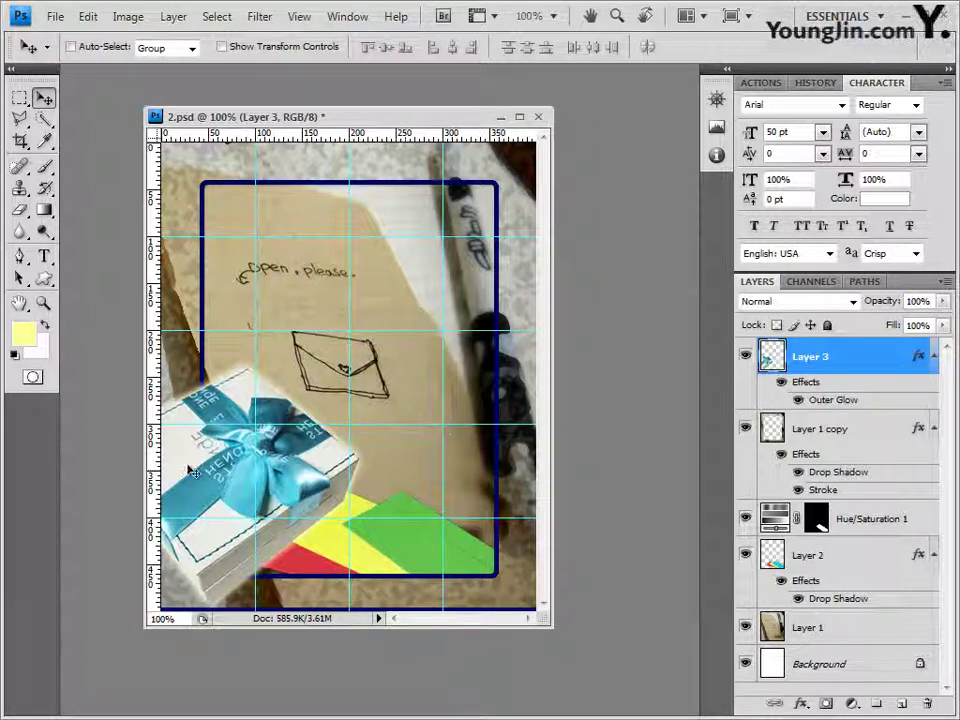
- Add the text "사랑의 마음을 글에 담아" across the upper part of the canvas in white 돋움 at 32 pt
{"action": "left_click", "coordinate": [45, 258]}
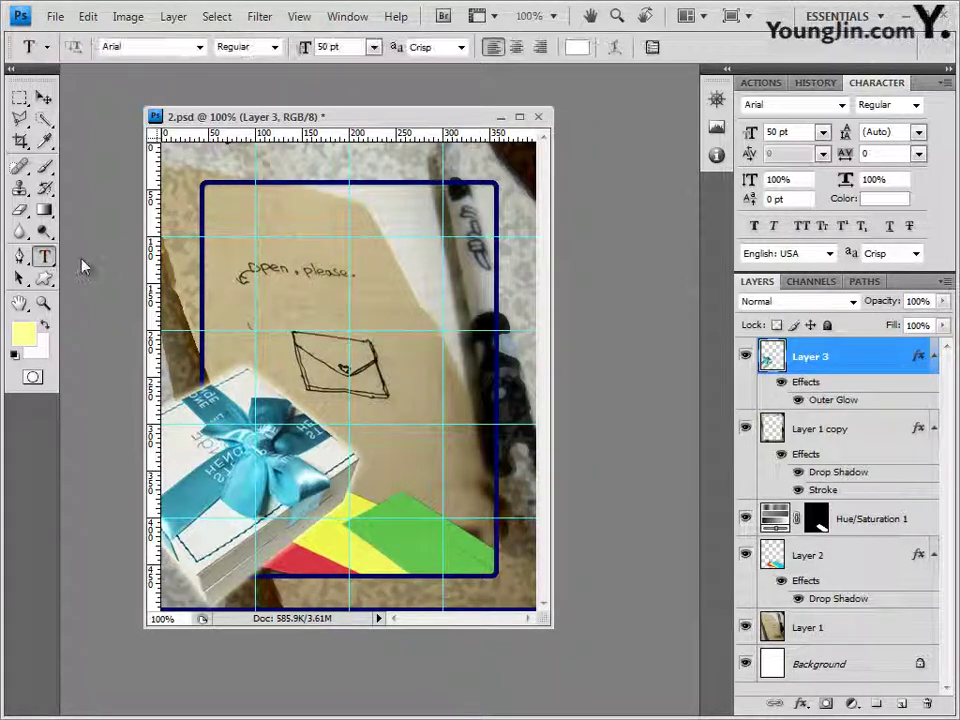
{"action": "left_click", "coordinate": [193, 238]}
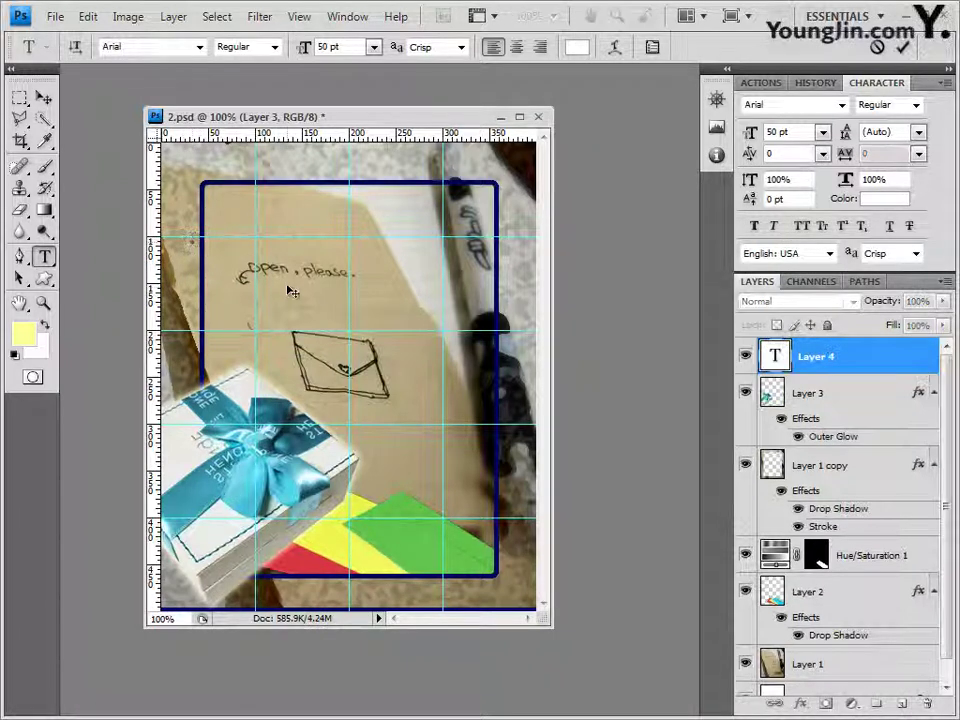
{"action": "left_click", "coordinate": [201, 48]}
{"action": "left_click_drag", "start_coordinate": [396, 321], "coordinate": [392, 150]}
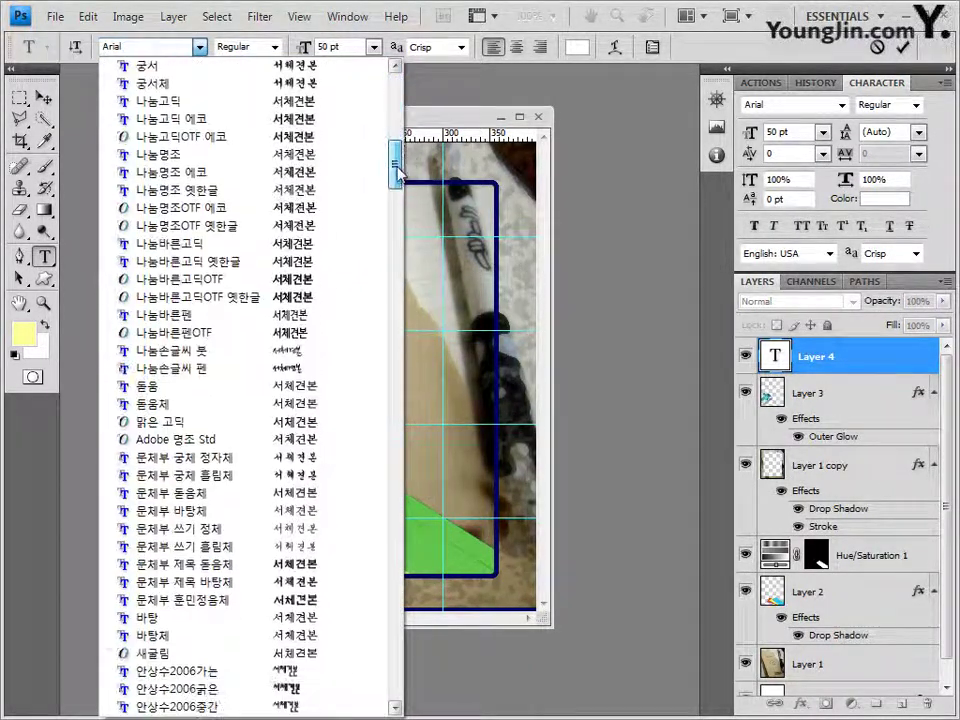
{"action": "left_click", "coordinate": [182, 370]}
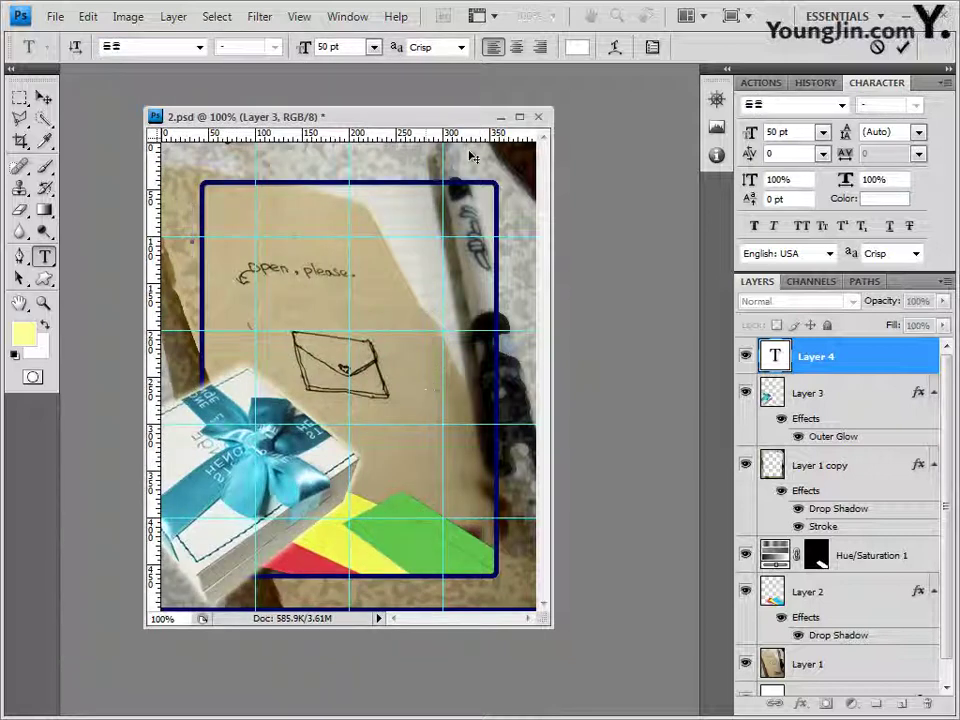
{"action": "key", "text": "Tab"}
{"action": "type", "text": "3"}
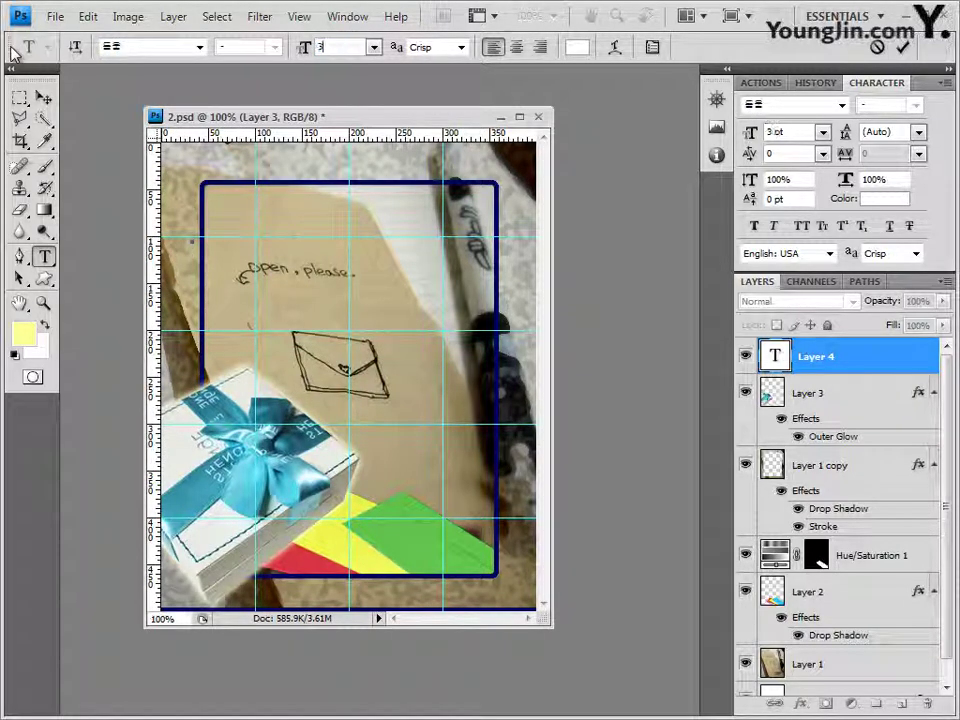
{"action": "left_click", "coordinate": [577, 47]}
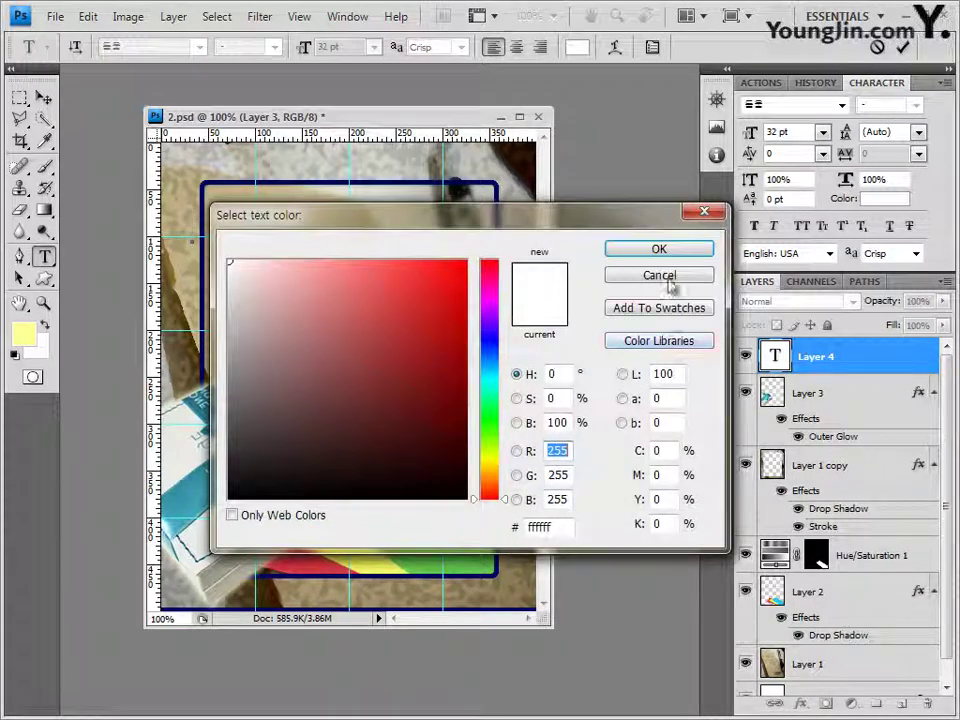
{"action": "left_click", "coordinate": [666, 249]}
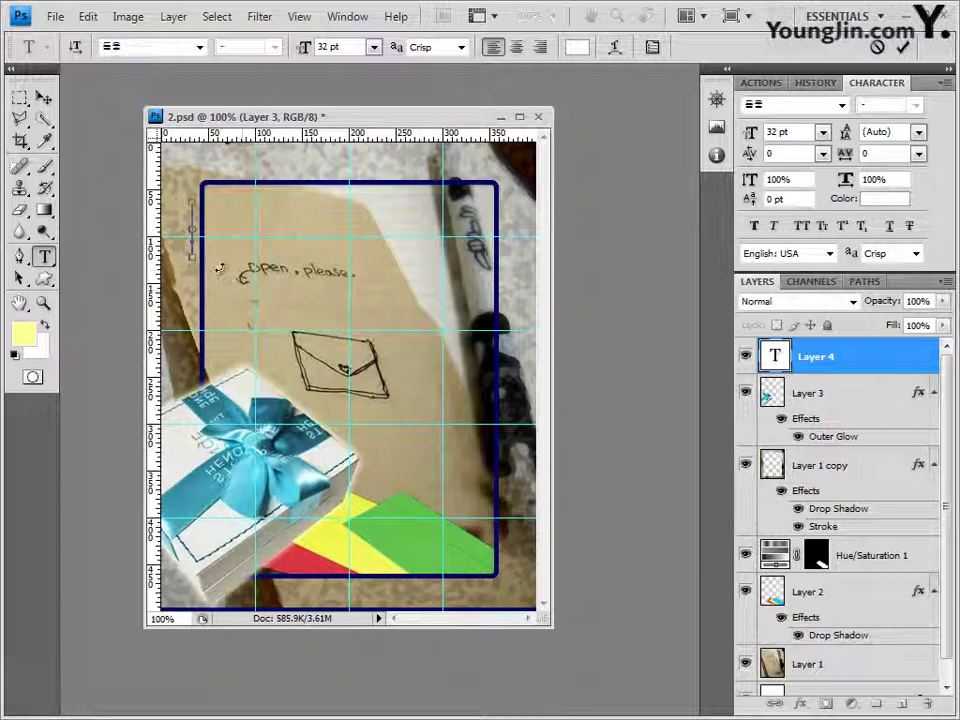
{"action": "type", "text": "사랑의 마음을 글에 담아"}
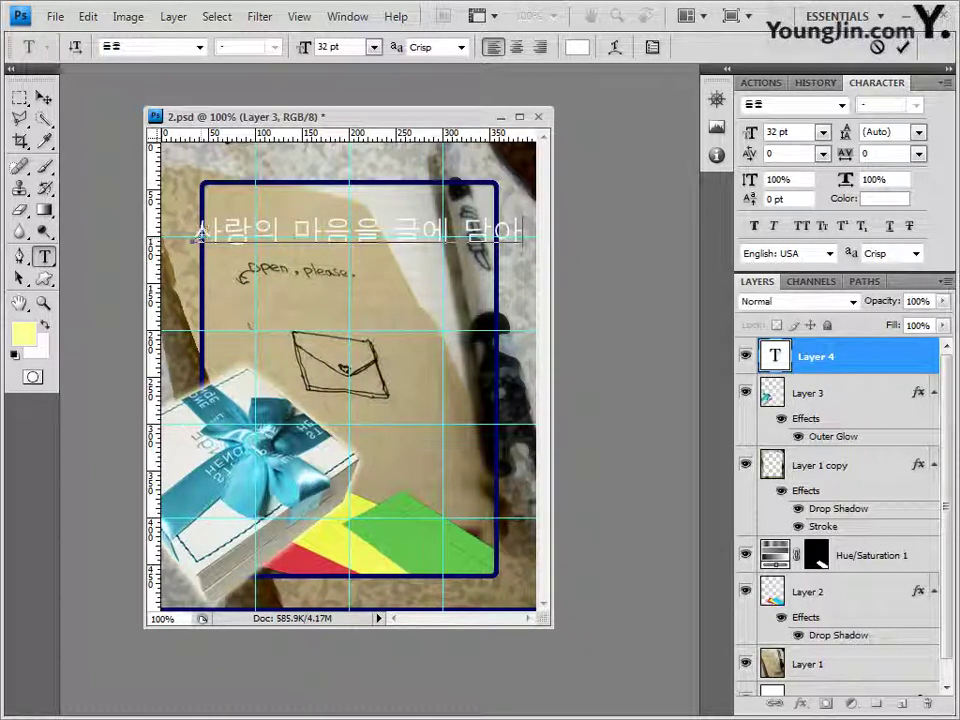
{"action": "left_click", "coordinate": [893, 360]}
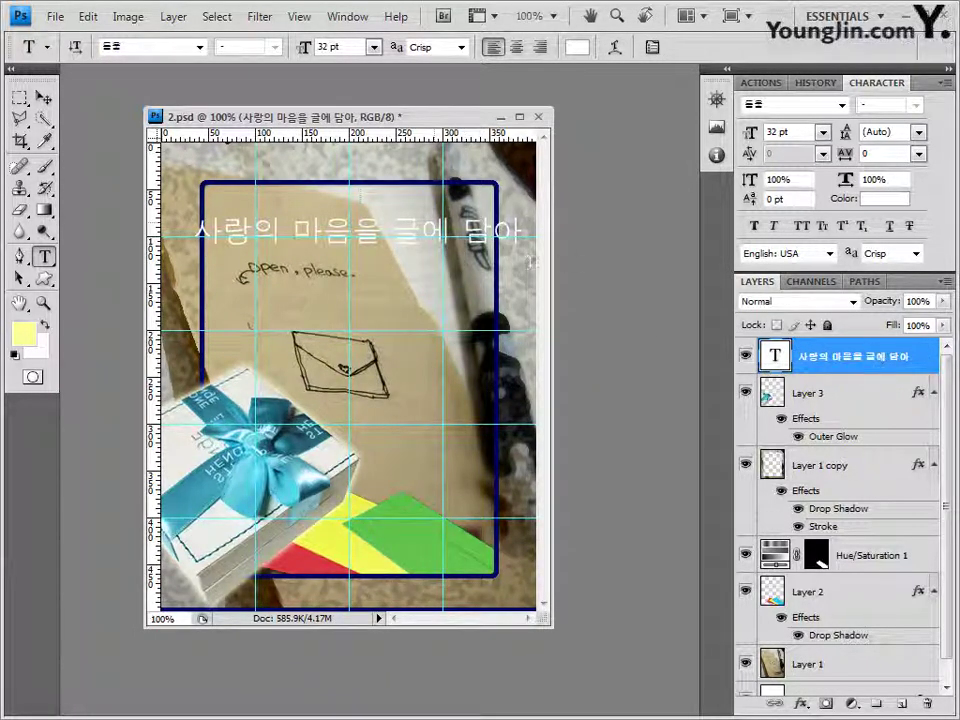
- Add an outside Stroke of 2 px in colour #ff0099 to the "사랑의 마음을 글에 담아" text layer
{"action": "left_click", "coordinate": [801, 706]}
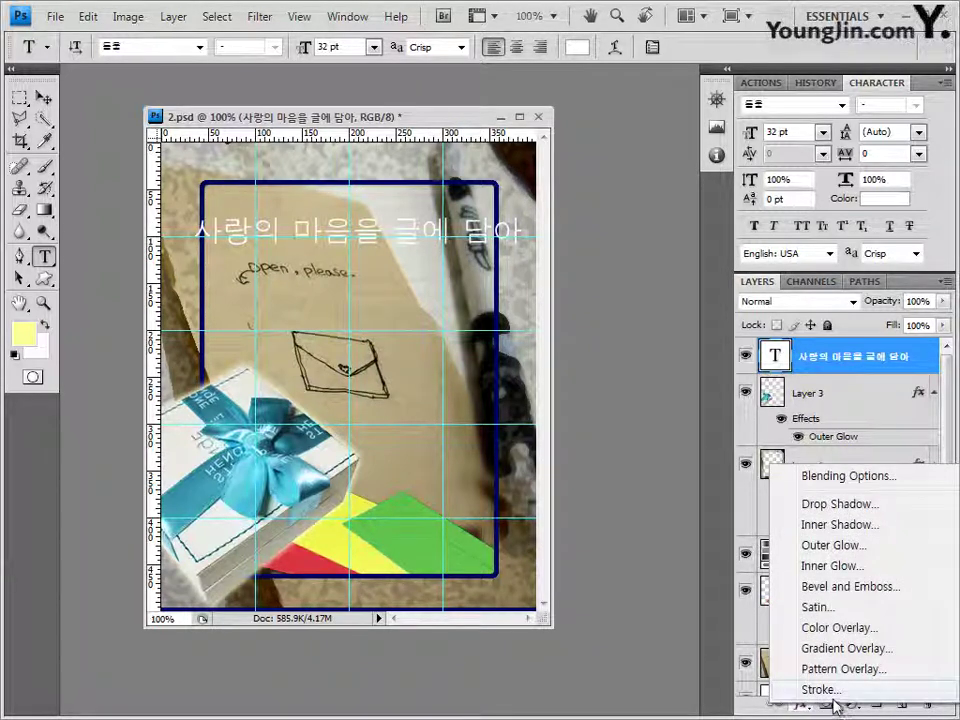
{"action": "left_click", "coordinate": [806, 690]}
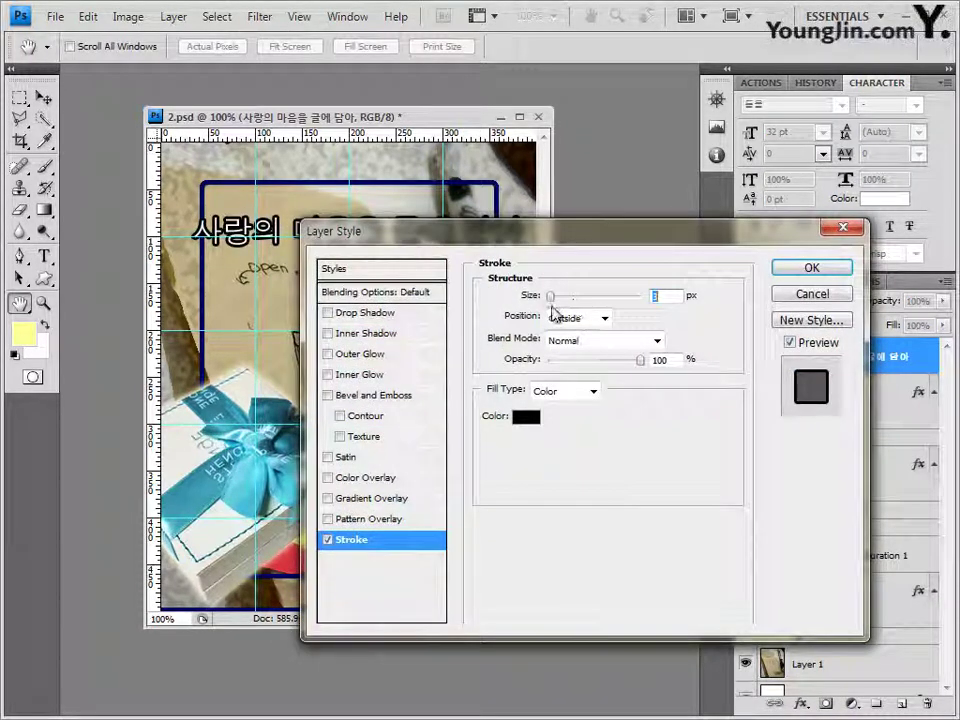
{"action": "type", "text": "2"}
{"action": "left_click", "coordinate": [543, 418]}
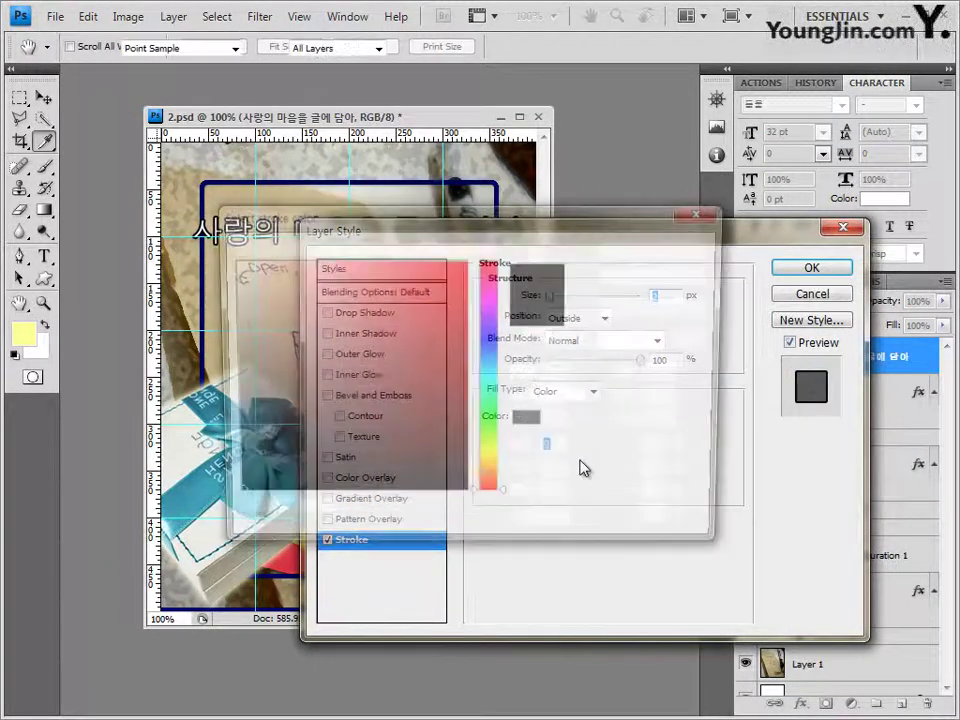
{"action": "double_click", "coordinate": [550, 527]}
{"action": "type", "text": "ff0099"}
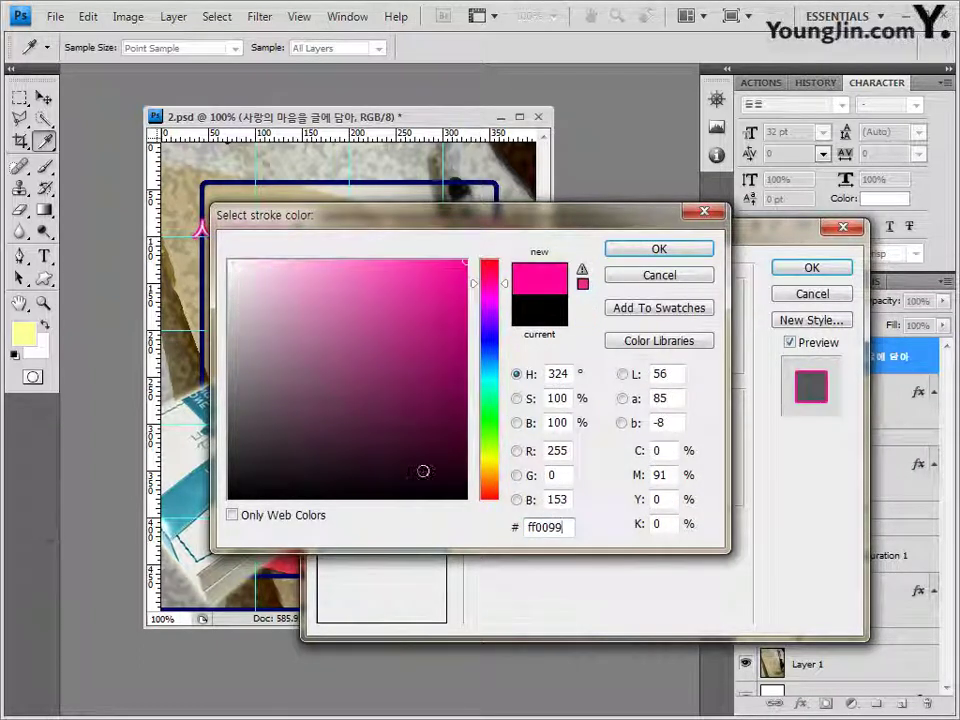
{"action": "left_click", "coordinate": [659, 248]}
{"action": "left_click", "coordinate": [810, 270]}
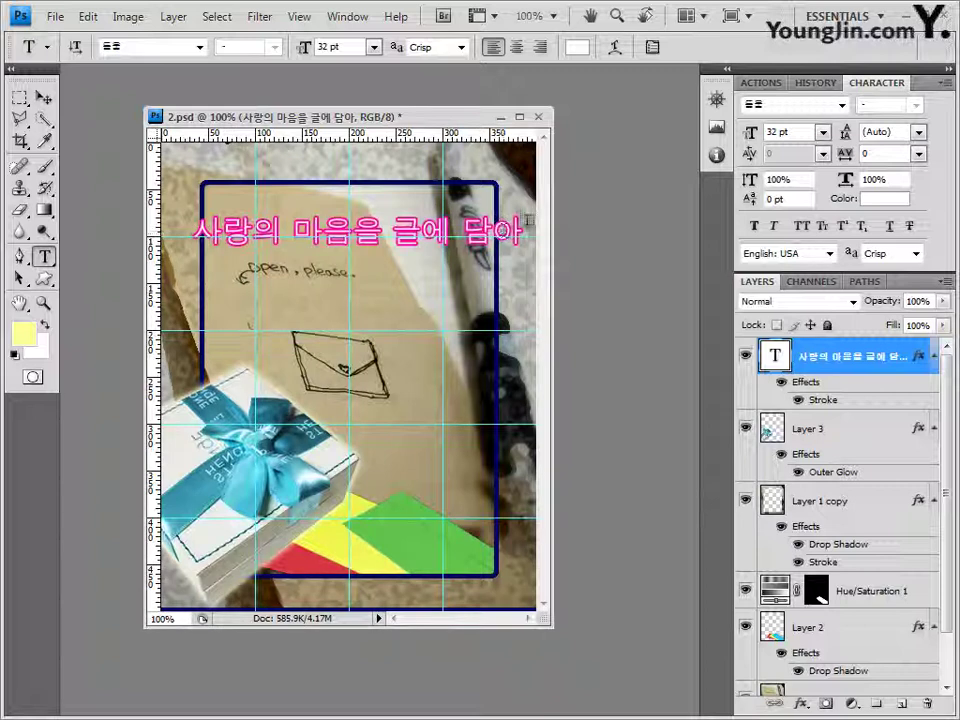
- Warp the text with the horizontal Flag style at +80% bend and move it slightly up and to the left
{"action": "left_click", "coordinate": [619, 50]}
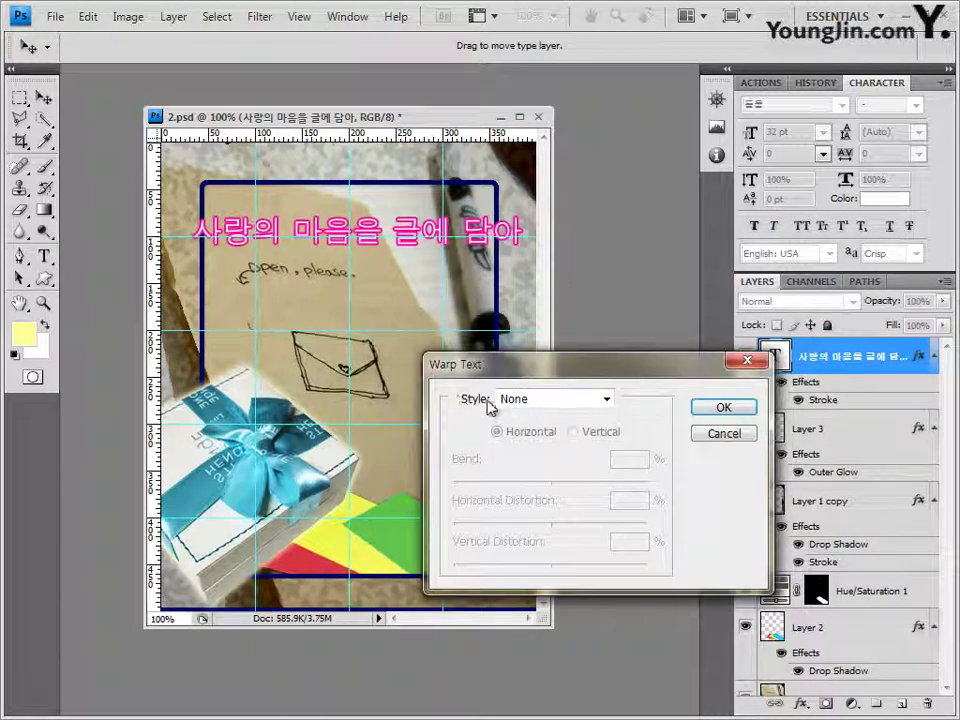
{"action": "left_click", "coordinate": [500, 399]}
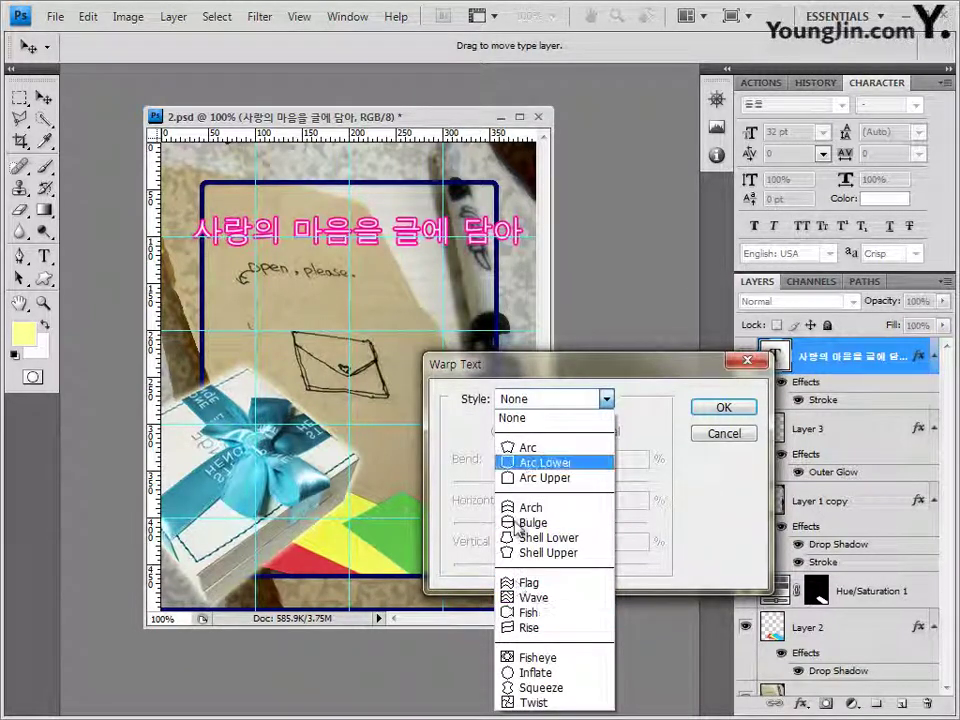
{"action": "left_click", "coordinate": [535, 583]}
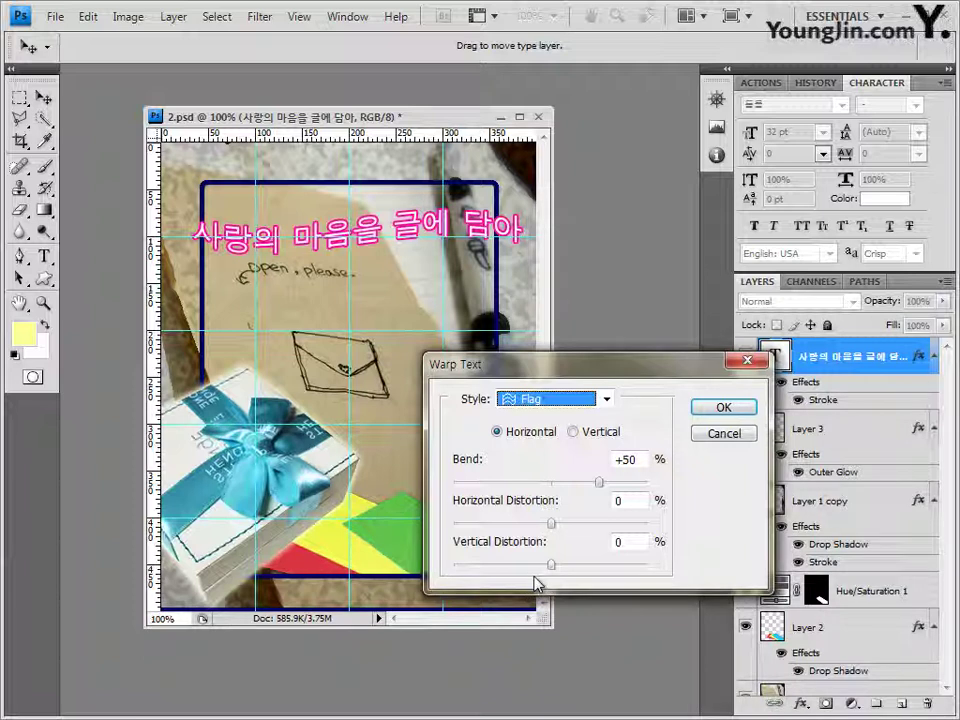
{"action": "left_click_drag", "start_coordinate": [641, 459], "coordinate": [626, 459]}
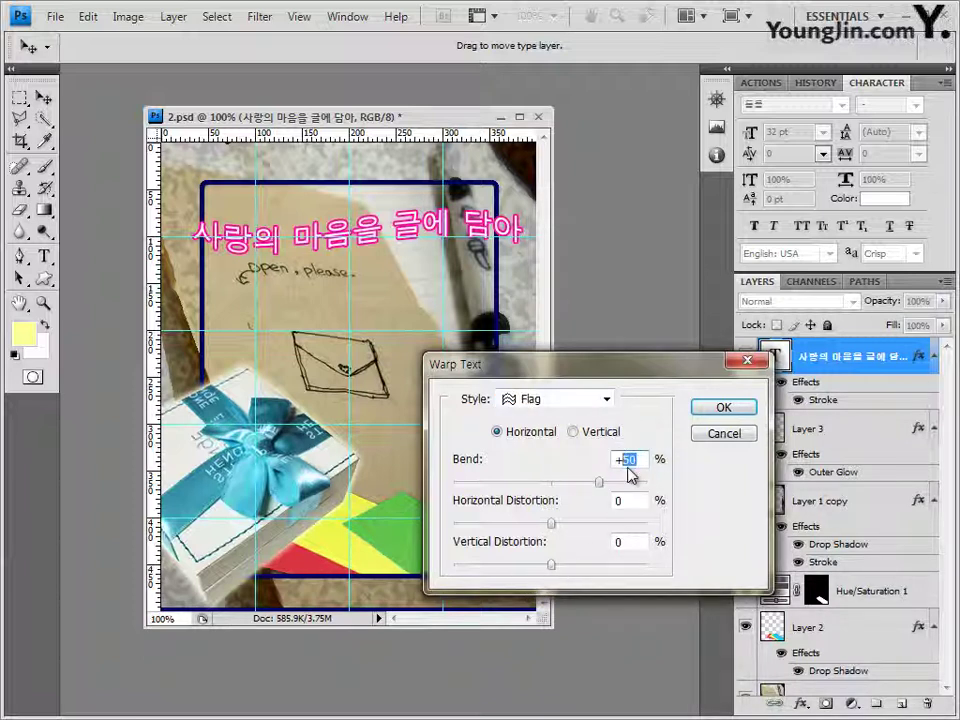
{"action": "type", "text": "80"}
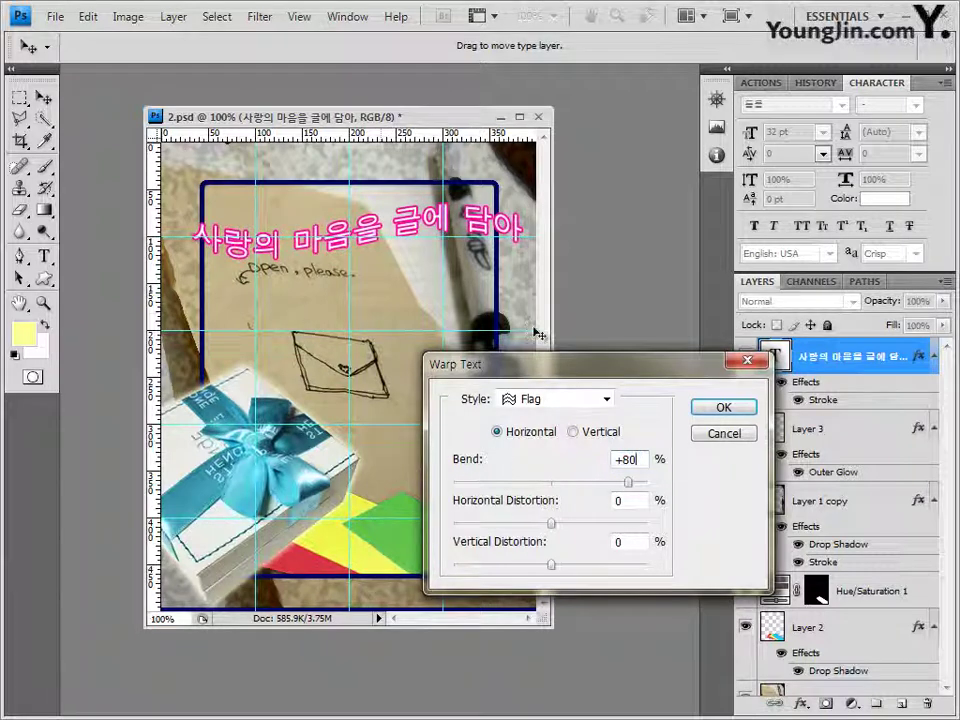
{"action": "left_click", "coordinate": [724, 408]}
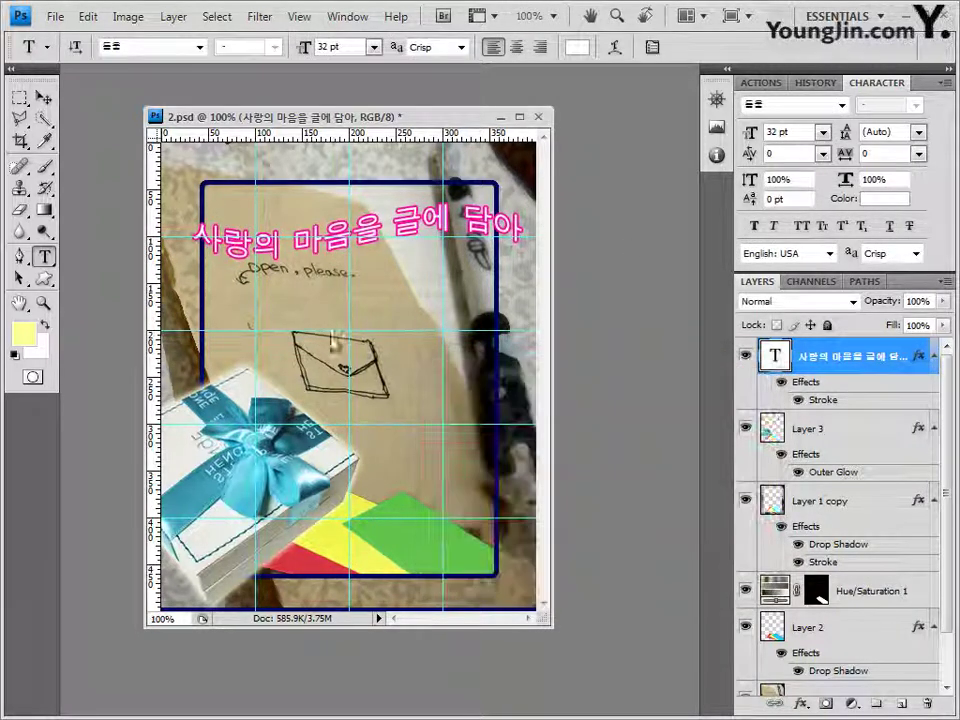
{"action": "left_click", "coordinate": [44, 99]}
{"action": "mouse_move", "coordinate": [316, 250]}
{"action": "left_mouse_down"}
{"action": "mouse_move", "coordinate": [302, 231]}
{"action": "mouse_move", "coordinate": [311, 241]}
{"action": "left_mouse_up"}
- Save 2.psd and clear all guides from the document
{"action": "left_click", "coordinate": [62, 20]}
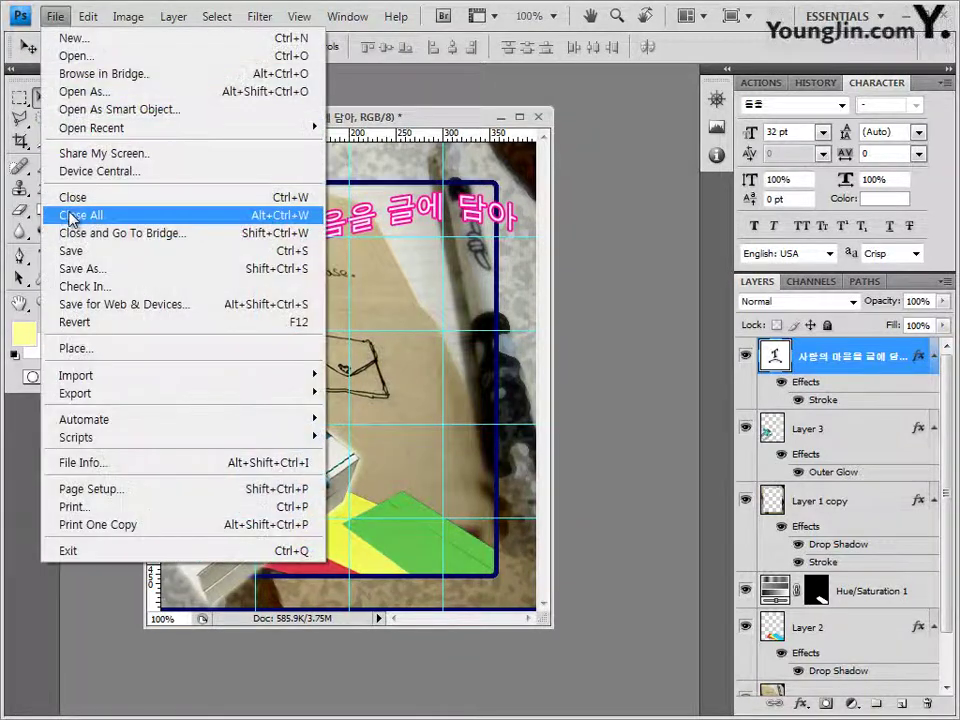
{"action": "left_click", "coordinate": [79, 251]}
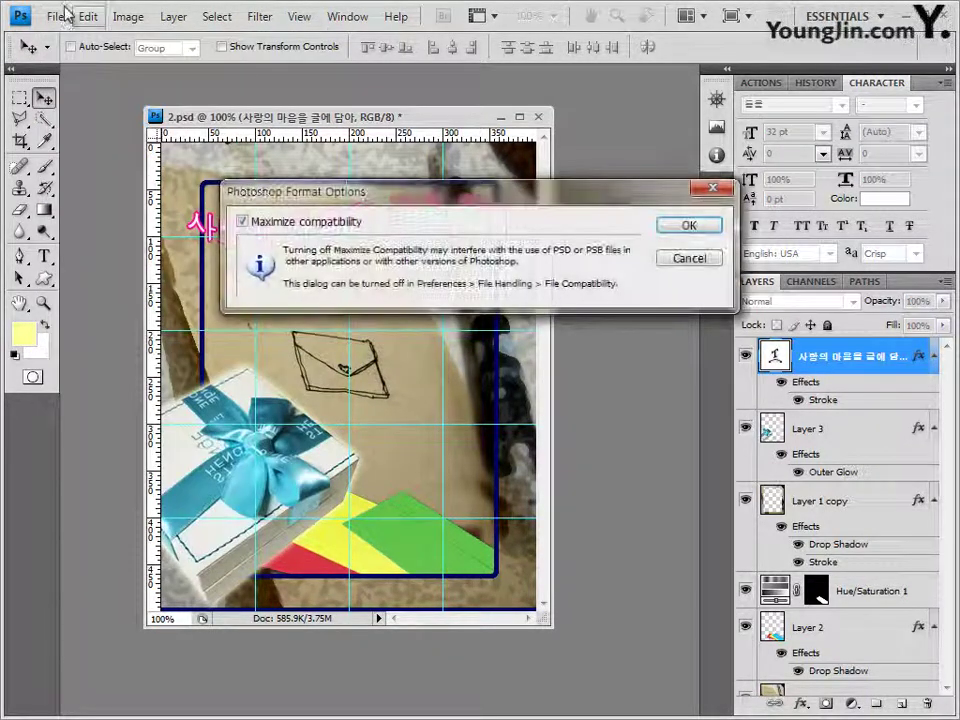
{"action": "left_click", "coordinate": [683, 255]}
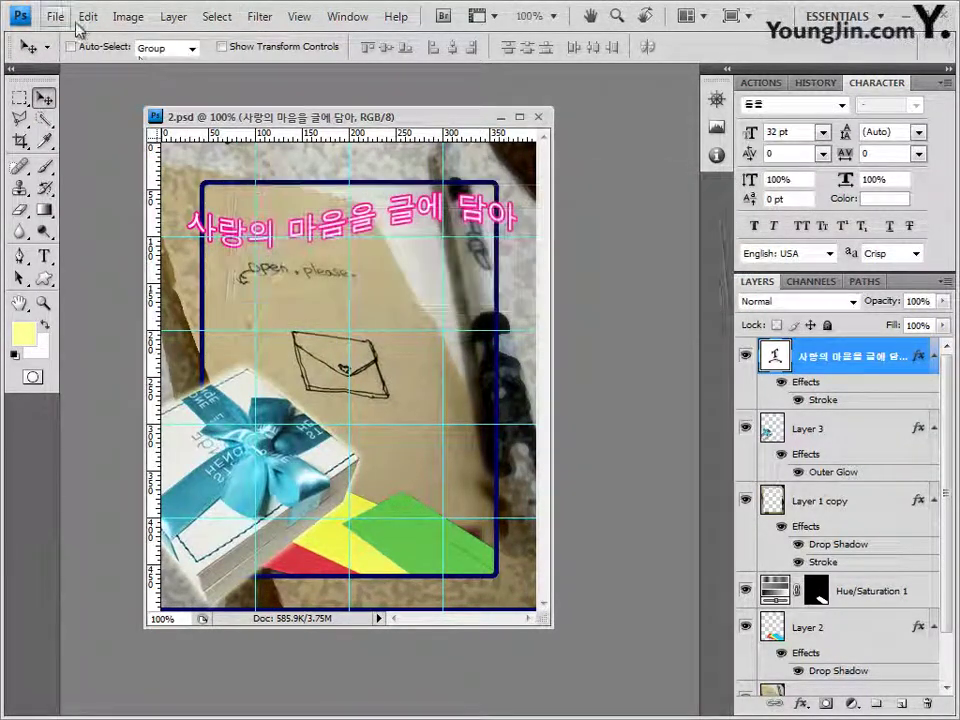
{"action": "left_click", "coordinate": [299, 16]}
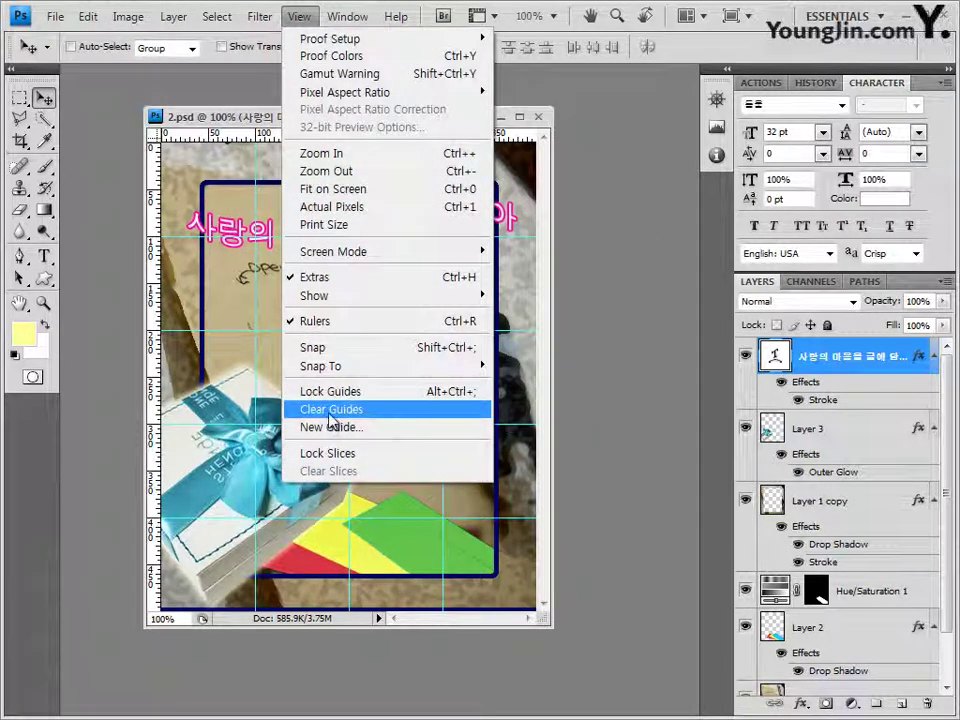
{"action": "left_click", "coordinate": [335, 418]}
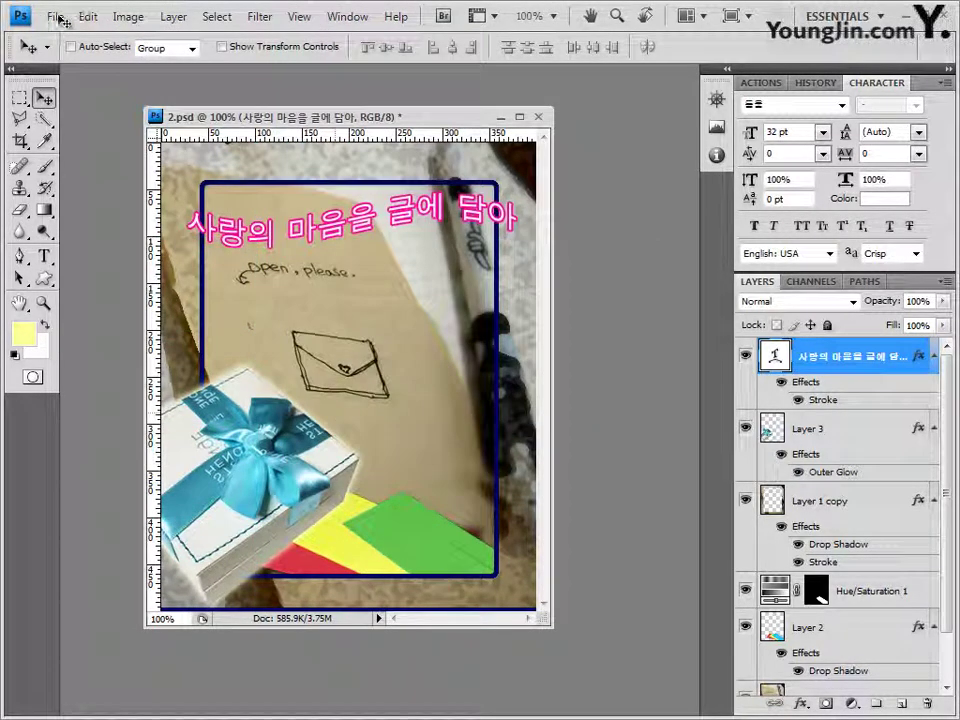
- Save a High-quality JPEG copy in the GTQ folder, basing its file name on the existing exam-number-and-name JPEG and changing the final number
{"action": "left_click", "coordinate": [62, 18]}
{"action": "mouse_move", "coordinate": [55, 16]}
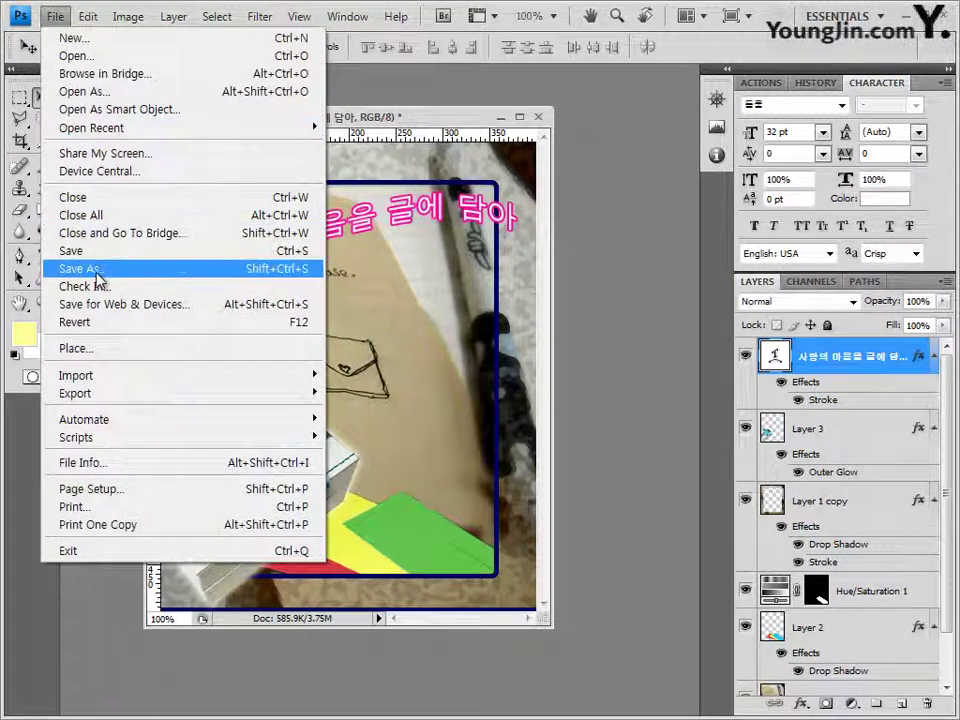
{"action": "left_click", "coordinate": [94, 272]}
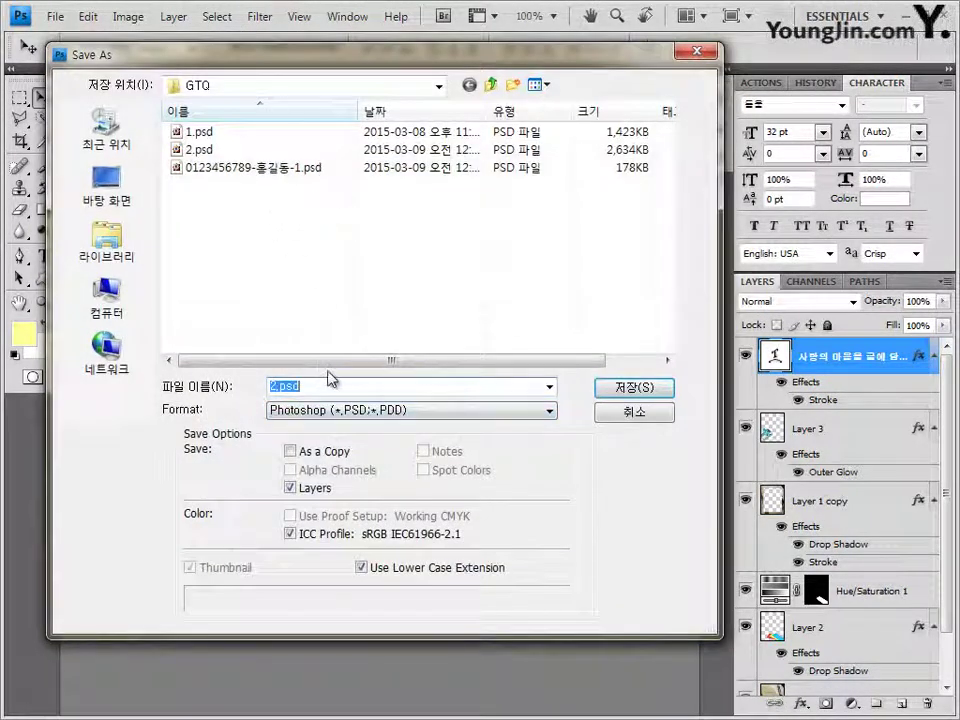
{"action": "left_click", "coordinate": [330, 410]}
{"action": "left_click", "coordinate": [310, 516]}
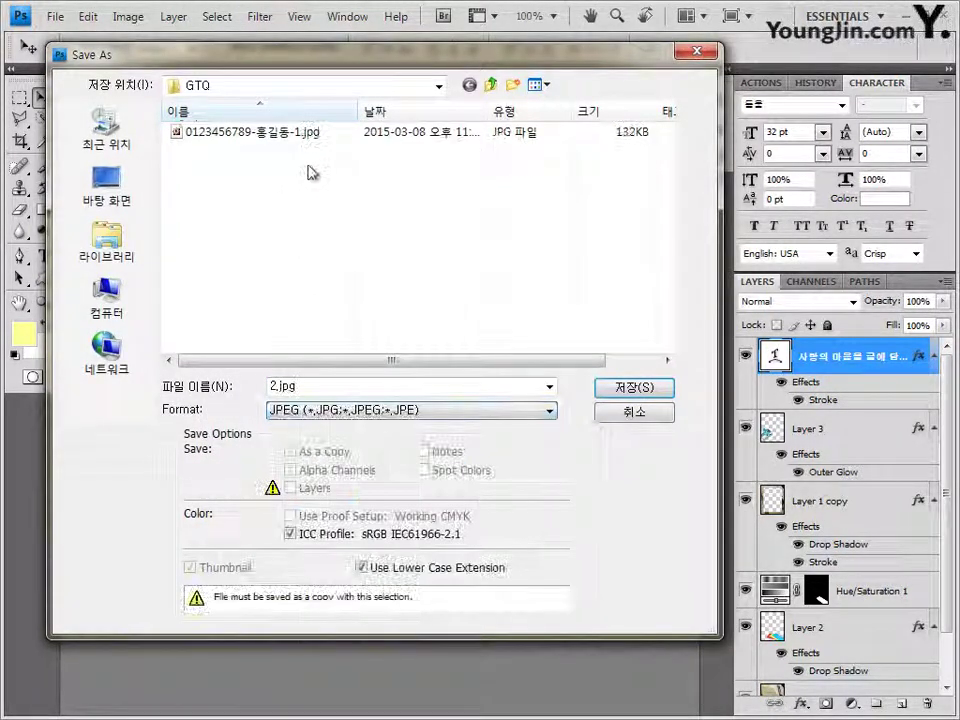
{"action": "left_click", "coordinate": [300, 131]}
{"action": "left_click", "coordinate": [372, 386]}
{"action": "left_click", "coordinate": [373, 385]}
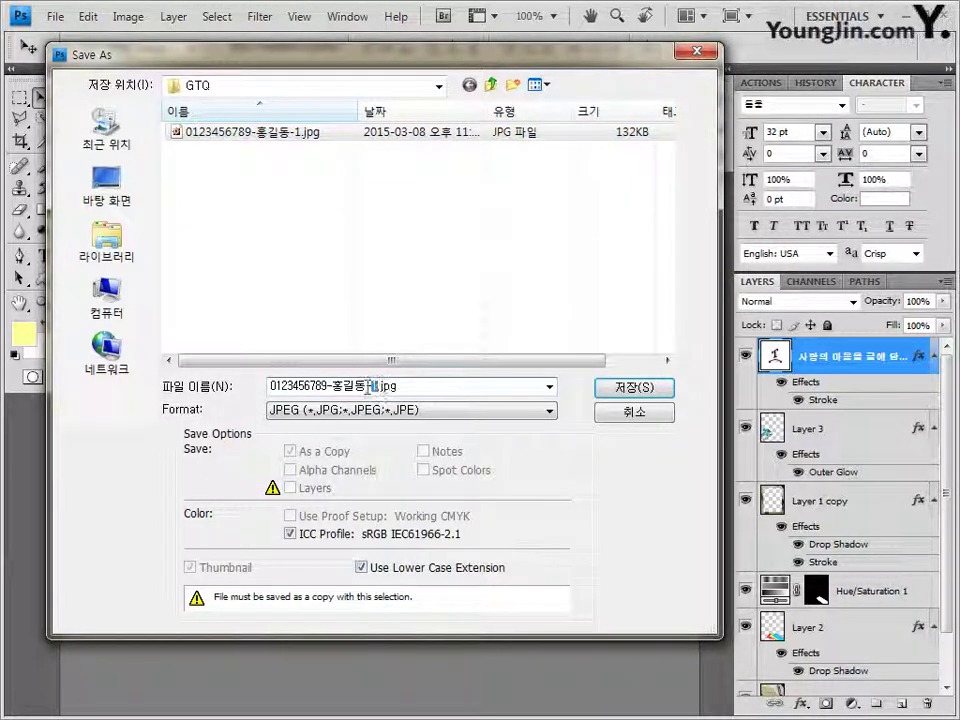
{"action": "key", "text": "Return"}
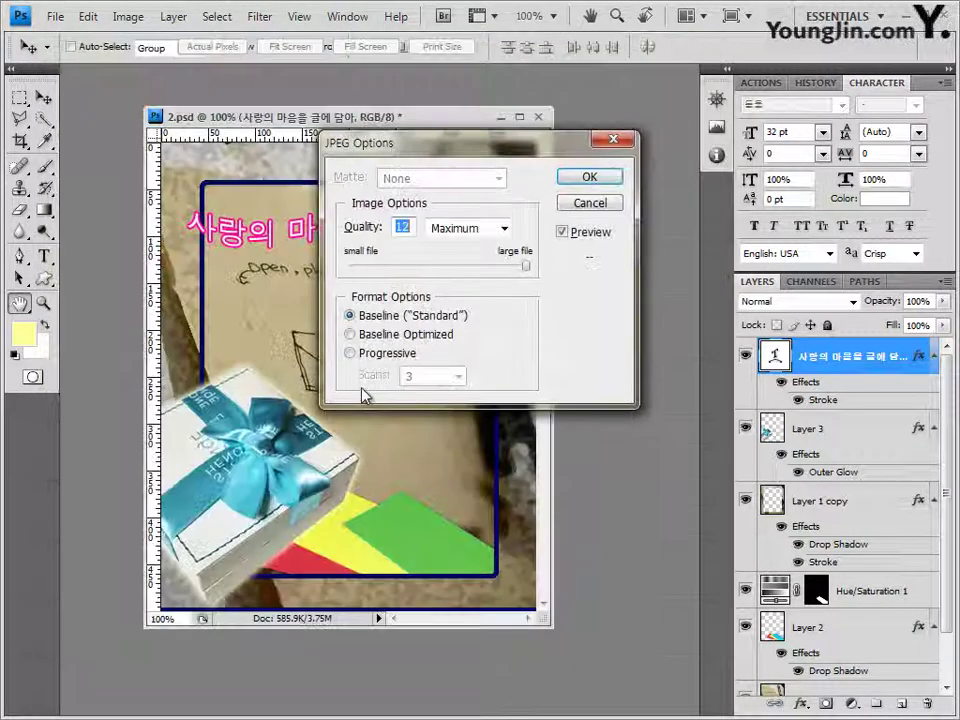
{"action": "left_click", "coordinate": [463, 265]}
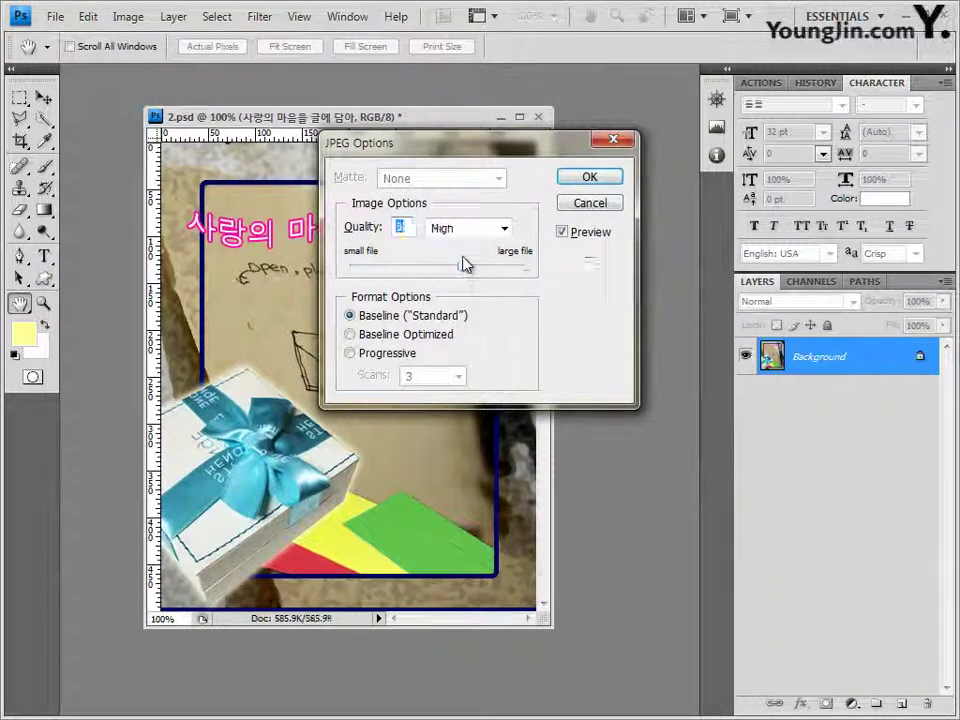
{"action": "left_click", "coordinate": [600, 179]}
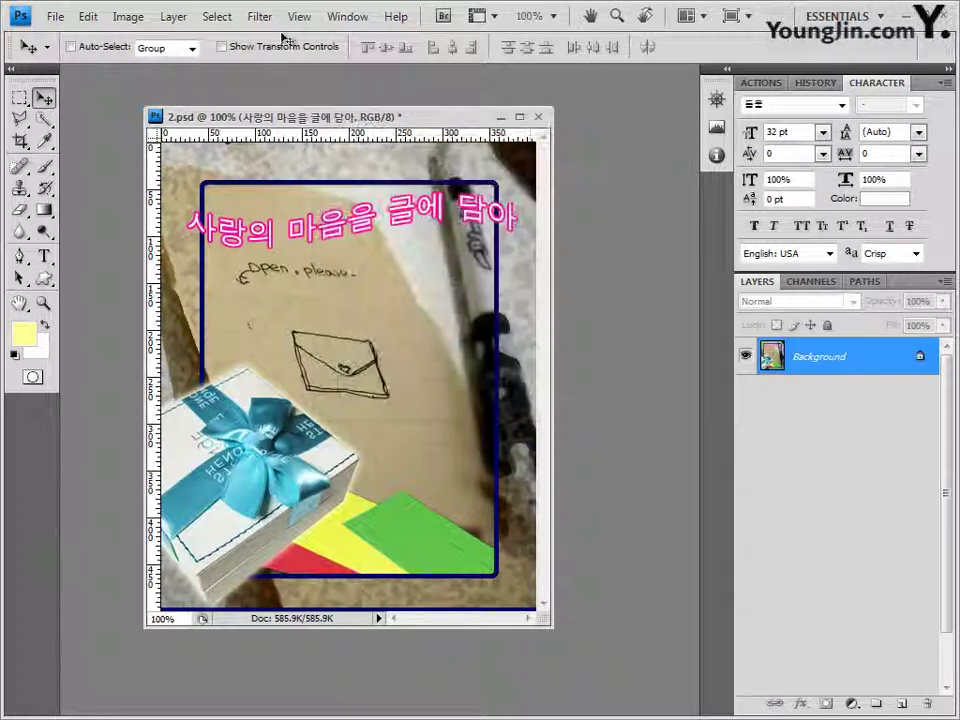
- Resize the image to 40 x 50 pixels with proportions constrained
{"action": "left_click", "coordinate": [128, 17]}
{"action": "left_click", "coordinate": [160, 152]}
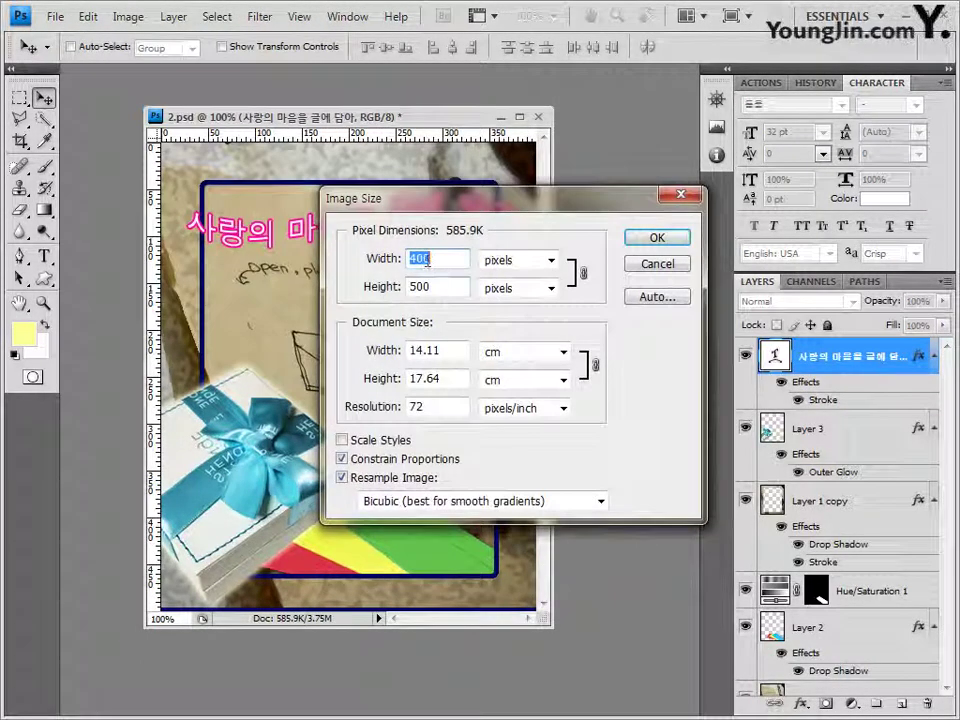
{"action": "left_click_drag", "start_coordinate": [424, 259], "coordinate": [431, 259]}
{"action": "key", "text": "BackSpace"}
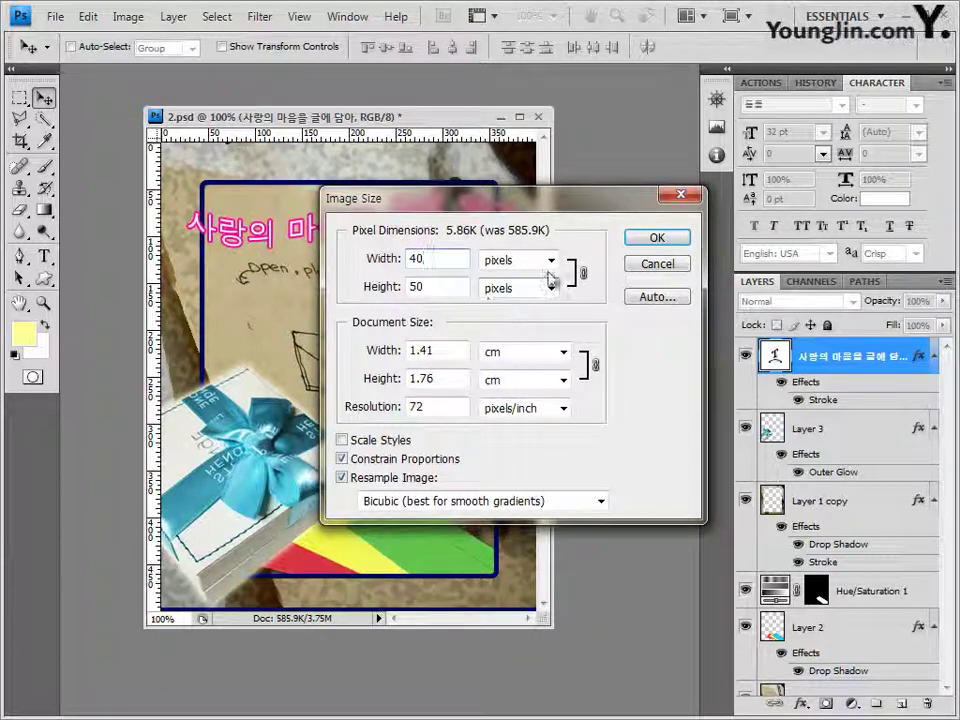
{"action": "left_click", "coordinate": [657, 238]}
- Save a PSD copy in the GTQ folder, reusing the existing exam-number-and-name PSD file name with final number 2, and close it
{"action": "left_click", "coordinate": [55, 20]}
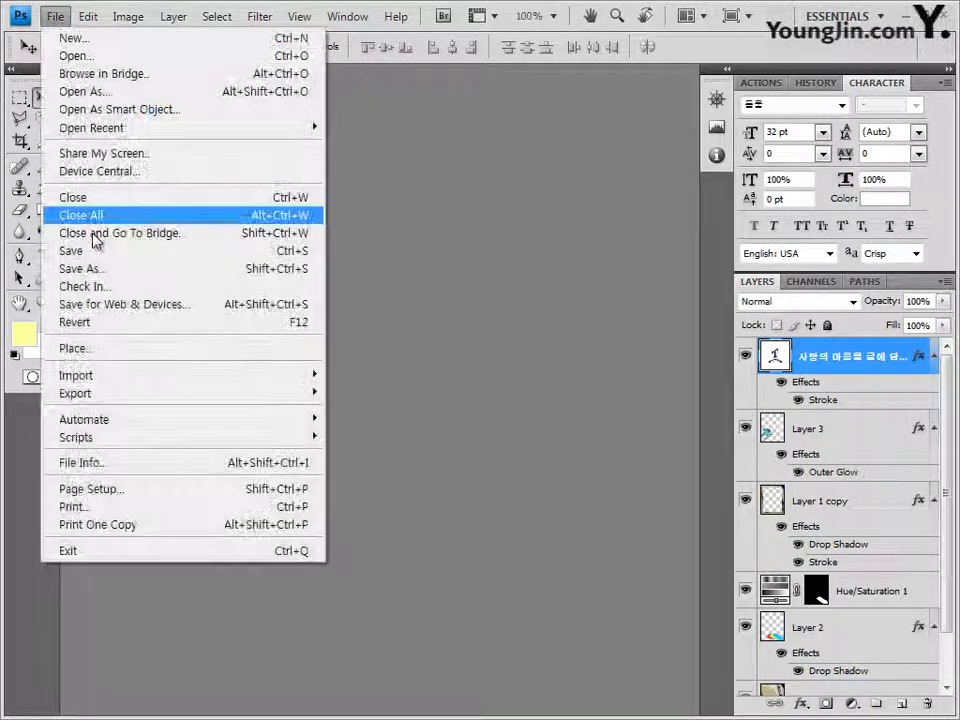
{"action": "left_click", "coordinate": [118, 269]}
{"action": "left_click", "coordinate": [418, 412]}
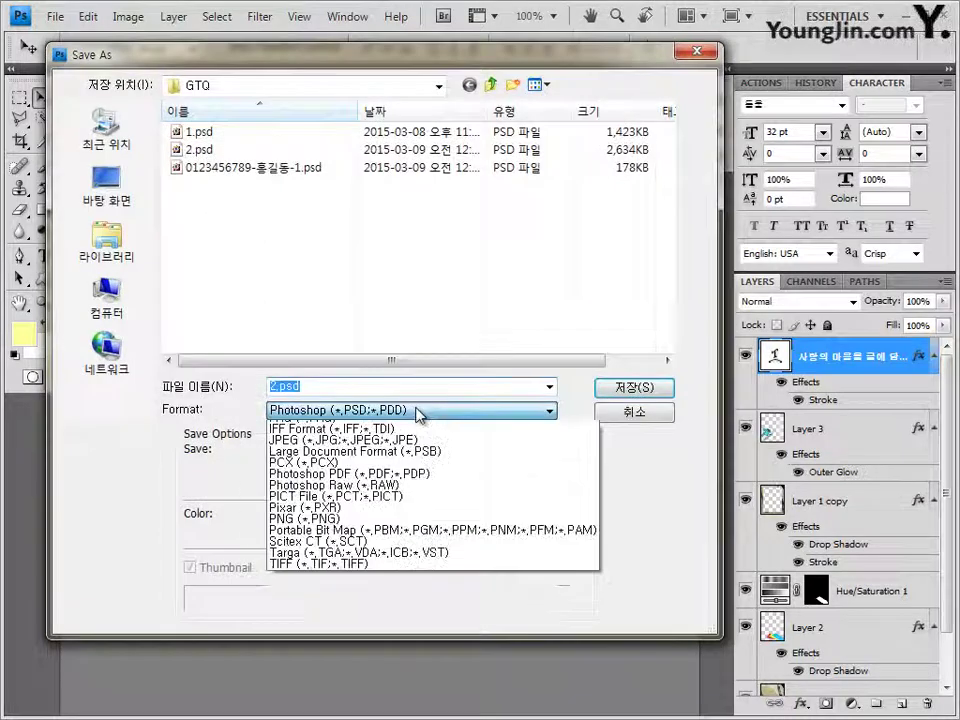
{"action": "left_click", "coordinate": [418, 412]}
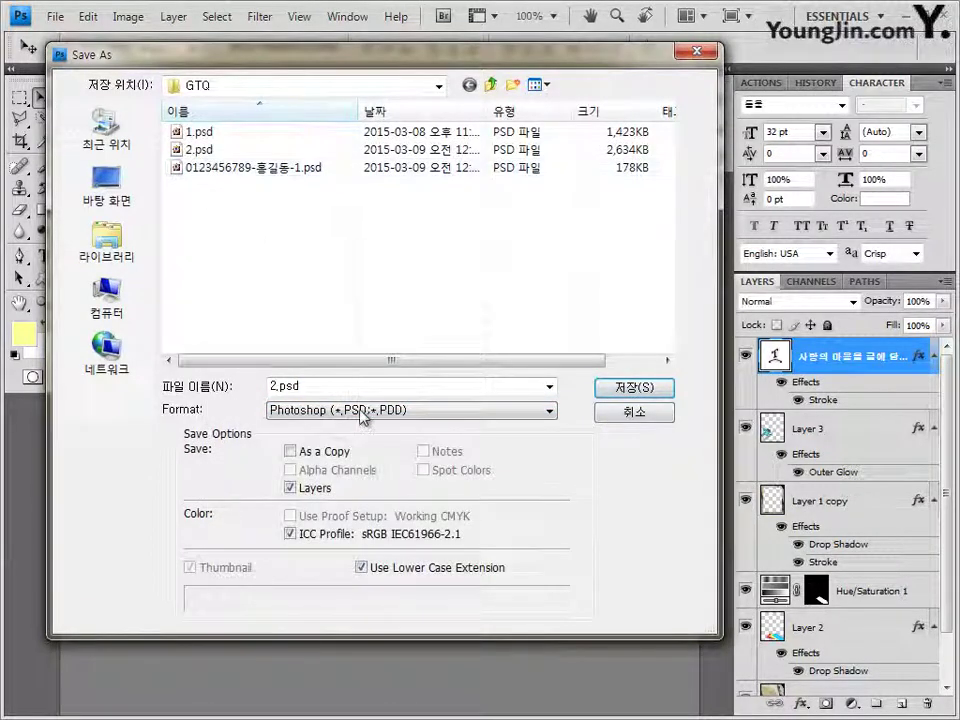
{"action": "left_click", "coordinate": [305, 167]}
{"action": "left_click", "coordinate": [383, 384]}
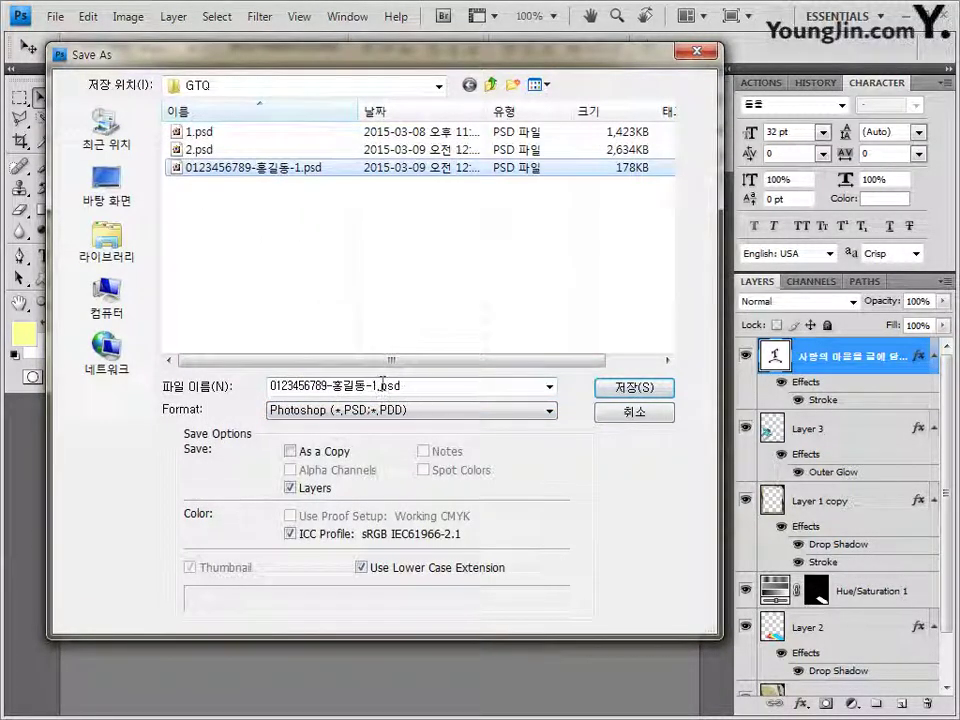
{"action": "left_click", "coordinate": [378, 384]}
{"action": "double_click", "coordinate": [378, 384]}
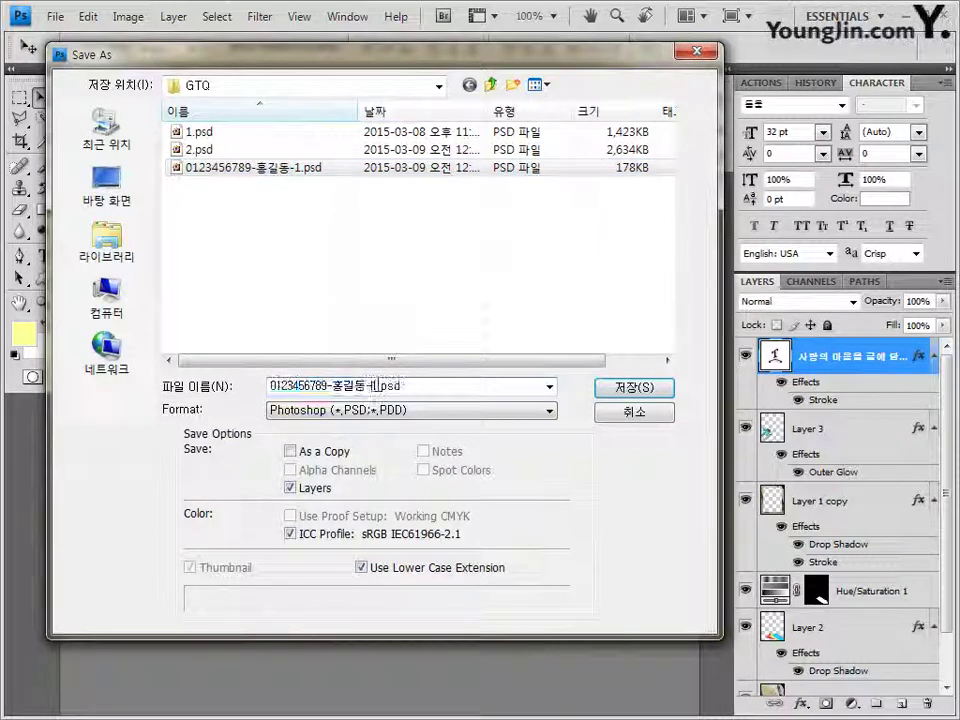
{"action": "type", "text": "2"}
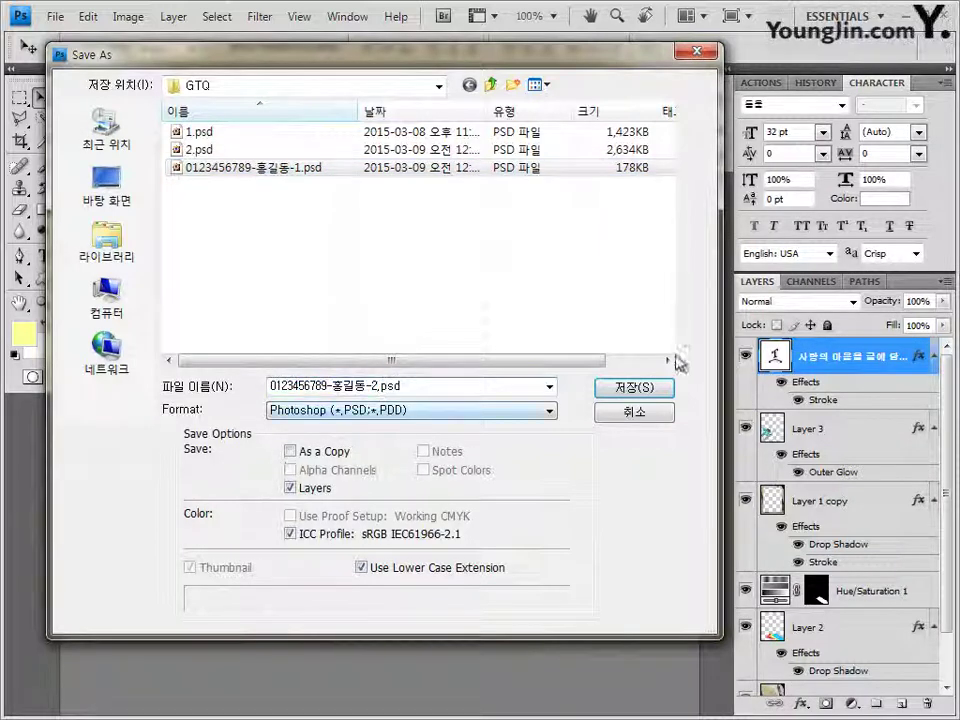
{"action": "left_click", "coordinate": [636, 387]}
{"action": "left_click", "coordinate": [708, 229]}
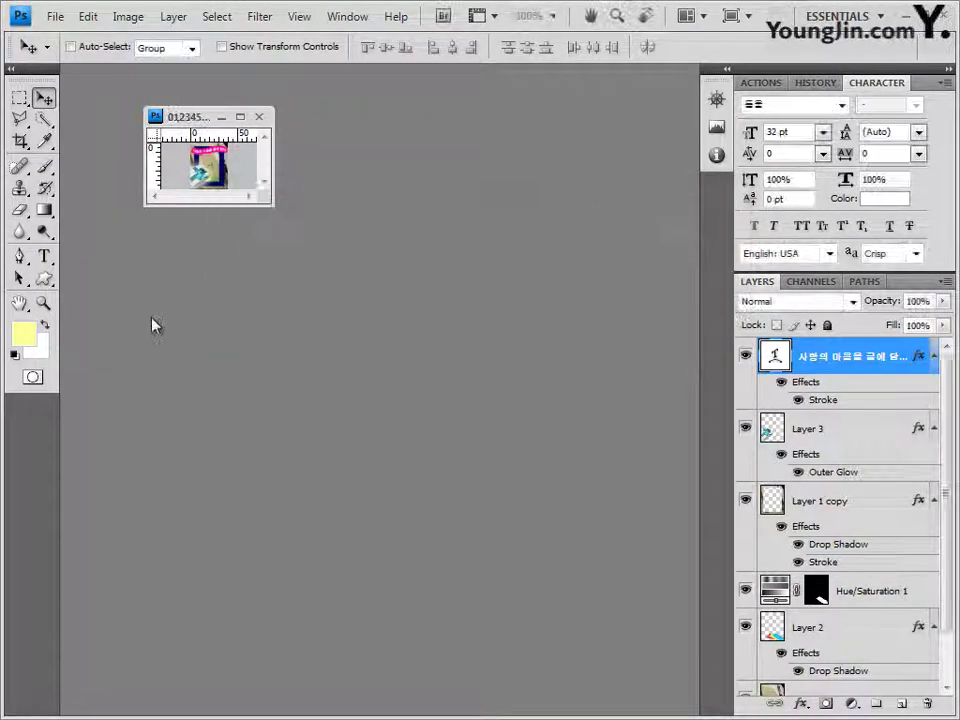
{"action": "key", "text": "ctrl+w"}
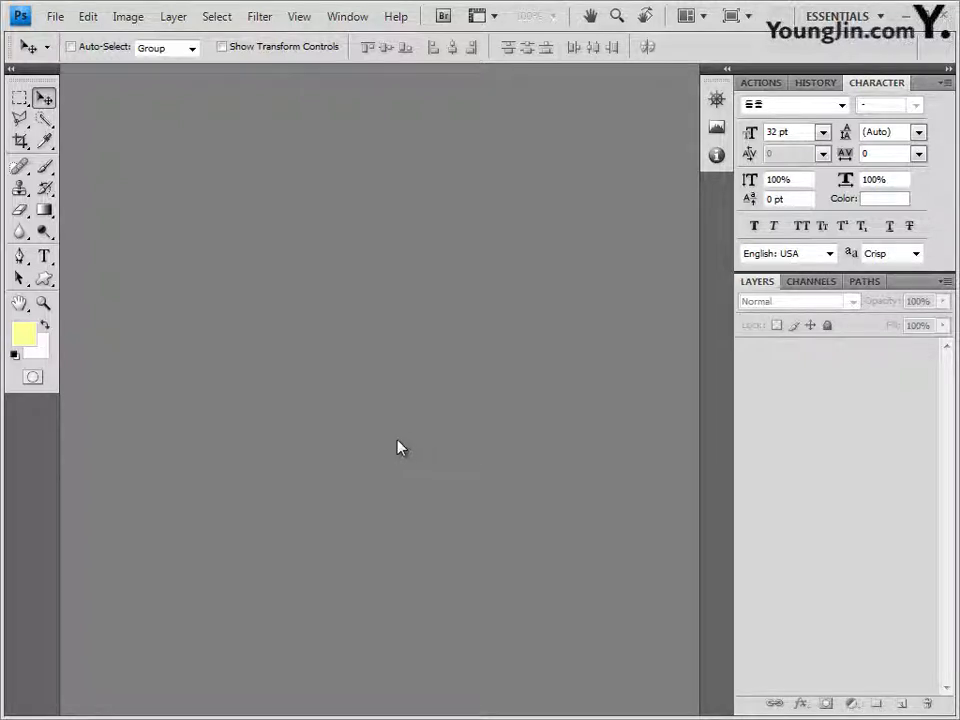
- Create a new 600 x 400 pixel RGB document at 72 pixels/inch with a white background and reposition its window
{"action": "key", "text": "ctrl+n"}
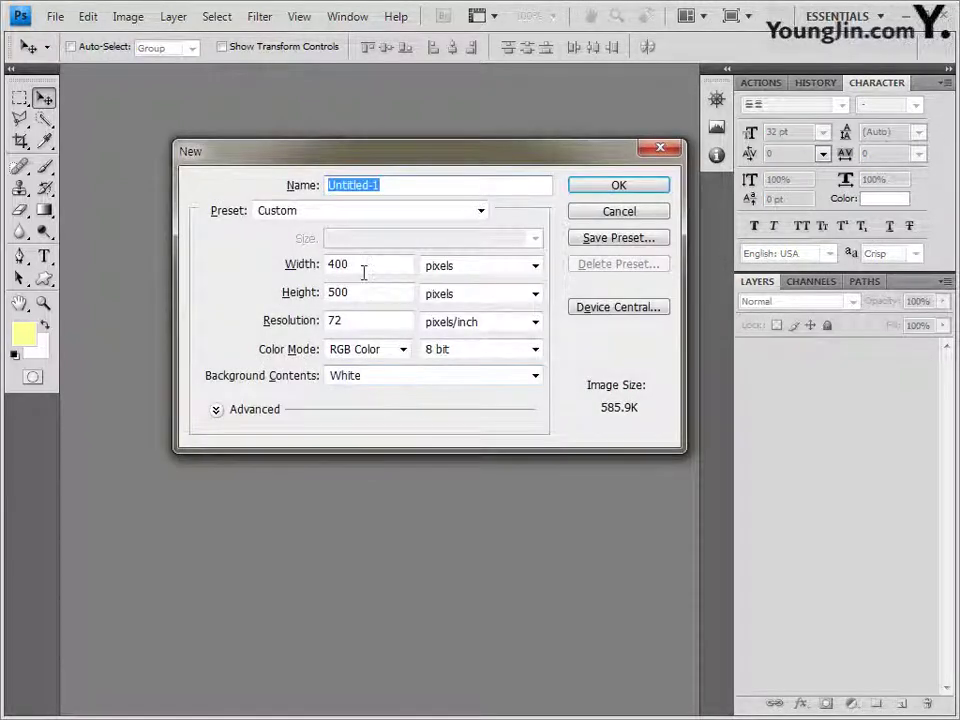
{"action": "left_click_drag", "start_coordinate": [364, 270], "coordinate": [247, 268]}
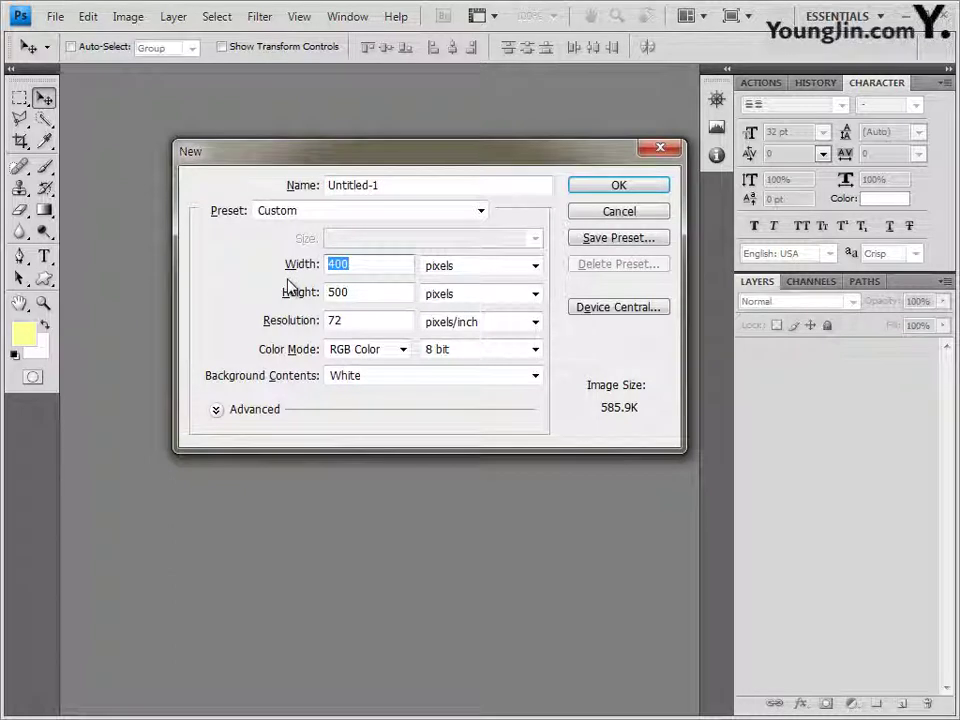
{"action": "type", "text": "600"}
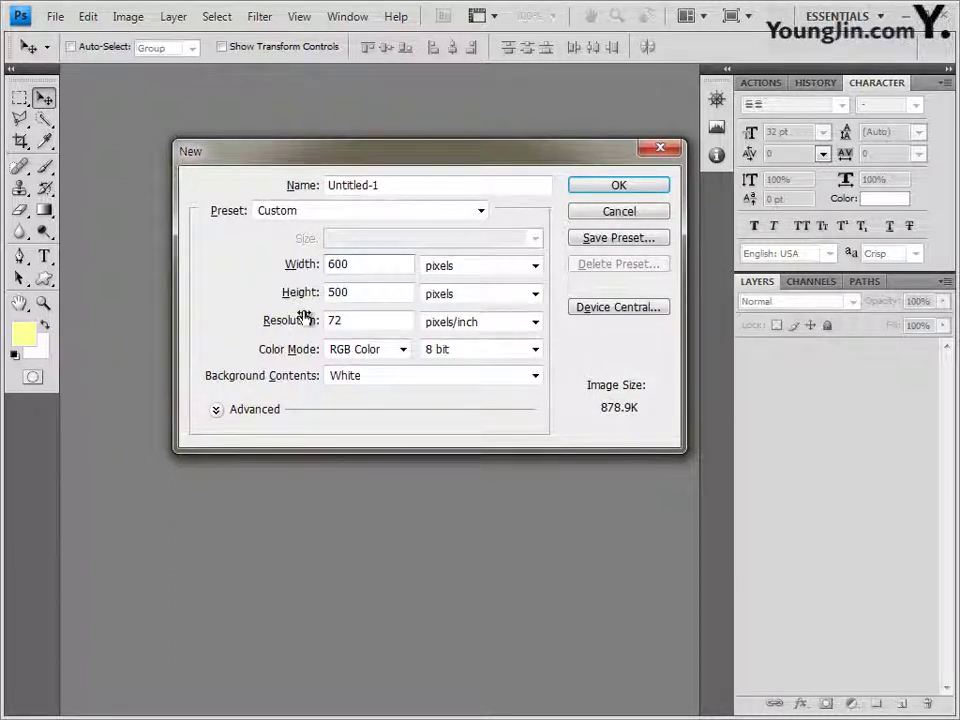
{"action": "key", "text": "Tab"}
{"action": "type", "text": "400"}
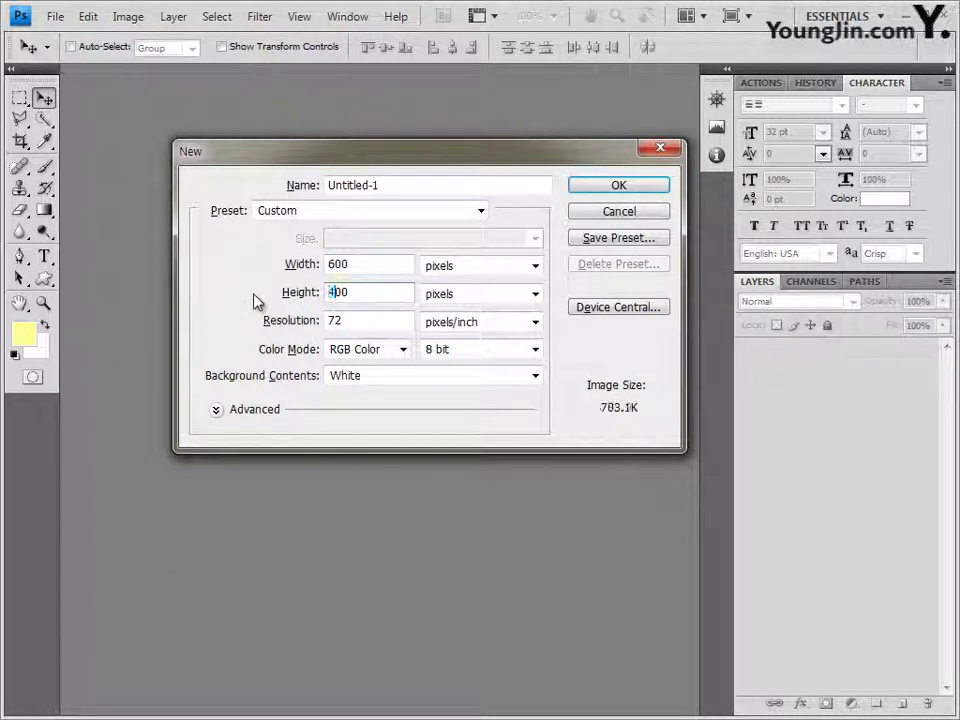
{"action": "left_click", "coordinate": [643, 185]}
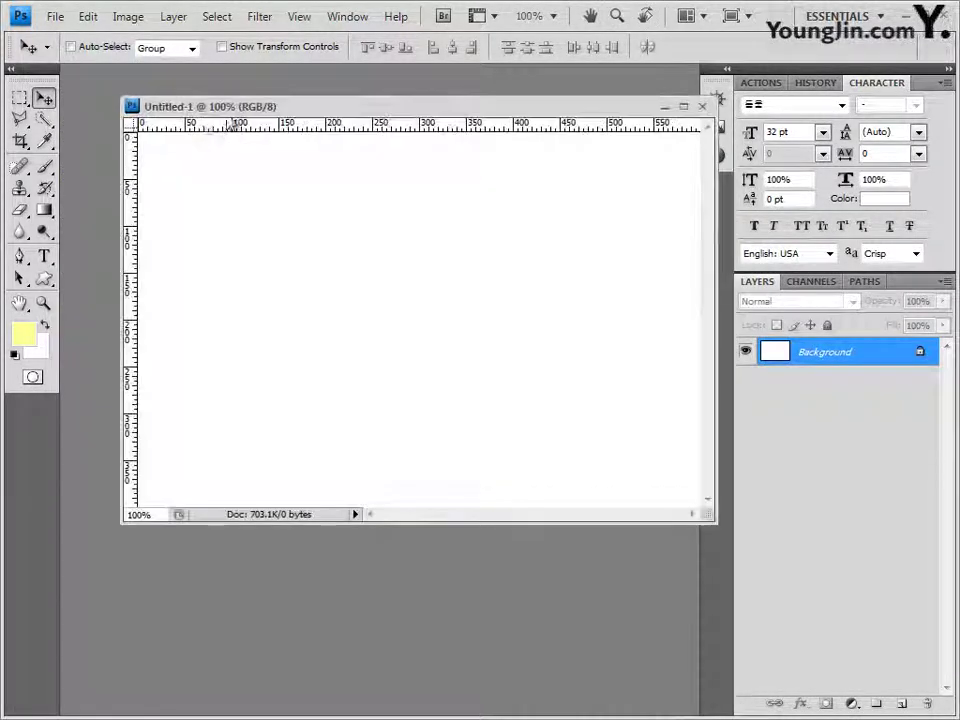
{"action": "left_click_drag", "start_coordinate": [229, 107], "coordinate": [176, 137]}
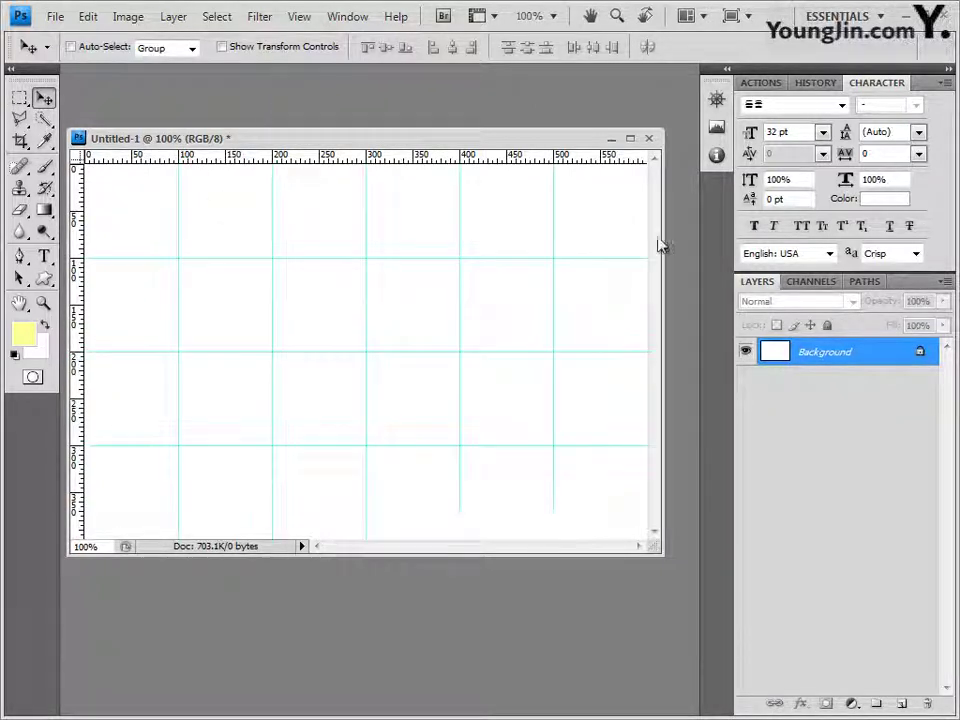
- Save the new document as 3 in Photoshop format in the GTQ folder
{"action": "left_click", "coordinate": [56, 17]}
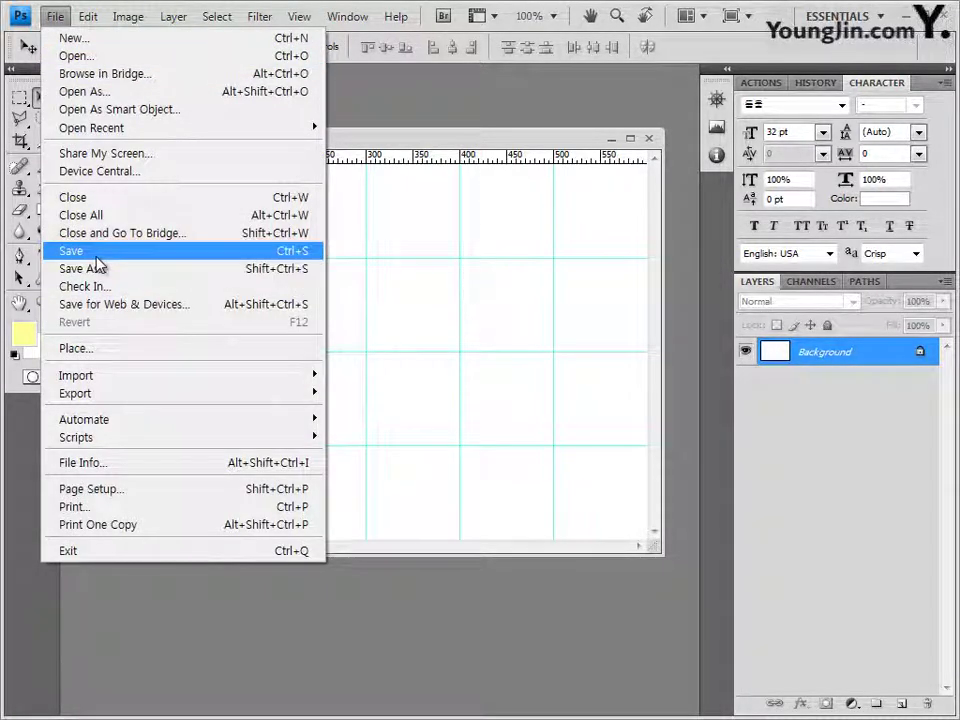
{"action": "left_click", "coordinate": [97, 258]}
{"action": "type", "text": "3"}
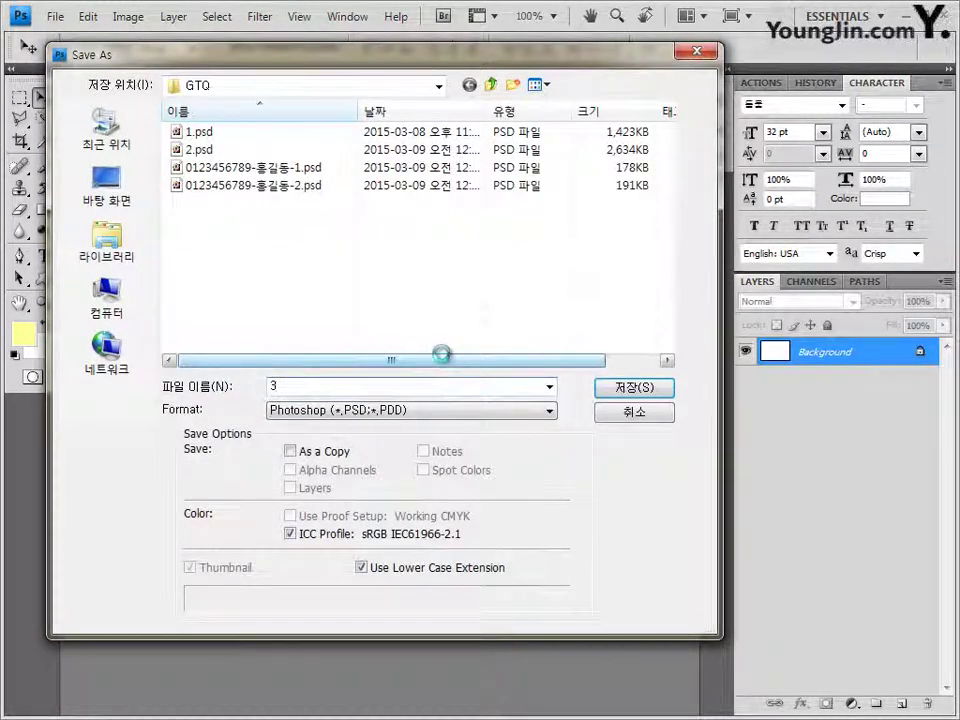
{"action": "key", "text": "Return"}
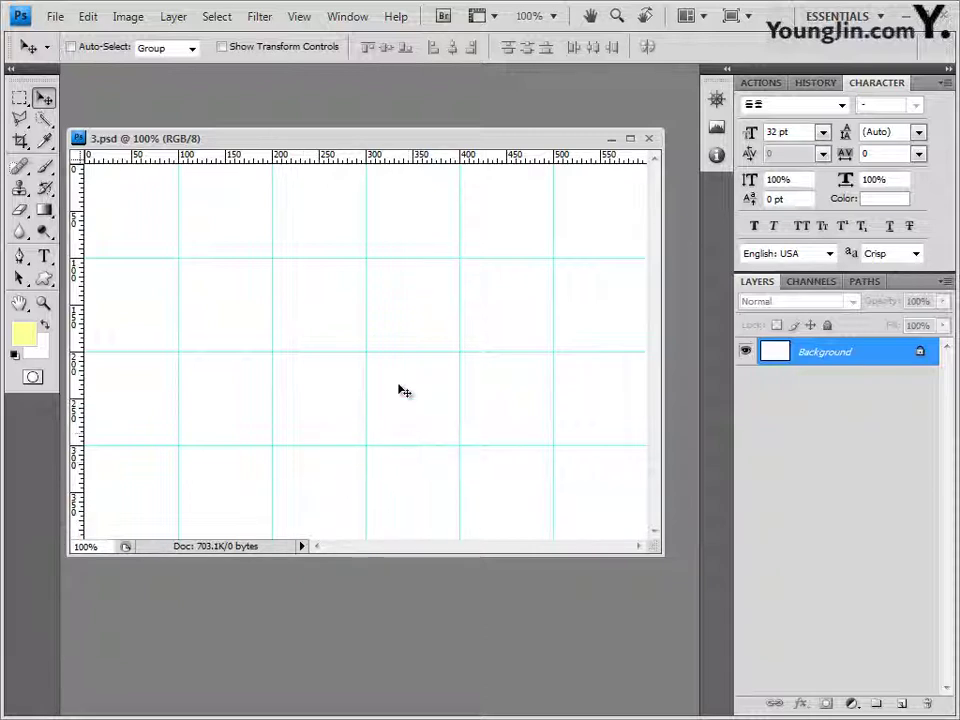
- Set the foreground color to purple #960098 and fill the Background layer of 3.psd with it
{"action": "left_click", "coordinate": [28, 337]}
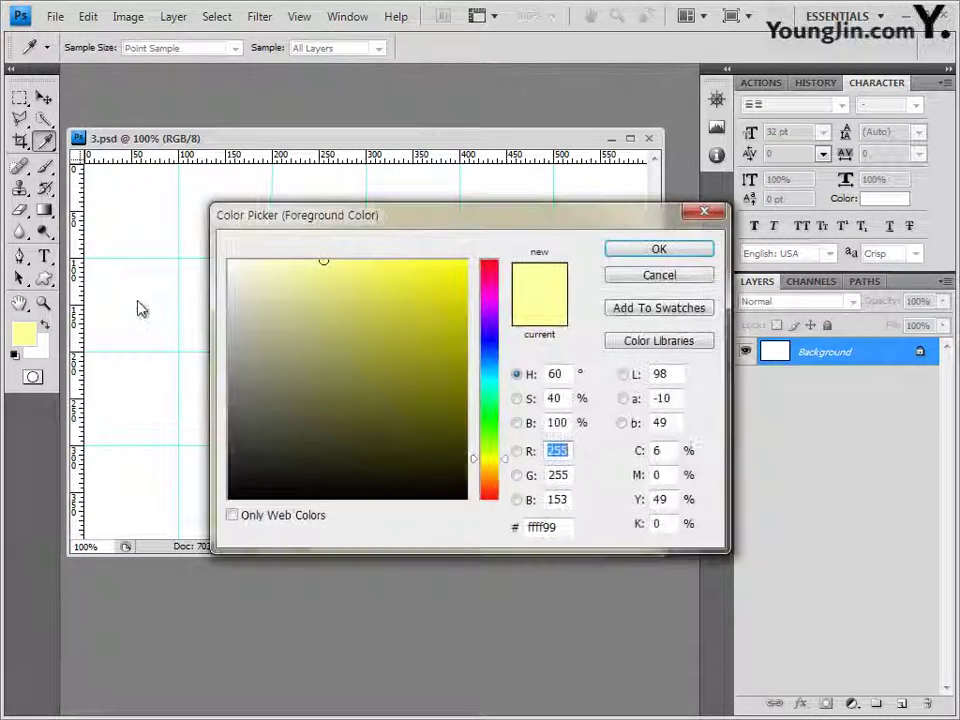
{"action": "double_click", "coordinate": [559, 530]}
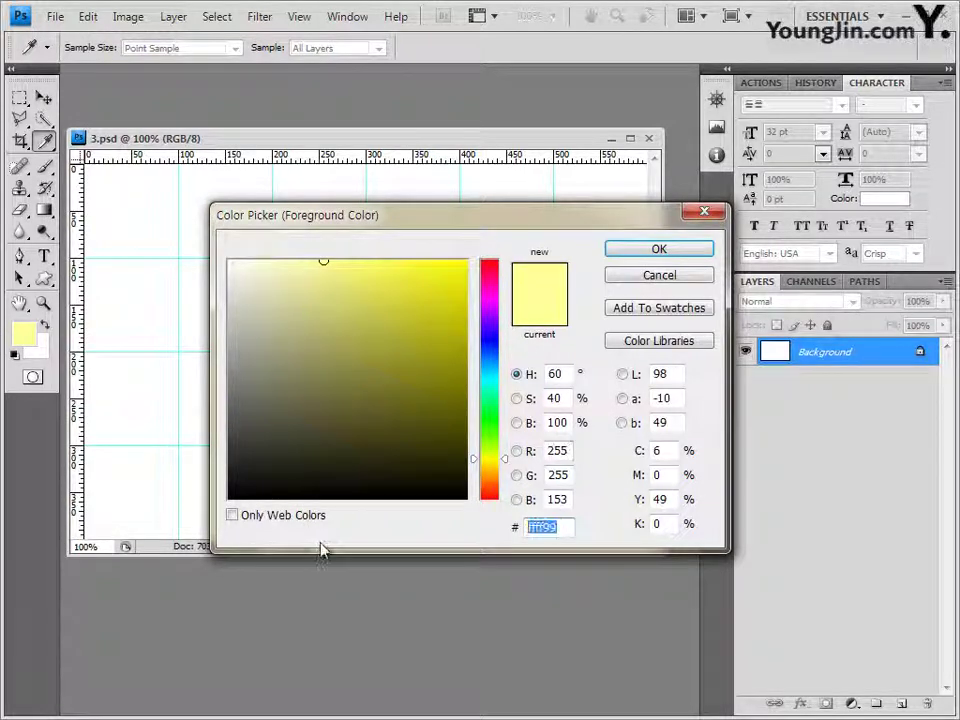
{"action": "type", "text": "960098"}
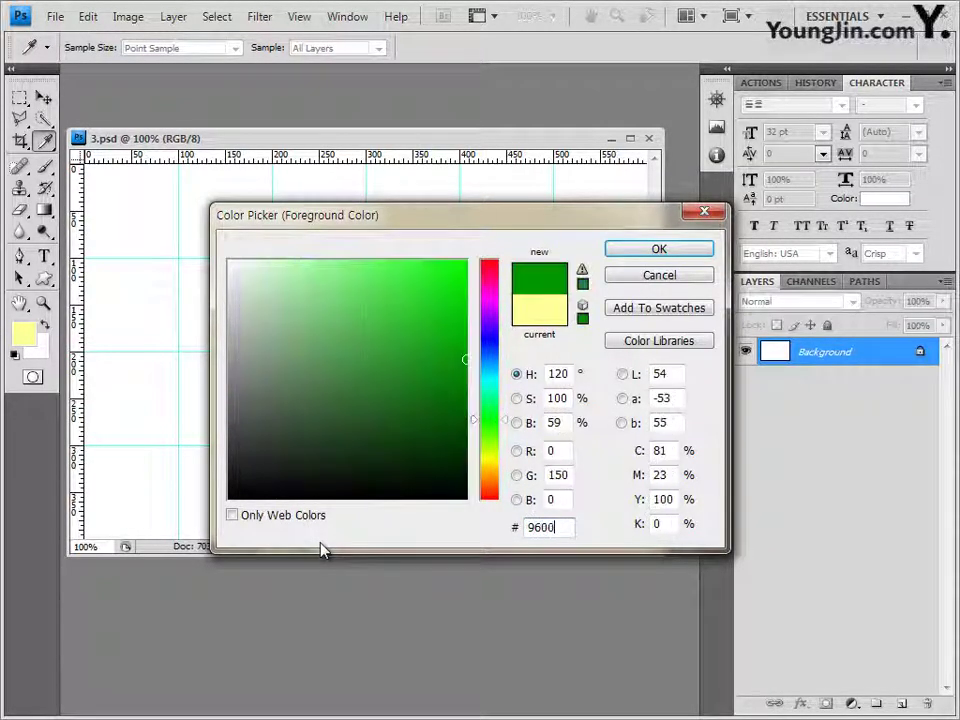
{"action": "left_click", "coordinate": [677, 258]}
{"action": "key", "text": "v"}
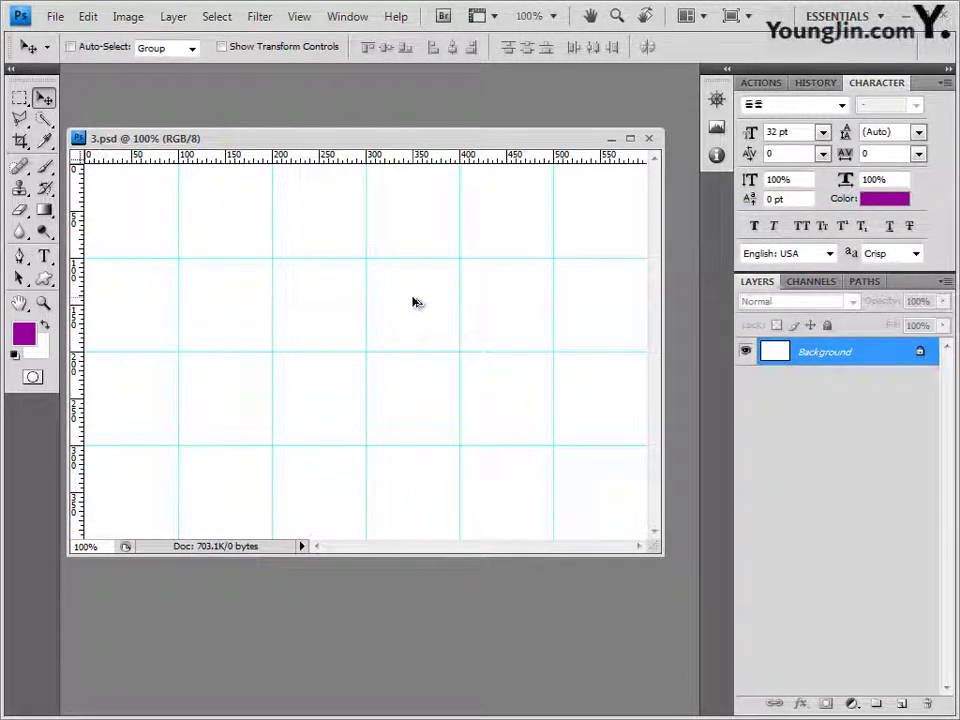
{"action": "key", "text": "alt+BackSpace"}
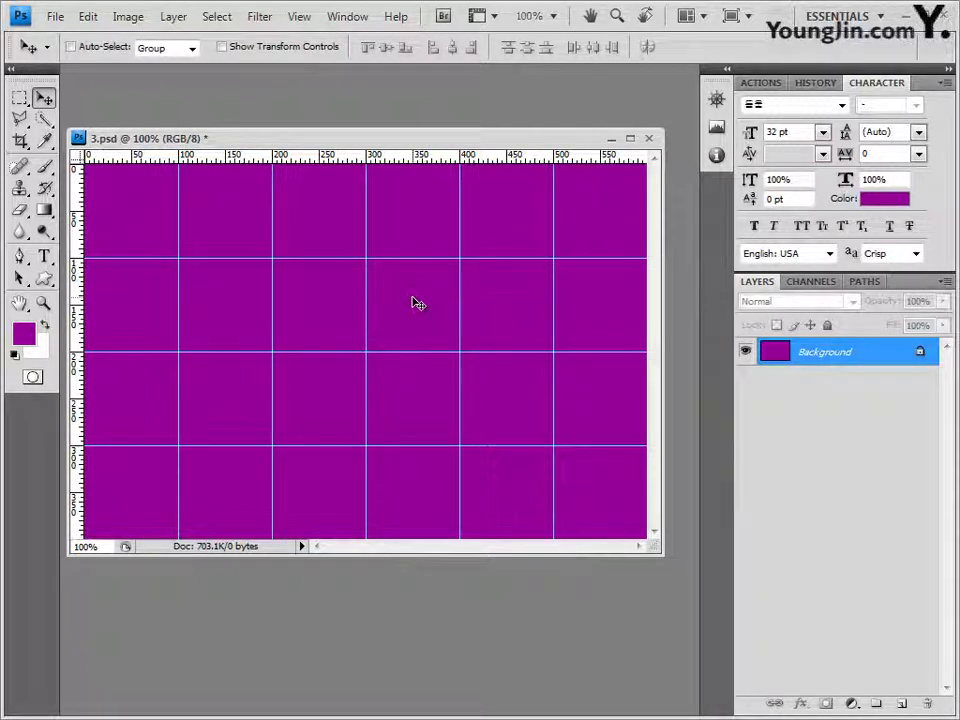
- Open 2급-5.JPG from the 기출문제04 folder and copy the whole image into 3.psd as a new layer
{"action": "key", "text": "alt+Tab"}
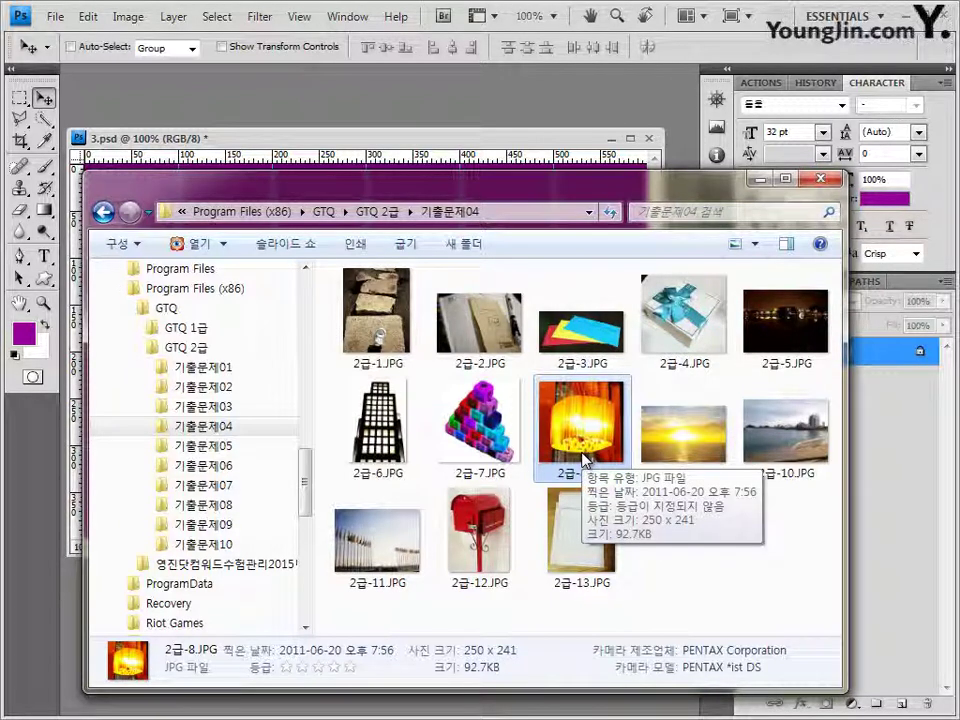
{"action": "left_click_drag", "start_coordinate": [782, 343], "coordinate": [514, 111]}
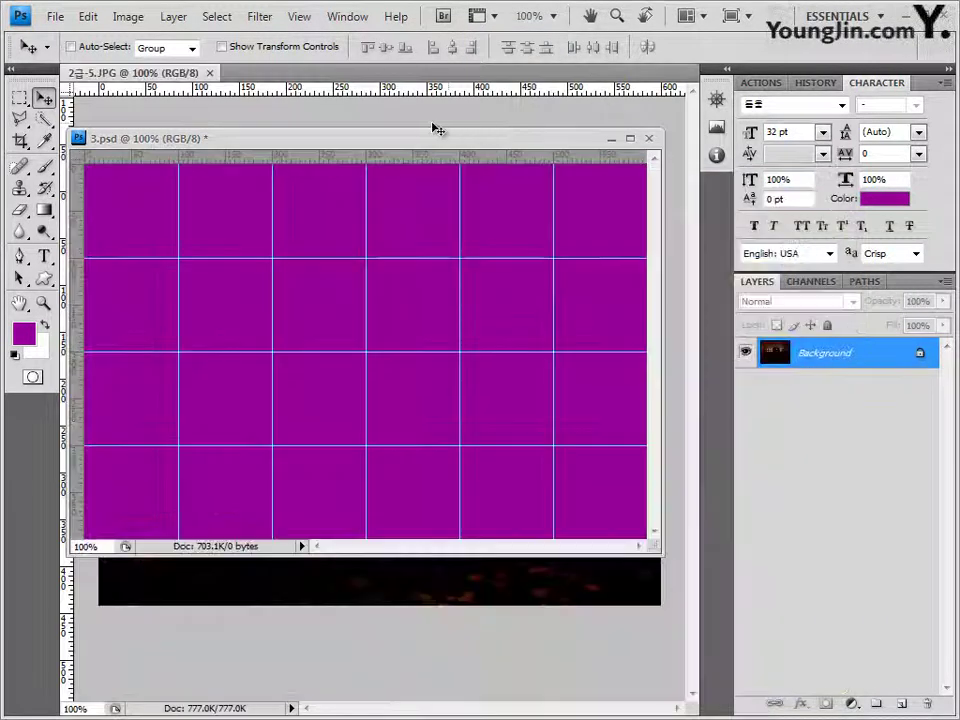
{"action": "left_click_drag", "start_coordinate": [140, 72], "coordinate": [372, 178]}
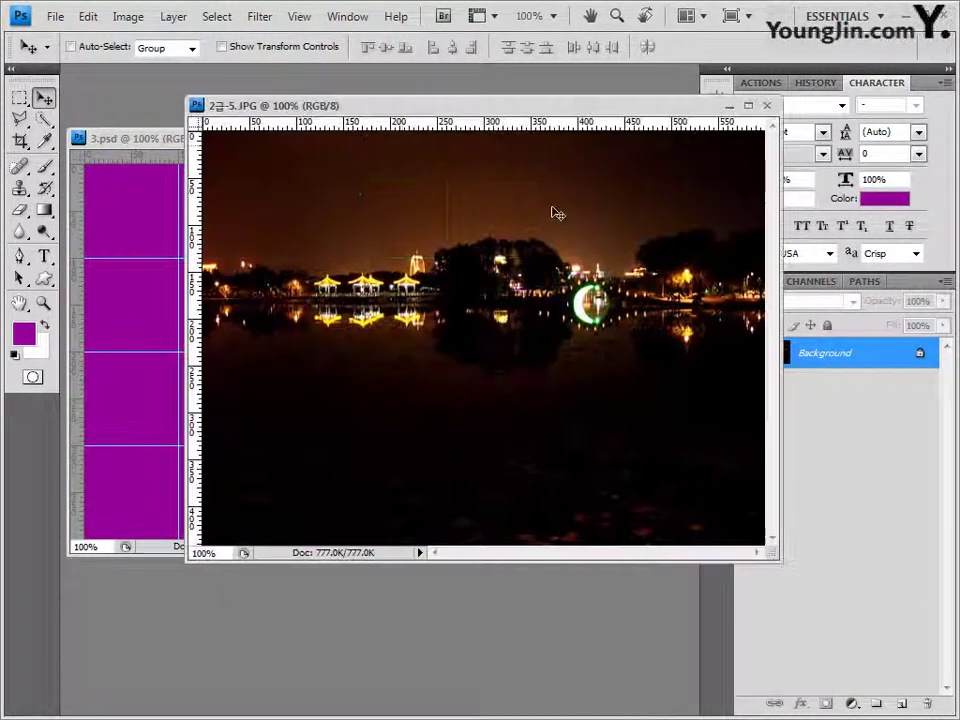
{"action": "key", "text": "ctrl+a"}
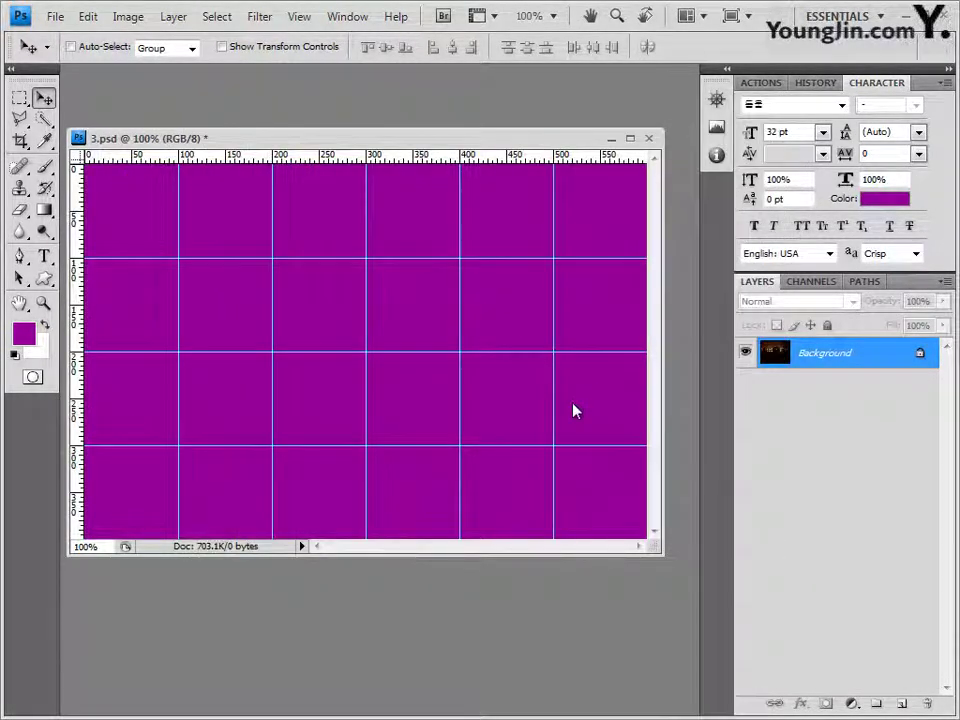
{"action": "key", "text": "ctrl+v"}
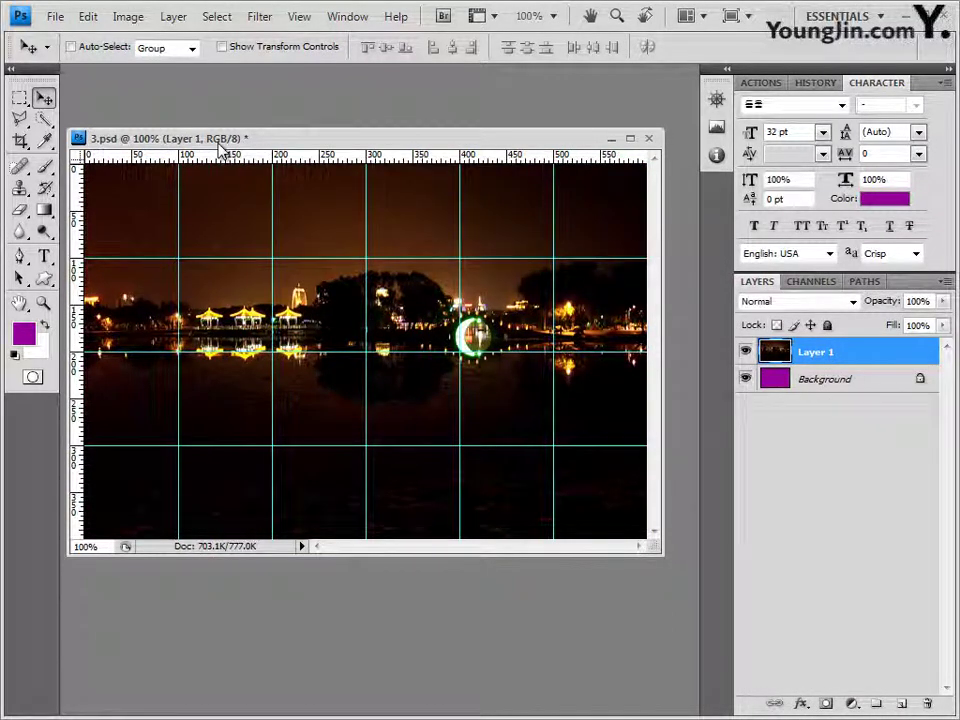
- Apply the Crosshatch filter to Layer 1 with stroke length 9, sharpness 6 and strength 1
{"action": "left_click", "coordinate": [260, 17]}
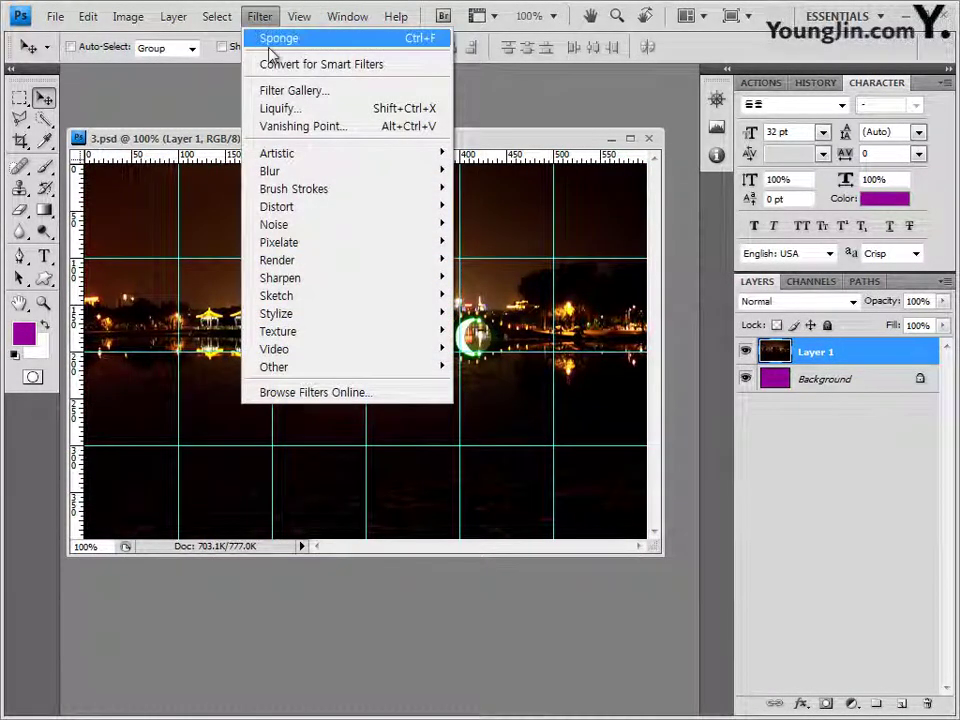
{"action": "mouse_move", "coordinate": [315, 265]}
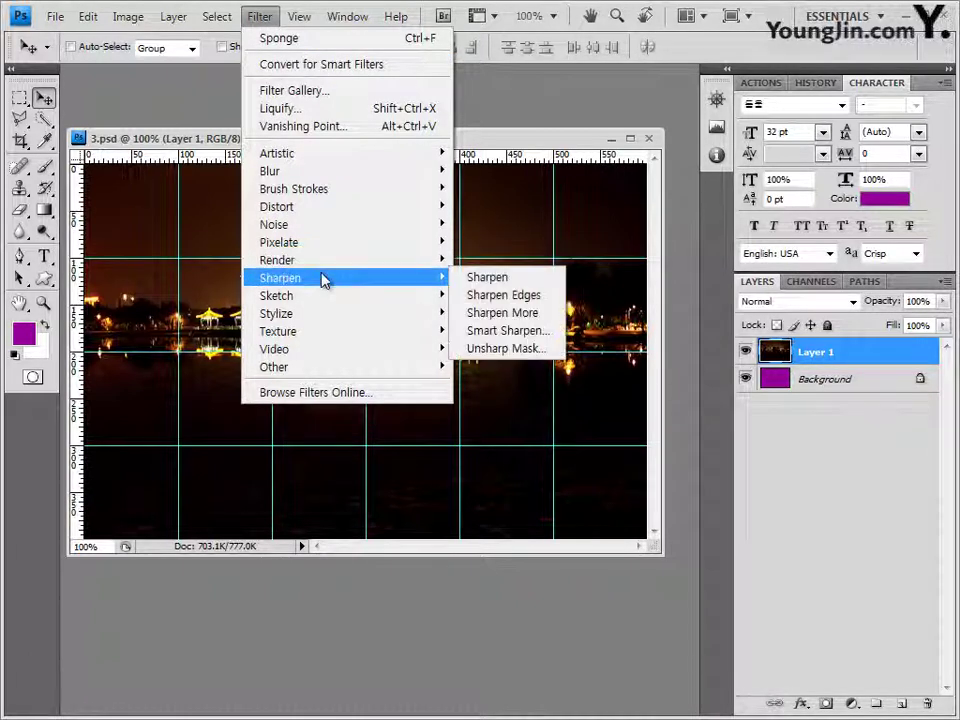
{"action": "mouse_move", "coordinate": [330, 194]}
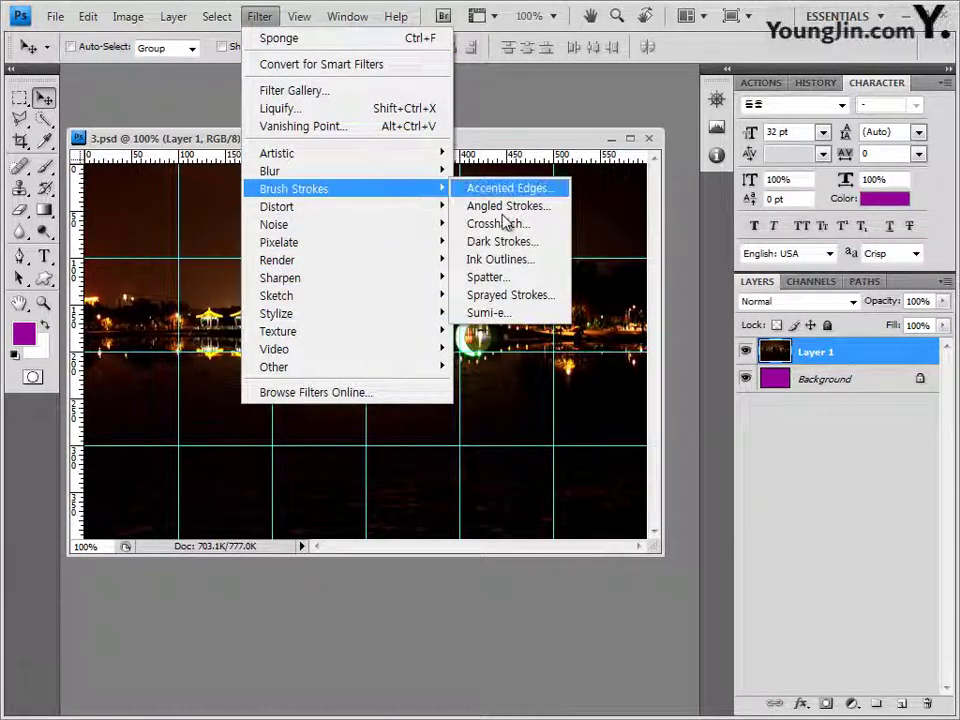
{"action": "left_click", "coordinate": [526, 226]}
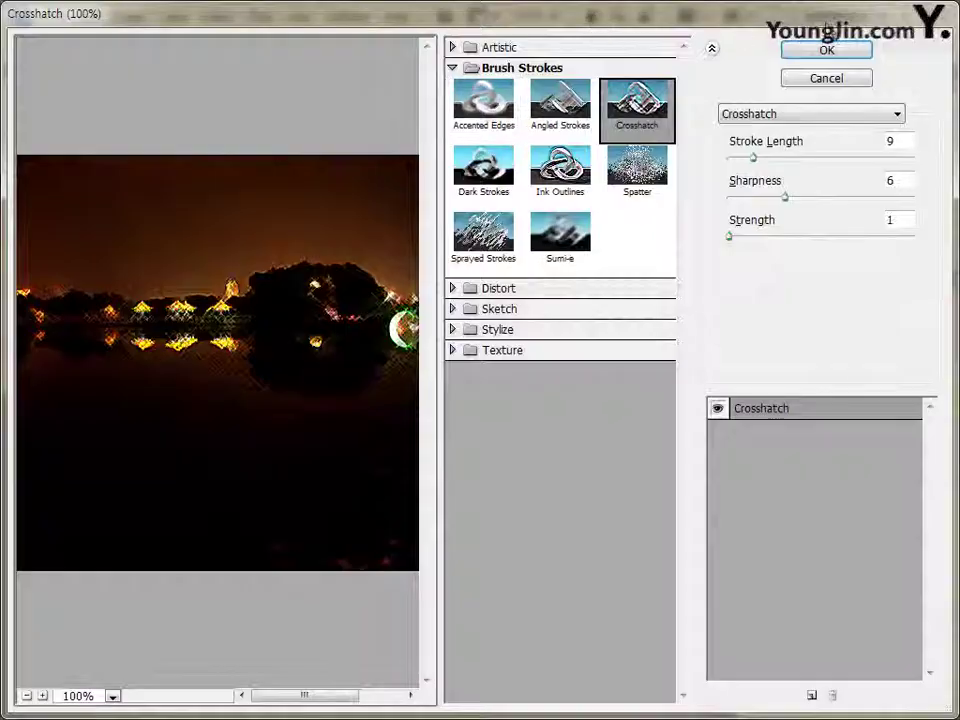
{"action": "left_click", "coordinate": [822, 52]}
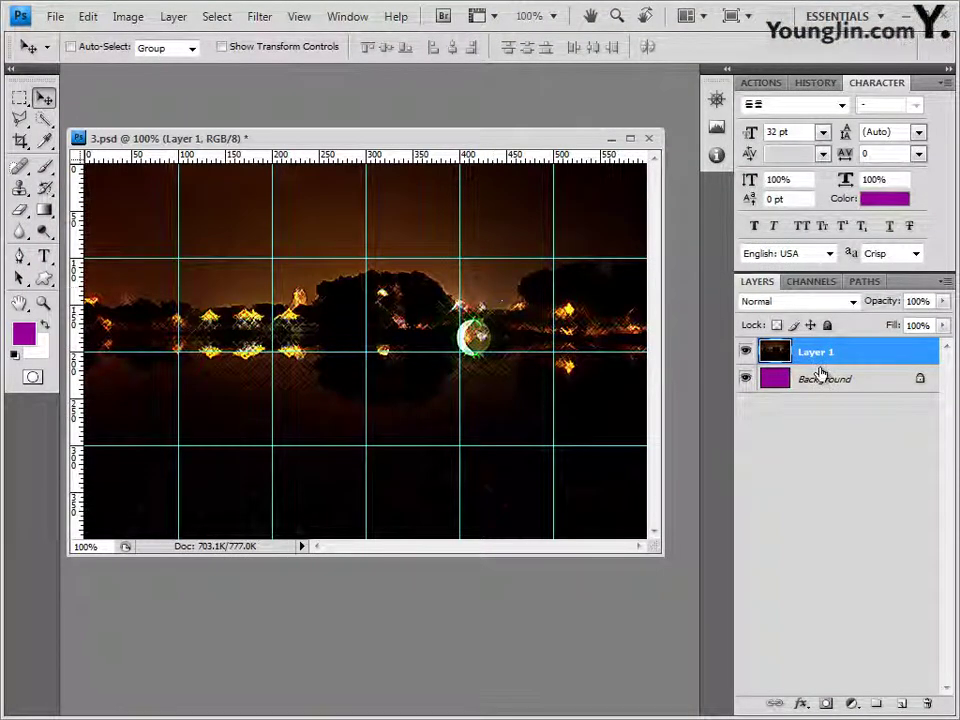
- Add a layer mask to Layer 1 and apply an unreversed black-to-white linear gradient upward from about Y 300 to Y 100 px
{"action": "left_click", "coordinate": [46, 211]}
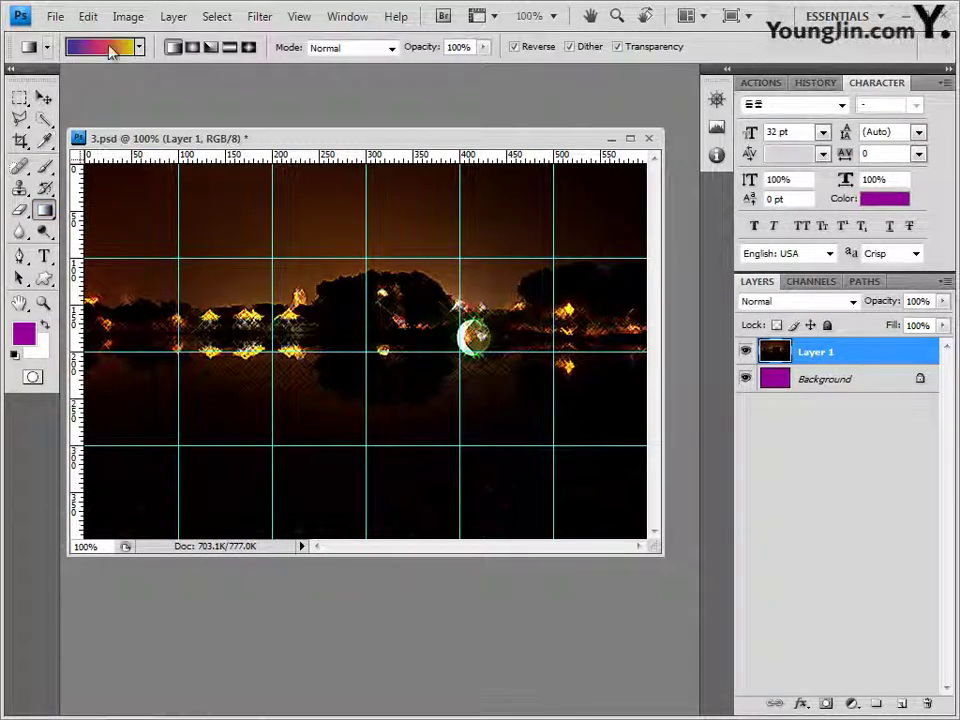
{"action": "left_click", "coordinate": [139, 47]}
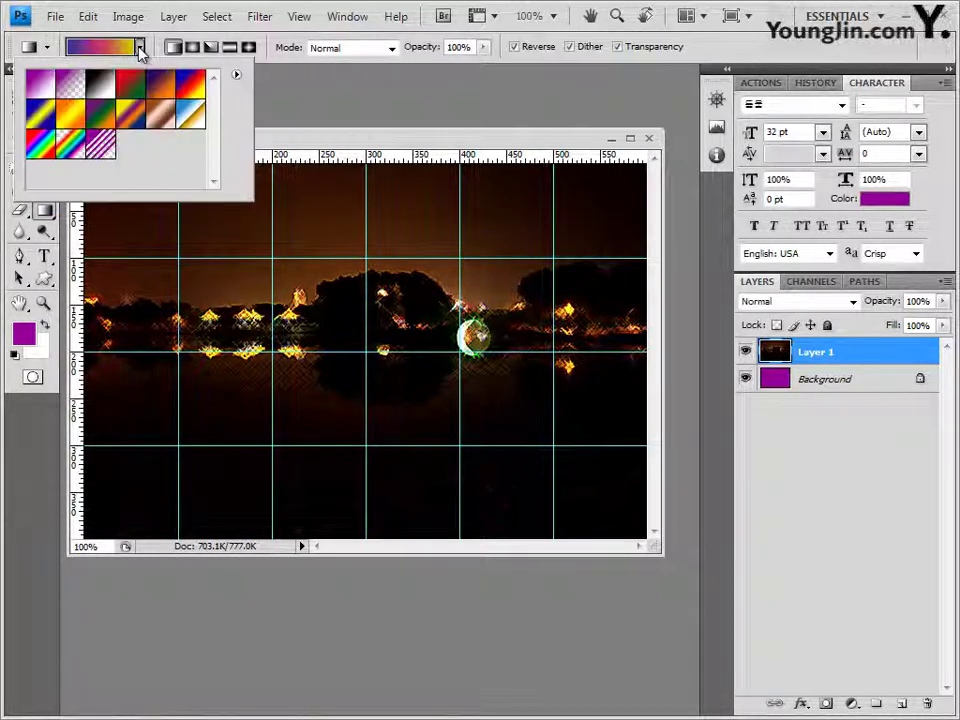
{"action": "left_click", "coordinate": [100, 88]}
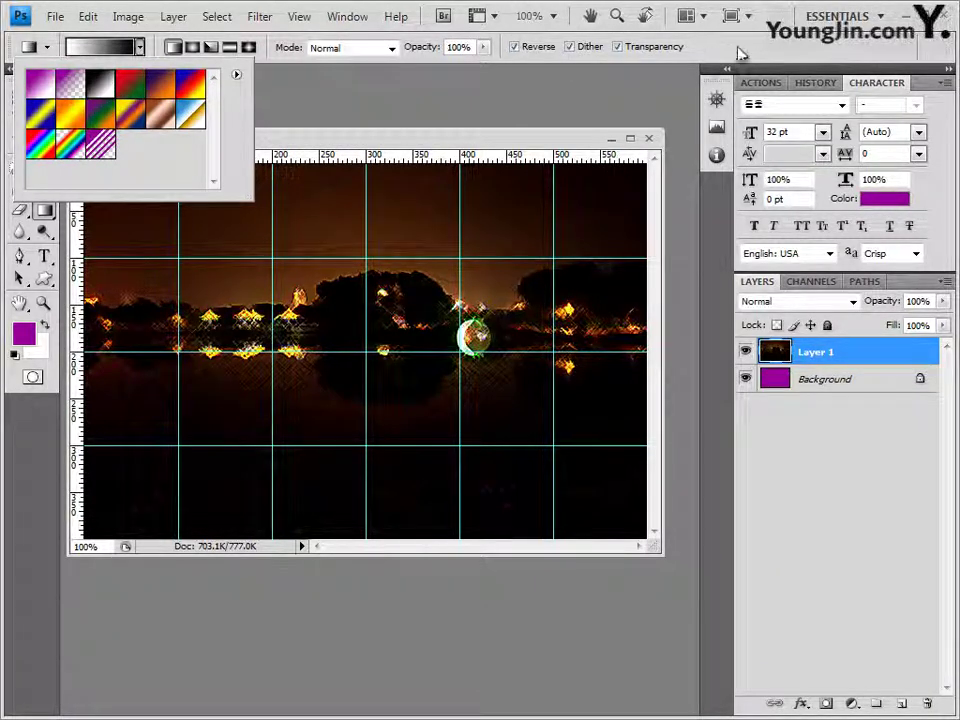
{"action": "left_click", "coordinate": [574, 79]}
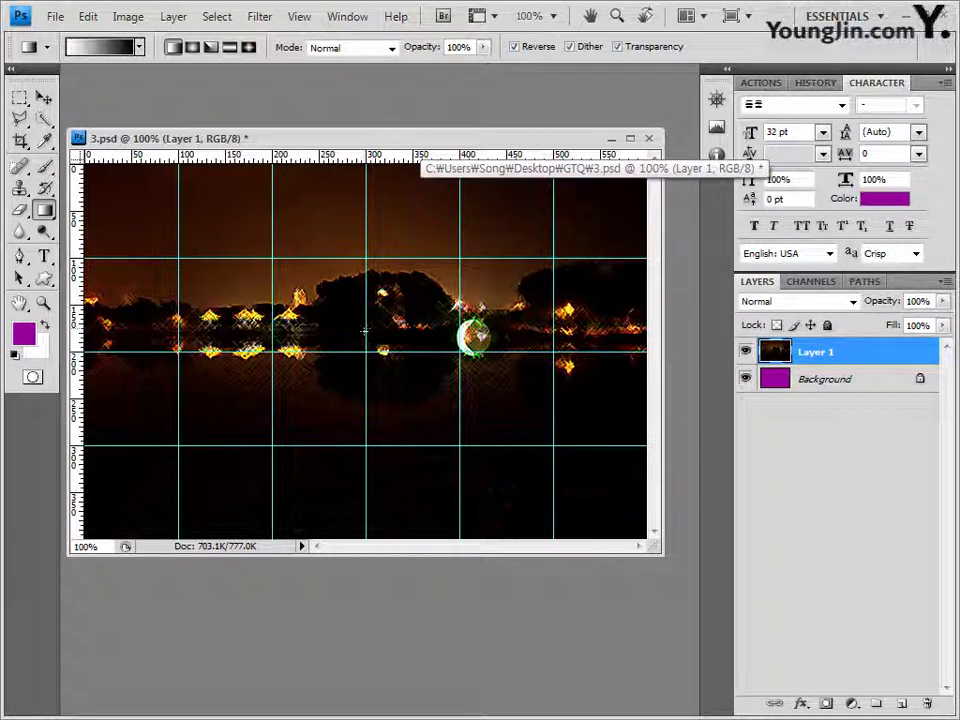
{"action": "left_click", "coordinate": [514, 46]}
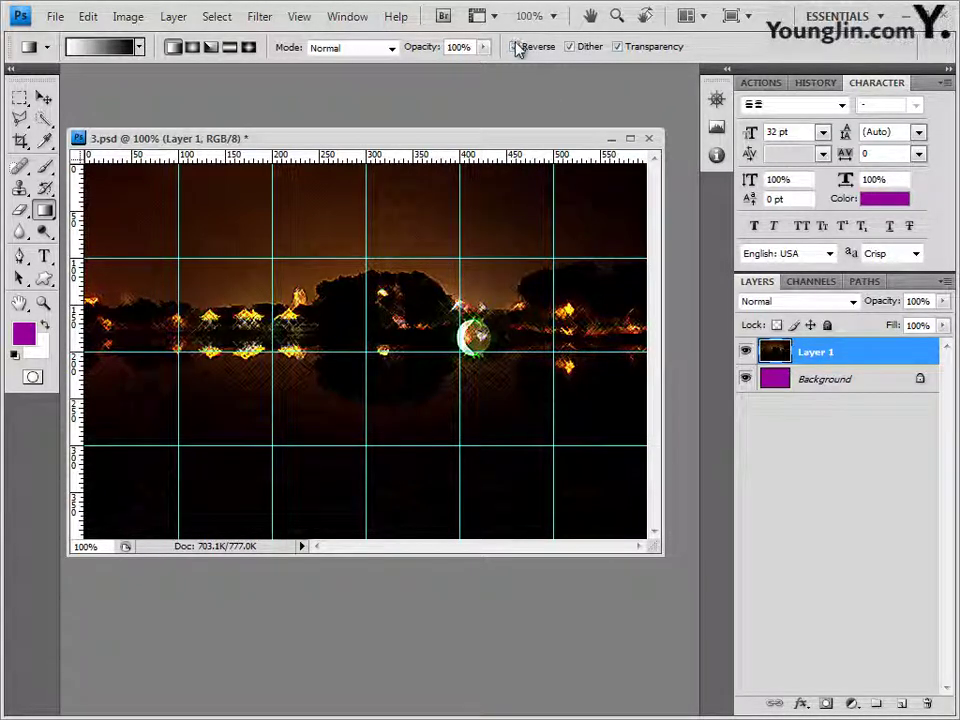
{"action": "left_click_drag", "start_coordinate": [371, 444], "coordinate": [376, 258]}
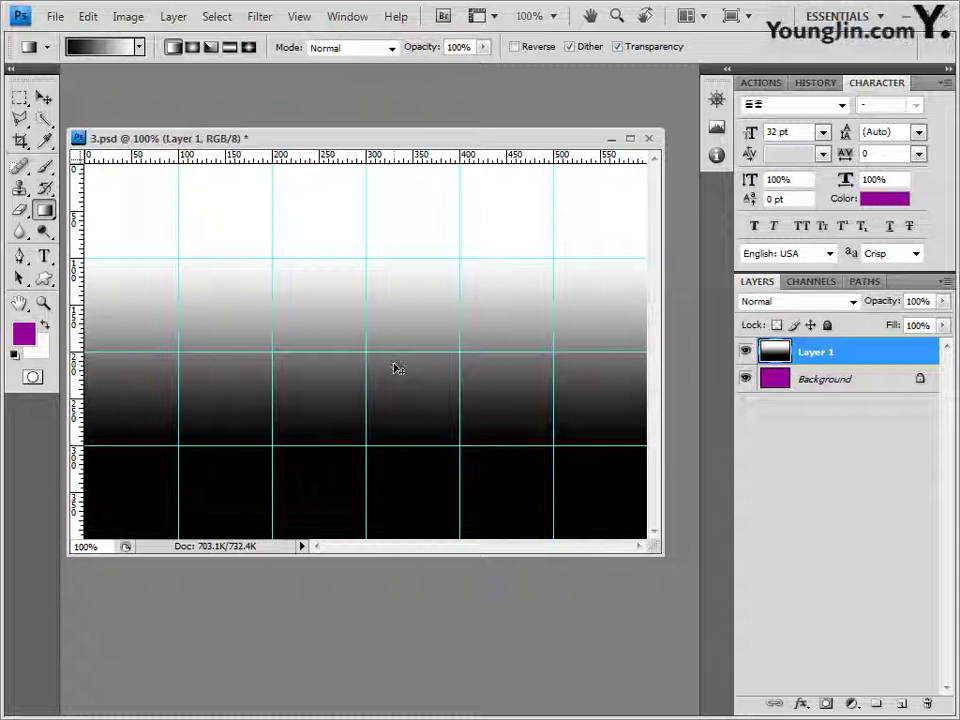
{"action": "key", "text": "ctrl+z"}
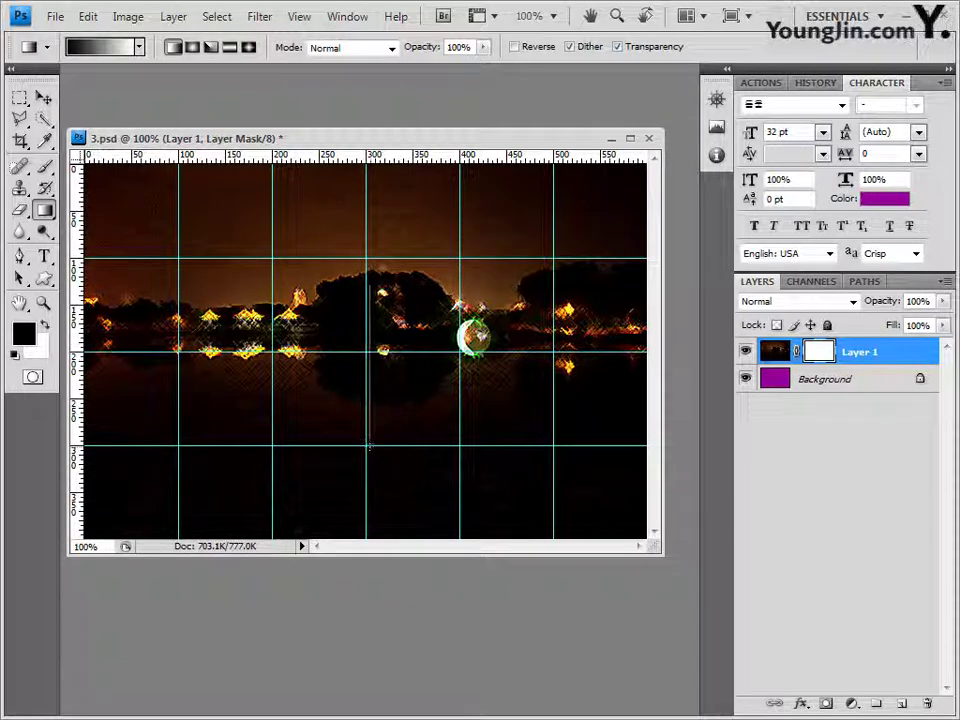
{"action": "left_click_drag", "start_coordinate": [370, 445], "coordinate": [370, 262]}
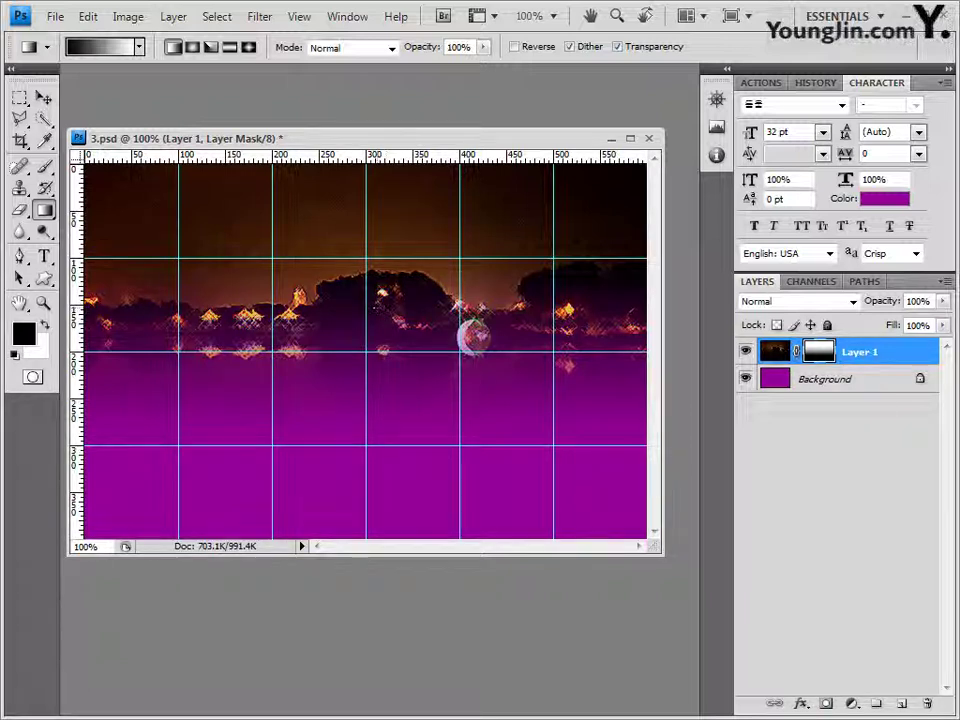
- Open 2급-6.JPG from the 기출문제04 folder and float it in its own window
{"action": "key", "text": "alt+Tab"}
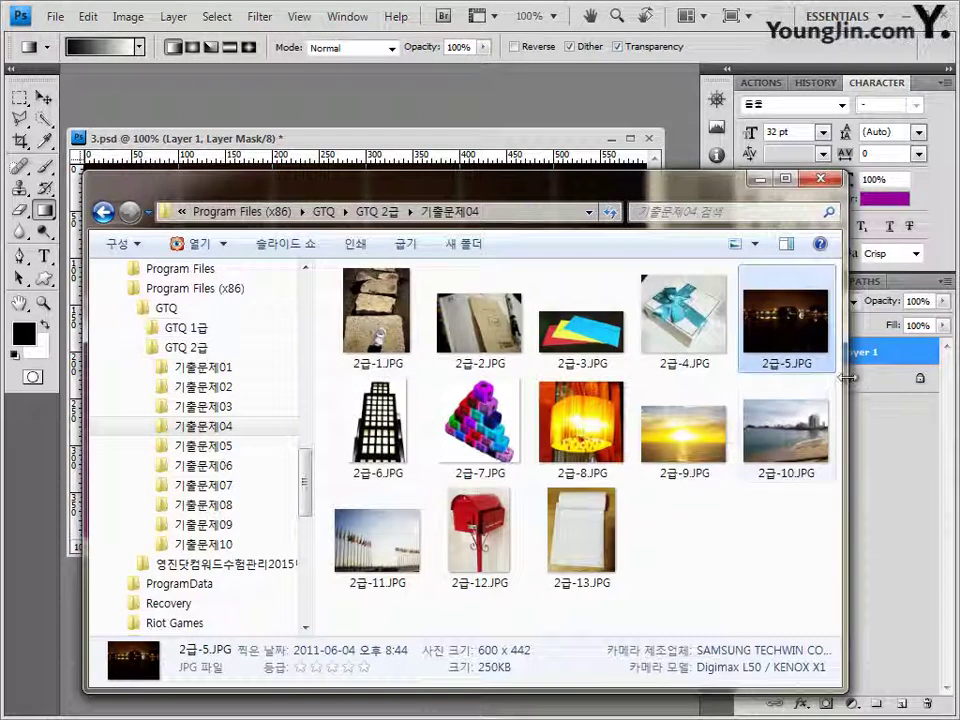
{"action": "left_click_drag", "start_coordinate": [370, 444], "coordinate": [255, 76]}
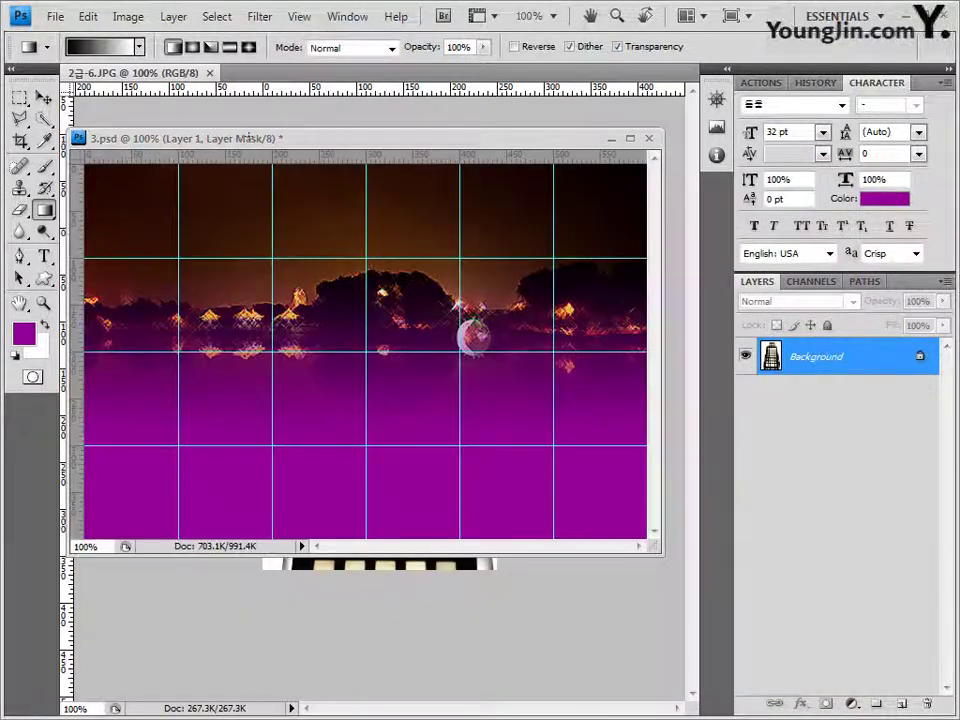
{"action": "left_click_drag", "start_coordinate": [172, 75], "coordinate": [489, 285]}
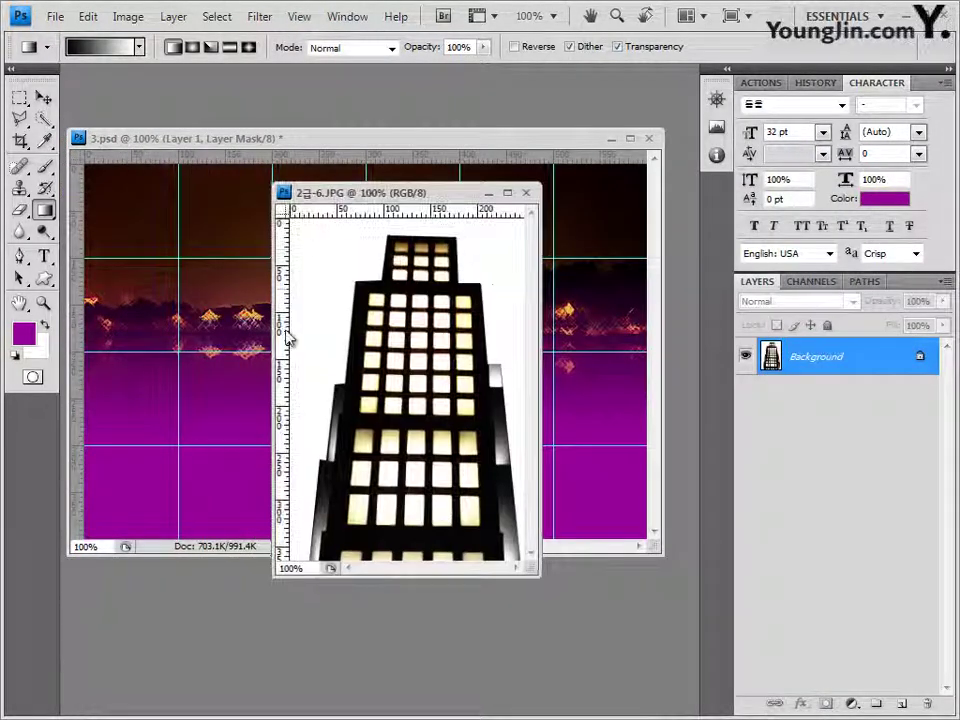
- Select the building in 2급-6.JPG by sampling the white background with the Magic Wand at tolerance 30 and inverting the selection
{"action": "left_click", "coordinate": [44, 118]}
{"action": "left_click", "coordinate": [127, 137]}
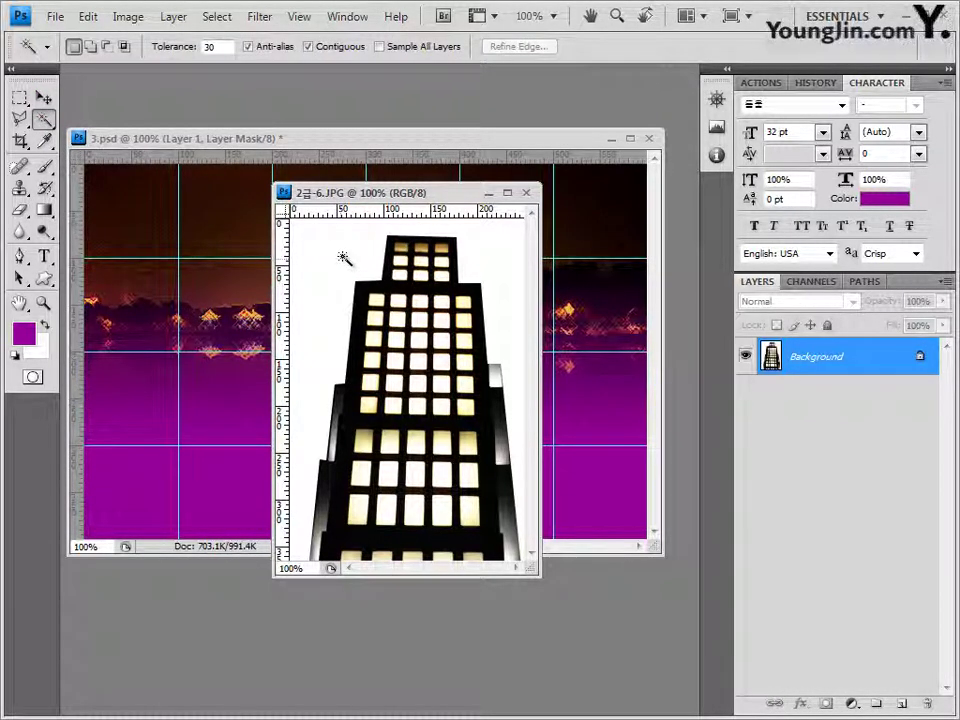
{"action": "left_click", "coordinate": [343, 258]}
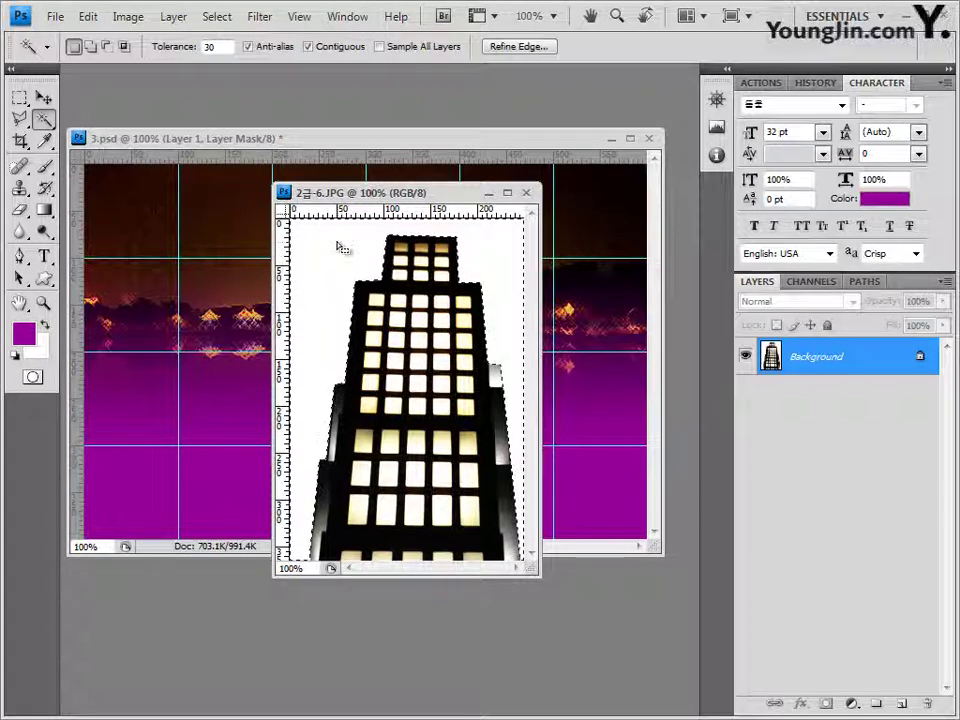
{"action": "left_click", "coordinate": [224, 18]}
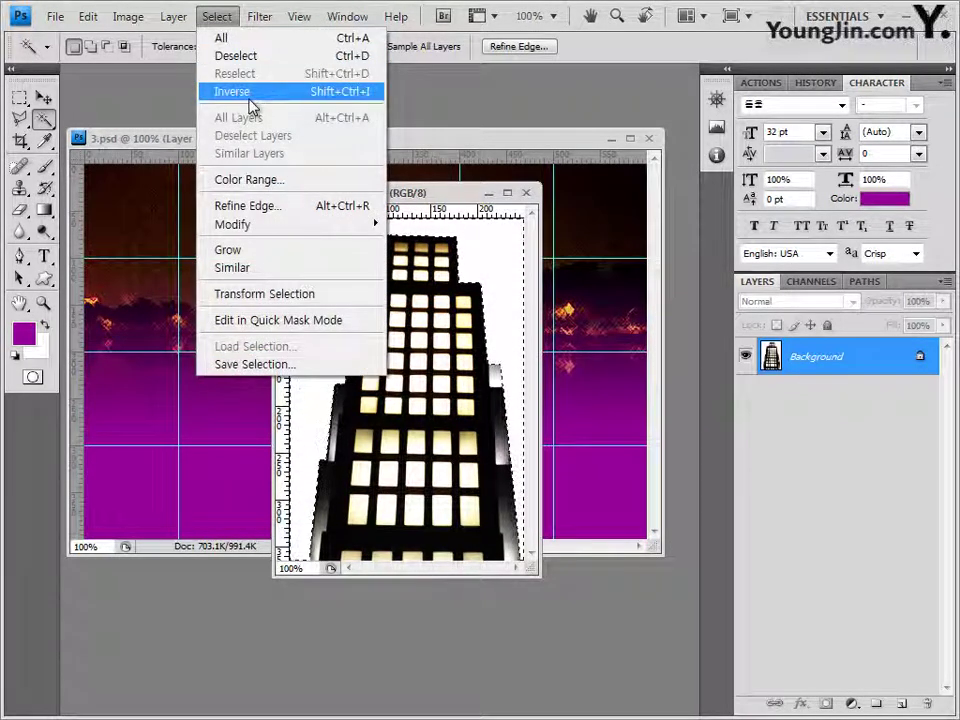
{"action": "left_click", "coordinate": [245, 92]}
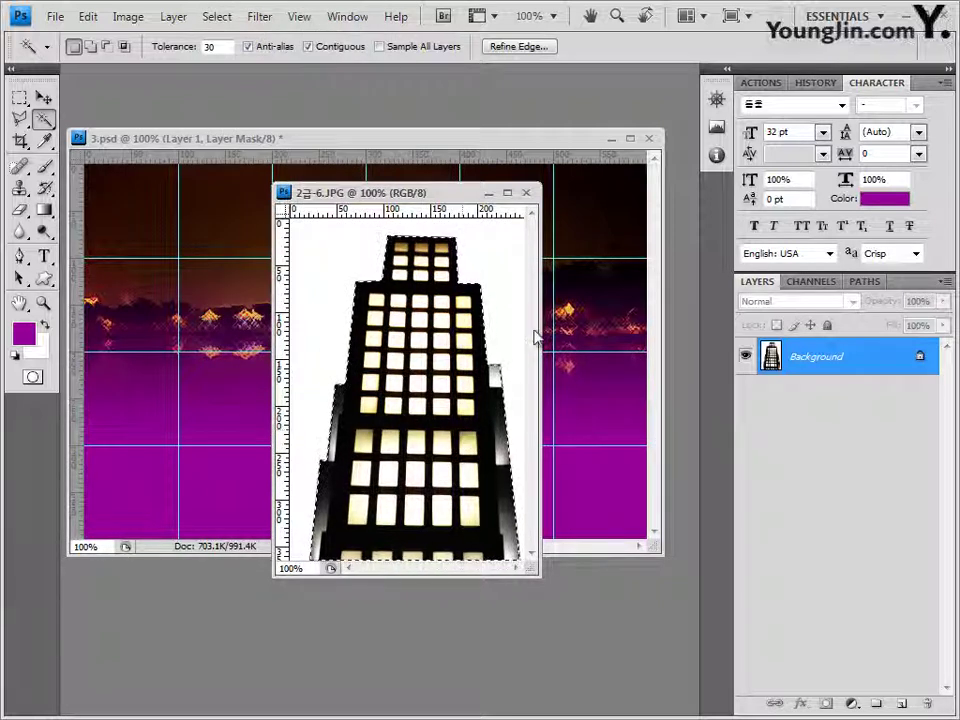
- Copy the selected building into 3.psd as a new layer, close 2급-6.JPG, and move the building to the canvas's lower-left corner
{"action": "left_click", "coordinate": [527, 194]}
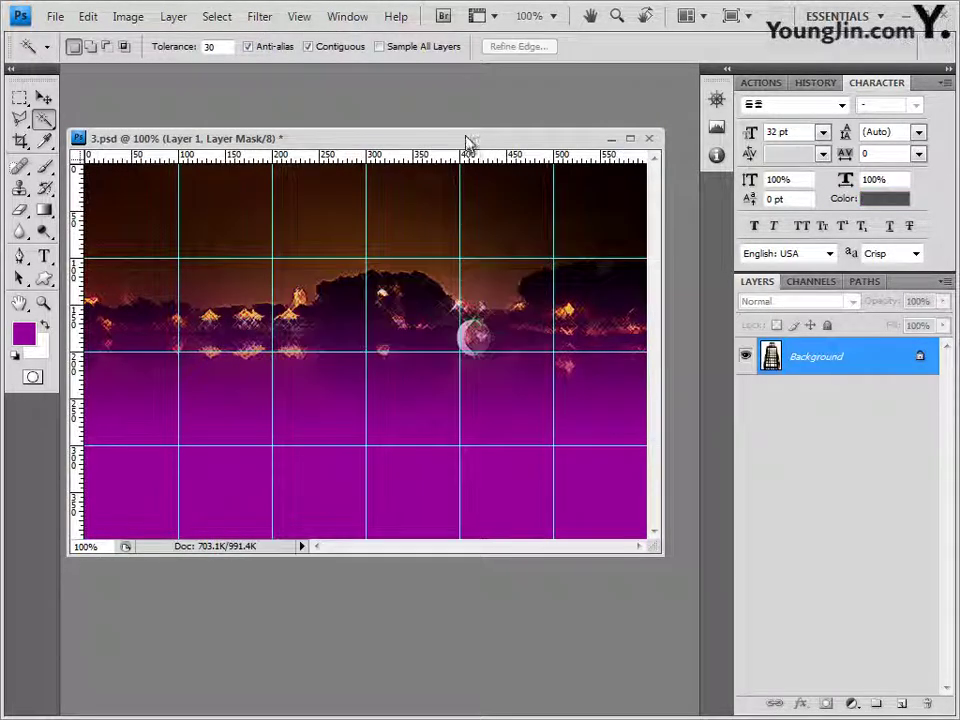
{"action": "key", "text": "ctrl+v"}
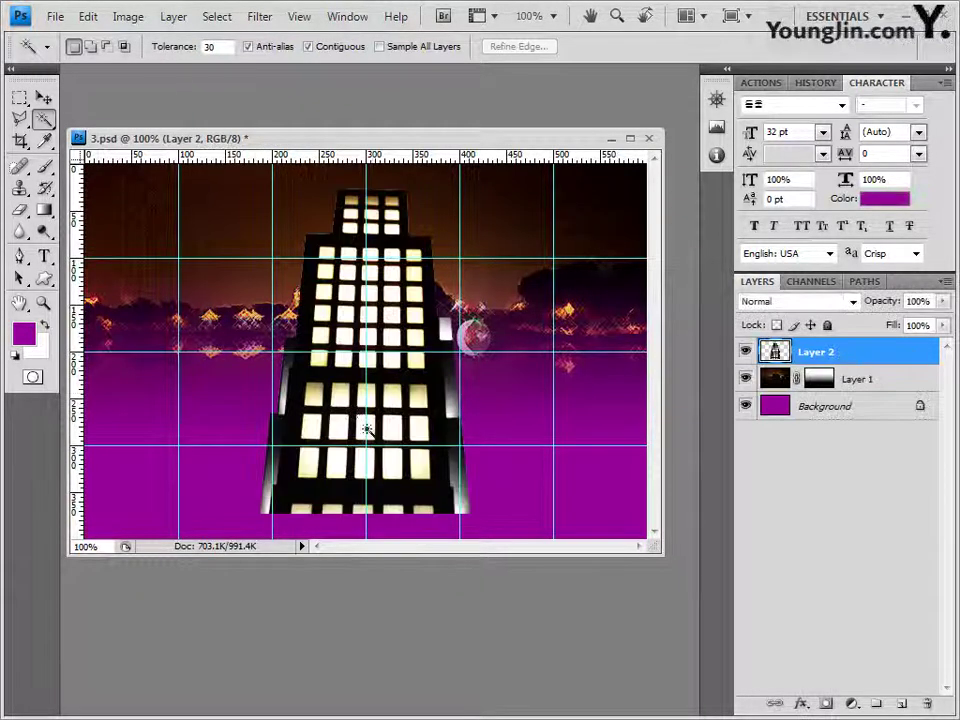
{"action": "left_click", "coordinate": [44, 98]}
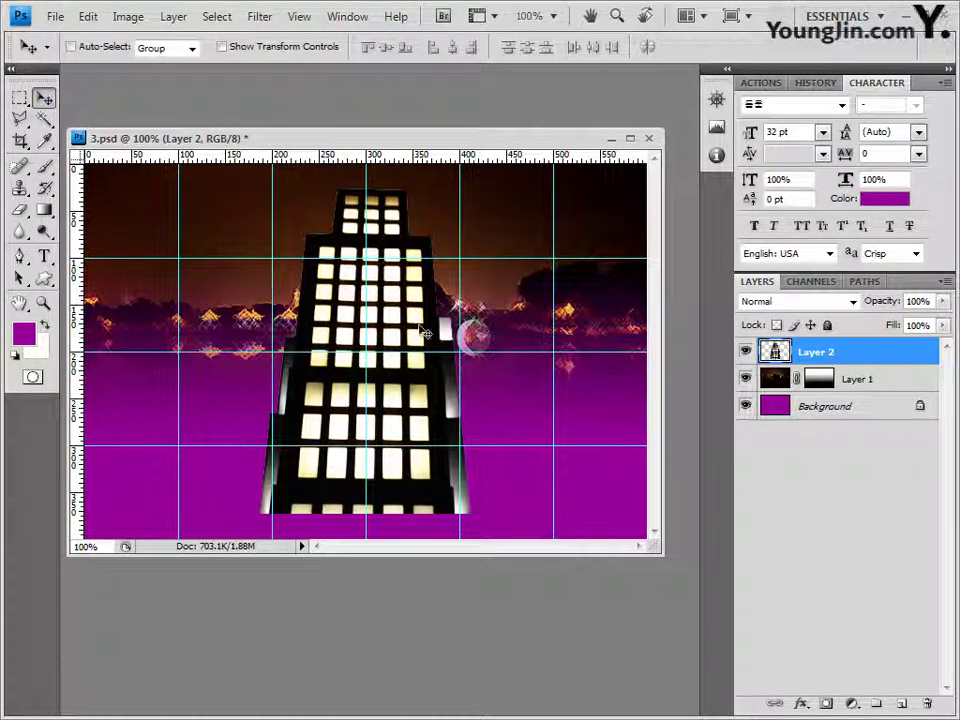
{"action": "left_click_drag", "start_coordinate": [411, 313], "coordinate": [236, 338]}
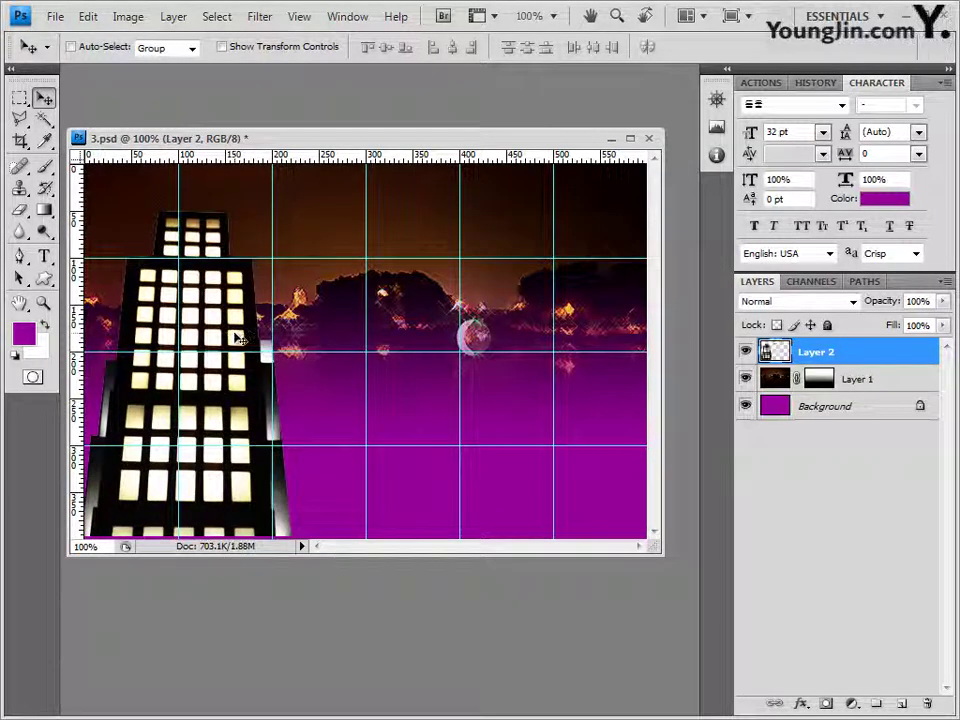
- Scale the building layer proportionally to 85.7%, centered at about X 90, Y 254 px
{"action": "key", "text": "ctrl+t"}
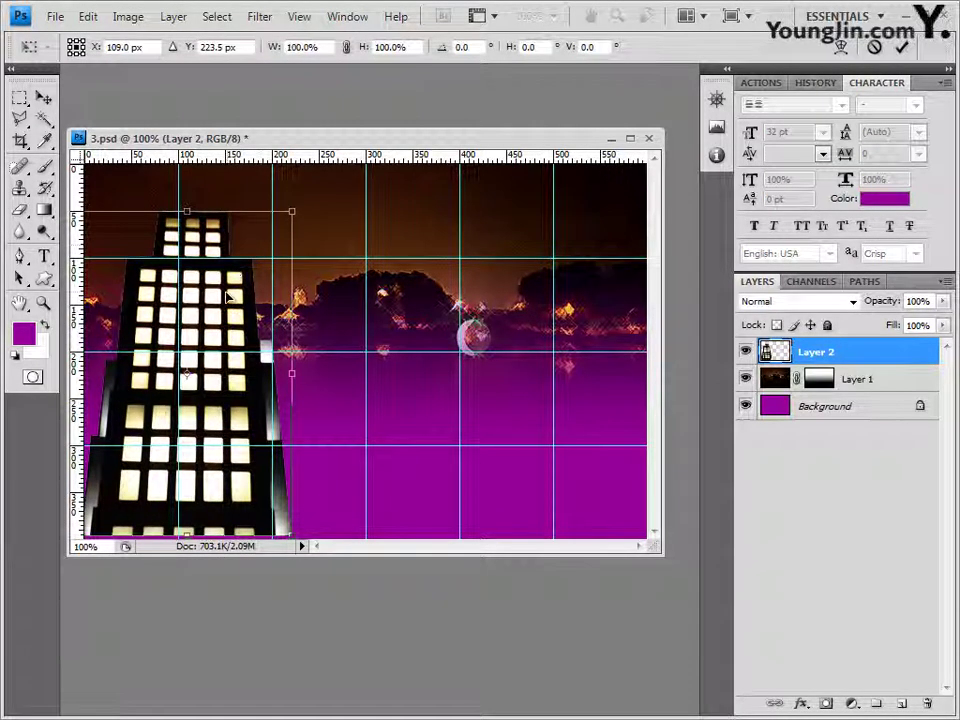
{"action": "left_click_drag", "start_coordinate": [226, 293], "coordinate": [226, 300]}
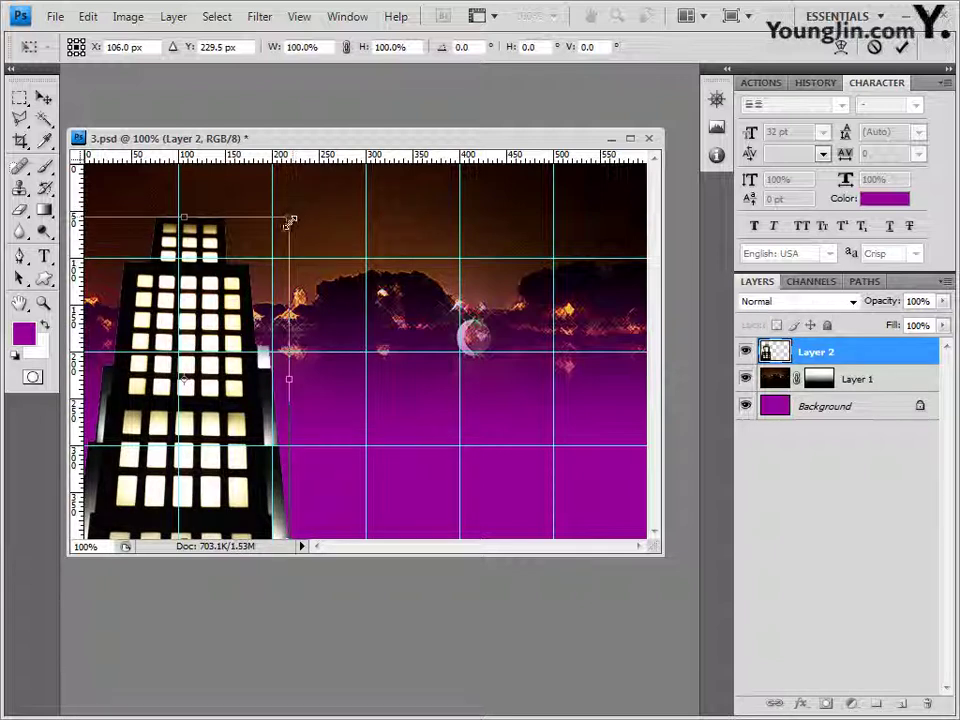
{"action": "left_click_drag", "start_coordinate": [295, 218], "coordinate": [242, 248]}
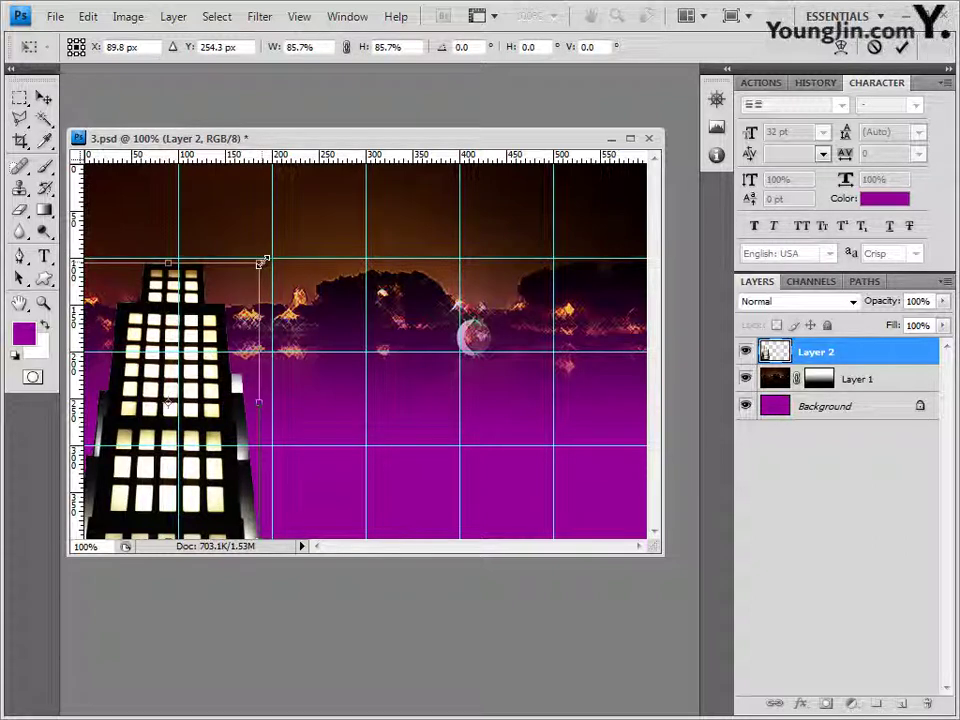
{"action": "key", "text": "Return"}
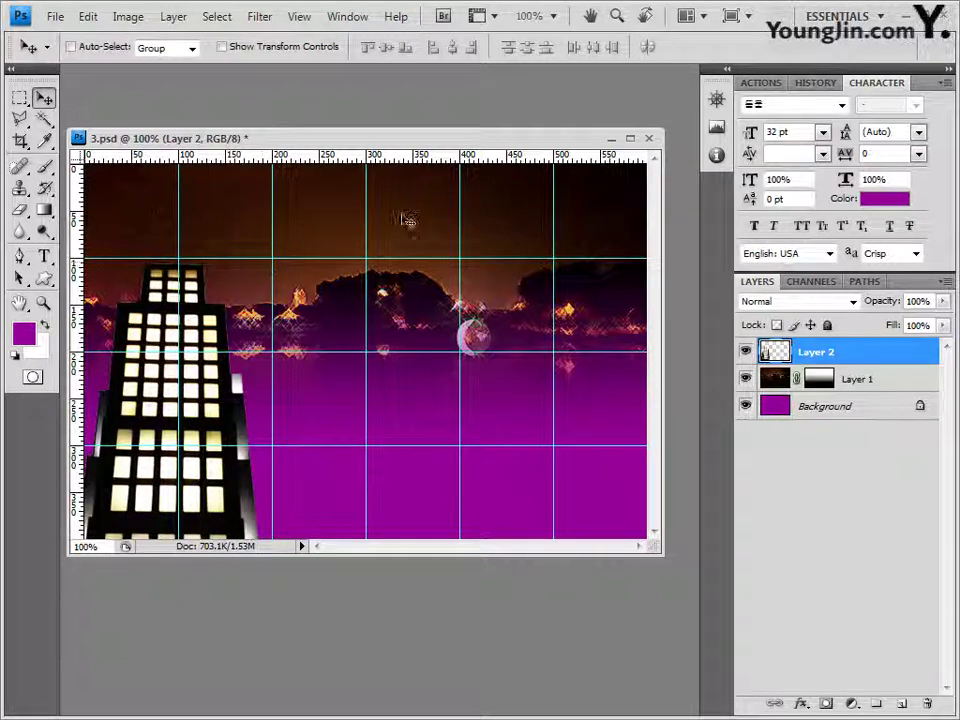
- Apply an Outer Glow layer style to the building on Layer 2
{"action": "left_click", "coordinate": [812, 703]}
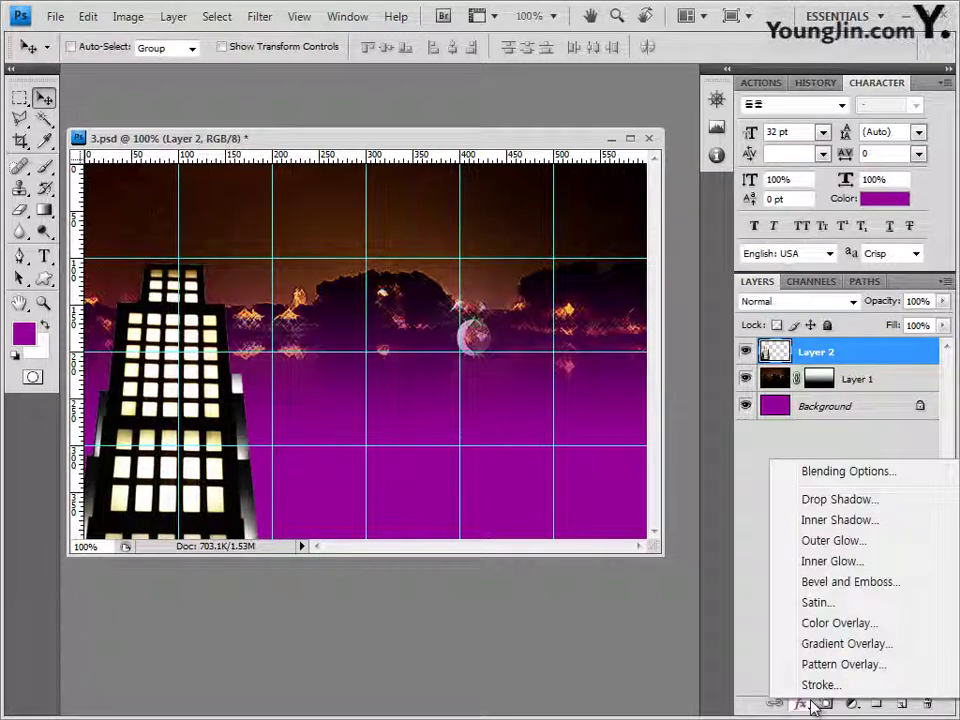
{"action": "left_click", "coordinate": [833, 540]}
{"action": "left_click", "coordinate": [814, 272]}
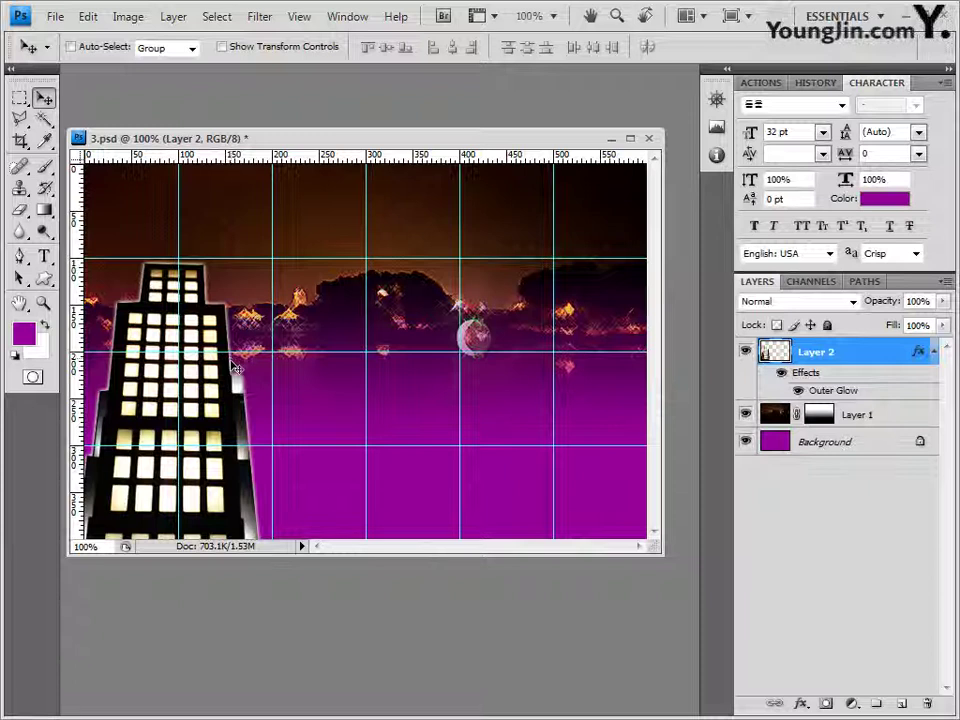
- Open 2급-7.JPG from the 기출문제04 folder and float it in its own window
{"action": "key", "text": "alt+Tab"}
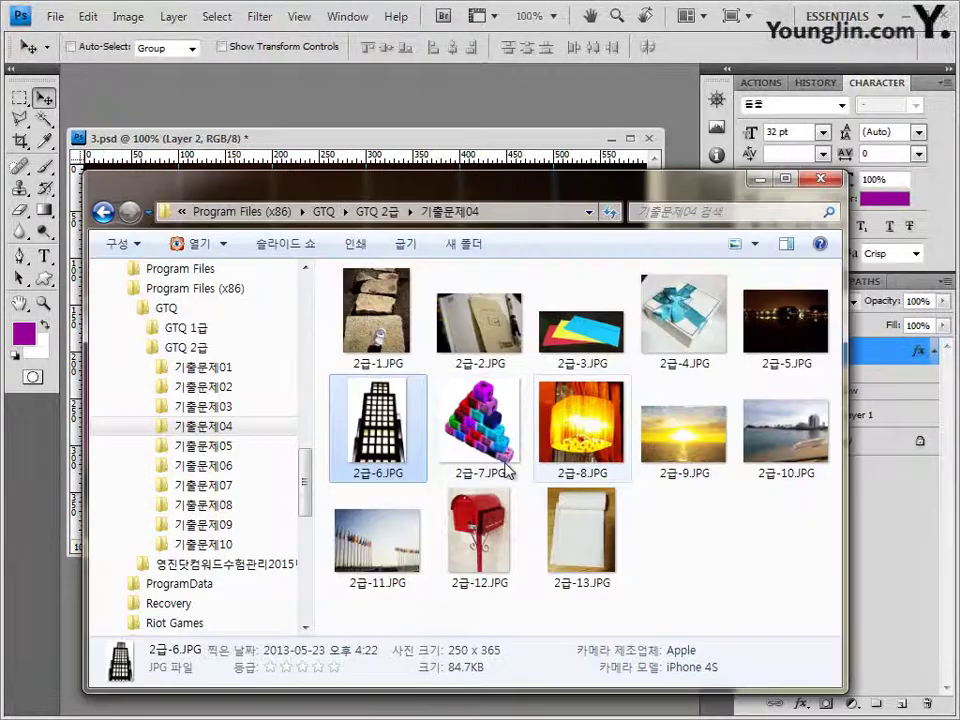
{"action": "left_click", "coordinate": [480, 428]}
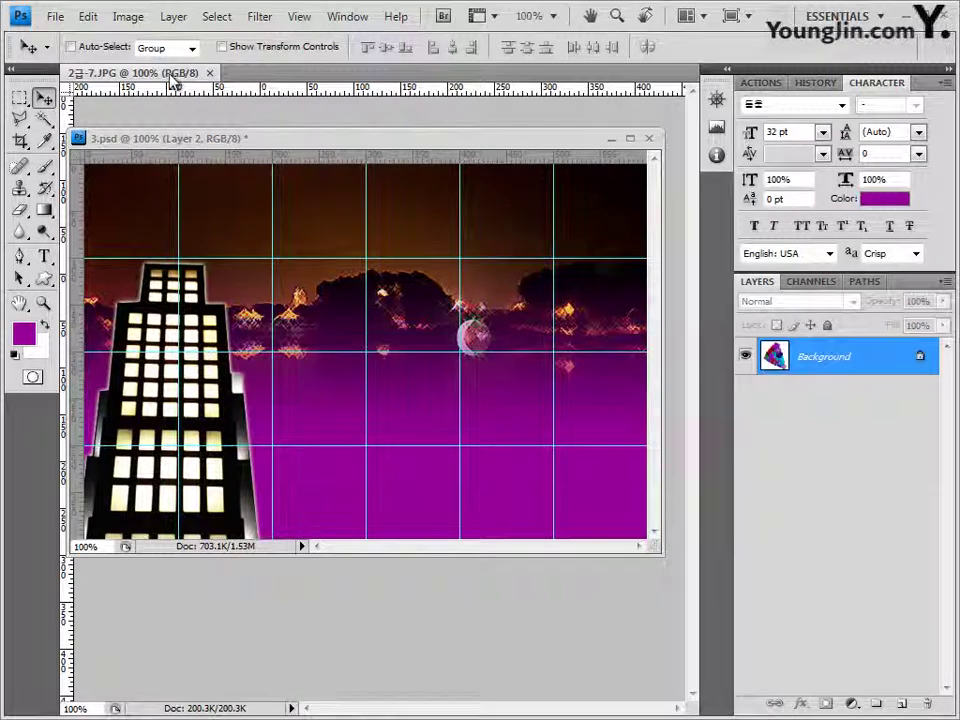
{"action": "left_click_drag", "start_coordinate": [140, 66], "coordinate": [226, 216]}
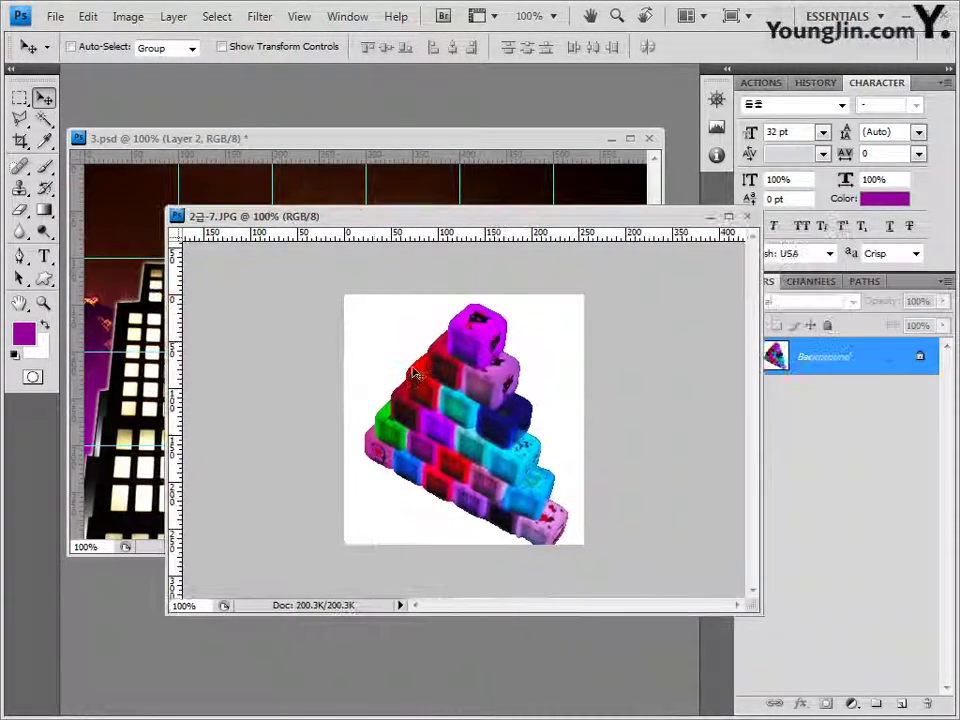
- Select the stacked cubes in 2급-7.JPG by sampling the white background with the Magic Wand at tolerance 30 and inverting the selection
{"action": "left_click", "coordinate": [44, 120]}
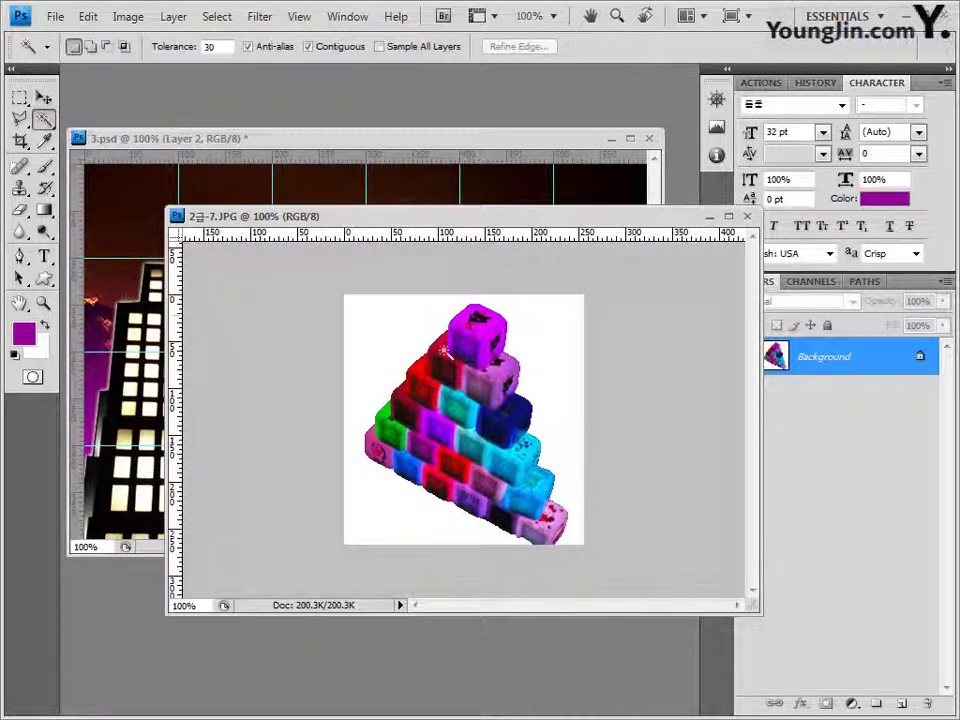
{"action": "left_click", "coordinate": [386, 332]}
{"action": "left_click", "coordinate": [219, 17]}
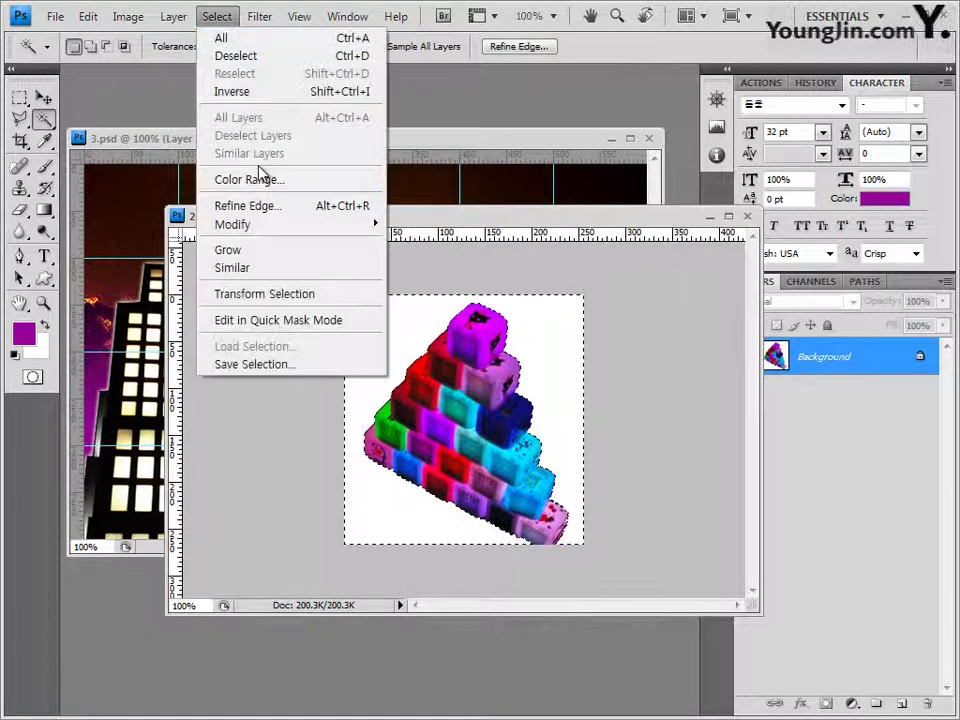
{"action": "left_click", "coordinate": [251, 92]}
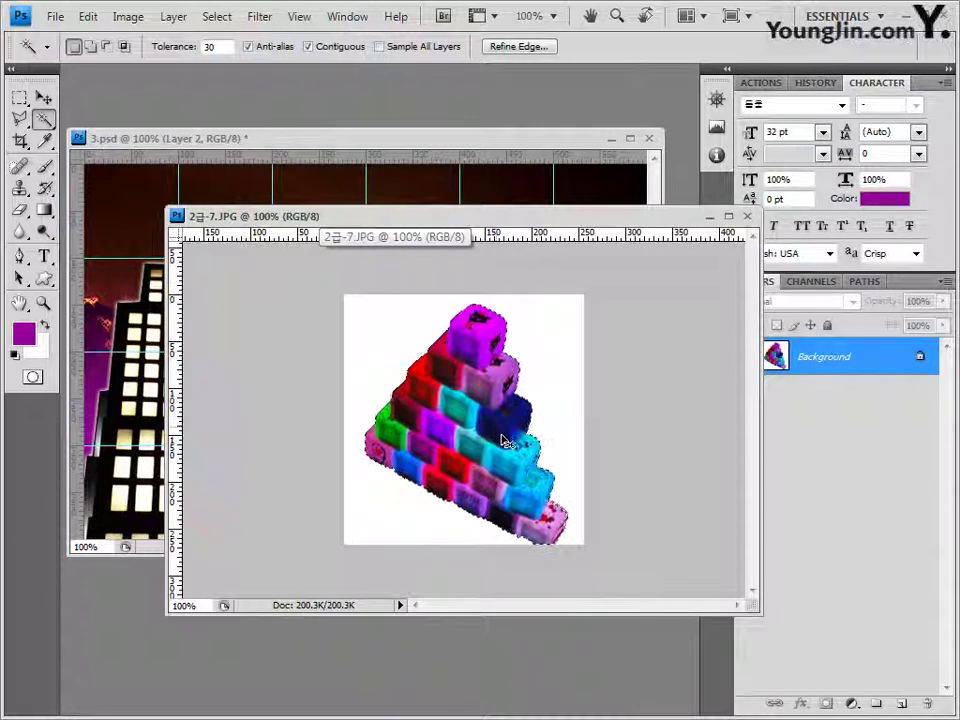
- Close 2급-7.JPG, paste the copied cubes into 3.psd as a new layer and move them to about X 503, Y 237 px
{"action": "left_click", "coordinate": [747, 216]}
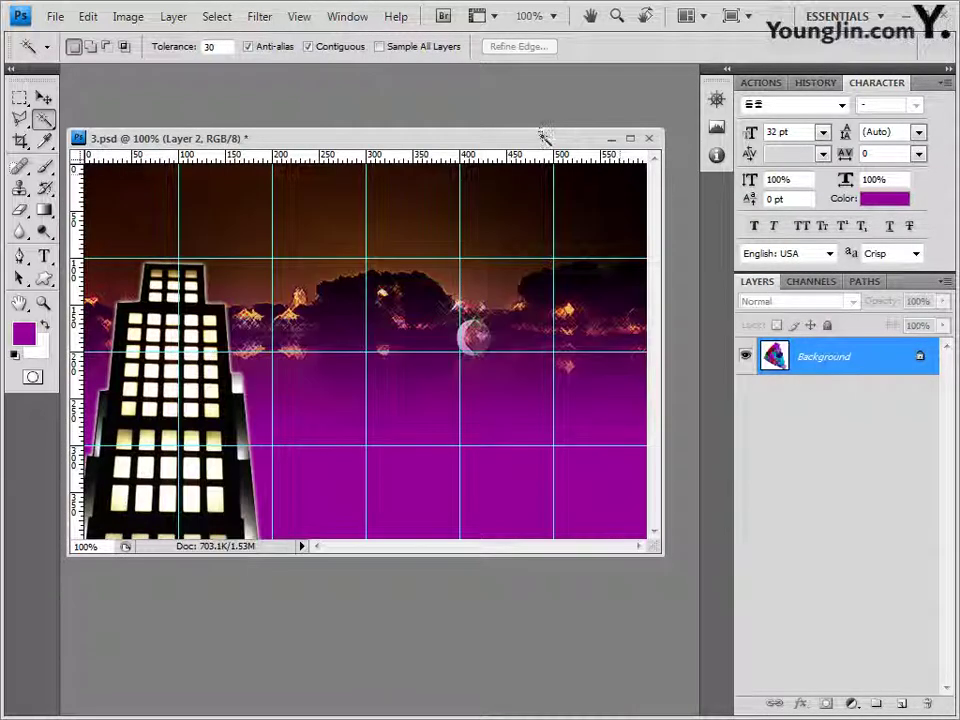
{"action": "key", "text": "ctrl+v"}
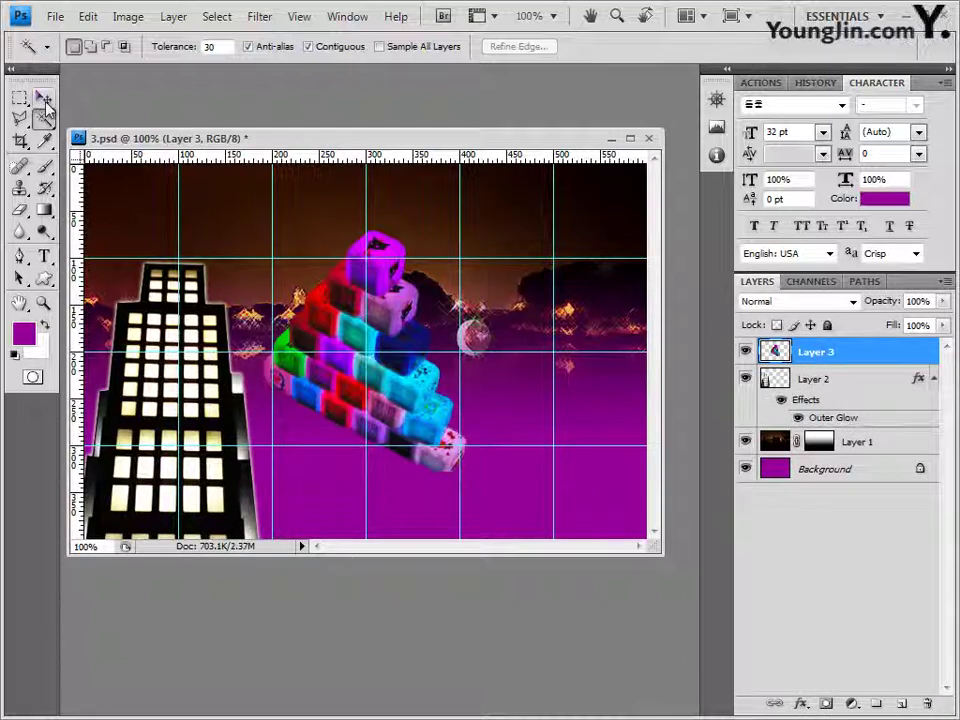
{"action": "left_click", "coordinate": [43, 97]}
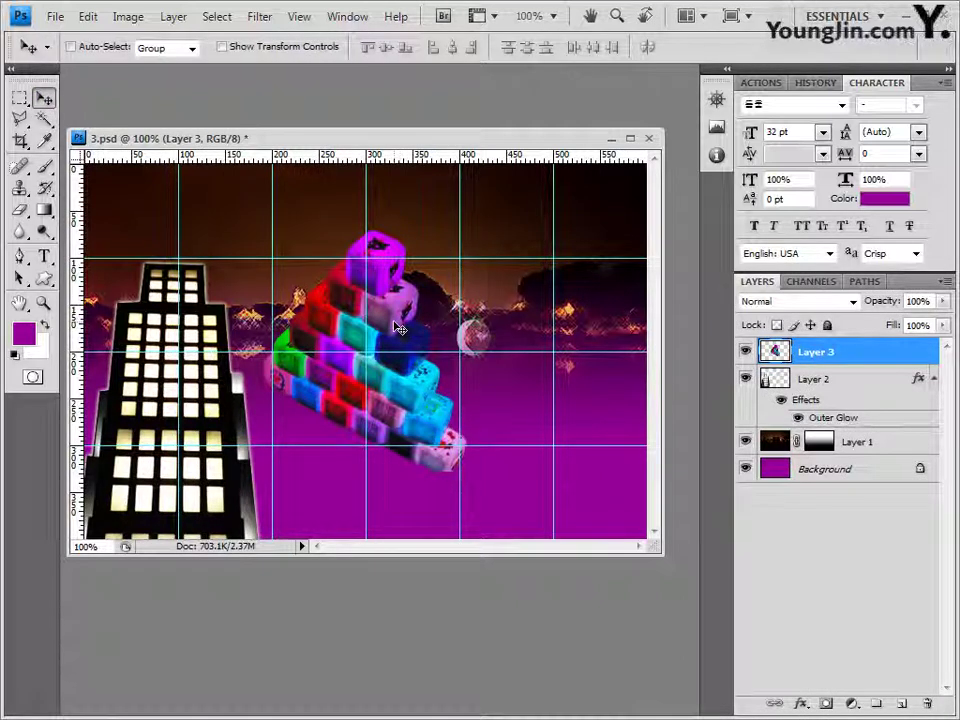
{"action": "left_click_drag", "start_coordinate": [398, 330], "coordinate": [566, 342]}
- Scale the cubes layer proportionally to 96.3%, centered at about X 534, Y 261 px
{"action": "key", "text": "ctrl+t"}
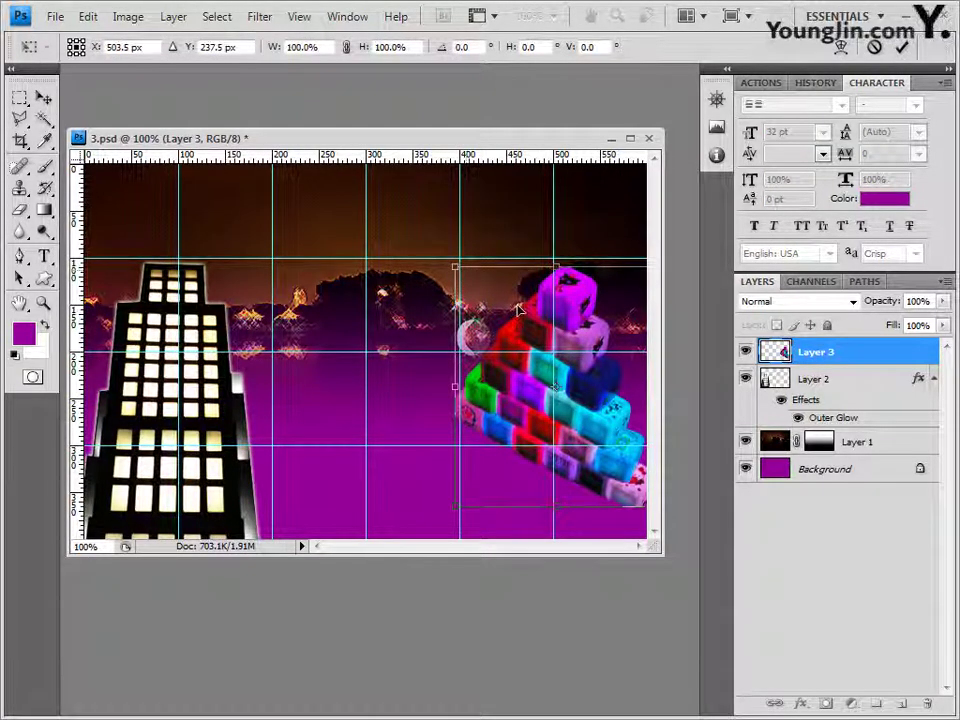
{"action": "left_click_drag", "start_coordinate": [538, 328], "coordinate": [563, 355]}
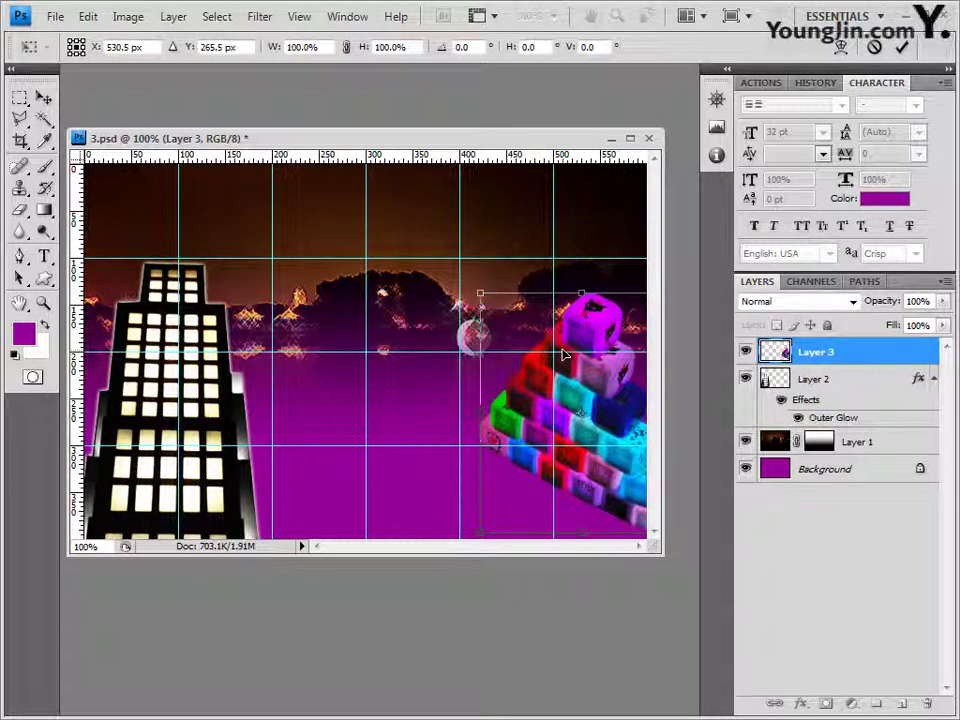
{"action": "mouse_move", "coordinate": [483, 529]}
{"action": "left_mouse_down"}
{"action": "mouse_move", "coordinate": [493, 519]}
{"action": "mouse_move", "coordinate": [486, 526]}
{"action": "left_mouse_up"}
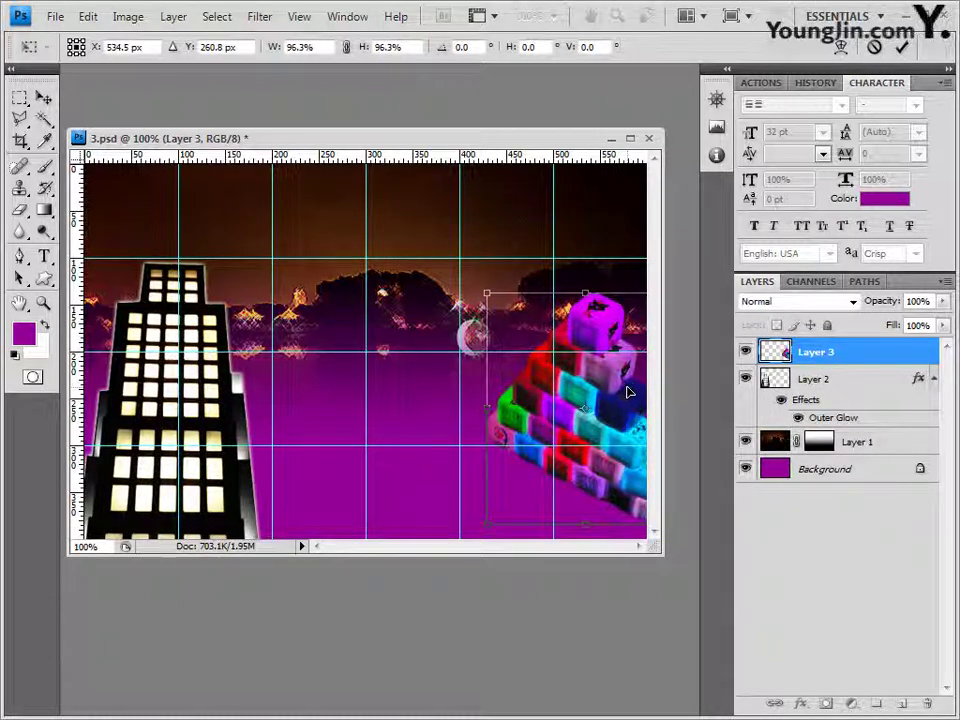
{"action": "key", "text": "Return"}
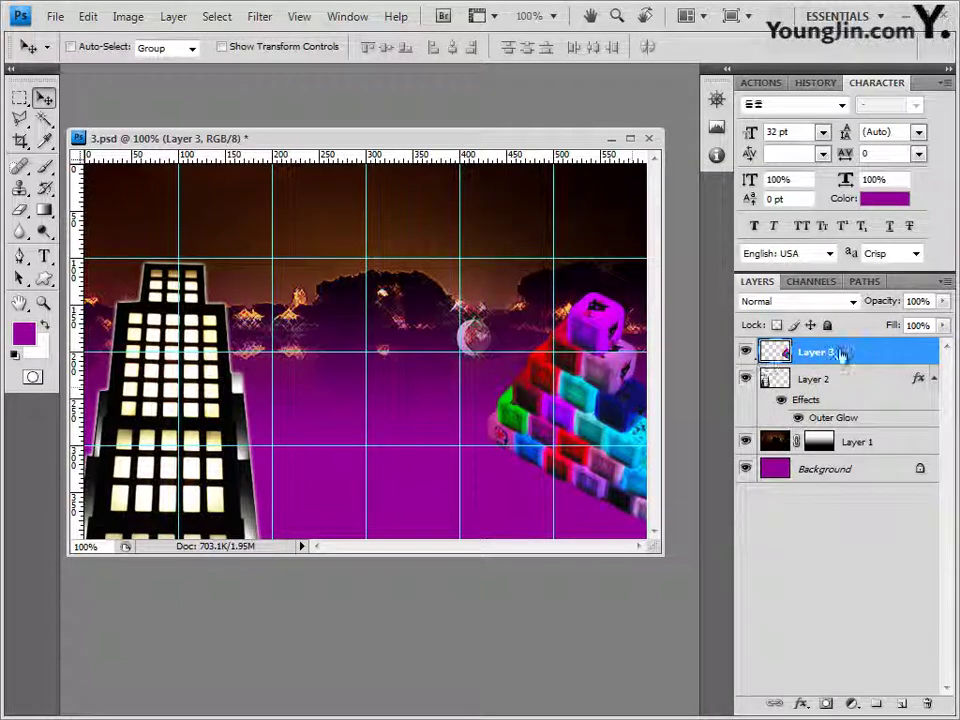
- Apply a Bevel and Emboss layer style to the cubes on Layer 3 with the default Inner Bevel settings
{"action": "left_click", "coordinate": [803, 707]}
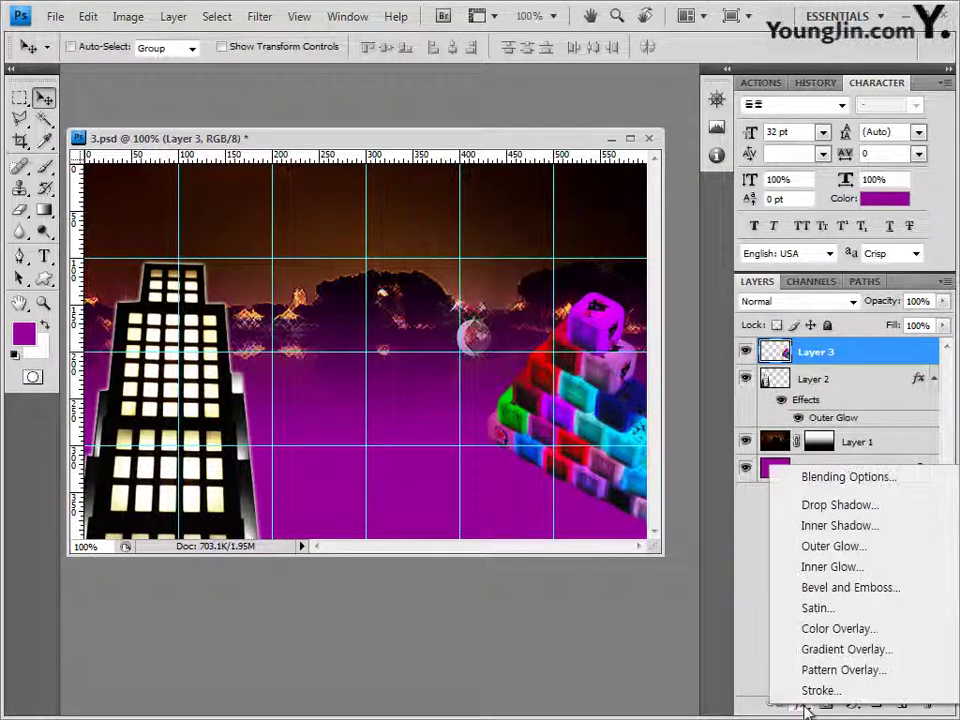
{"action": "left_click", "coordinate": [876, 585]}
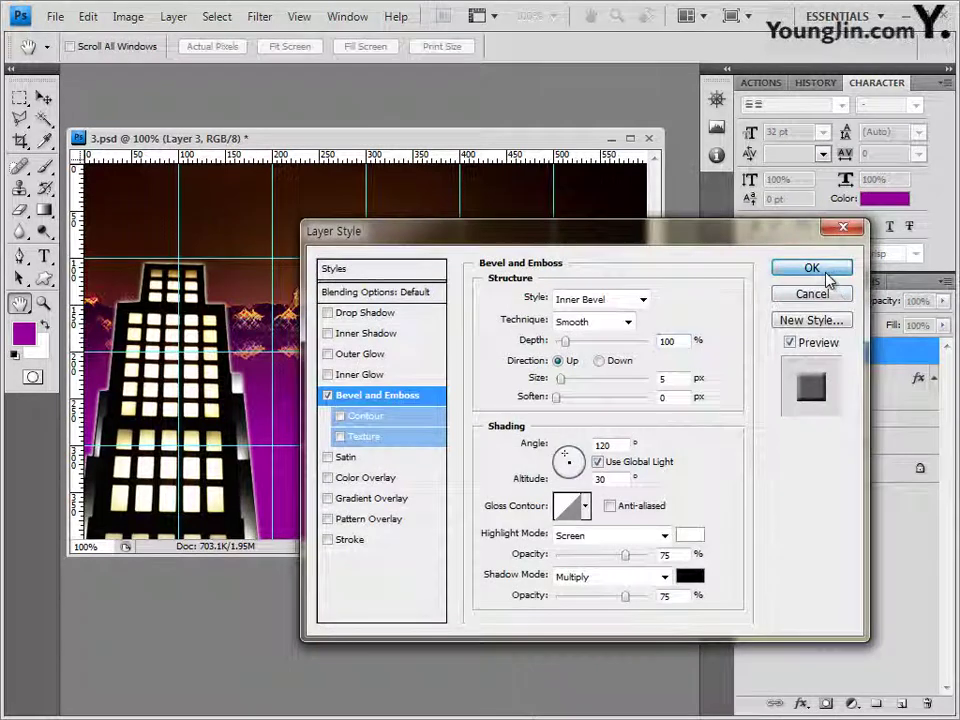
{"action": "left_click", "coordinate": [820, 272]}
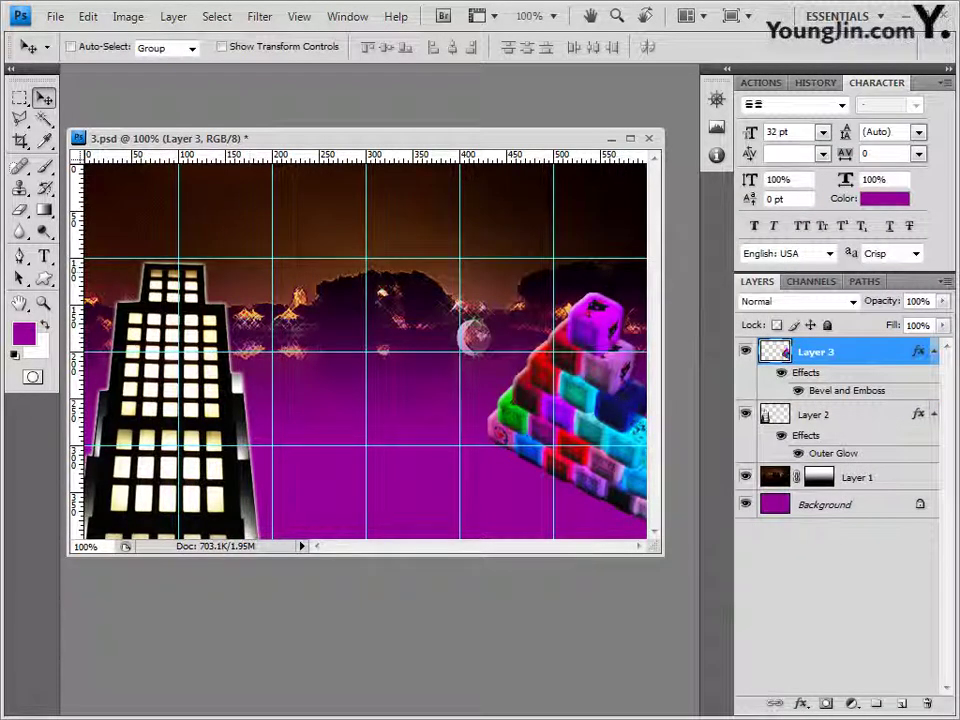
- Open 2급-8.JPG from the 기출문제04 folder and float it in its own window
{"action": "key", "text": "alt+Tab"}
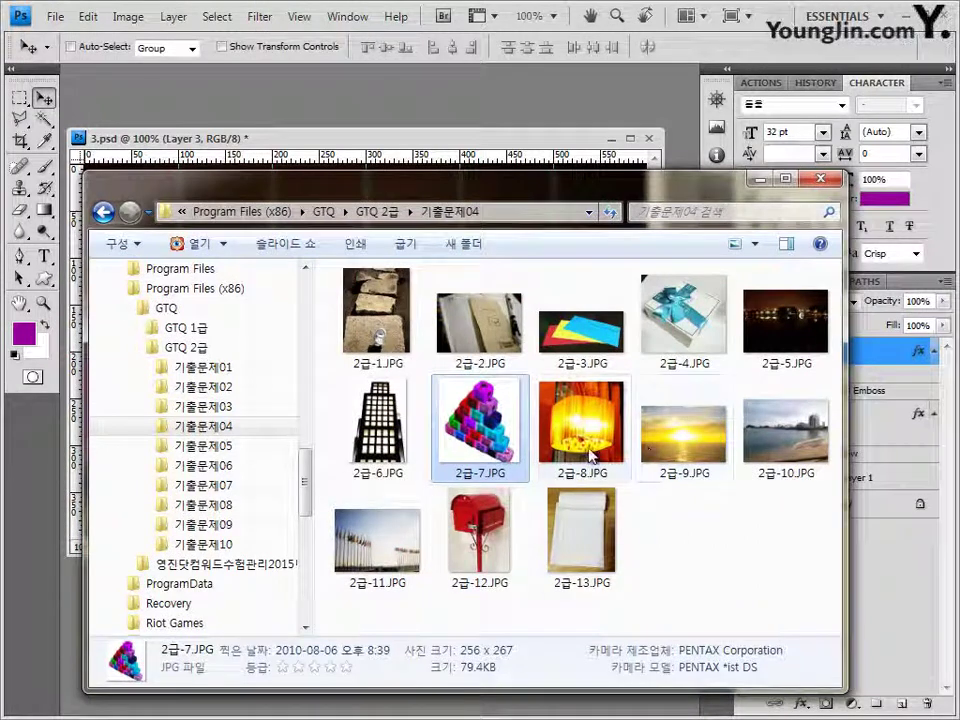
{"action": "left_click_drag", "start_coordinate": [590, 456], "coordinate": [428, 107]}
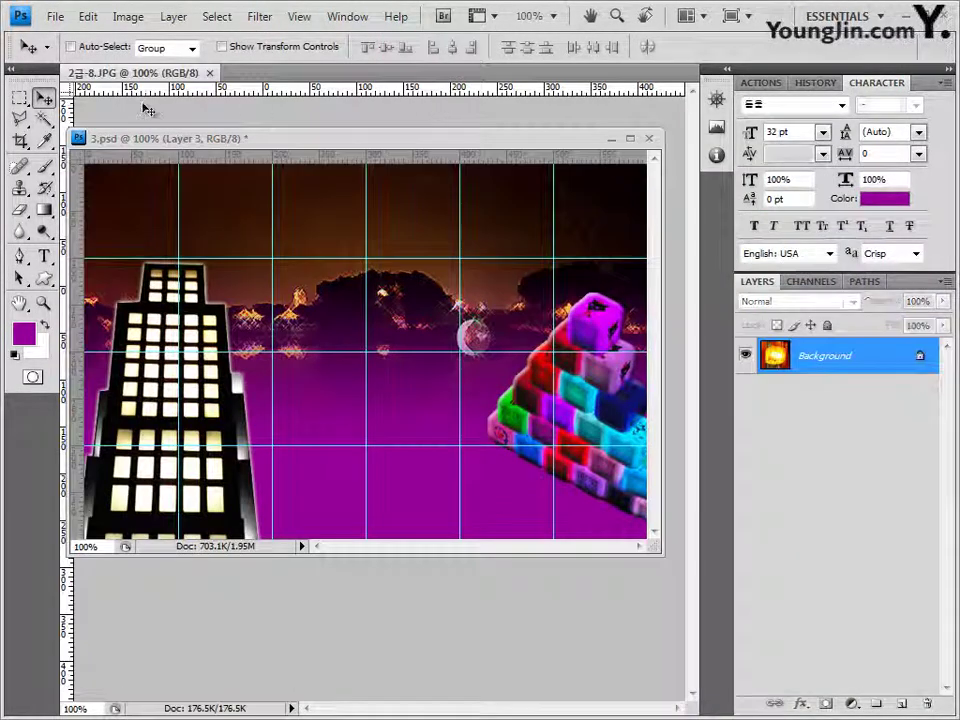
{"action": "left_click_drag", "start_coordinate": [130, 73], "coordinate": [481, 306]}
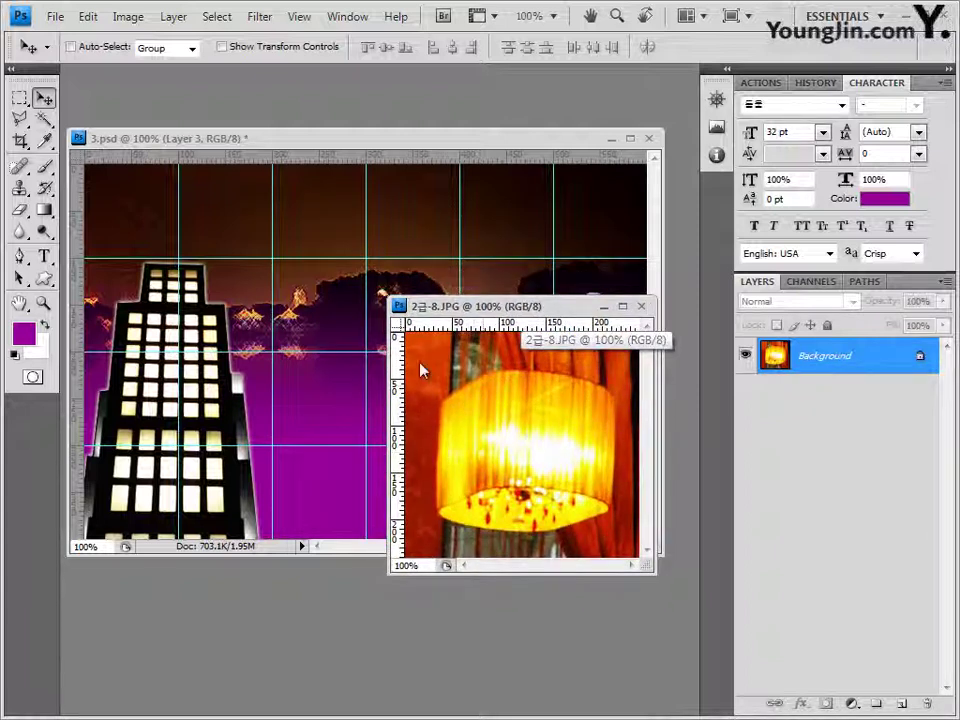
{"action": "left_click", "coordinate": [19, 256]}
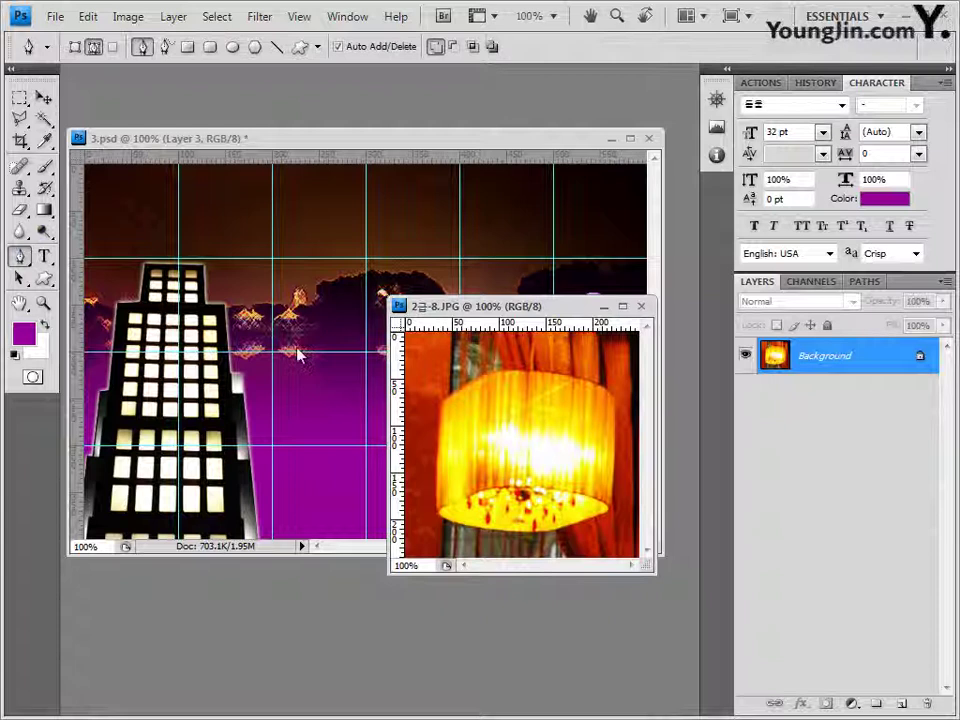
{"action": "left_click", "coordinate": [441, 405]}
{"action": "left_click_drag", "start_coordinate": [440, 521], "coordinate": [444, 522]}
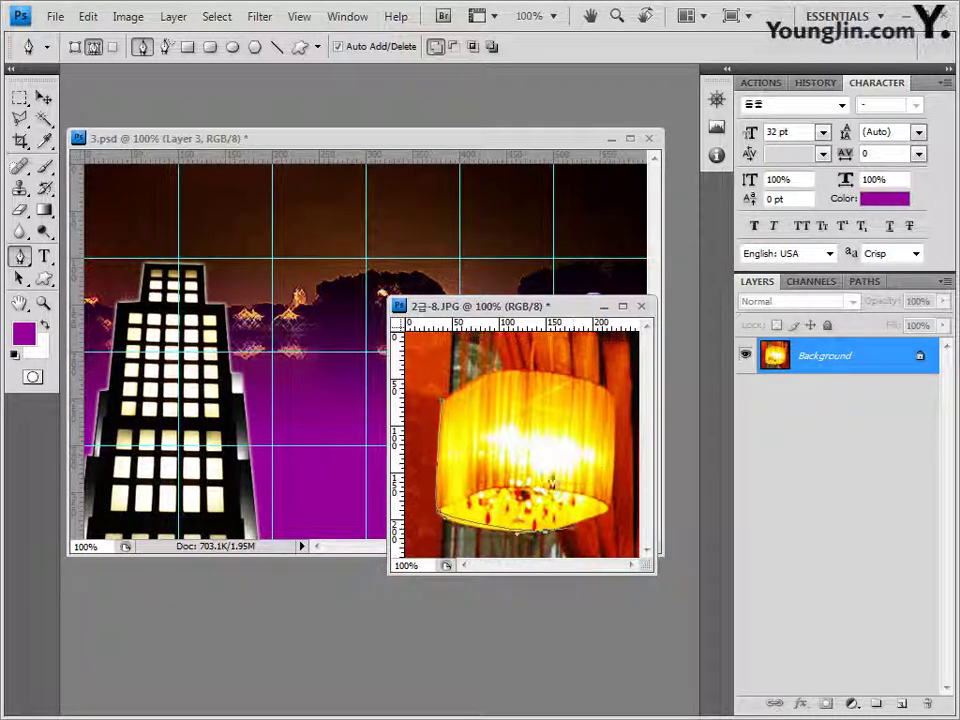
{"action": "left_click", "coordinate": [818, 84]}
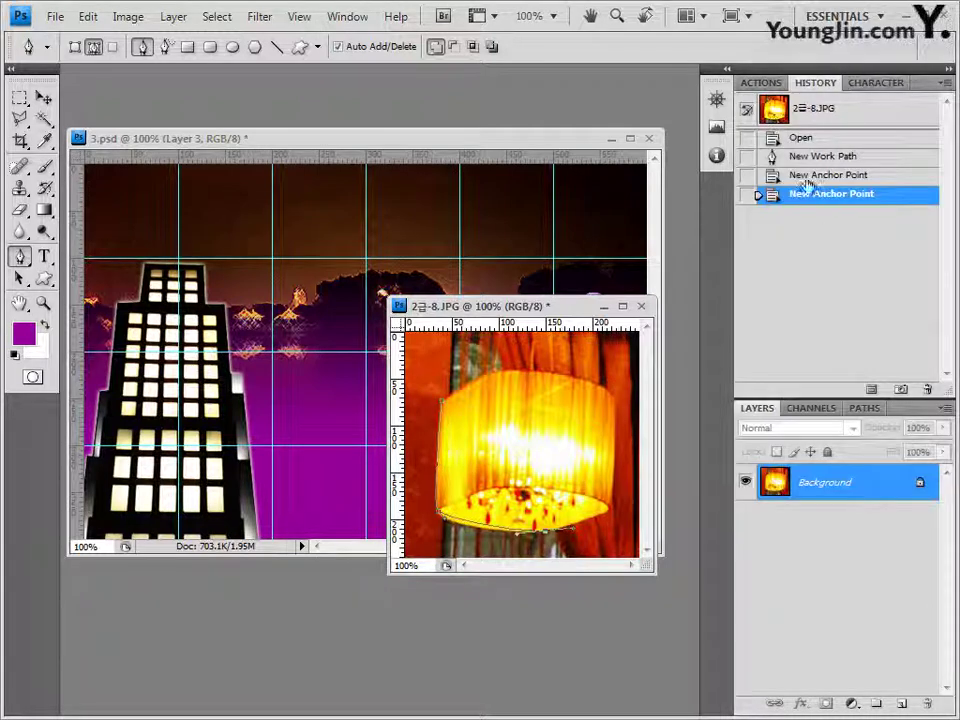
{"action": "left_click", "coordinate": [836, 140]}
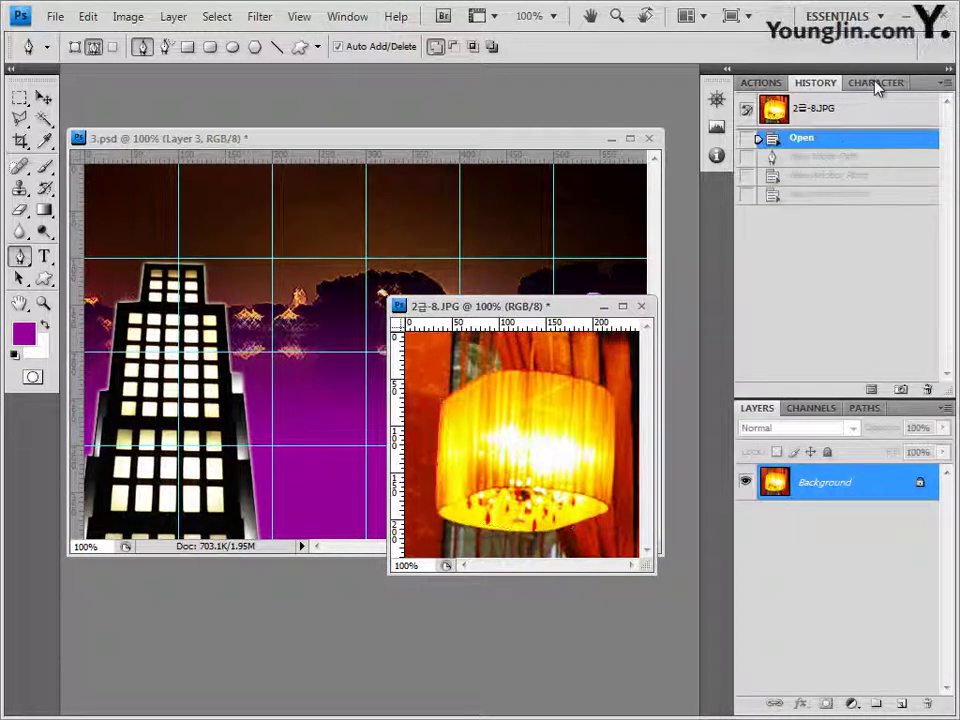
{"action": "left_click", "coordinate": [875, 84]}
- Select the yellow lampshade in 2급-8.JPG with the Quick Selection tool and a 9 px brush
{"action": "left_click", "coordinate": [43, 118]}
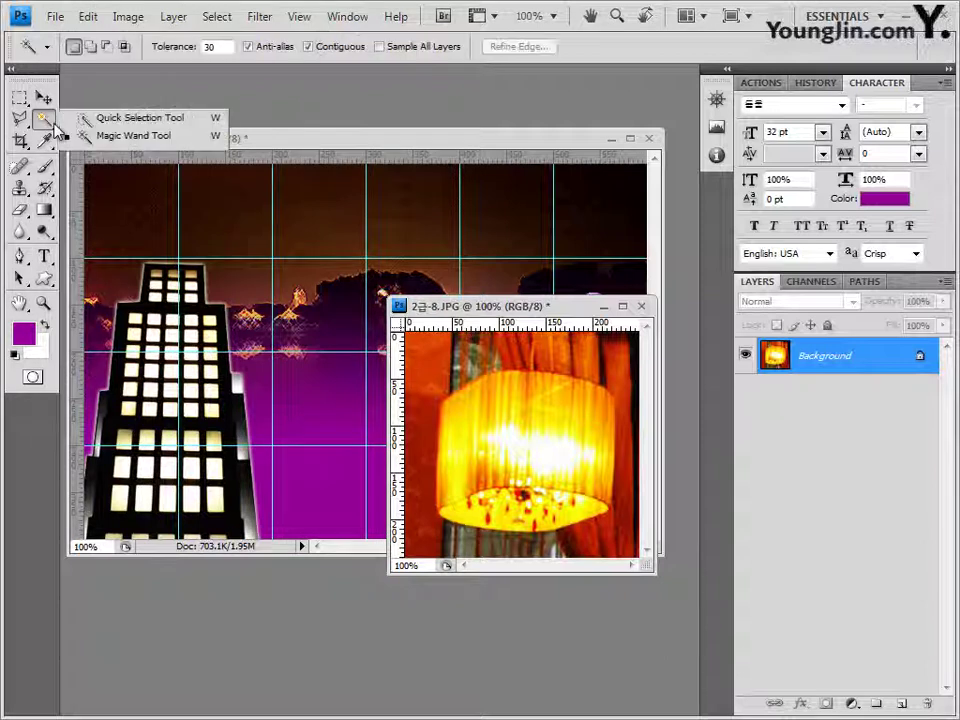
{"action": "left_click", "coordinate": [110, 120]}
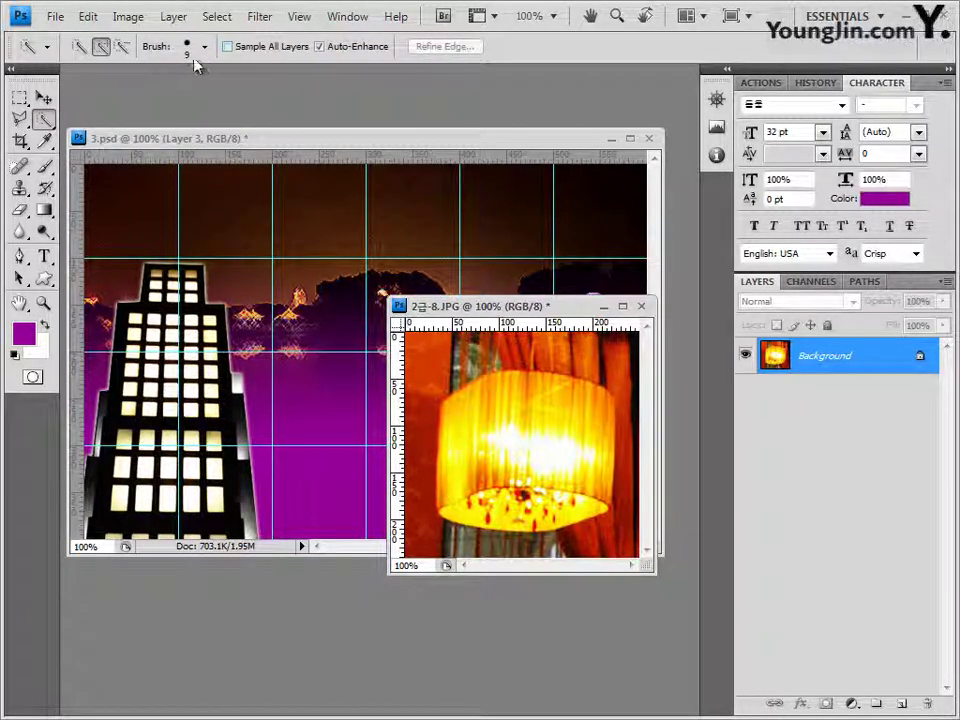
{"action": "mouse_move", "coordinate": [454, 409]}
{"action": "left_mouse_down"}
{"action": "mouse_move", "coordinate": [450, 474]}
{"action": "mouse_move", "coordinate": [469, 500]}
{"action": "mouse_move", "coordinate": [500, 506]}
{"action": "mouse_move", "coordinate": [593, 495]}
{"action": "mouse_move", "coordinate": [602, 422]}
{"action": "mouse_move", "coordinate": [603, 430]}
{"action": "left_mouse_up"}
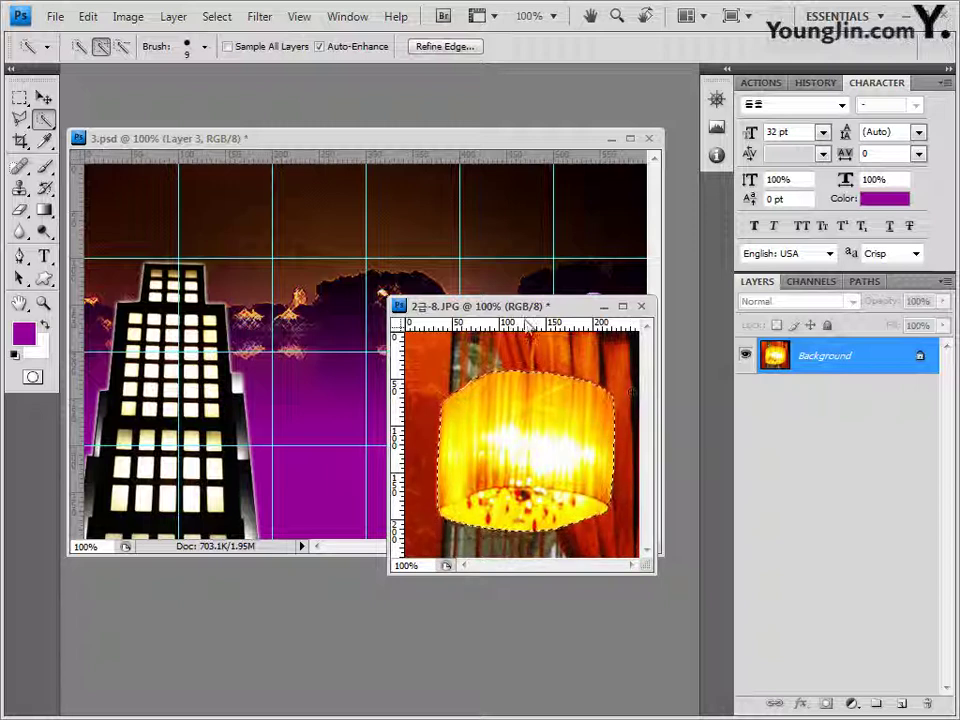
- Paste the copied lampshade into 3.psd as a new layer and move it to about X 234, Y 112 px
{"action": "left_click", "coordinate": [466, 145]}
{"action": "left_click_drag", "start_coordinate": [513, 316], "coordinate": [380, 232]}
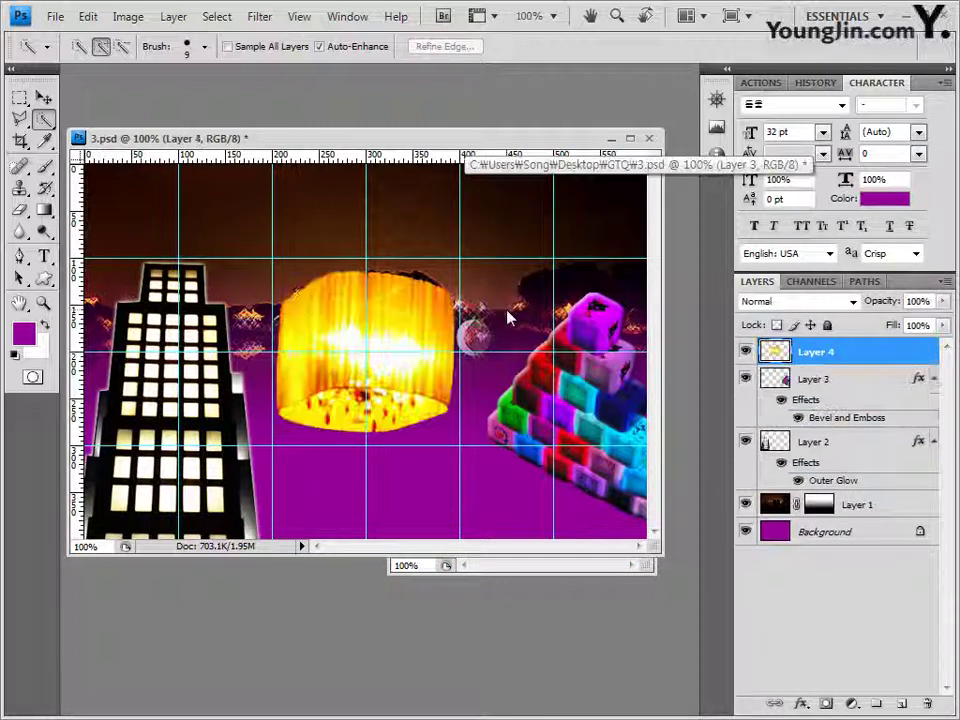
{"action": "left_click", "coordinate": [43, 98]}
{"action": "left_click_drag", "start_coordinate": [393, 337], "coordinate": [330, 254]}
- Scale the lampshade layer to 68.7% width and 60.8% height, centered at about X 188, Y 56 px
{"action": "key", "text": "ctrl+t"}
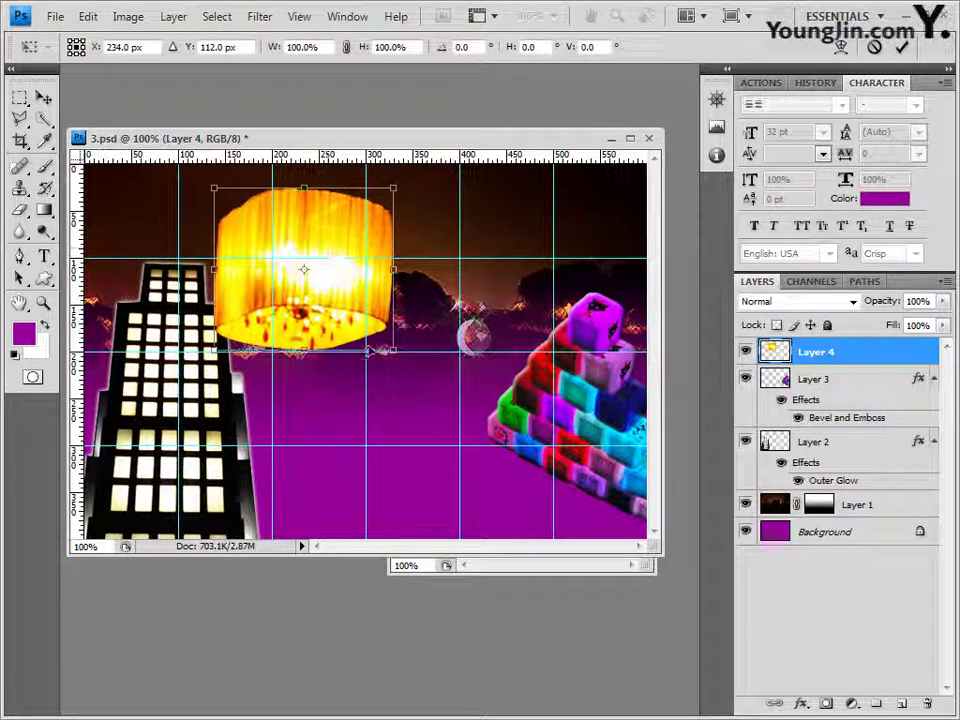
{"action": "left_click_drag", "start_coordinate": [386, 350], "coordinate": [345, 308]}
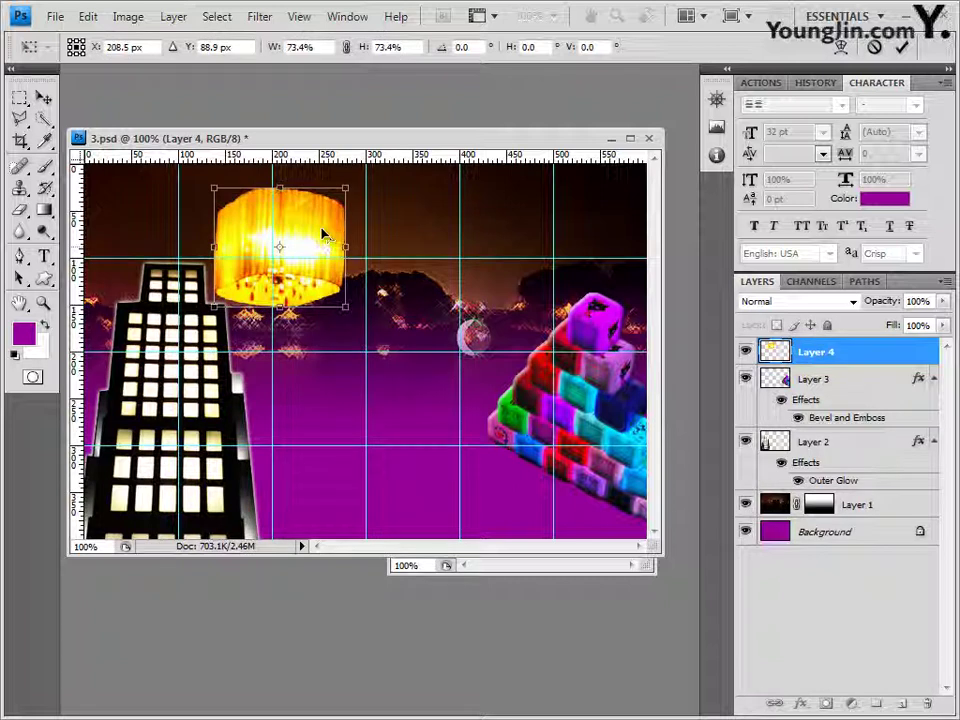
{"action": "left_click_drag", "start_coordinate": [321, 229], "coordinate": [300, 213]}
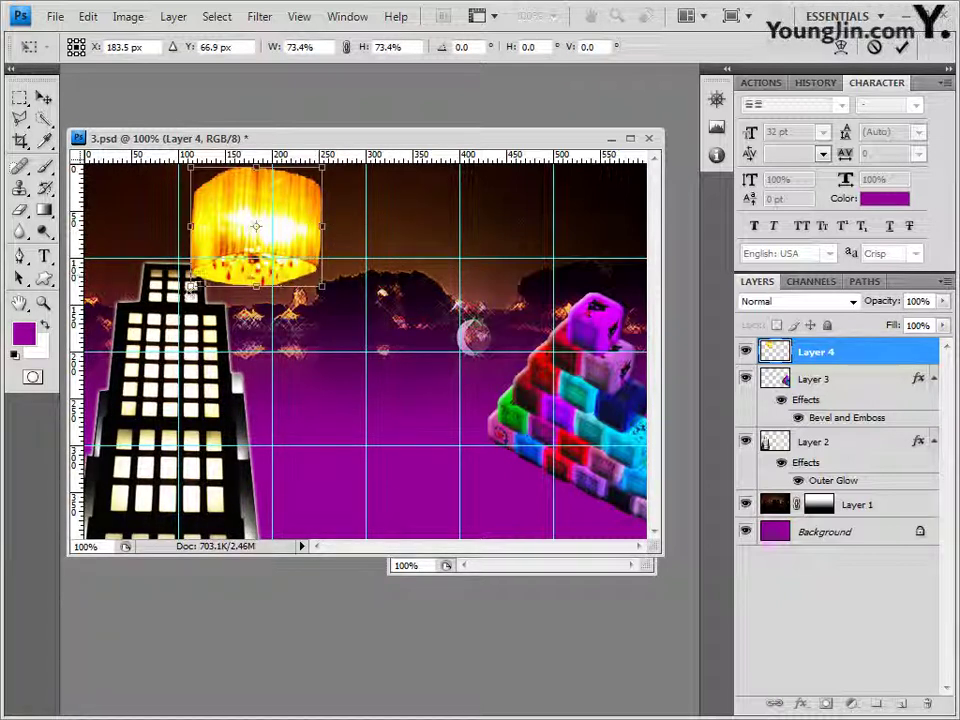
{"action": "left_click_drag", "start_coordinate": [190, 287], "coordinate": [196, 261]}
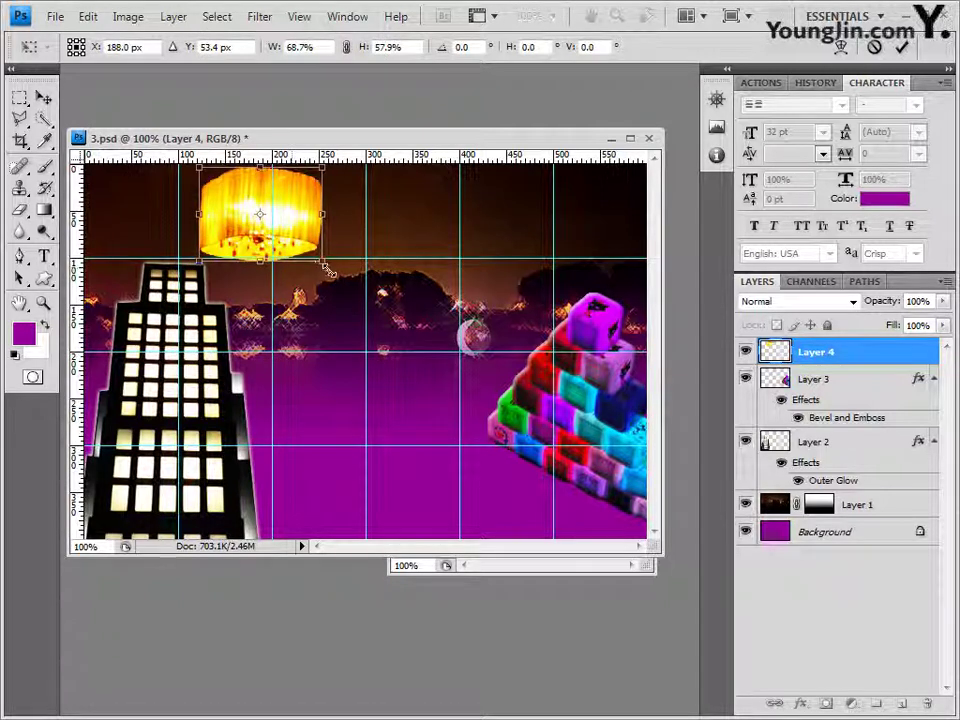
{"action": "left_click_drag", "start_coordinate": [322, 263], "coordinate": [325, 273]}
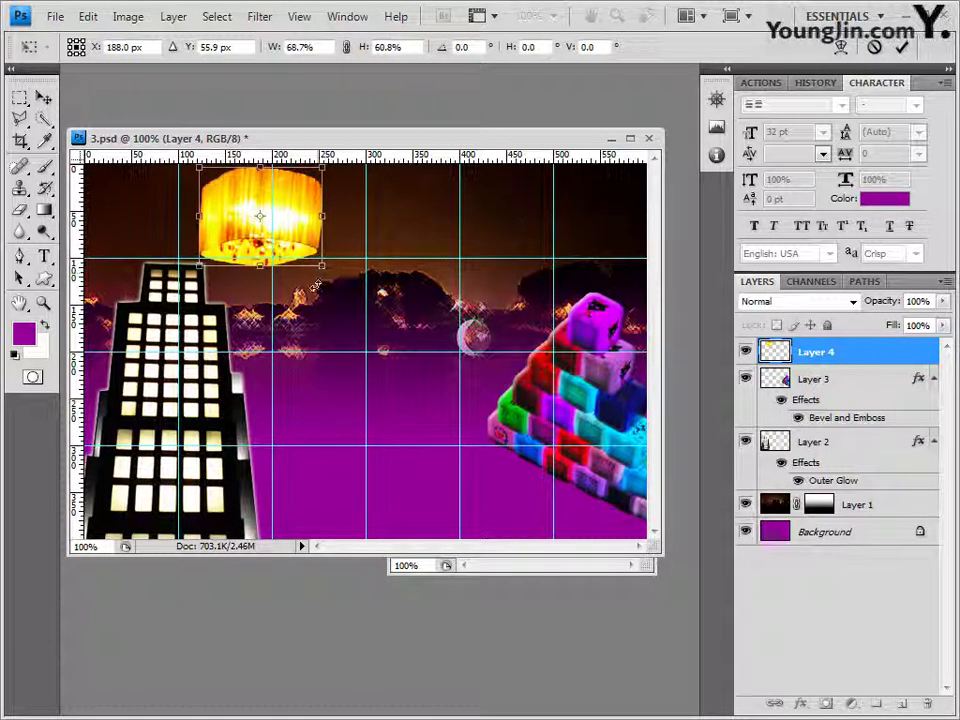
{"action": "double_click", "coordinate": [258, 214]}
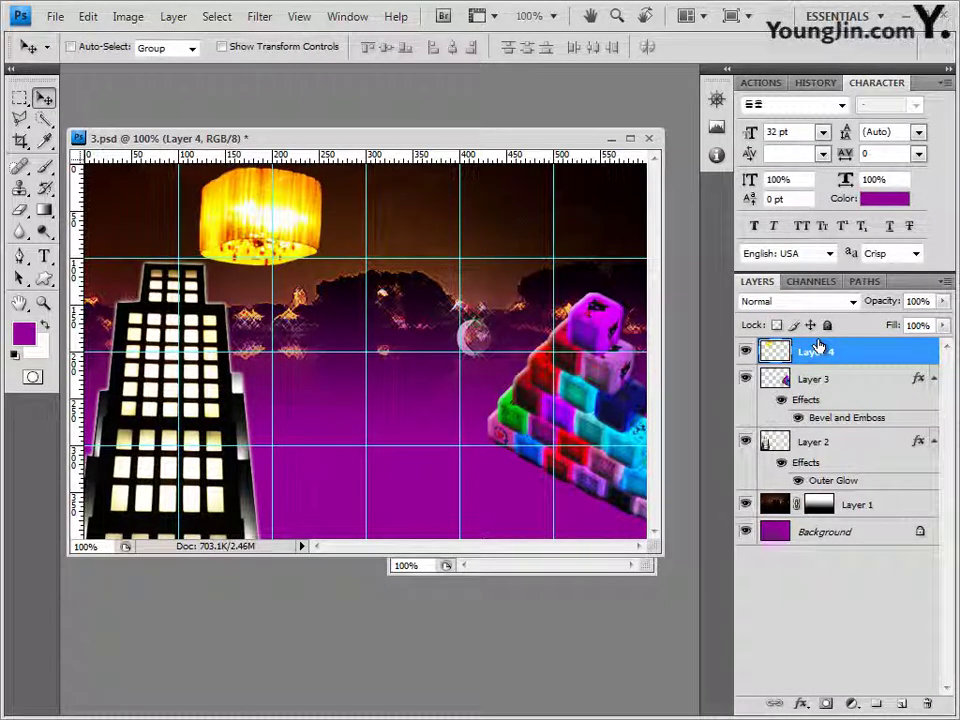
- Apply a Drop Shadow layer style with default settings to the lampshade on Layer 4
{"action": "left_click", "coordinate": [803, 705]}
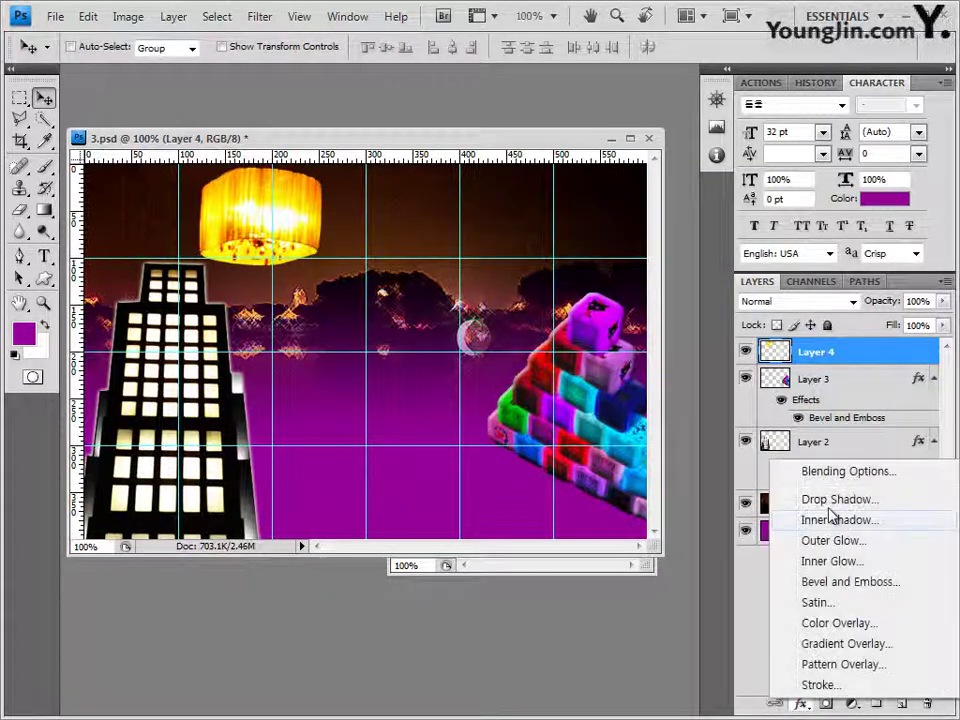
{"action": "left_click", "coordinate": [838, 500]}
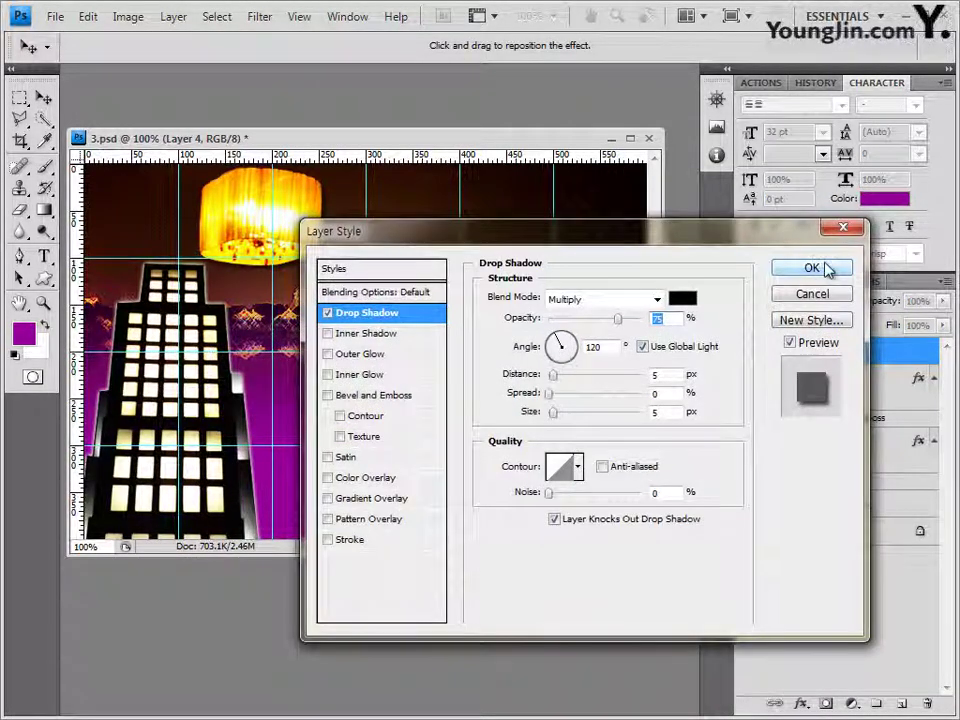
{"action": "left_click", "coordinate": [812, 270]}
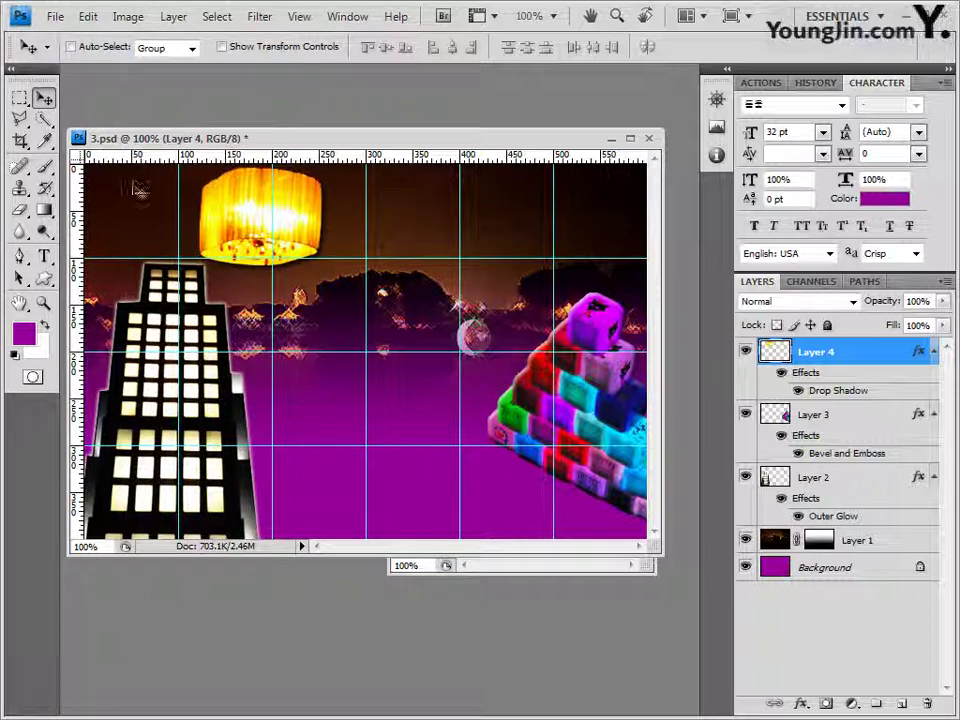
- Set the Custom Shape tool to the crescent moon shape, in shape layer mode
{"action": "left_click", "coordinate": [45, 282]}
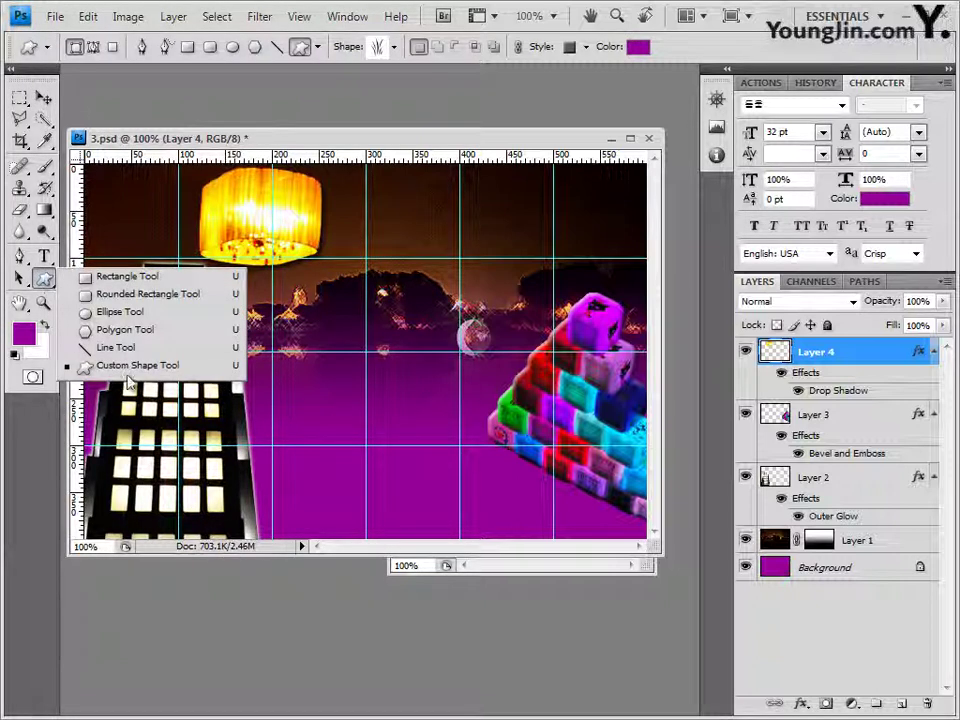
{"action": "left_click", "coordinate": [94, 366]}
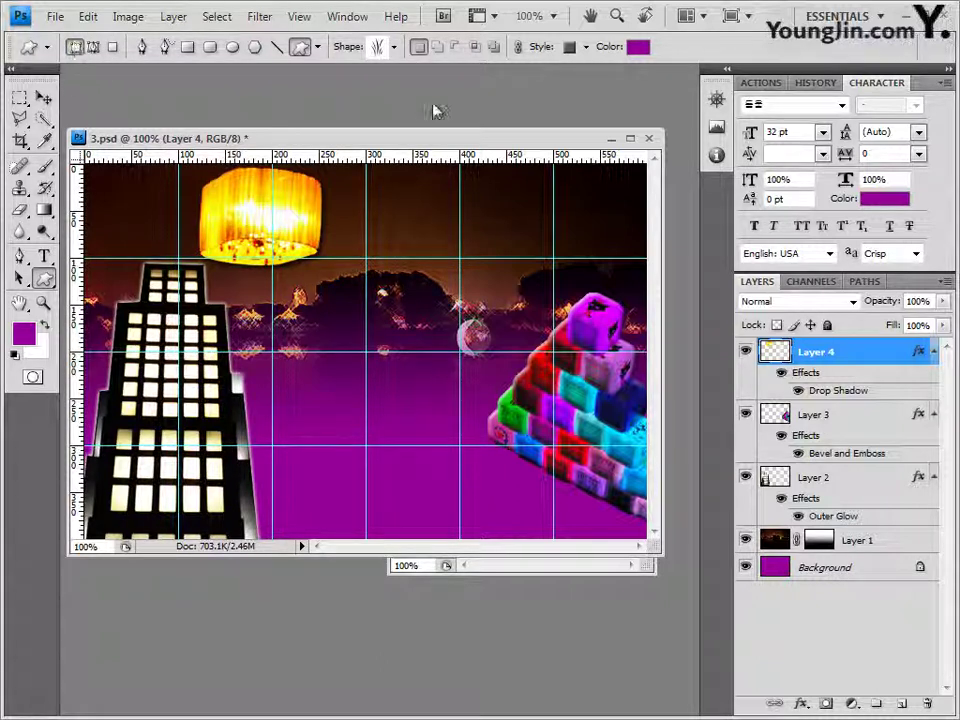
{"action": "left_click", "coordinate": [394, 47]}
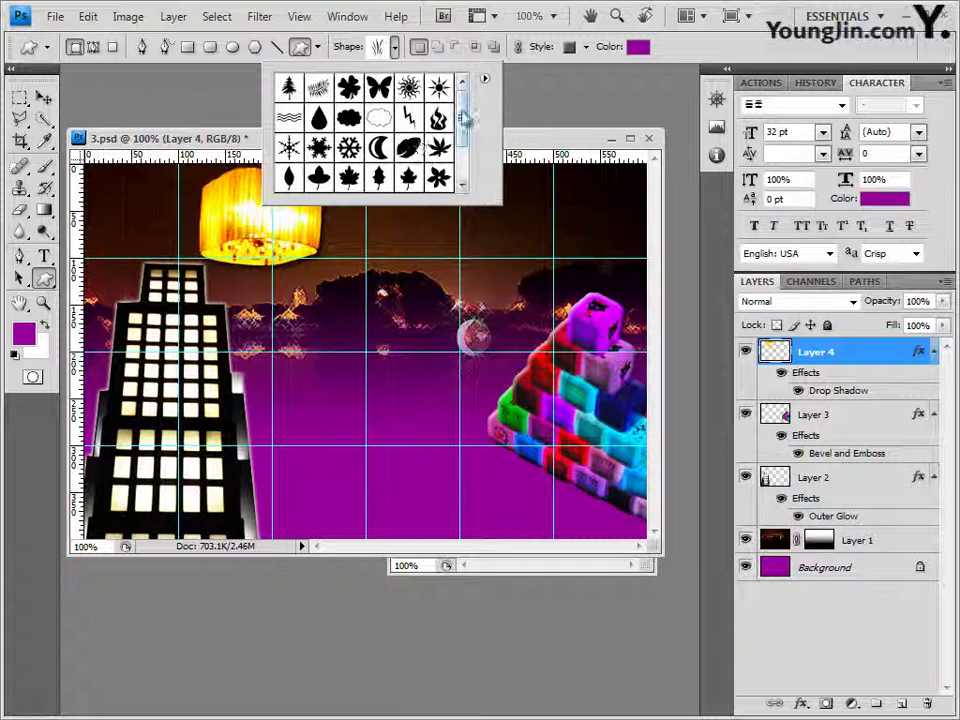
{"action": "left_click", "coordinate": [485, 79]}
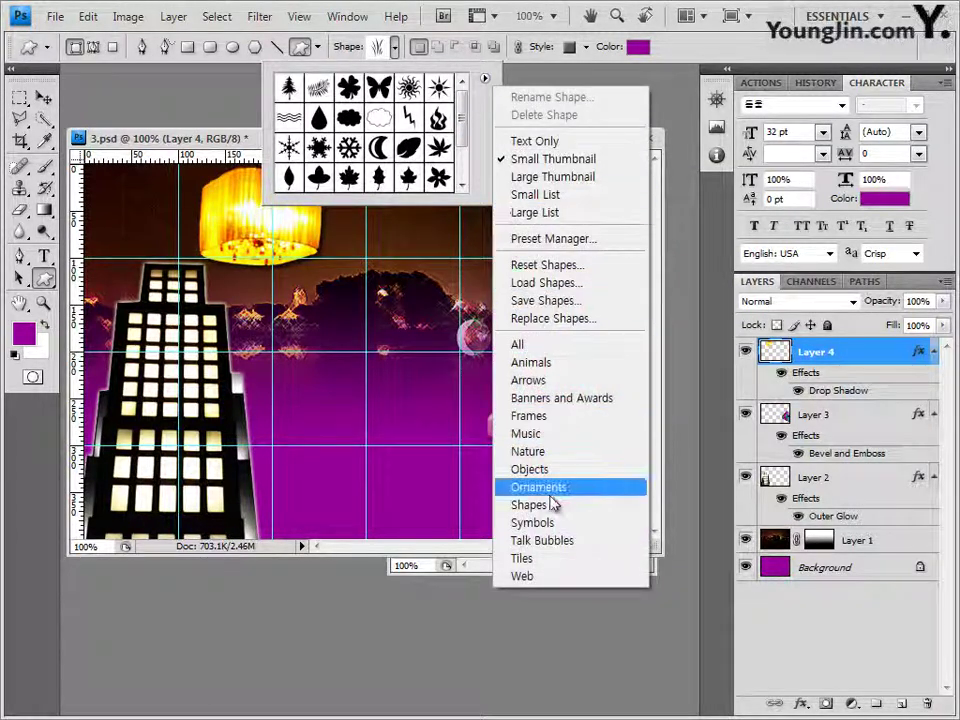
{"action": "left_click", "coordinate": [461, 119]}
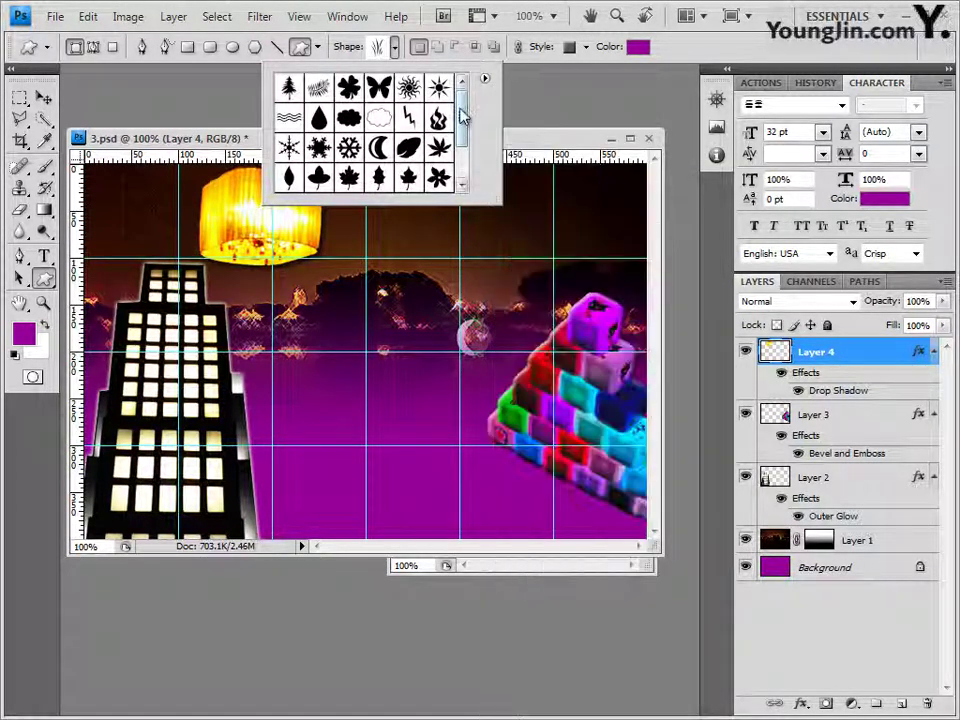
{"action": "left_click", "coordinate": [383, 148]}
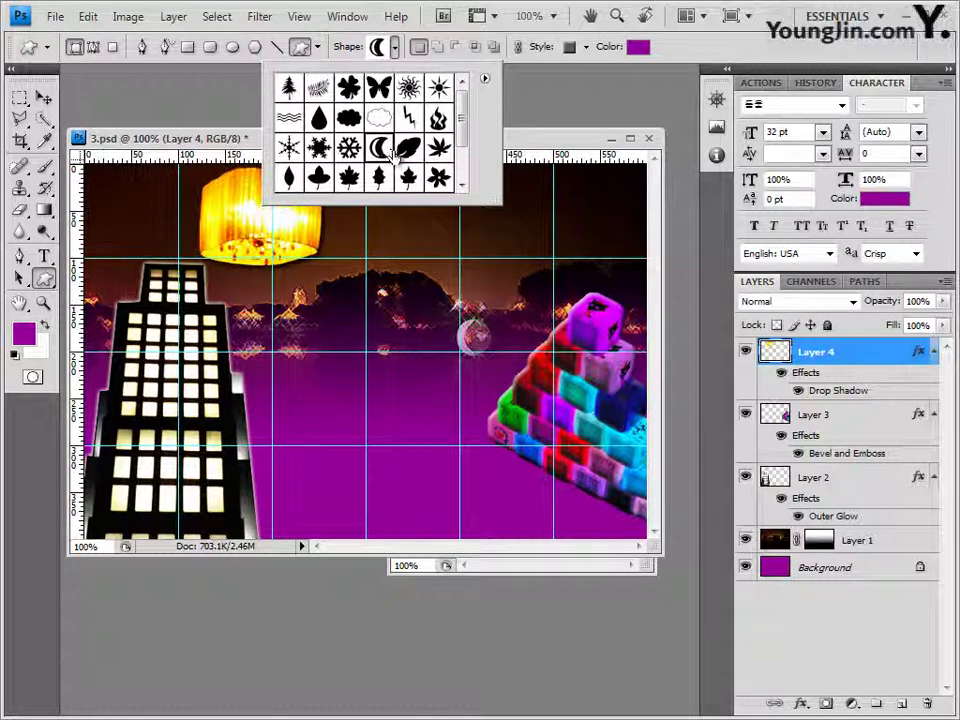
{"action": "left_click", "coordinate": [561, 145]}
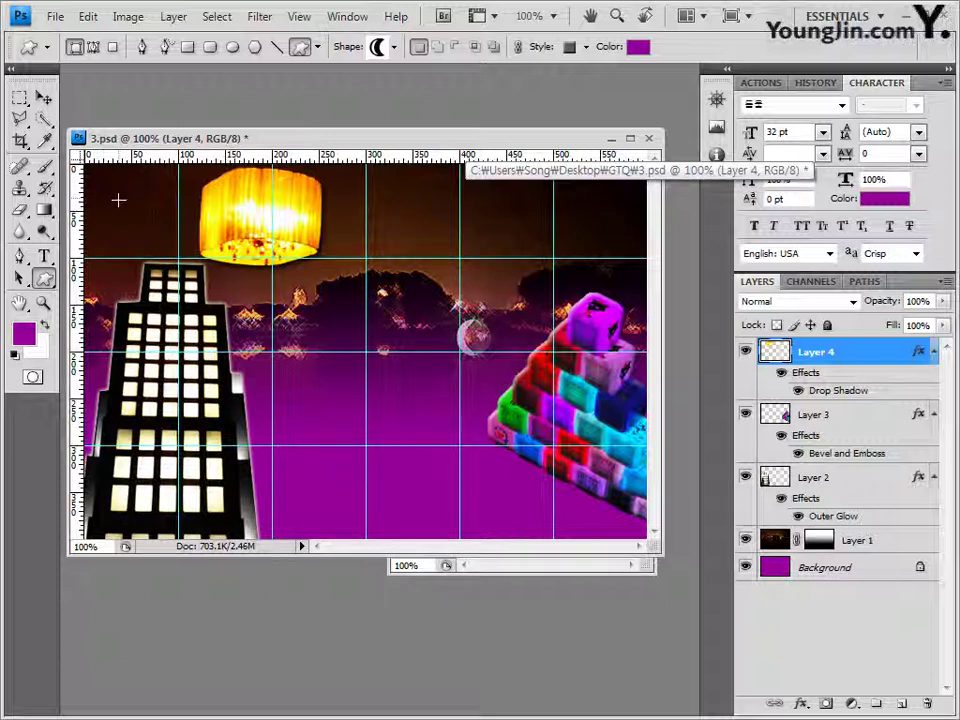
- Draw a crescent moon shape about 30 px wide and 50 px tall beside the lamp and clear its layer style
{"action": "left_click_drag", "start_coordinate": [116, 193], "coordinate": [143, 243]}
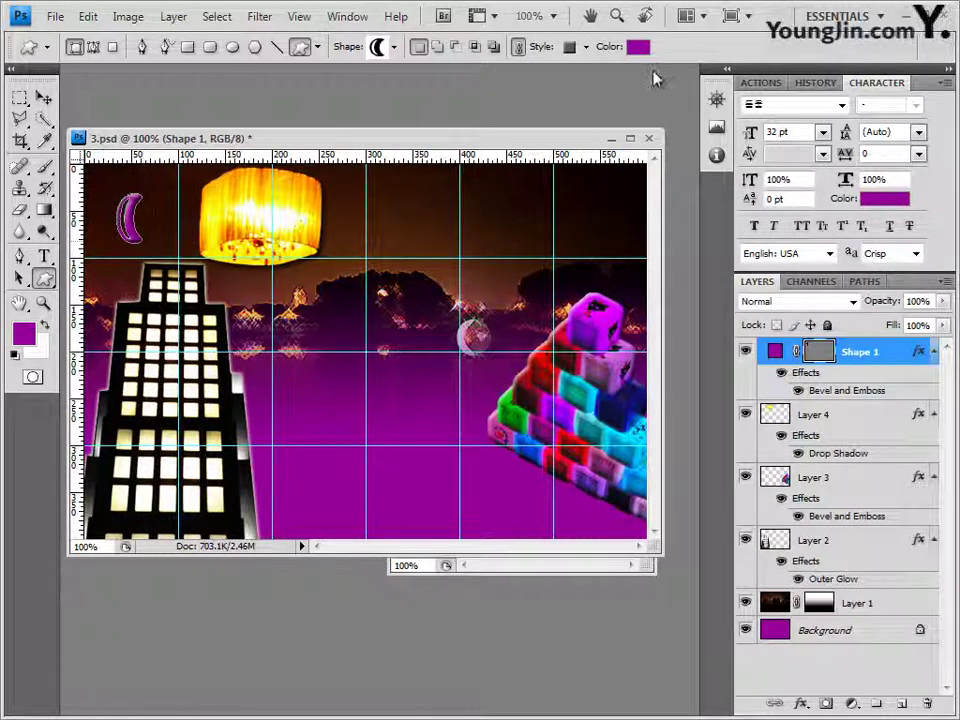
{"action": "left_click", "coordinate": [588, 52]}
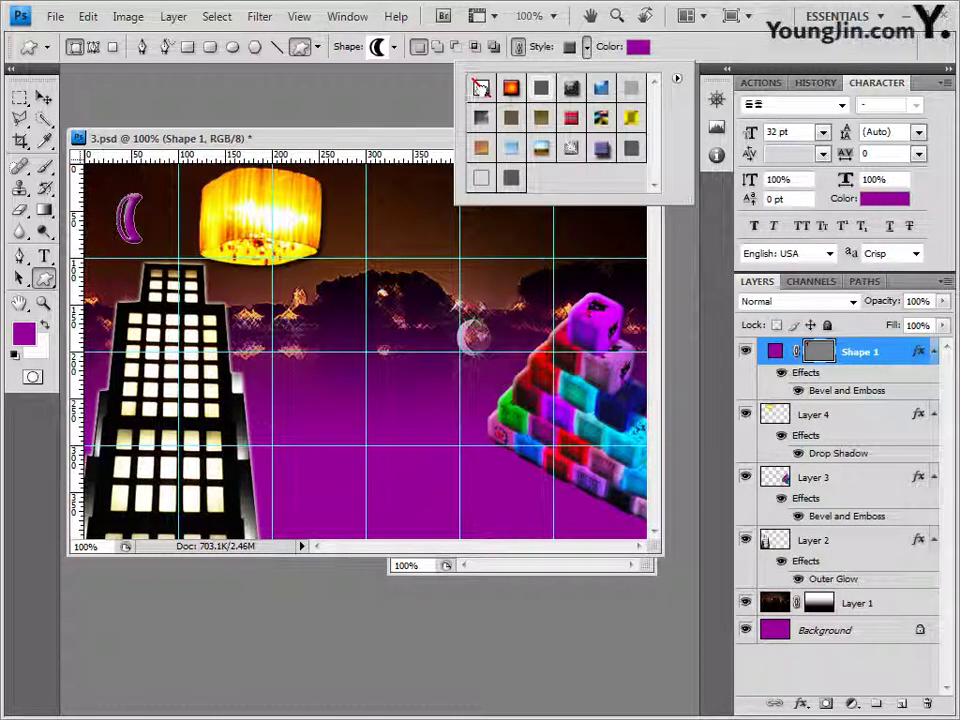
{"action": "left_click", "coordinate": [481, 88]}
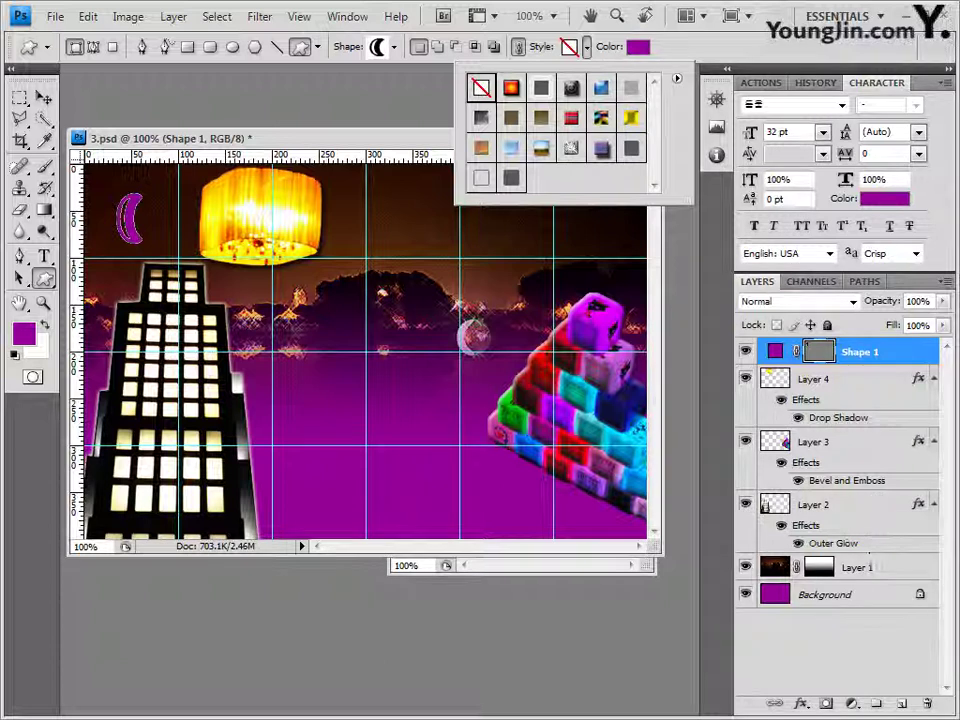
- Add Inner Shadow and Gradient Overlay effects to the crescent moon's shape layer
{"action": "left_click", "coordinate": [803, 706]}
{"action": "left_click", "coordinate": [803, 706]}
{"action": "left_click", "coordinate": [830, 523]}
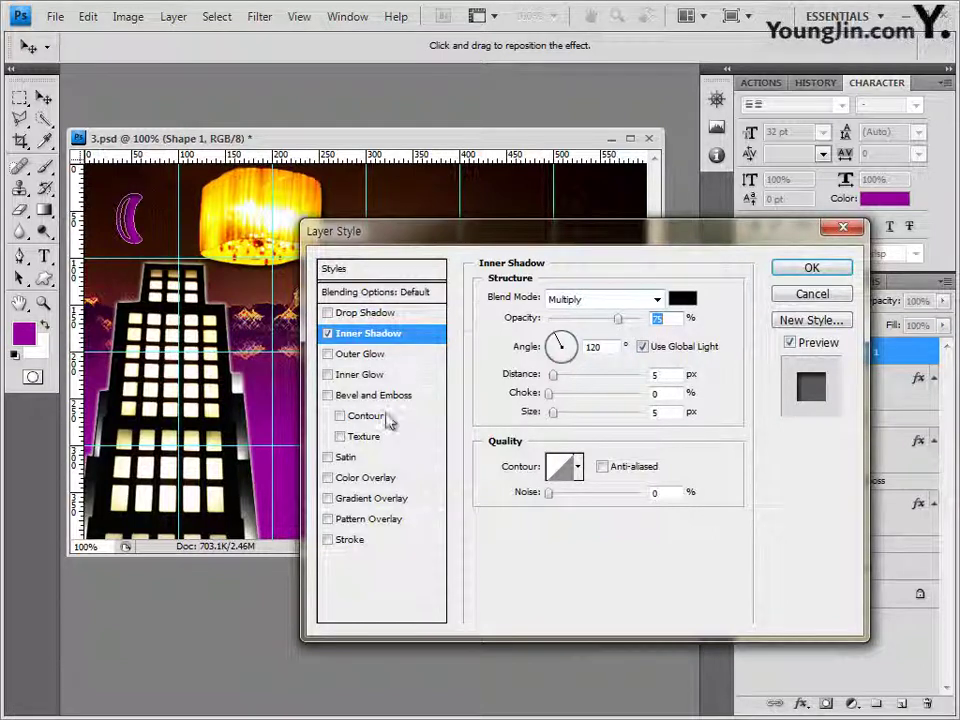
{"action": "left_click", "coordinate": [398, 499]}
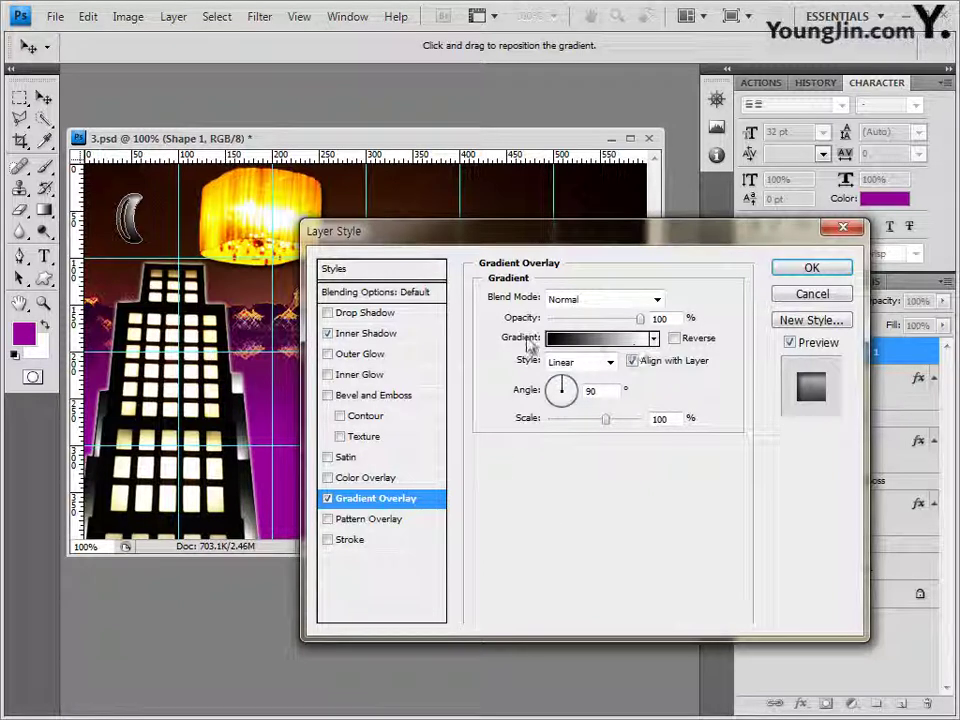
- Edit the crescent's overlay gradient and set its starting colour stop to ffffff
{"action": "left_click", "coordinate": [603, 345]}
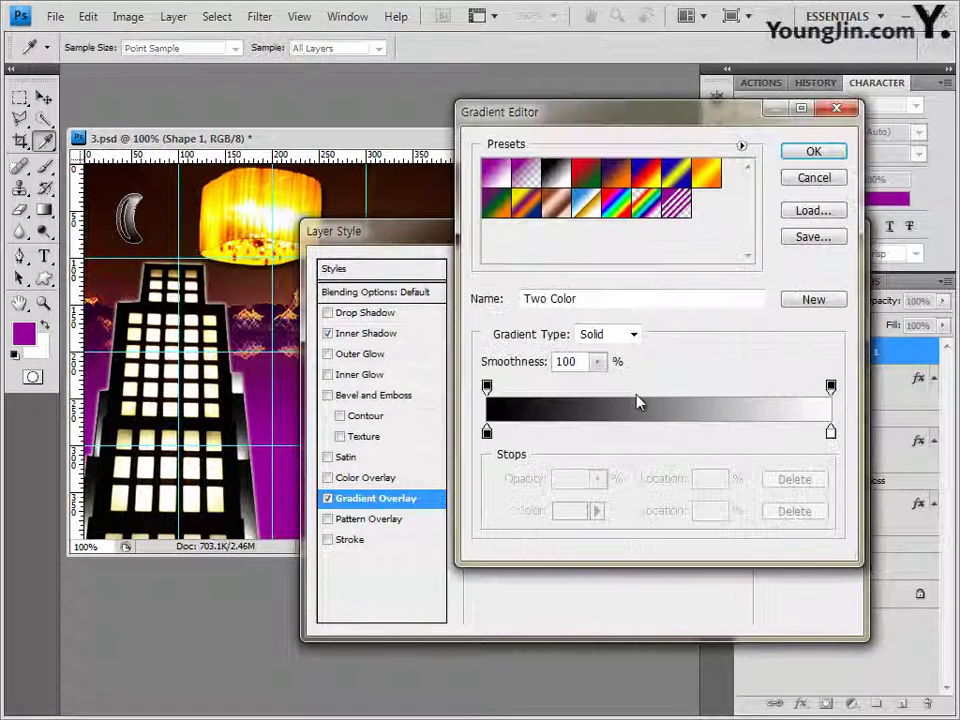
{"action": "left_click_drag", "start_coordinate": [686, 117], "coordinate": [685, 111]}
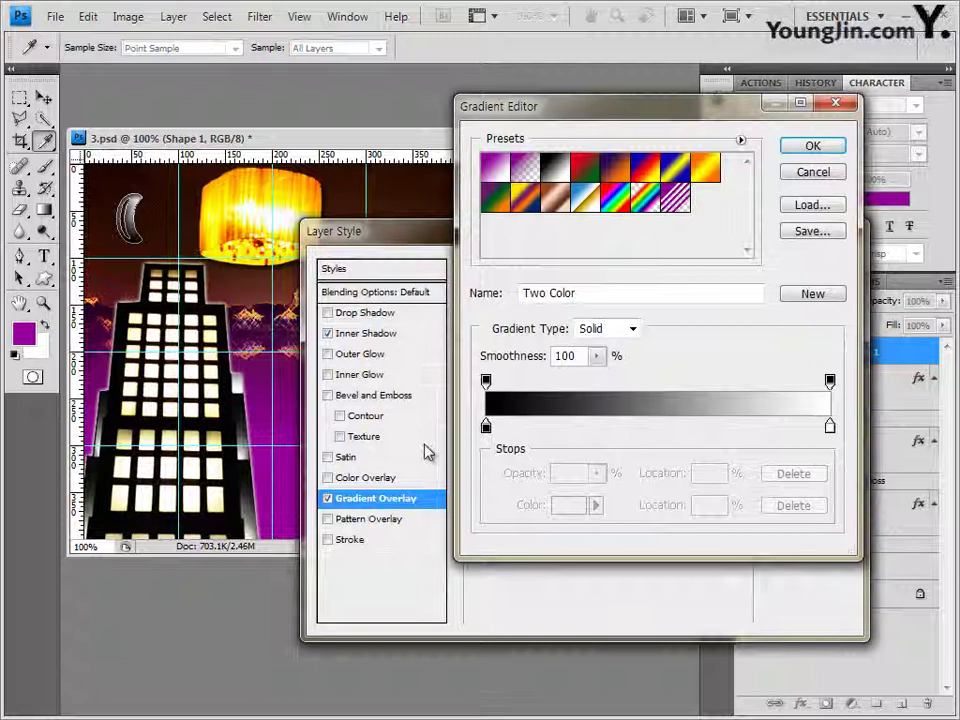
{"action": "double_click", "coordinate": [487, 429]}
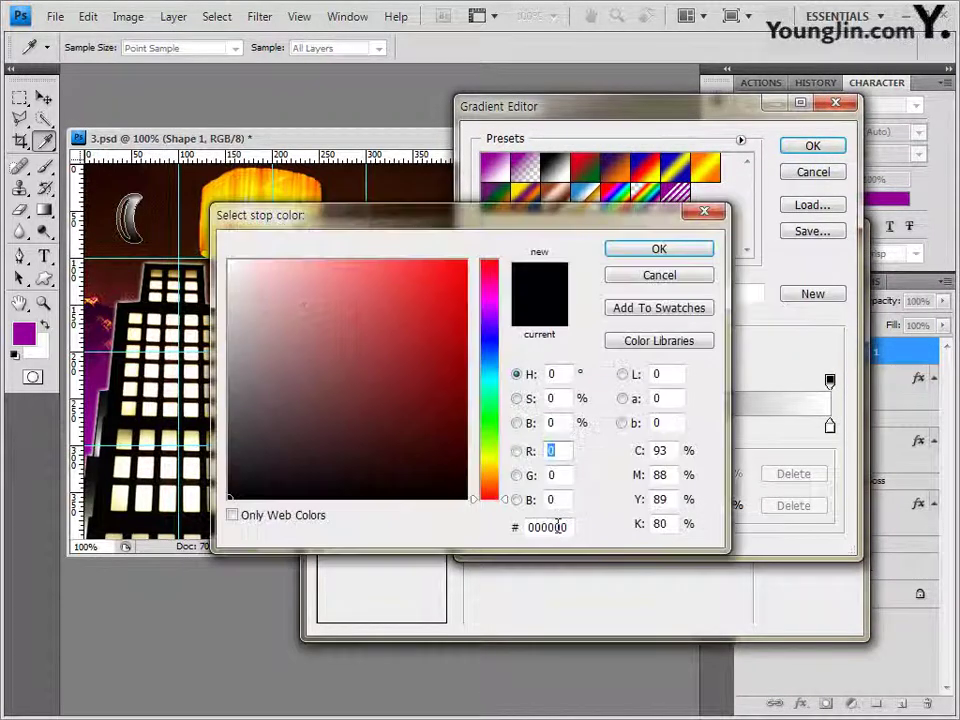
{"action": "left_click", "coordinate": [562, 528]}
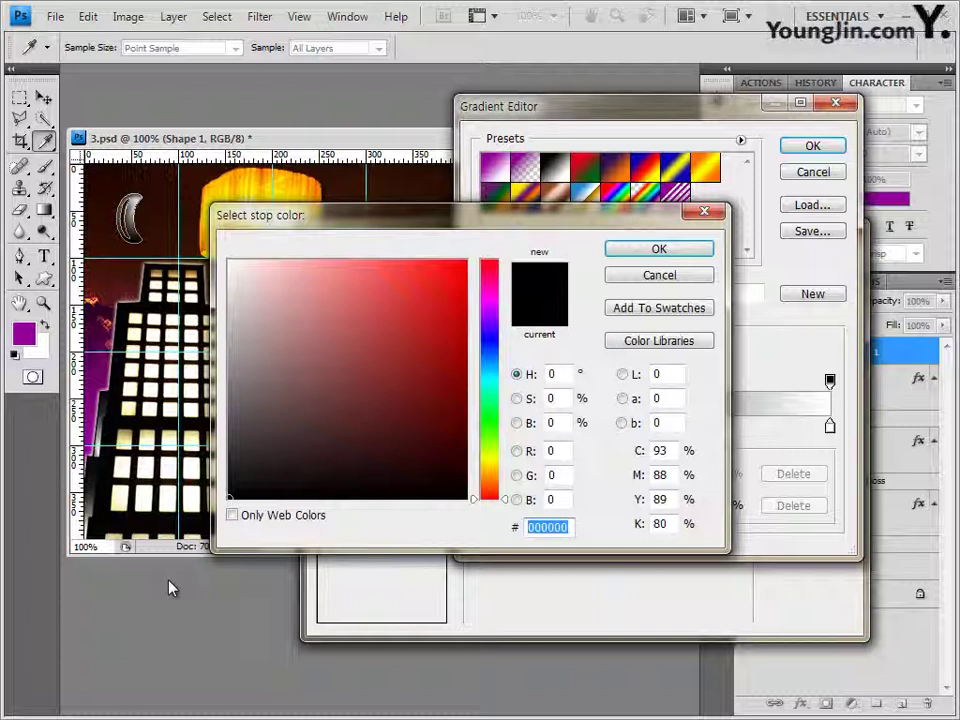
{"action": "type", "text": "ffffff"}
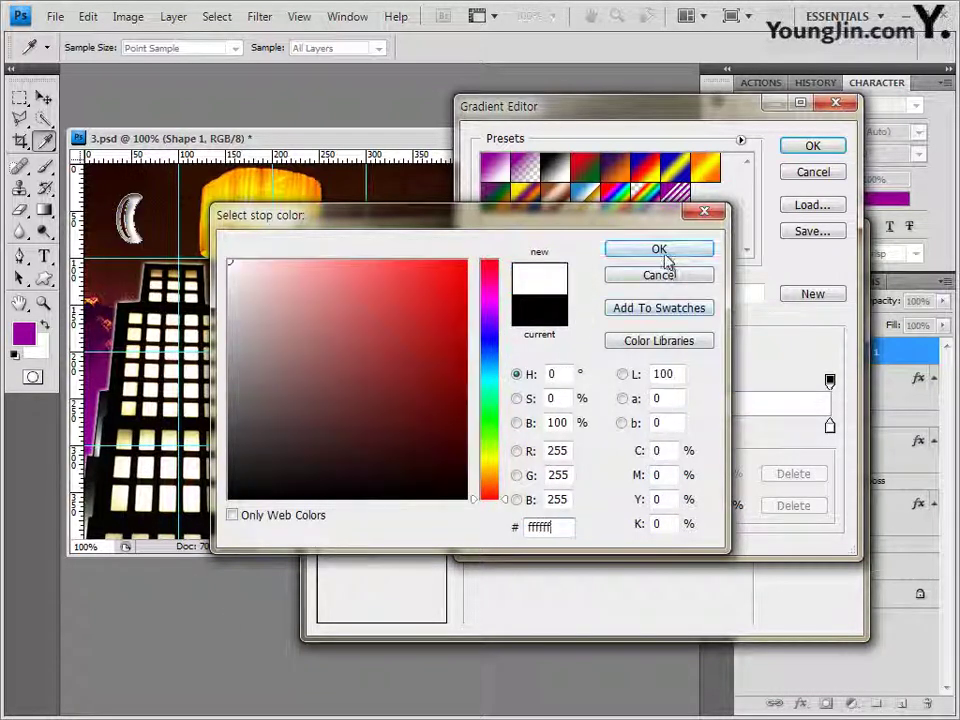
{"action": "left_click", "coordinate": [664, 252]}
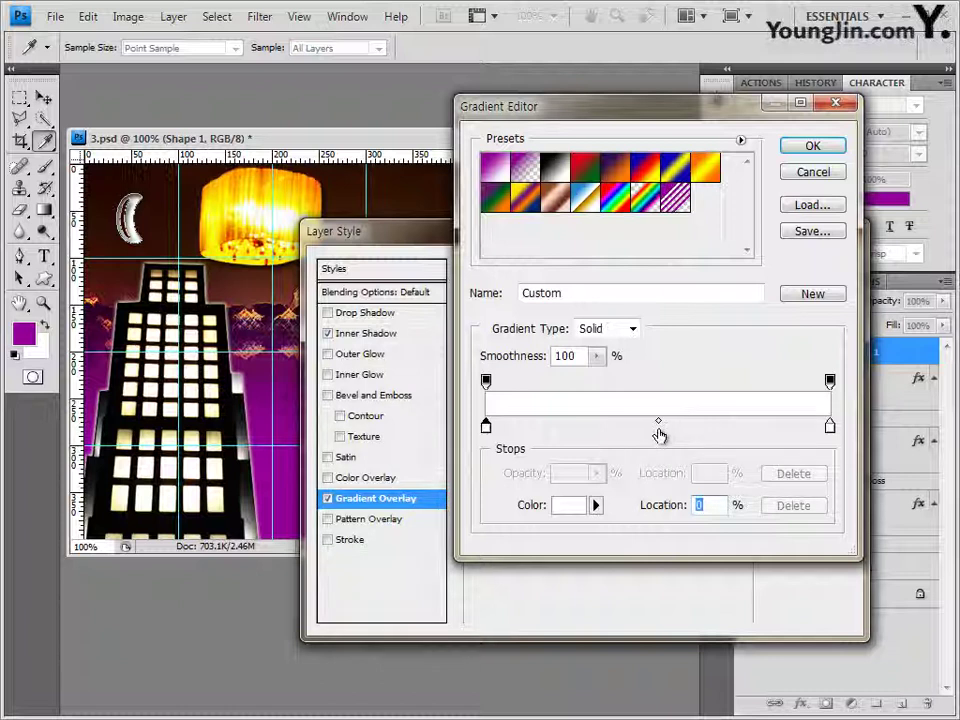
- Add a middle colour stop to the gradient at 50% and set its colour to fffff0
{"action": "left_click", "coordinate": [658, 430]}
{"action": "double_click", "coordinate": [658, 430]}
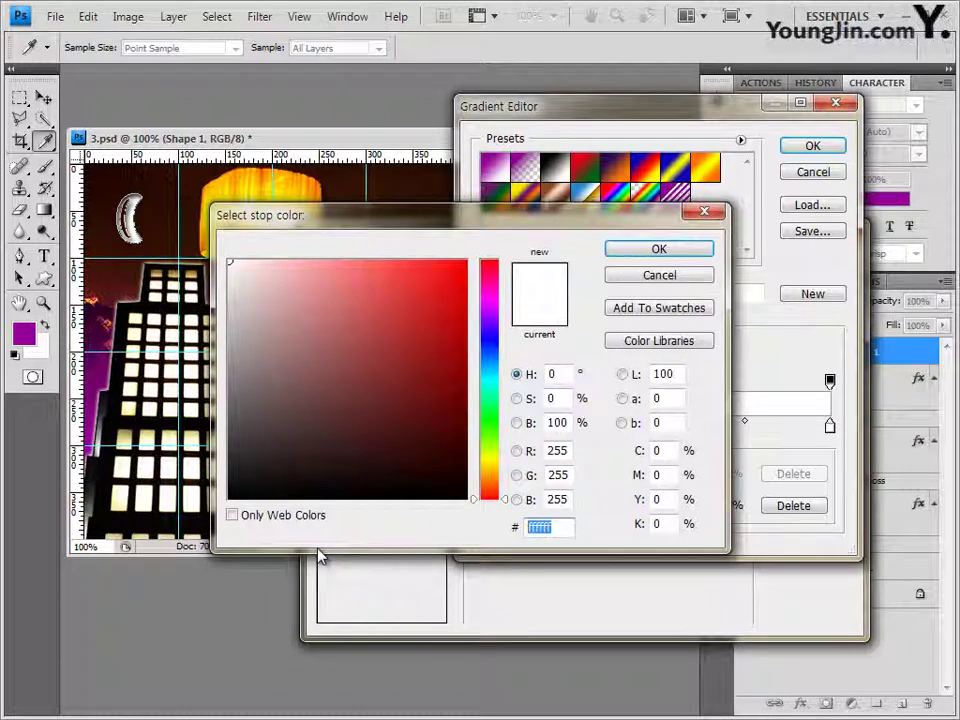
{"action": "type", "text": "fffff0"}
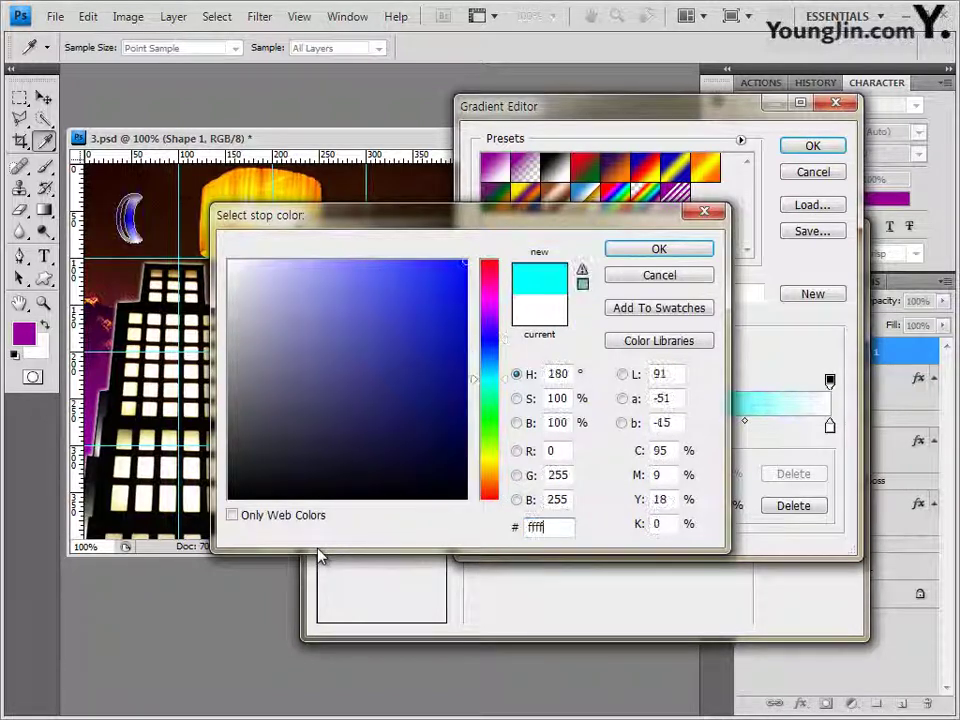
{"action": "left_click", "coordinate": [659, 250]}
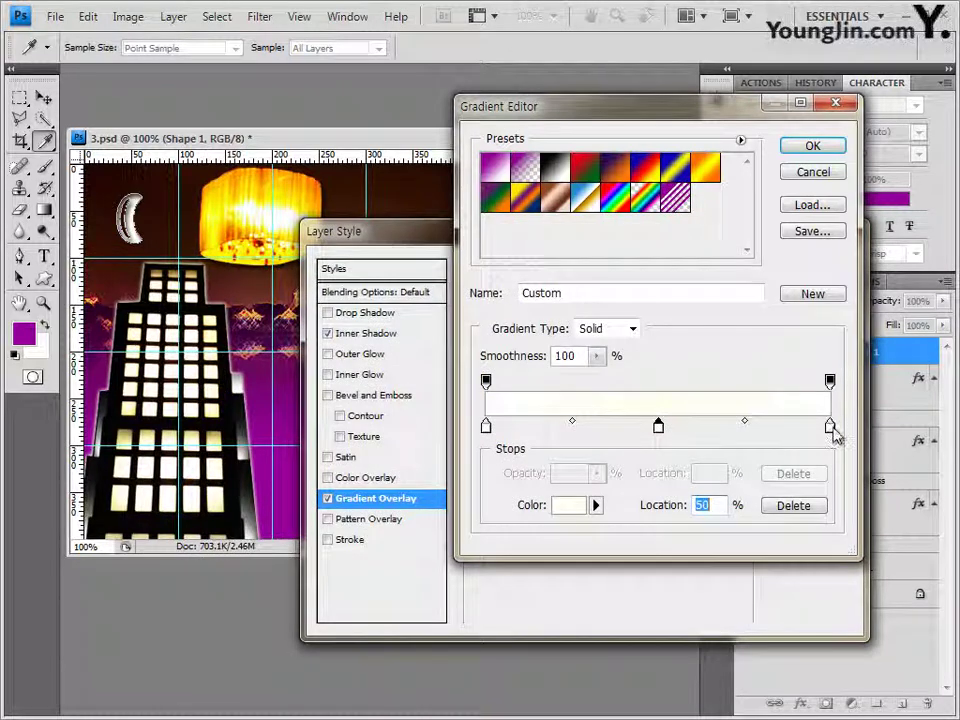
- Set the gradient's end colour stop at 100% to ffc600
{"action": "double_click", "coordinate": [830, 426]}
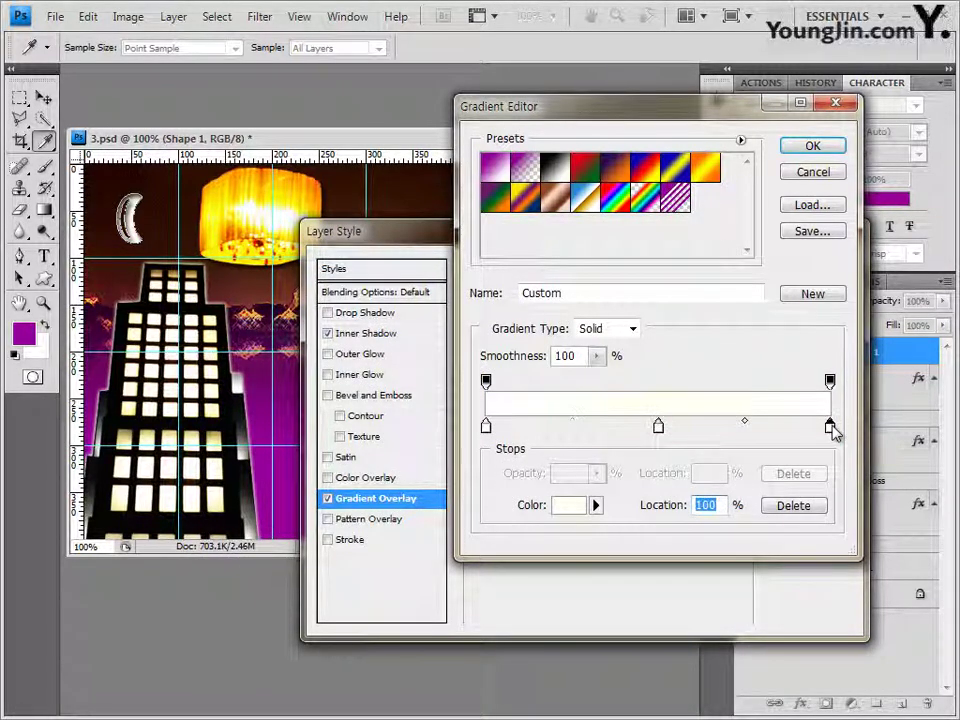
{"action": "left_click", "coordinate": [556, 526]}
{"action": "type", "text": "0ffc6"}
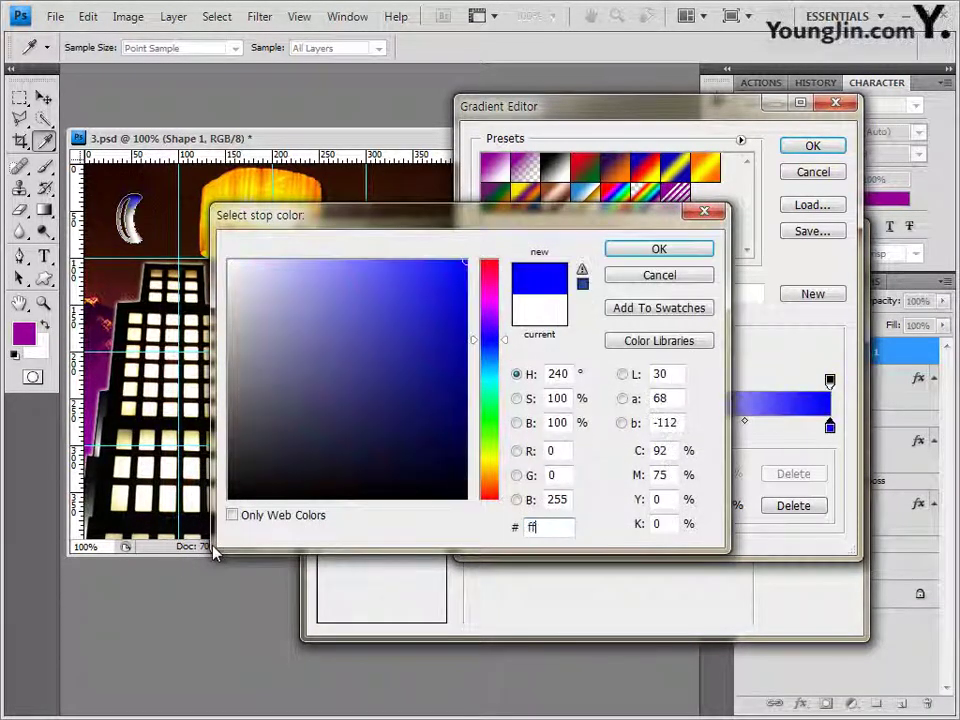
{"action": "type", "text": "00"}
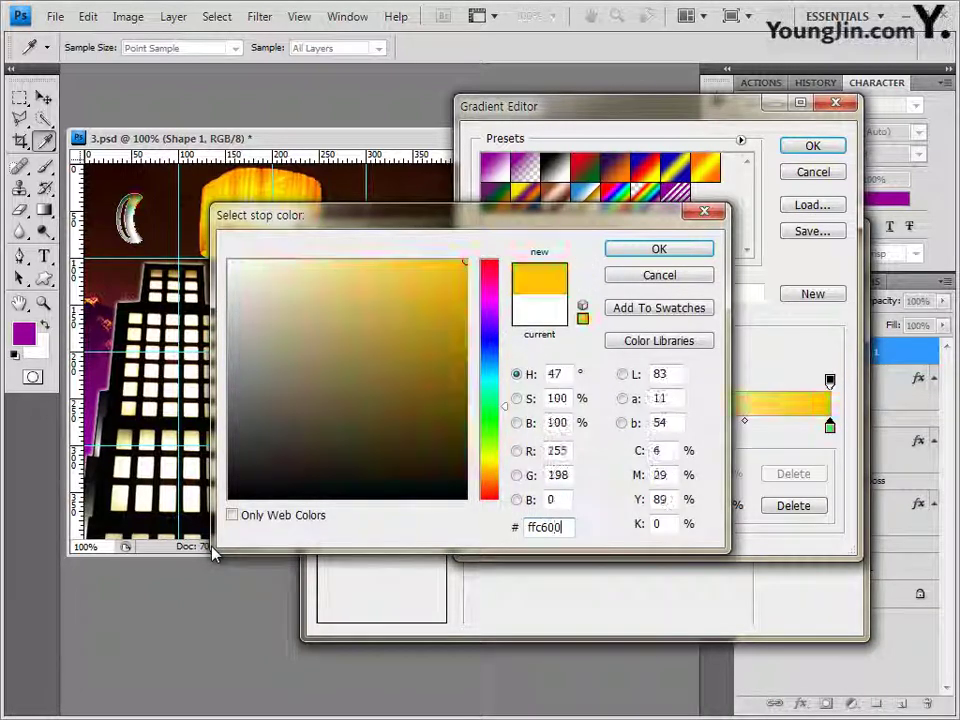
{"action": "left_click", "coordinate": [659, 249]}
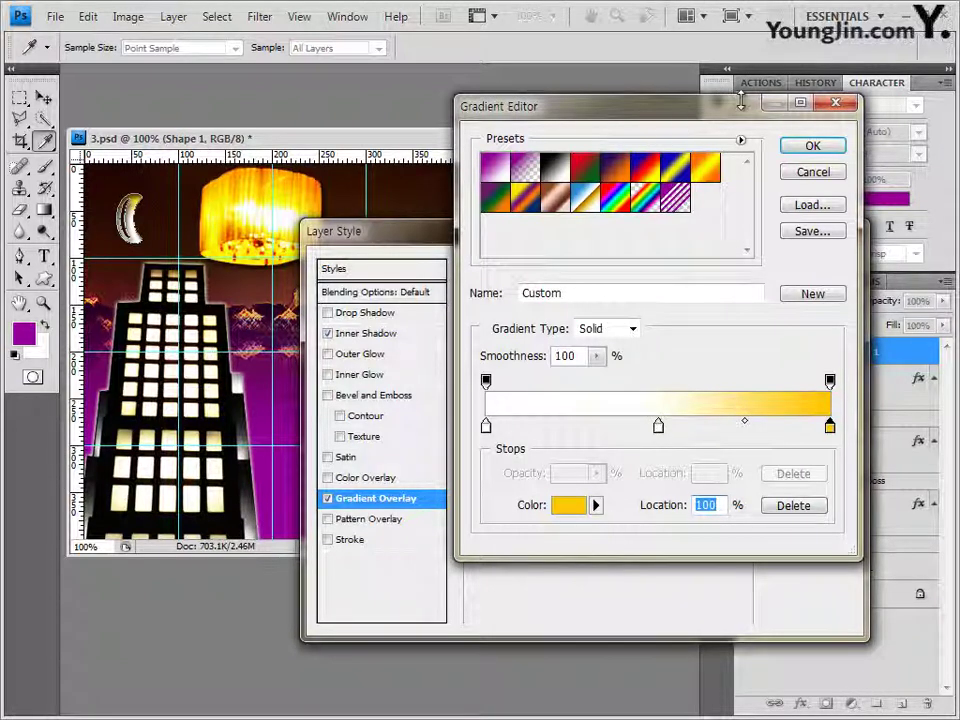
- Apply the custom gradient and layer effects to the crescent, and nudge the shape slightly right and down
{"action": "left_click", "coordinate": [787, 145]}
{"action": "left_click", "coordinate": [822, 268]}
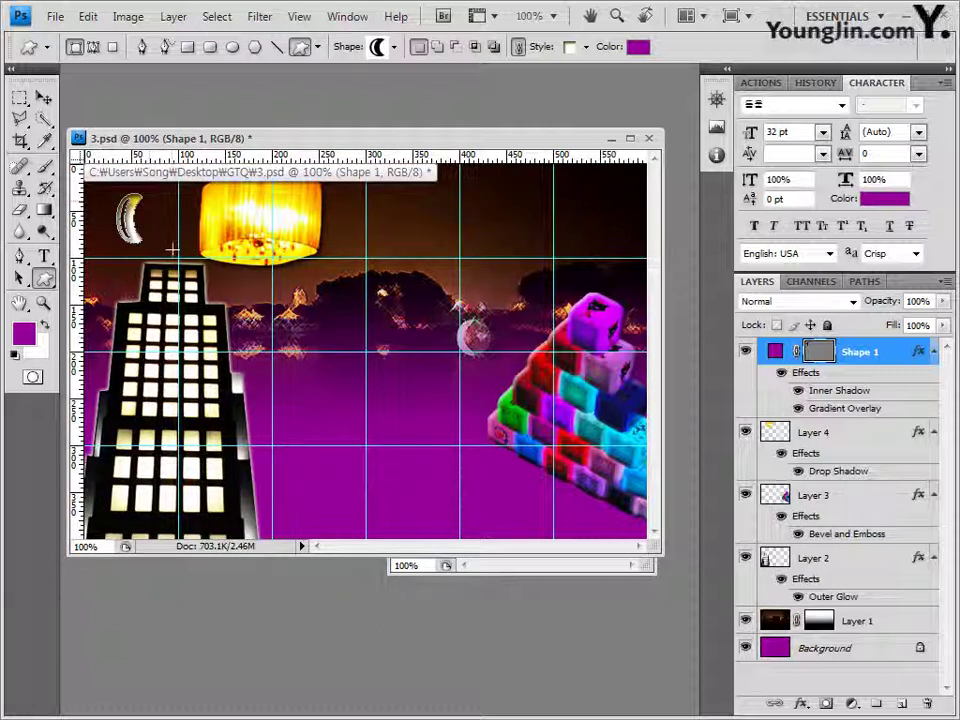
{"action": "left_click", "coordinate": [43, 97]}
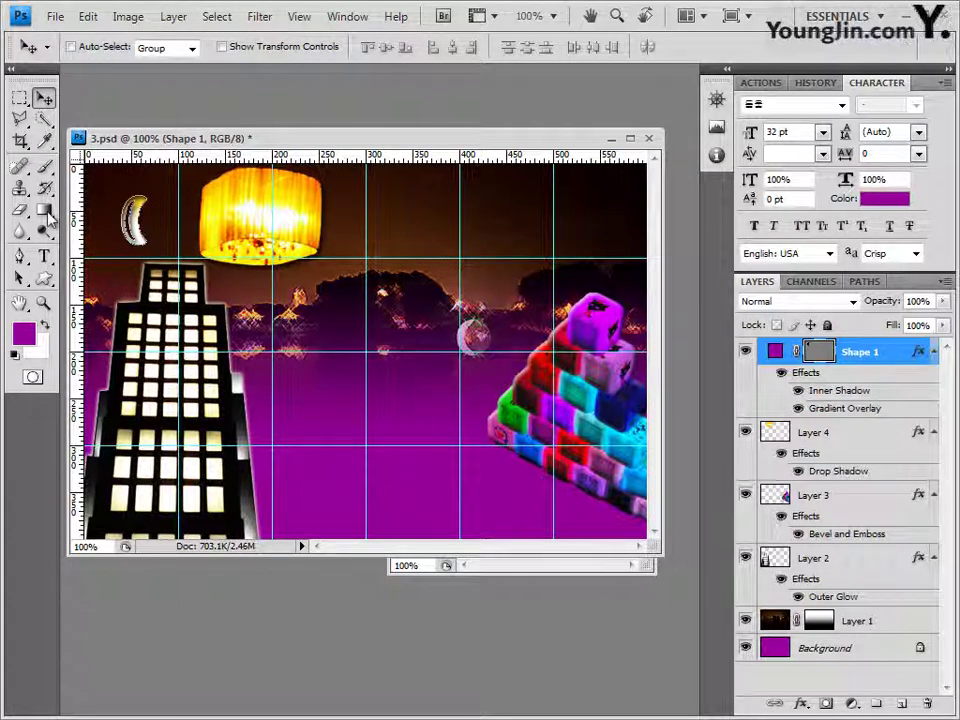
- Replace the custom shape library with the Symbols set for the Custom Shape tool
{"action": "left_click", "coordinate": [44, 278]}
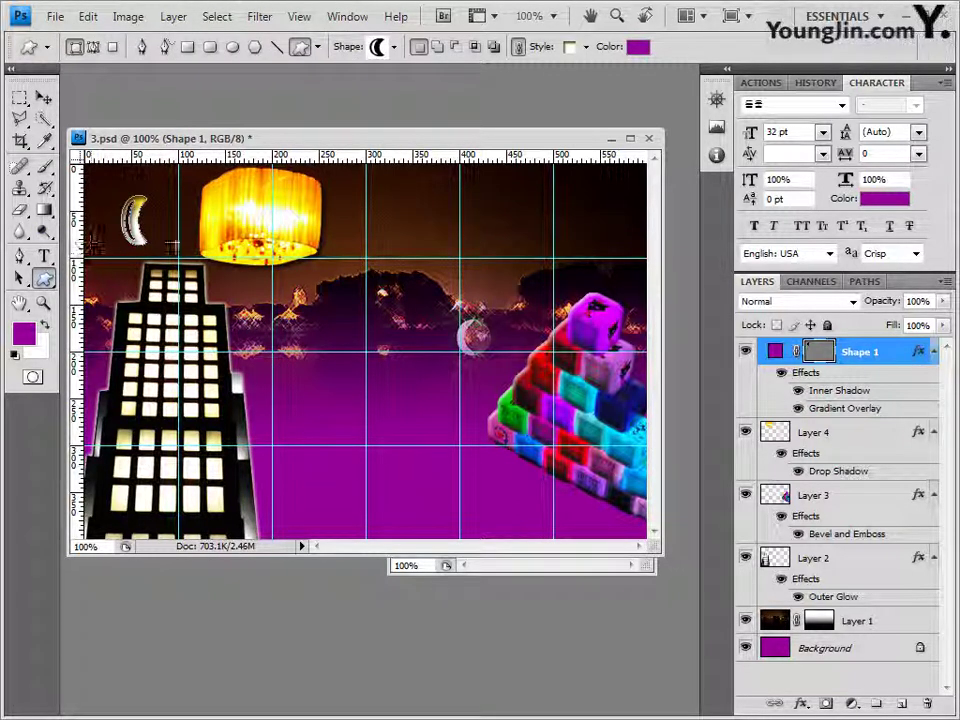
{"action": "left_click", "coordinate": [394, 47]}
{"action": "left_click_drag", "start_coordinate": [467, 122], "coordinate": [461, 80]}
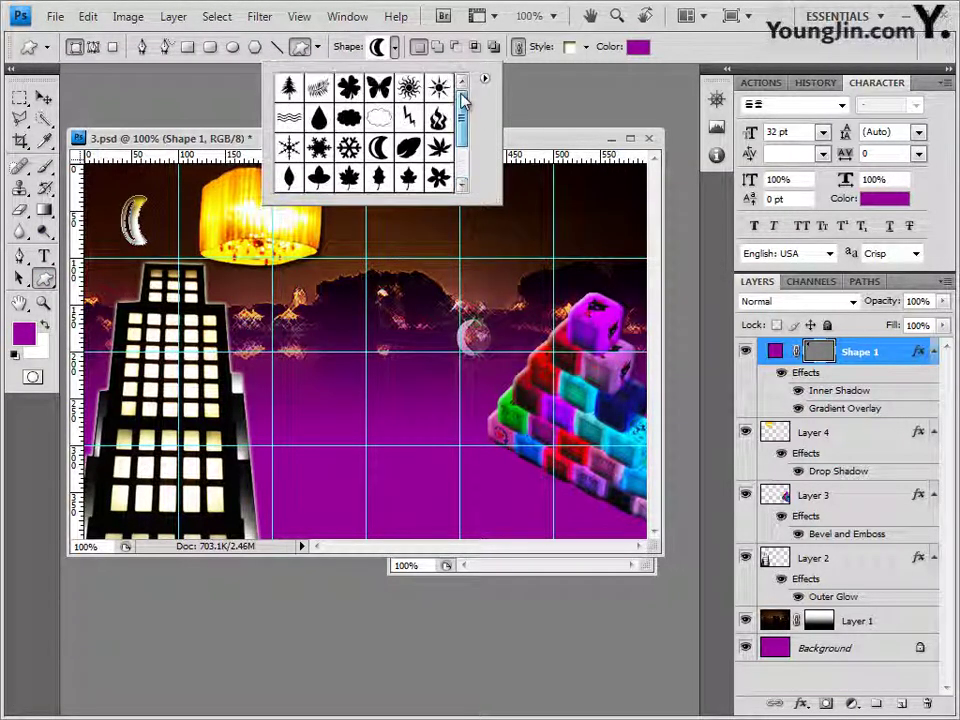
{"action": "left_click", "coordinate": [486, 79]}
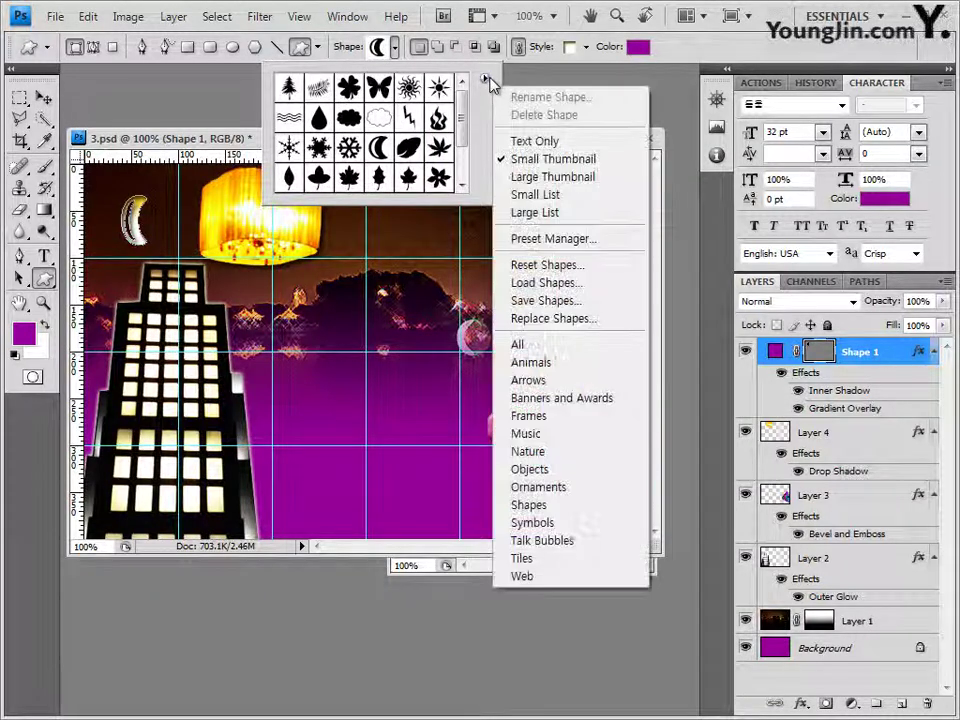
{"action": "left_click", "coordinate": [577, 528]}
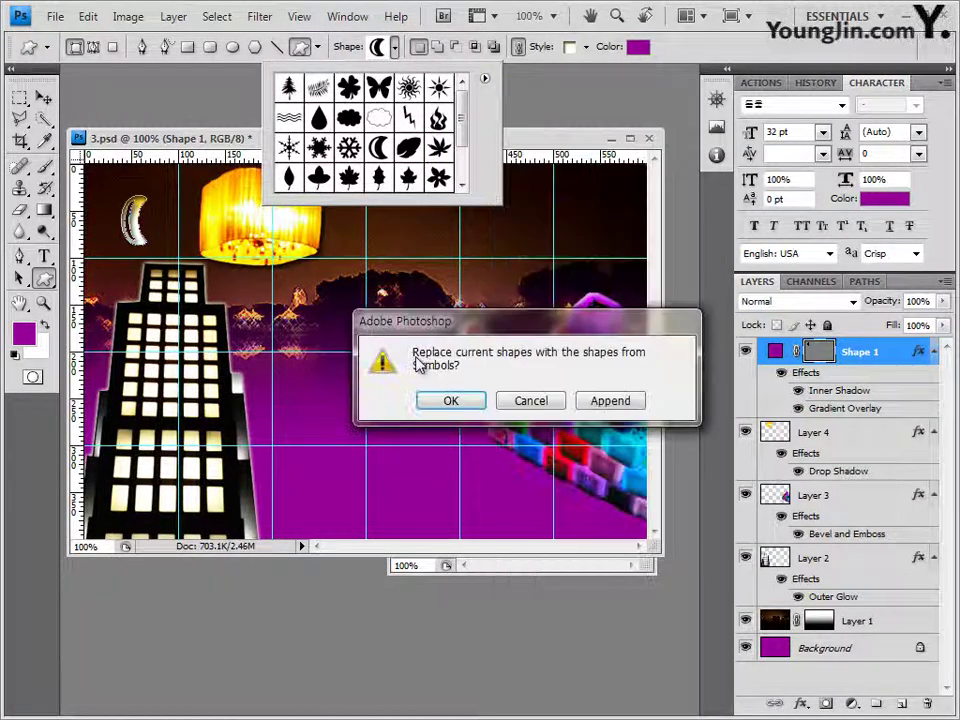
{"action": "left_click", "coordinate": [450, 399]}
- Draw a faceted five-pointed star about 50 px wide above the block pyramid's top, with no layer style
{"action": "left_click_drag", "start_coordinate": [463, 118], "coordinate": [463, 155]}
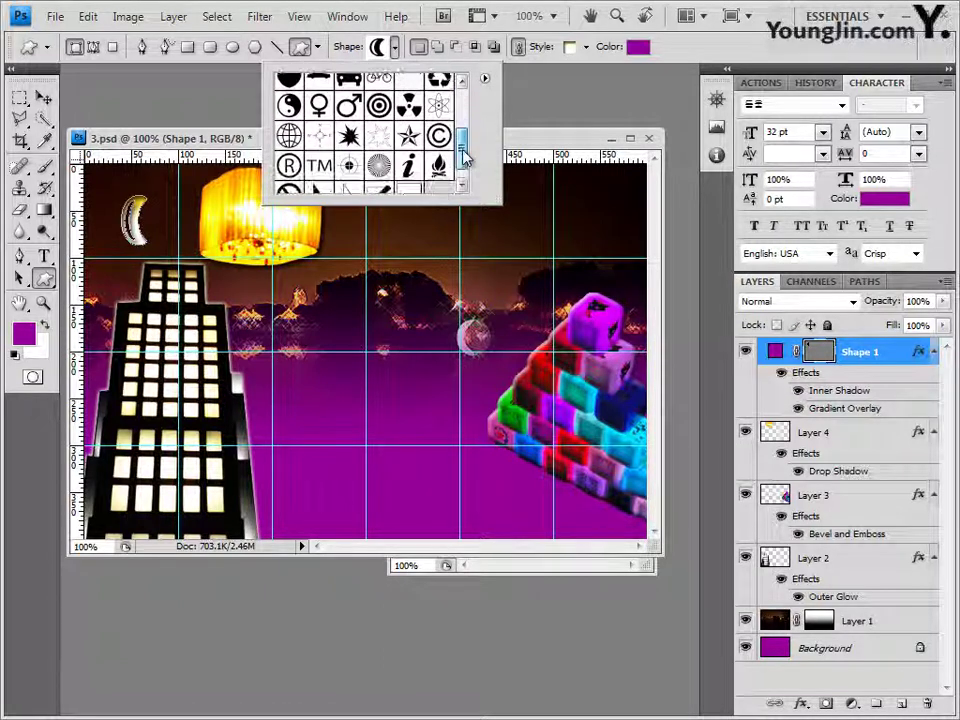
{"action": "left_click", "coordinate": [410, 138]}
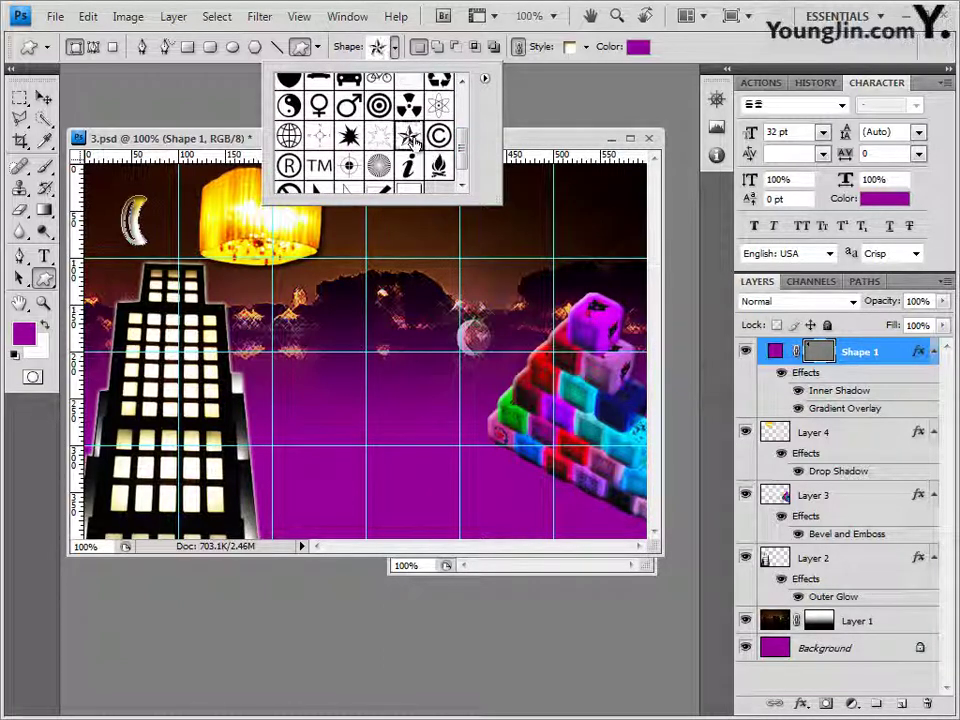
{"action": "left_click", "coordinate": [561, 147]}
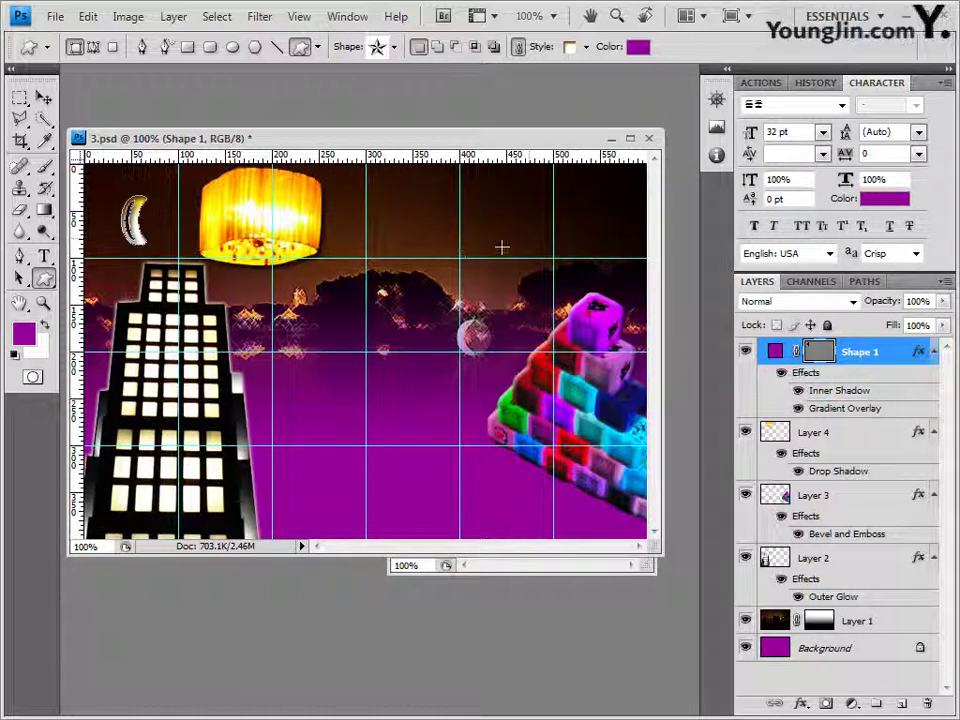
{"action": "left_click_drag", "start_coordinate": [589, 264], "coordinate": [636, 311]}
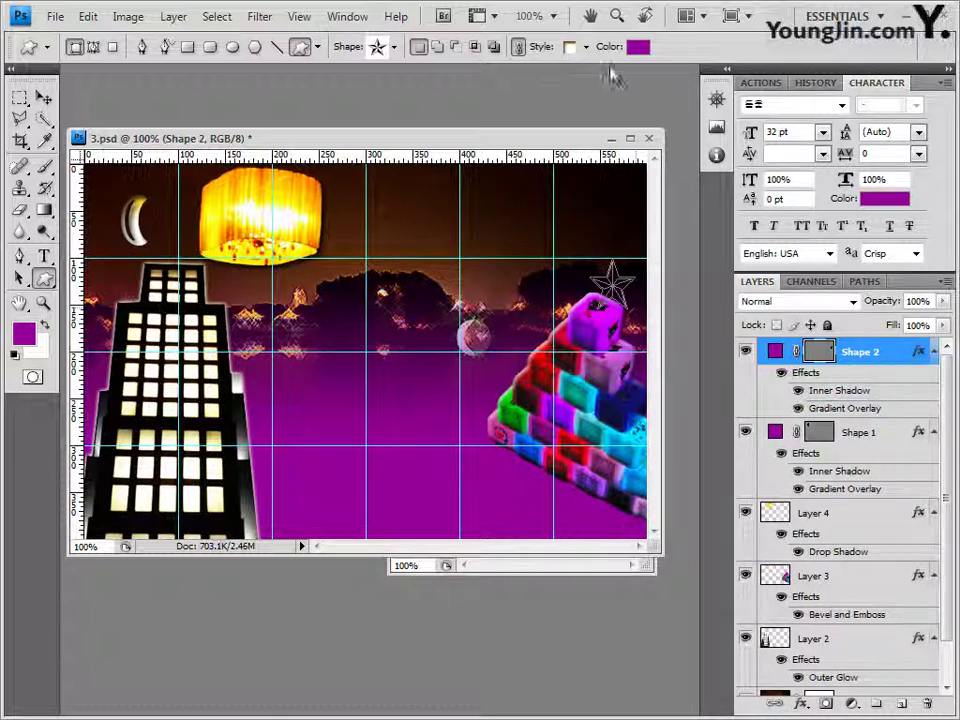
{"action": "left_click", "coordinate": [586, 47]}
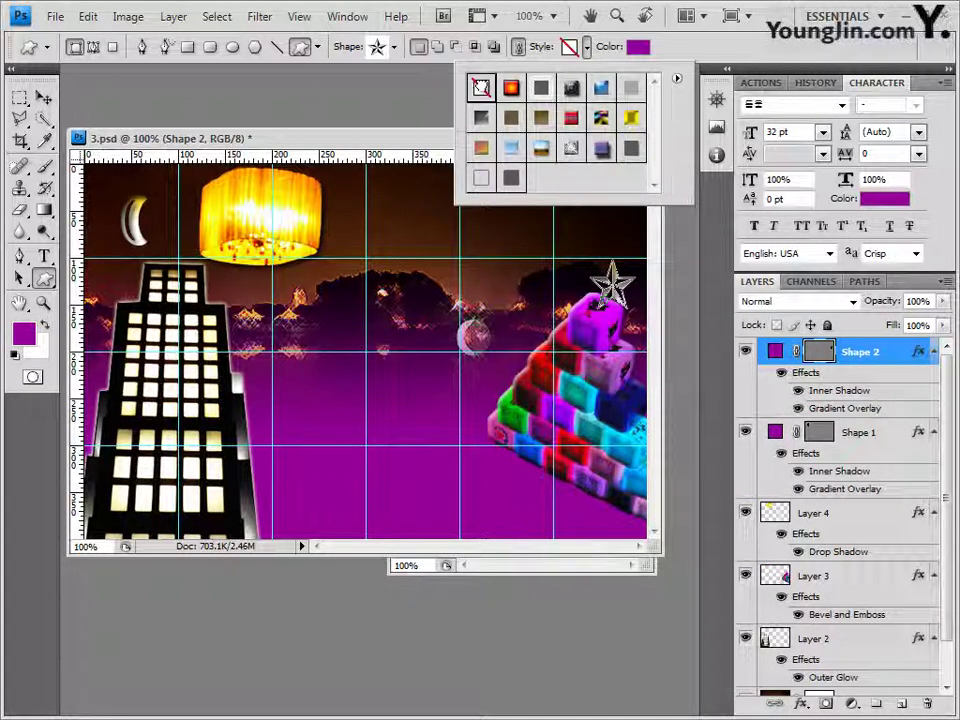
{"action": "left_click", "coordinate": [481, 89]}
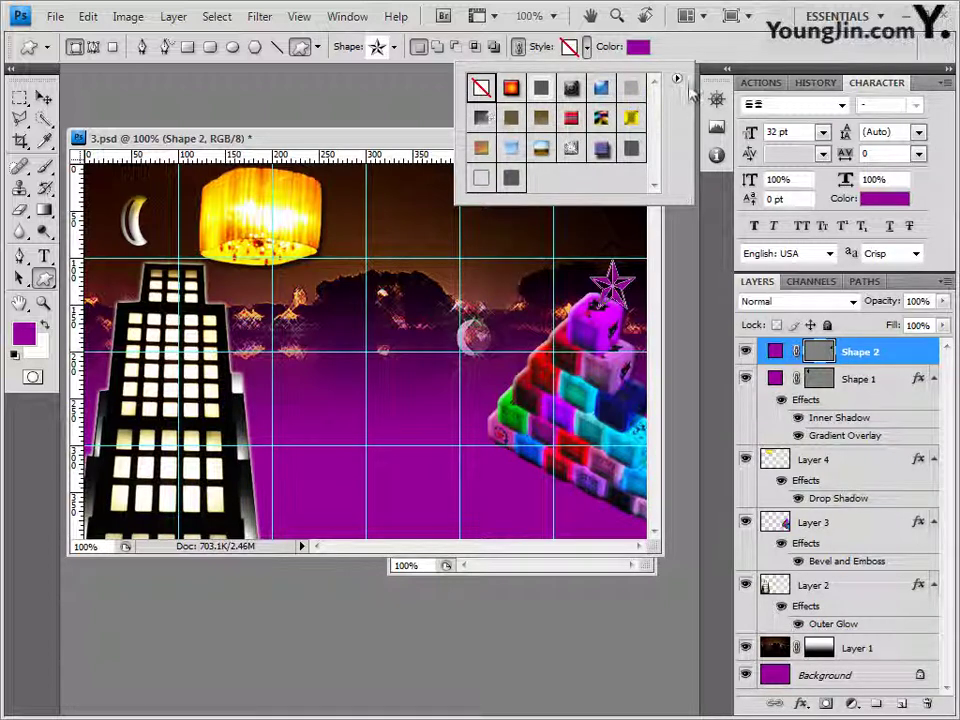
- Set the star's fill colour to ffcccc and its layer opacity to 50%
{"action": "left_click", "coordinate": [637, 46]}
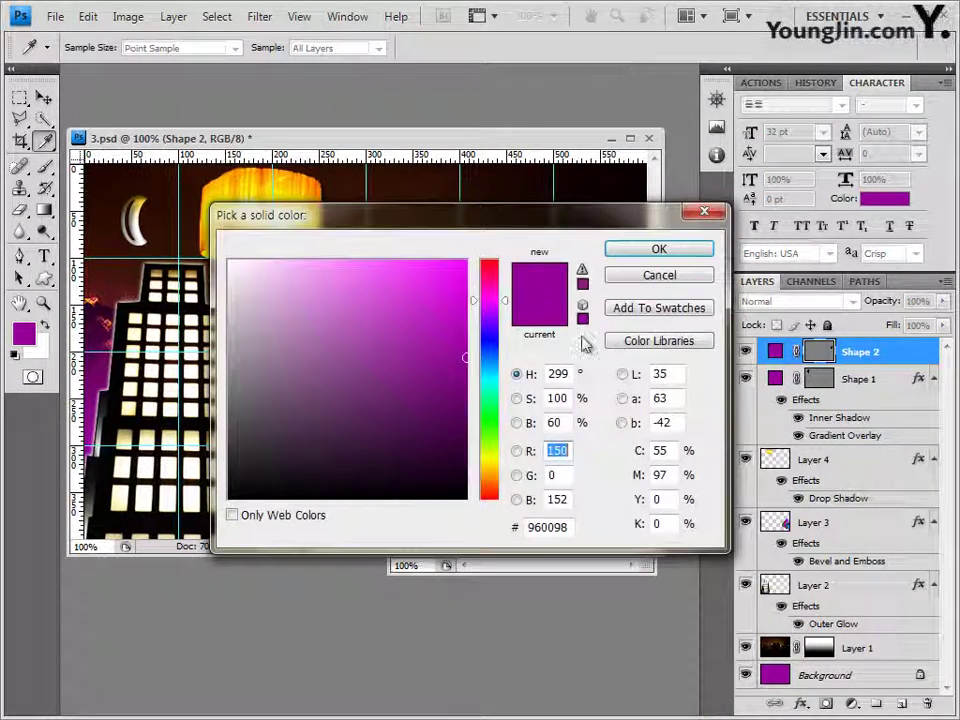
{"action": "key", "text": "Tab"}
{"action": "key", "text": "Tab"}
{"action": "key", "text": "Tab"}
{"action": "type", "text": "ffcccc"}
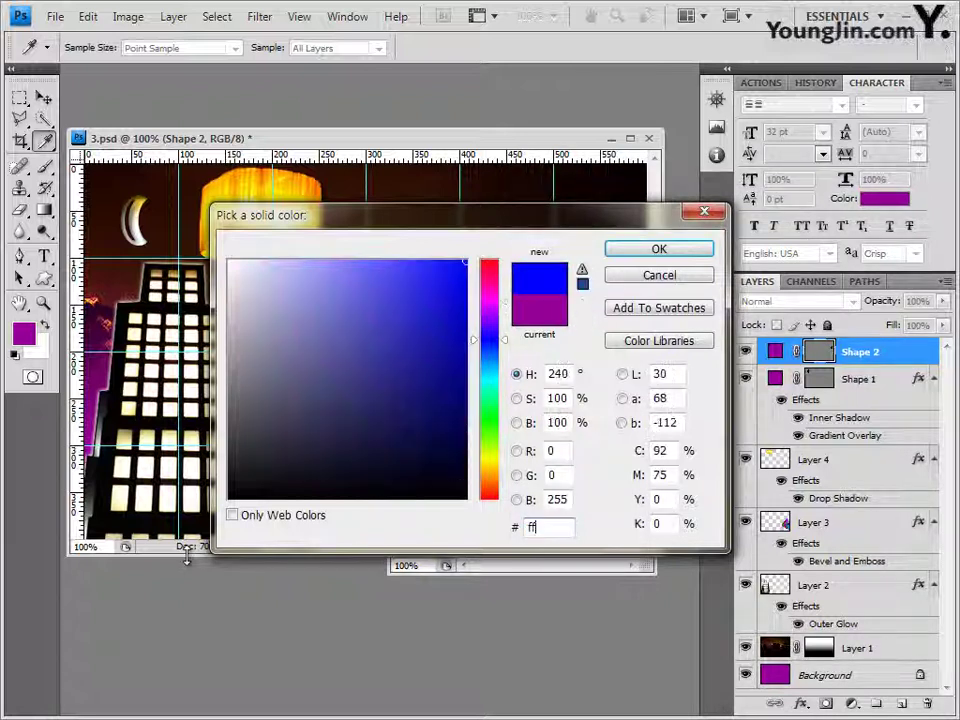
{"action": "left_click", "coordinate": [674, 251]}
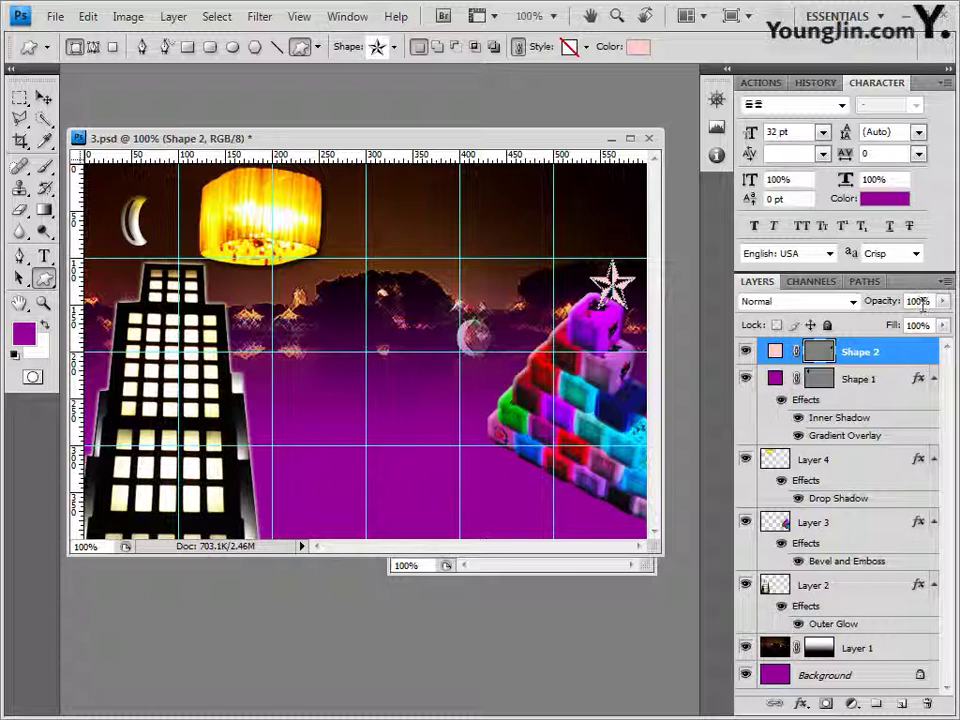
{"action": "type", "text": "50"}
{"action": "key", "text": "Return"}
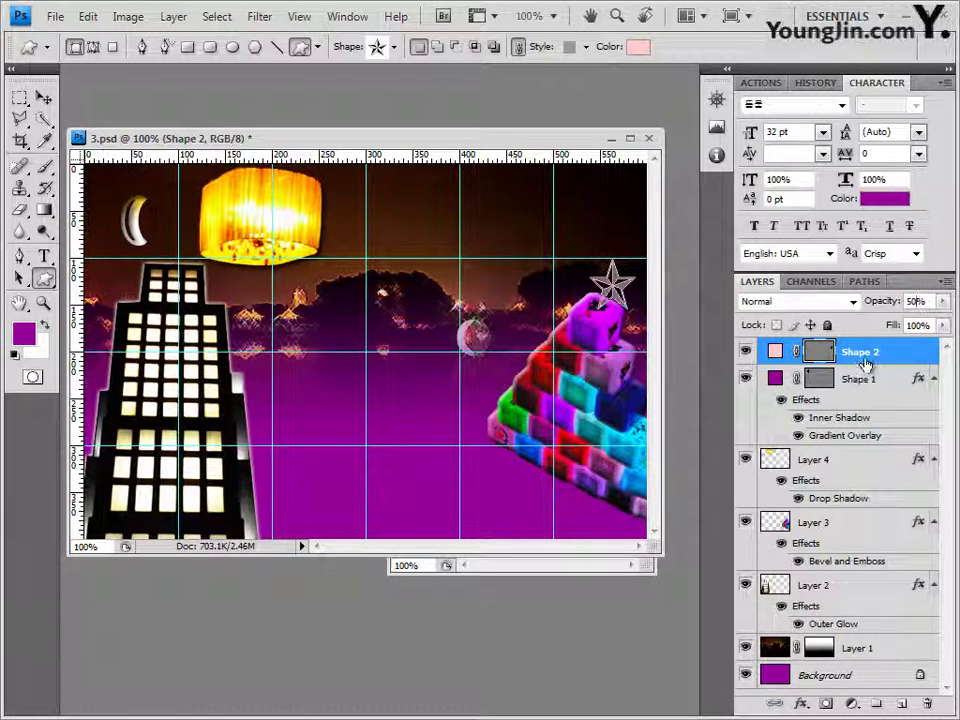
- Add an Inner Shadow effect with the default settings to the star shape layer
{"action": "left_click", "coordinate": [801, 704]}
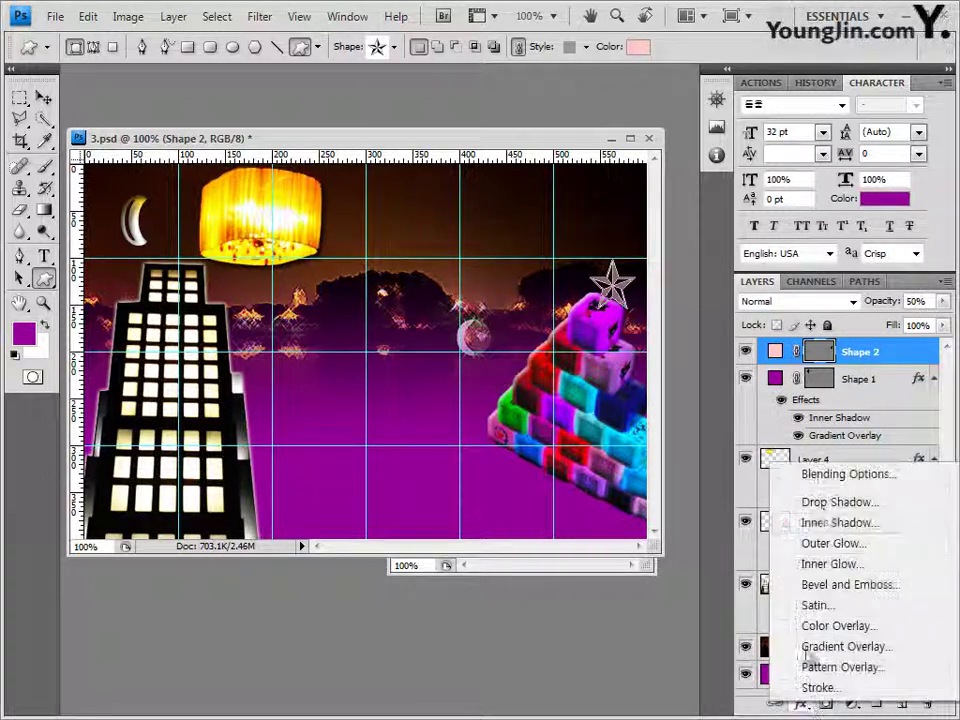
{"action": "left_click", "coordinate": [830, 522]}
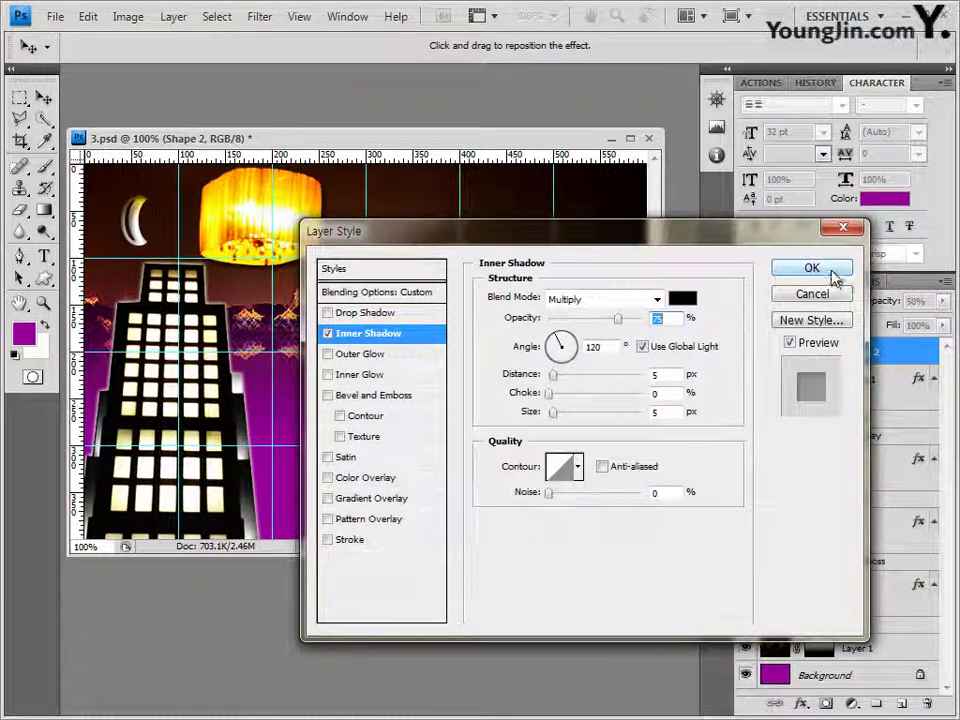
{"action": "left_click", "coordinate": [834, 276]}
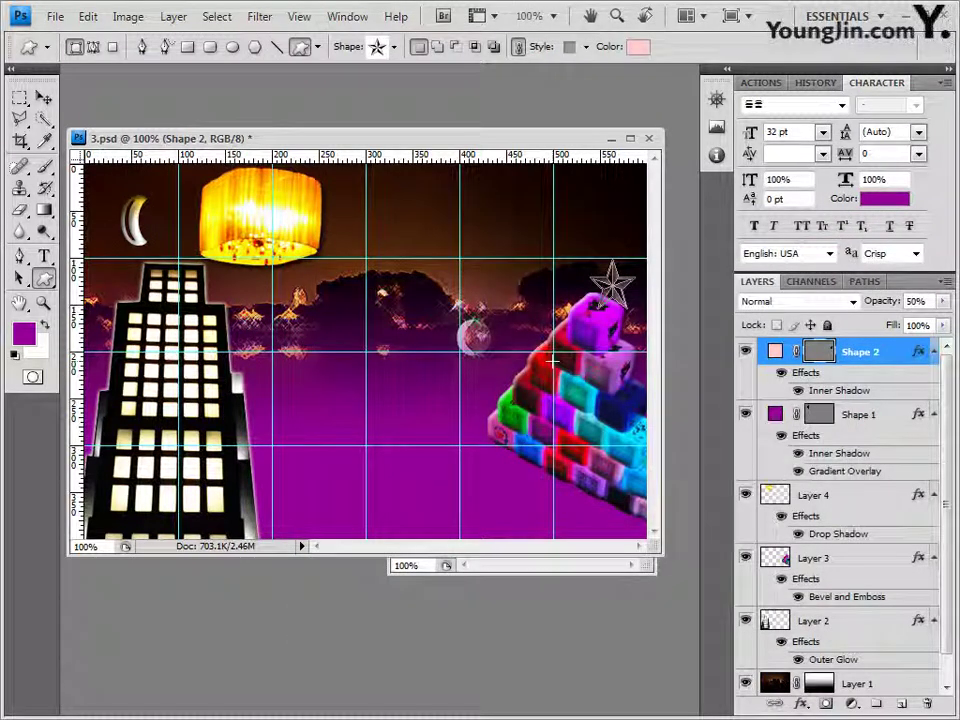
- Start a horizontal text line over the skyscraper's lower windows and set its font to 궁서 at 40 pt
{"action": "left_click", "coordinate": [44, 256]}
{"action": "left_click", "coordinate": [237, 105]}
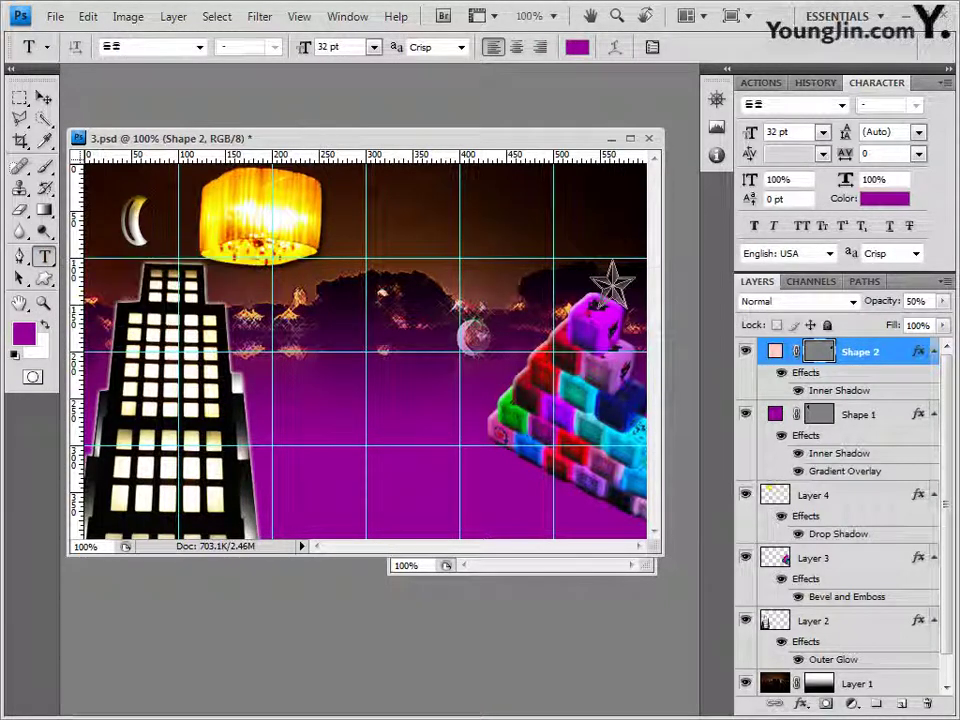
{"action": "left_click", "coordinate": [184, 493]}
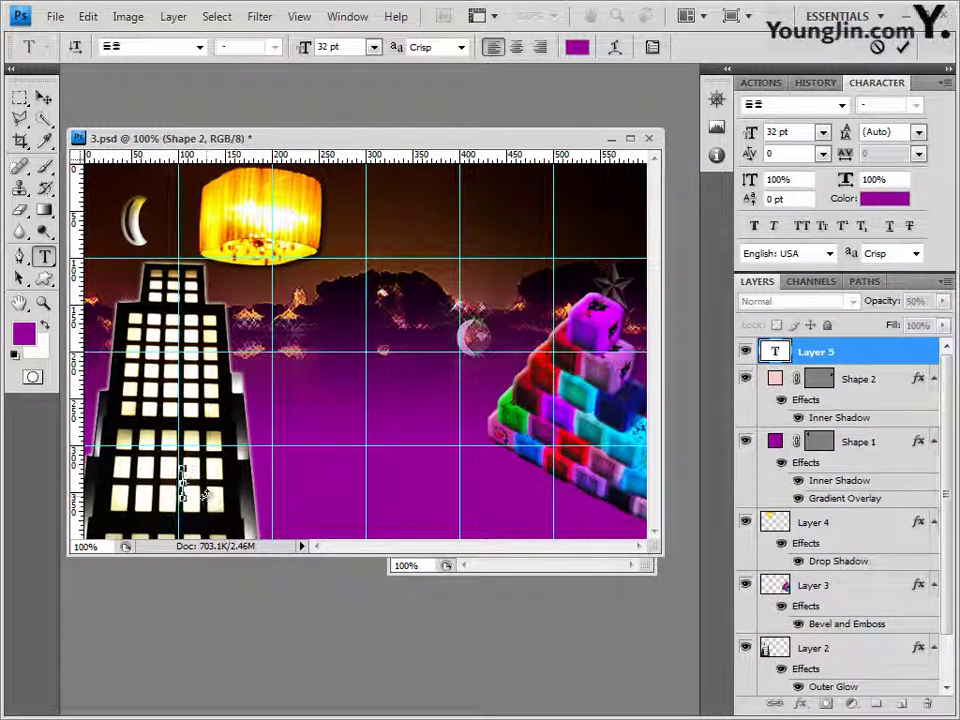
{"action": "left_click", "coordinate": [200, 47]}
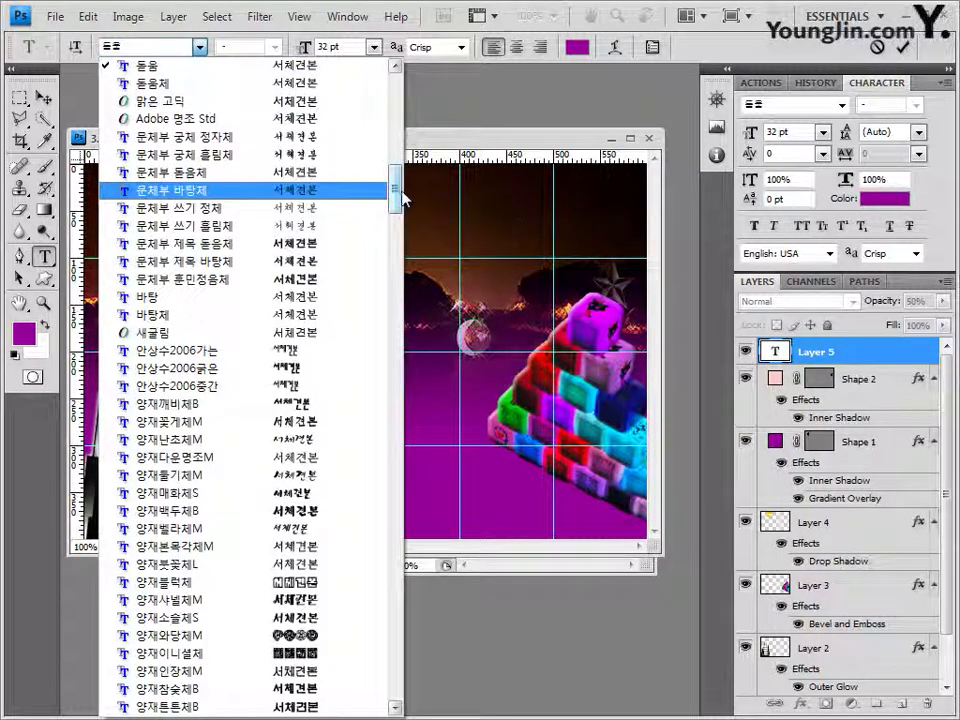
{"action": "left_click_drag", "start_coordinate": [401, 193], "coordinate": [404, 156]}
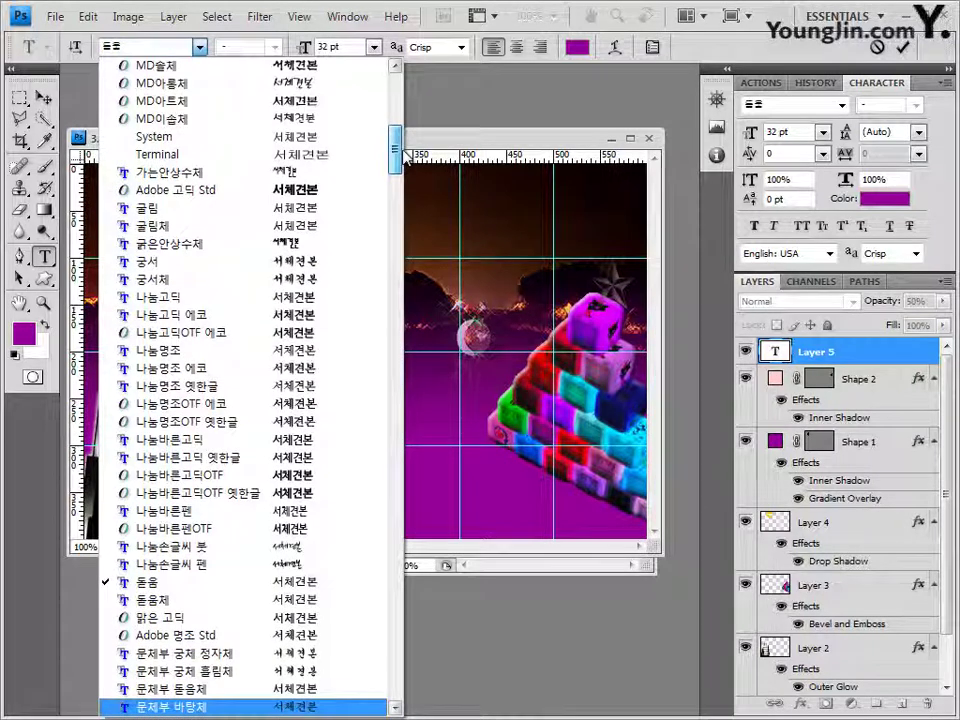
{"action": "left_click", "coordinate": [197, 279]}
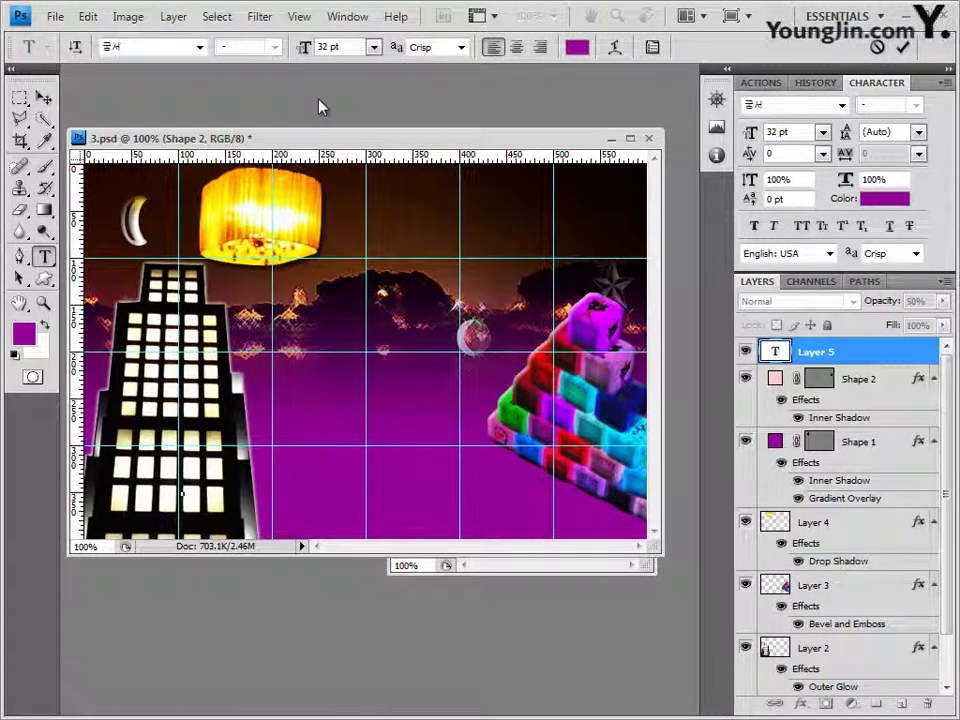
{"action": "double_click", "coordinate": [330, 47]}
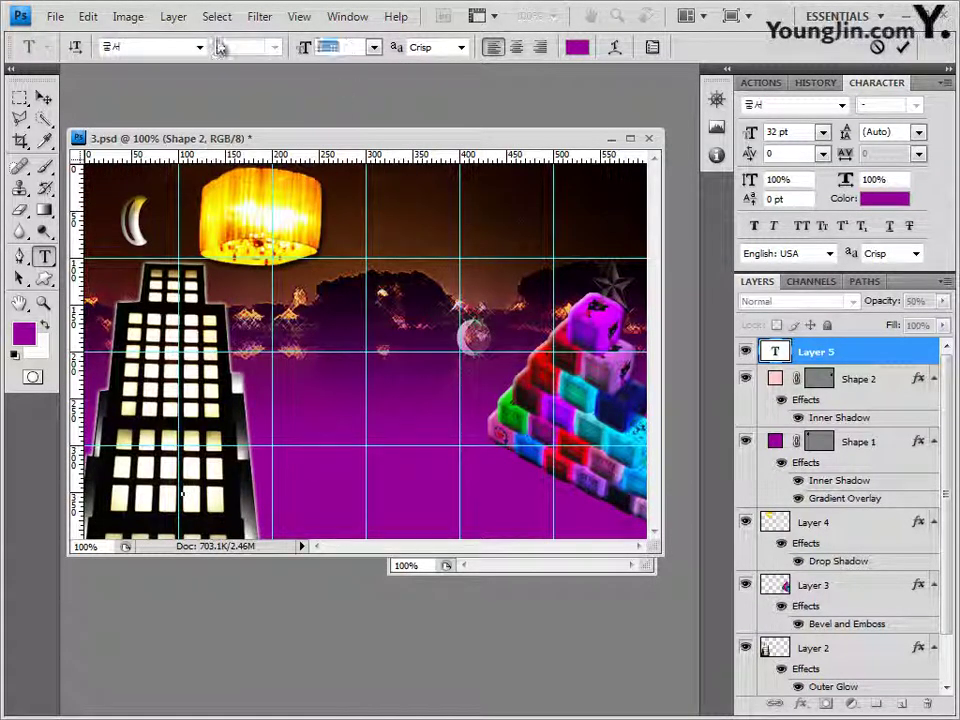
{"action": "type", "text": "40"}
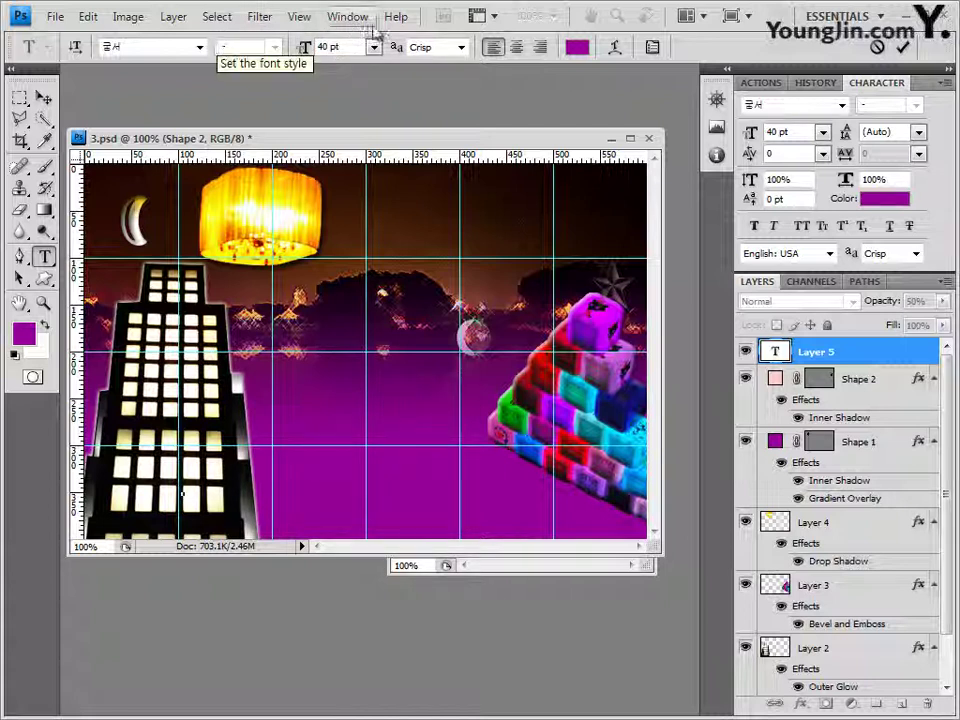
- Set the text colour to ff0066 and enter NIGHT VIEW FESTIVAL as the text line
{"action": "left_click", "coordinate": [577, 47]}
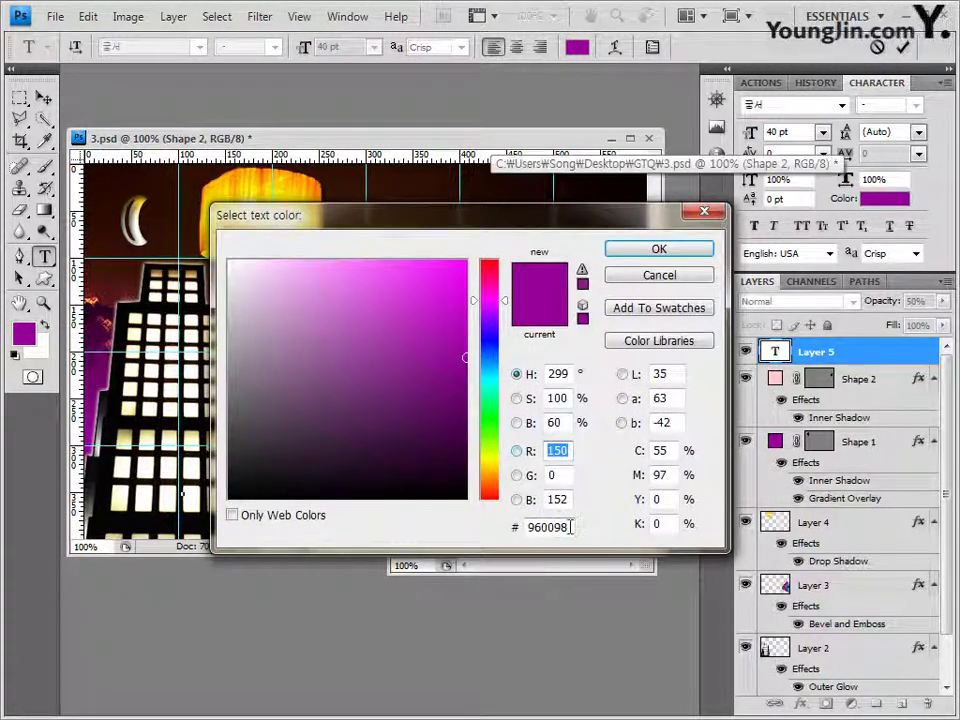
{"action": "double_click", "coordinate": [550, 527]}
{"action": "type", "text": "ff0066"}
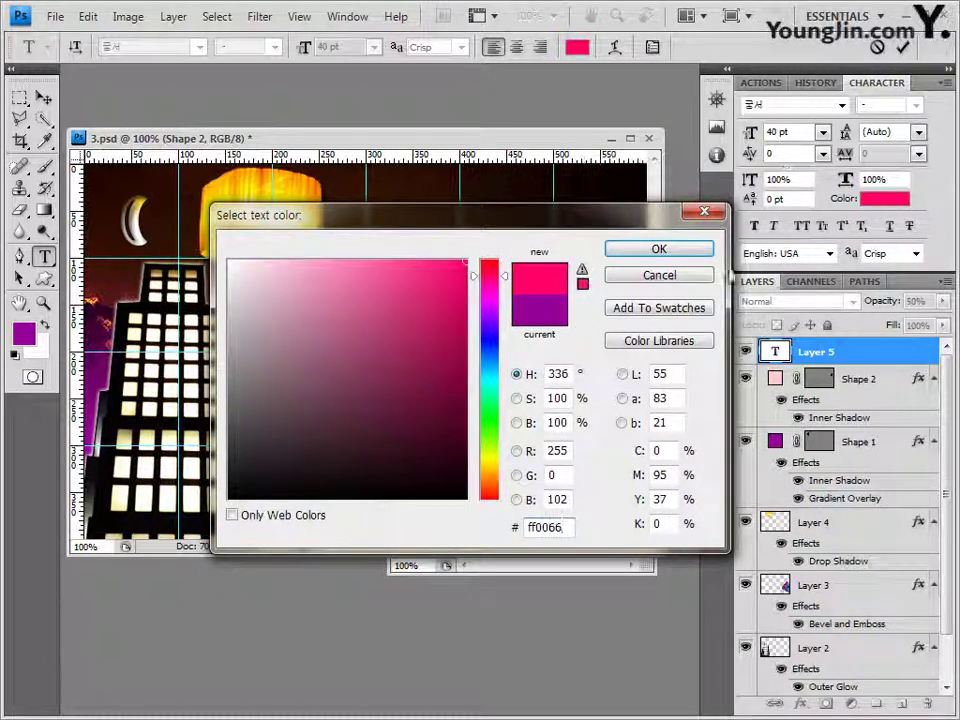
{"action": "left_click", "coordinate": [676, 251]}
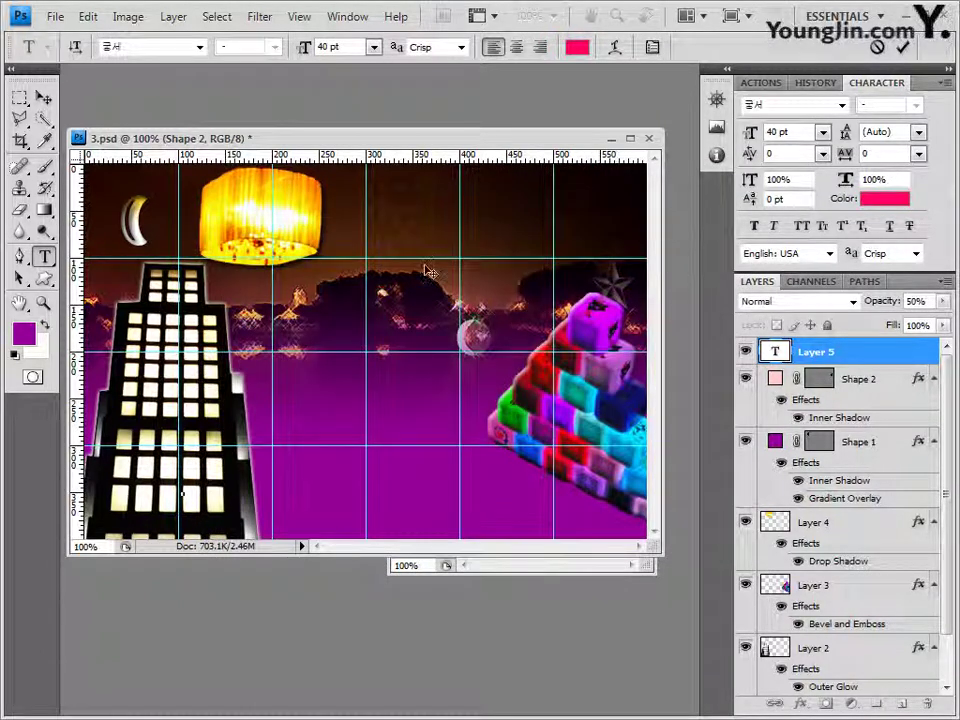
{"action": "type", "text": "NIGHT VIEW FESTIVAL"}
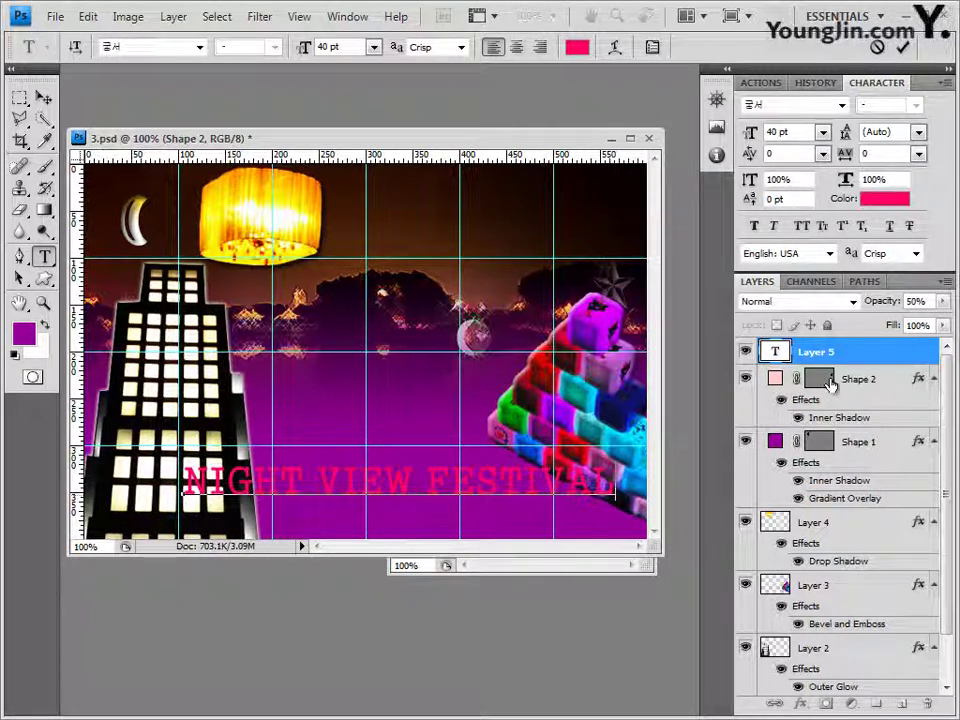
{"action": "left_click", "coordinate": [877, 357]}
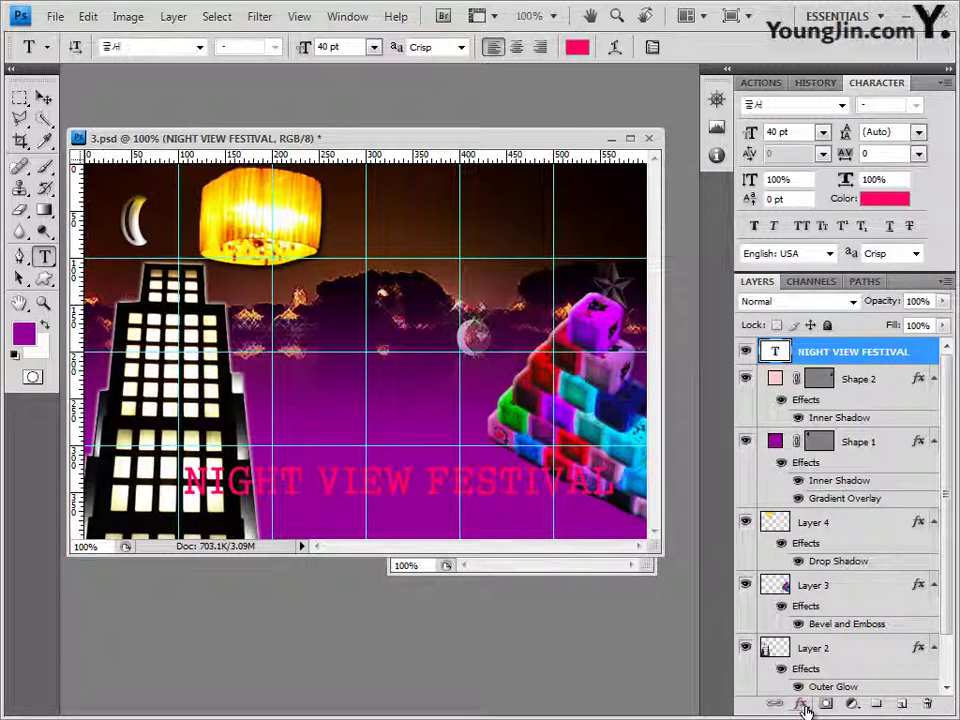
- Apply a default Drop Shadow and an outside Stroke in colour ffffff to the NIGHT VIEW FESTIVAL text
{"action": "left_click", "coordinate": [803, 707]}
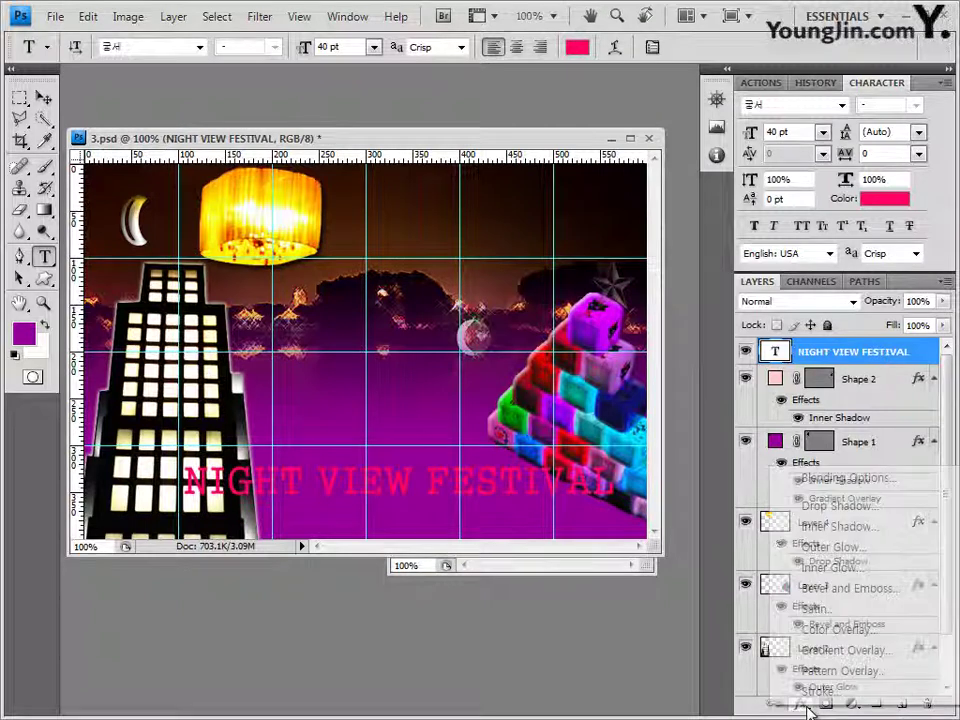
{"action": "left_click", "coordinate": [838, 510]}
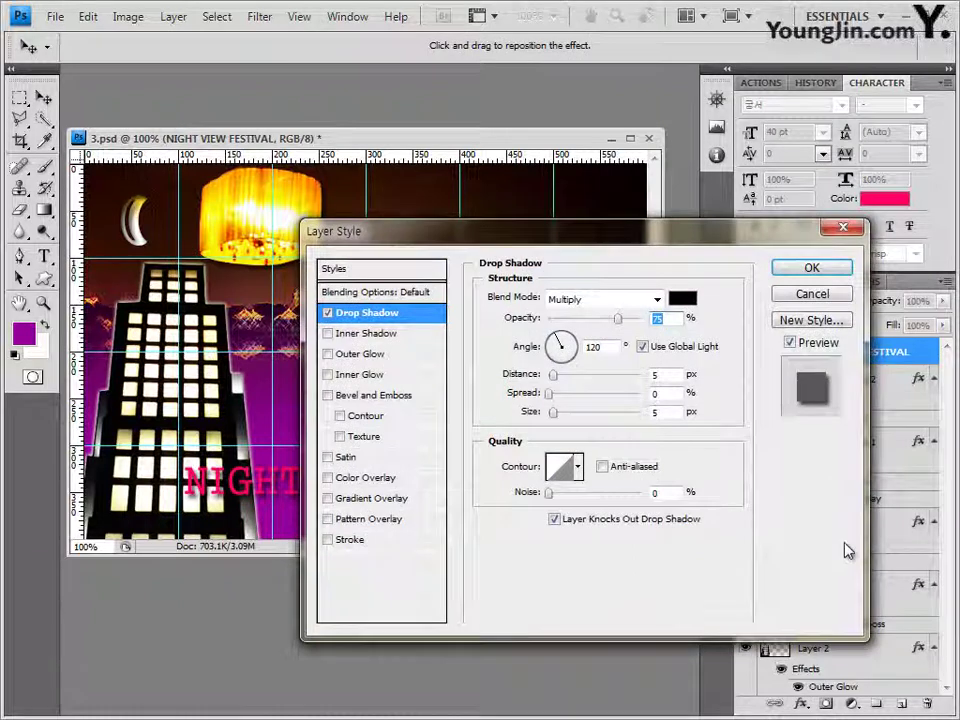
{"action": "left_click", "coordinate": [357, 541]}
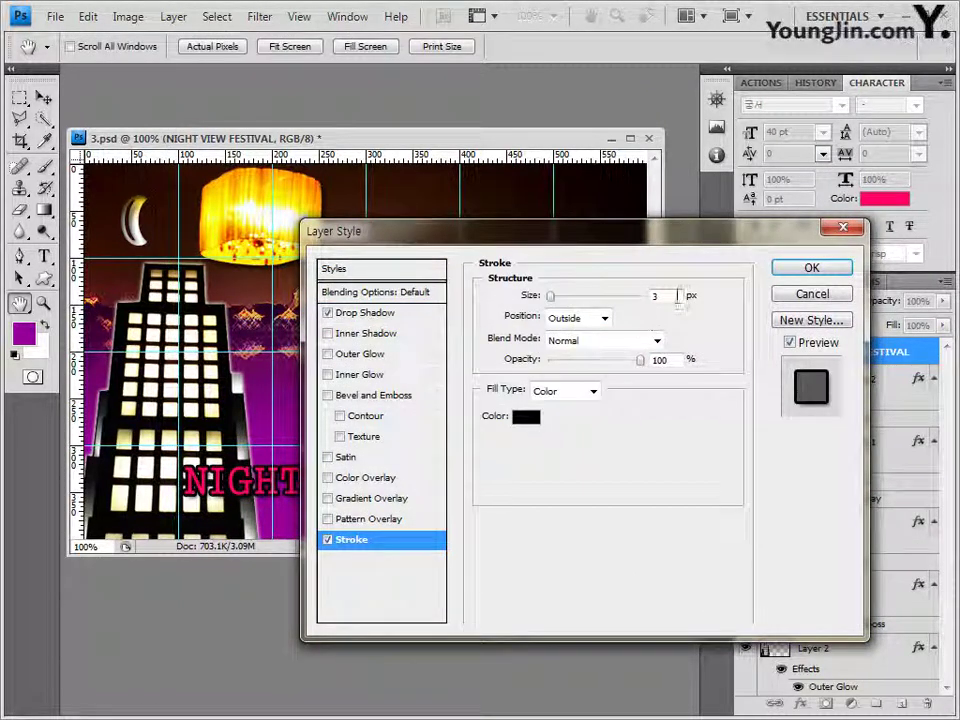
{"action": "left_click", "coordinate": [526, 417]}
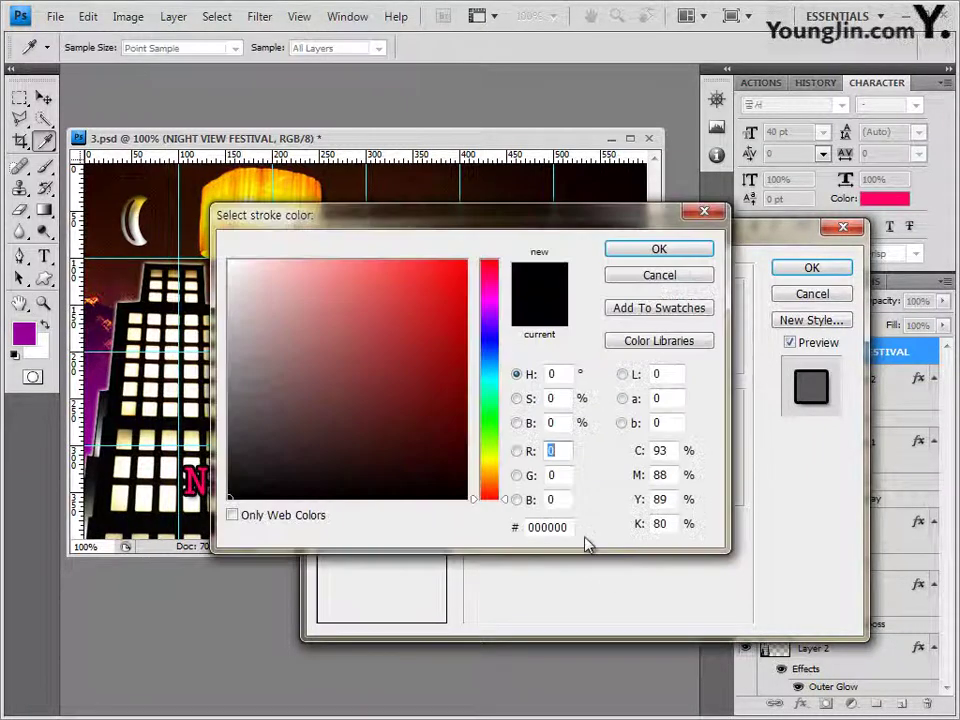
{"action": "left_click", "coordinate": [550, 526]}
{"action": "double_click", "coordinate": [550, 526]}
{"action": "type", "text": "ffffff"}
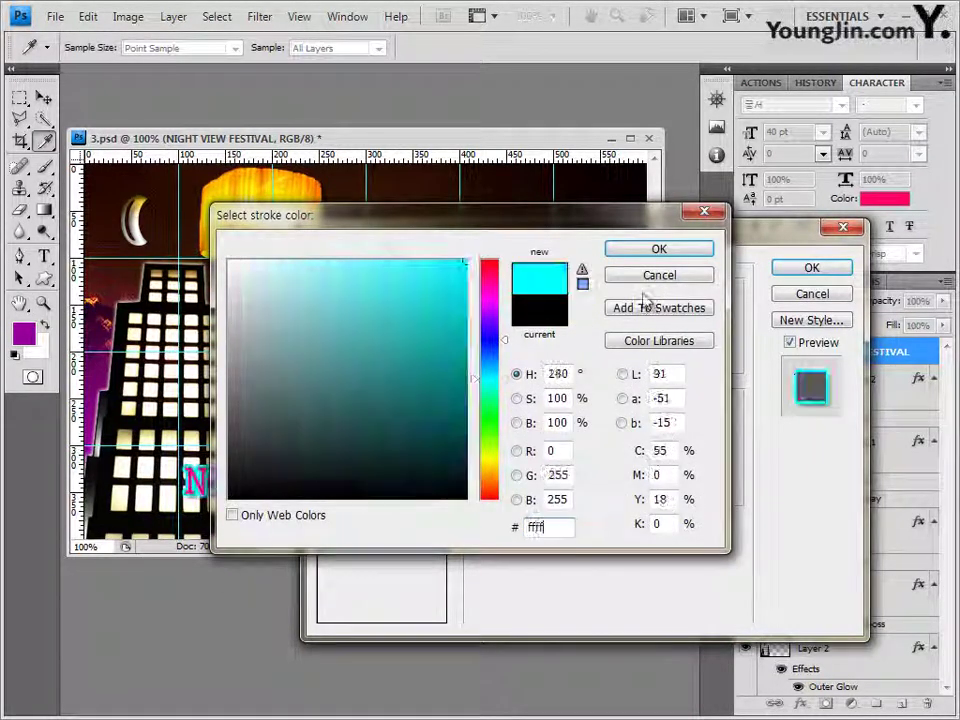
{"action": "left_click", "coordinate": [676, 252]}
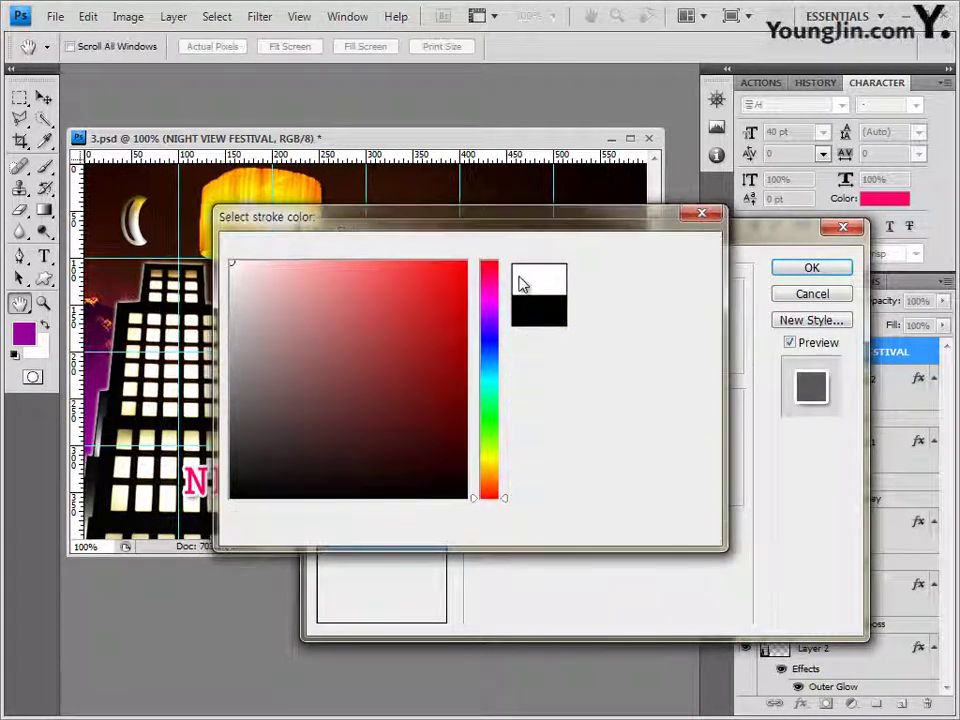
{"action": "left_click", "coordinate": [810, 270]}
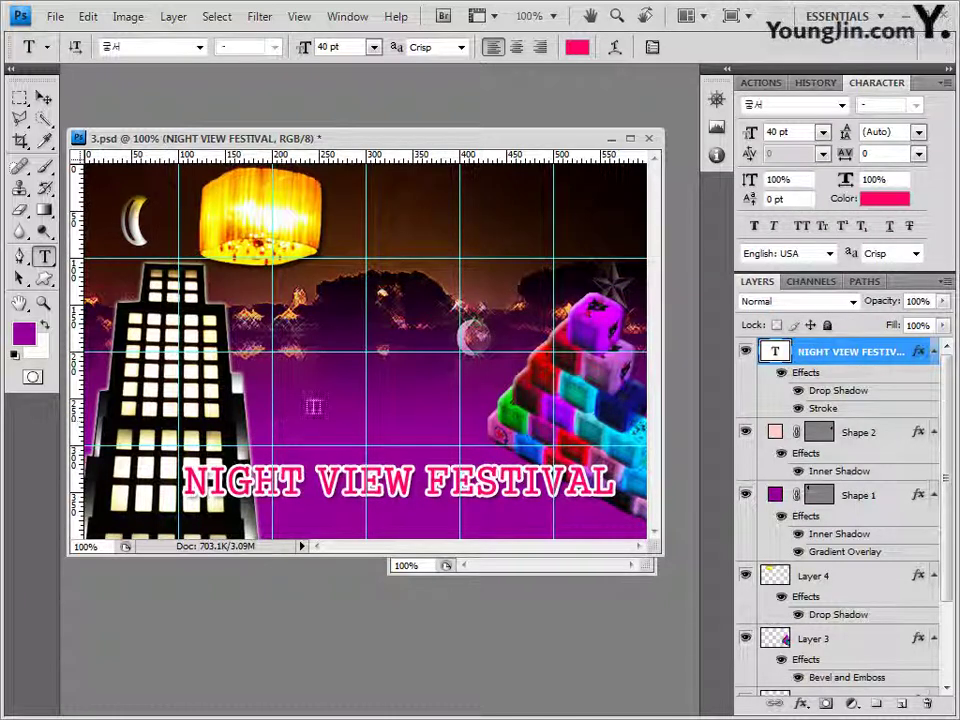
- Add a separate text line 서울야경축제 above the NIGHT VIEW FESTIVAL title
{"action": "left_click", "coordinate": [291, 413]}
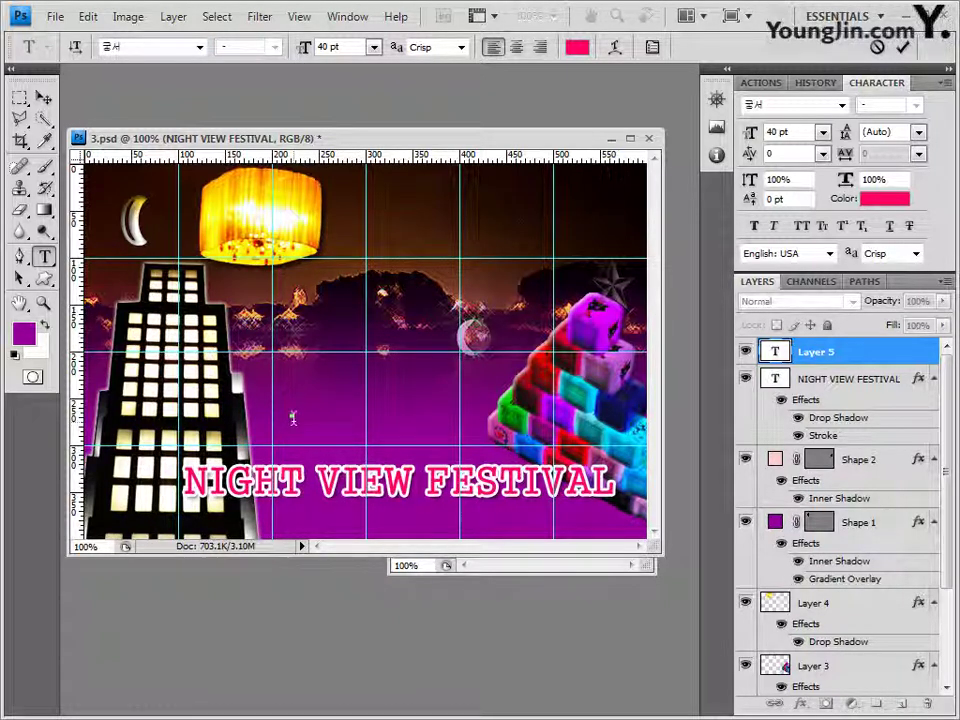
{"action": "type", "text": "서울야경축제"}
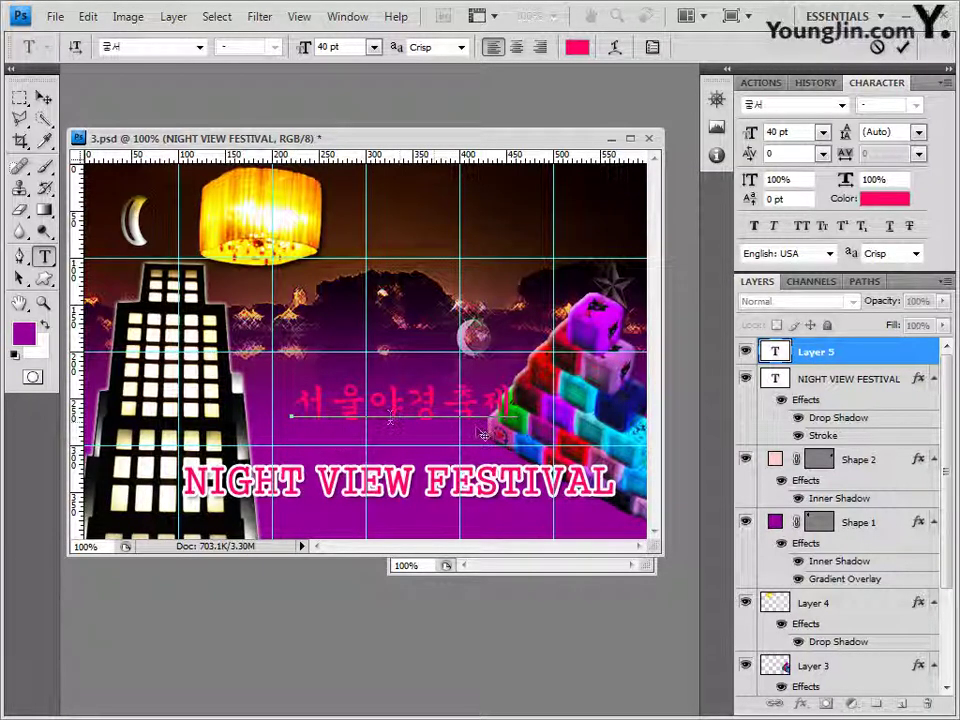
{"action": "left_click", "coordinate": [889, 353]}
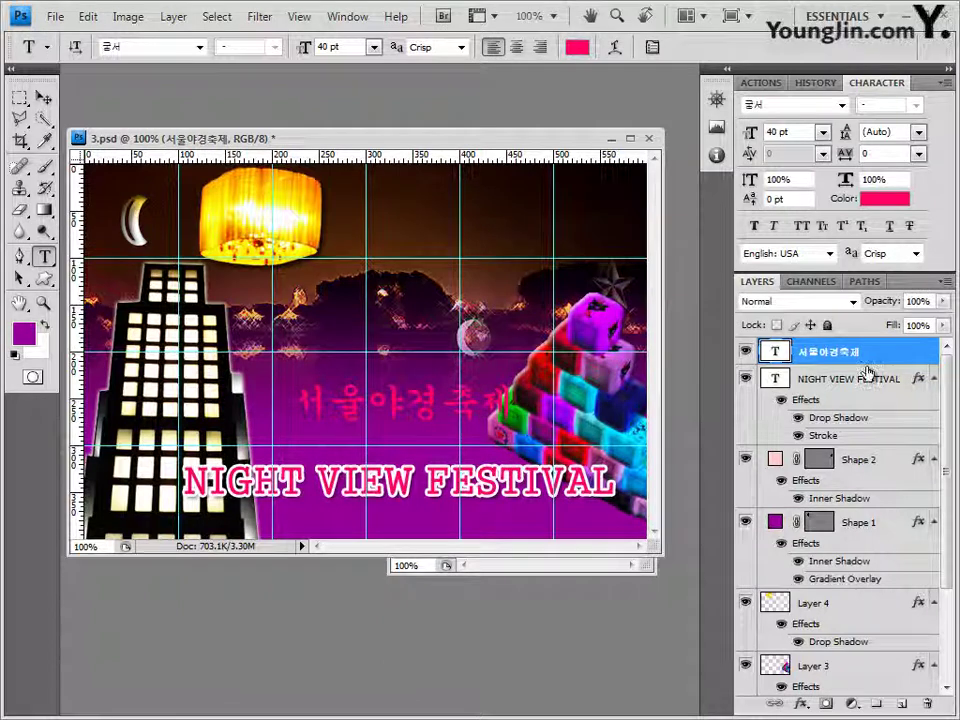
- Give the 서울야경축제 text a 2 px outside Stroke in colour ffffff
{"action": "left_click", "coordinate": [801, 702]}
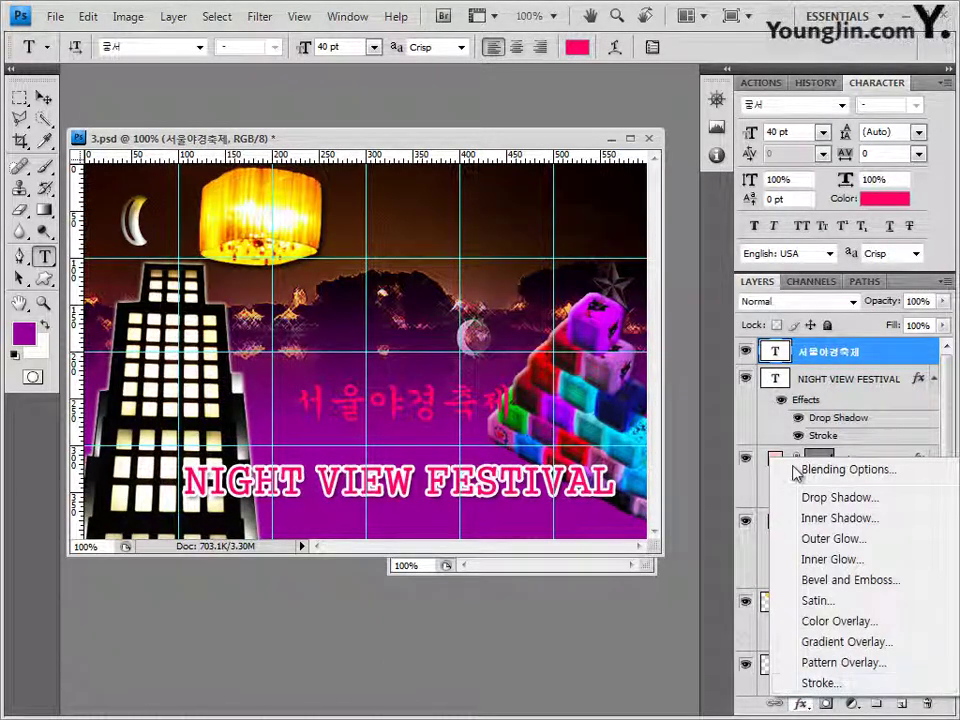
{"action": "left_click", "coordinate": [821, 683]}
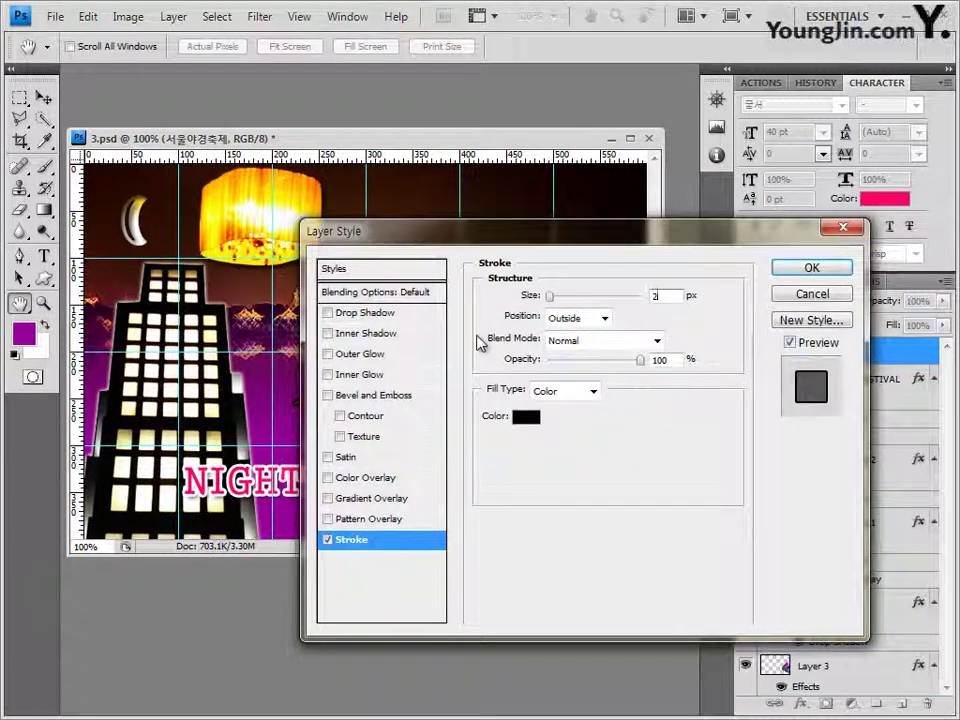
{"action": "left_click", "coordinate": [525, 416]}
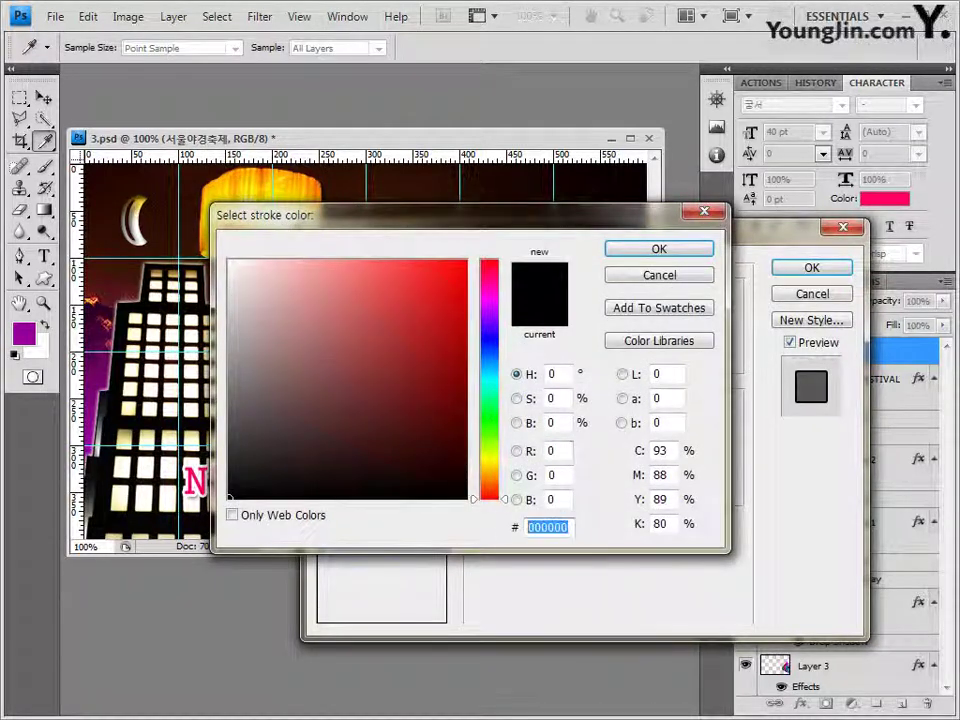
{"action": "type", "text": "ffffff"}
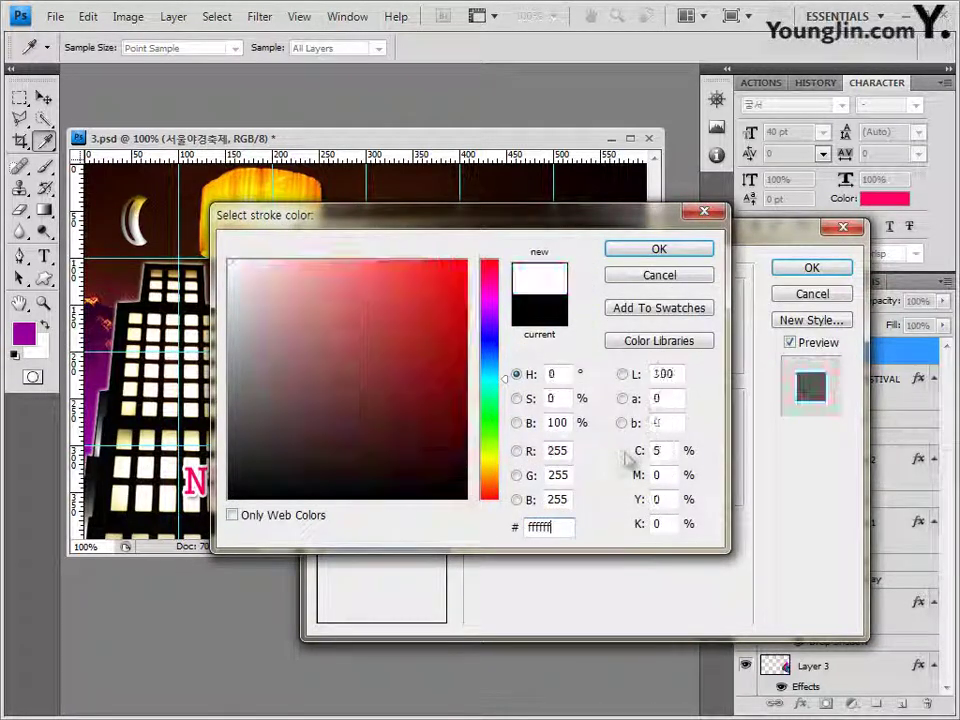
{"action": "left_click", "coordinate": [668, 252]}
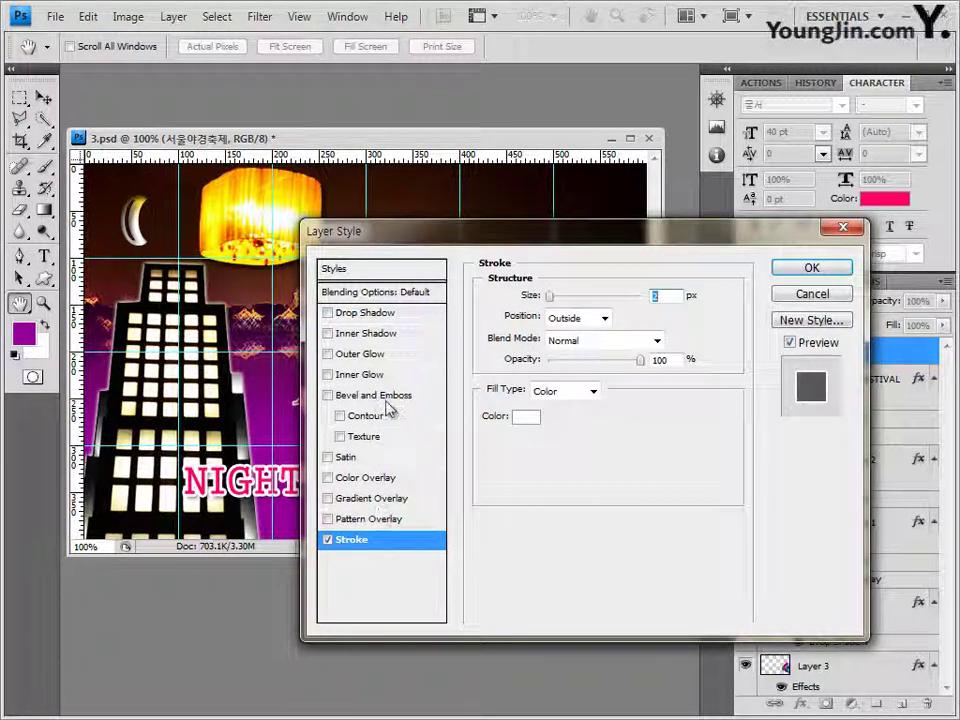
- Add a Gradient Overlay at a 0° angle to the 서울야경축제 text and set the gradient's starting colour stop to 0000ff
{"action": "left_click", "coordinate": [389, 507]}
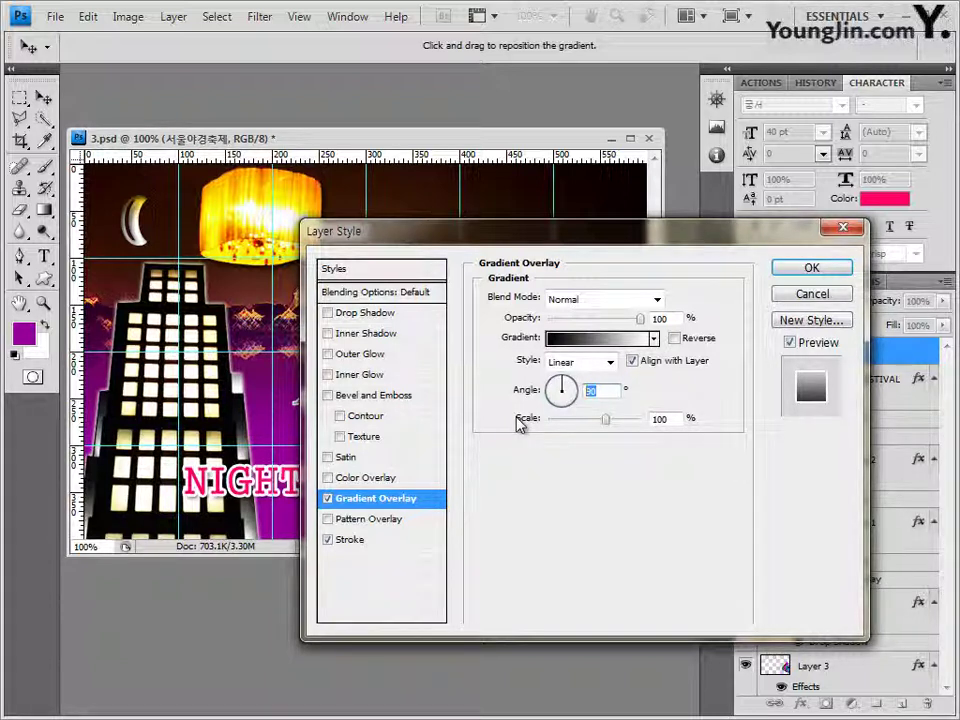
{"action": "type", "text": "0"}
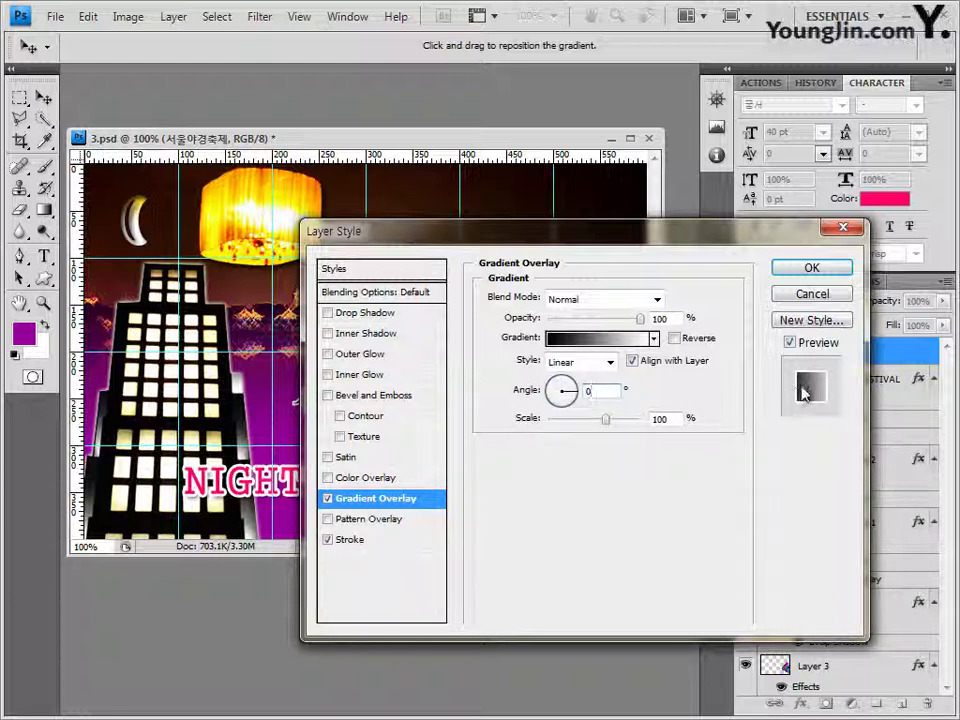
{"action": "left_click", "coordinate": [604, 345]}
{"action": "left_click_drag", "start_coordinate": [735, 107], "coordinate": [686, 140]}
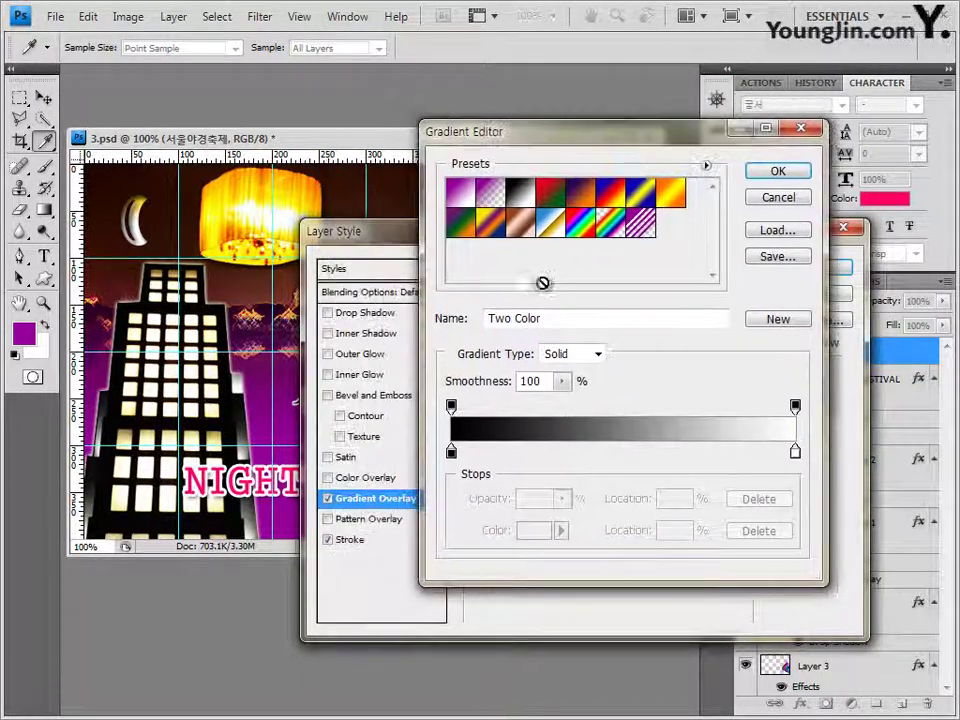
{"action": "left_click", "coordinate": [451, 453]}
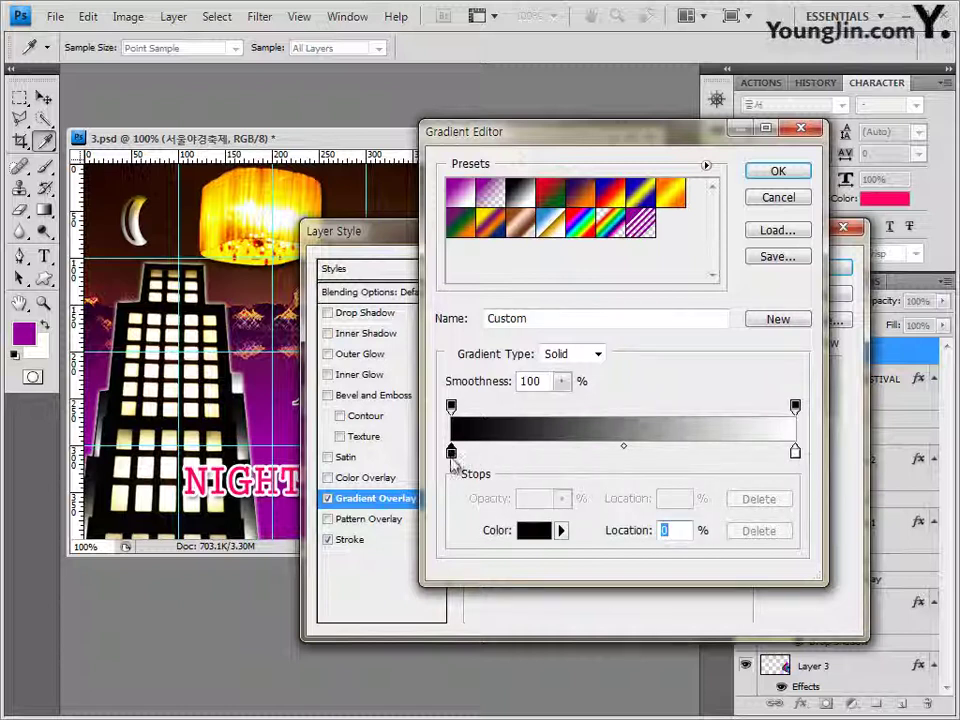
{"action": "double_click", "coordinate": [451, 455]}
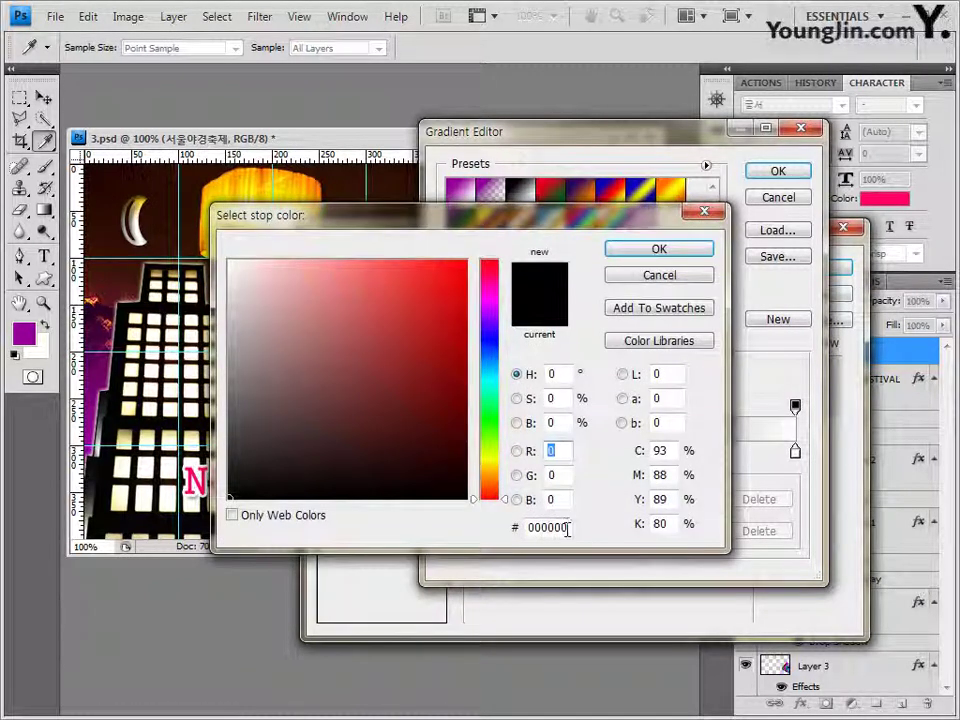
{"action": "left_click", "coordinate": [565, 527]}
{"action": "type", "text": "0"}
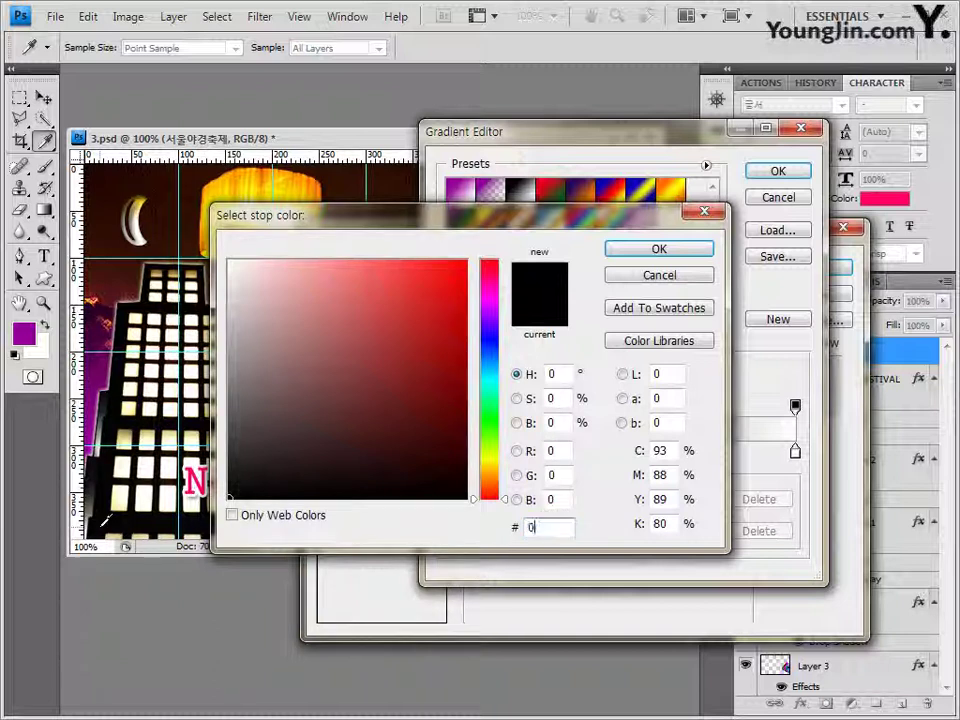
{"action": "type", "text": "000ff"}
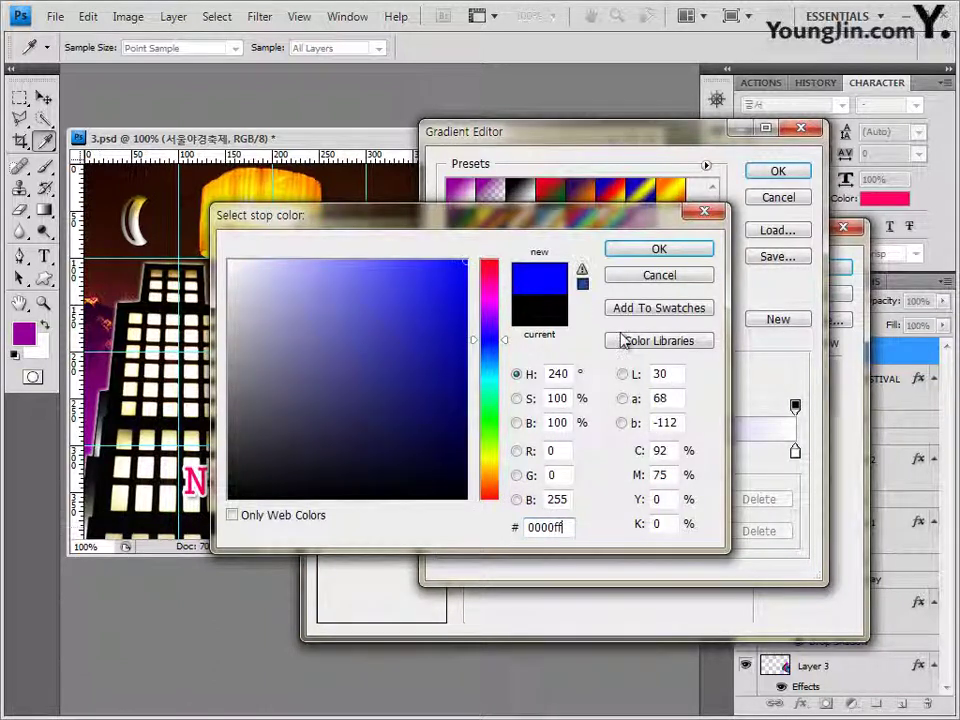
{"action": "left_click", "coordinate": [660, 250]}
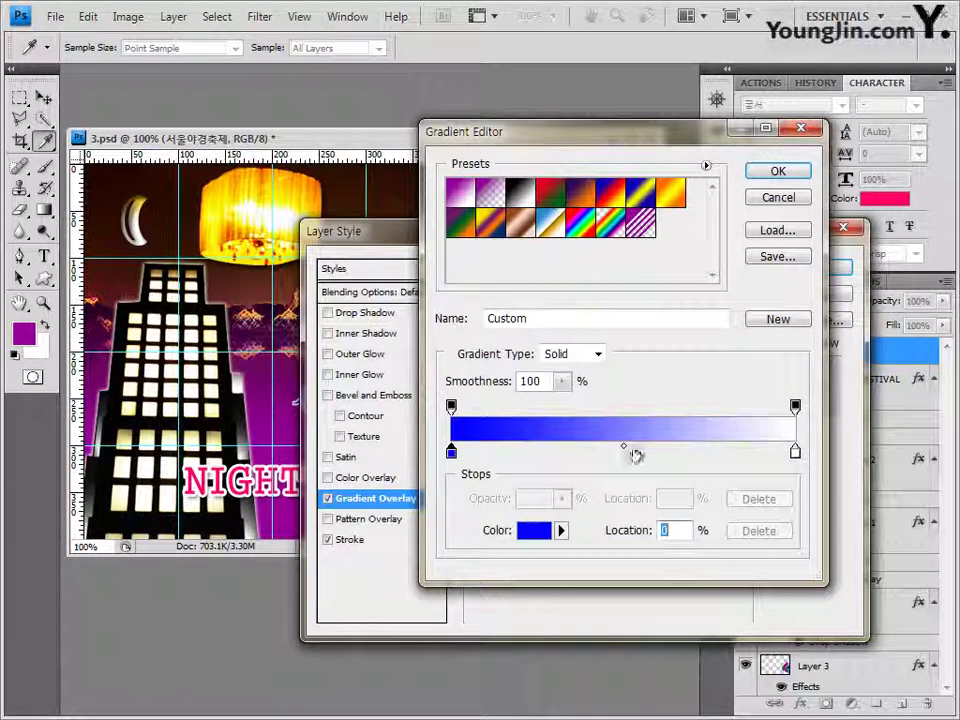
- Set the gradient's ending colour stop to ff0000 and apply the layer style to the 서울야경축제 text
{"action": "double_click", "coordinate": [795, 452]}
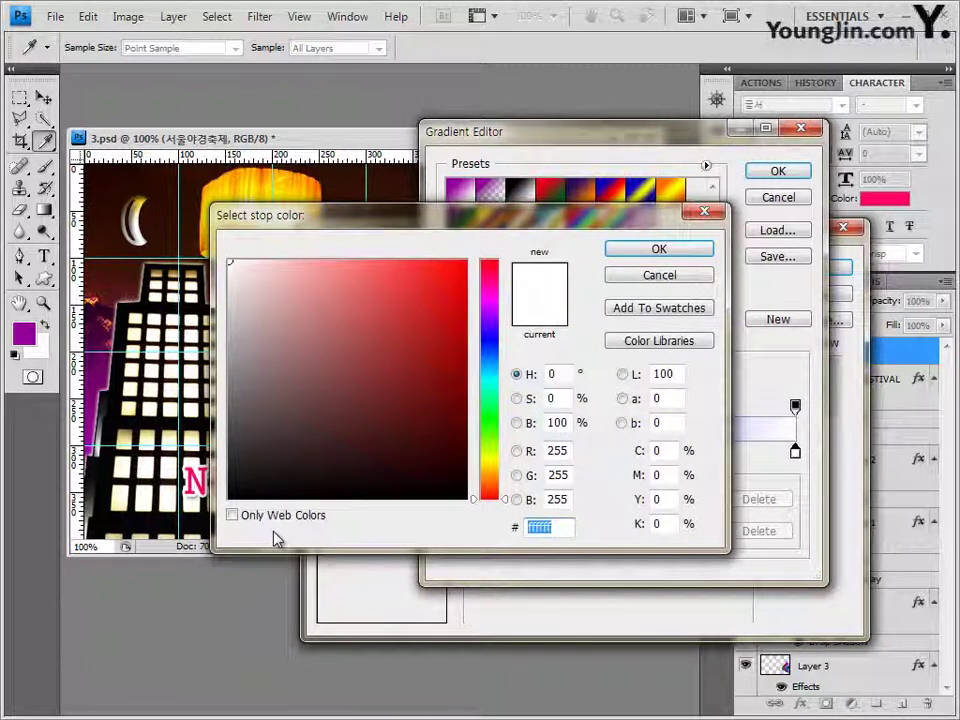
{"action": "type", "text": "ff0000"}
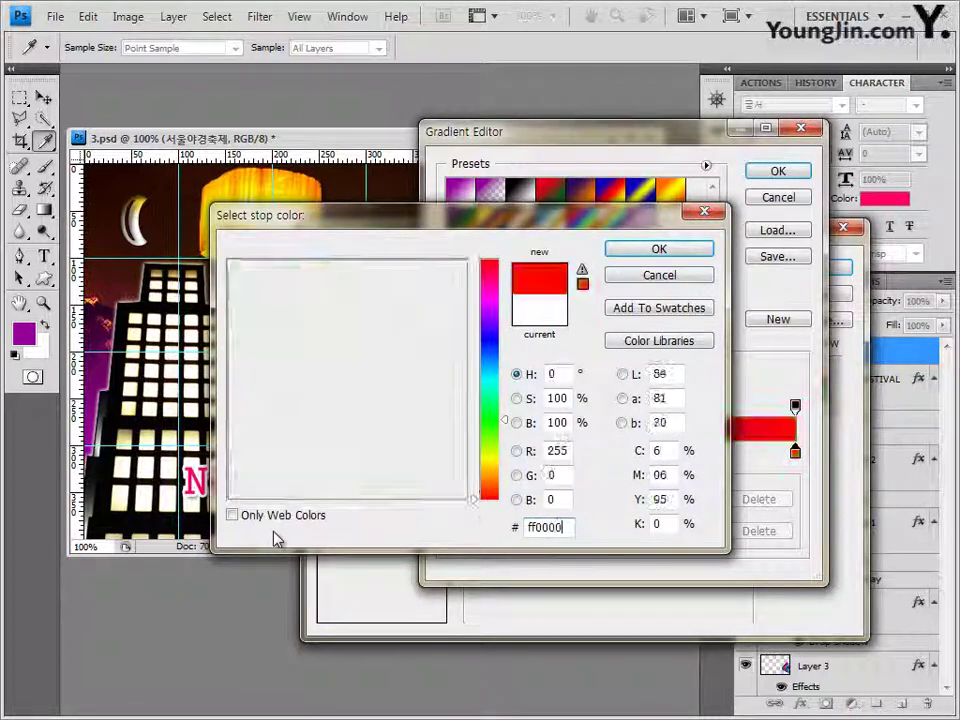
{"action": "left_click", "coordinate": [669, 254]}
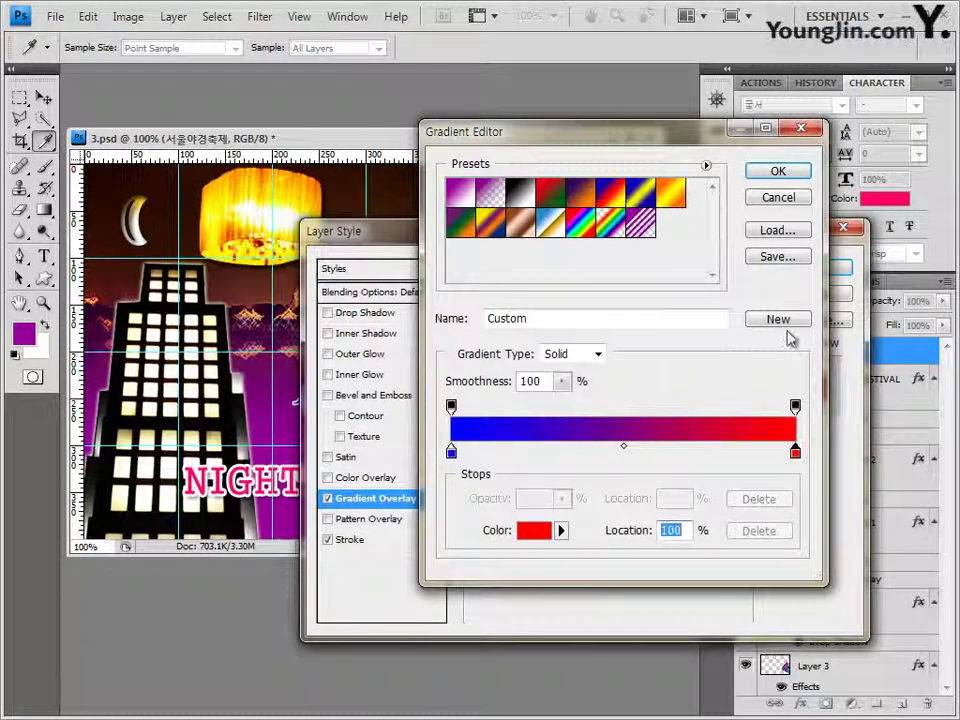
{"action": "left_click", "coordinate": [778, 171]}
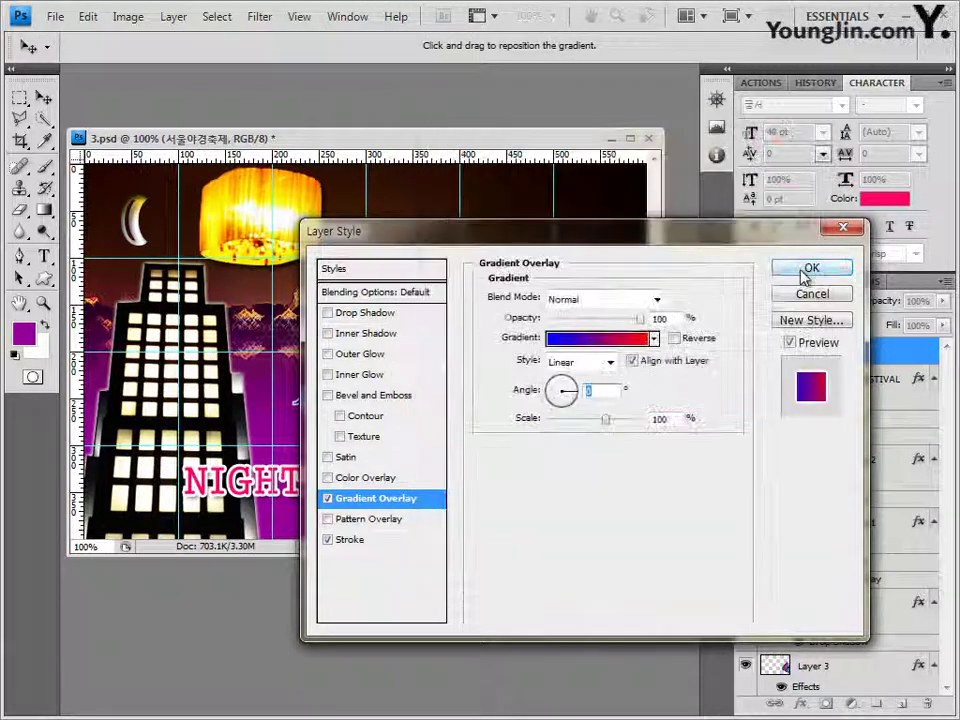
{"action": "left_click", "coordinate": [806, 274]}
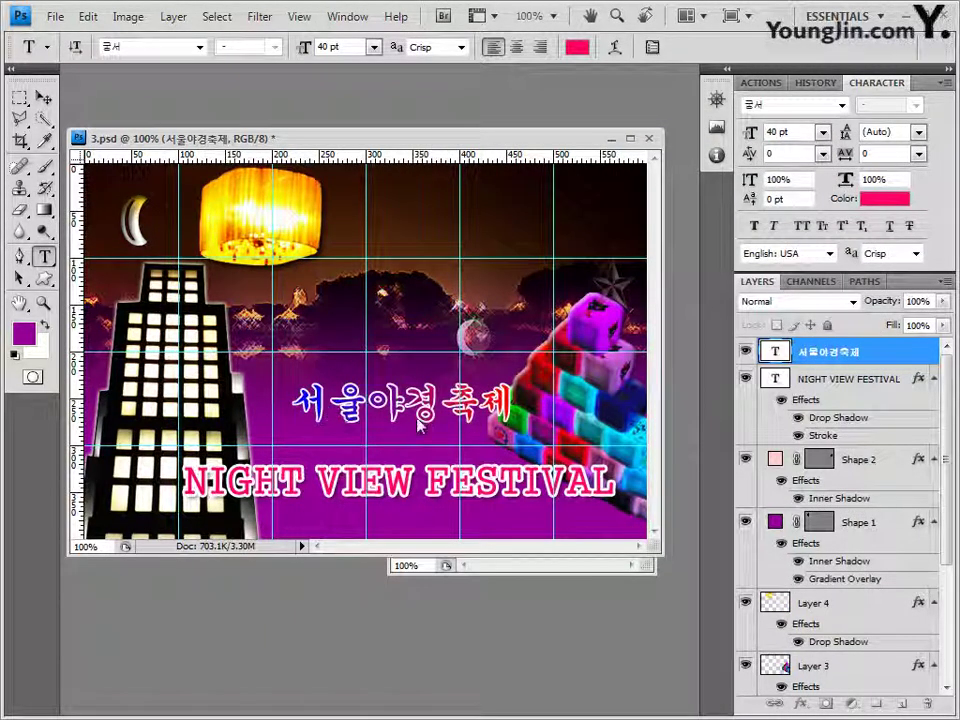
- Move the 서울야경축제 title down and to the left, and shift the NIGHT VIEW FESTIVAL title slightly down
{"action": "left_click", "coordinate": [44, 97]}
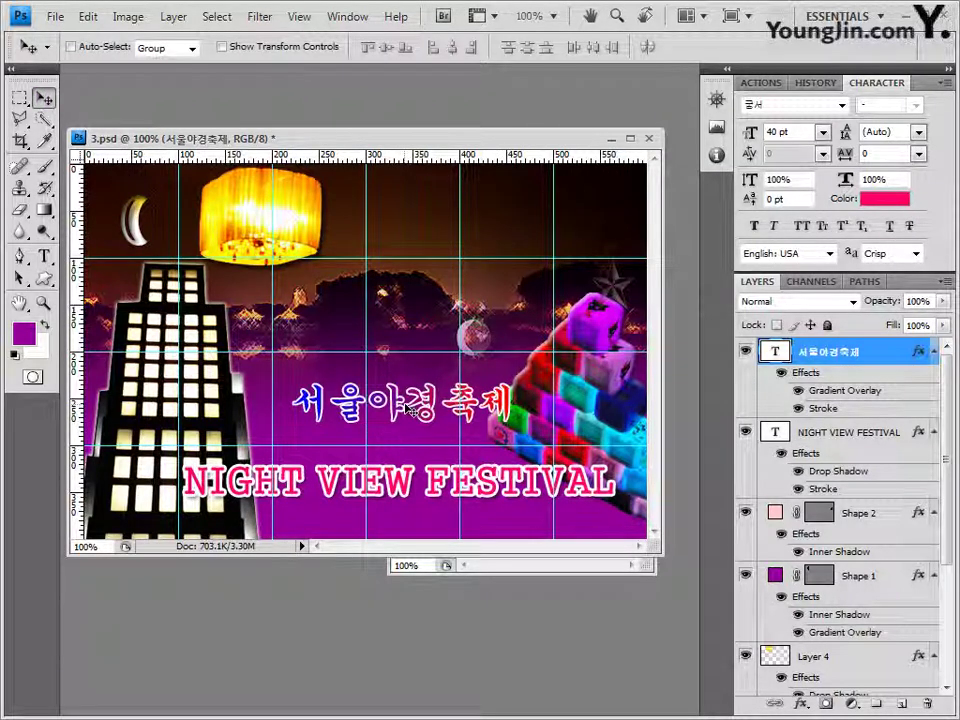
{"action": "left_click_drag", "start_coordinate": [407, 411], "coordinate": [372, 430]}
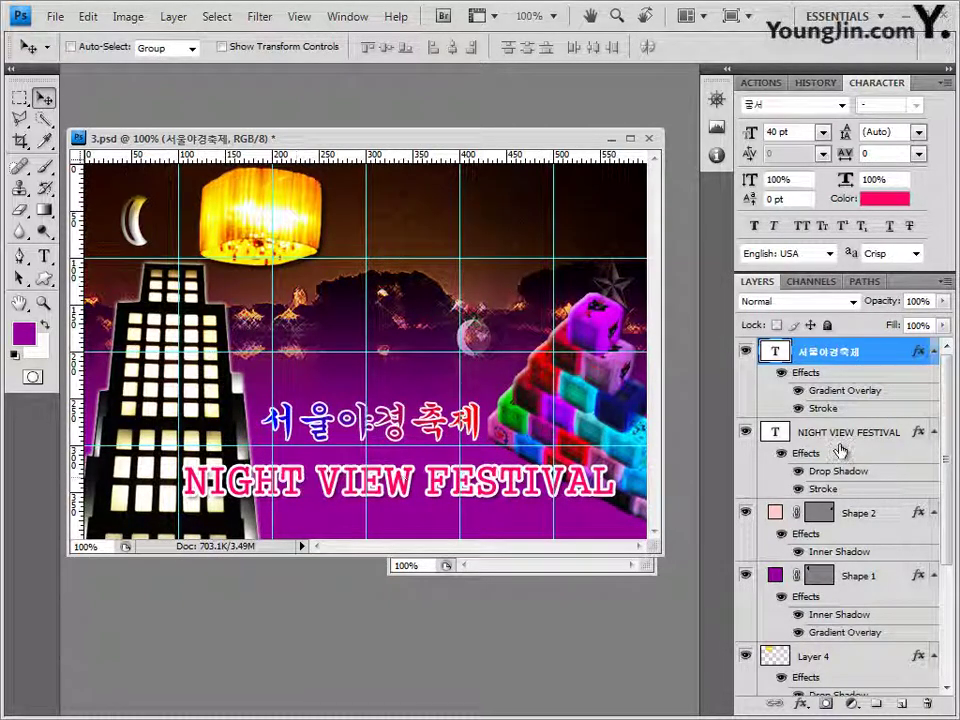
{"action": "left_click", "coordinate": [889, 434]}
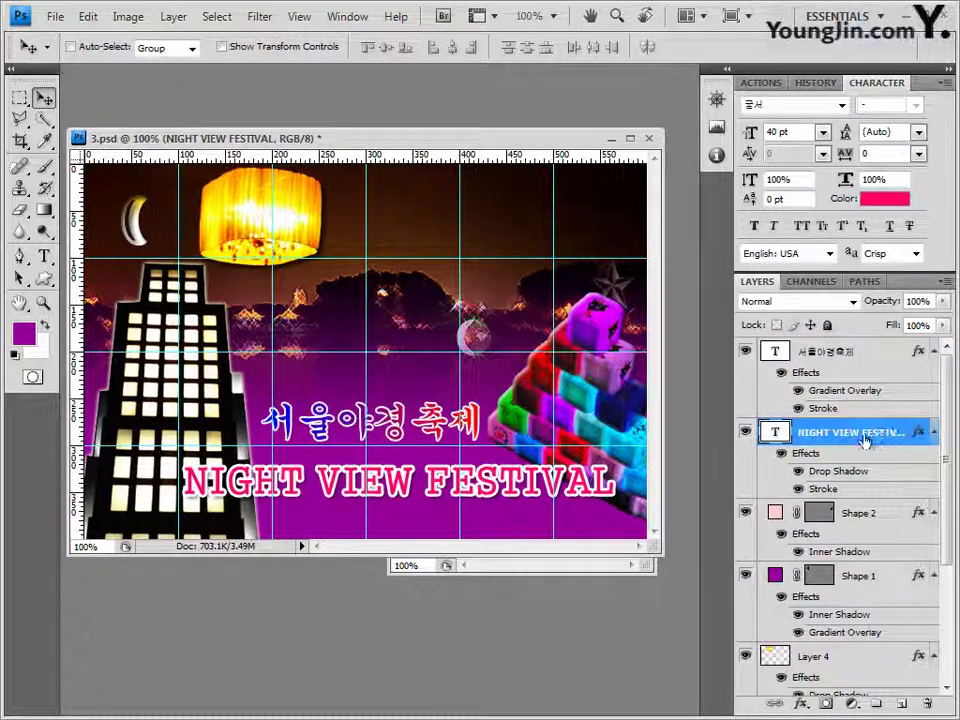
{"action": "left_click_drag", "start_coordinate": [290, 486], "coordinate": [287, 490]}
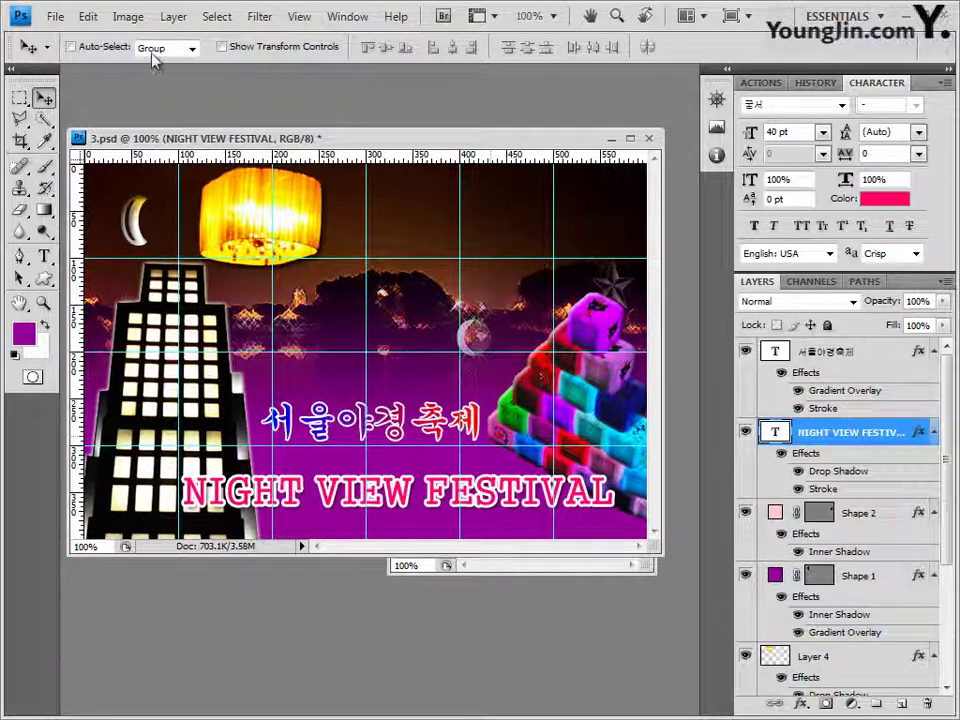
- Save 3.psd and clear all guides from the image
{"action": "left_click", "coordinate": [55, 16]}
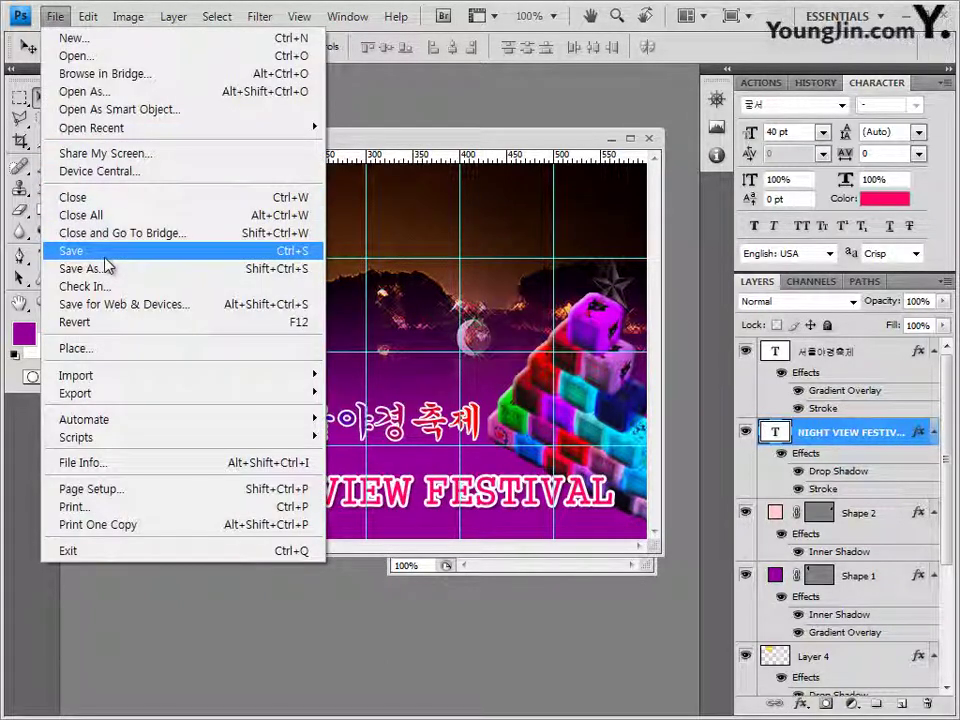
{"action": "left_click", "coordinate": [106, 255]}
{"action": "left_click", "coordinate": [689, 226]}
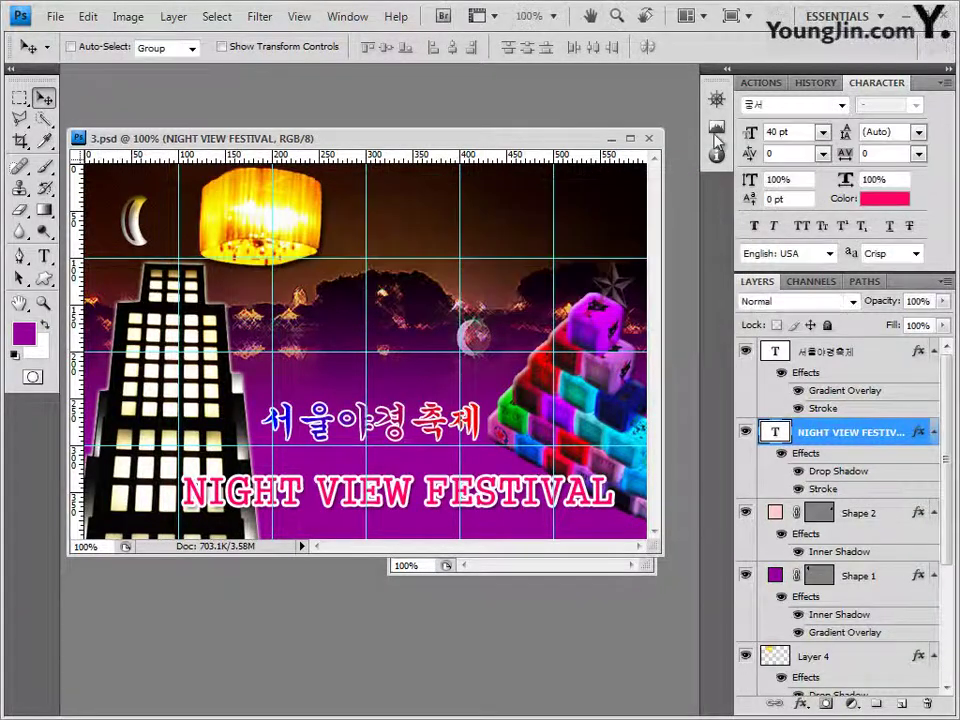
{"action": "left_click", "coordinate": [301, 17]}
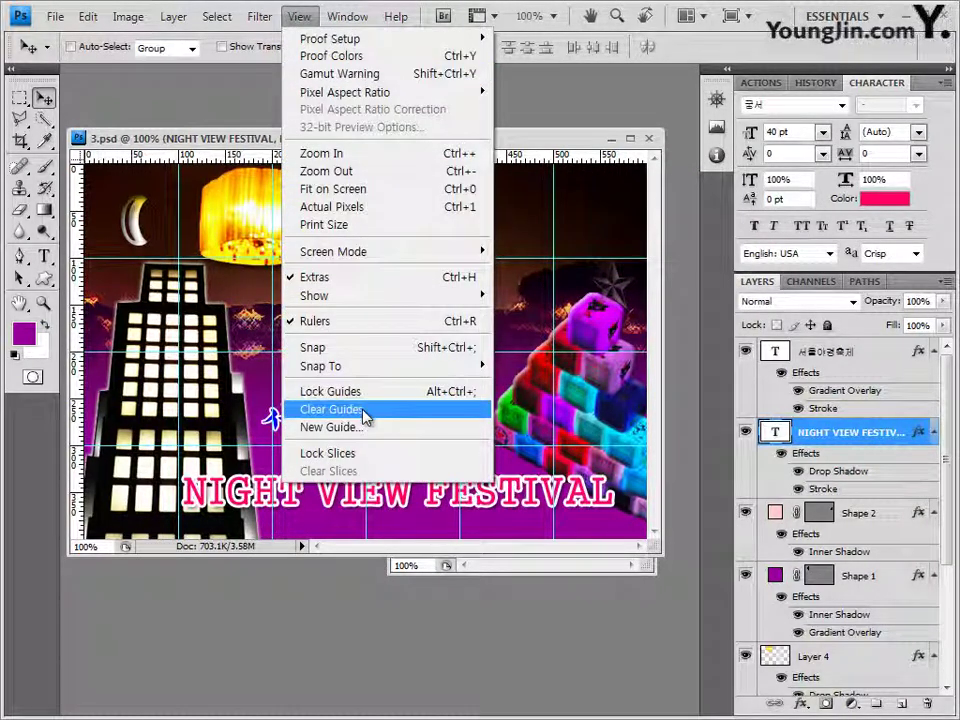
{"action": "left_click", "coordinate": [363, 411]}
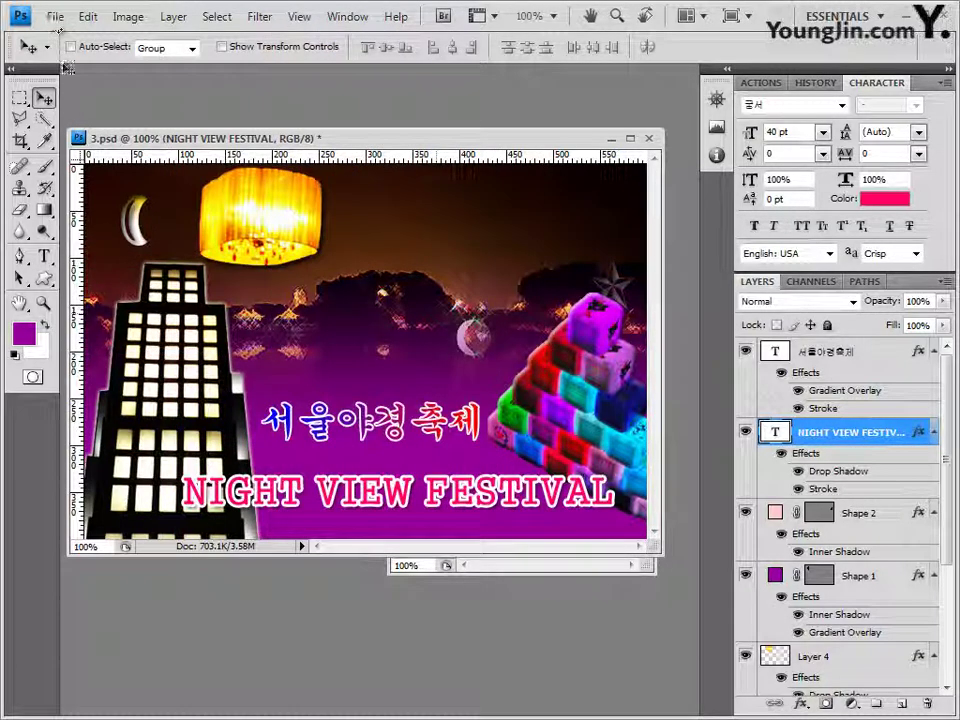
- Prepare a JPEG copy in the GTQ folder, reusing the existing number-and-name file name but ending in -3.jpg
{"action": "left_click", "coordinate": [55, 16]}
{"action": "left_click", "coordinate": [55, 16]}
{"action": "left_click", "coordinate": [55, 16]}
{"action": "left_click", "coordinate": [100, 268]}
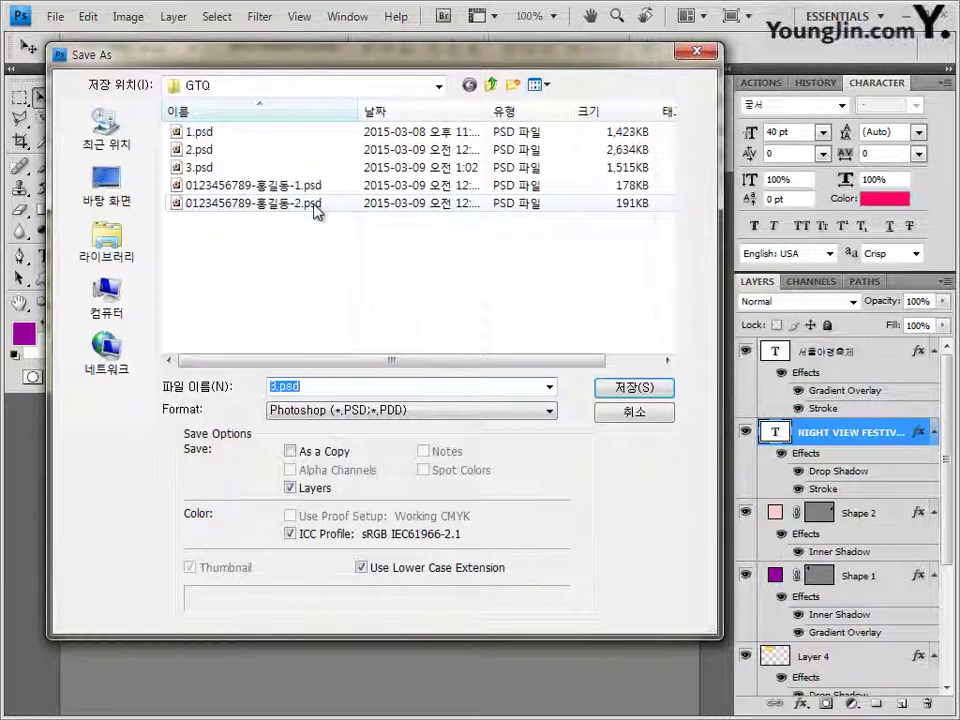
{"action": "left_click", "coordinate": [315, 206]}
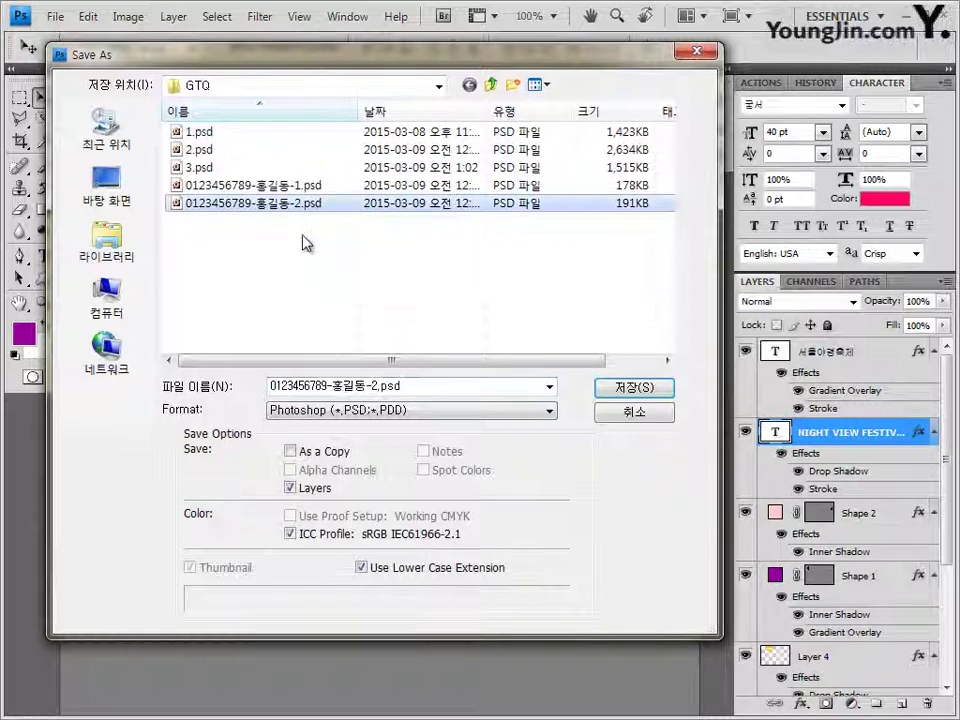
{"action": "left_click", "coordinate": [390, 411]}
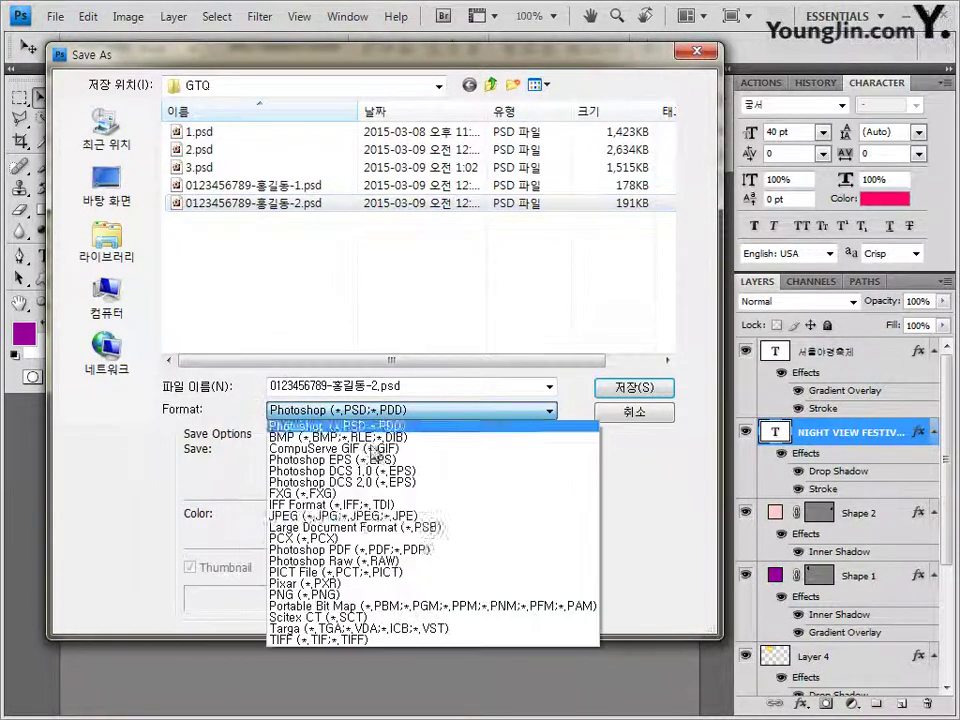
{"action": "left_click", "coordinate": [400, 516]}
{"action": "left_click", "coordinate": [373, 386]}
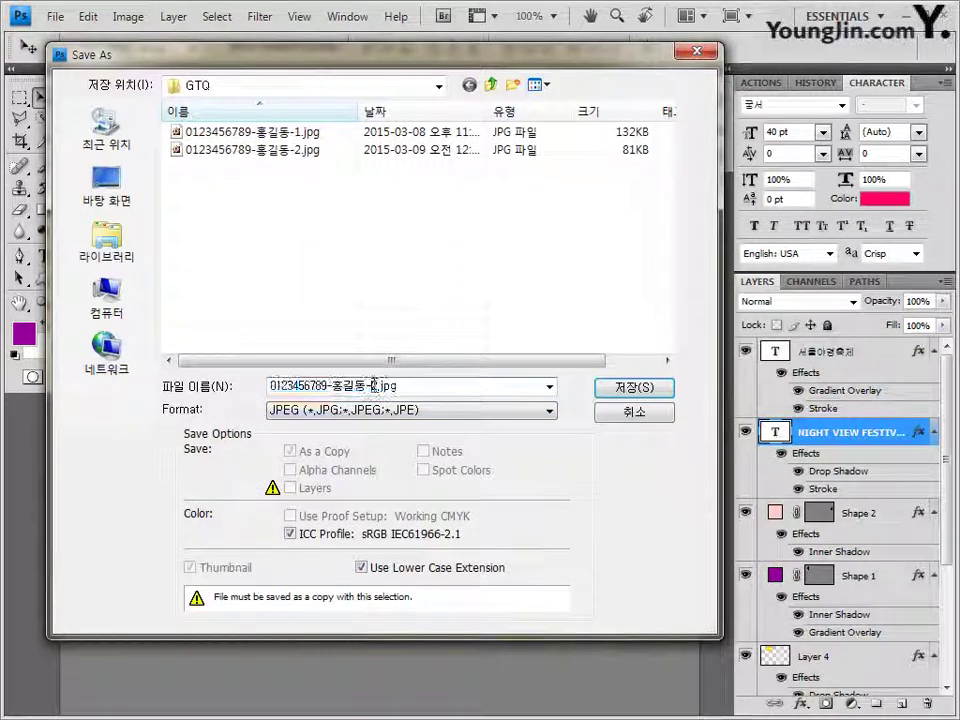
{"action": "left_click_drag", "start_coordinate": [373, 386], "coordinate": [377, 382]}
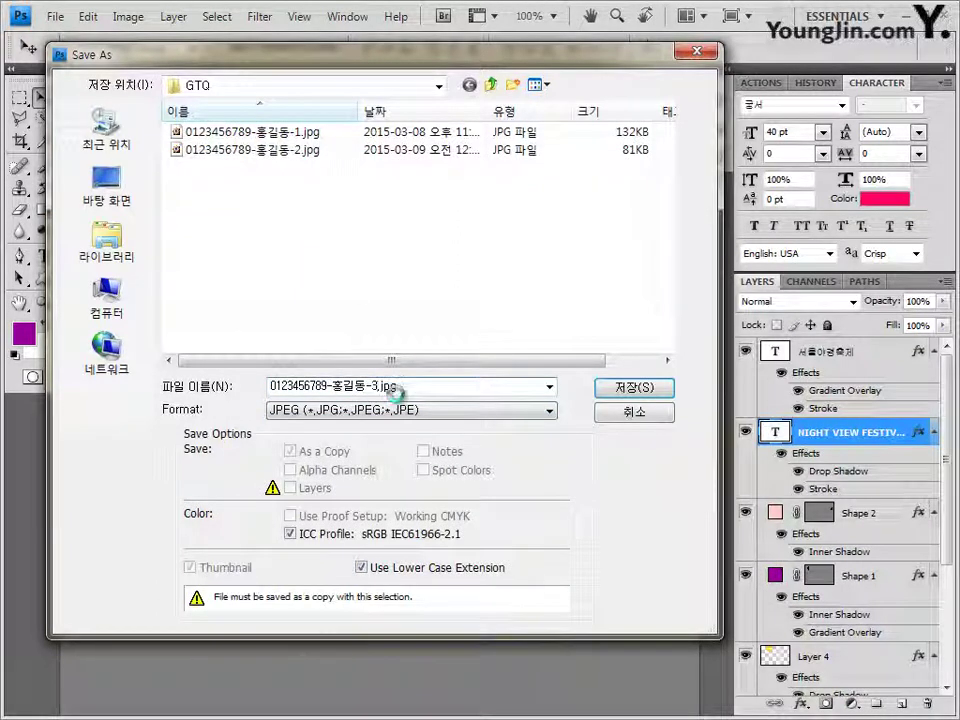
- Save the JPEG copy with quality 8 (High) and the Baseline ("Standard") format option
{"action": "key", "text": "Return"}
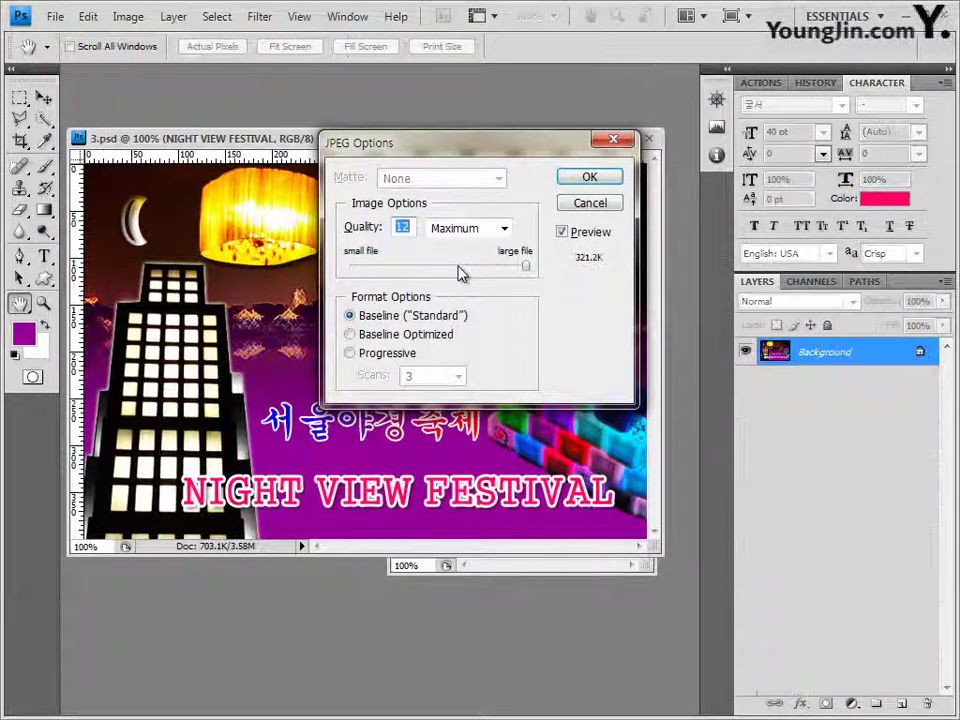
{"action": "left_click_drag", "start_coordinate": [460, 268], "coordinate": [469, 268]}
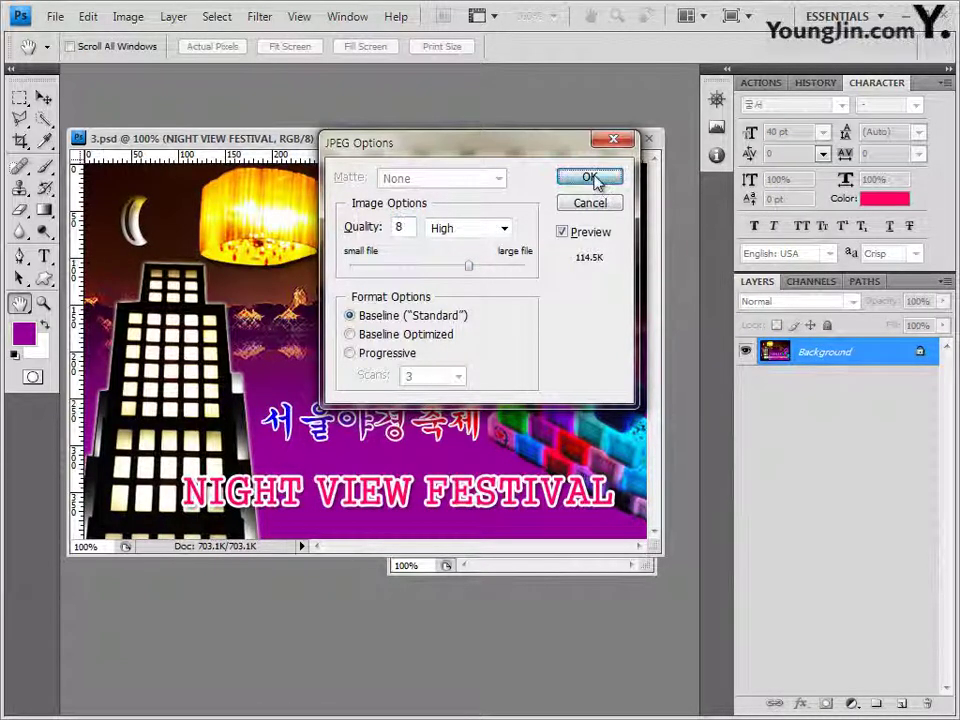
{"action": "left_click", "coordinate": [592, 181]}
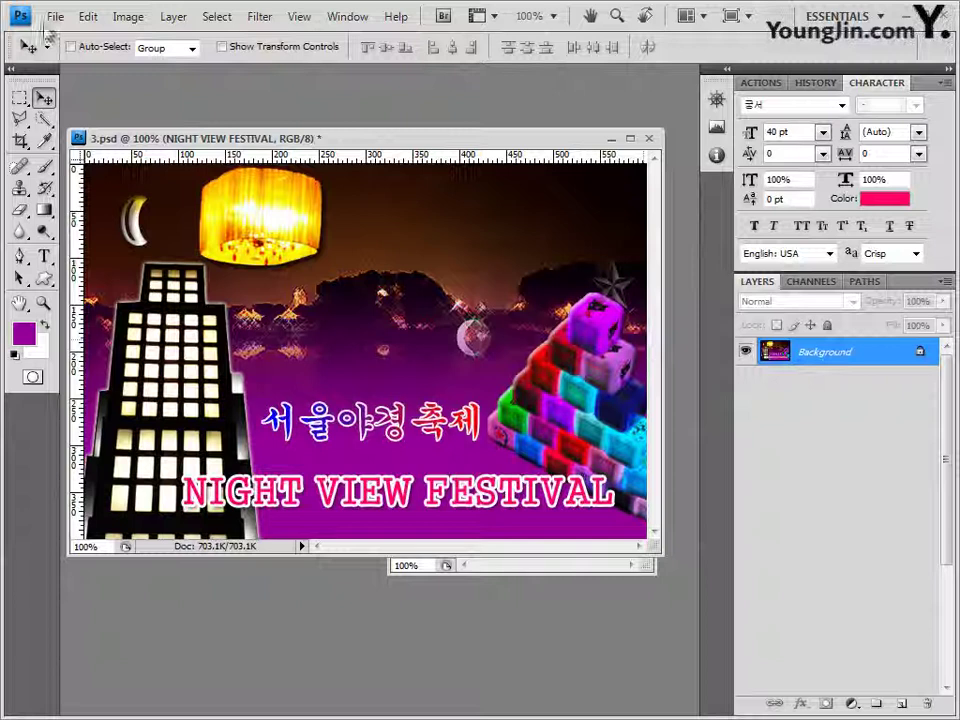
- Resize the layered image to 60 × 40 pixels with constrained proportions
{"action": "left_click", "coordinate": [128, 17]}
{"action": "left_click", "coordinate": [170, 155]}
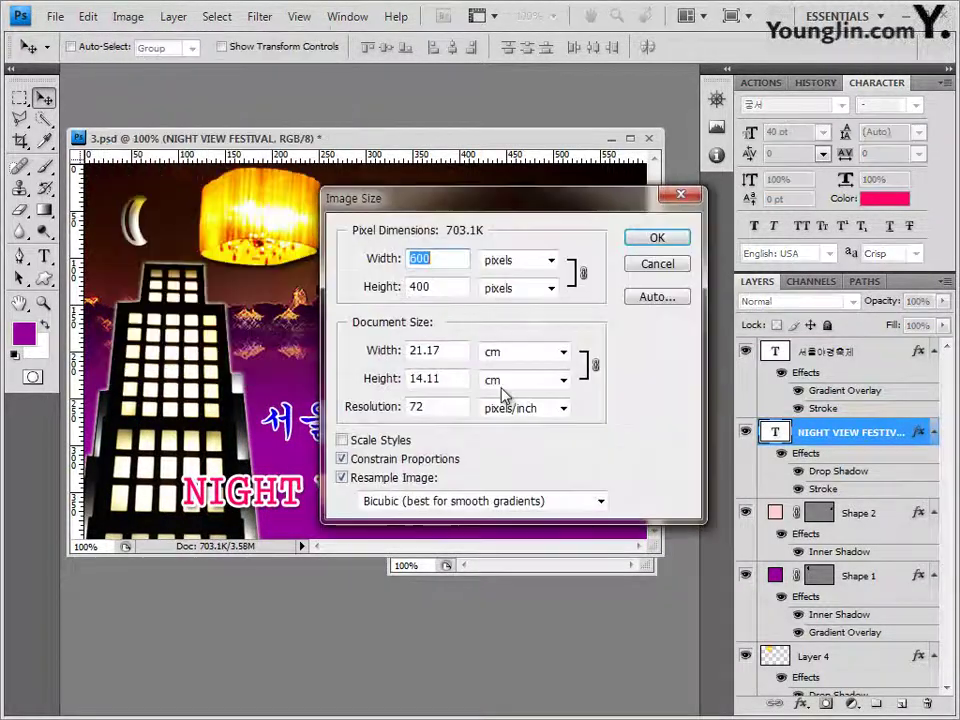
{"action": "left_click", "coordinate": [433, 258]}
{"action": "key", "text": "BackSpace"}
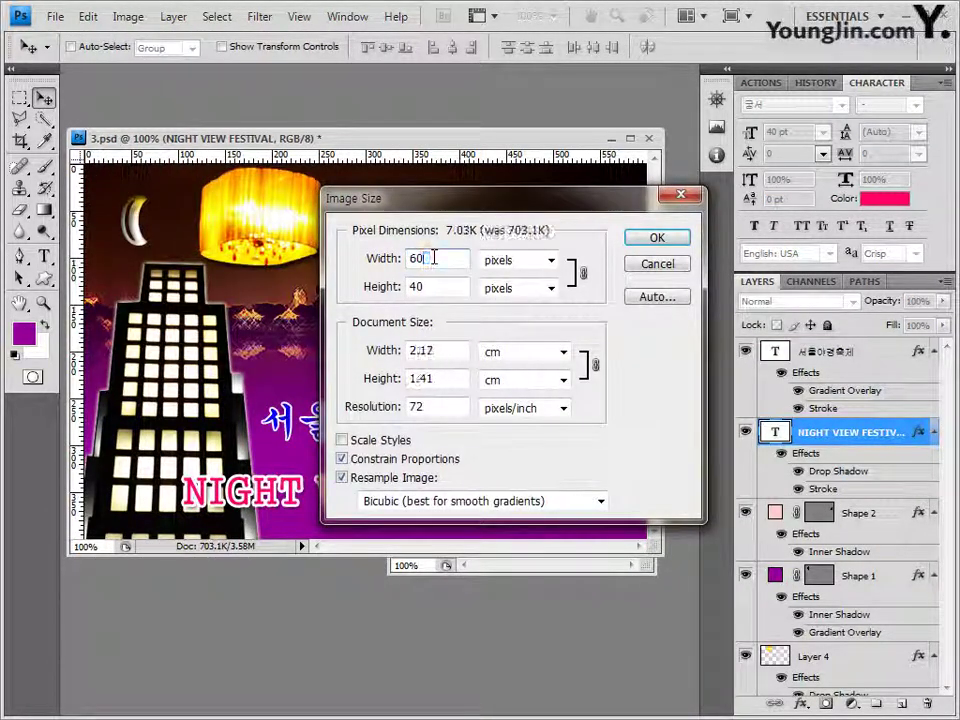
{"action": "left_click", "coordinate": [658, 238]}
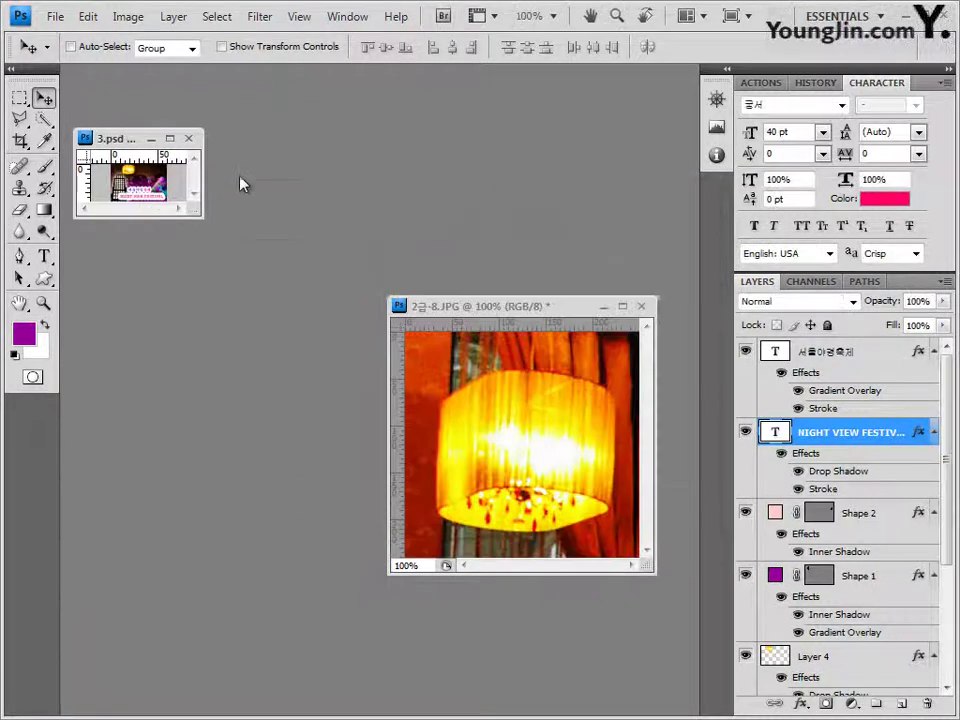
- Close 2급-8.JPG without saving and save the reduced image as a layered PSD in the GTQ folder, reusing the existing file name but ending in -3.psd
{"action": "left_click", "coordinate": [642, 307]}
{"action": "left_click", "coordinate": [537, 401]}
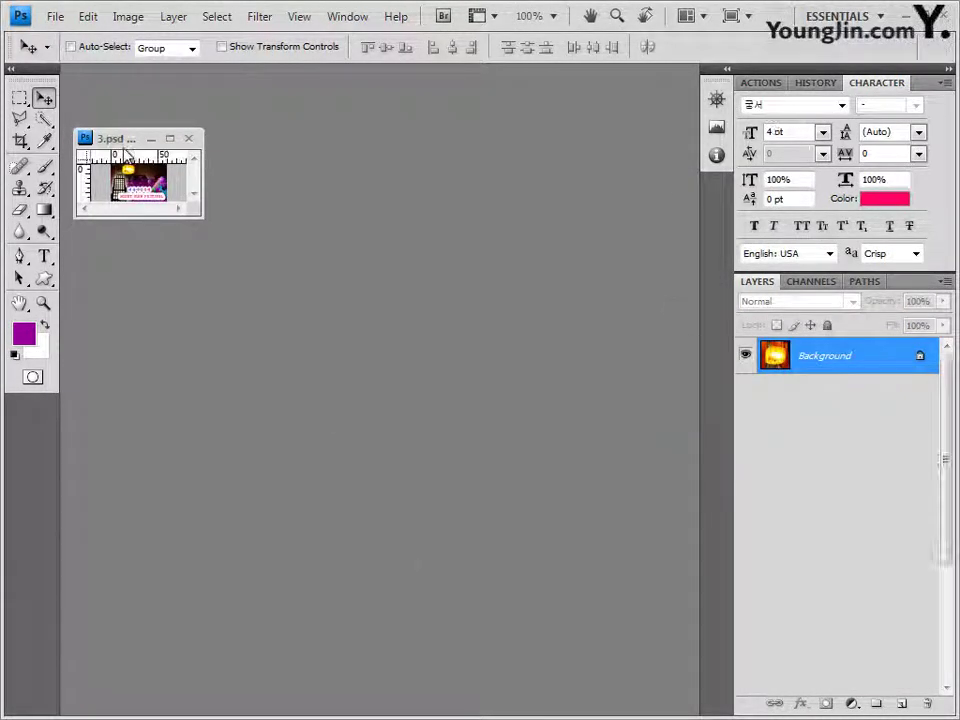
{"action": "left_click", "coordinate": [56, 17]}
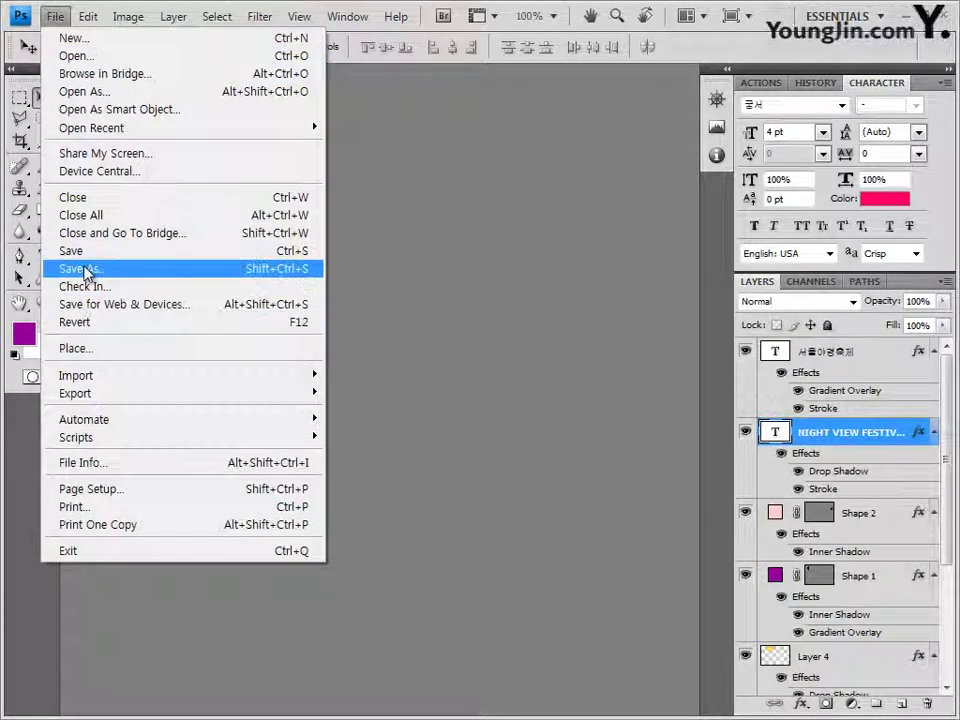
{"action": "left_click", "coordinate": [78, 269]}
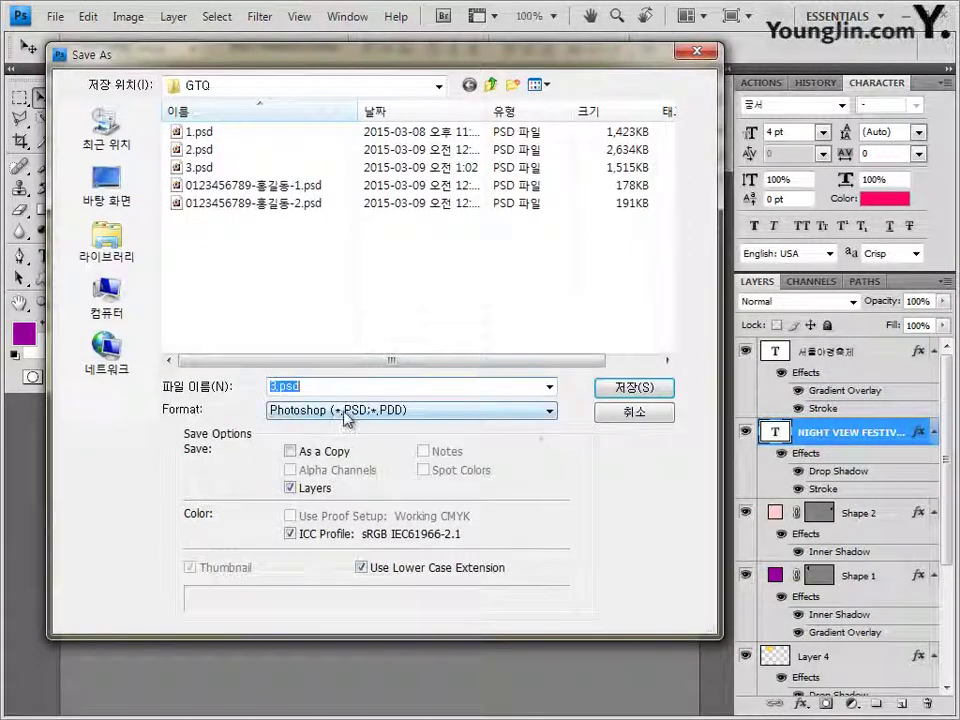
{"action": "left_click", "coordinate": [317, 203]}
{"action": "left_click", "coordinate": [373, 385]}
{"action": "left_click", "coordinate": [373, 385]}
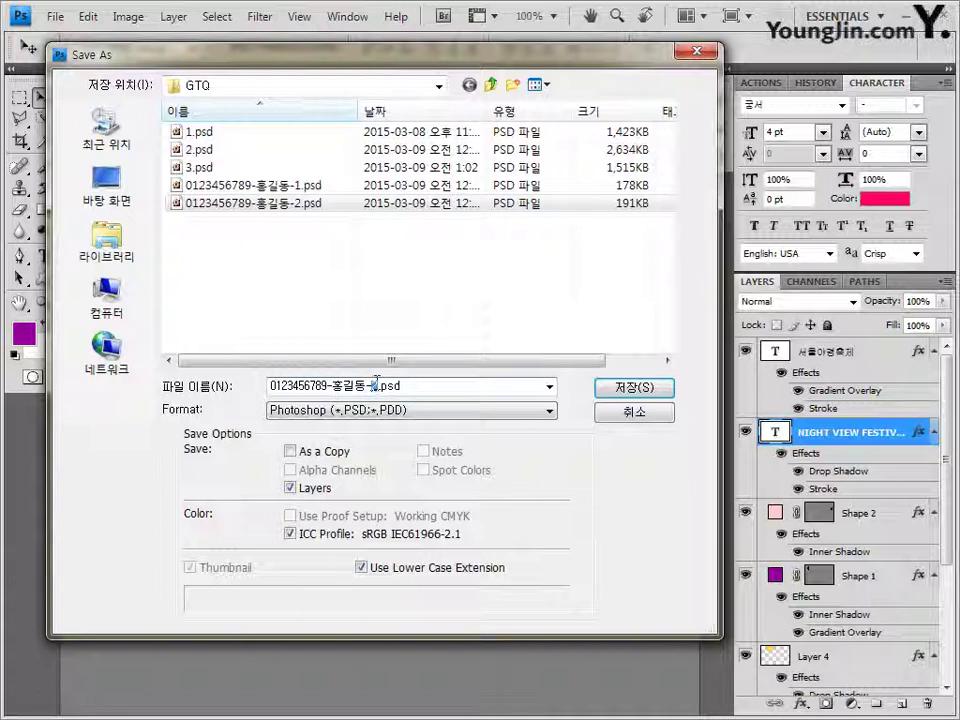
{"action": "type", "text": "3"}
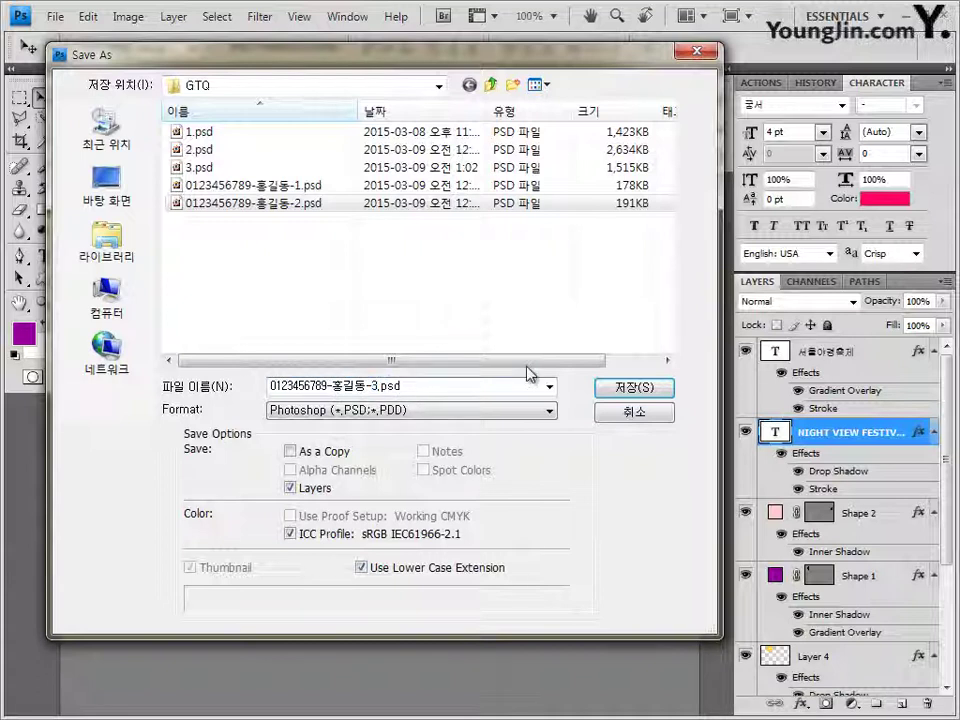
{"action": "left_click", "coordinate": [628, 390]}
{"action": "left_click", "coordinate": [688, 226]}
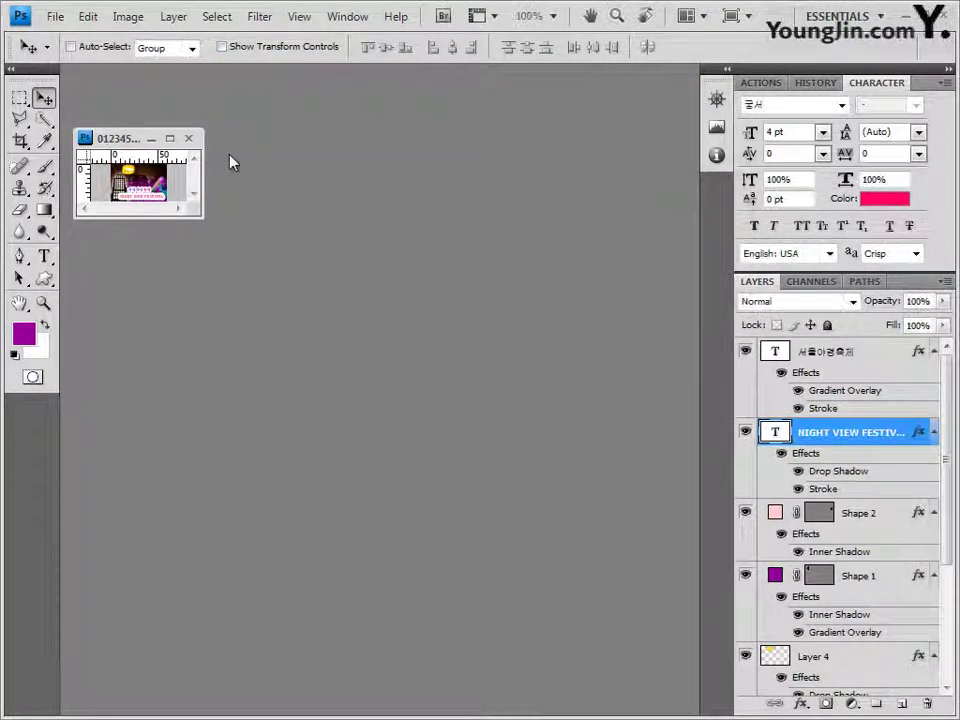
- Close the reduced image and create a new 600 × 400 pixel RGB document at 72 pixels/inch with a white background, in a floating window
{"action": "left_click", "coordinate": [188, 138]}
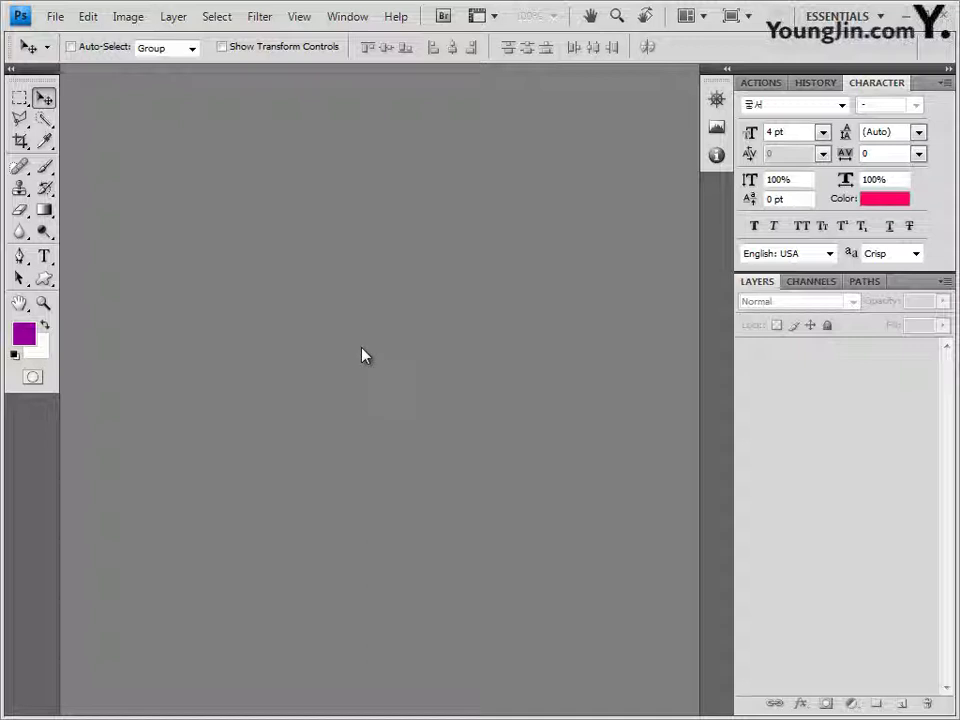
{"action": "key", "text": "ctrl+n"}
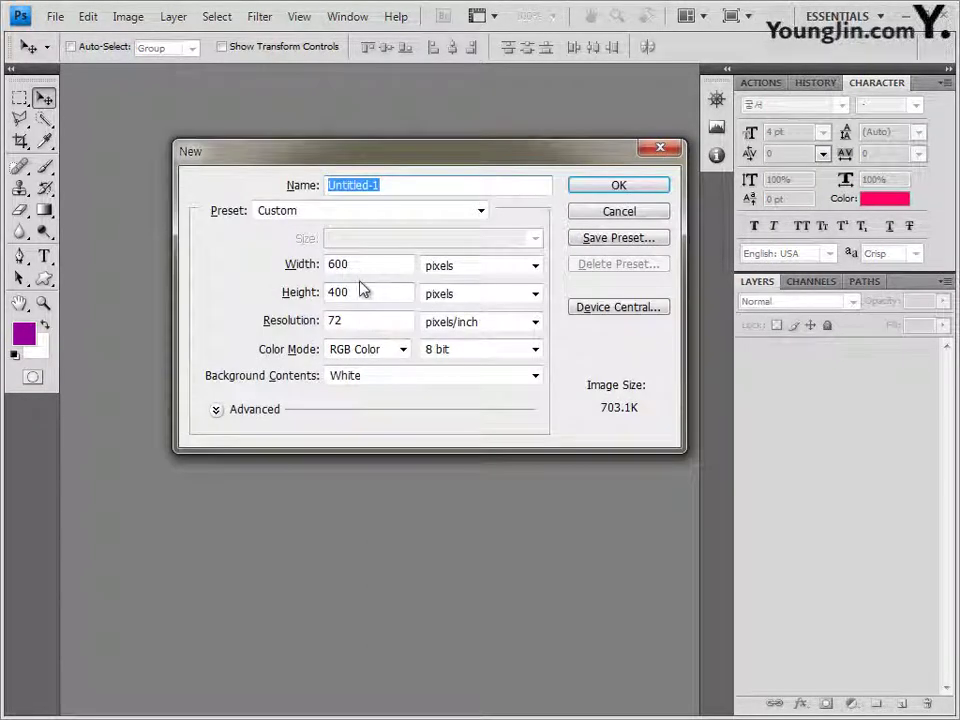
{"action": "left_click", "coordinate": [366, 290]}
{"action": "left_click", "coordinate": [634, 189]}
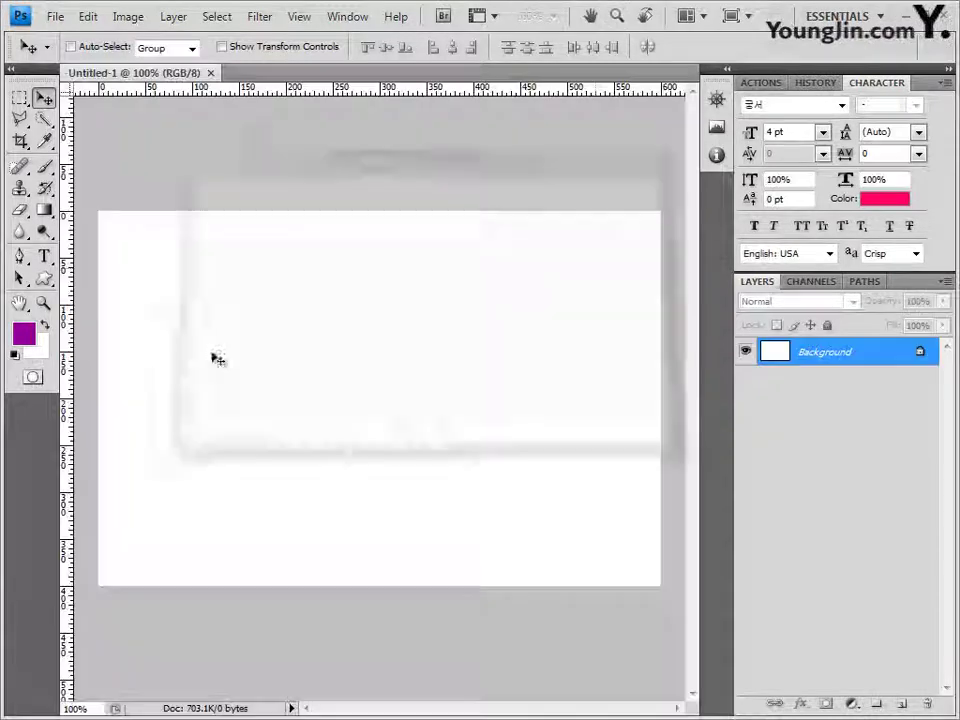
{"action": "left_click_drag", "start_coordinate": [120, 72], "coordinate": [339, 197]}
{"action": "left_click_drag", "start_coordinate": [300, 131], "coordinate": [234, 139]}
{"action": "left_click", "coordinate": [55, 16]}
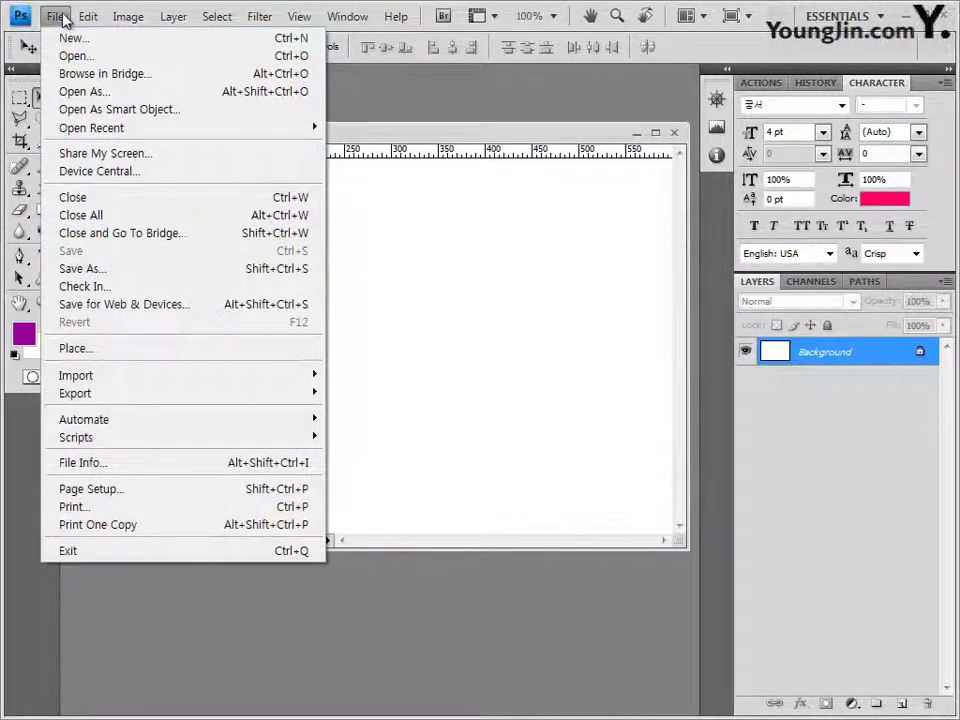
{"action": "left_click", "coordinate": [55, 16]}
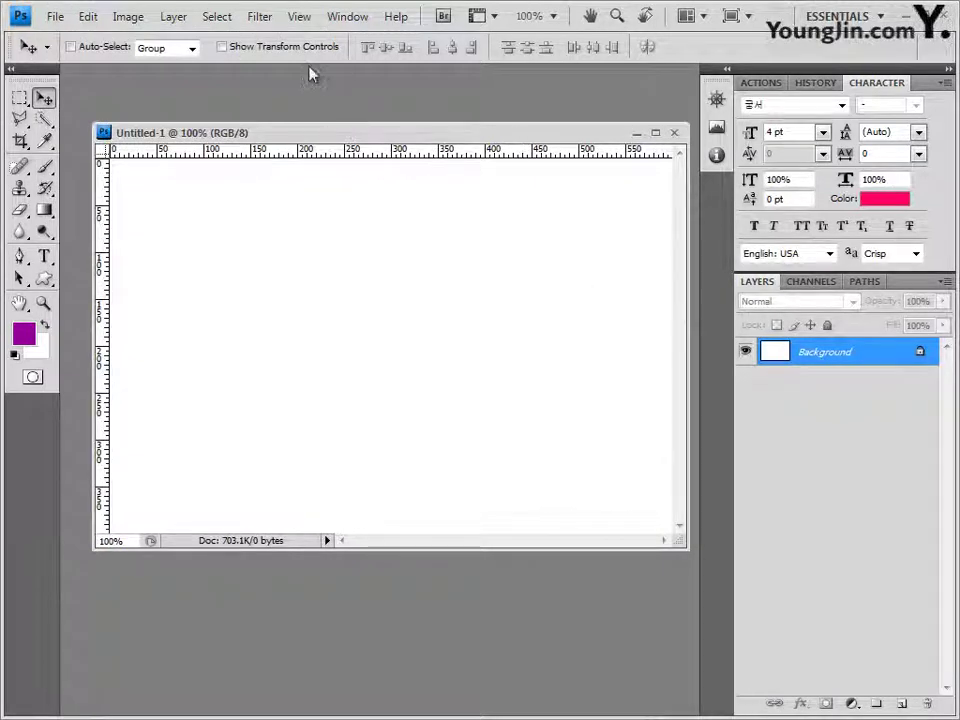
{"action": "left_click", "coordinate": [299, 17]}
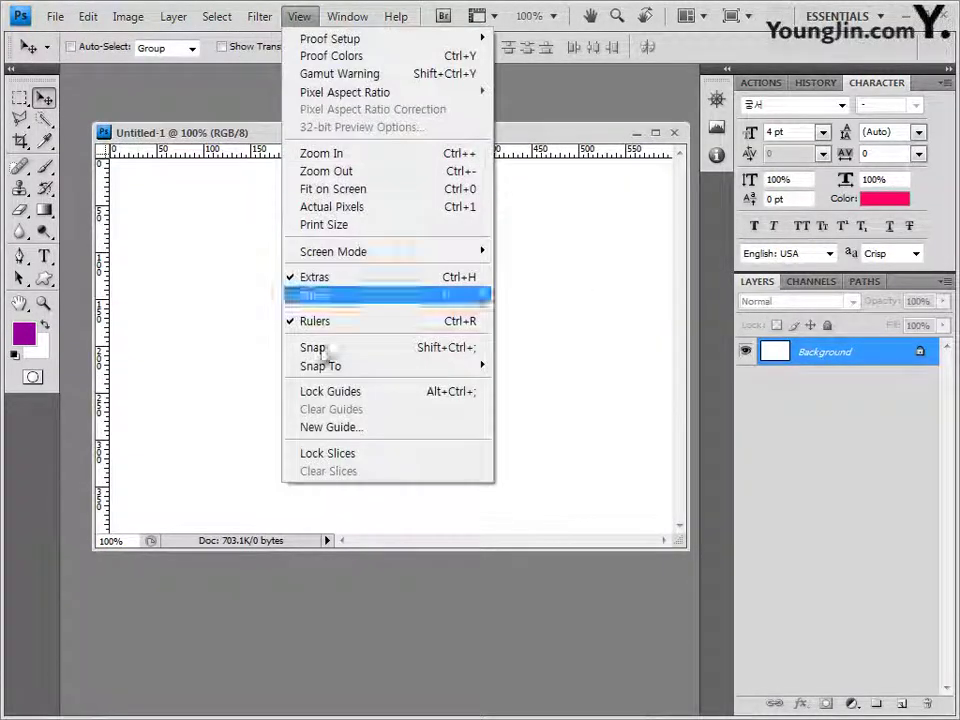
{"action": "left_click", "coordinate": [325, 428]}
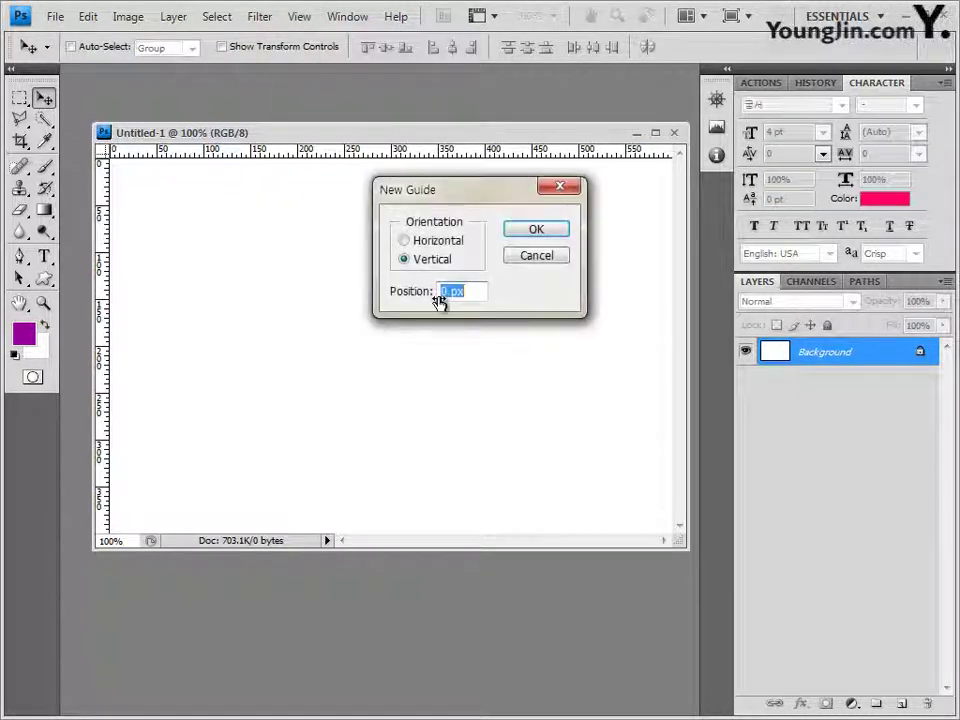
{"action": "left_click", "coordinate": [546, 262]}
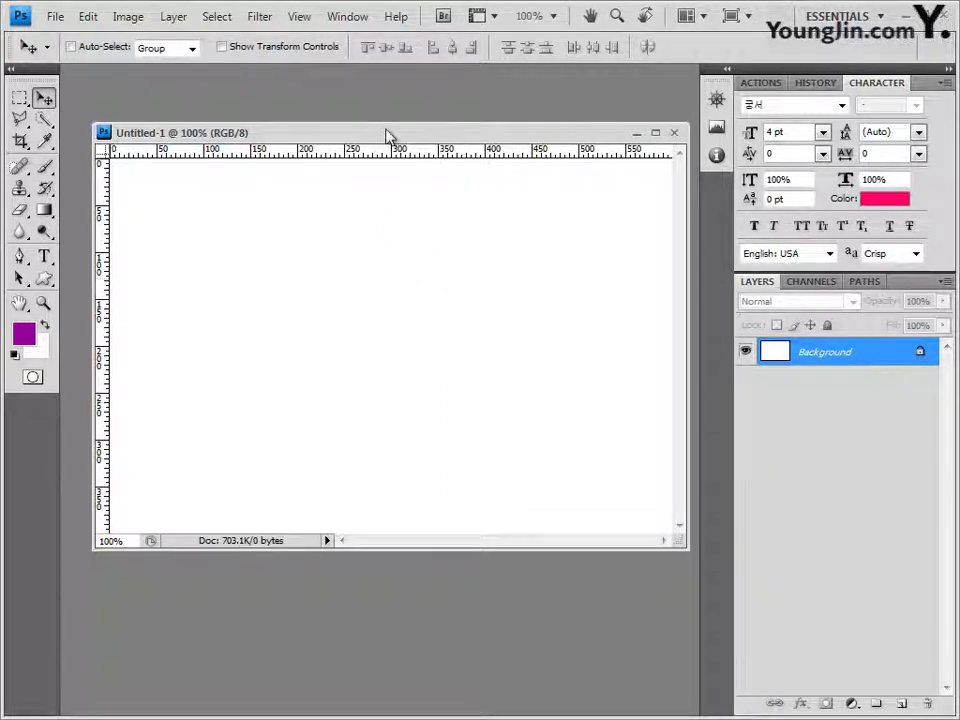
- Save the new document with its guides as 4.psd in the GTQ folder
{"action": "left_click", "coordinate": [53, 22]}
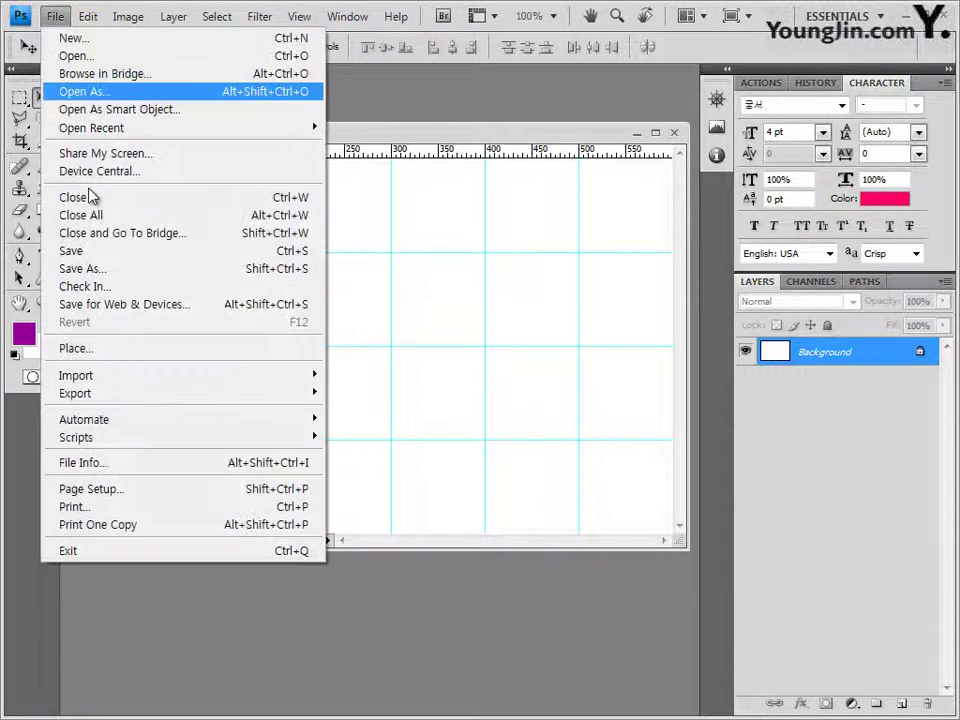
{"action": "left_click", "coordinate": [94, 259]}
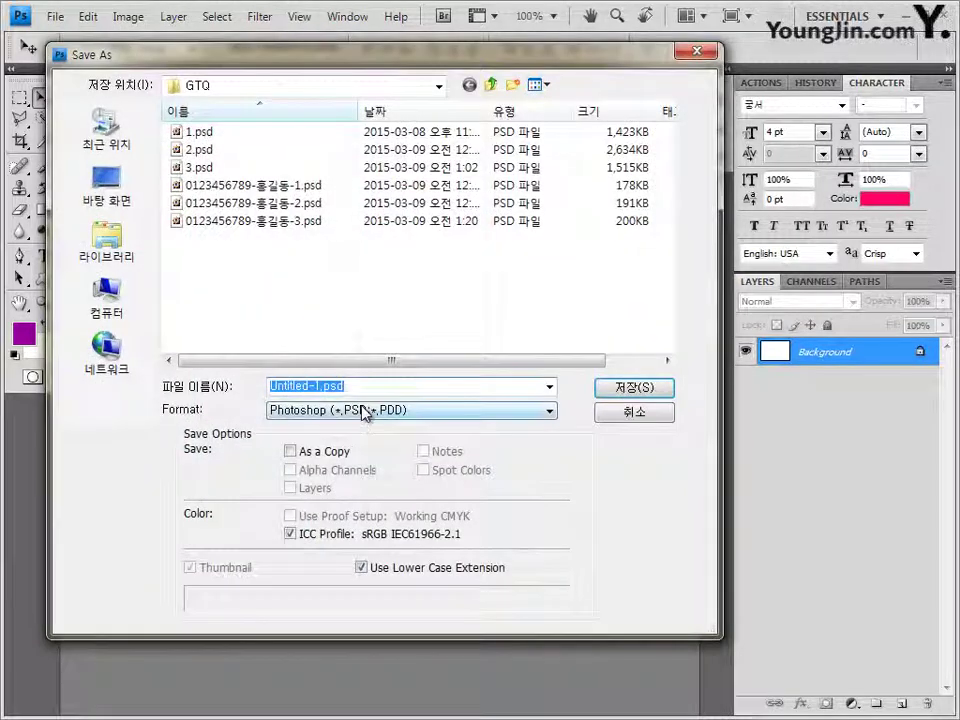
{"action": "type", "text": "4"}
{"action": "key", "text": "Return"}
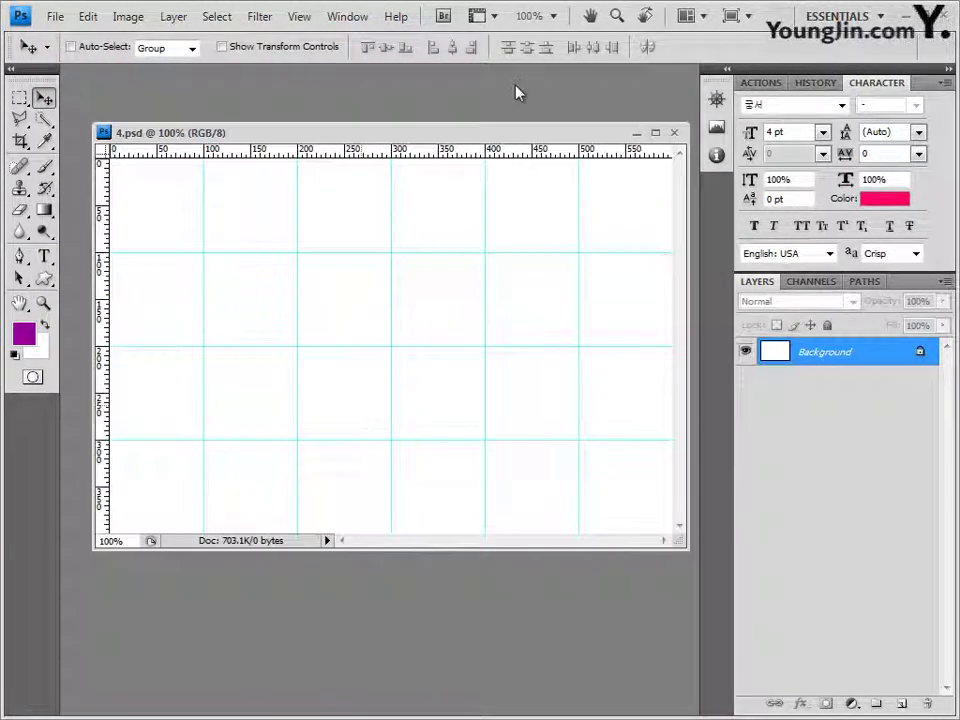
{"action": "left_click_drag", "start_coordinate": [516, 135], "coordinate": [502, 138]}
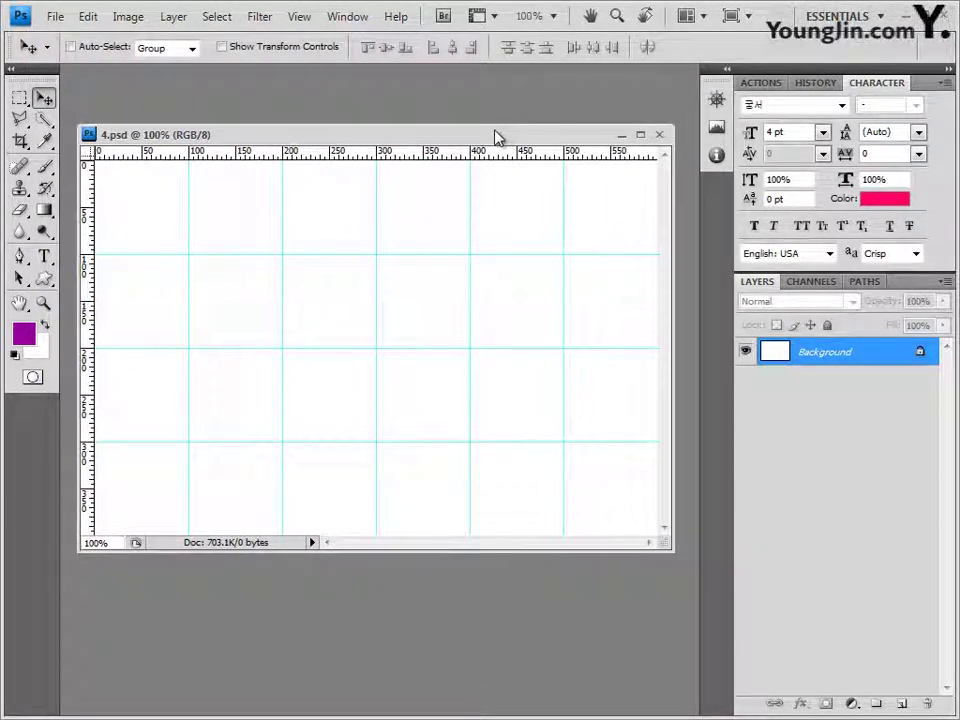
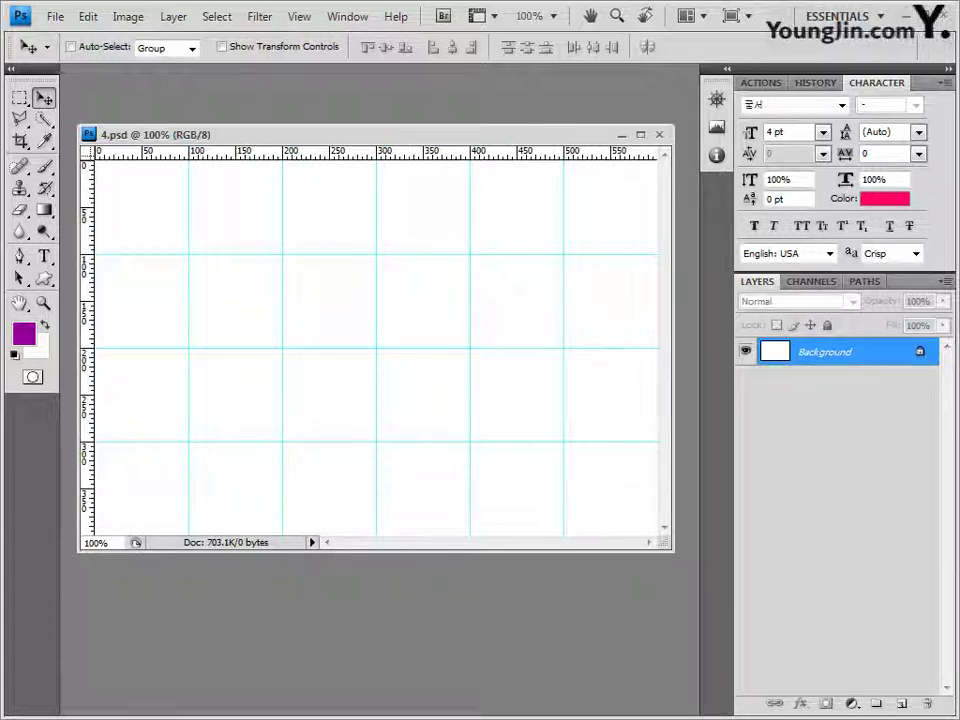
- Open the sunset photo 2급-9.JPG from the 기출문제04 folder and copy the whole image into 4.psd as a new layer
{"action": "key", "text": "alt+Tab"}
{"action": "left_click_drag", "start_coordinate": [683, 425], "coordinate": [368, 118]}
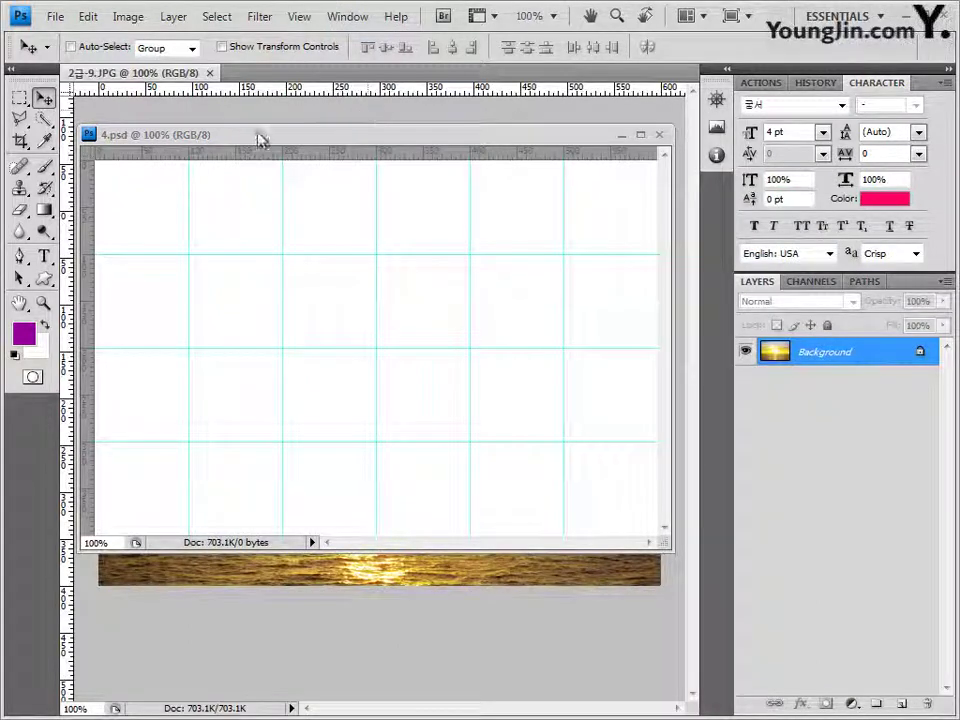
{"action": "left_click_drag", "start_coordinate": [135, 73], "coordinate": [376, 177]}
{"action": "key", "text": "ctrl+a"}
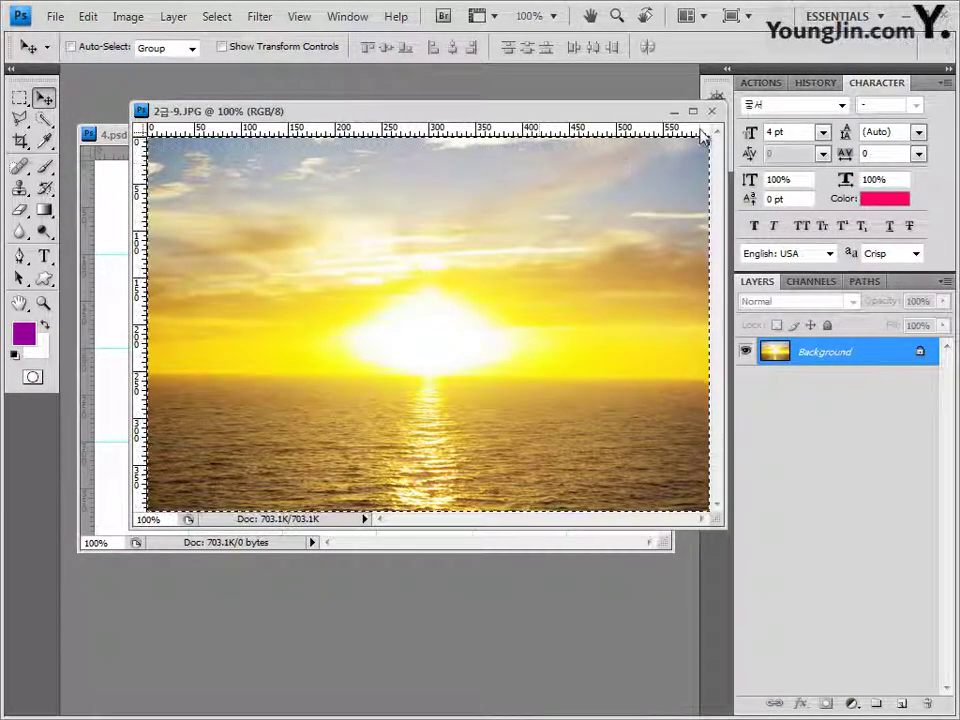
{"action": "key", "text": "ctrl+w"}
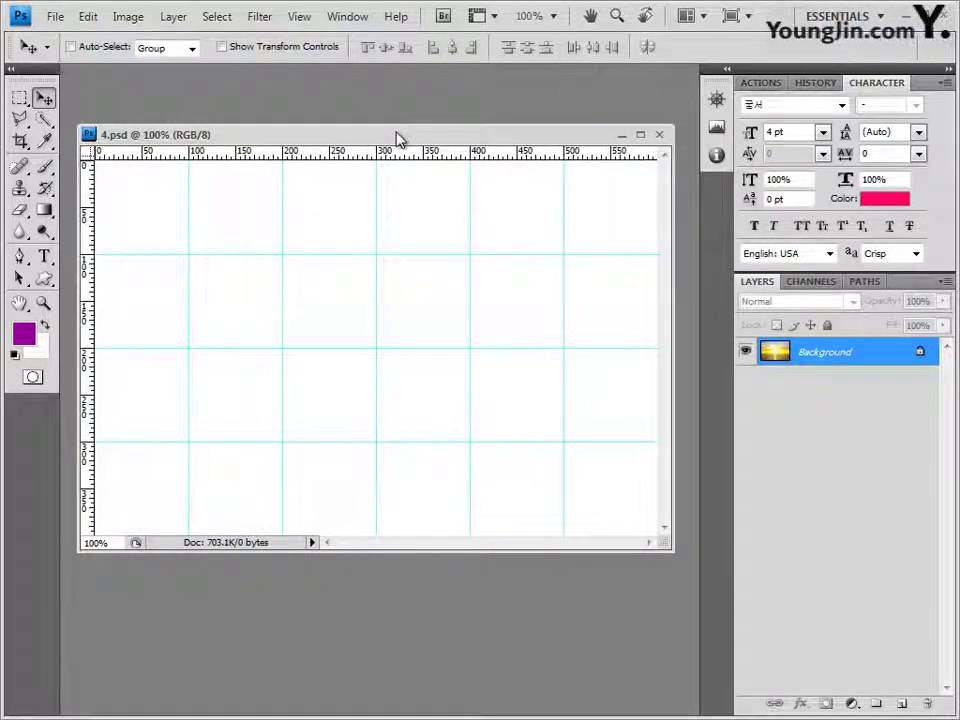
{"action": "key", "text": "ctrl+v"}
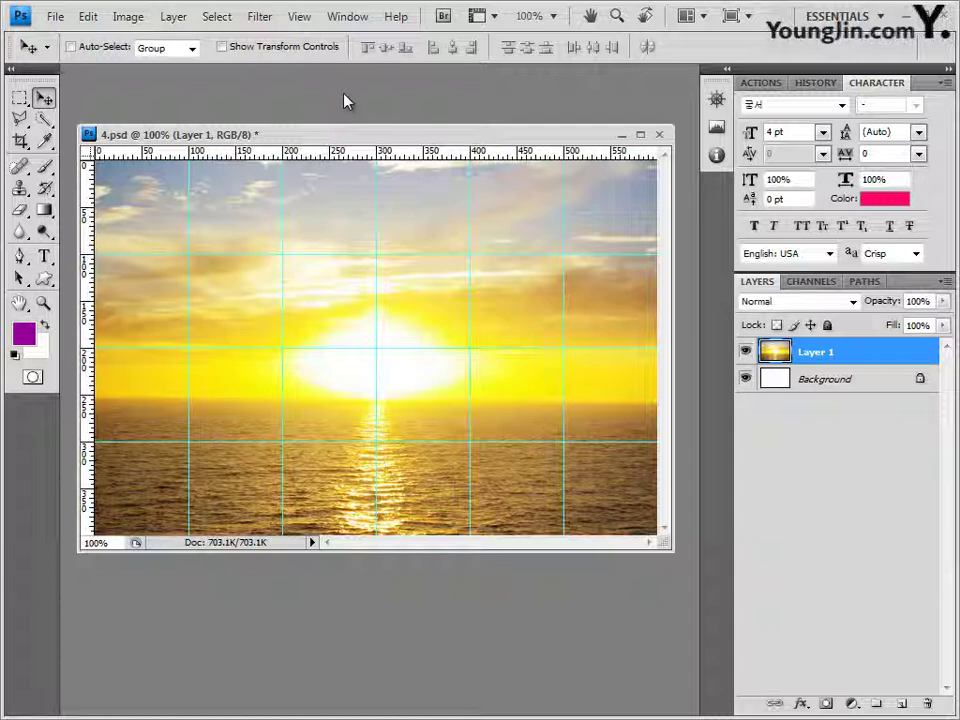
- Apply a Lens Flare to the sunset layer with 100% brightness and the 50-300mm Zoom lens, centred in the upper-left sky
{"action": "left_click", "coordinate": [264, 17]}
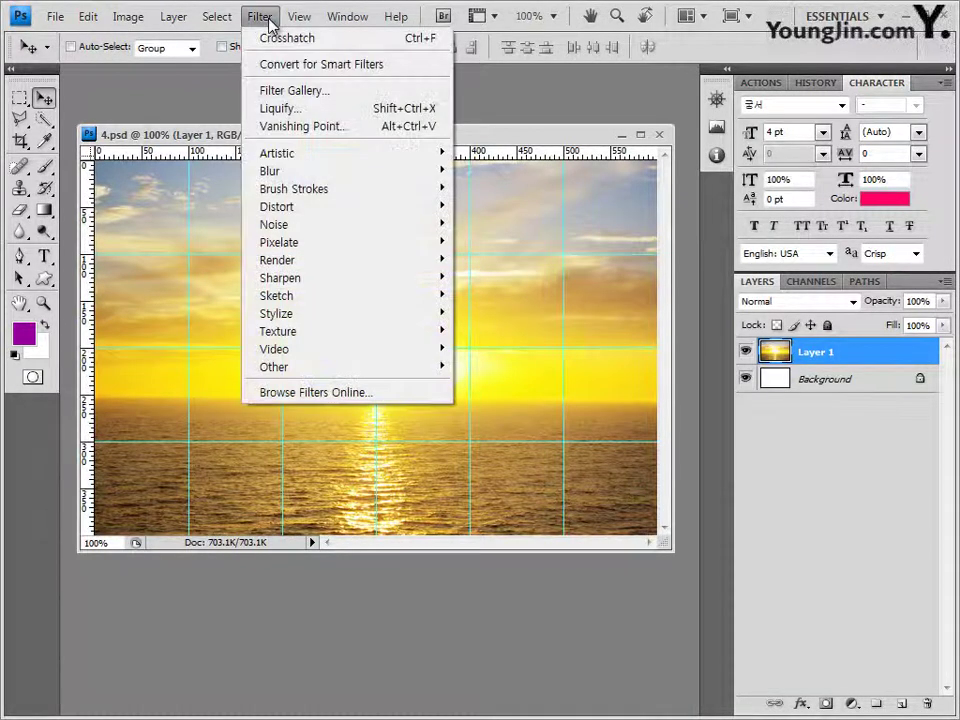
{"action": "mouse_move", "coordinate": [296, 264]}
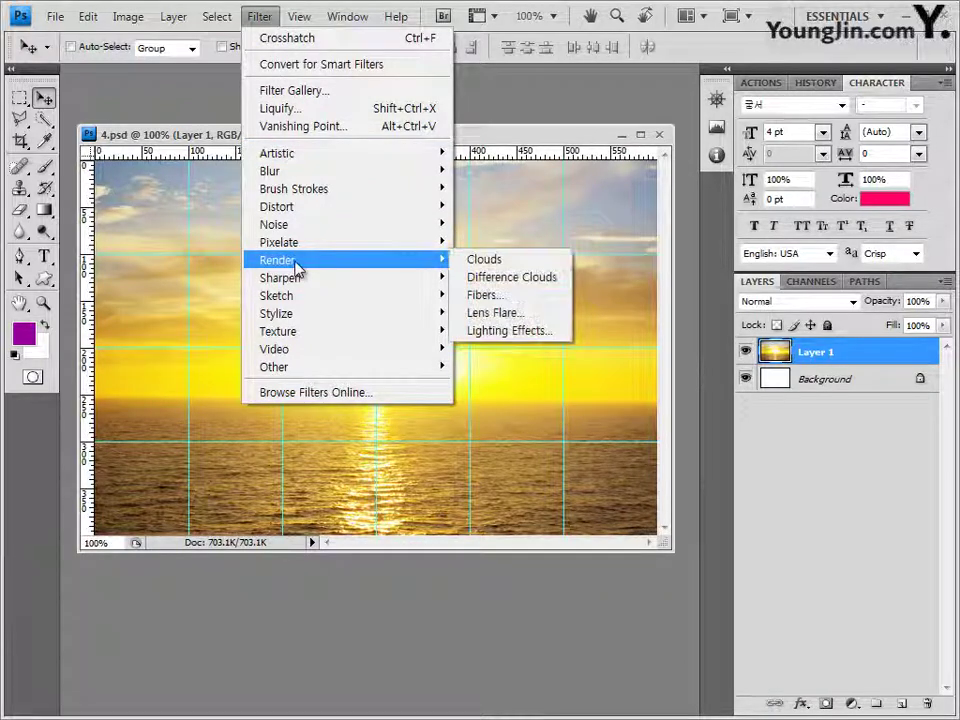
{"action": "left_click", "coordinate": [495, 313]}
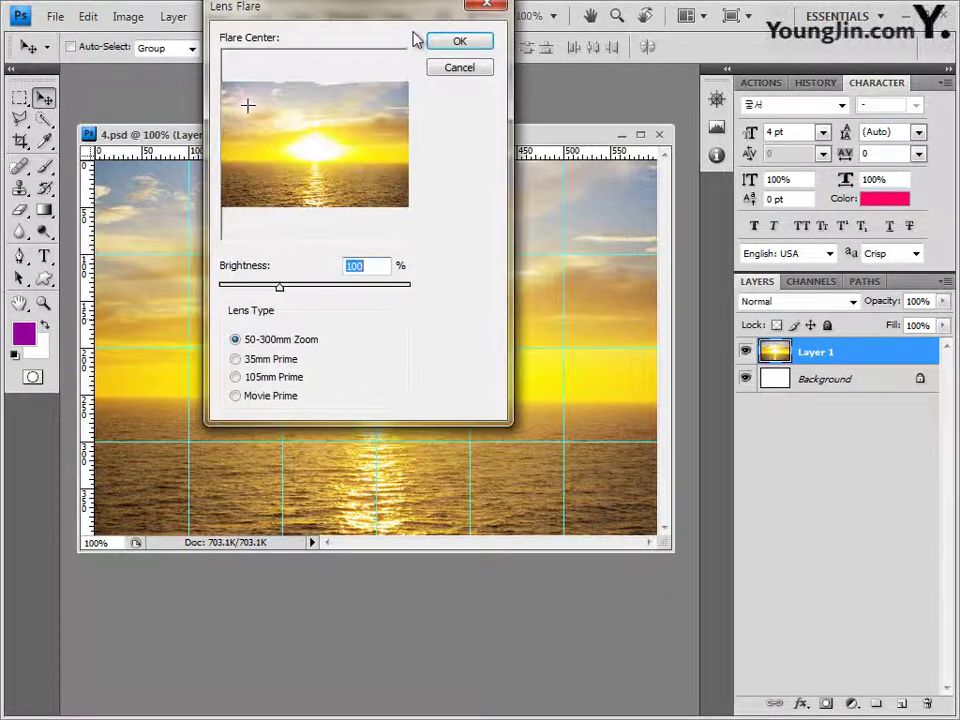
{"action": "left_click_drag", "start_coordinate": [413, 30], "coordinate": [489, 158]}
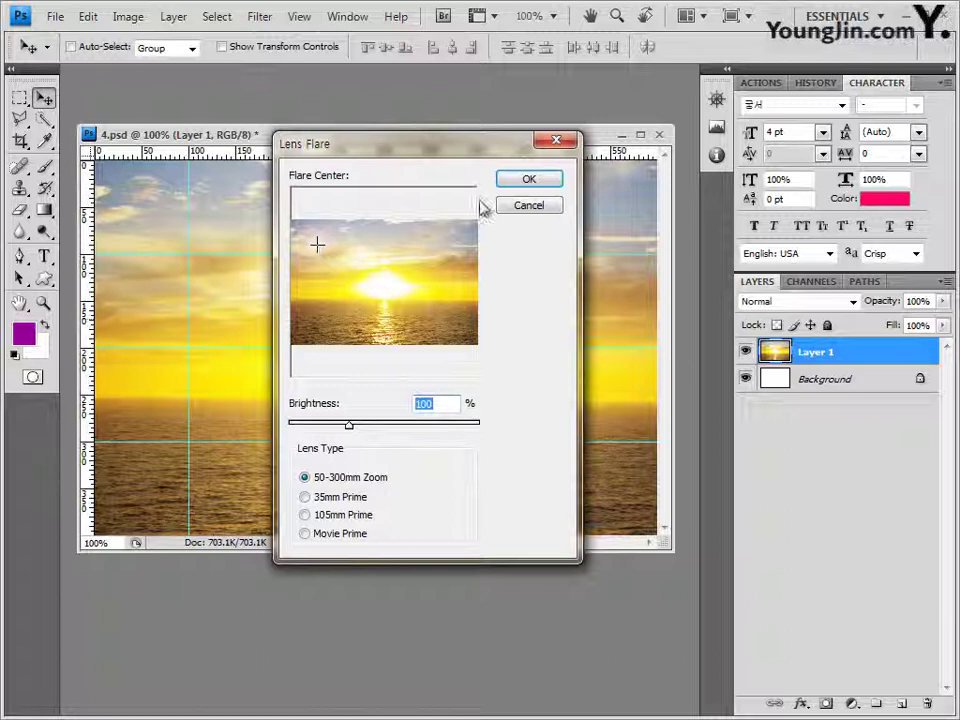
{"action": "left_click", "coordinate": [548, 182]}
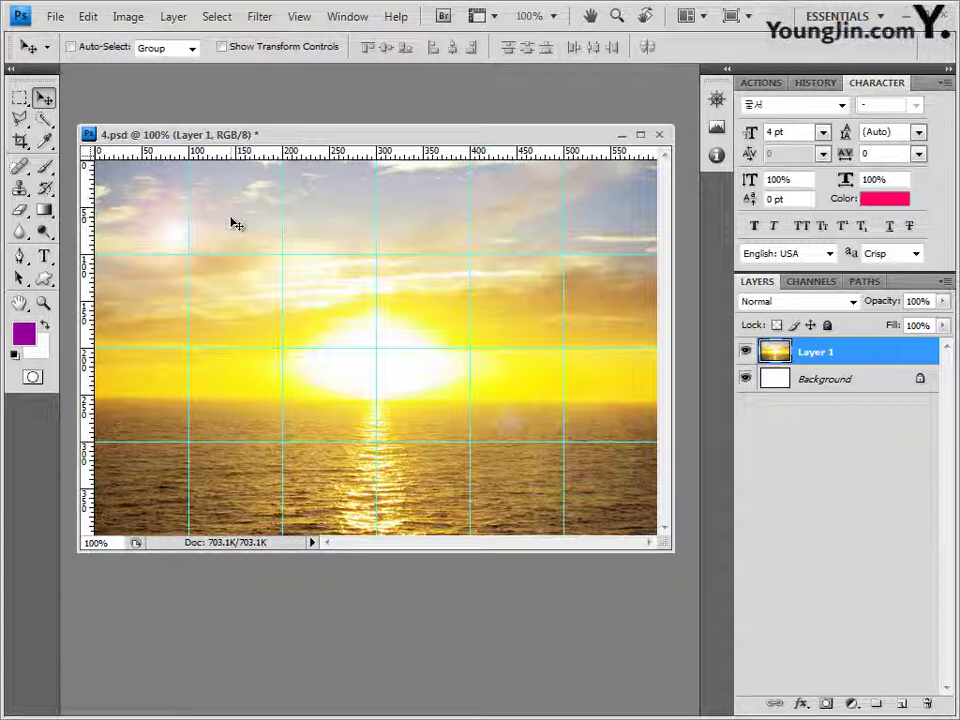
- Open the beach photo 2급-10.JPG from the 기출문제04 folder in its own floating window
{"action": "key", "text": "alt+Tab"}
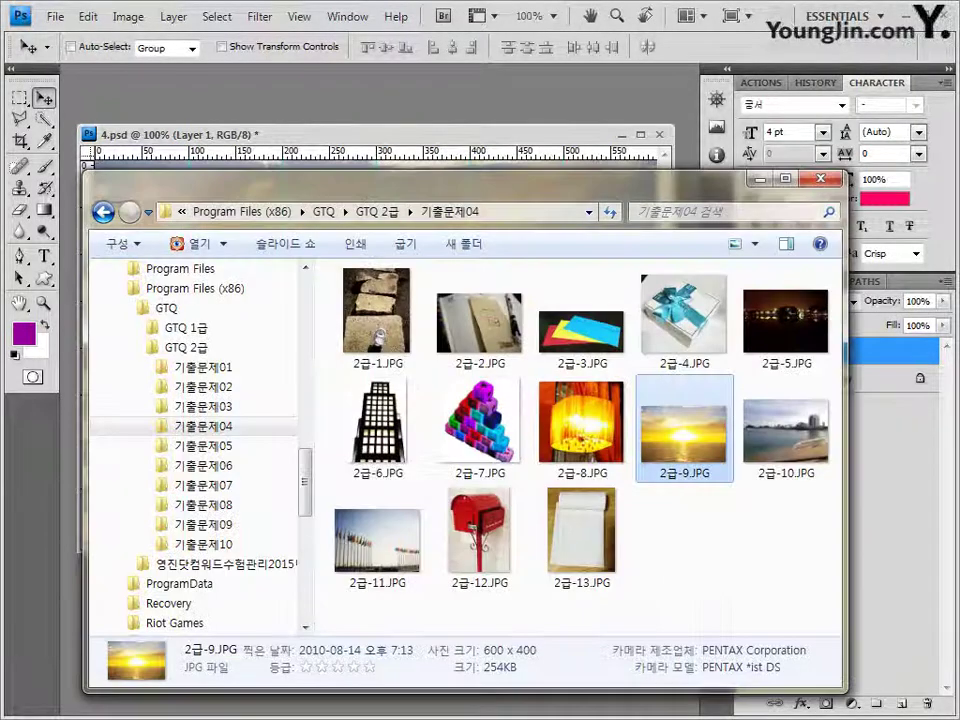
{"action": "left_click", "coordinate": [792, 443]}
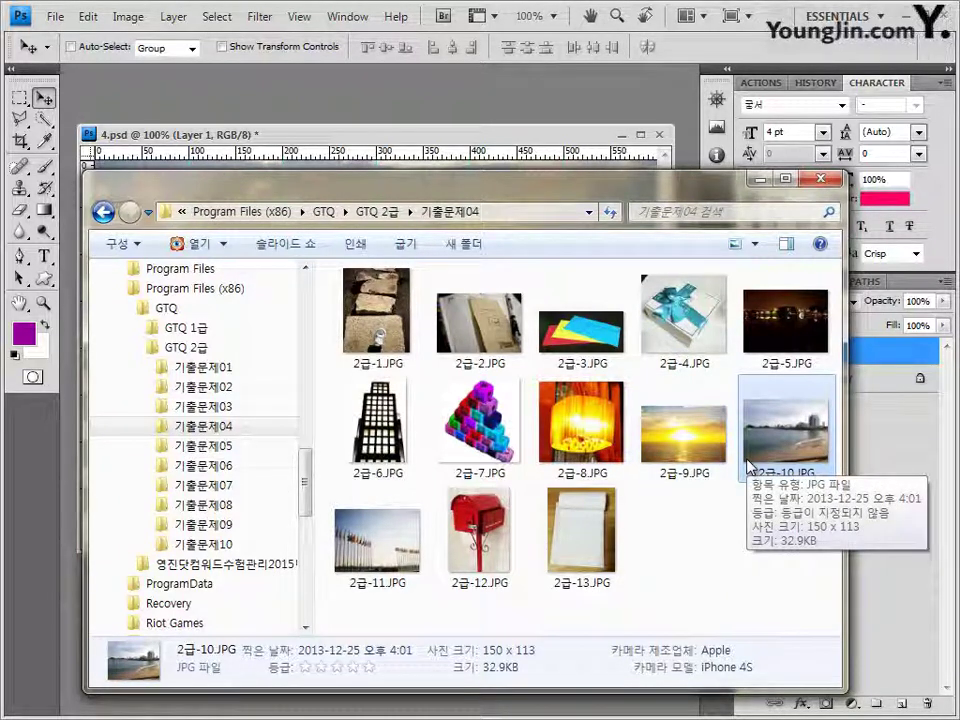
{"action": "left_click_drag", "start_coordinate": [750, 465], "coordinate": [430, 113]}
{"action": "left_click_drag", "start_coordinate": [140, 73], "coordinate": [430, 474]}
- Paste the whole beach photo into 4.psd, centre it at about X 103 px, Y 187 px left of the sun, and close 2급-10.JPG
{"action": "left_click", "coordinate": [135, 140]}
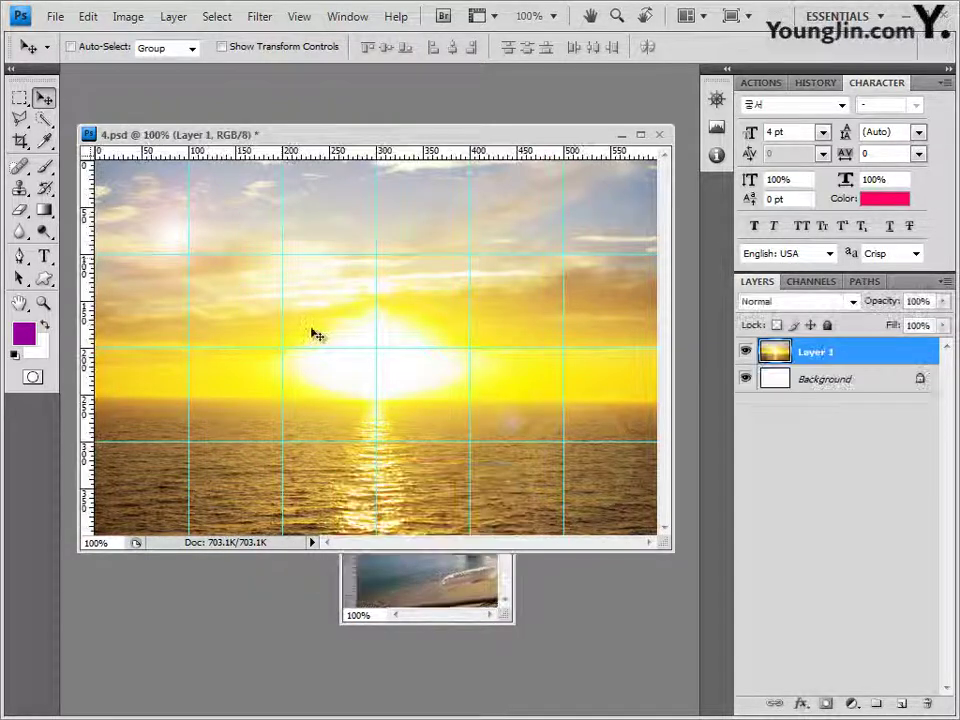
{"action": "key", "text": "ctrl+v"}
{"action": "left_click_drag", "start_coordinate": [396, 381], "coordinate": [201, 385]}
{"action": "left_click", "coordinate": [465, 620]}
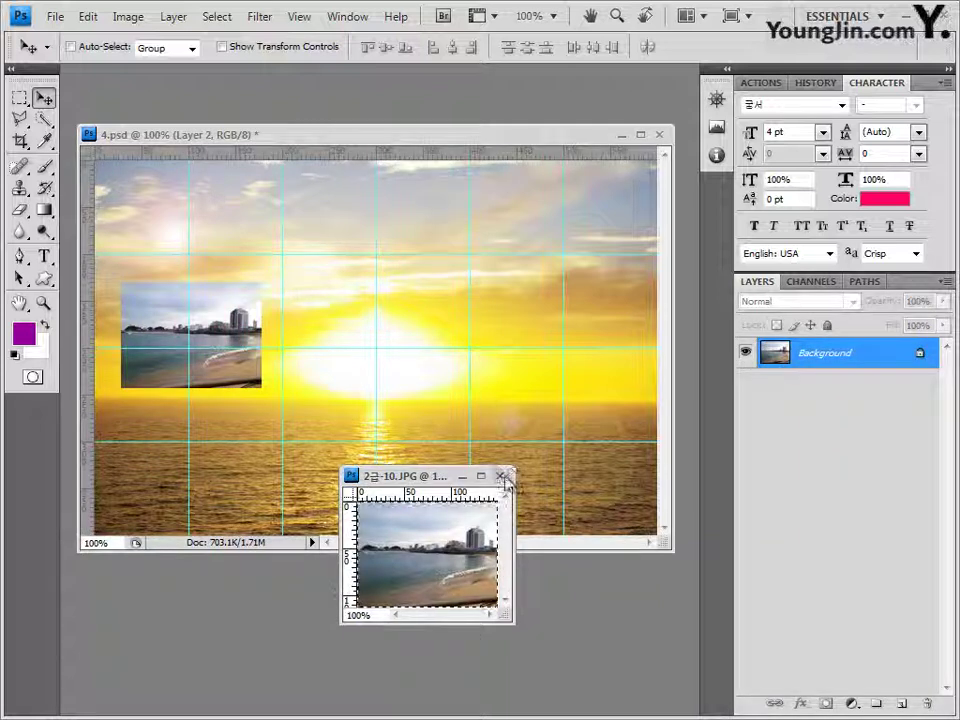
{"action": "left_click", "coordinate": [500, 475]}
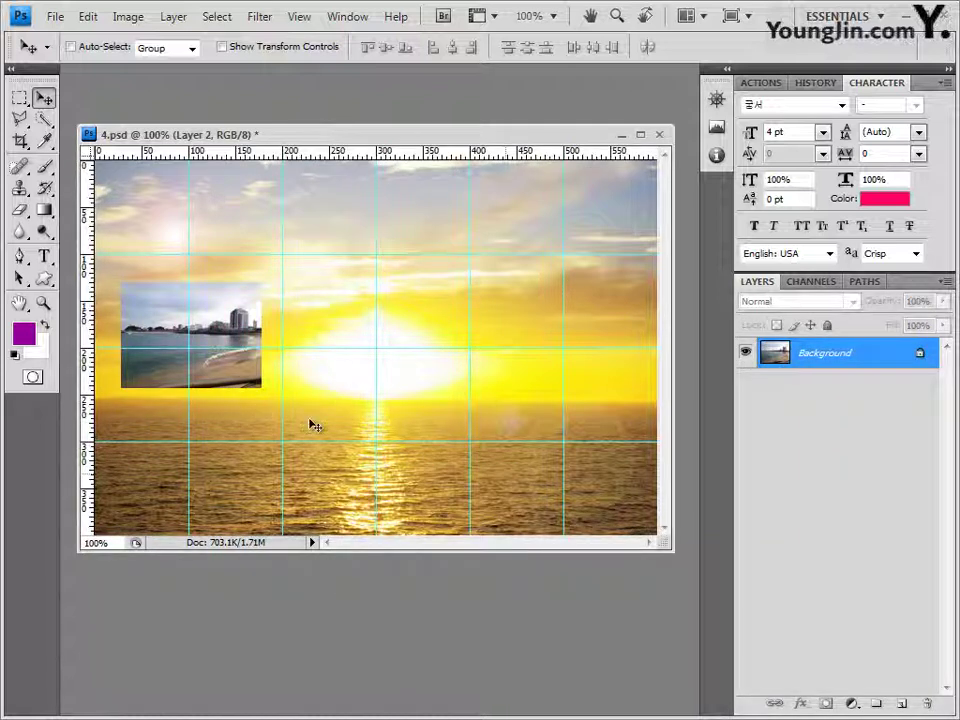
- Scale the beach photo to 85% width and 85% height and shift it left to X 94 px
{"action": "key", "text": "ctrl+t"}
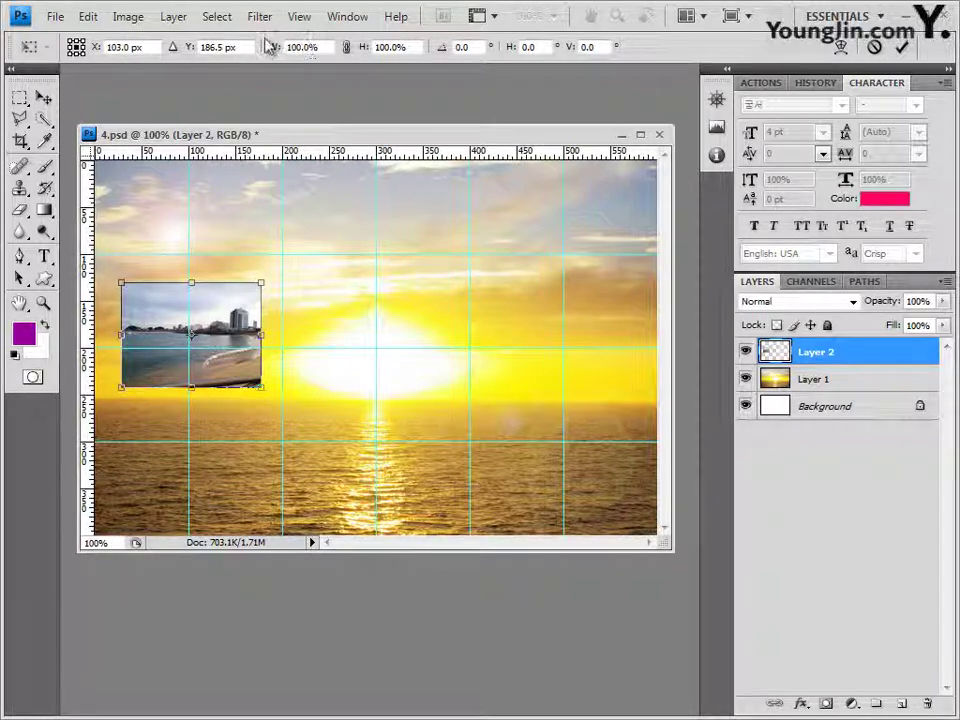
{"action": "left_click", "coordinate": [310, 47]}
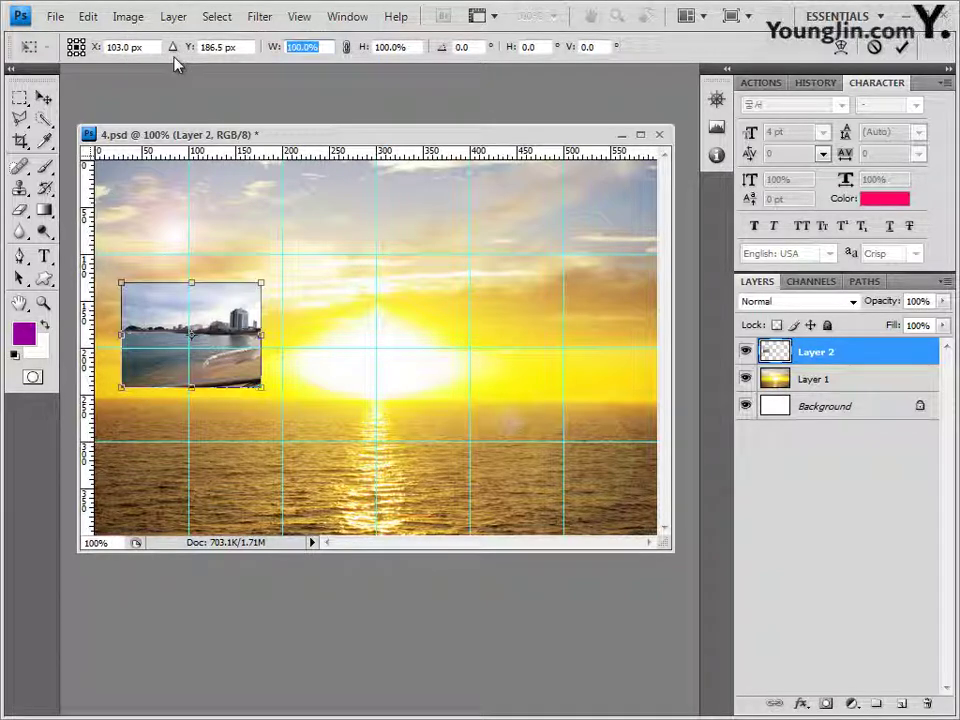
{"action": "type", "text": "85"}
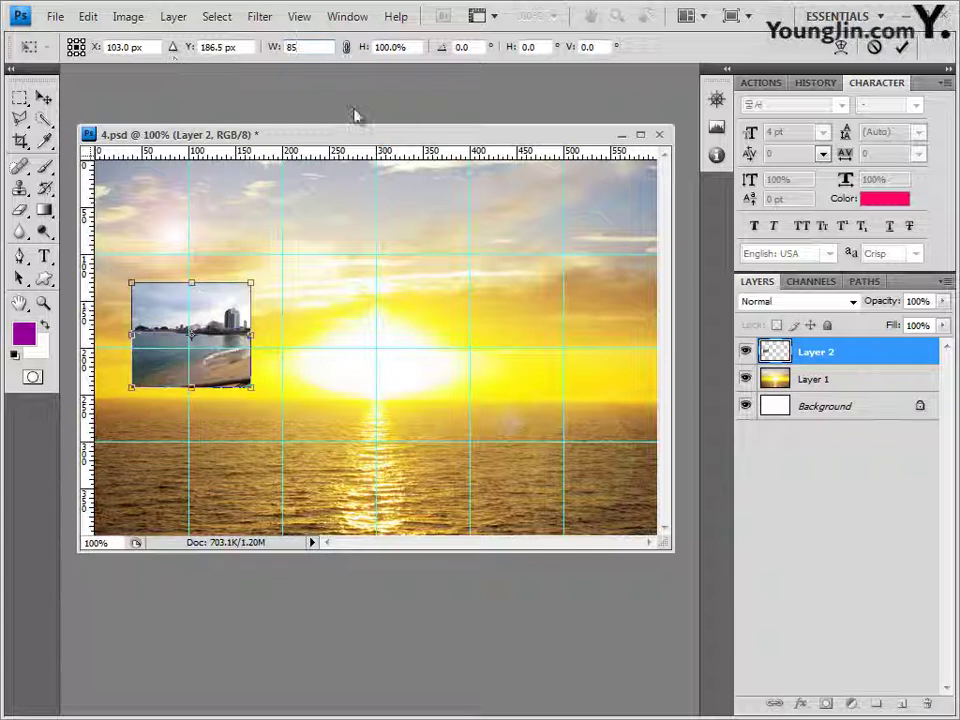
{"action": "left_click", "coordinate": [411, 45]}
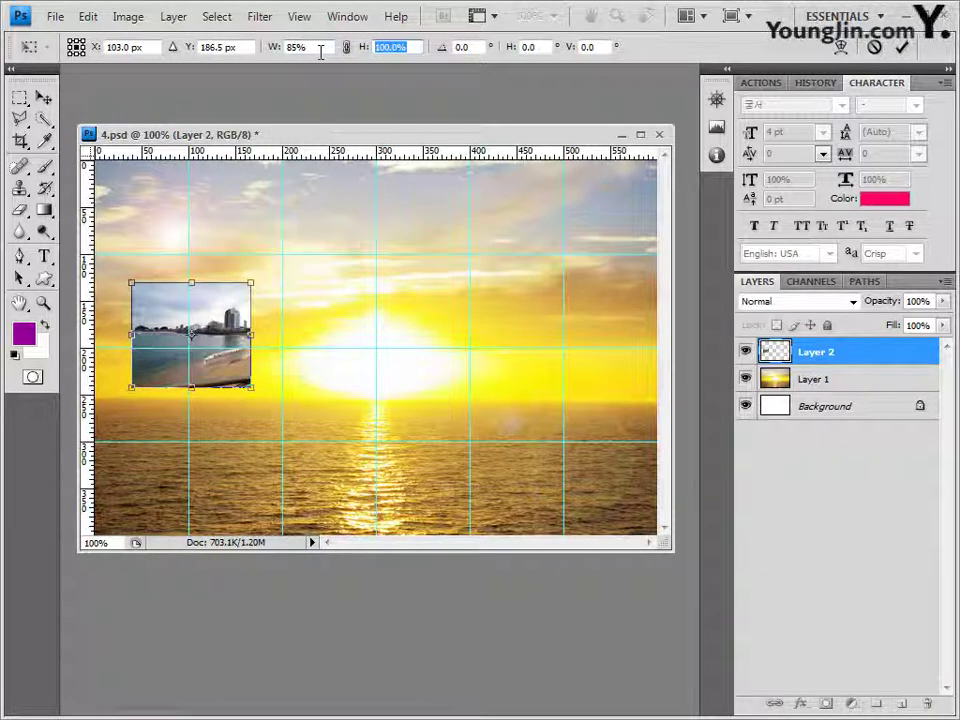
{"action": "type", "text": "85"}
{"action": "key", "text": "Return"}
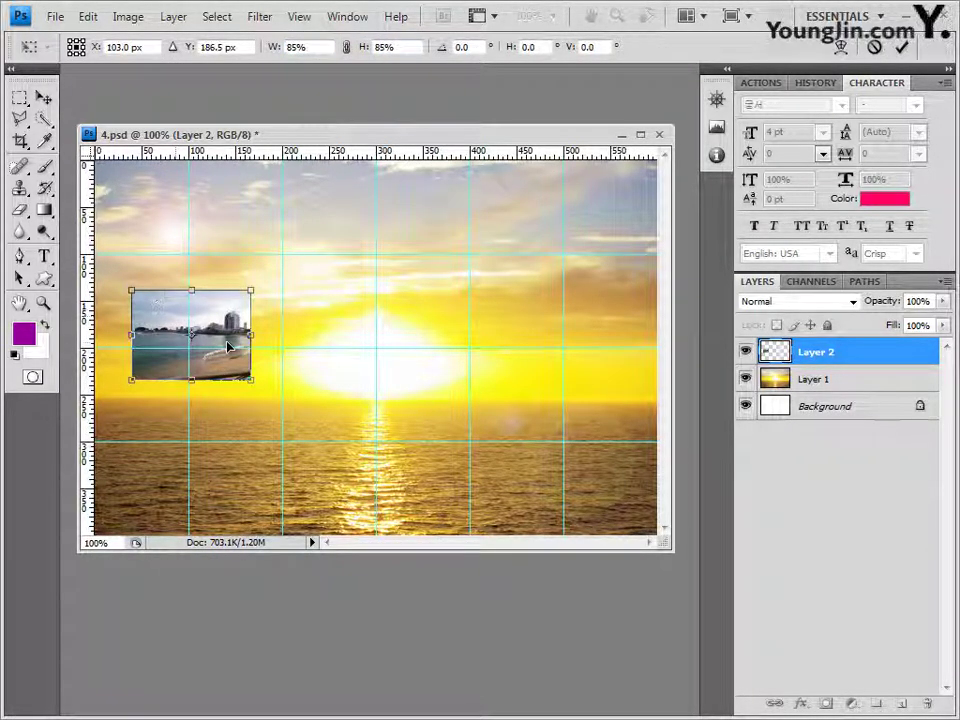
{"action": "left_click_drag", "start_coordinate": [230, 330], "coordinate": [222, 330]}
{"action": "key", "text": "Left"}
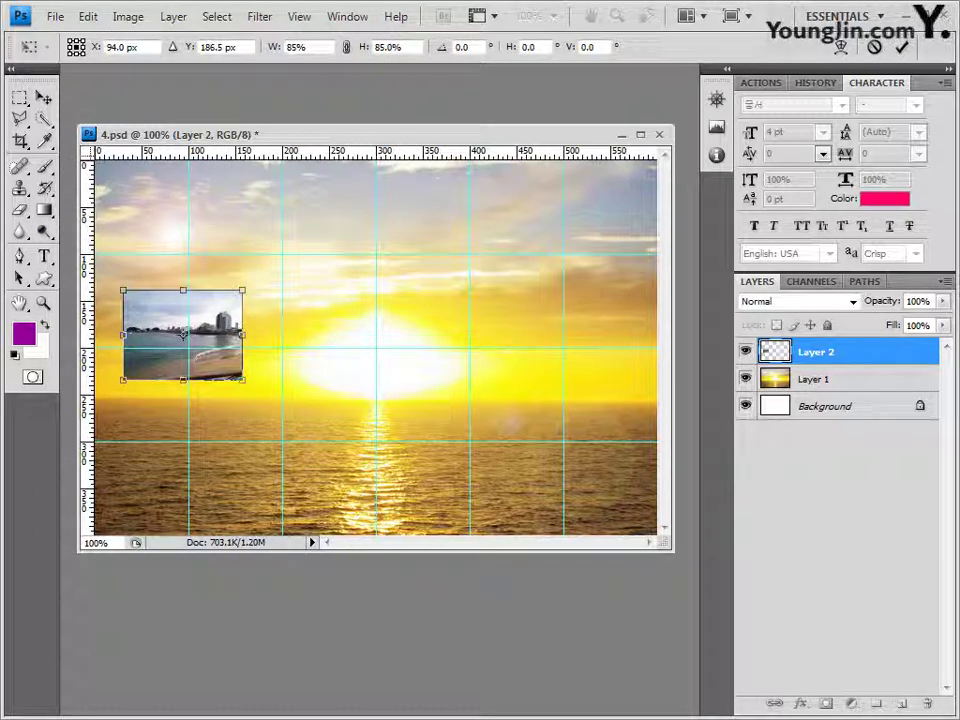
- Commit the beach photo's transform, then open the flags photo 2급-11.JPG from the 기출문제04 folder in its own window and select the whole image
{"action": "key", "text": "alt+Tab"}
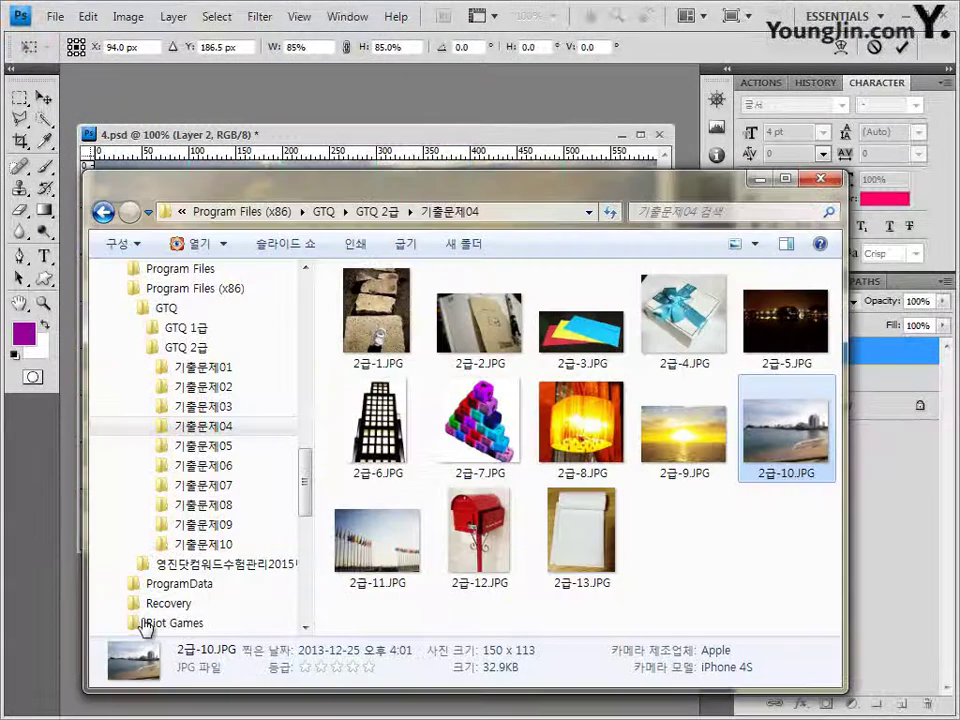
{"action": "left_click_drag", "start_coordinate": [395, 550], "coordinate": [424, 100]}
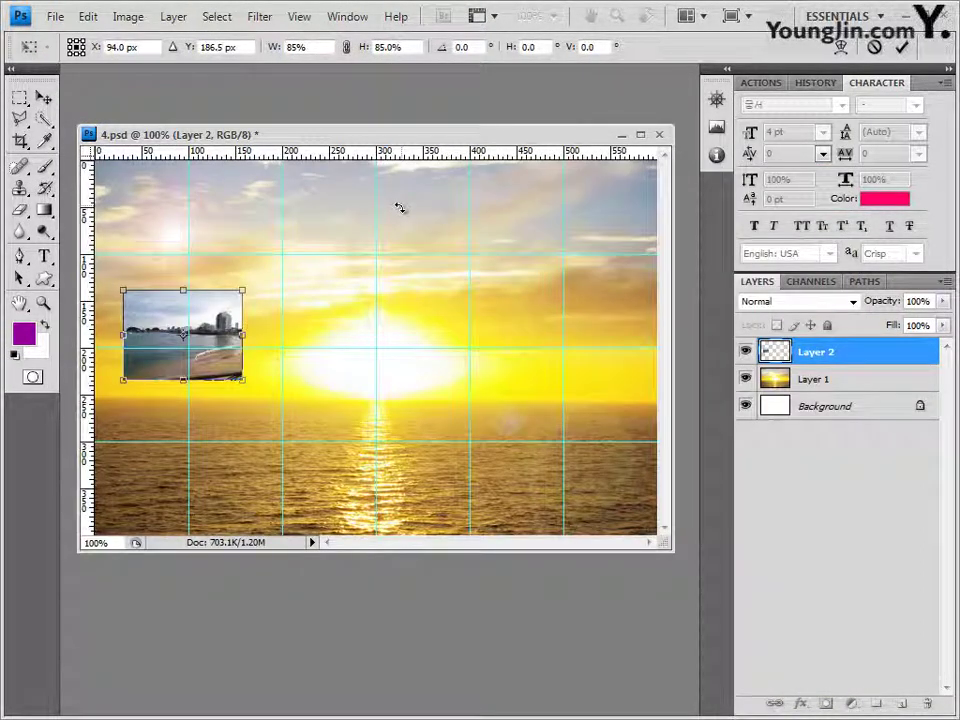
{"action": "key", "text": "Return"}
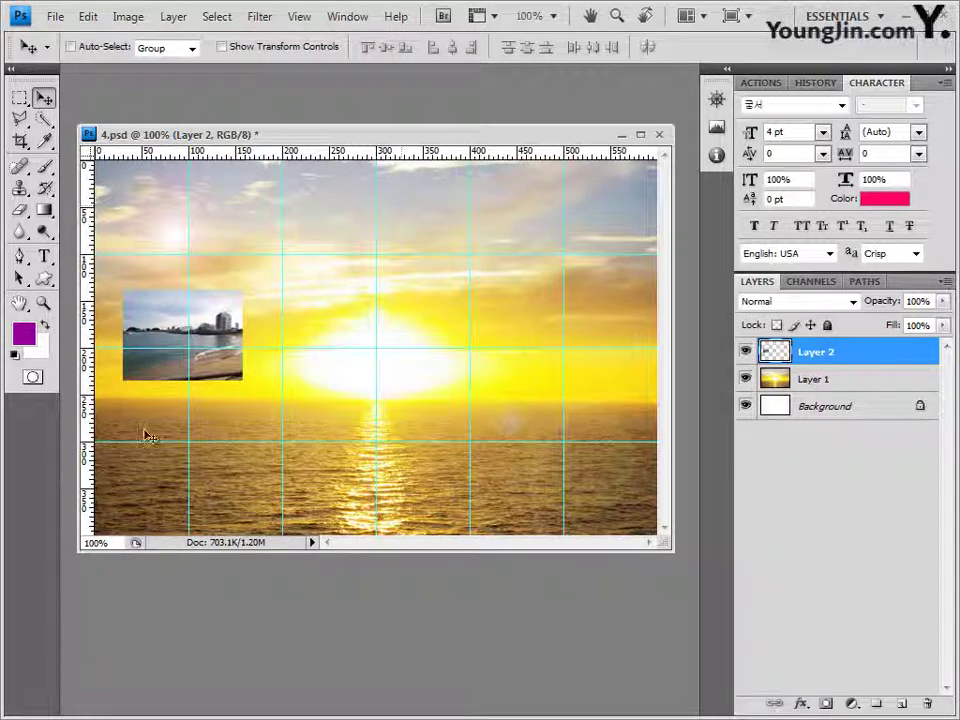
{"action": "key", "text": "alt+Tab"}
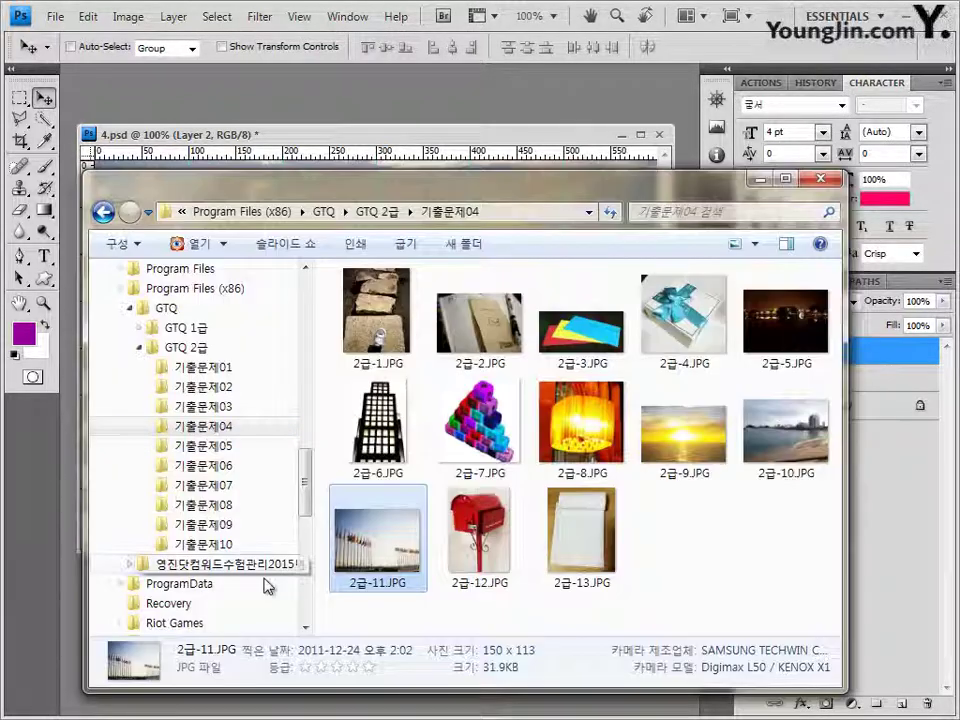
{"action": "left_click_drag", "start_coordinate": [377, 540], "coordinate": [370, 120]}
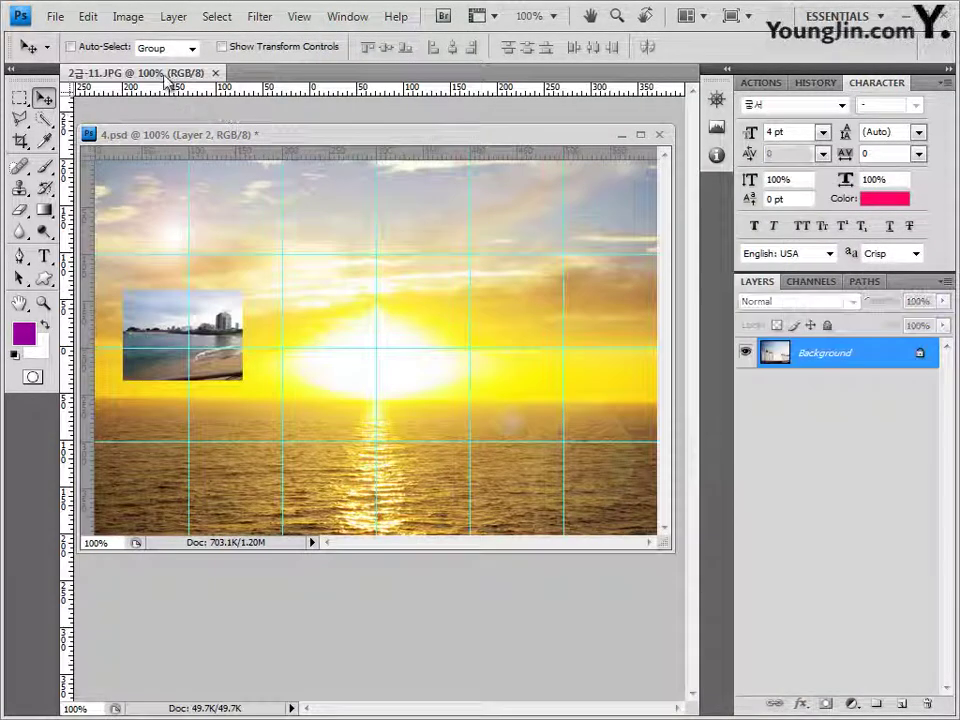
{"action": "key", "text": "ctrl+a"}
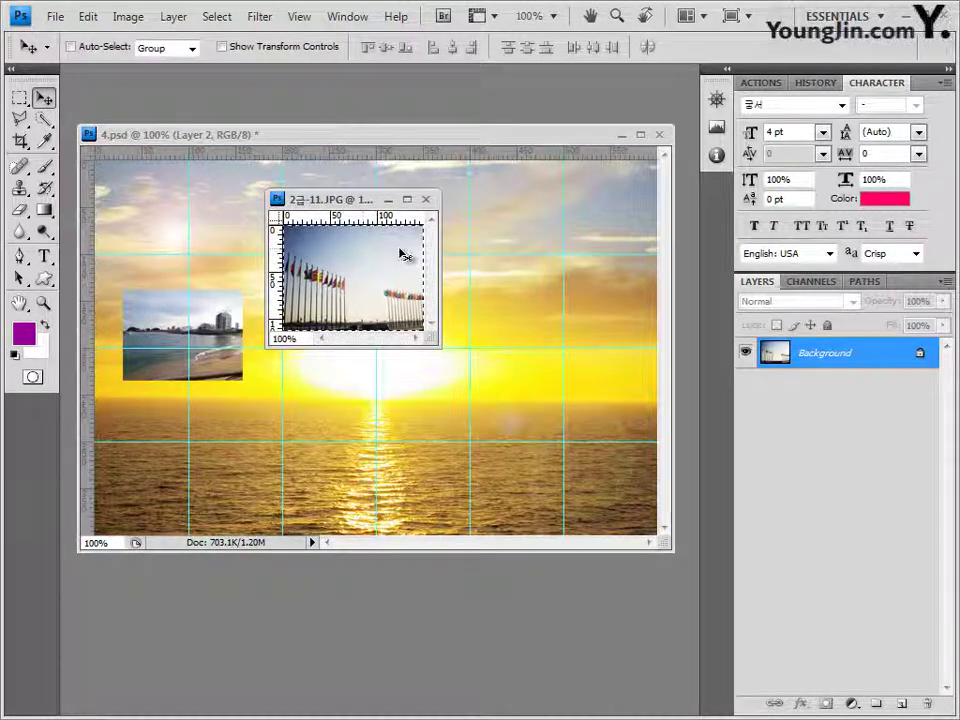
- Close 2급-11.JPG and paste the flags photo into 4.psd below the beach photo, centred at about X 105 px, Y 302 px
{"action": "left_click", "coordinate": [427, 203]}
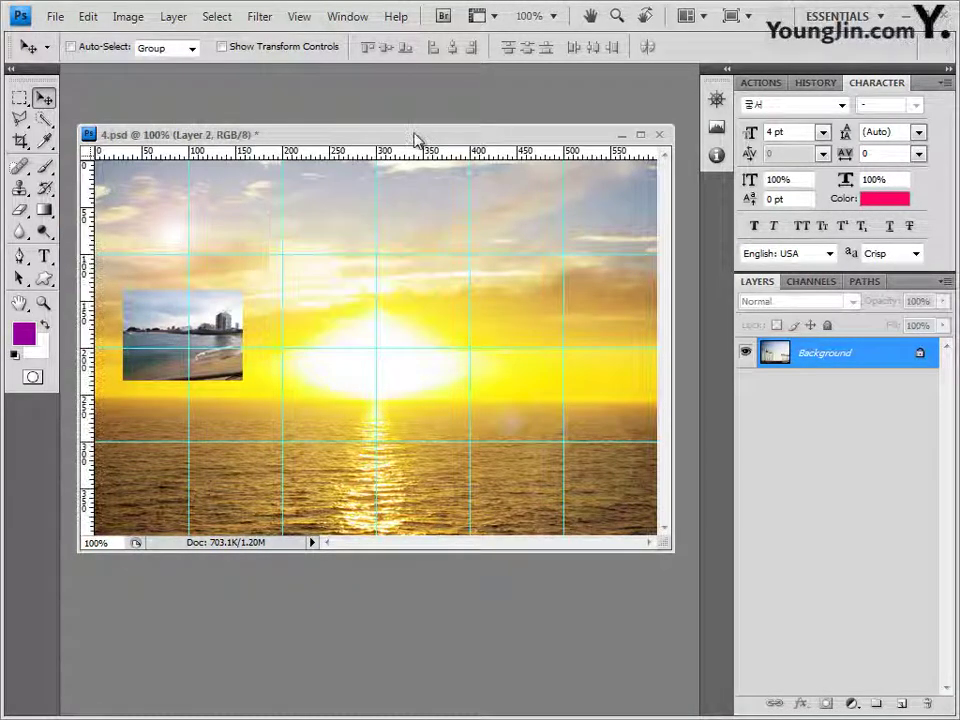
{"action": "key", "text": "ctrl+v"}
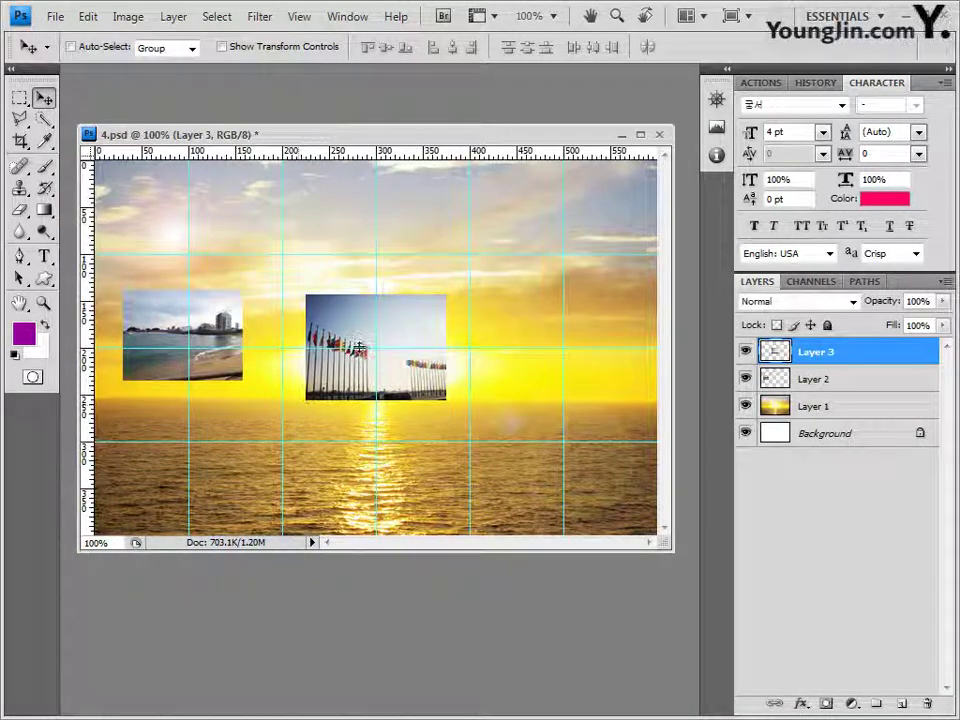
{"action": "left_click_drag", "start_coordinate": [359, 371], "coordinate": [180, 468]}
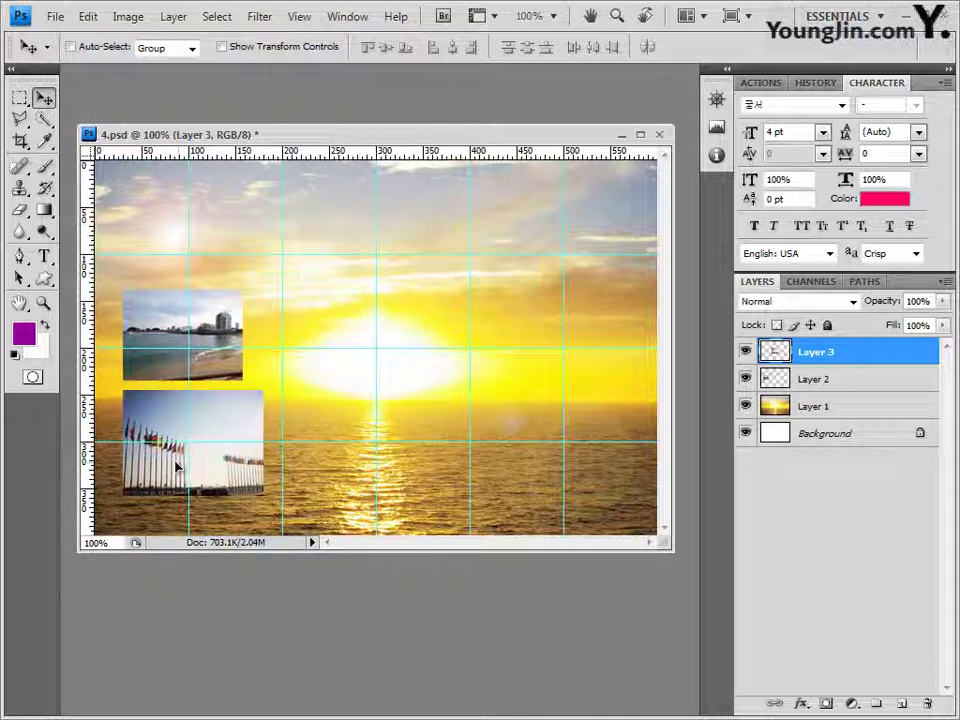
- Scale the flags photo on Layer 3 to 85% width and 85% height and commit the transform
{"action": "key", "text": "ctrl+t"}
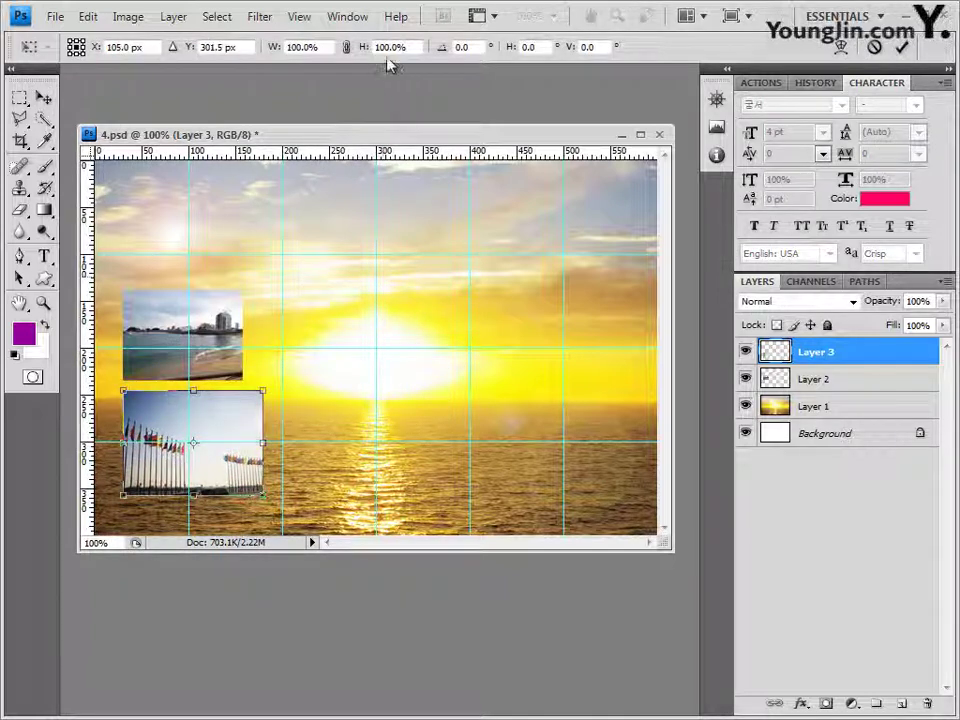
{"action": "left_click", "coordinate": [302, 47]}
{"action": "type", "text": "85"}
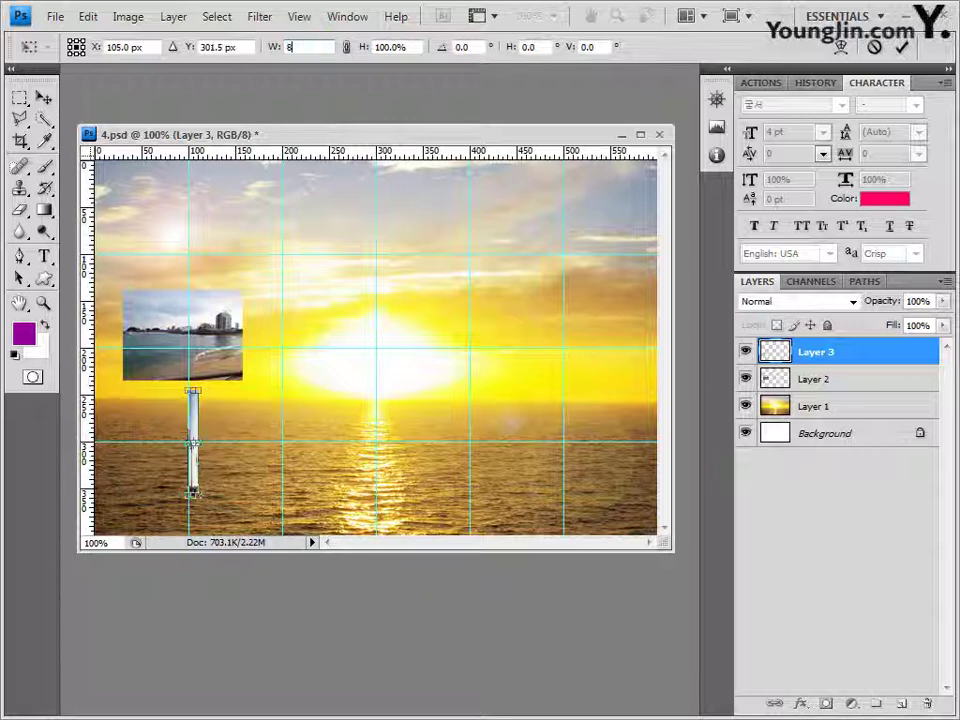
{"action": "left_click", "coordinate": [403, 47]}
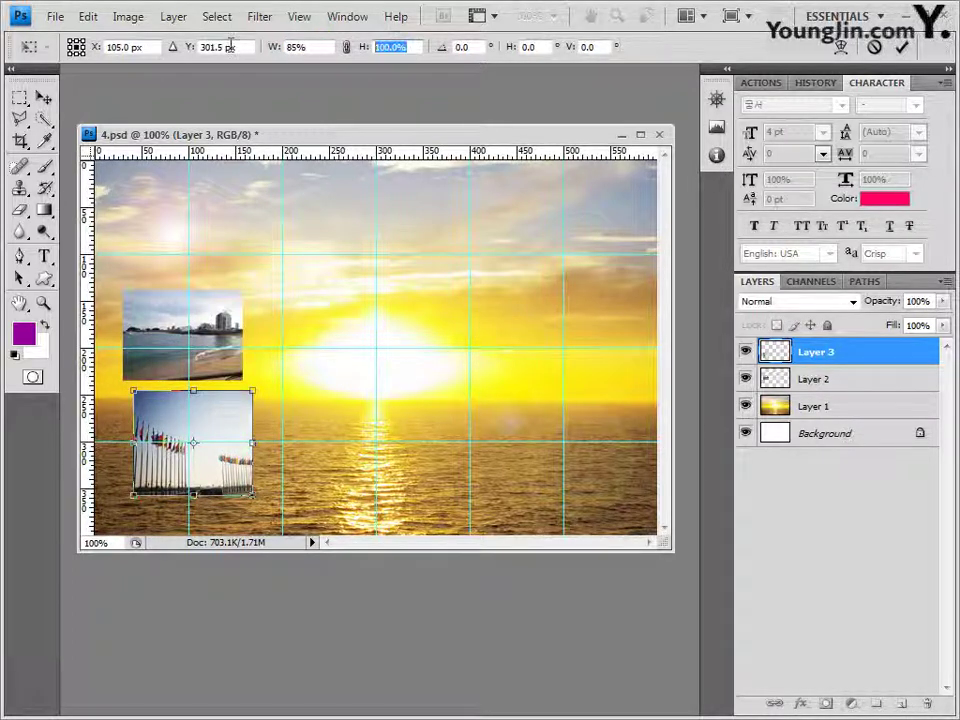
{"action": "type", "text": "85"}
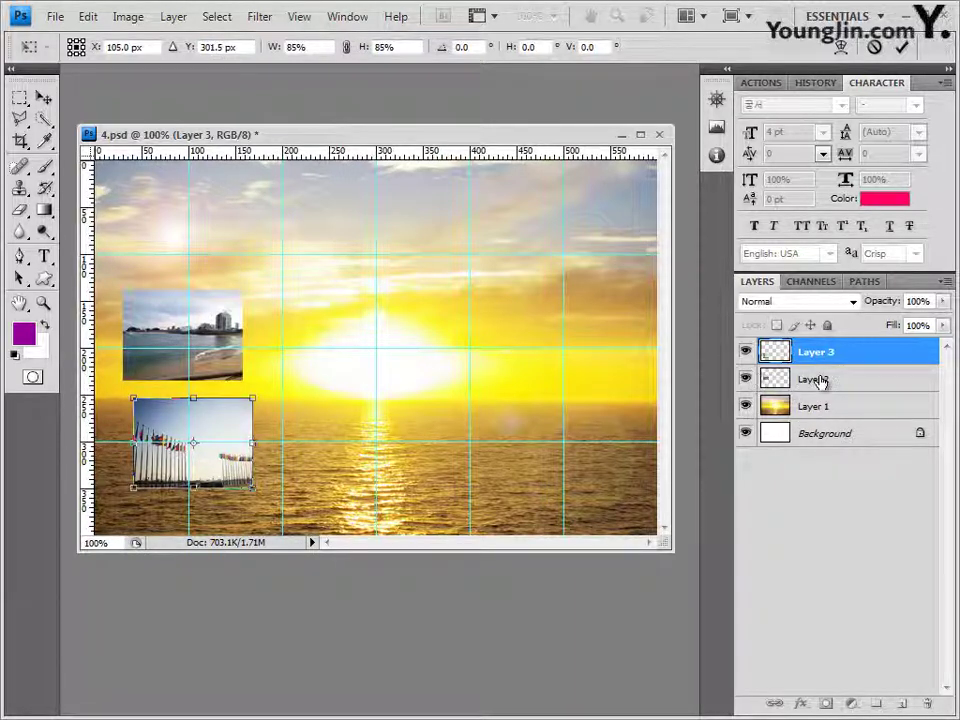
{"action": "key", "text": "Return"}
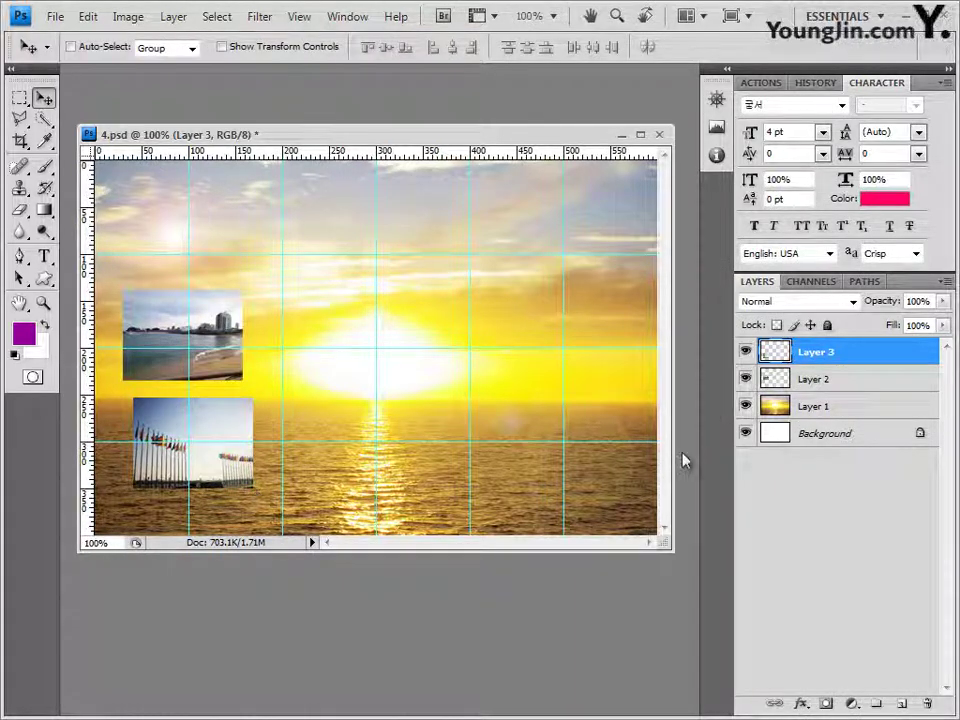
- Add a Bevel and Emboss effect with the default Inner Bevel settings to the beach photo on Layer 2
{"action": "left_click", "coordinate": [855, 386]}
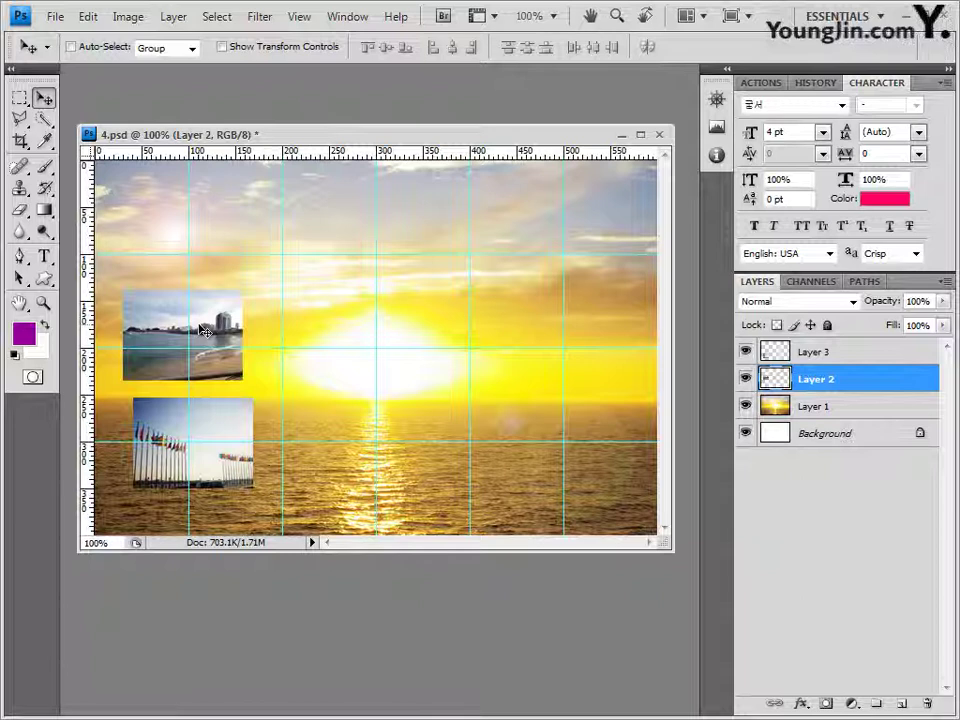
{"action": "left_click", "coordinate": [806, 705]}
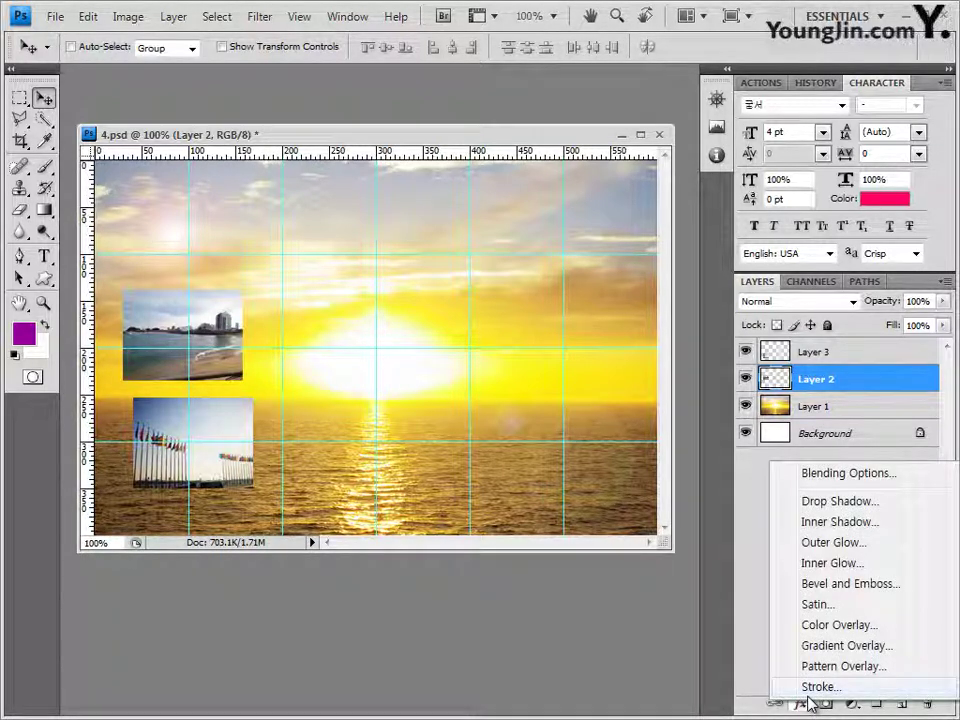
{"action": "left_click", "coordinate": [846, 583]}
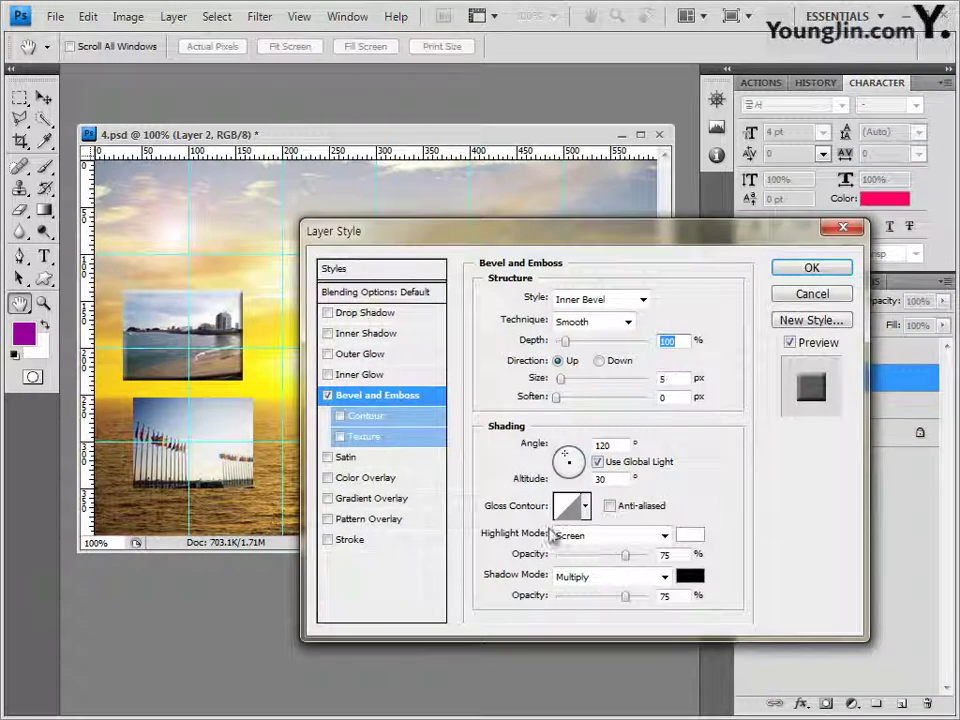
- Add a 2 px outside Stroke in white, FFFFFF, to the beach photo layer and apply the layer style
{"action": "left_click", "coordinate": [327, 539]}
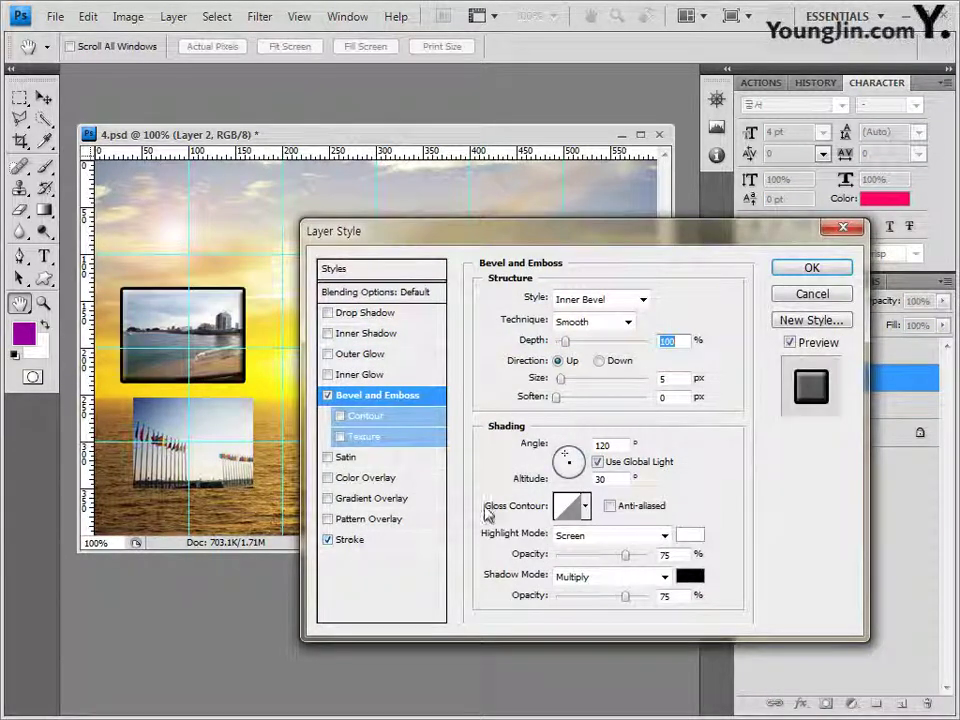
{"action": "left_click", "coordinate": [356, 540]}
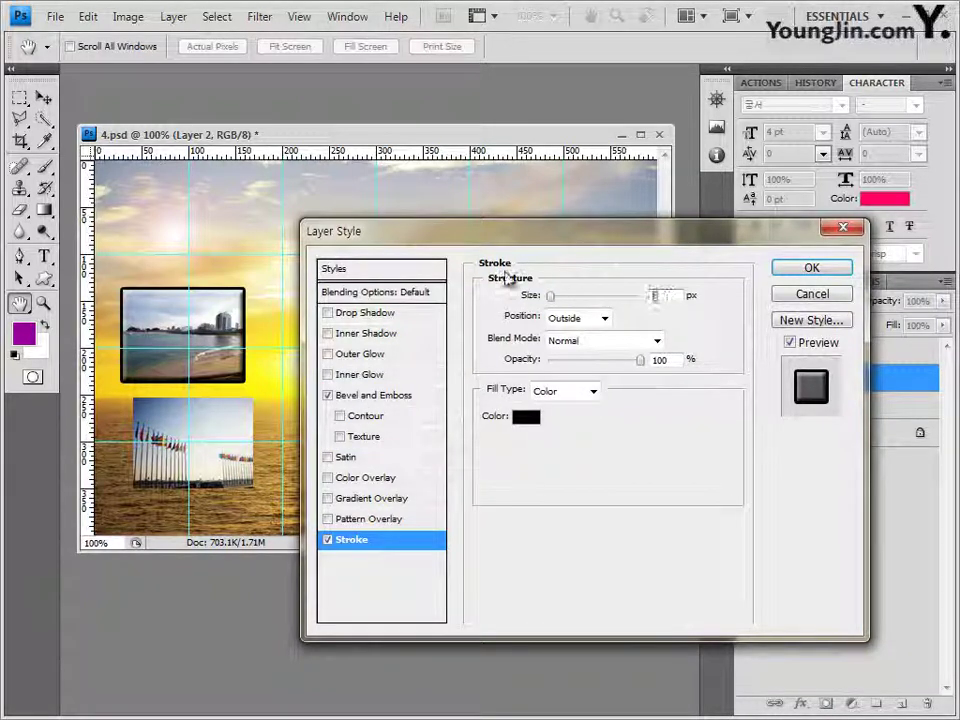
{"action": "key", "text": "Down"}
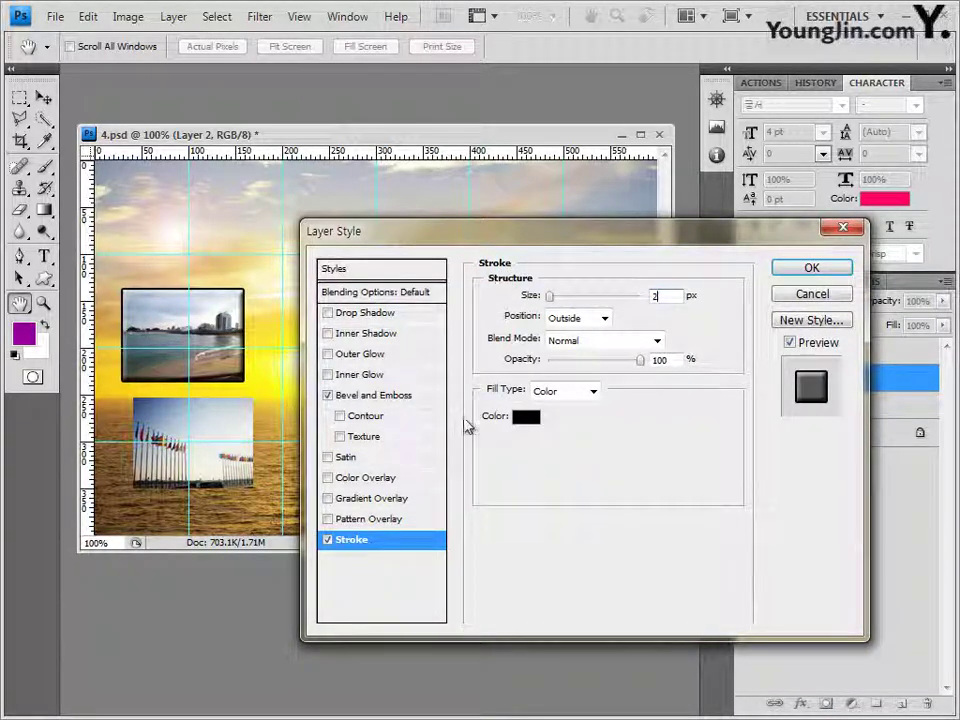
{"action": "left_click", "coordinate": [526, 417]}
{"action": "double_click", "coordinate": [550, 527]}
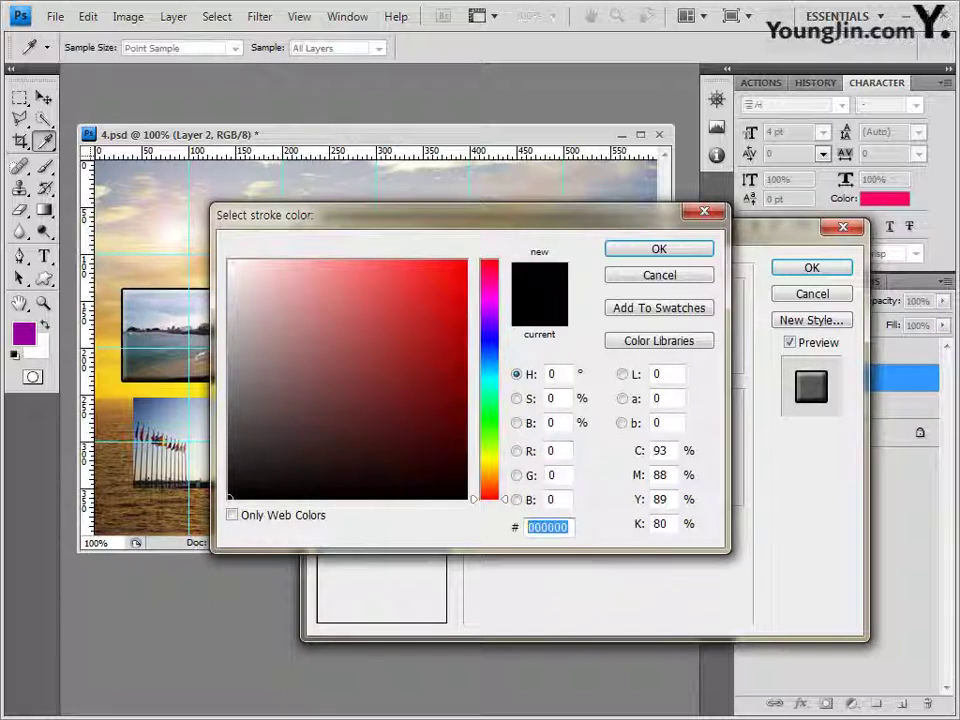
{"action": "type", "text": "ffffff"}
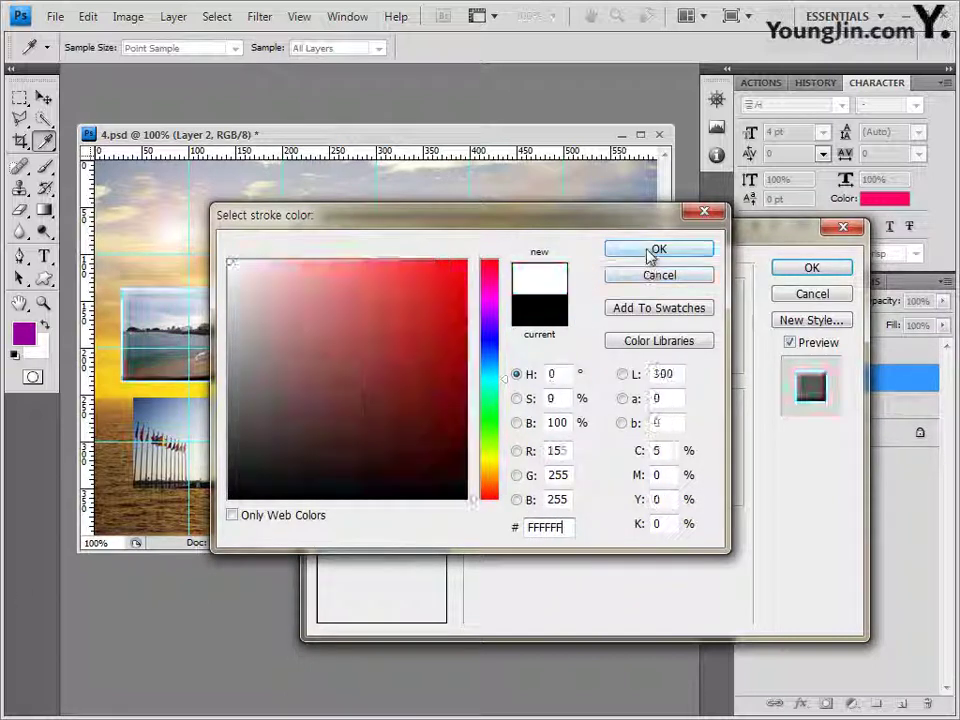
{"action": "left_click", "coordinate": [649, 252]}
{"action": "left_click", "coordinate": [822, 267]}
{"action": "key", "text": "v"}
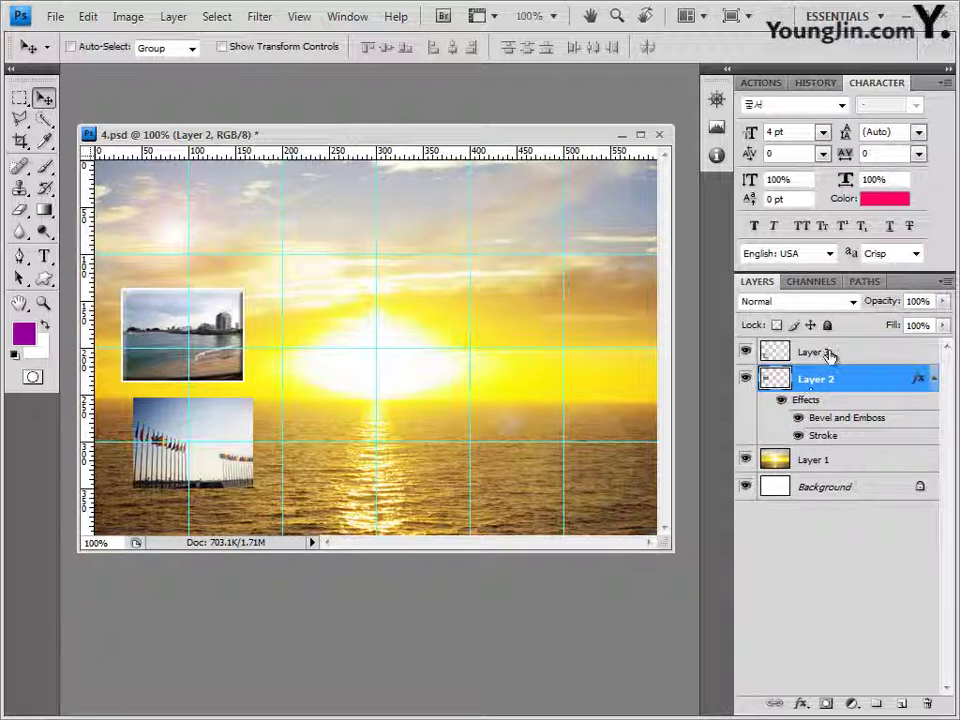
- Apply default Inner Bevel Bevel and Emboss and a 2 px outside Stroke in 333333 to the flags photo on Layer 3
{"action": "left_click", "coordinate": [830, 354]}
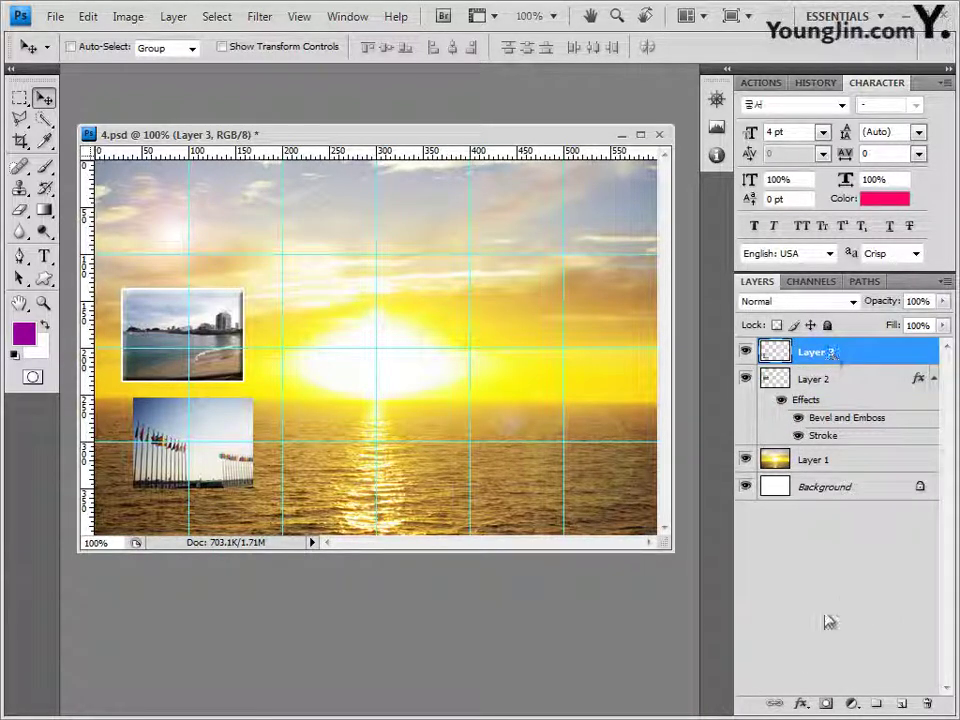
{"action": "left_click", "coordinate": [800, 704]}
{"action": "left_click", "coordinate": [856, 583]}
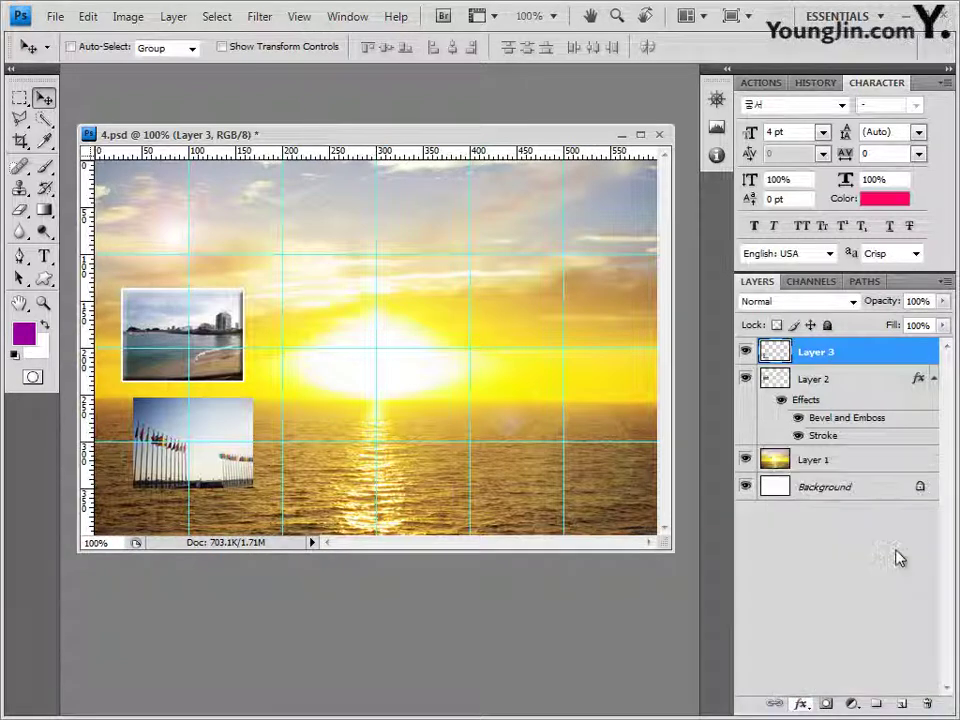
{"action": "left_click", "coordinate": [365, 540]}
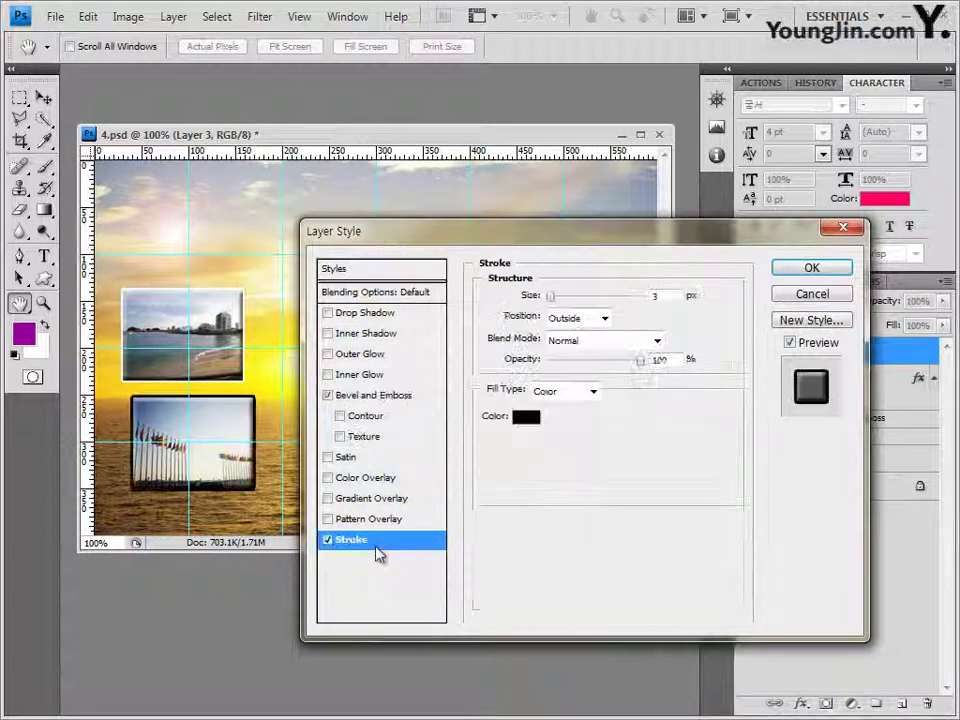
{"action": "type", "text": "2"}
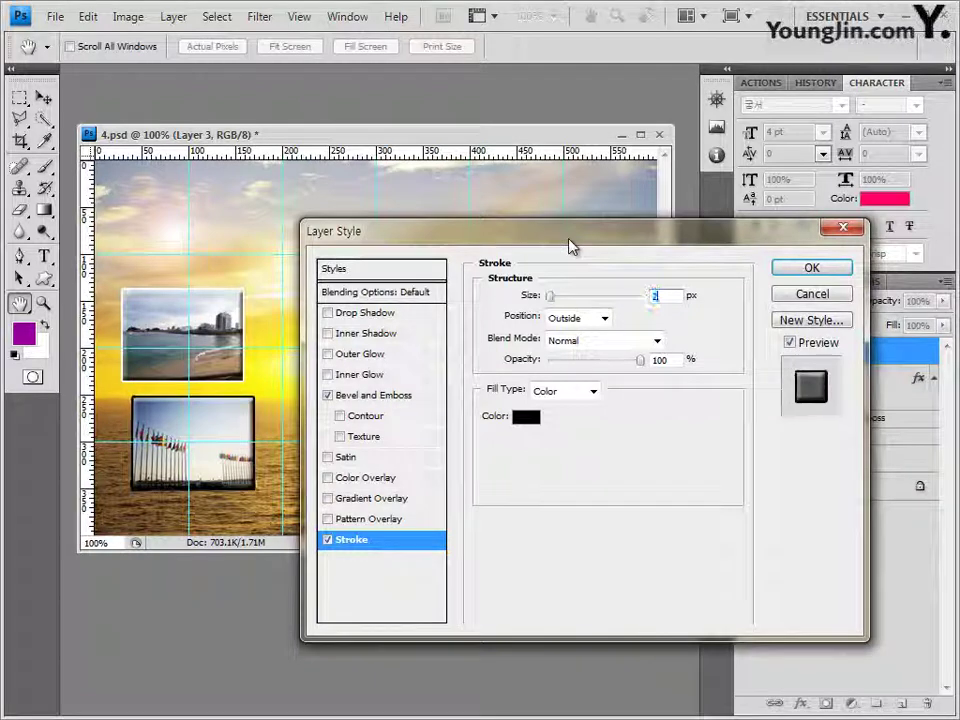
{"action": "left_click", "coordinate": [527, 417]}
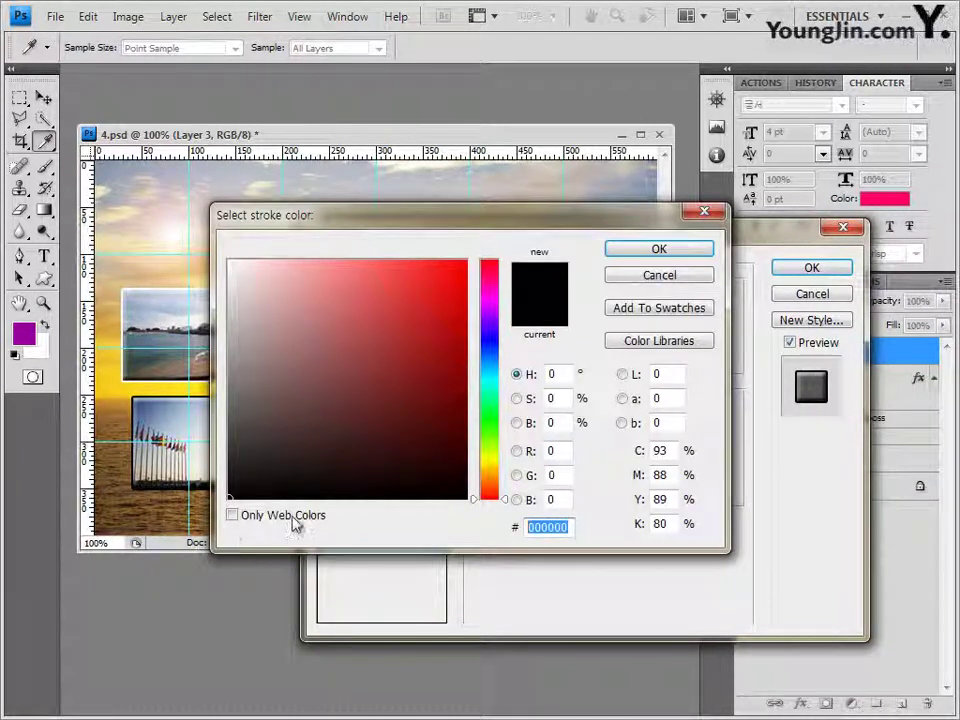
{"action": "type", "text": "333333"}
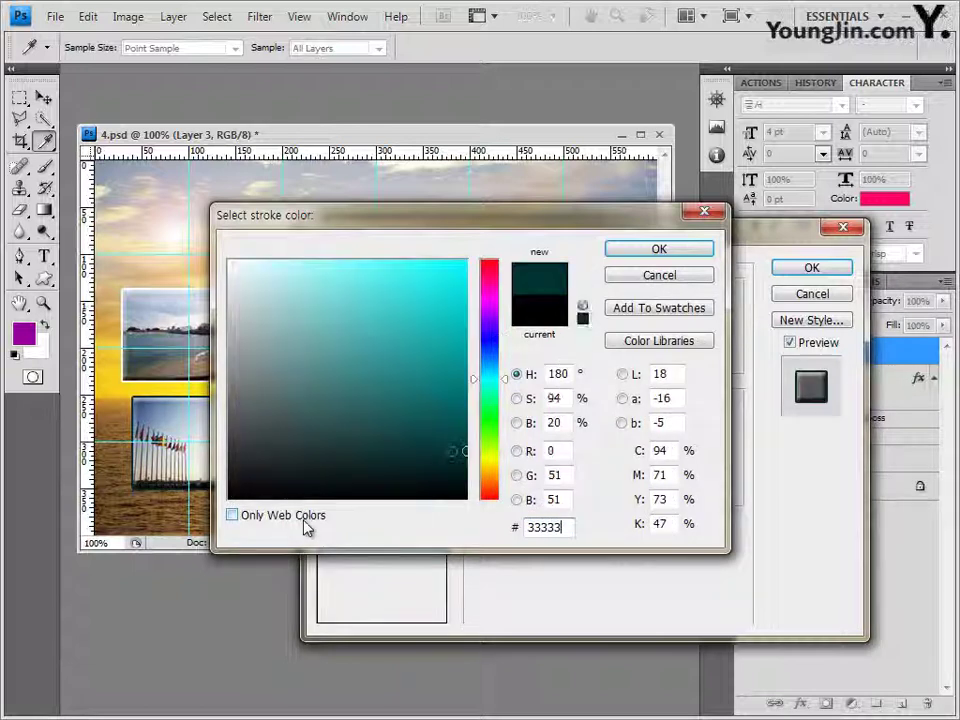
{"action": "left_click", "coordinate": [703, 251]}
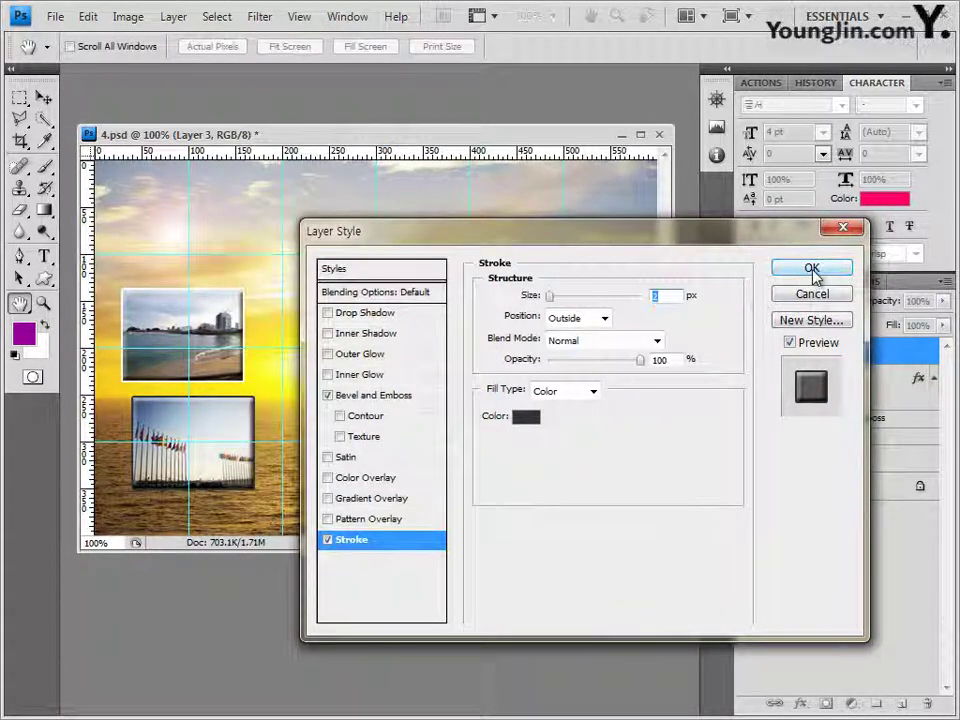
{"action": "left_click", "coordinate": [812, 270]}
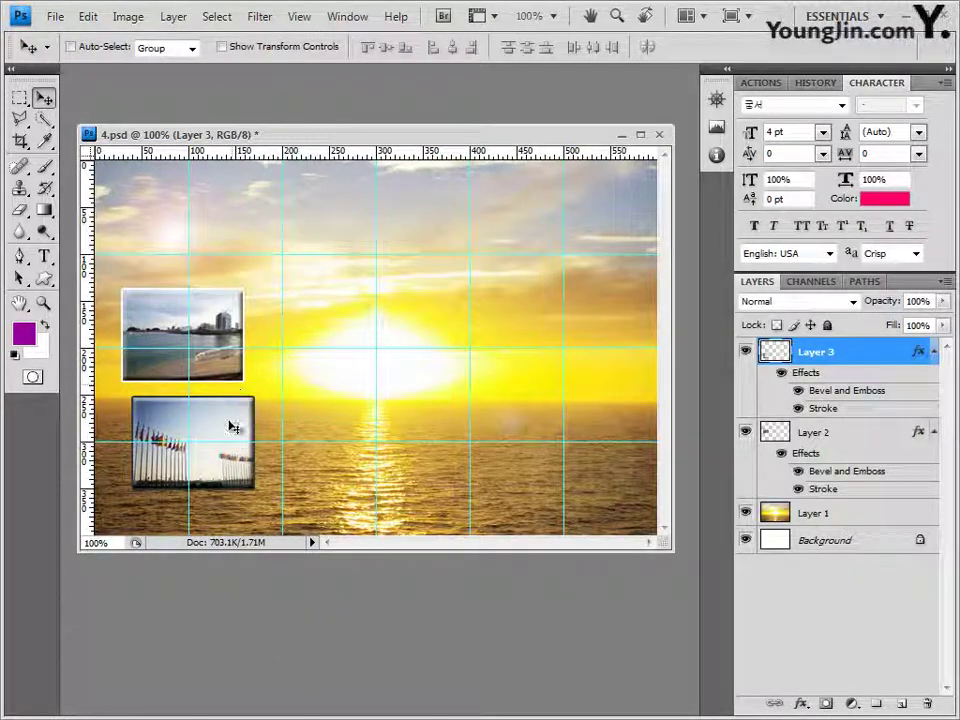
- Left-align the flags photo on Layer 3 with the beach photo above it, and activate the Custom Shape tool with Layer 3 selected
{"action": "left_click_drag", "start_coordinate": [243, 426], "coordinate": [229, 423]}
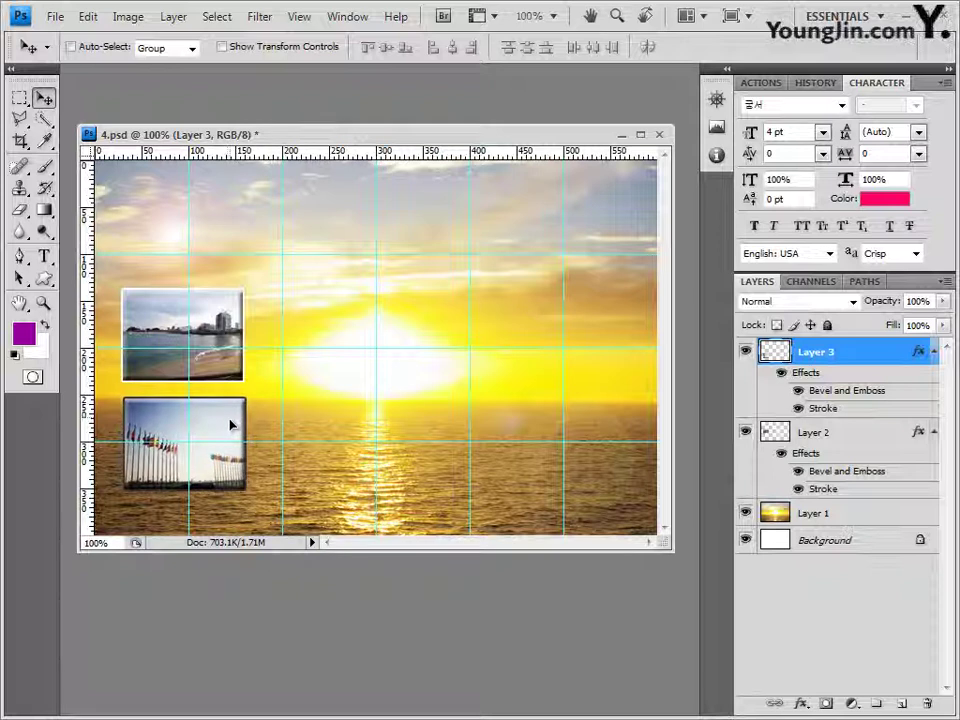
{"action": "left_click_drag", "start_coordinate": [229, 421], "coordinate": [240, 427]}
{"action": "left_click", "coordinate": [843, 437], "text": "shift"}
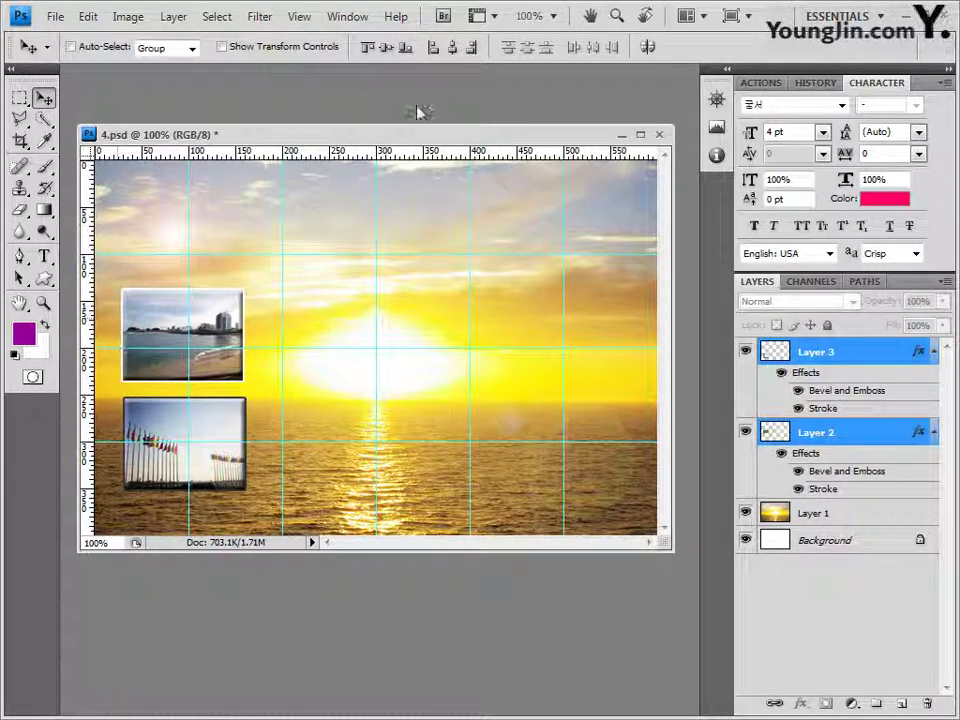
{"action": "left_click", "coordinate": [434, 50]}
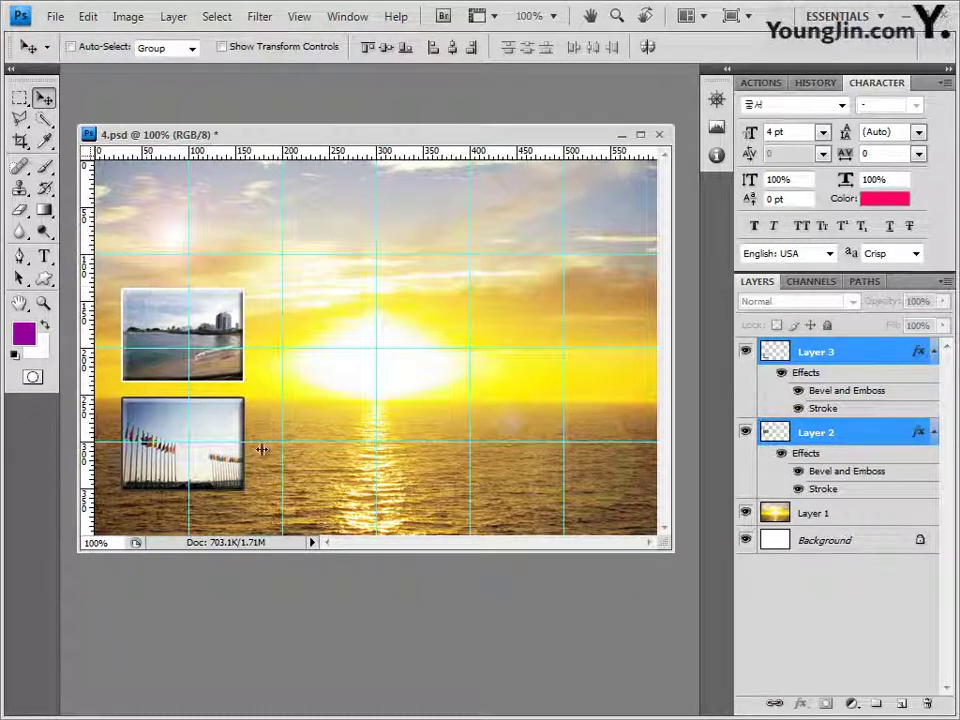
{"action": "left_click", "coordinate": [873, 381]}
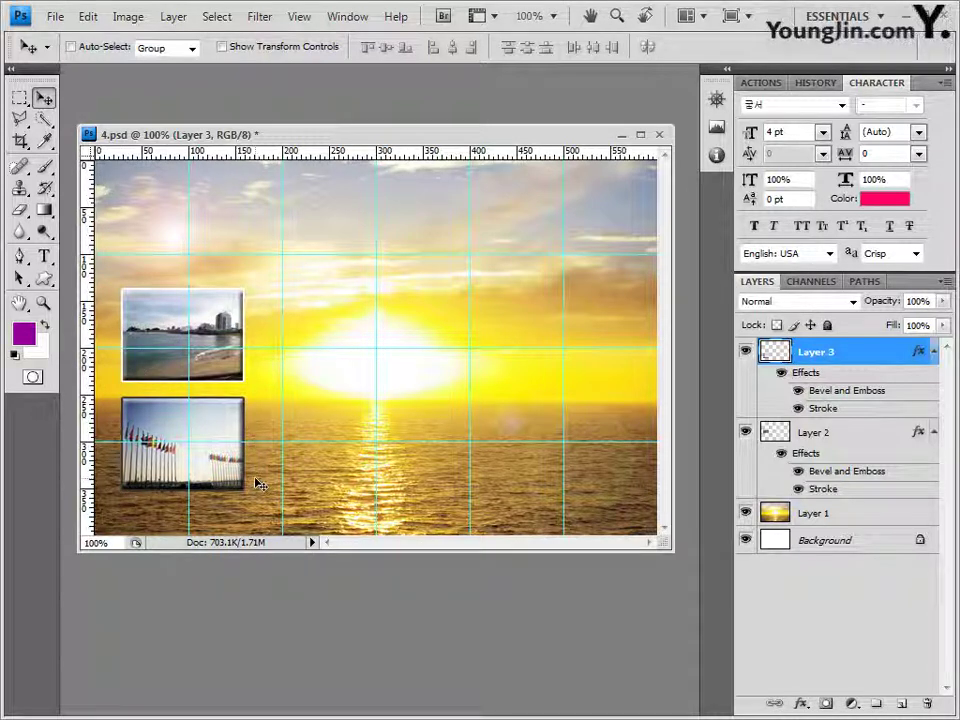
{"action": "key", "text": "u"}
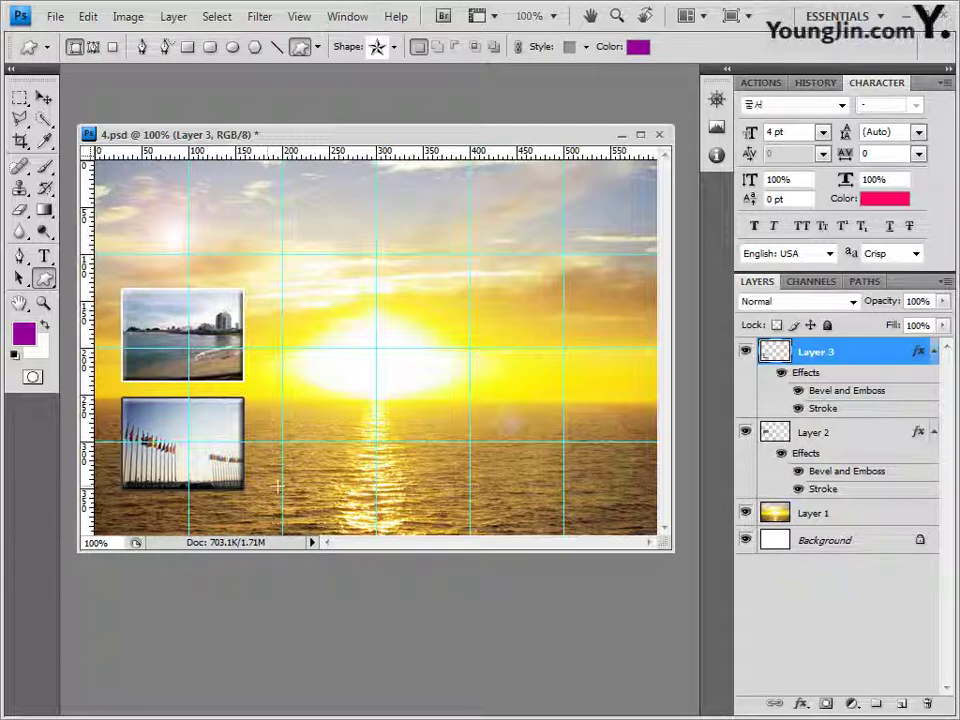
{"action": "key", "text": "alt+Tab"}
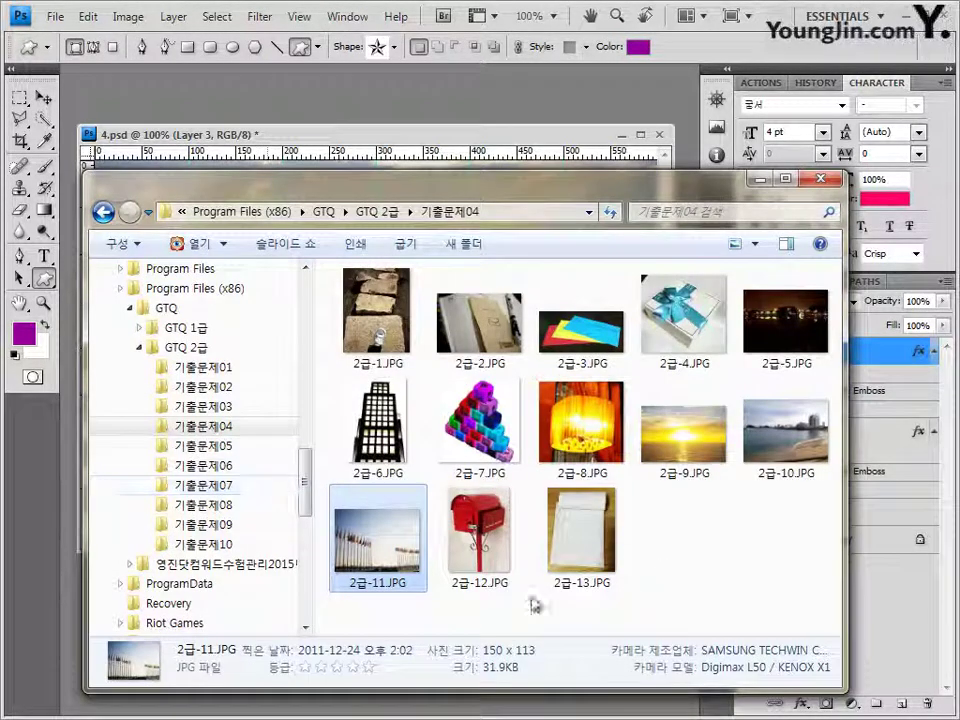
{"action": "left_click", "coordinate": [503, 518]}
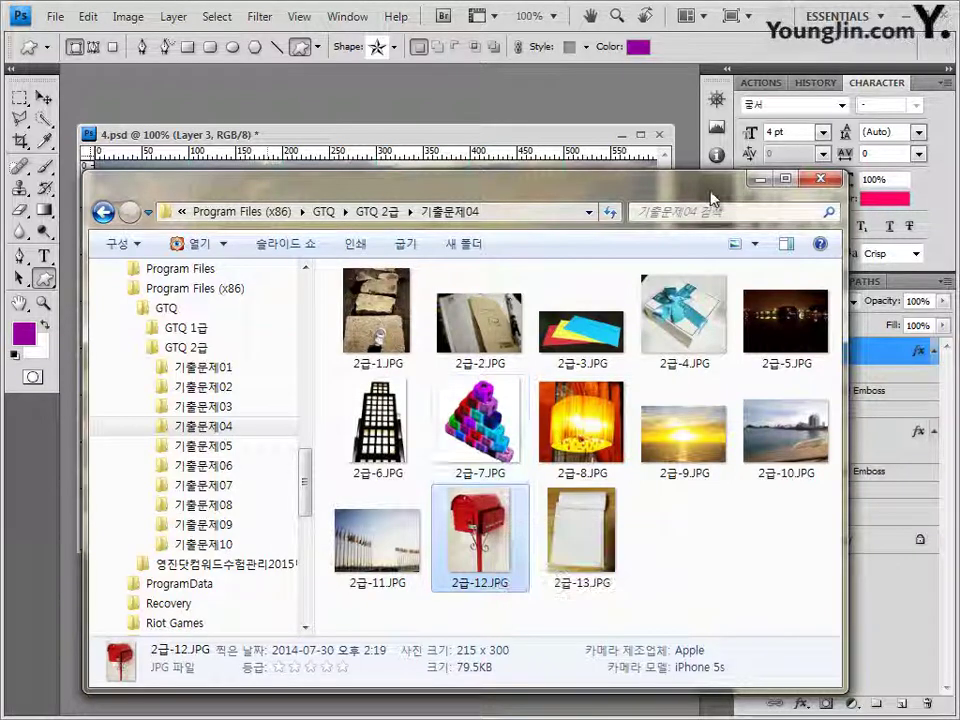
{"action": "left_click", "coordinate": [426, 140]}
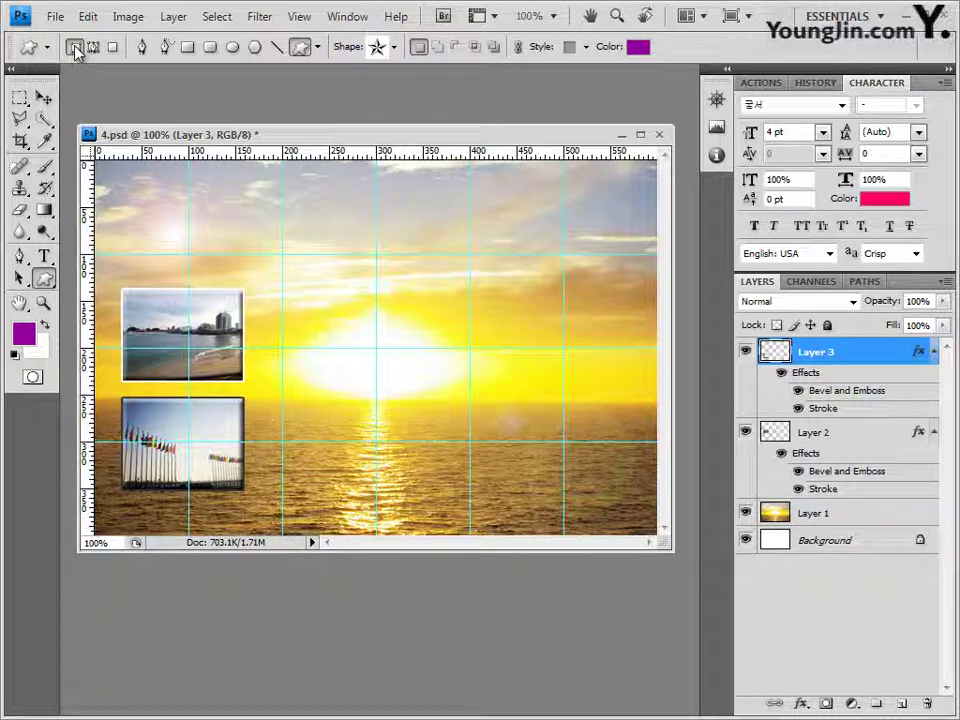
- Replace the custom shapes with the Animals set and draw a flying bird about 58 px wide and 48 px high above the beach photo
{"action": "left_click", "coordinate": [394, 47]}
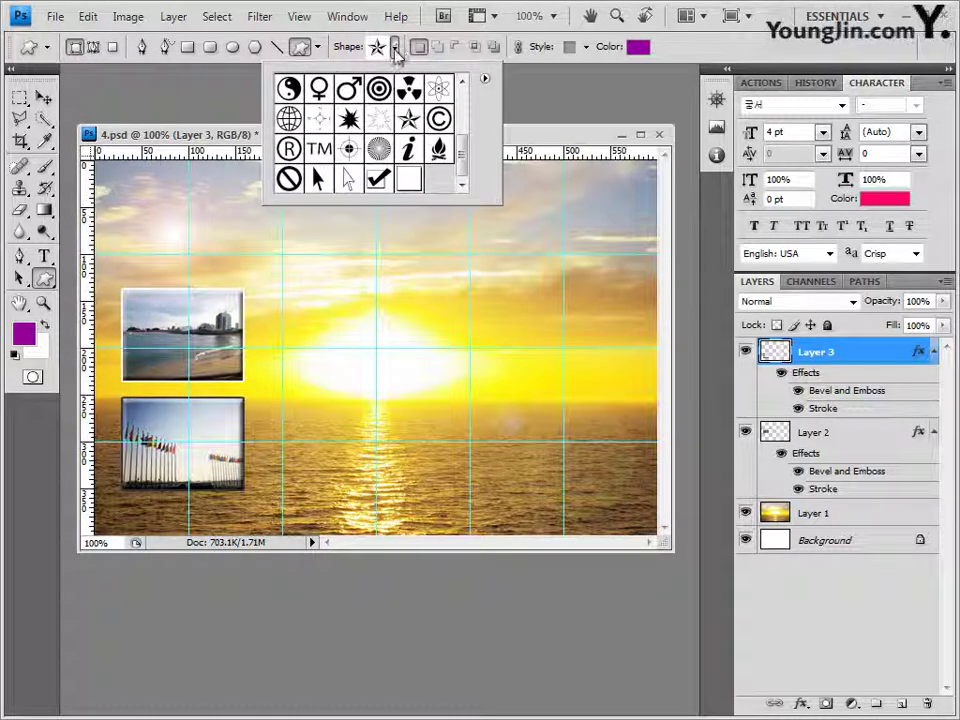
{"action": "left_click", "coordinate": [485, 79]}
{"action": "left_click", "coordinate": [544, 363]}
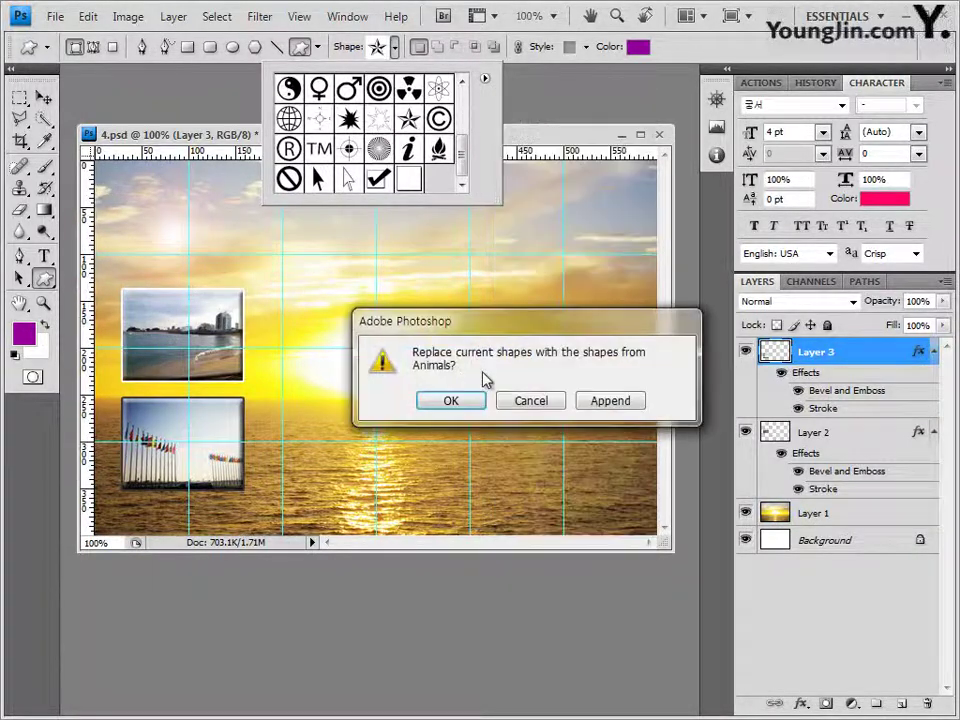
{"action": "left_click", "coordinate": [458, 400]}
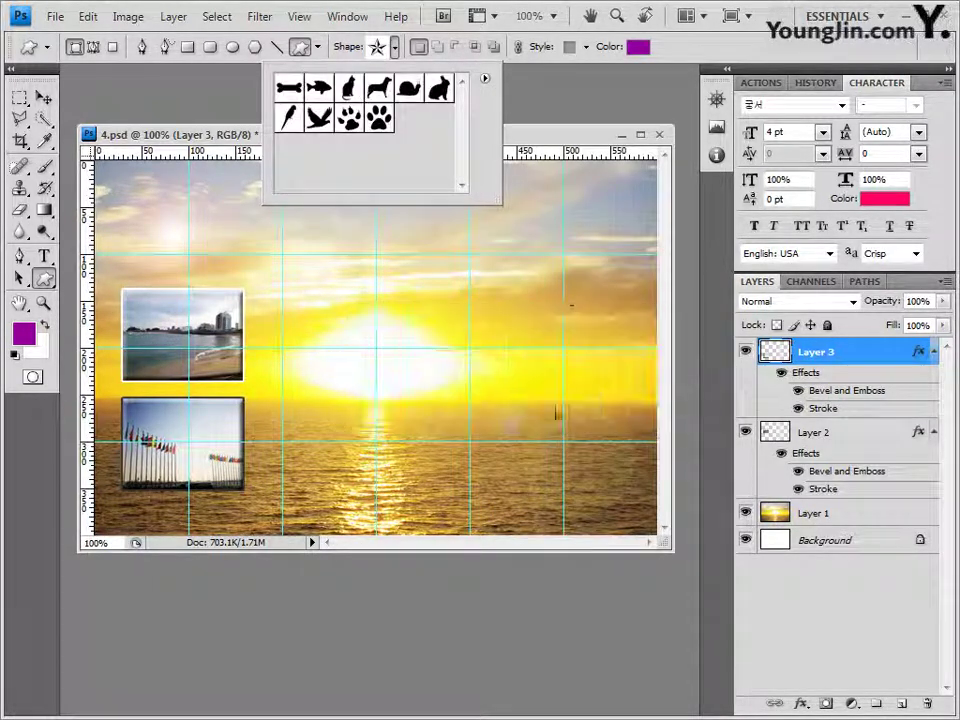
{"action": "left_click", "coordinate": [326, 122]}
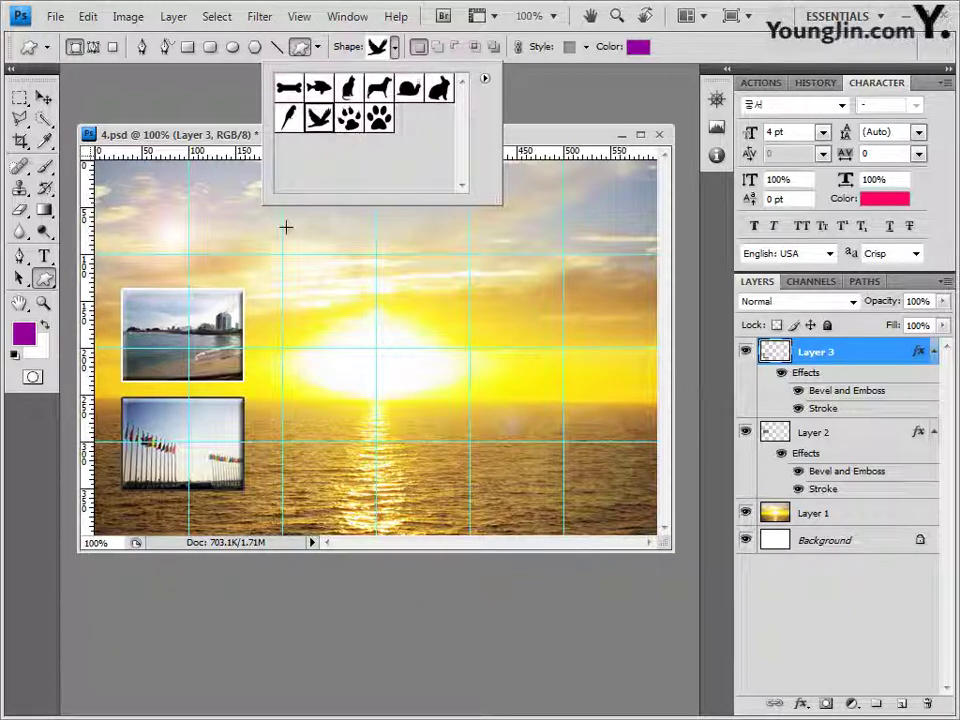
{"action": "left_click", "coordinate": [218, 195]}
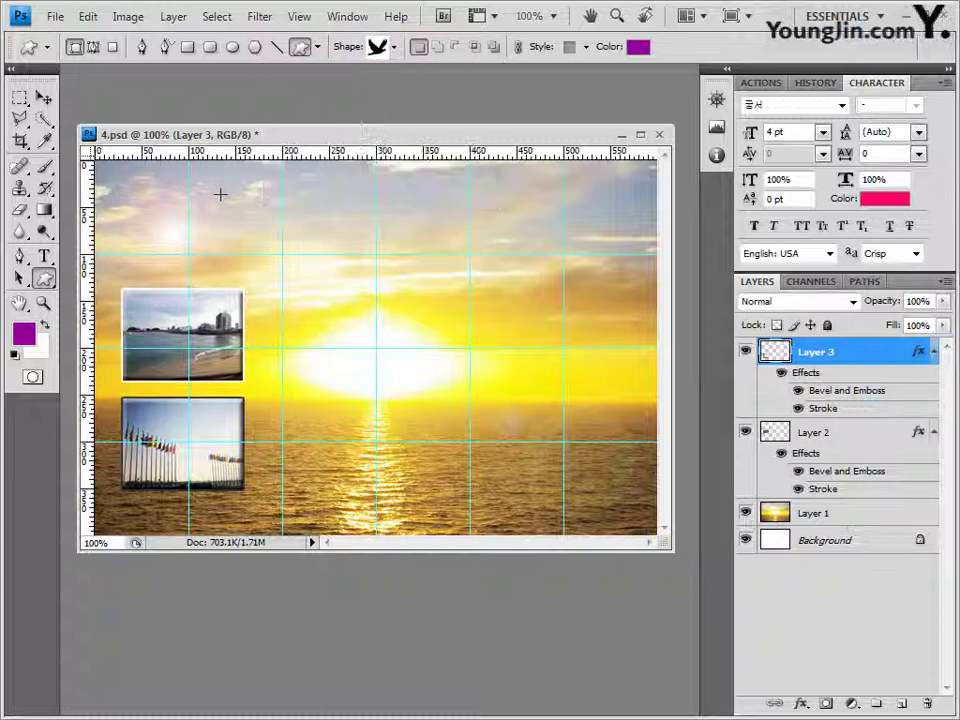
{"action": "left_click_drag", "start_coordinate": [219, 196], "coordinate": [273, 241]}
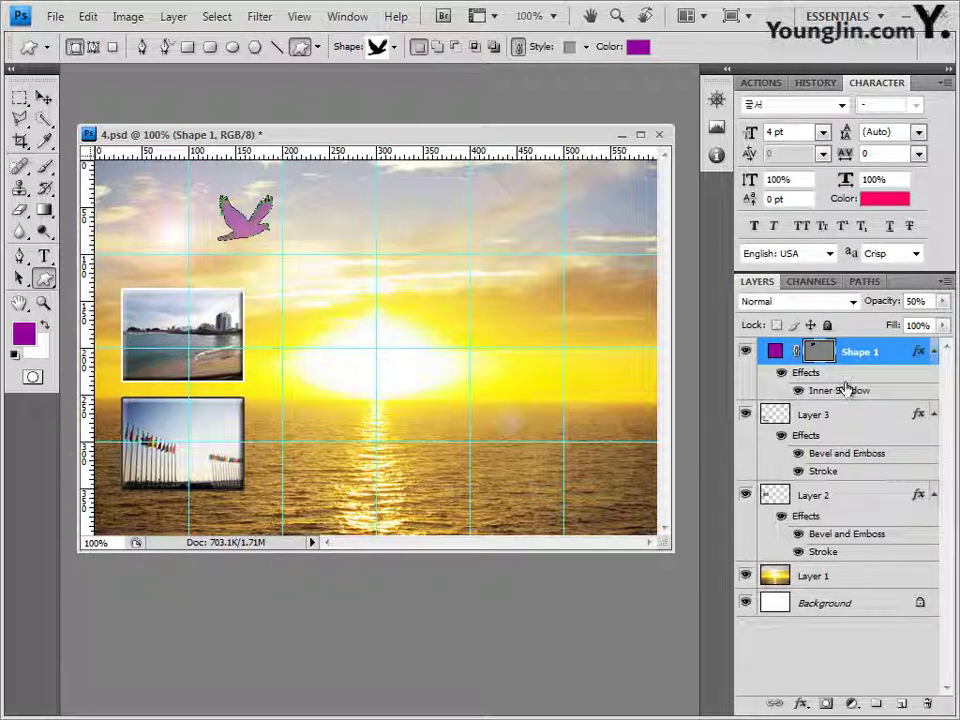
- Remove the preset style from the bird shape and set its fill colour to 00CCCC
{"action": "left_click", "coordinate": [585, 48]}
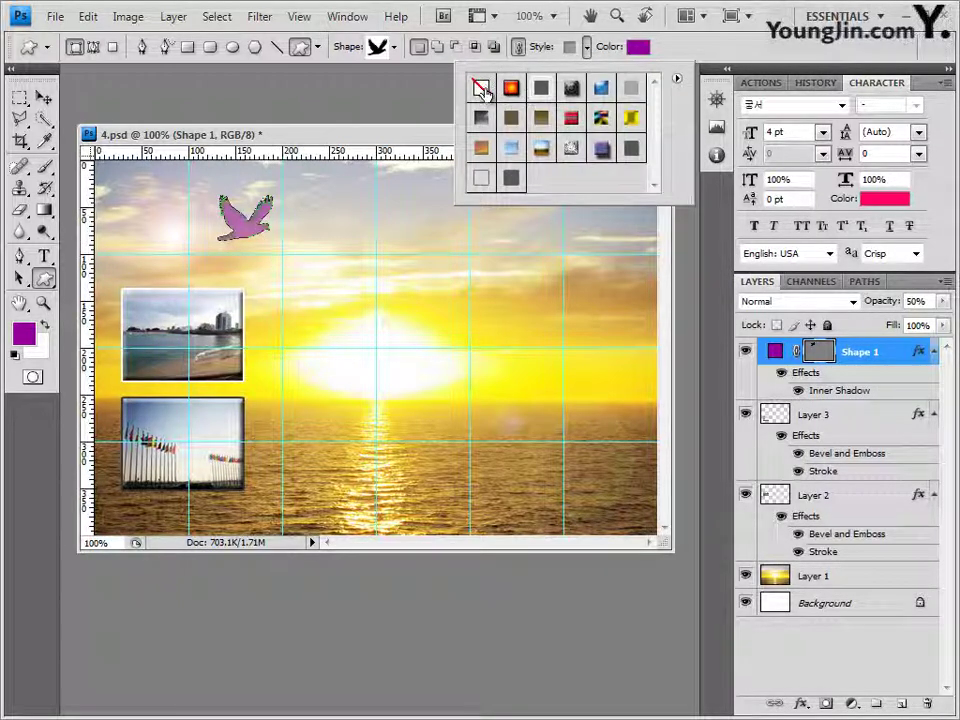
{"action": "left_click", "coordinate": [481, 89]}
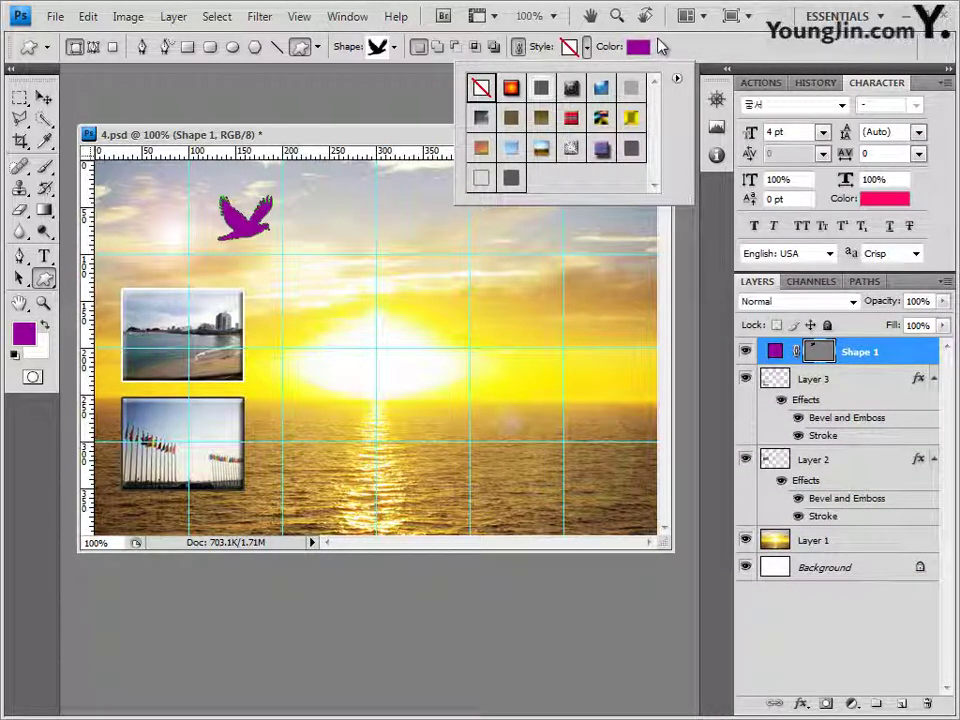
{"action": "left_click", "coordinate": [638, 46]}
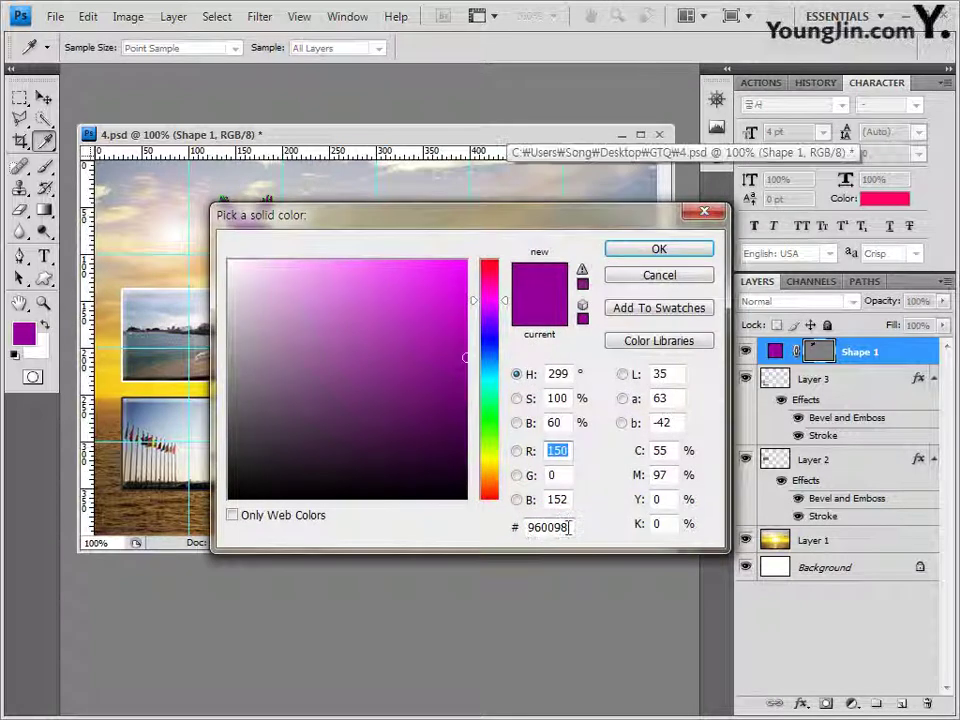
{"action": "left_click", "coordinate": [568, 528]}
{"action": "type", "text": "00"}
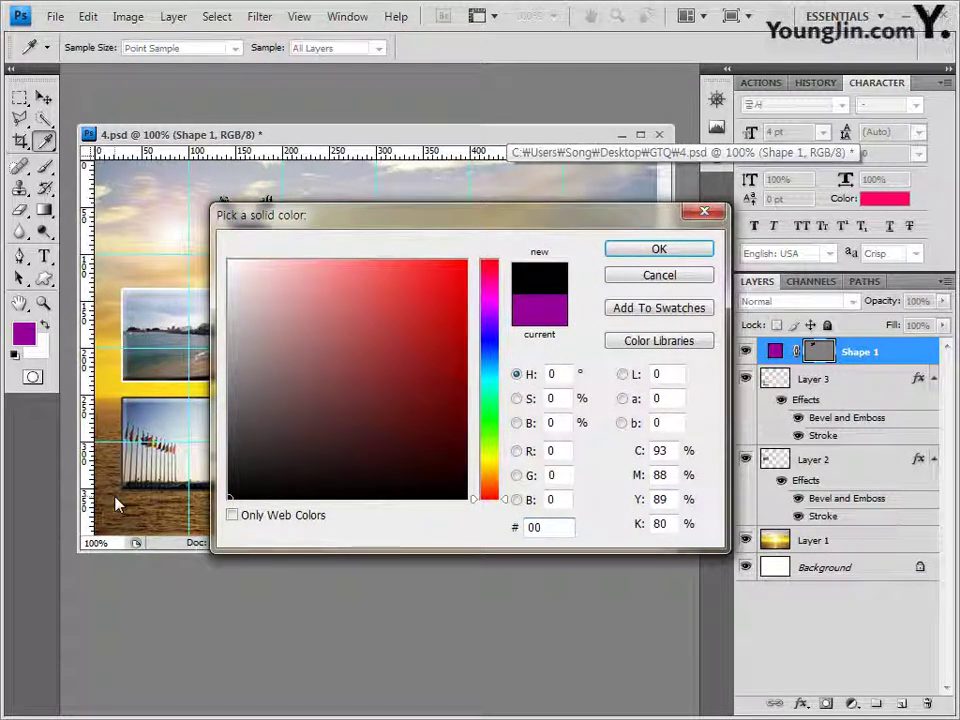
{"action": "type", "text": "cccc"}
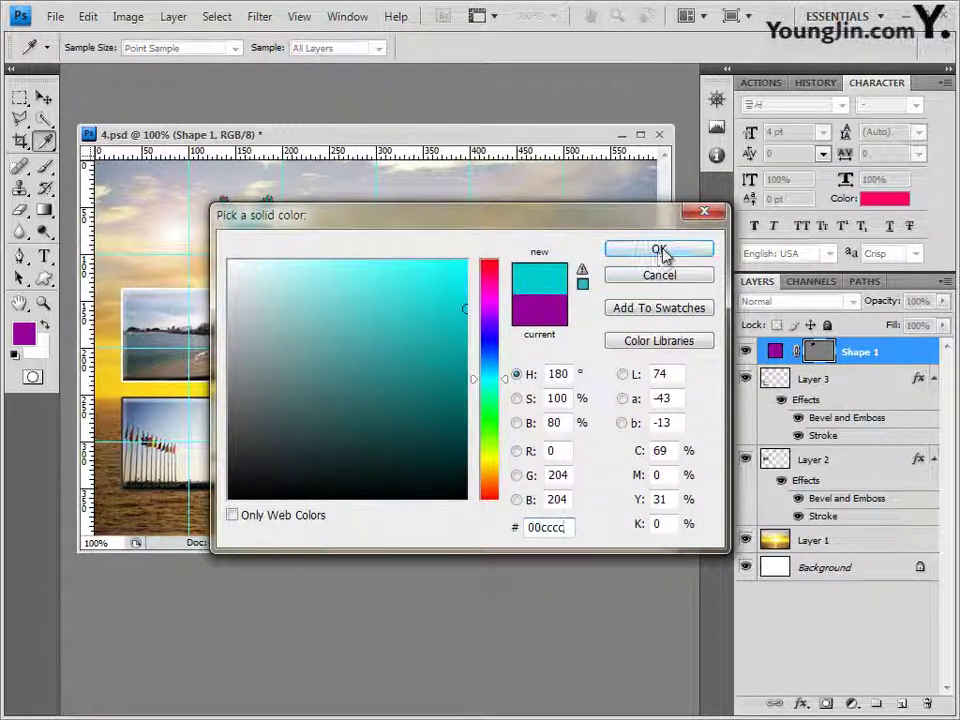
{"action": "left_click", "coordinate": [662, 251]}
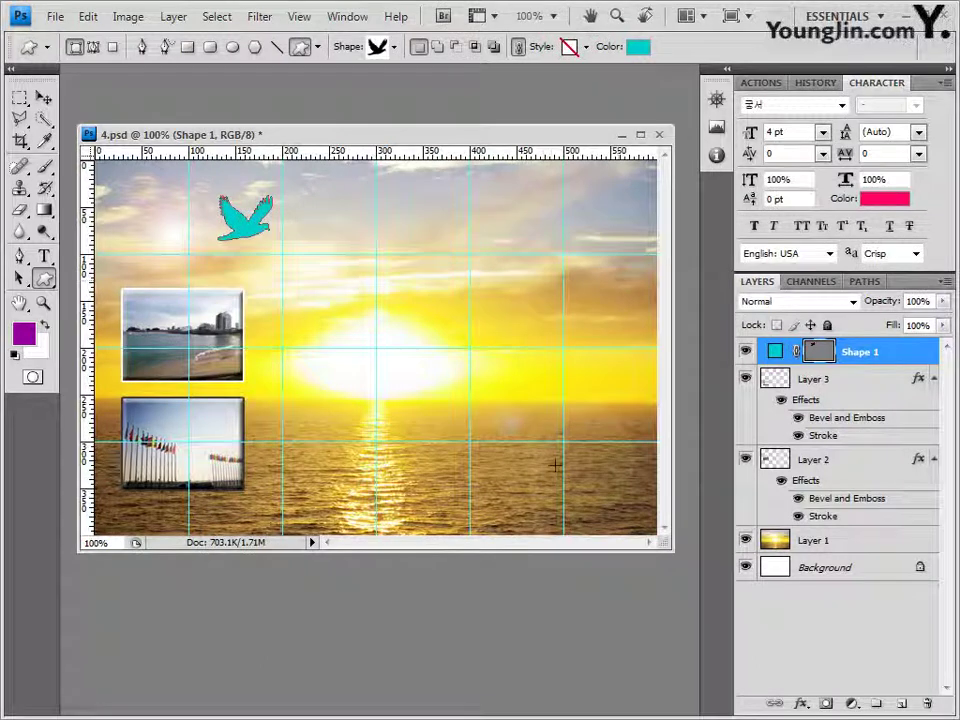
- Add a 1 px outside Stroke in white, FFFFFF, and a default Inner Bevel Bevel and Emboss to the bird shape
{"action": "left_click", "coordinate": [801, 703]}
{"action": "left_click", "coordinate": [822, 692]}
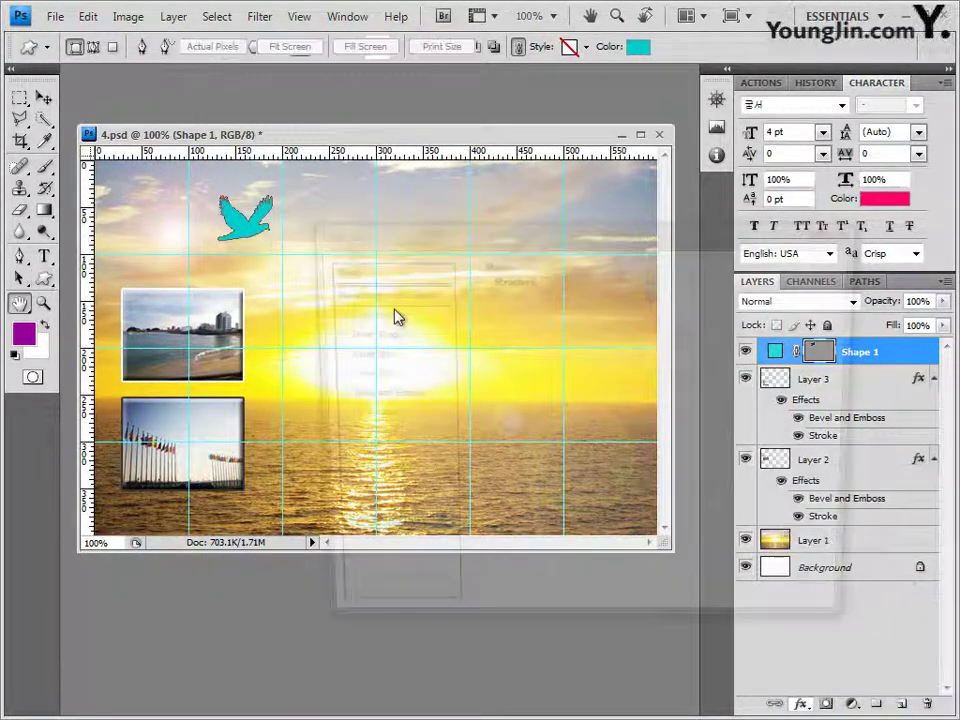
{"action": "type", "text": "1"}
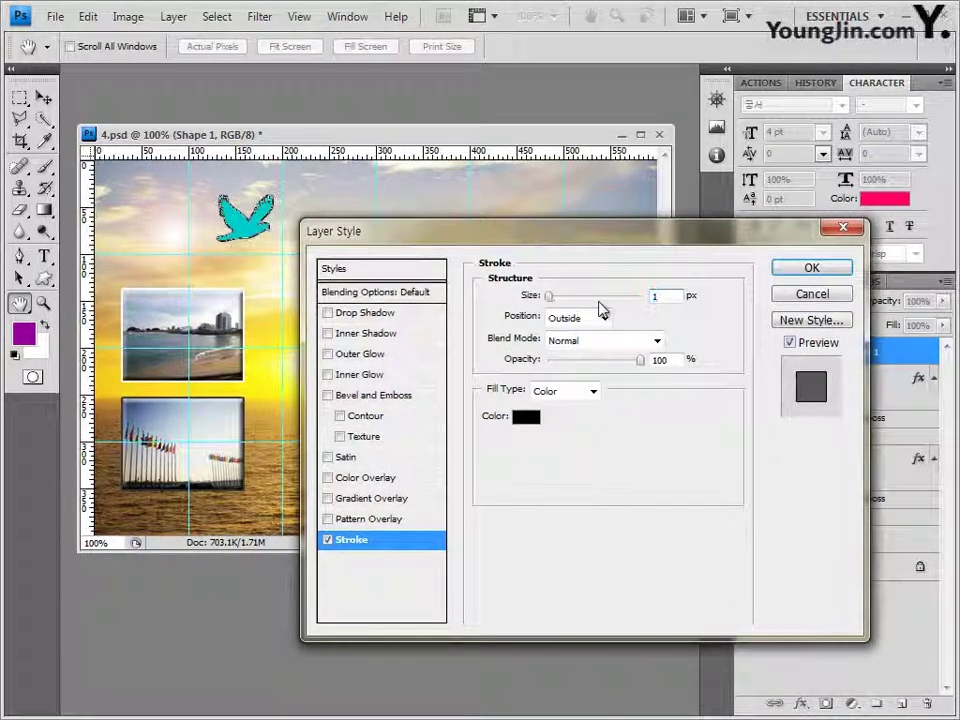
{"action": "left_click", "coordinate": [526, 416]}
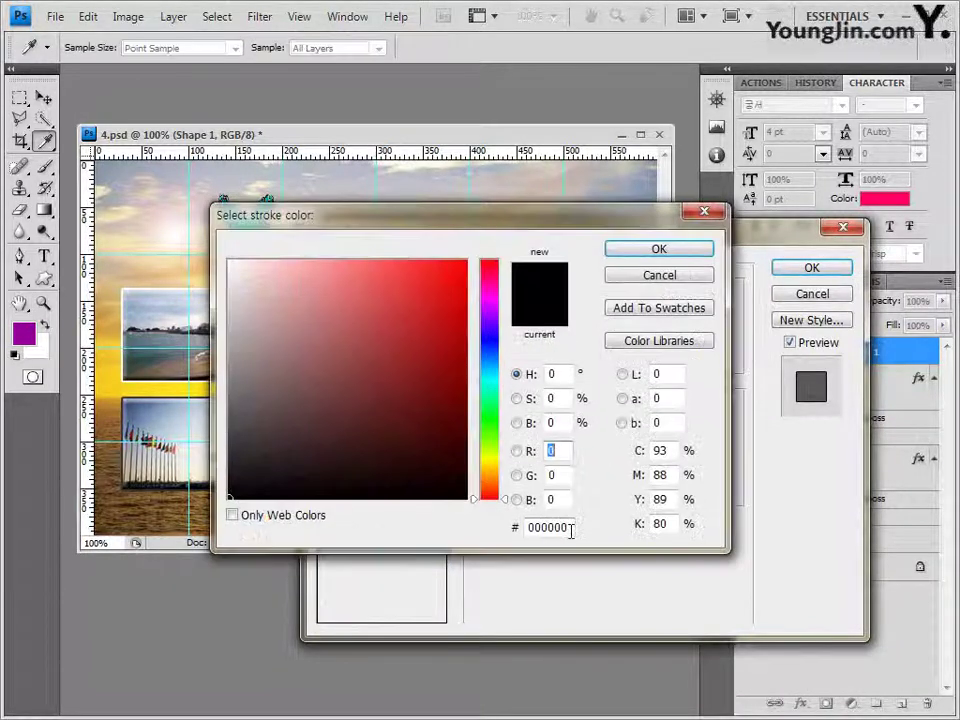
{"action": "type", "text": "ffffff"}
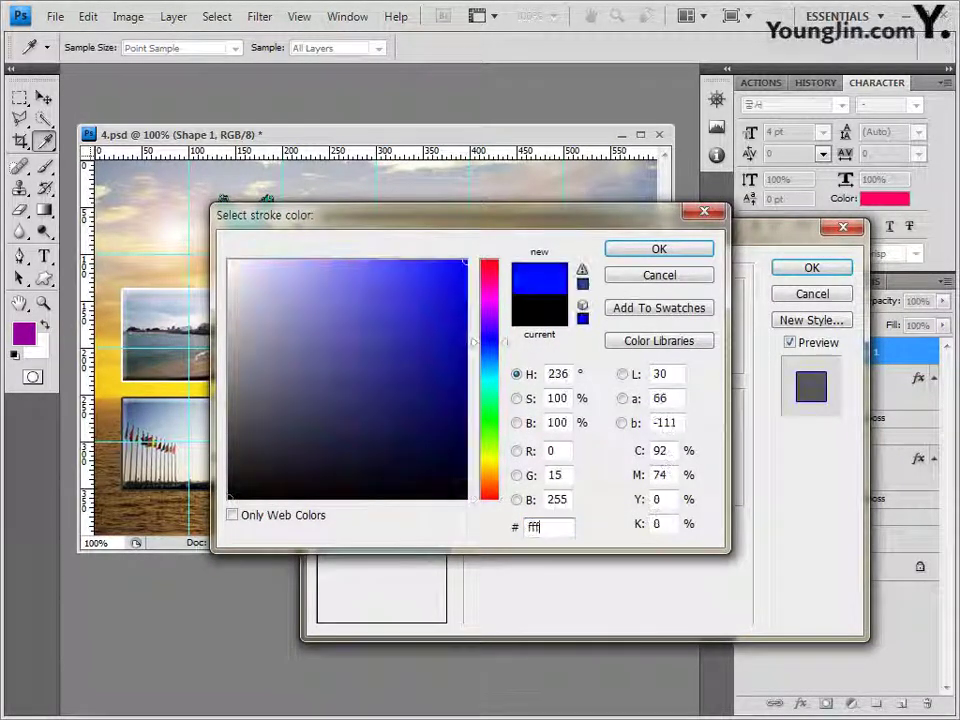
{"action": "left_click", "coordinate": [649, 250]}
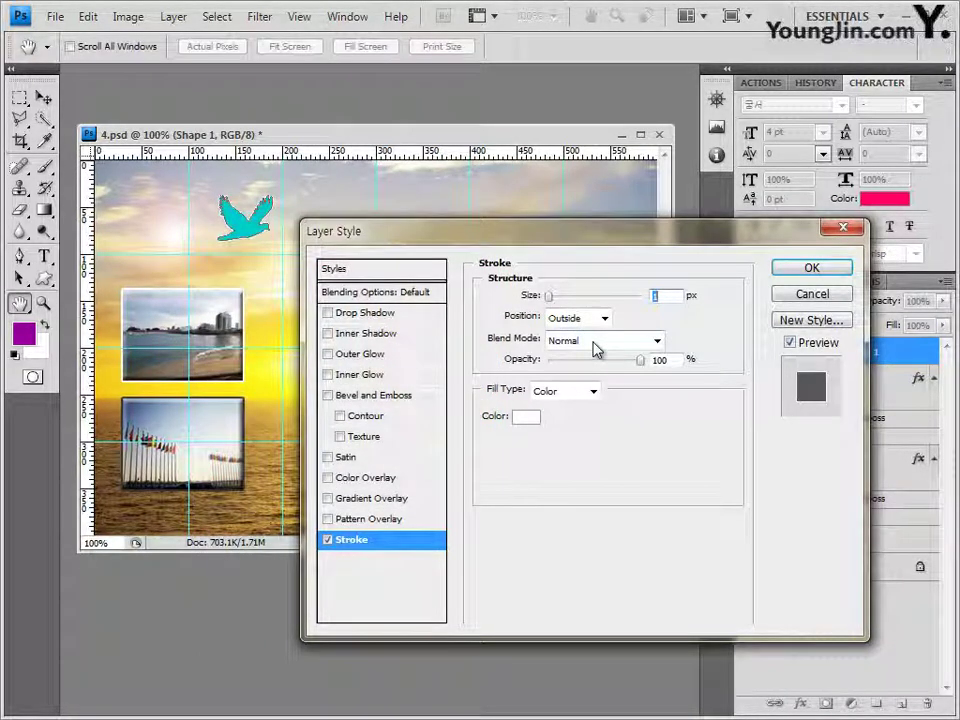
{"action": "left_click", "coordinate": [405, 399]}
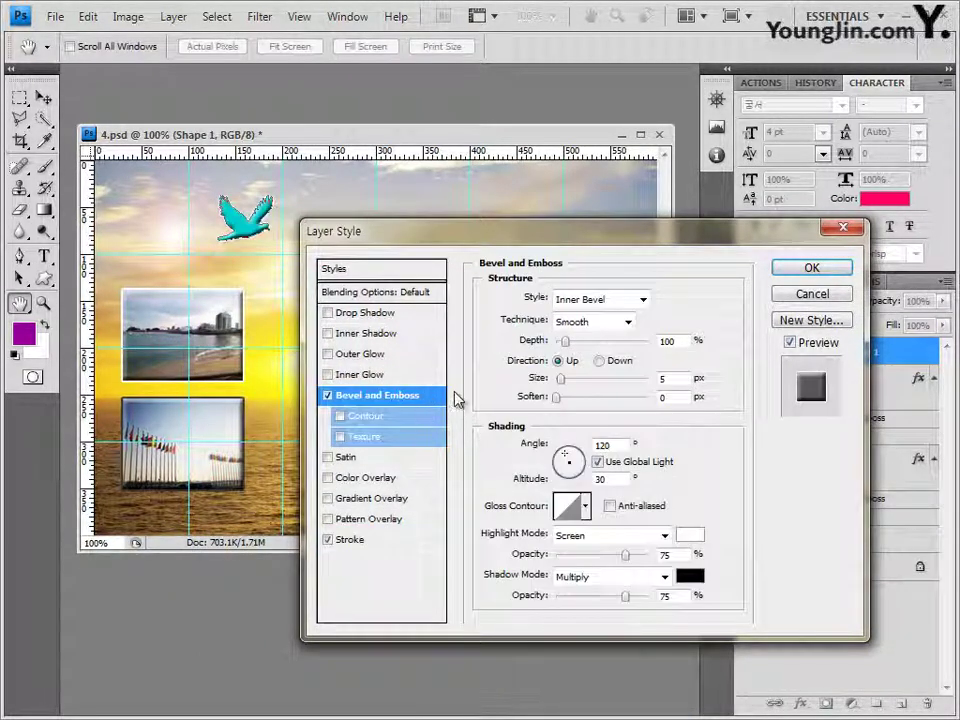
{"action": "left_click", "coordinate": [815, 268]}
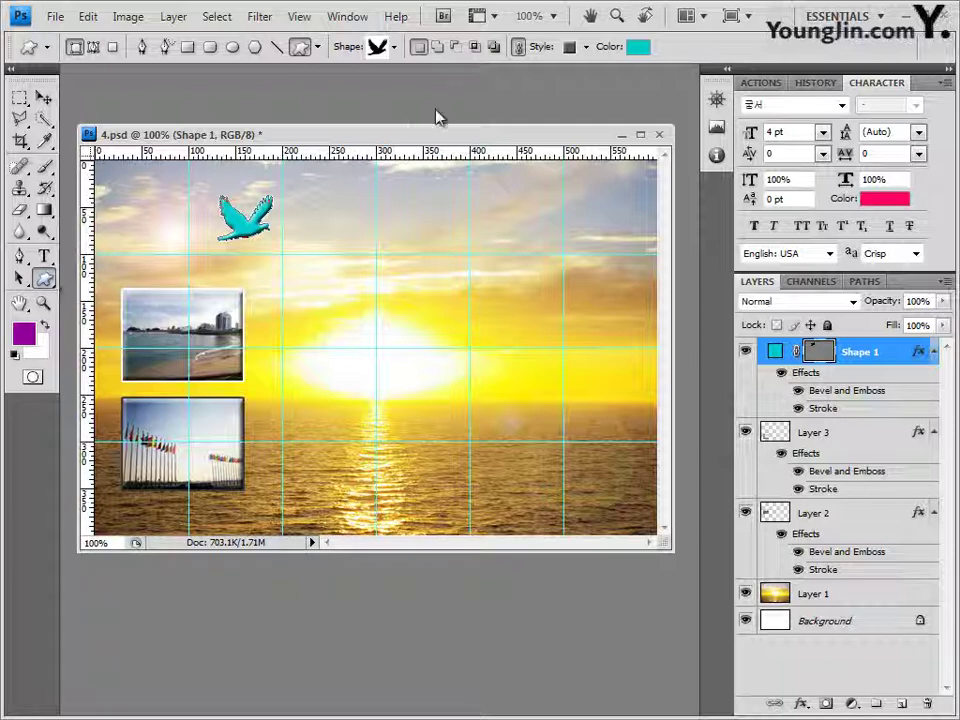
- Replace the custom shapes with the Shapes set and draw a solid ten-point star about 163 px wide and 199 px high over the sky and sea
{"action": "left_click", "coordinate": [394, 47]}
{"action": "left_click", "coordinate": [485, 79]}
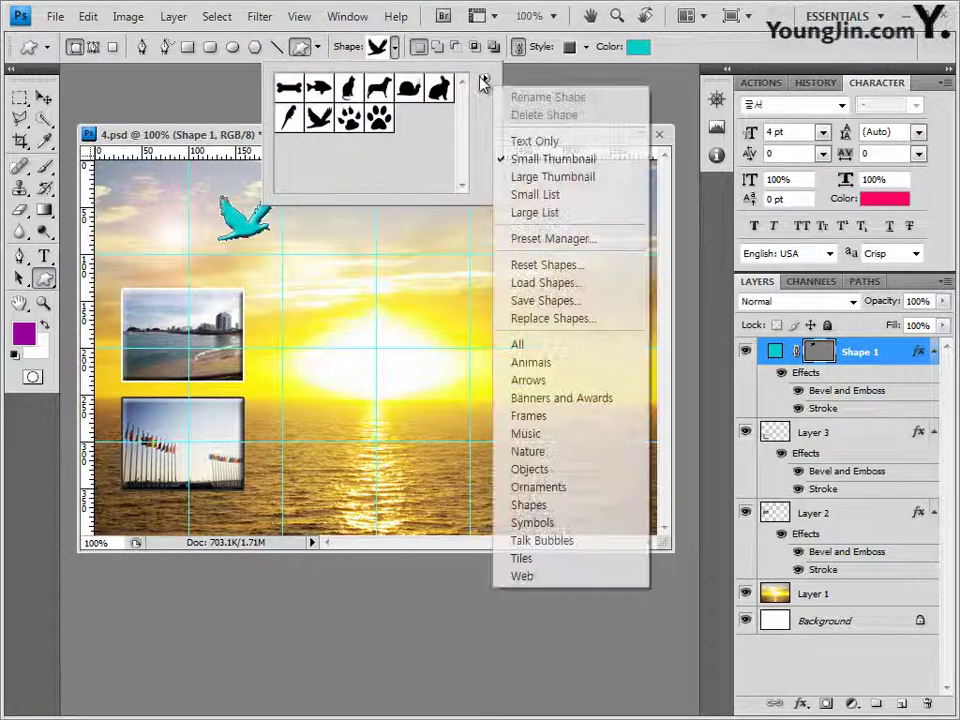
{"action": "left_click", "coordinate": [564, 508]}
{"action": "left_click", "coordinate": [472, 400]}
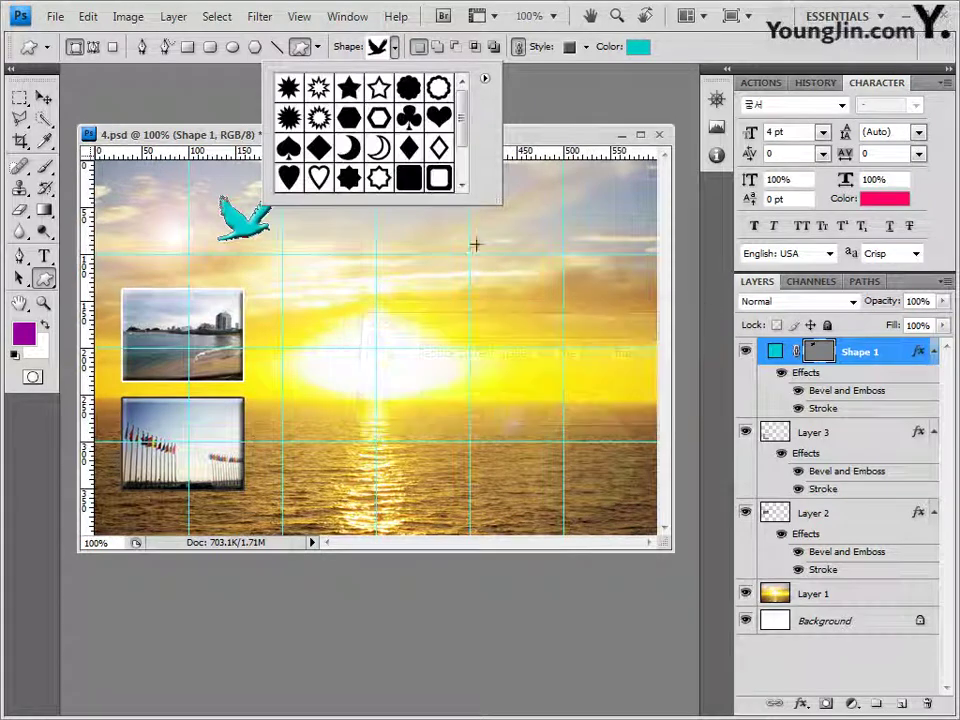
{"action": "left_click", "coordinate": [289, 93]}
{"action": "left_click", "coordinate": [246, 118]}
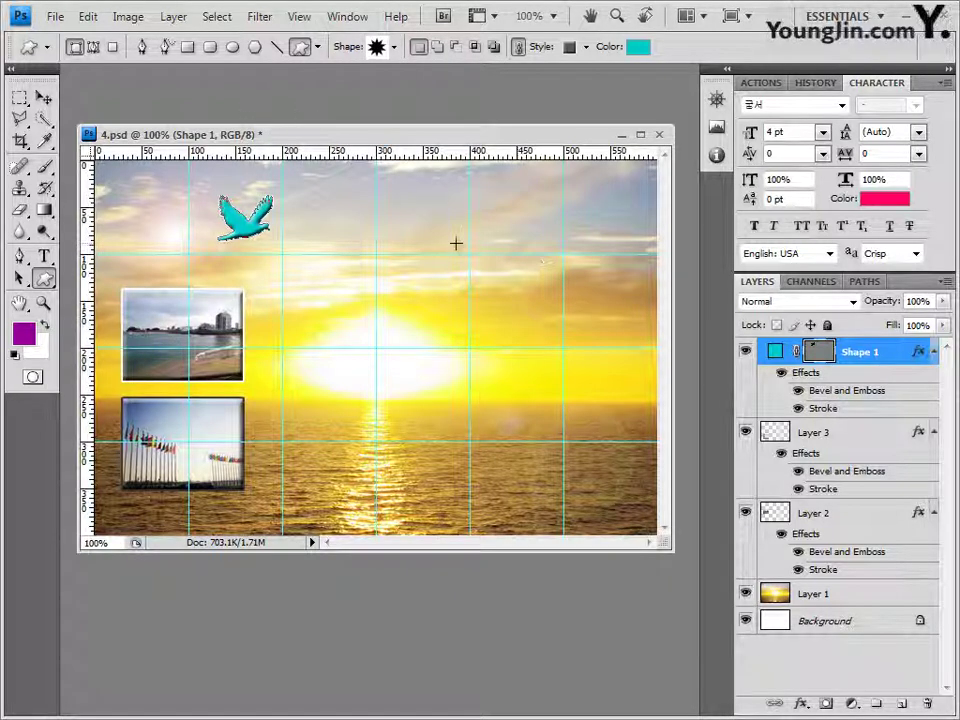
{"action": "mouse_move", "coordinate": [456, 236]}
{"action": "left_mouse_down"}
{"action": "mouse_move", "coordinate": [579, 369]}
{"action": "mouse_move", "coordinate": [611, 410]}
{"action": "mouse_move", "coordinate": [609, 423]}
{"action": "left_mouse_up"}
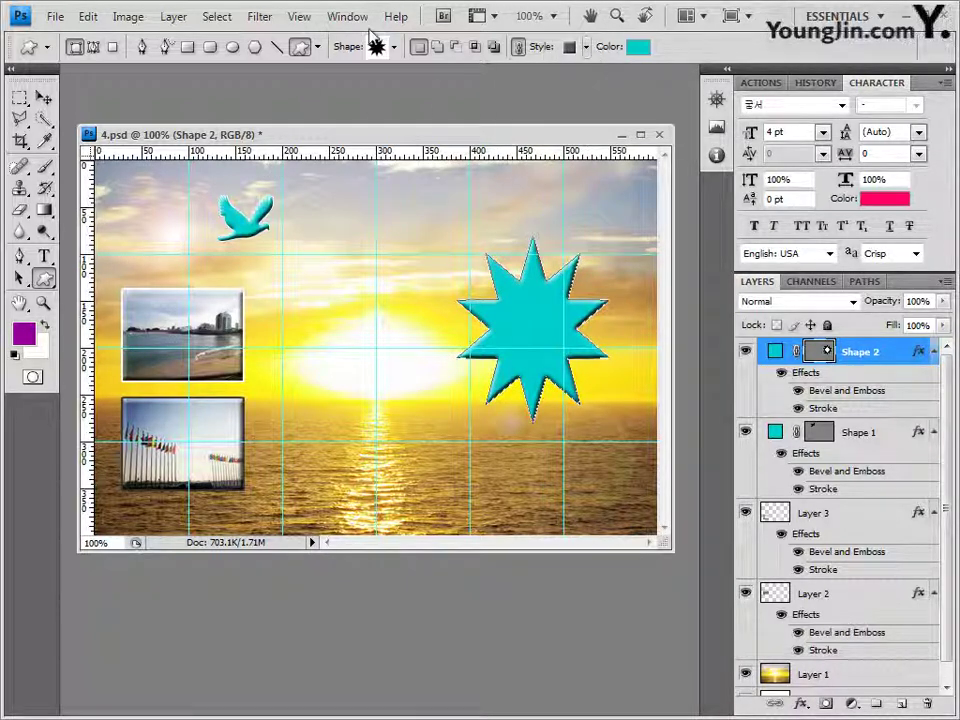
- Remove the preset style from the star shape and set its fill colour to white, FFFFFF
{"action": "left_click", "coordinate": [586, 47]}
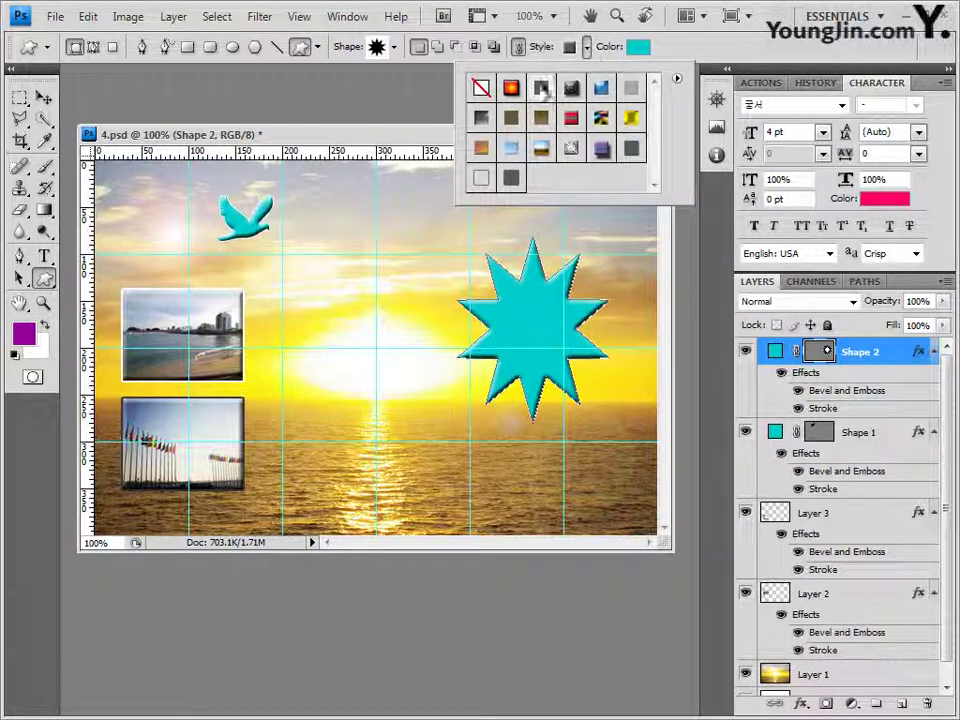
{"action": "left_click", "coordinate": [482, 88]}
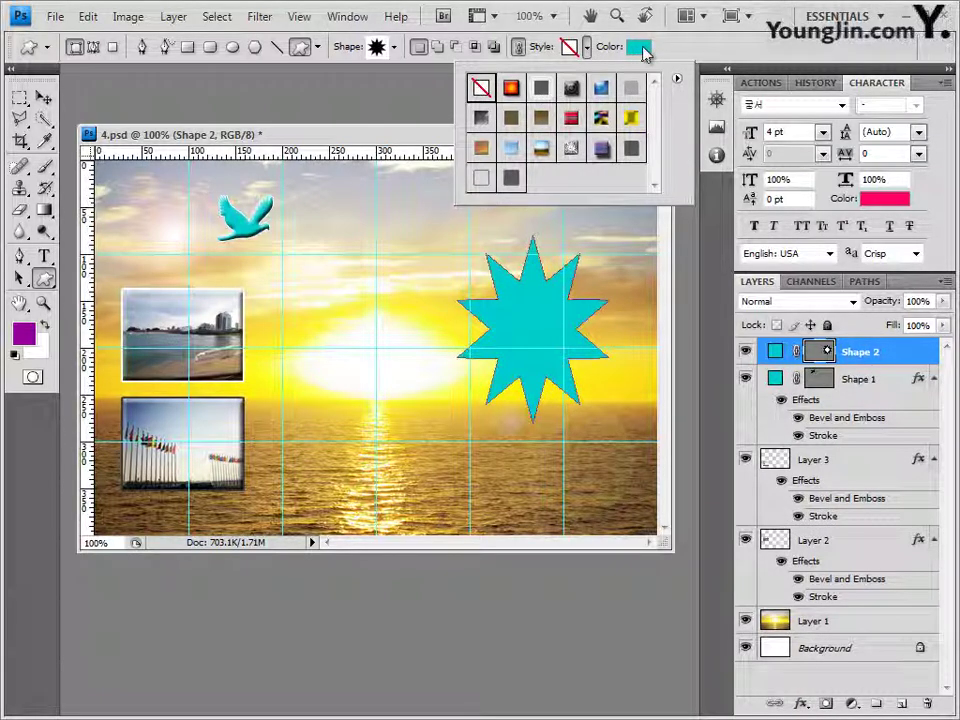
{"action": "left_click", "coordinate": [641, 50]}
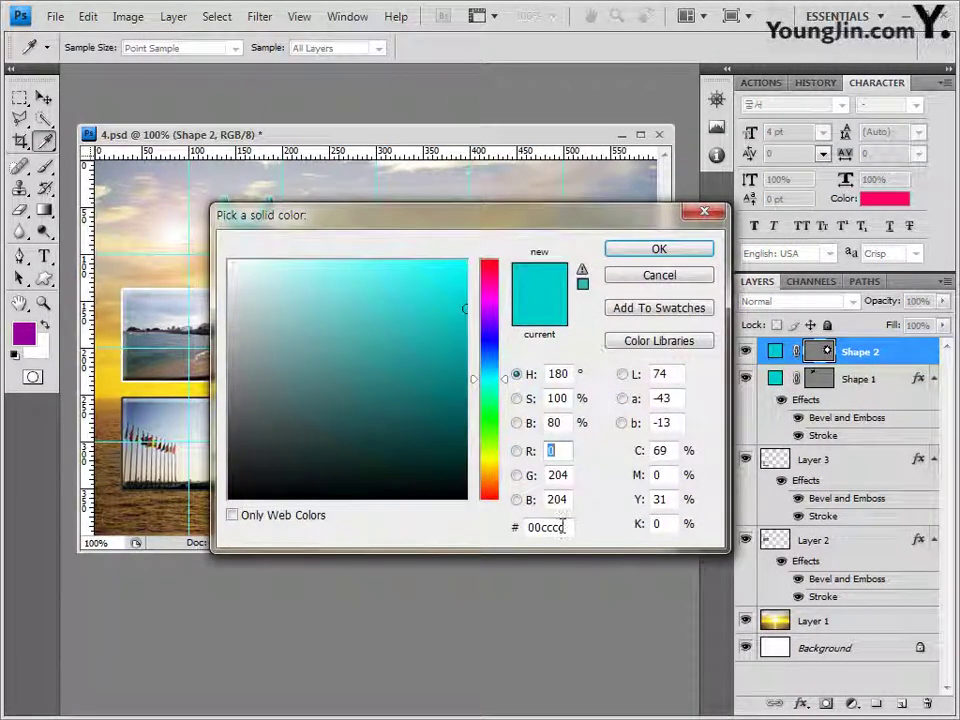
{"action": "key", "text": "ctrl+a"}
{"action": "type", "text": "ffff"}
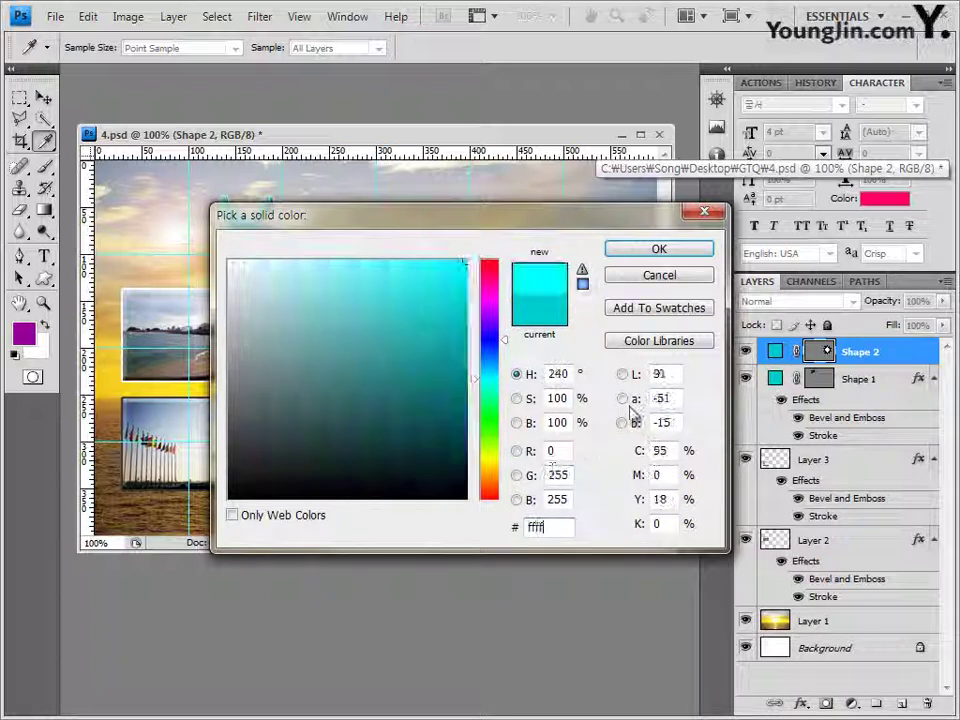
{"action": "type", "text": "ff"}
{"action": "left_click", "coordinate": [669, 254]}
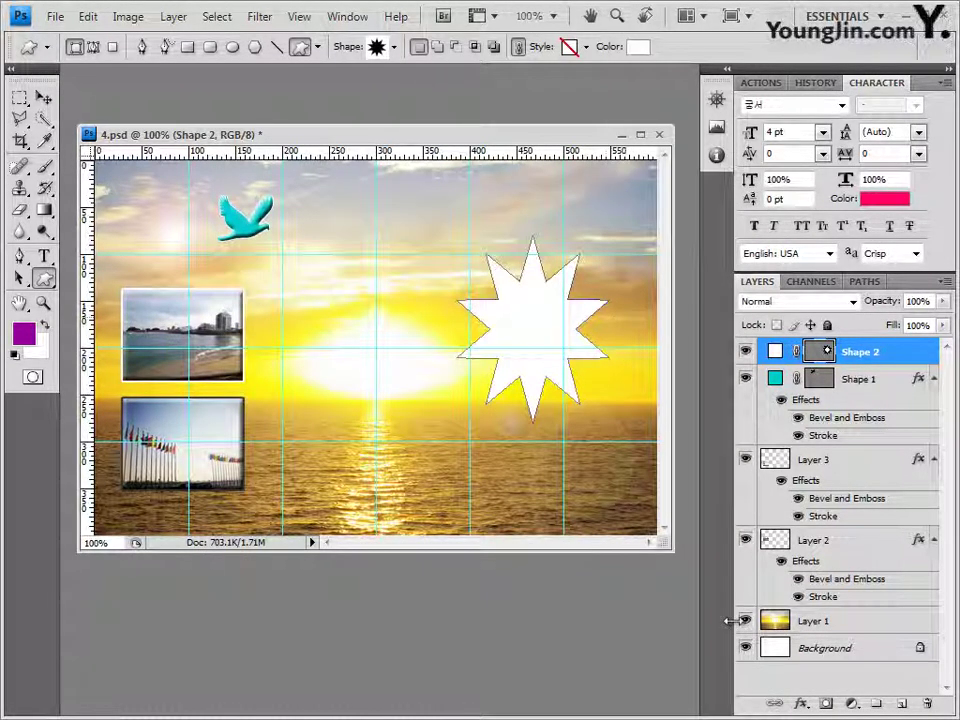
- Add a 2 px outside Stroke in white, FFFFFF, and a default Inner Bevel Bevel and Emboss to the star shape
{"action": "left_click", "coordinate": [800, 703]}
{"action": "left_click", "coordinate": [818, 689]}
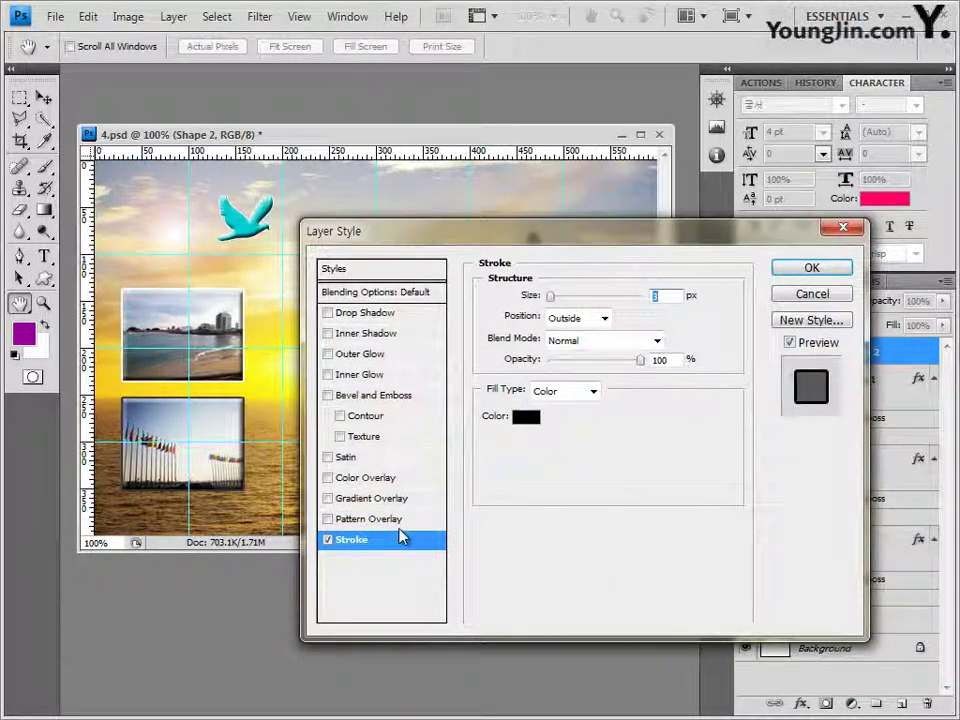
{"action": "type", "text": "2"}
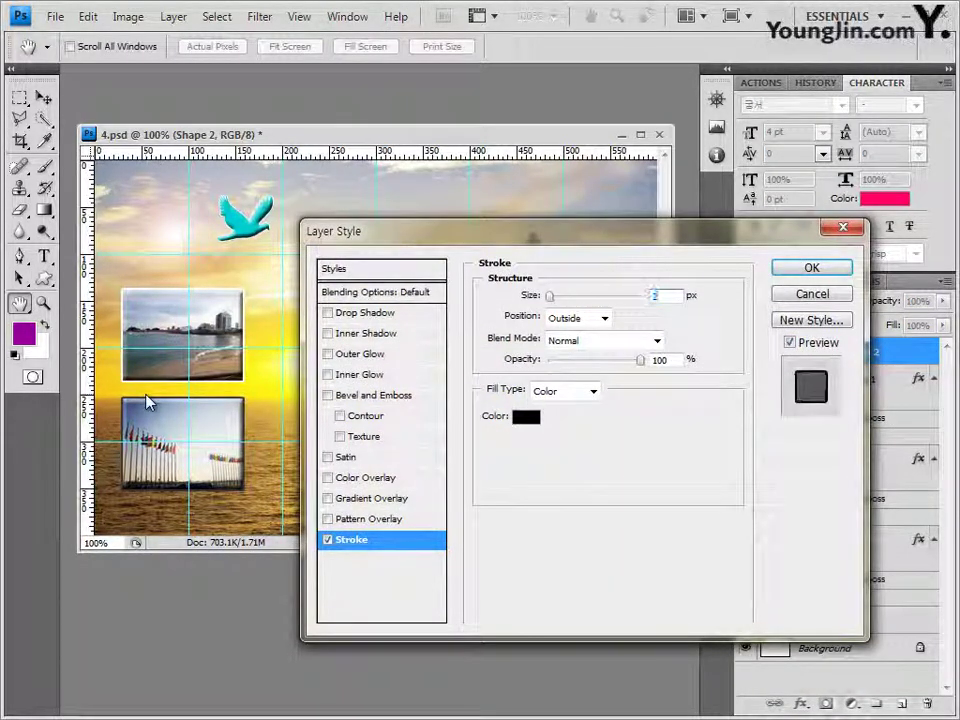
{"action": "left_click", "coordinate": [527, 417]}
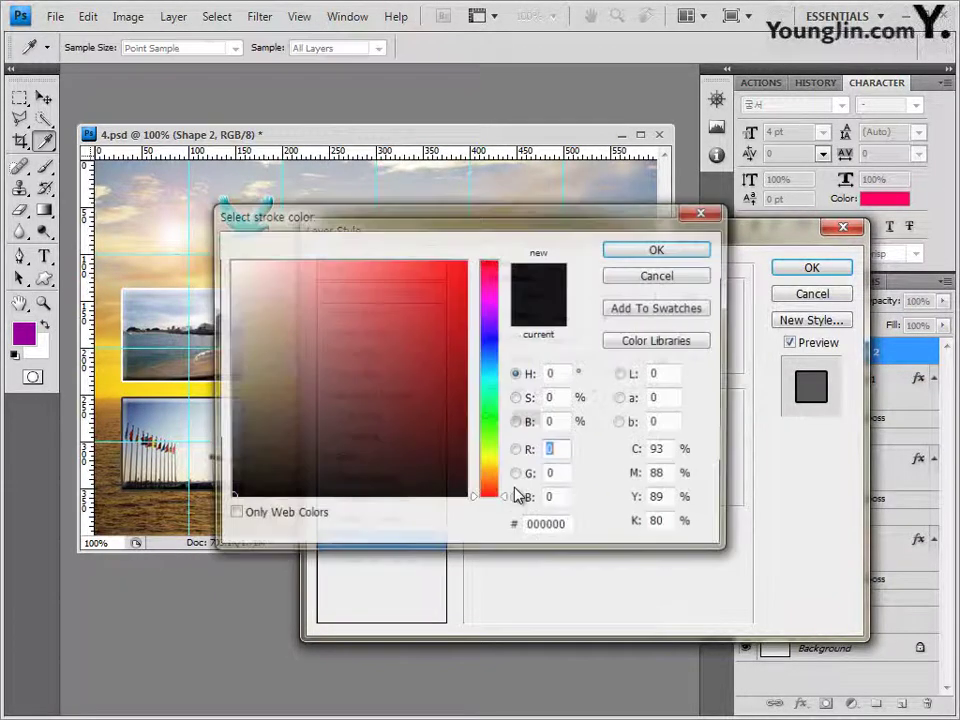
{"action": "left_click", "coordinate": [552, 527]}
{"action": "type", "text": "ffffff"}
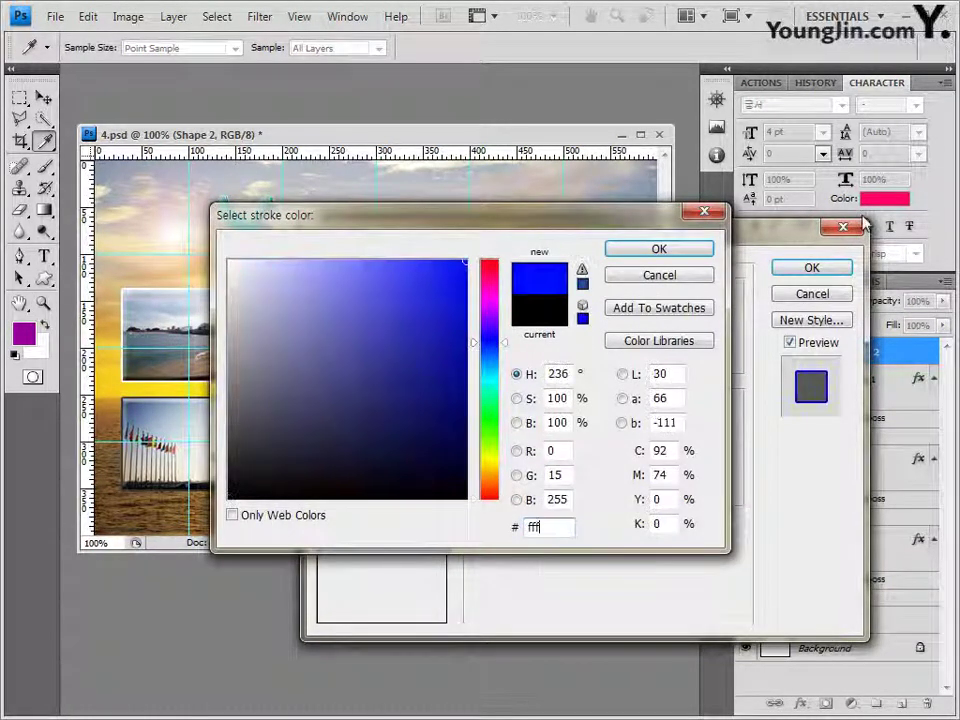
{"action": "left_click", "coordinate": [692, 252]}
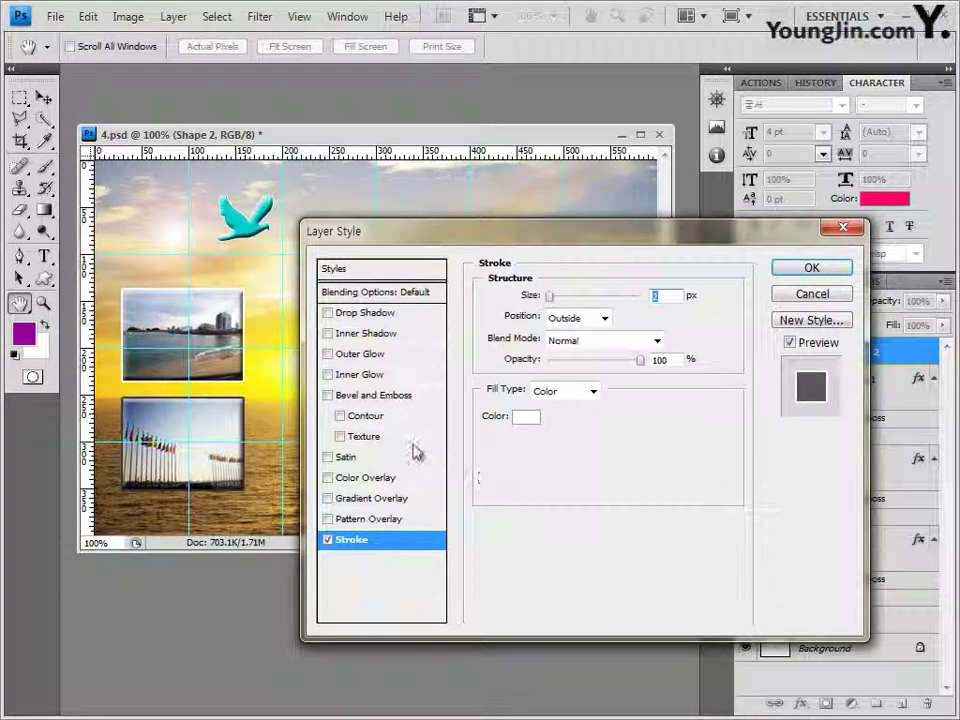
{"action": "left_click", "coordinate": [375, 396]}
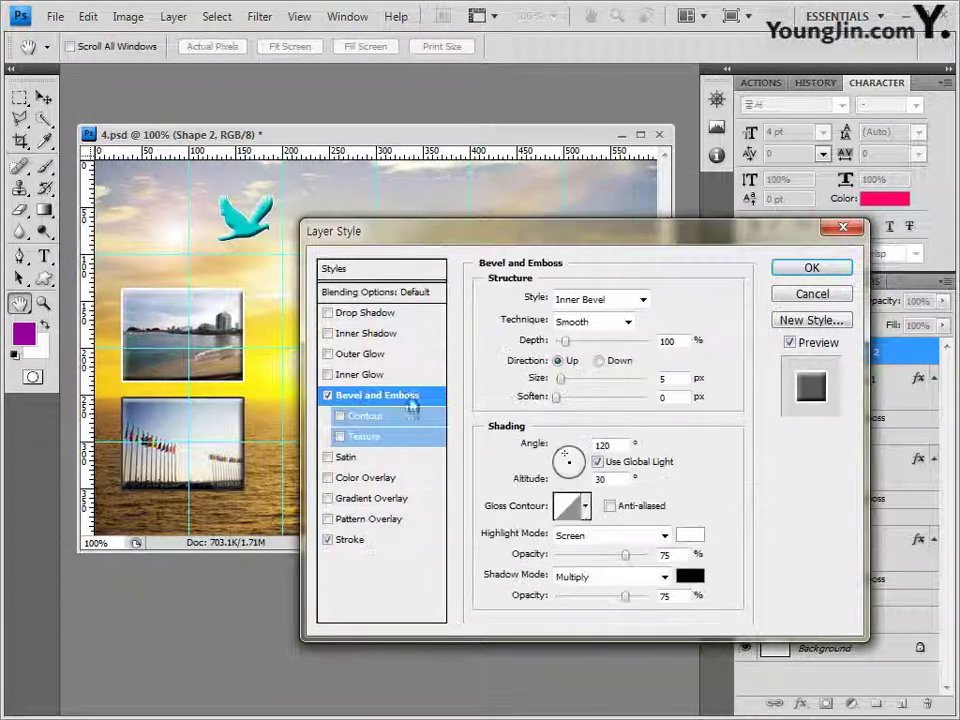
{"action": "left_click", "coordinate": [818, 270]}
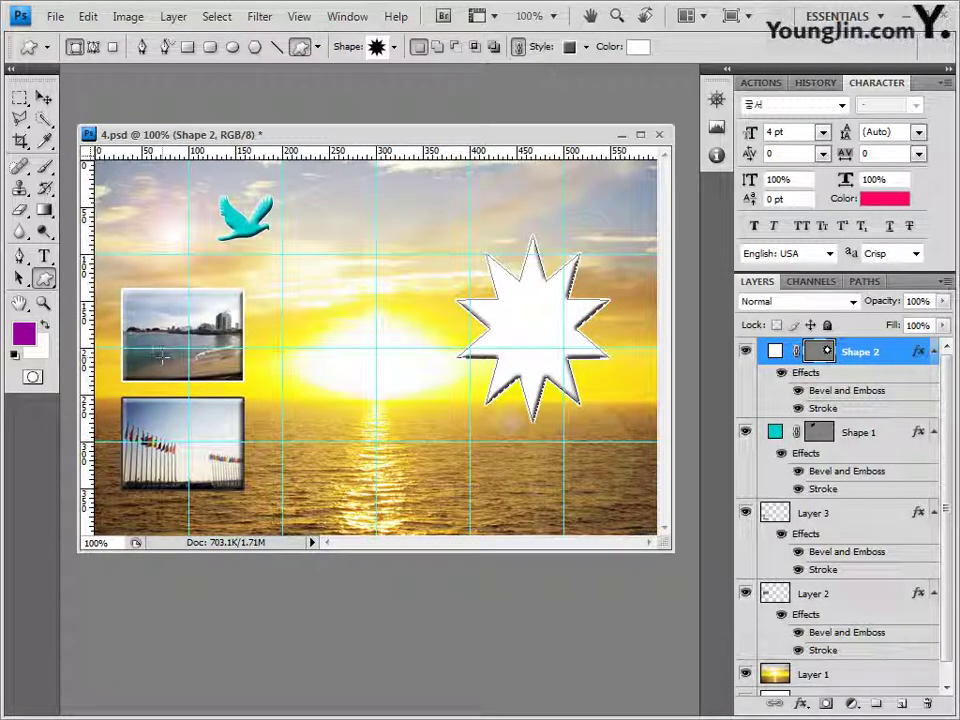
- Open 2급-12.JPG from the 기출문제04 folder and copy the whole mailbox photo into 4.psd above the star shape
{"action": "key", "text": "alt+Tab"}
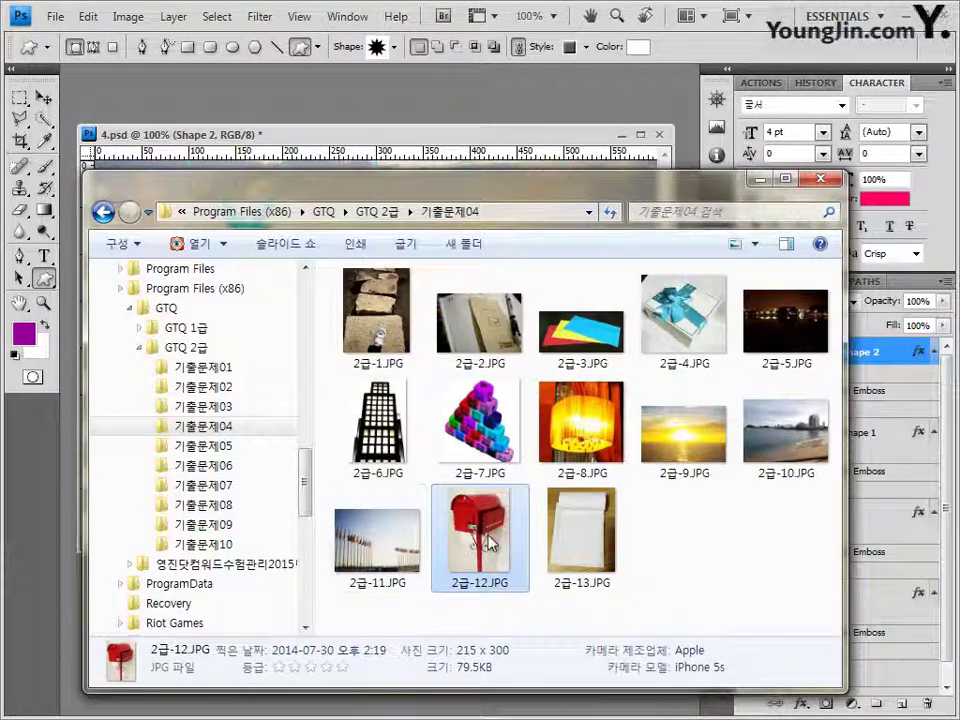
{"action": "left_click_drag", "start_coordinate": [478, 525], "coordinate": [198, 157]}
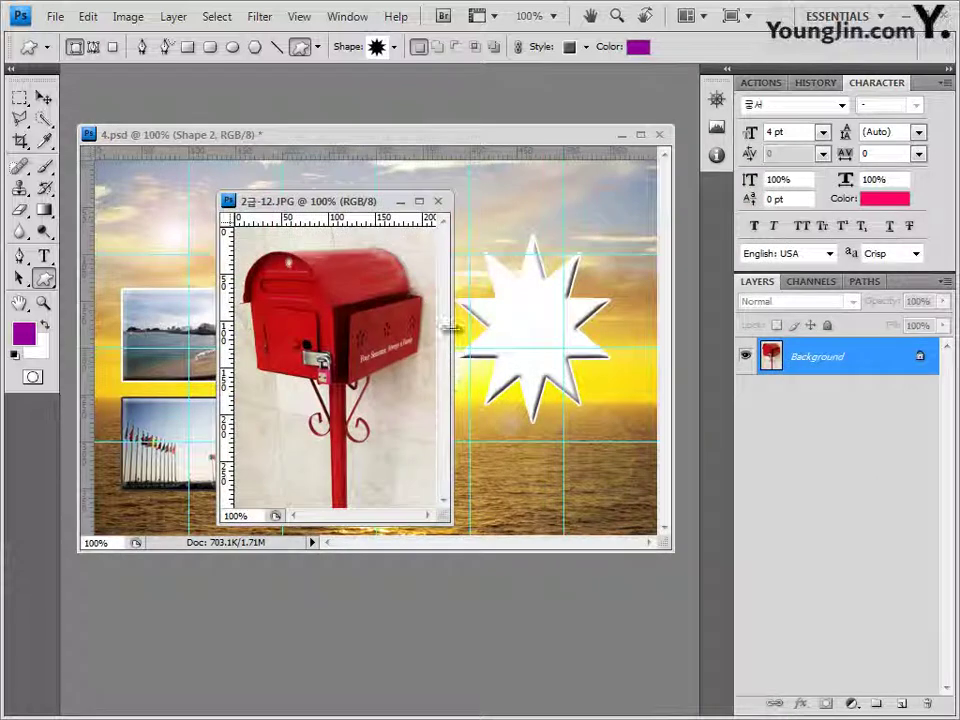
{"action": "key", "text": "ctrl+a"}
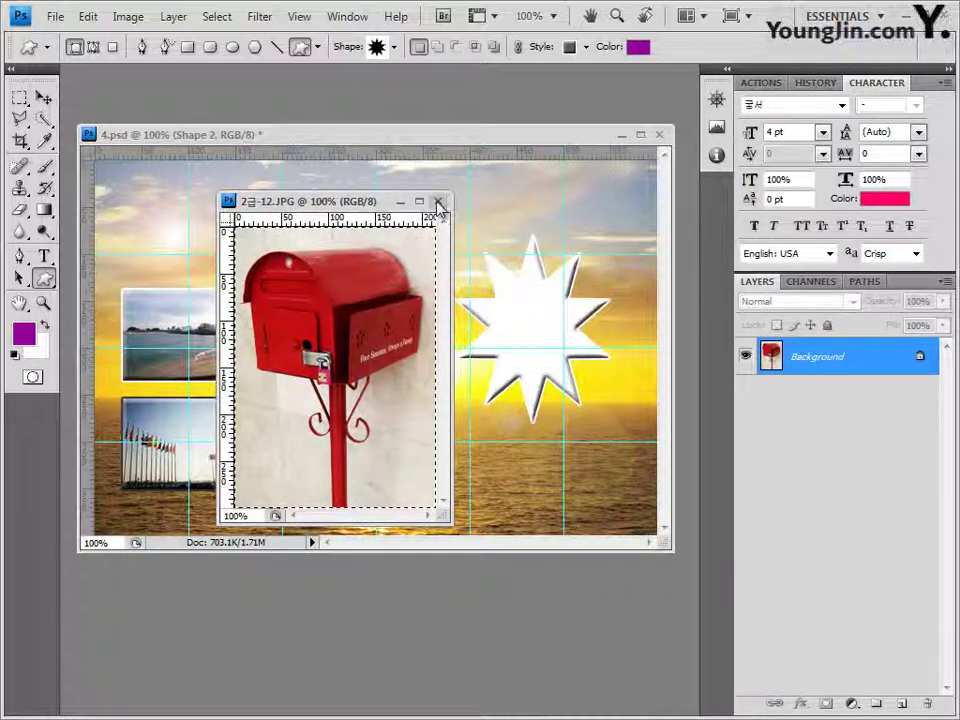
{"action": "left_click", "coordinate": [408, 135]}
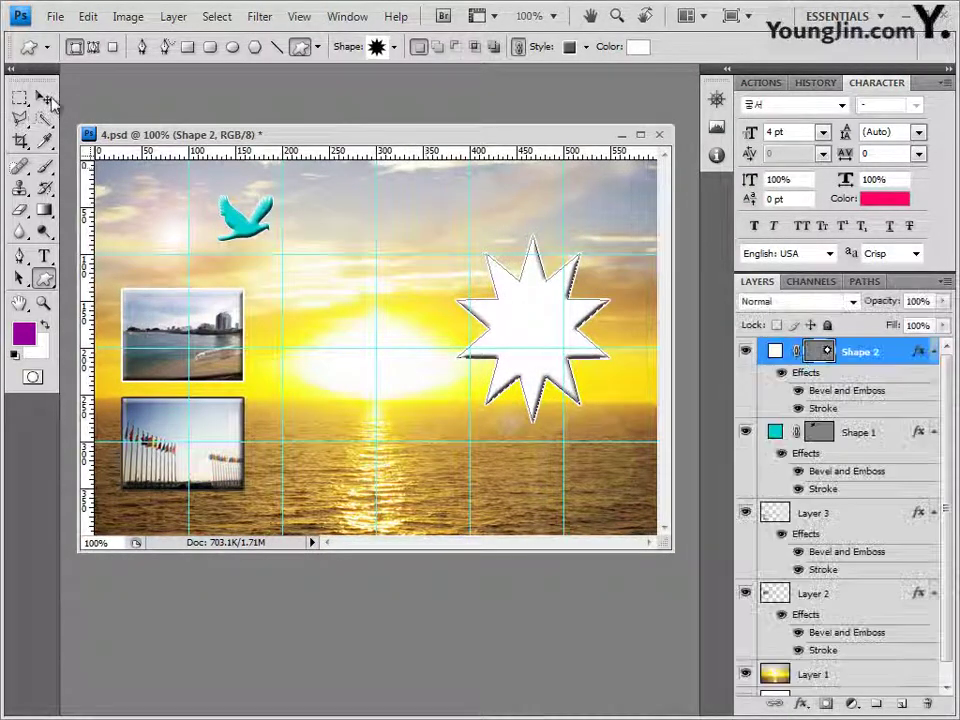
{"action": "key", "text": "ctrl+v"}
- Move the mailbox photo over the star and scale it proportionally to about 56.7%
{"action": "left_click", "coordinate": [43, 97]}
{"action": "left_click_drag", "start_coordinate": [424, 322], "coordinate": [532, 340]}
{"action": "key", "text": "ctrl+t"}
{"action": "left_click_drag", "start_coordinate": [378, 215], "coordinate": [476, 333]}
{"action": "left_click_drag", "start_coordinate": [548, 392], "coordinate": [559, 305]}
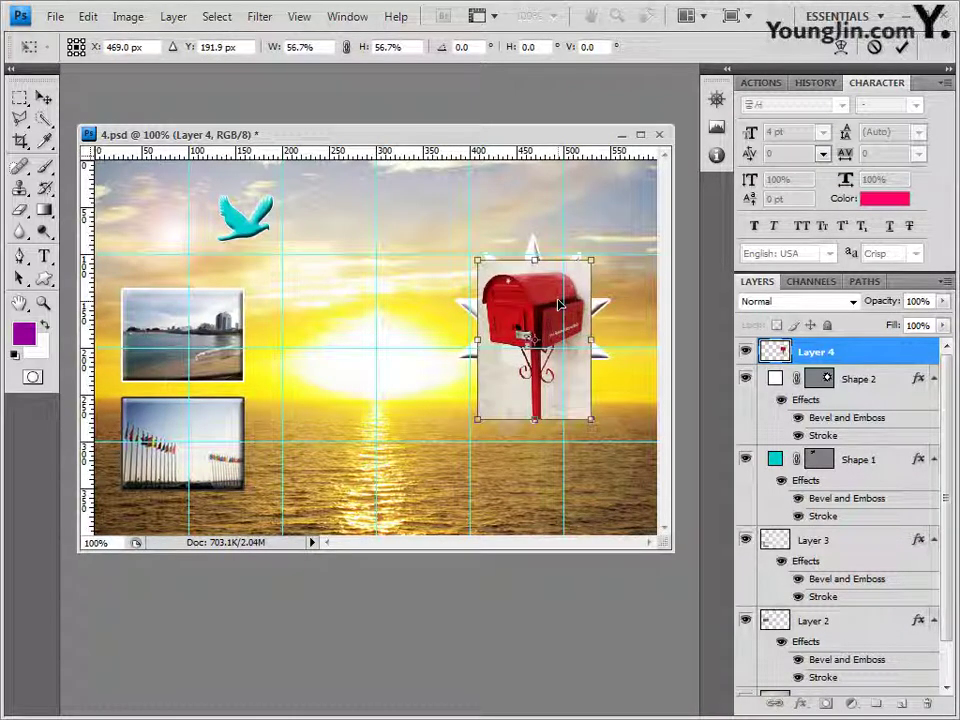
{"action": "key", "text": "Return"}
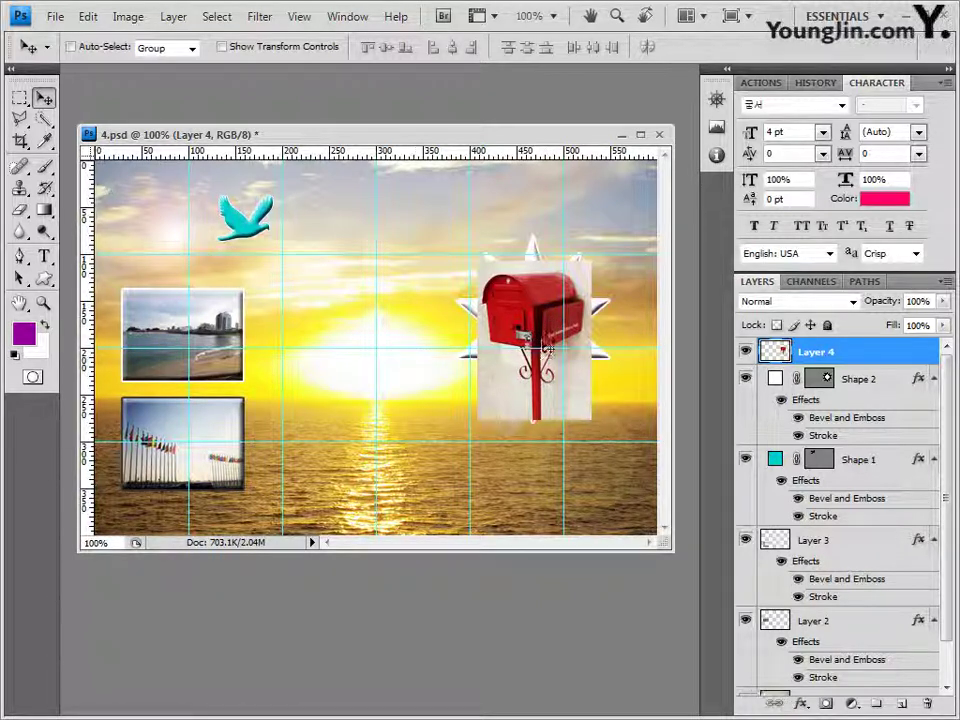
- Apply the Texturizer filter to the mailbox photo with Canvas texture, 100% scaling, relief 4 and Top light, and clip the layer to the star
{"action": "left_click", "coordinate": [268, 22]}
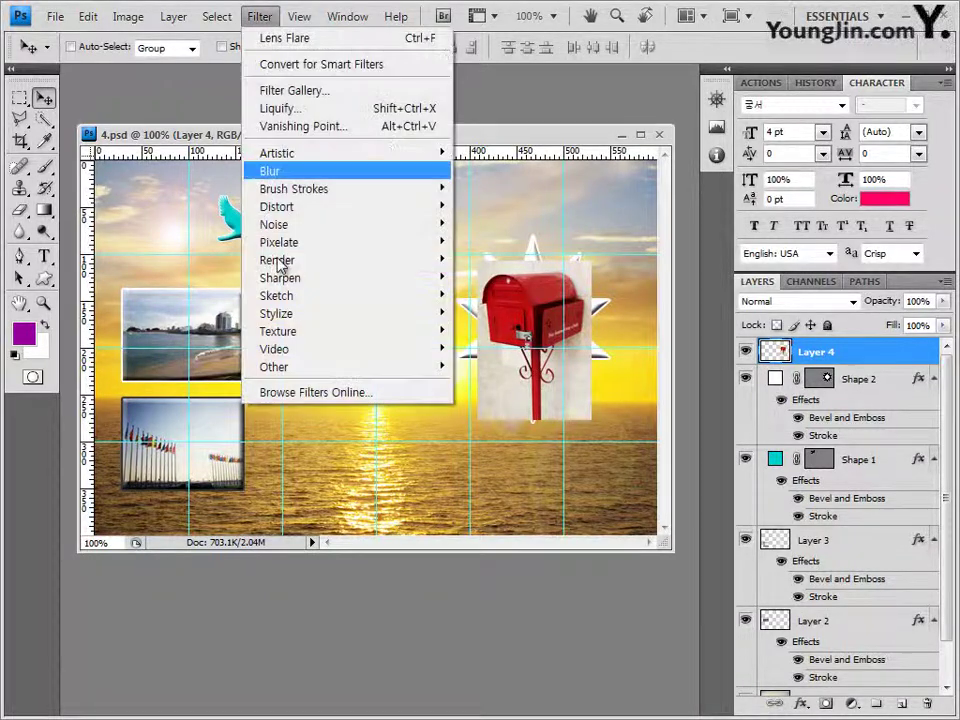
{"action": "mouse_move", "coordinate": [284, 329]}
{"action": "left_click", "coordinate": [515, 422]}
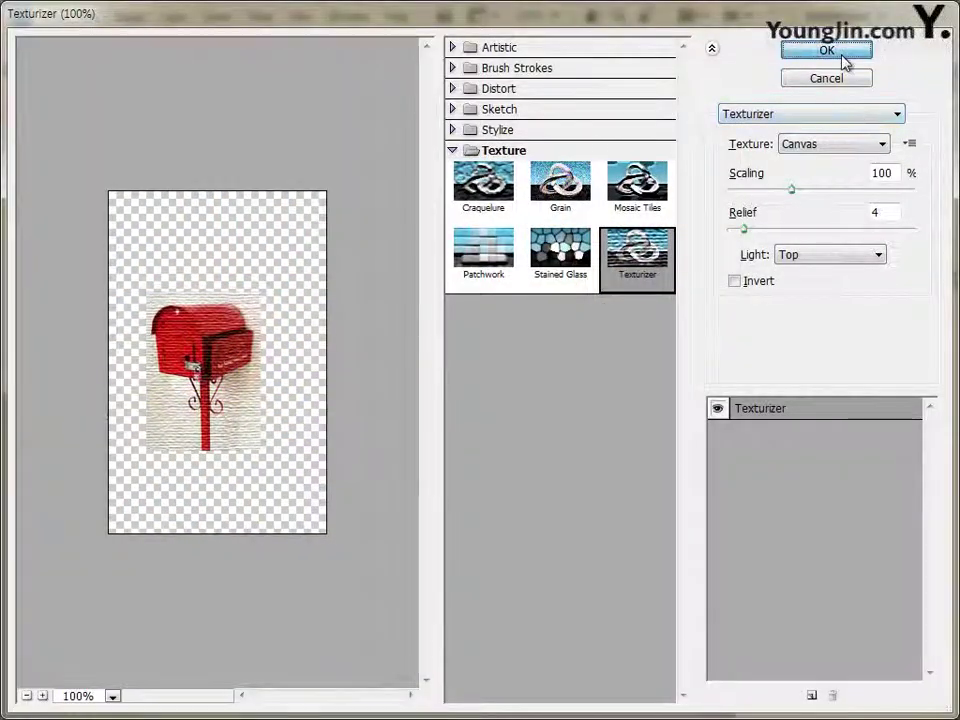
{"action": "left_click", "coordinate": [843, 57]}
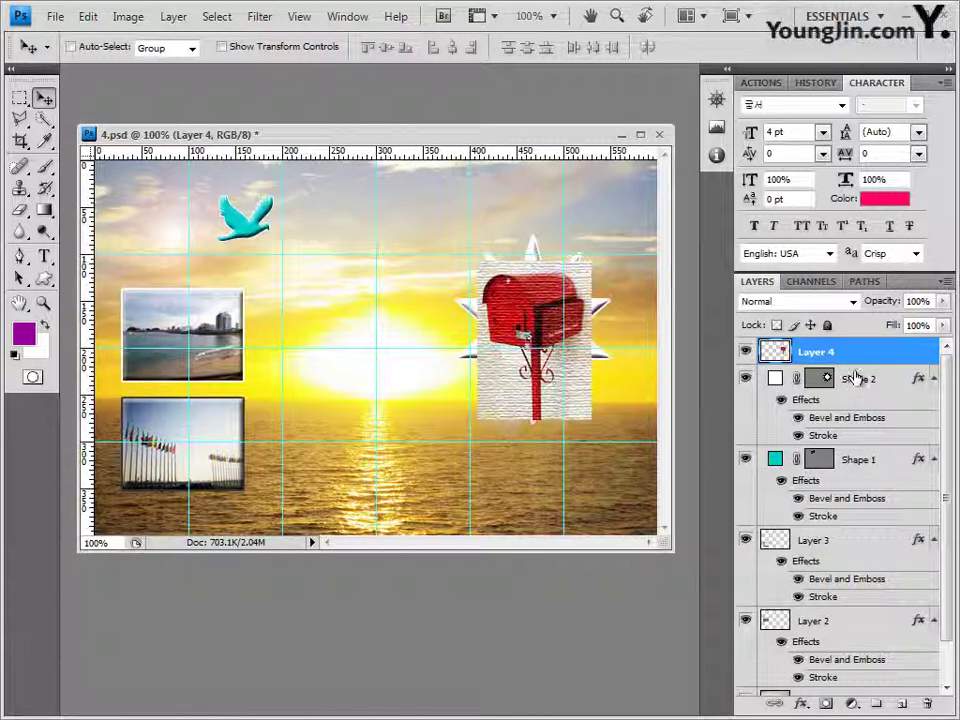
{"action": "key", "text": "alt"}
{"action": "left_click", "coordinate": [855, 366], "text": "alt"}
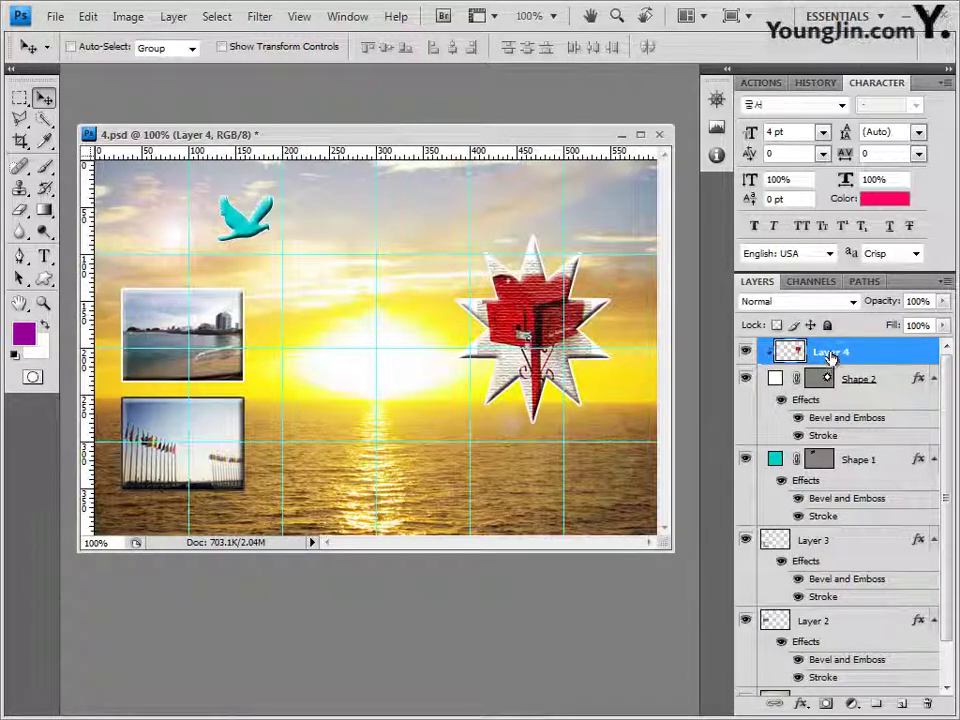
- Rescale the clipped mailbox photo inside the star to 82.8% width and 115.3% height, and reduce its height with a second transform to 91.8%
{"action": "left_click_drag", "start_coordinate": [500, 325], "coordinate": [491, 323]}
{"action": "key", "text": "ctrl+t"}
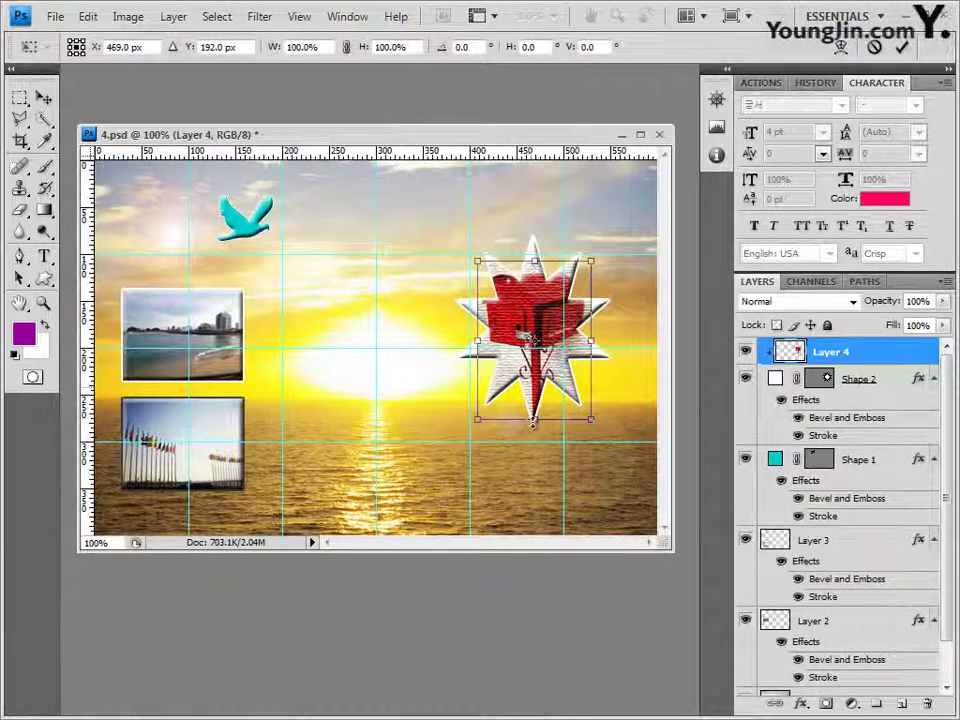
{"action": "left_click_drag", "start_coordinate": [534, 418], "coordinate": [535, 451]}
{"action": "left_click_drag", "start_coordinate": [592, 342], "coordinate": [613, 344]}
{"action": "mouse_move", "coordinate": [468, 354]}
{"action": "left_mouse_down"}
{"action": "mouse_move", "coordinate": [457, 354]}
{"action": "mouse_move", "coordinate": [471, 357]}
{"action": "left_mouse_up"}
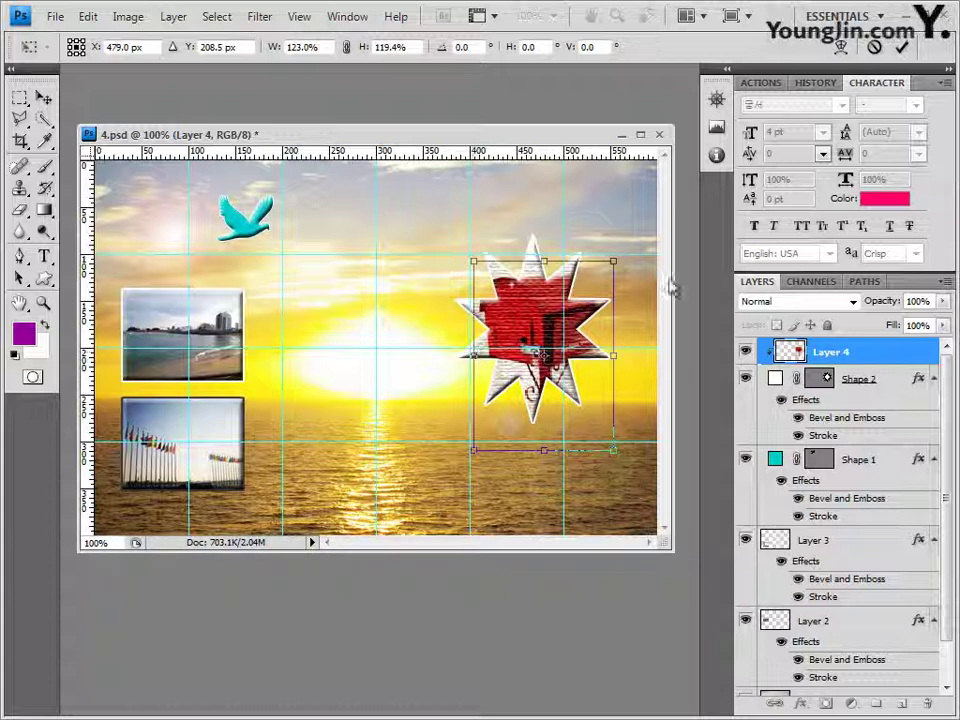
{"action": "left_click_drag", "start_coordinate": [613, 355], "coordinate": [590, 355]}
{"action": "left_click_drag", "start_coordinate": [472, 355], "coordinate": [487, 357]}
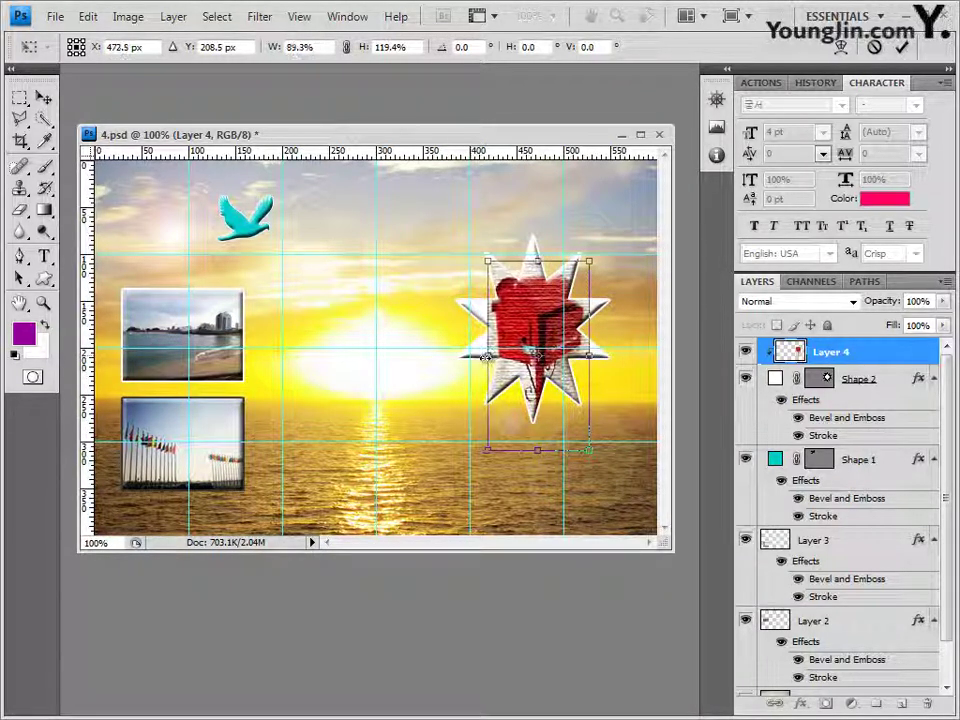
{"action": "left_click_drag", "start_coordinate": [559, 313], "coordinate": [560, 313]}
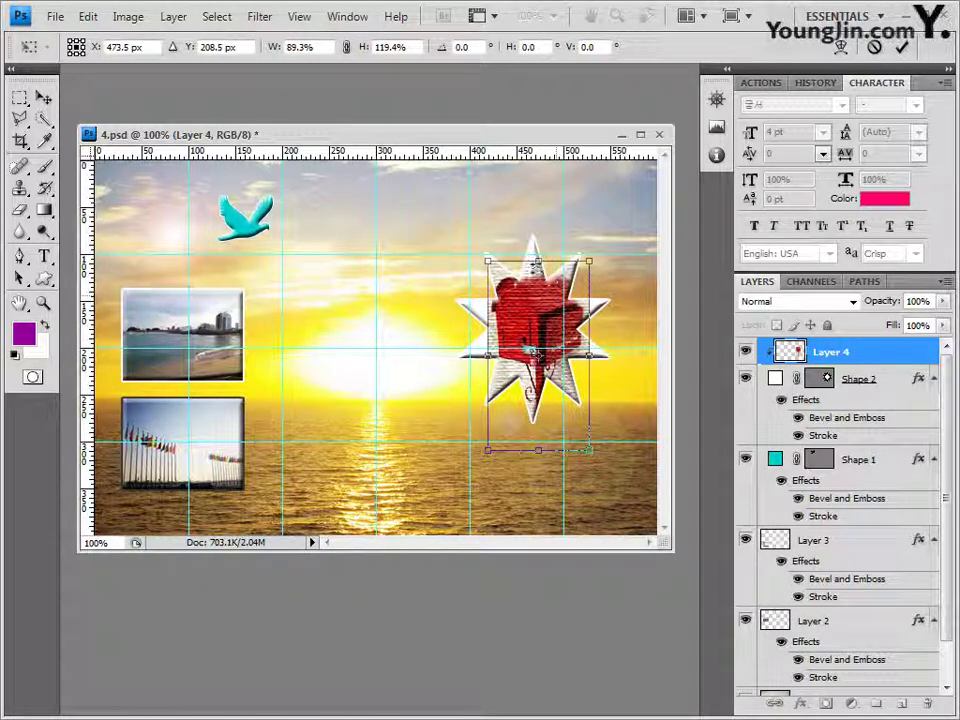
{"action": "left_click_drag", "start_coordinate": [537, 263], "coordinate": [538, 267]}
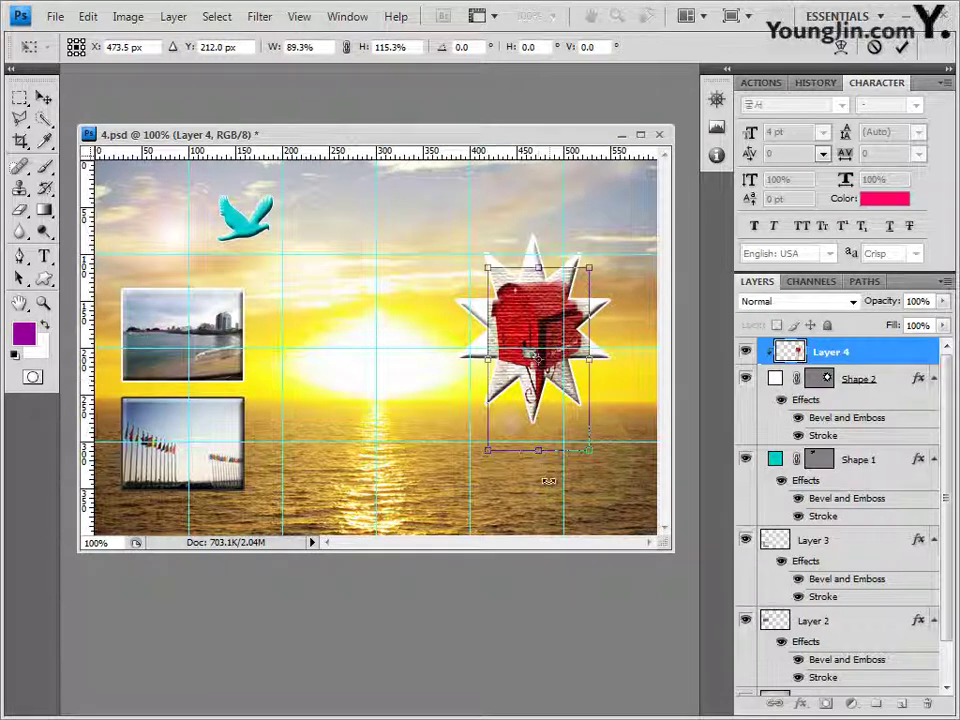
{"action": "left_click_drag", "start_coordinate": [590, 449], "coordinate": [581, 449]}
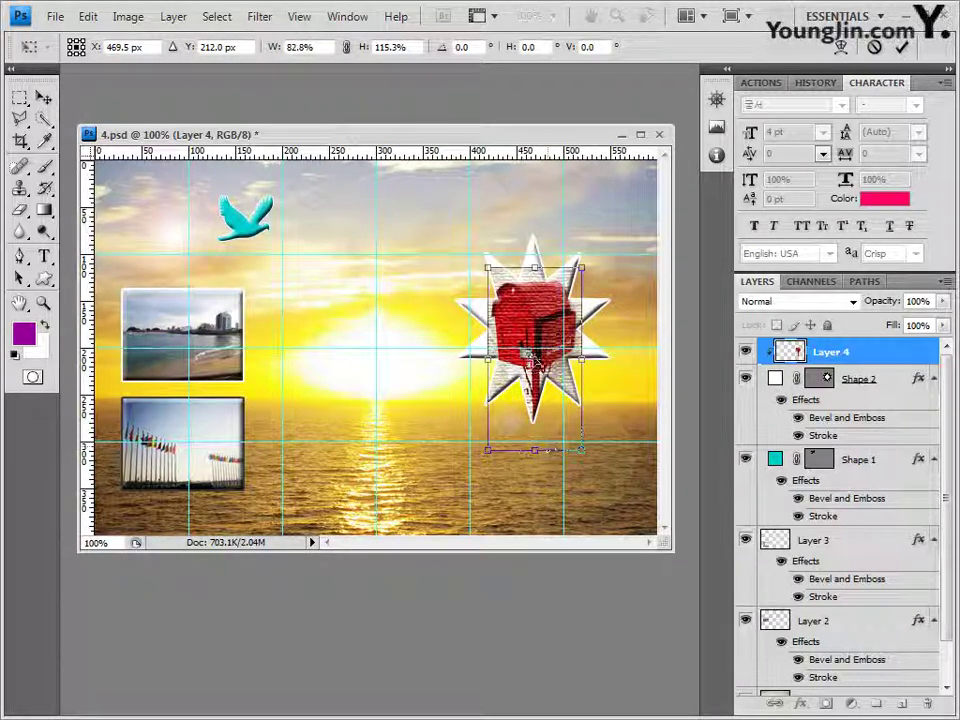
{"action": "key", "text": "Return"}
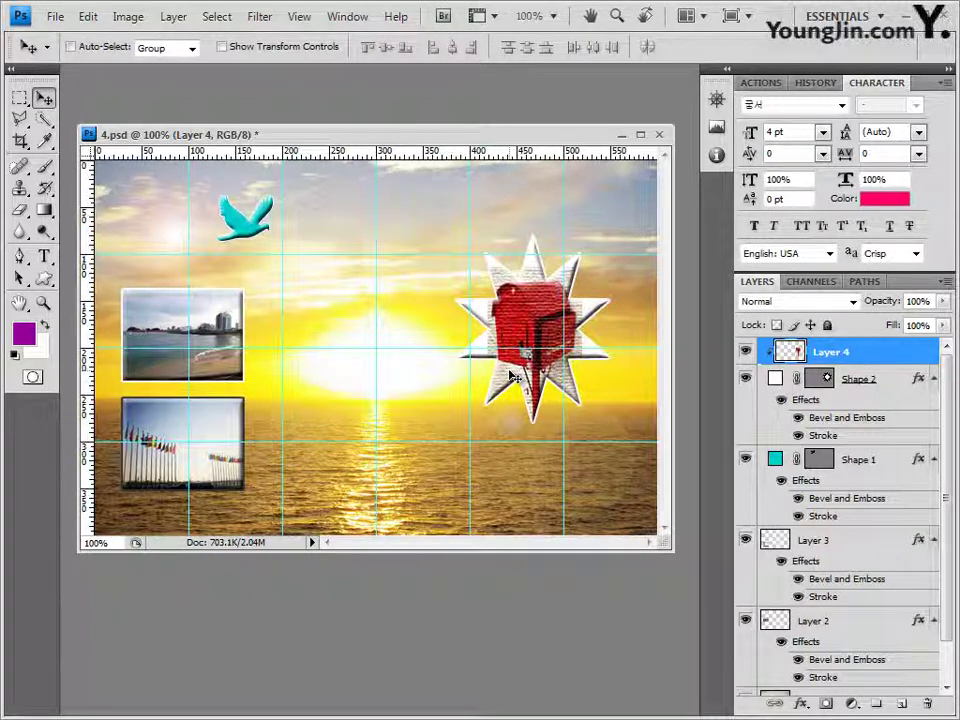
{"action": "key", "text": "ctrl+t"}
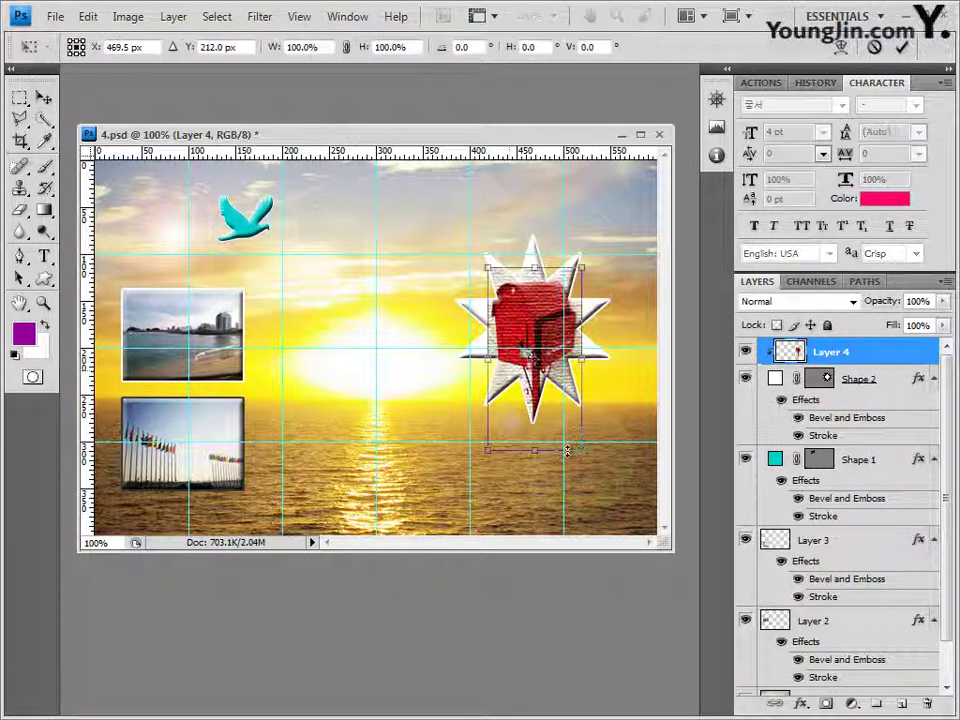
{"action": "left_click_drag", "start_coordinate": [535, 450], "coordinate": [531, 437]}
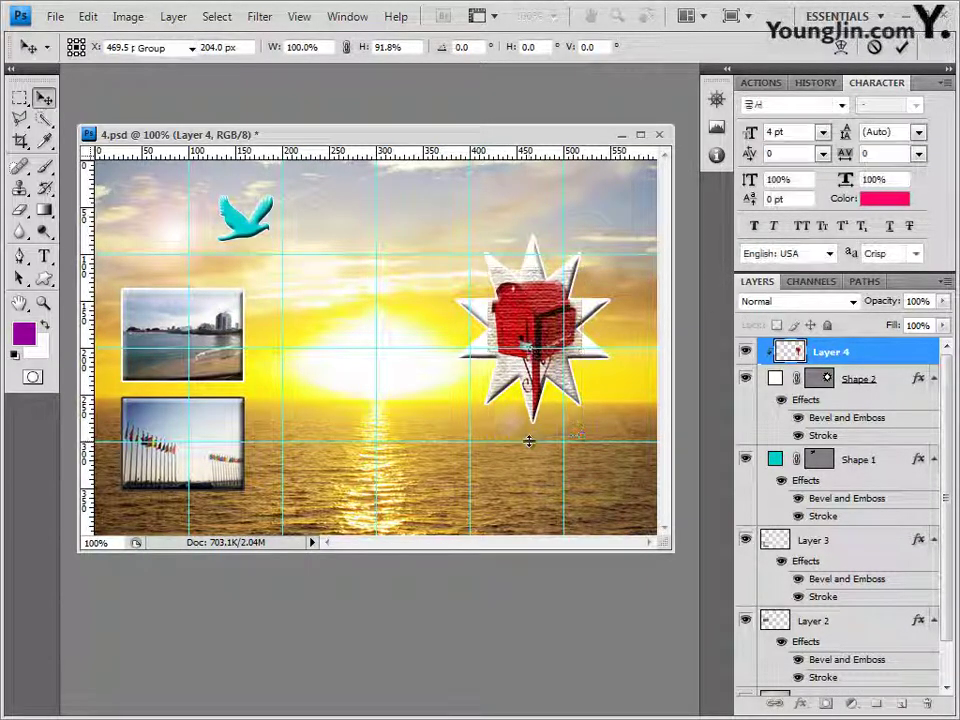
- Replace the custom shapes with the Objects set and draw a small solid envelope below the star, centred at about X 547, Y 291 px
{"action": "key", "text": "Return"}
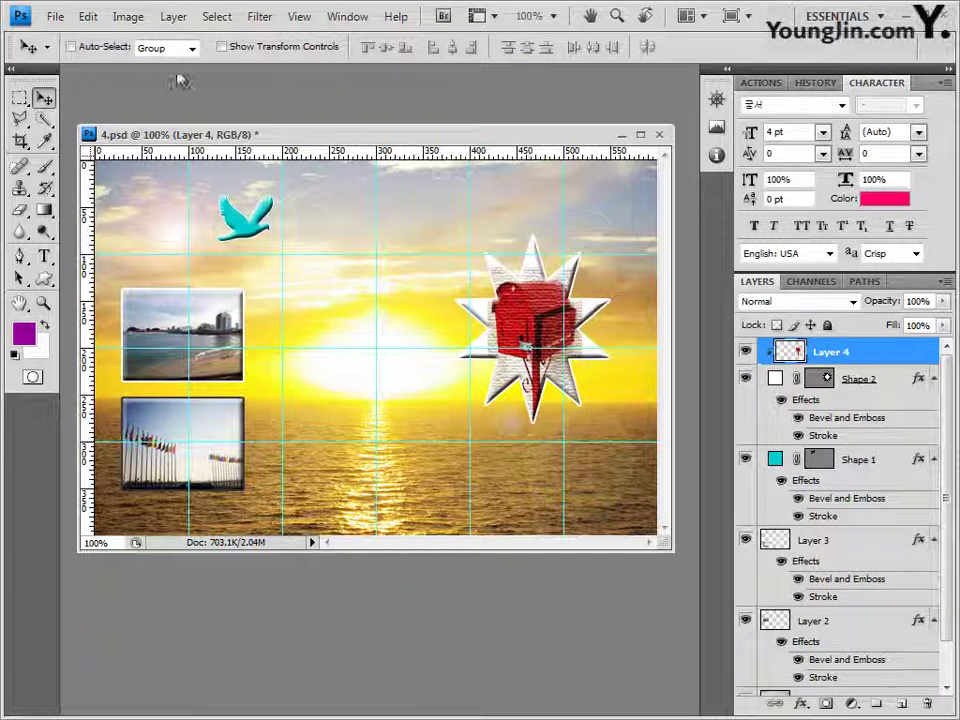
{"action": "left_click", "coordinate": [46, 282]}
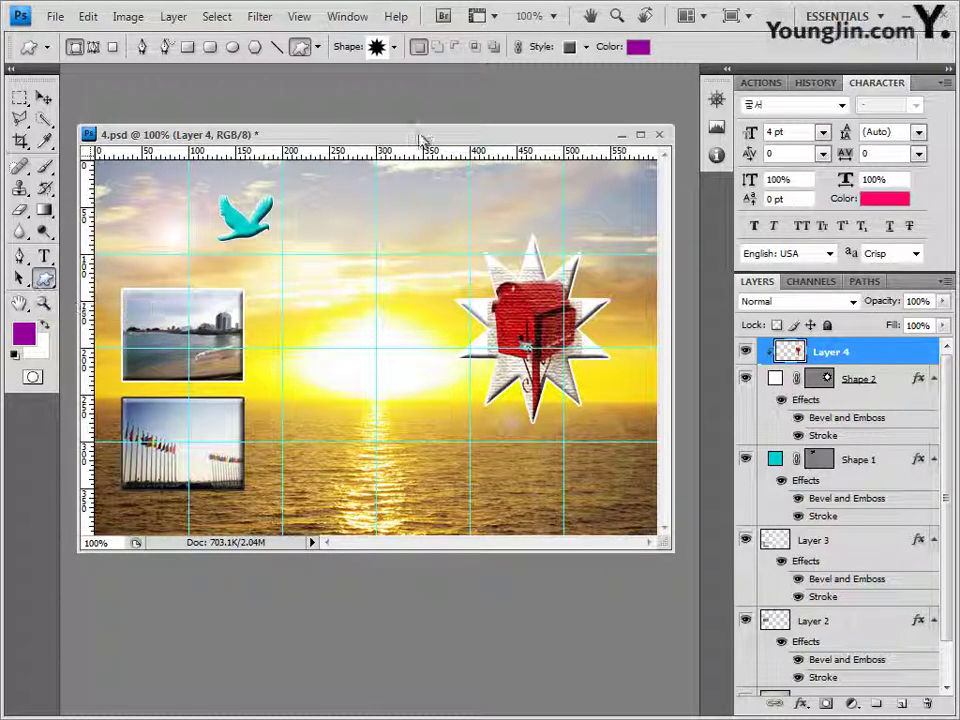
{"action": "left_click", "coordinate": [397, 49]}
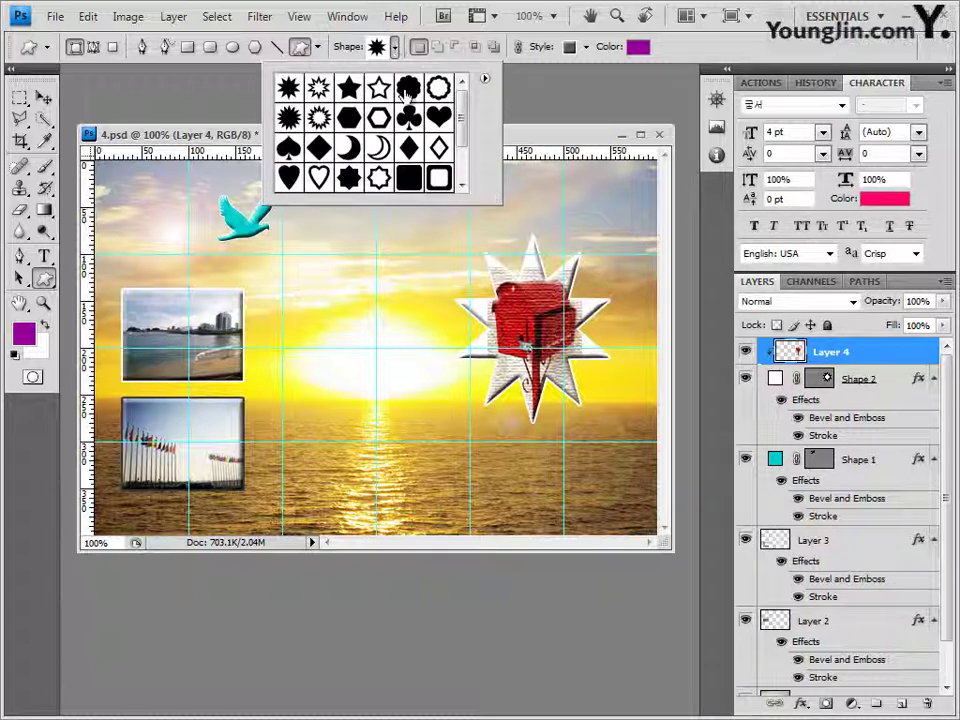
{"action": "left_click", "coordinate": [485, 79]}
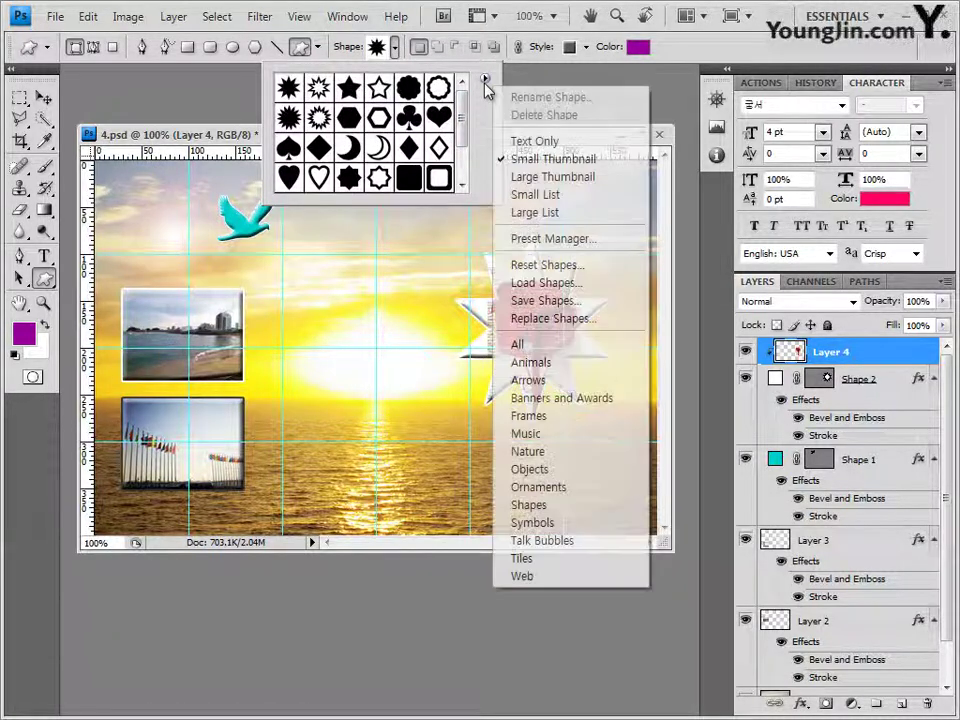
{"action": "left_click", "coordinate": [557, 470]}
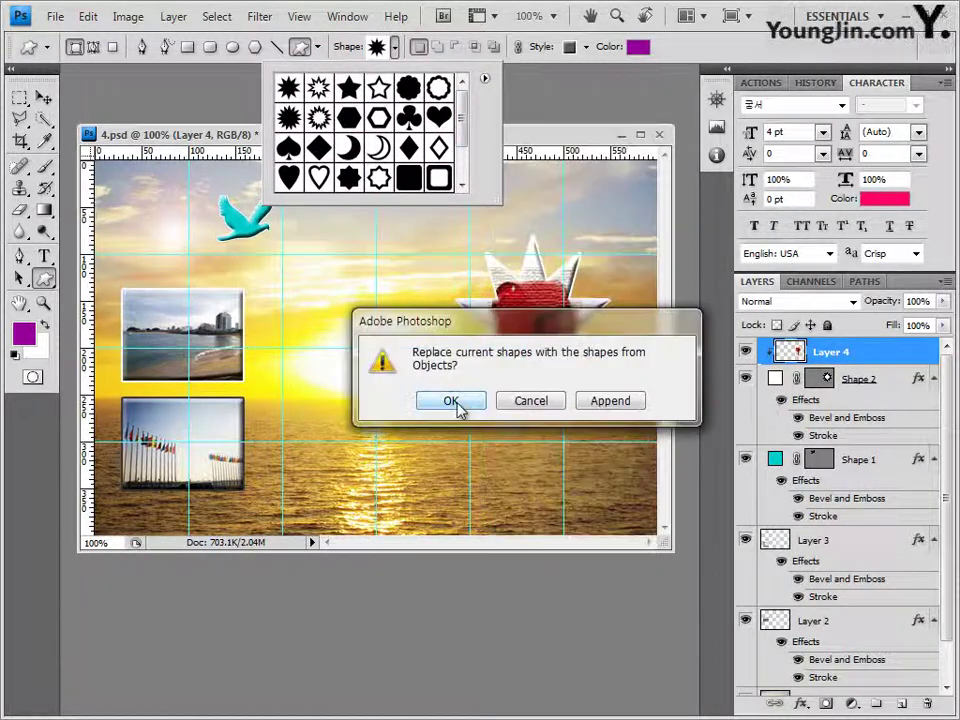
{"action": "left_click", "coordinate": [452, 400]}
{"action": "left_click_drag", "start_coordinate": [466, 126], "coordinate": [465, 144]}
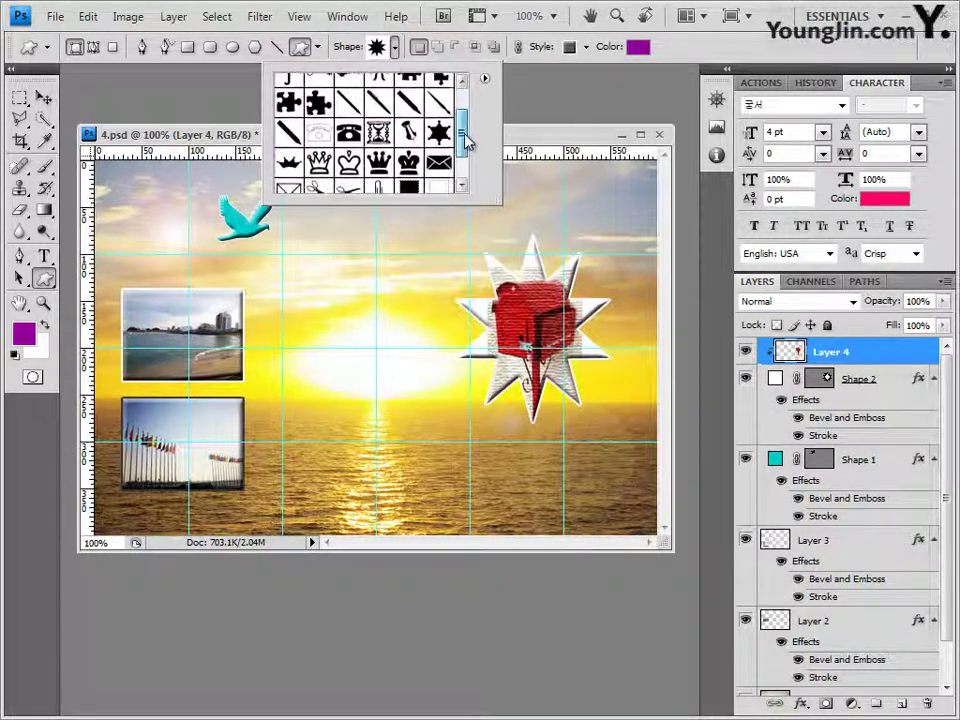
{"action": "left_click", "coordinate": [441, 152]}
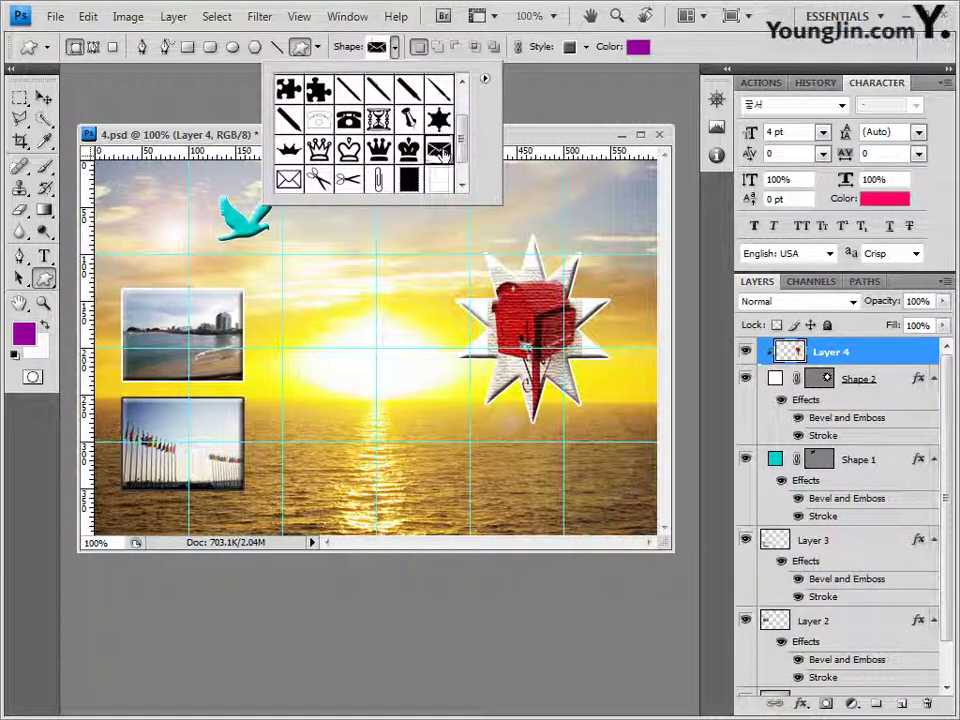
{"action": "left_click", "coordinate": [585, 414]}
{"action": "left_click_drag", "start_coordinate": [586, 417], "coordinate": [630, 451]}
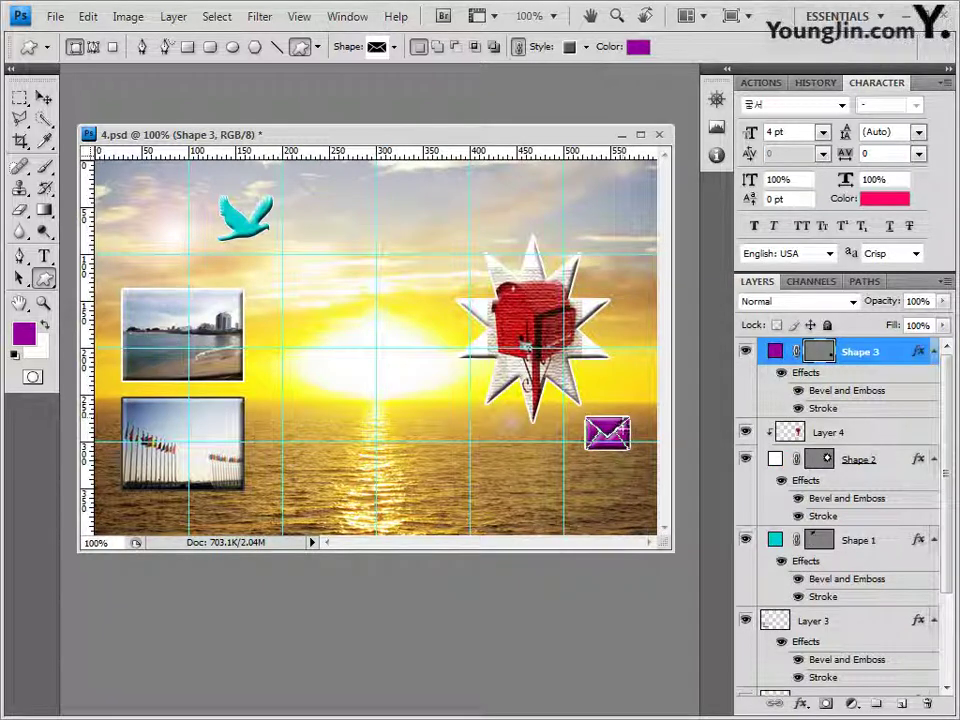
- Rotate the purple envelope counterclockwise so that its right side tilts upward
{"action": "key", "text": "ctrl+t"}
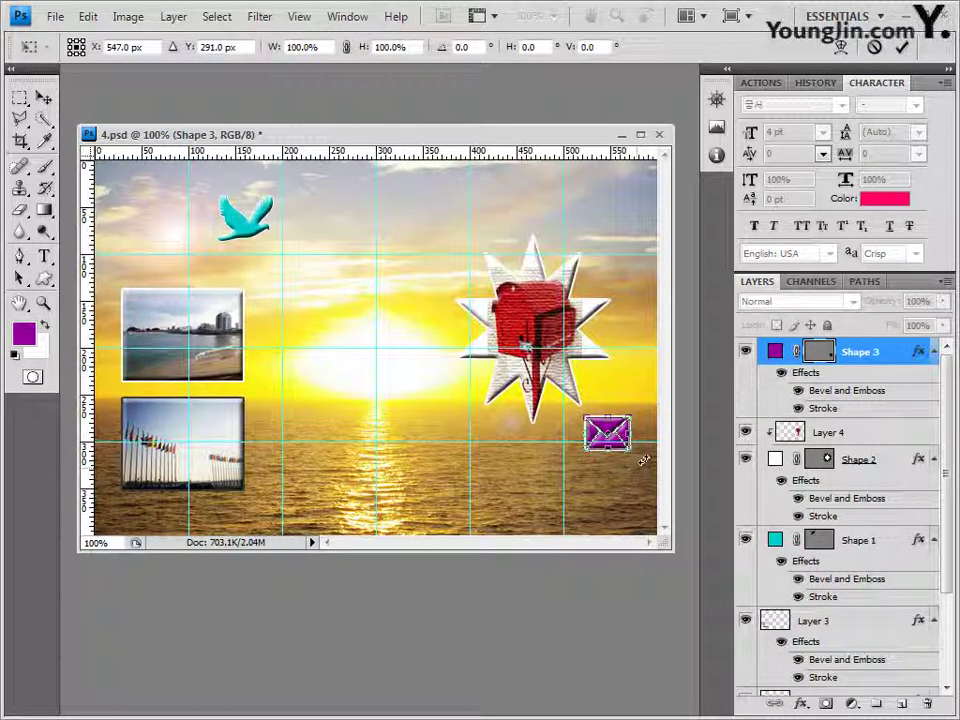
{"action": "left_click_drag", "start_coordinate": [643, 441], "coordinate": [621, 452]}
{"action": "key", "text": "Return"}
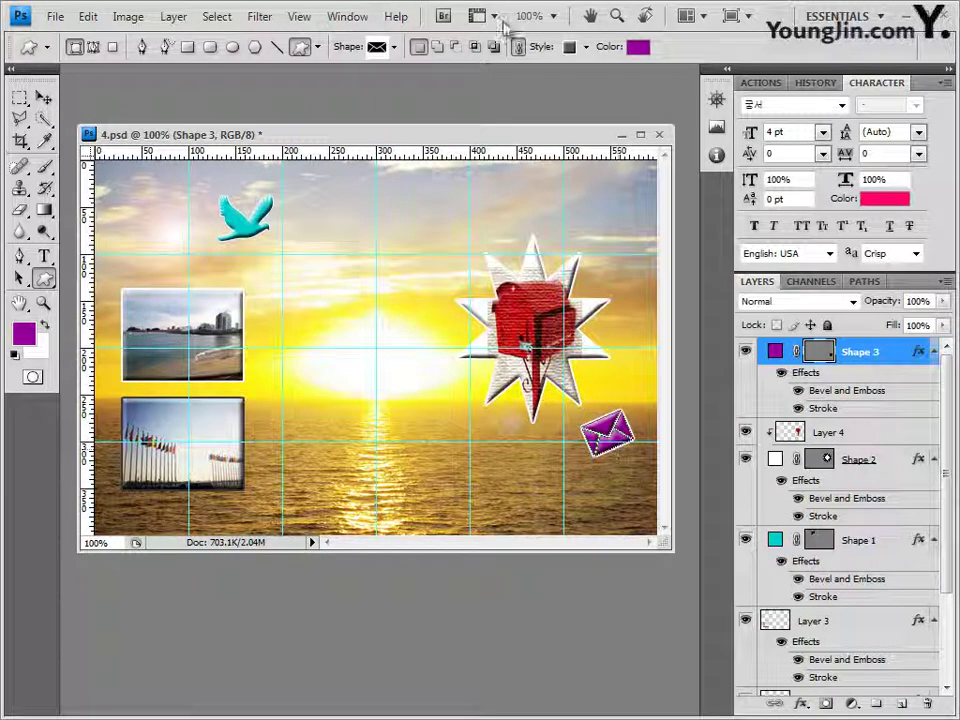
- Remove the preset layer style from the envelope and set its fill color to white, #ffffff
{"action": "left_click", "coordinate": [587, 47]}
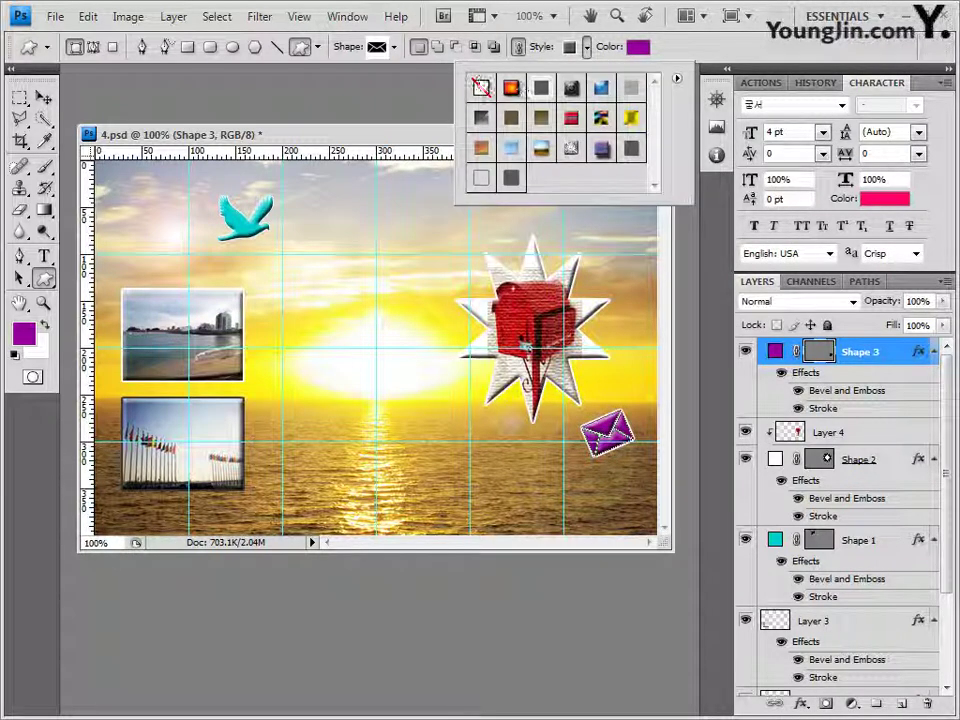
{"action": "left_click", "coordinate": [481, 88]}
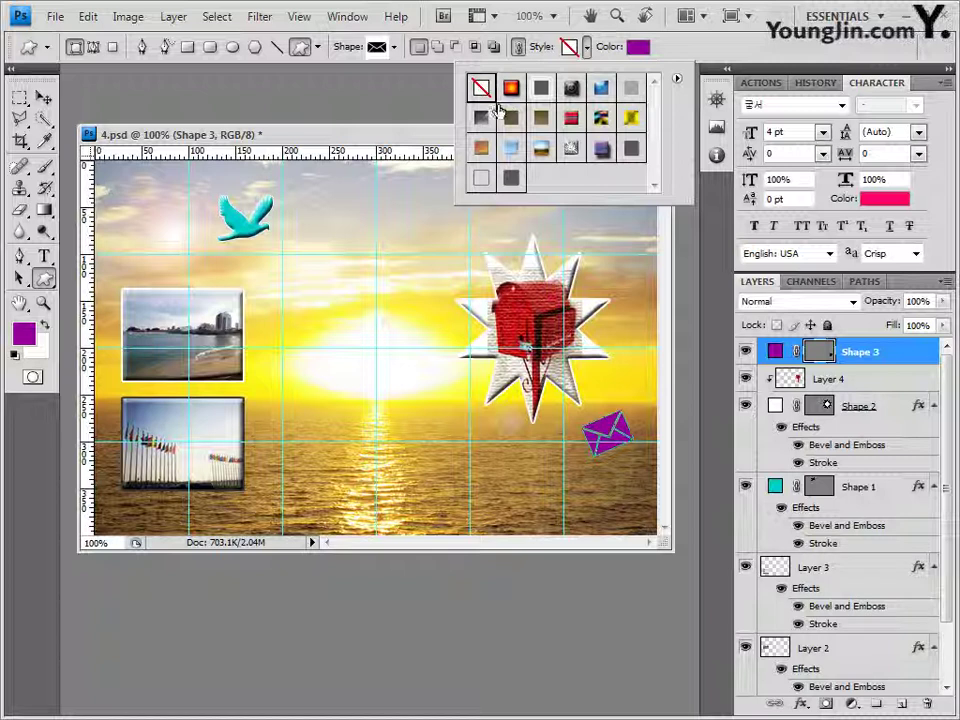
{"action": "left_click", "coordinate": [638, 47]}
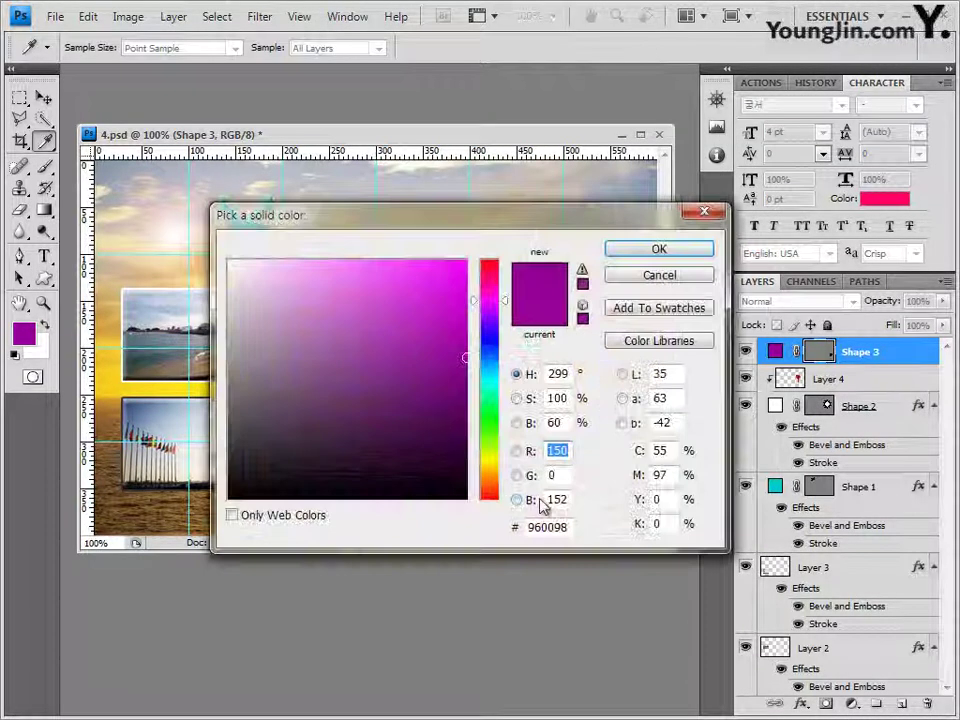
{"action": "left_click", "coordinate": [560, 527]}
{"action": "type", "text": "ffffff"}
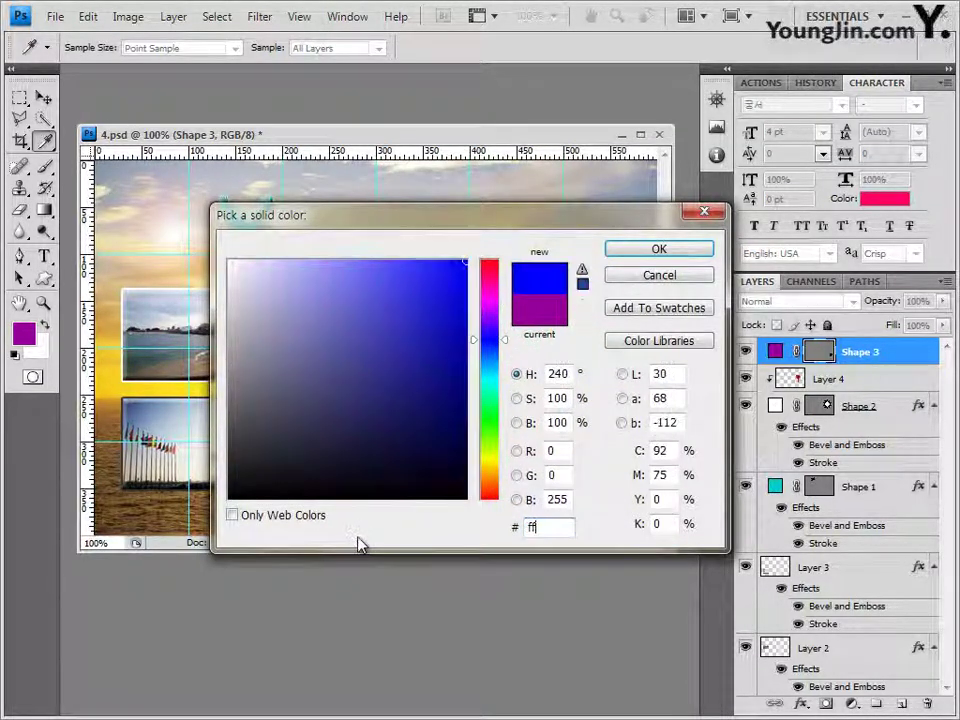
{"action": "left_click", "coordinate": [689, 250]}
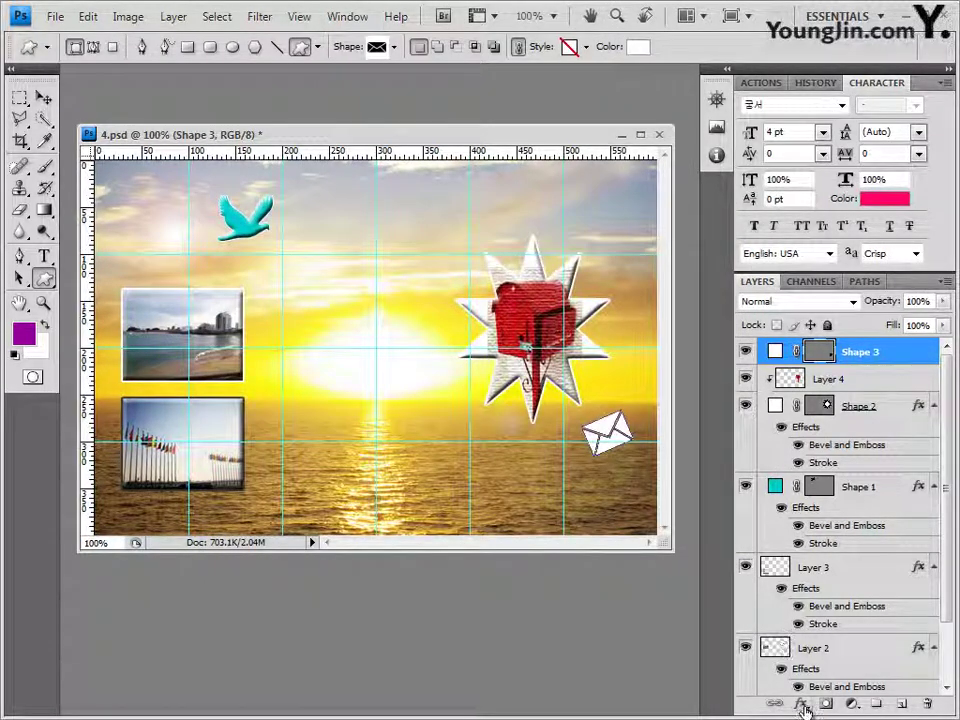
- Add a Drop Shadow to the white envelope with Multiply mode, 75% opacity, 120° angle, 5 px distance and 5 px size
{"action": "left_click", "coordinate": [801, 706]}
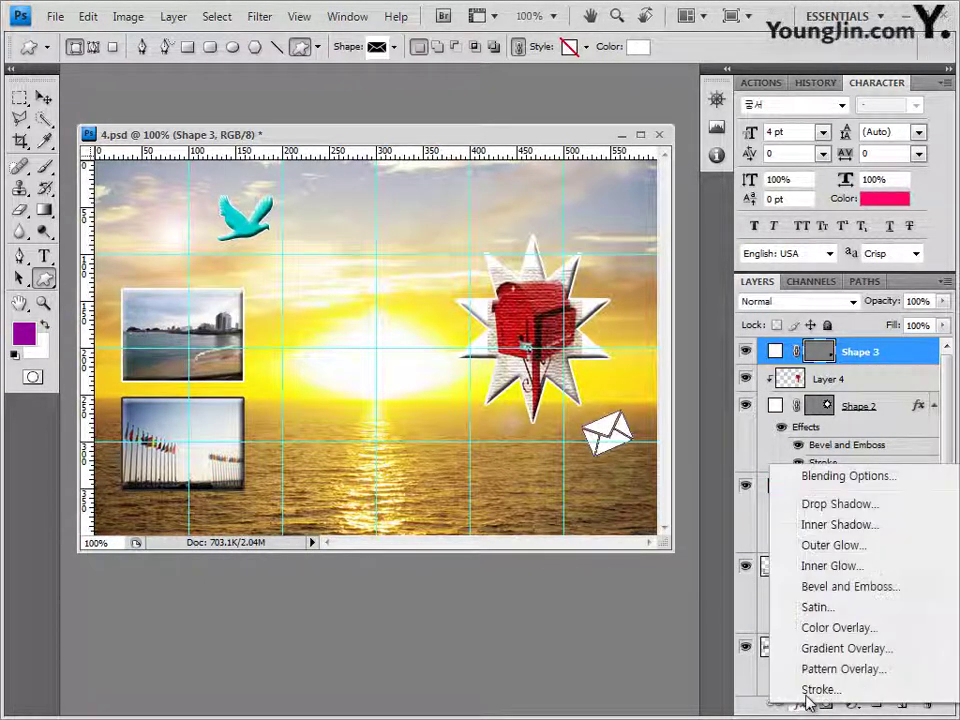
{"action": "left_click", "coordinate": [852, 505]}
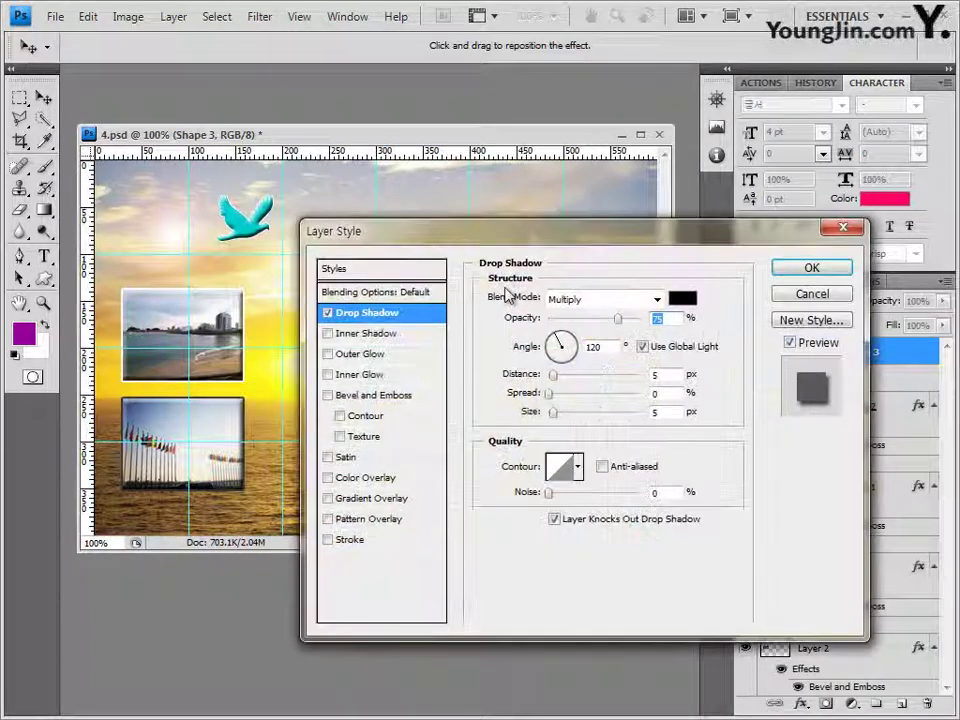
{"action": "left_click", "coordinate": [800, 268]}
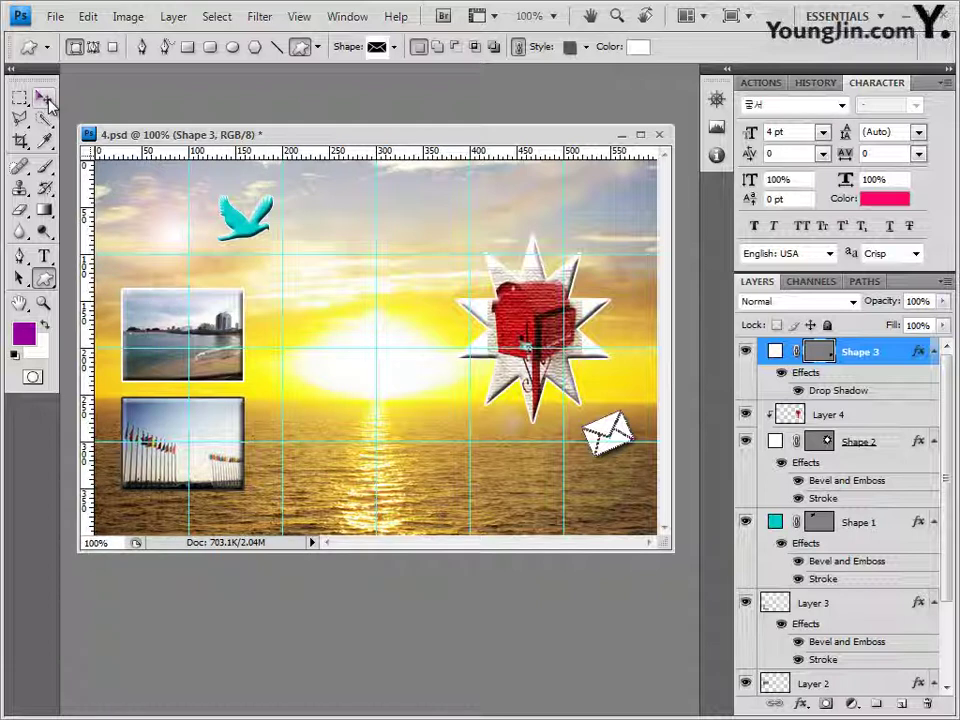
- Duplicate the envelope to about X 462, Y 322 px below the star and rotate the copy 24.2° so it sits level
{"action": "left_click", "coordinate": [44, 98]}
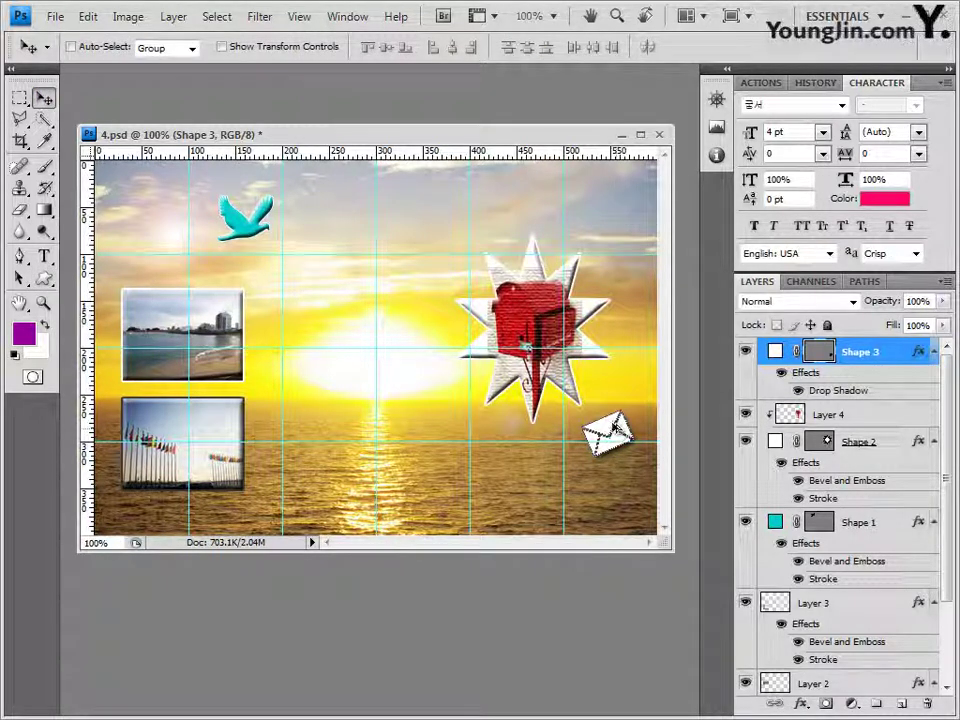
{"action": "left_click_drag", "start_coordinate": [617, 432], "coordinate": [562, 483]}
{"action": "key", "text": "ctrl+t"}
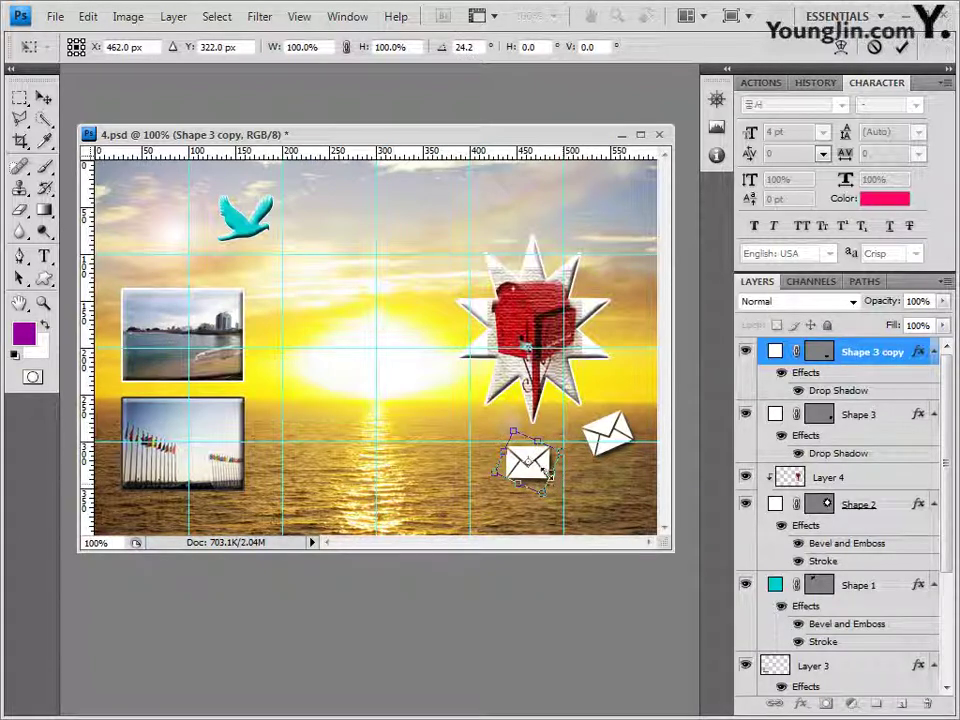
{"action": "key", "text": "Escape"}
- Scale the level envelope copy down slightly so it is smaller than the tilted one
{"action": "key", "text": "ctrl+t"}
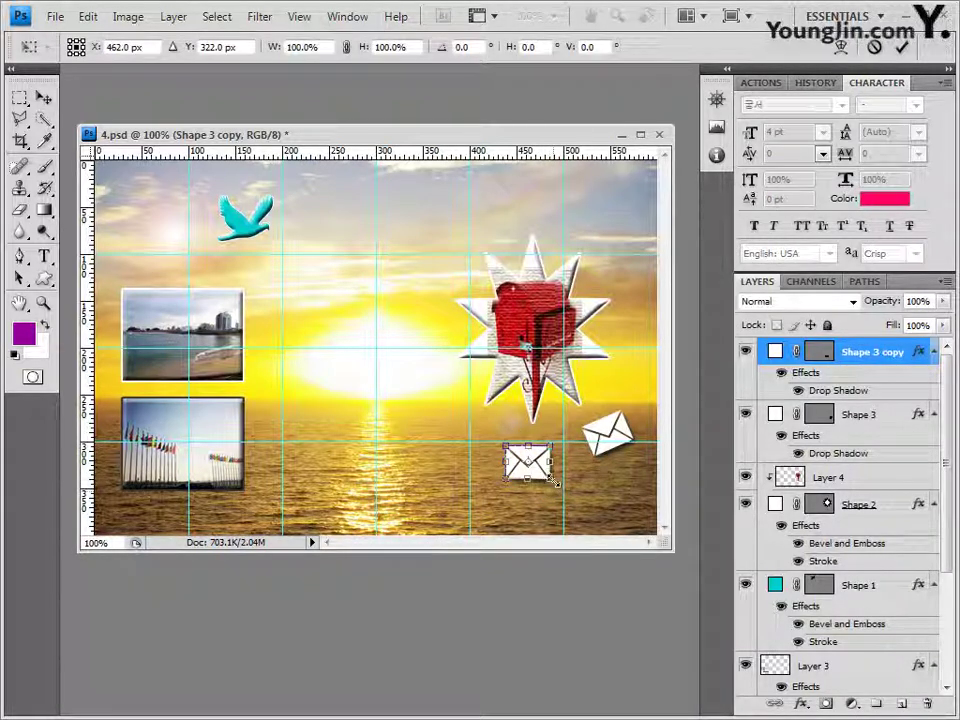
{"action": "left_click_drag", "start_coordinate": [553, 481], "coordinate": [544, 478]}
{"action": "key", "text": "Return"}
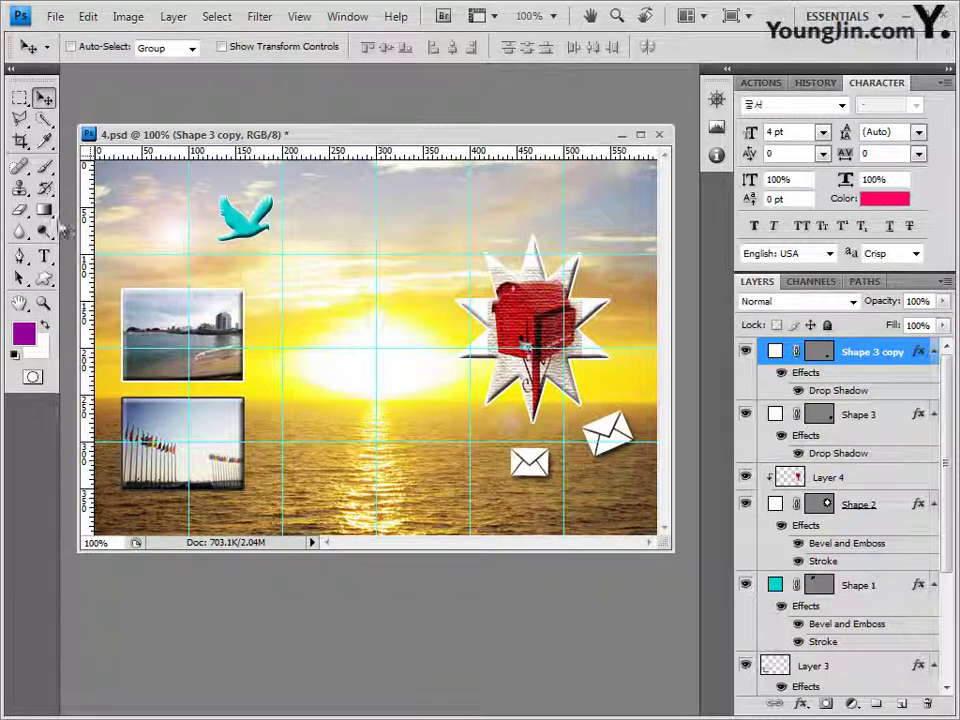
- Set the Custom Shape tool's color to light pink, #ffcccc
{"action": "left_click", "coordinate": [44, 278]}
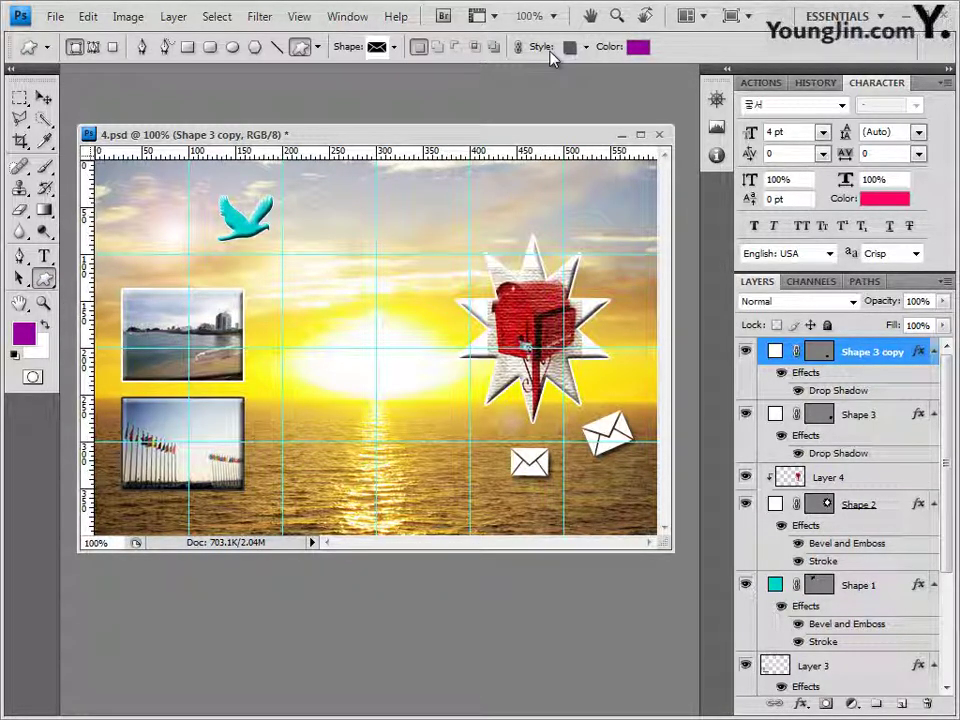
{"action": "left_click", "coordinate": [637, 46]}
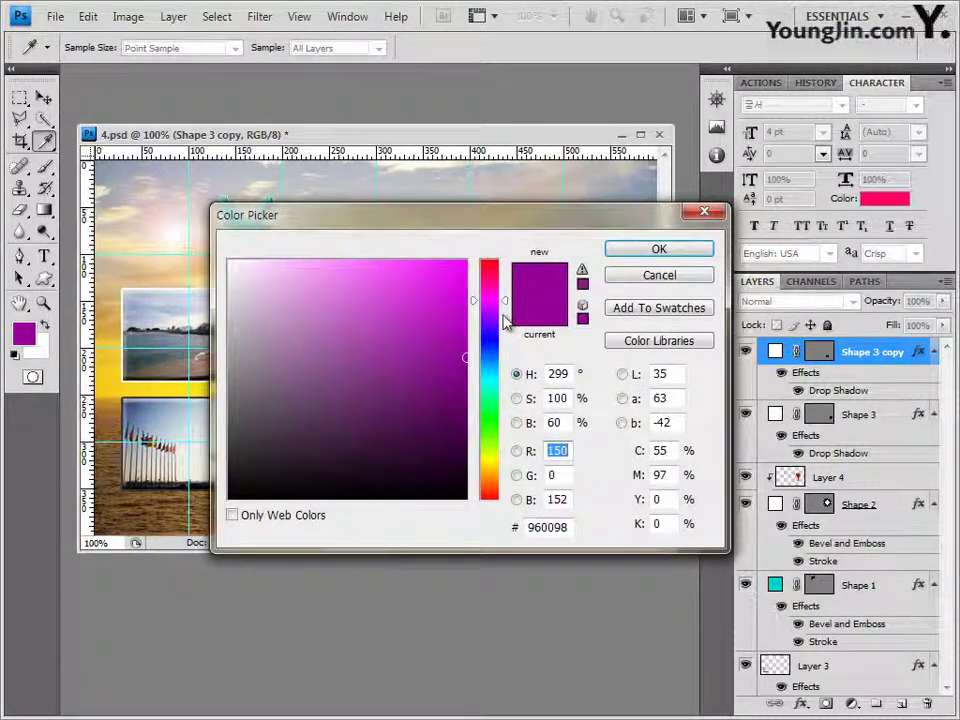
{"action": "left_click", "coordinate": [556, 527]}
{"action": "type", "text": "ffcccc"}
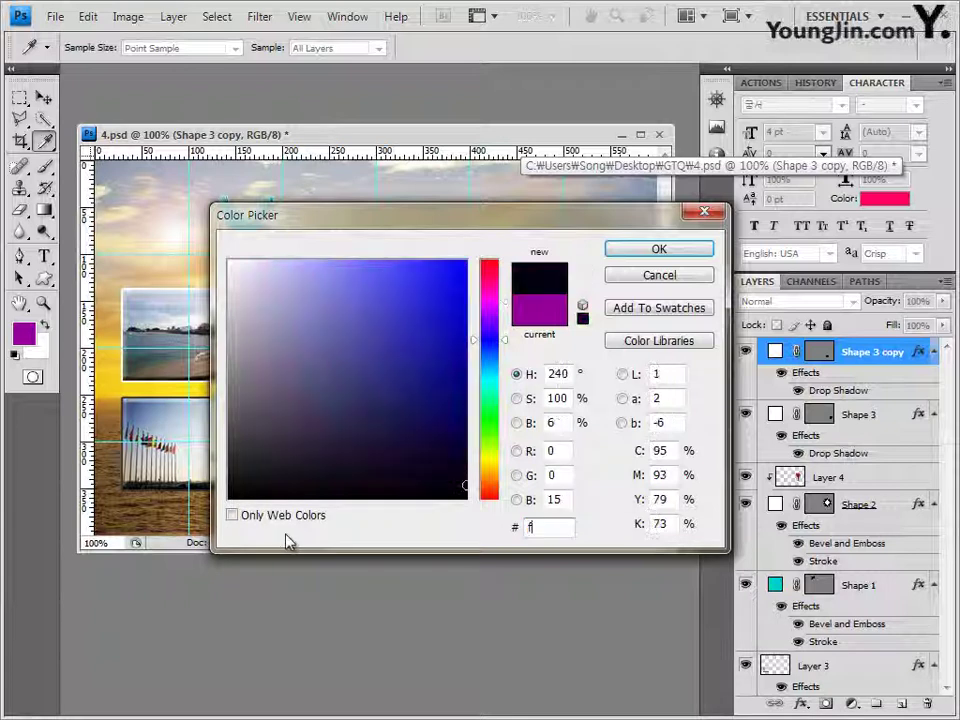
{"action": "left_click", "coordinate": [676, 256]}
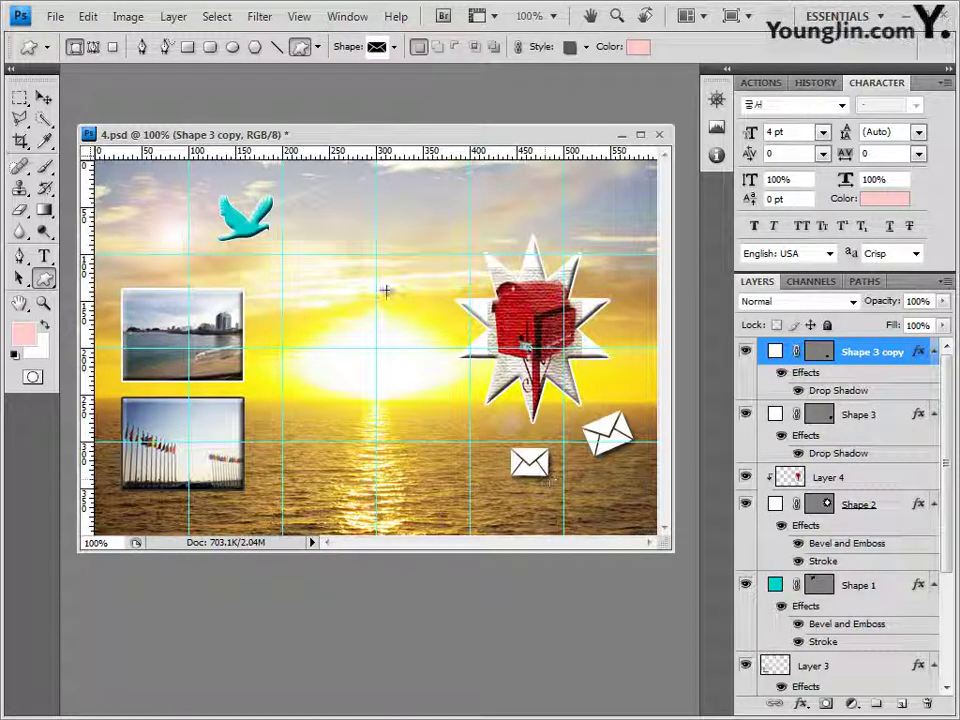
- Move the tilted Shape 3 envelope closer to the small level envelope below the star
{"action": "left_click", "coordinate": [46, 99]}
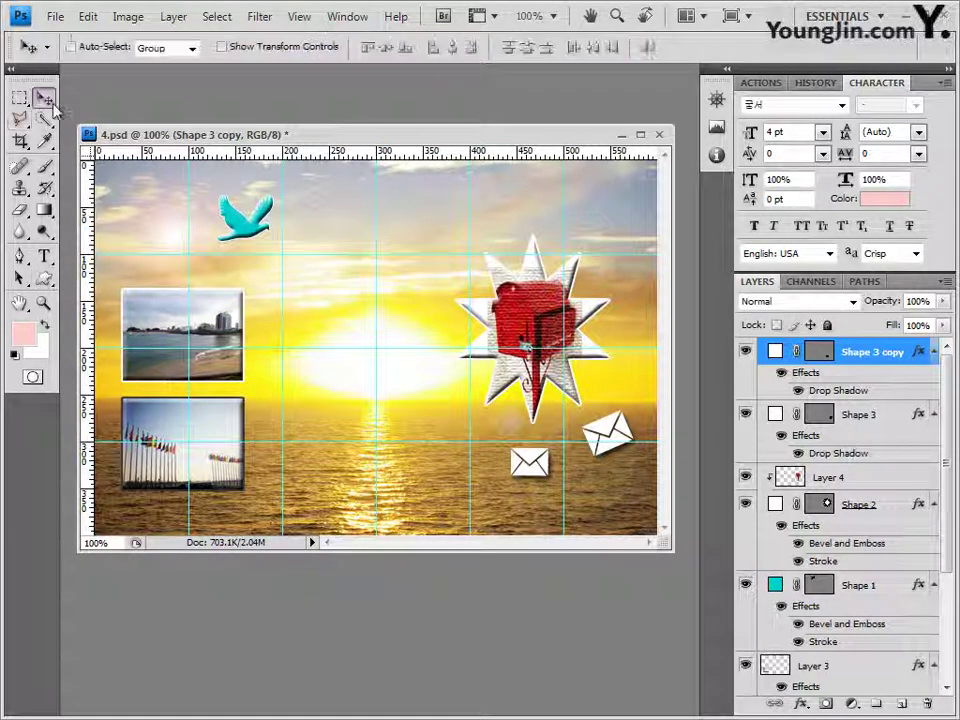
{"action": "left_click", "coordinate": [815, 417]}
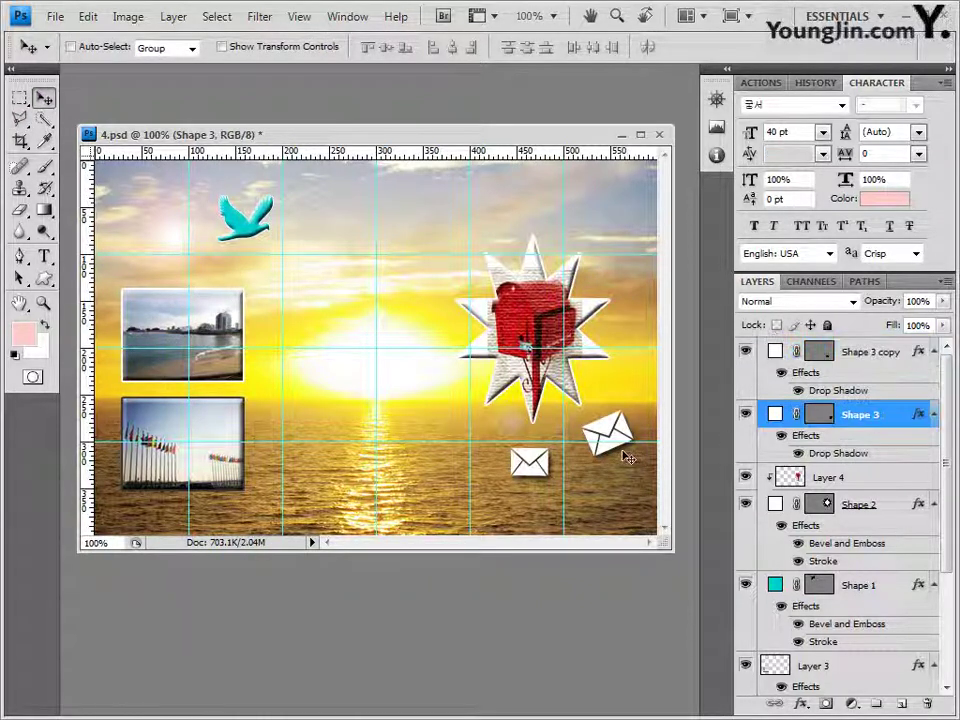
{"action": "left_click_drag", "start_coordinate": [625, 457], "coordinate": [597, 443]}
- Make Shape 3 copy the active layer, open 2급-13.JPG from the 기출문제04 folder, and narrow its window beside 4.psd
{"action": "key", "text": "w"}
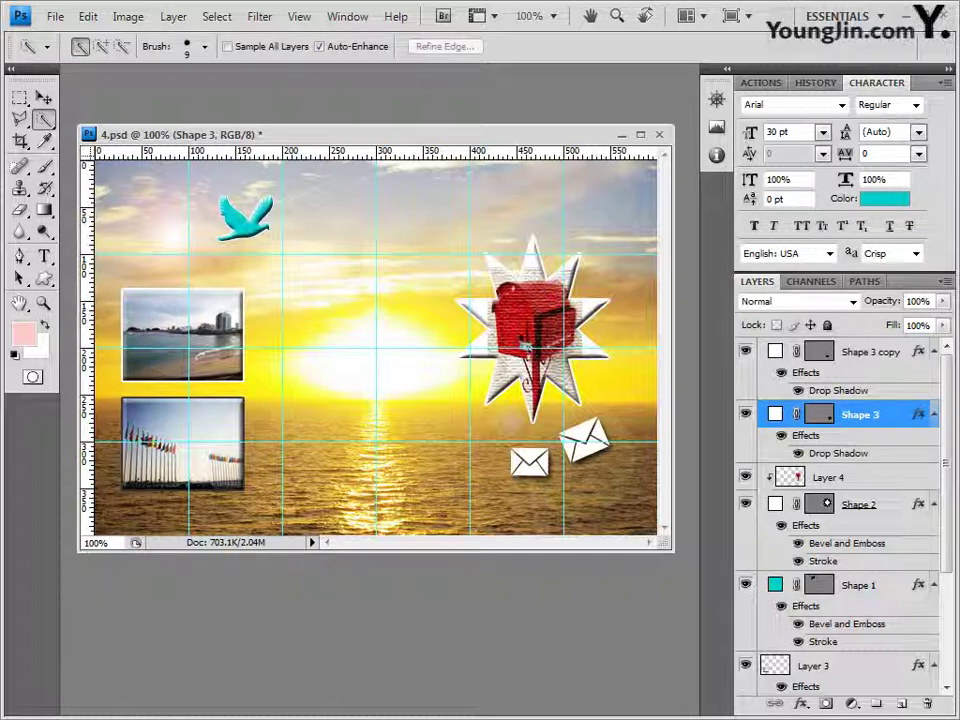
{"action": "left_click", "coordinate": [866, 354]}
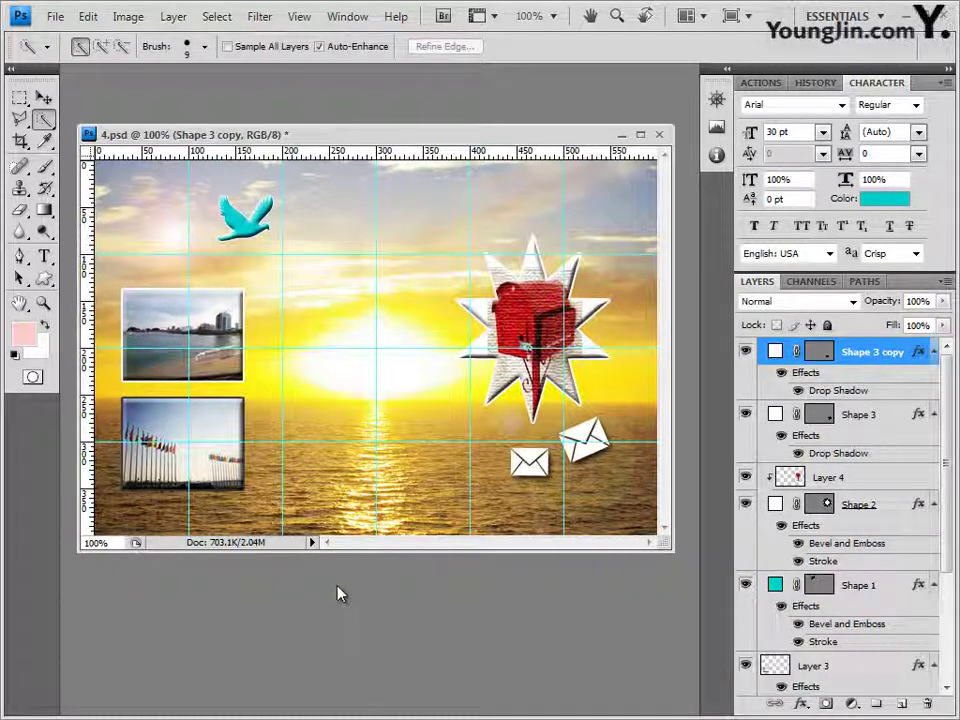
{"action": "key", "text": "alt+Tab"}
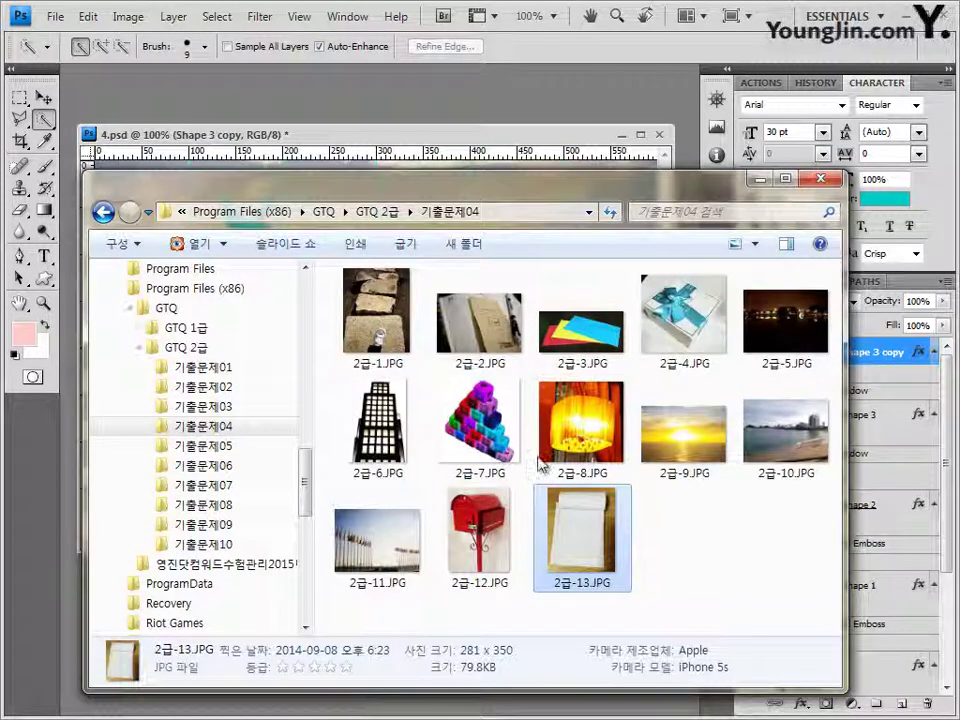
{"action": "left_click_drag", "start_coordinate": [580, 535], "coordinate": [362, 330]}
{"action": "left_click_drag", "start_coordinate": [549, 322], "coordinate": [340, 198]}
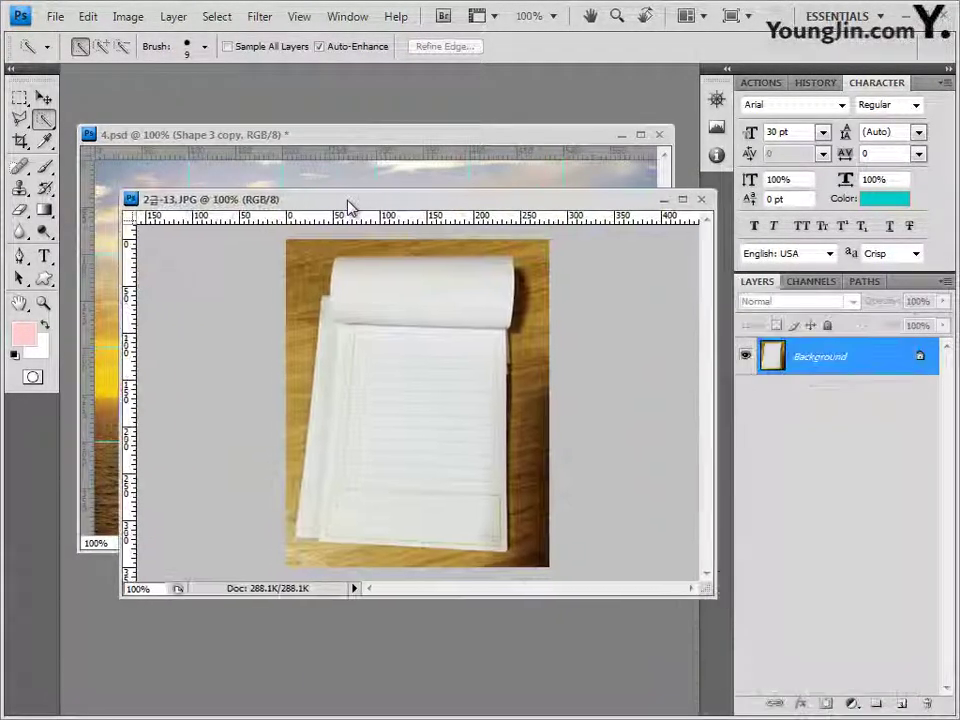
{"action": "left_click_drag", "start_coordinate": [707, 381], "coordinate": [530, 381]}
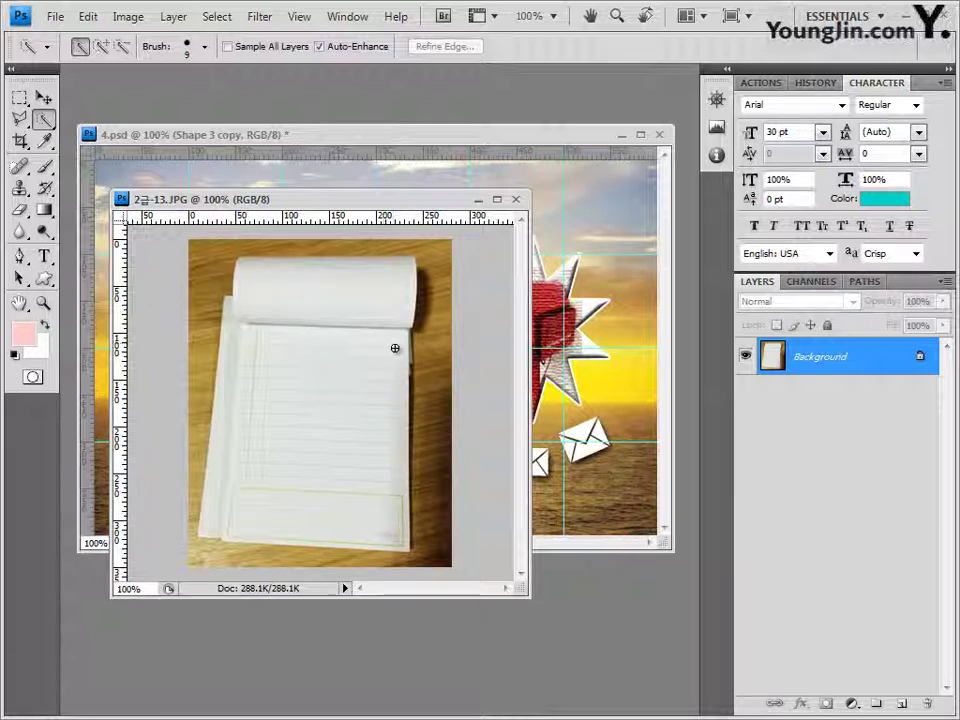
- Select the whole notepad, including its rolled-up top sheet, in 2급-13.JPG with the Quick Selection tool
{"action": "left_click", "coordinate": [46, 121]}
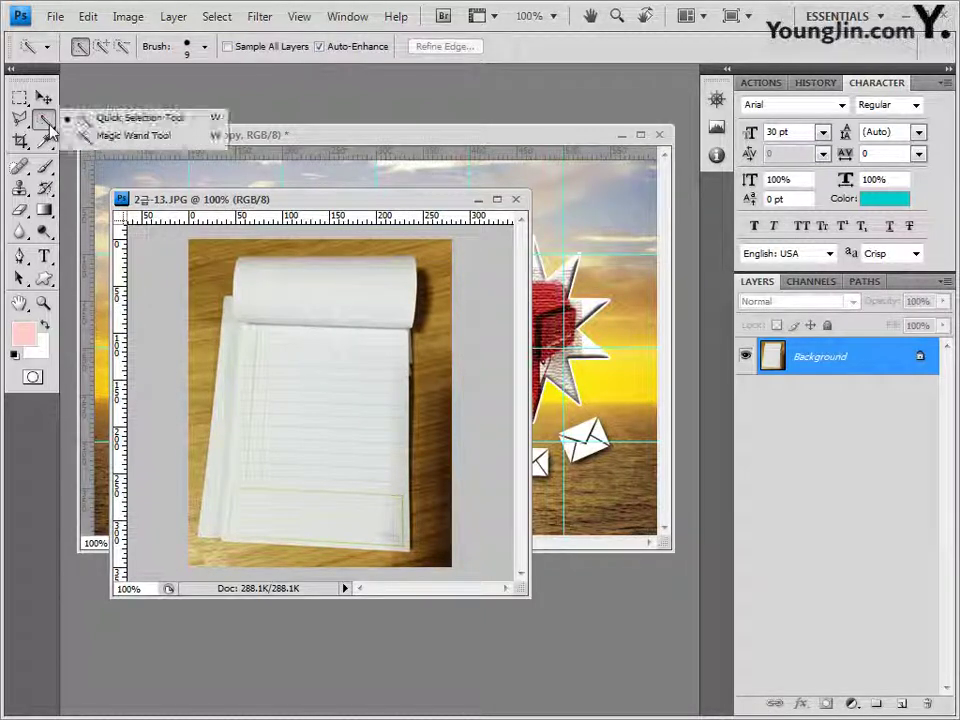
{"action": "left_click", "coordinate": [165, 118]}
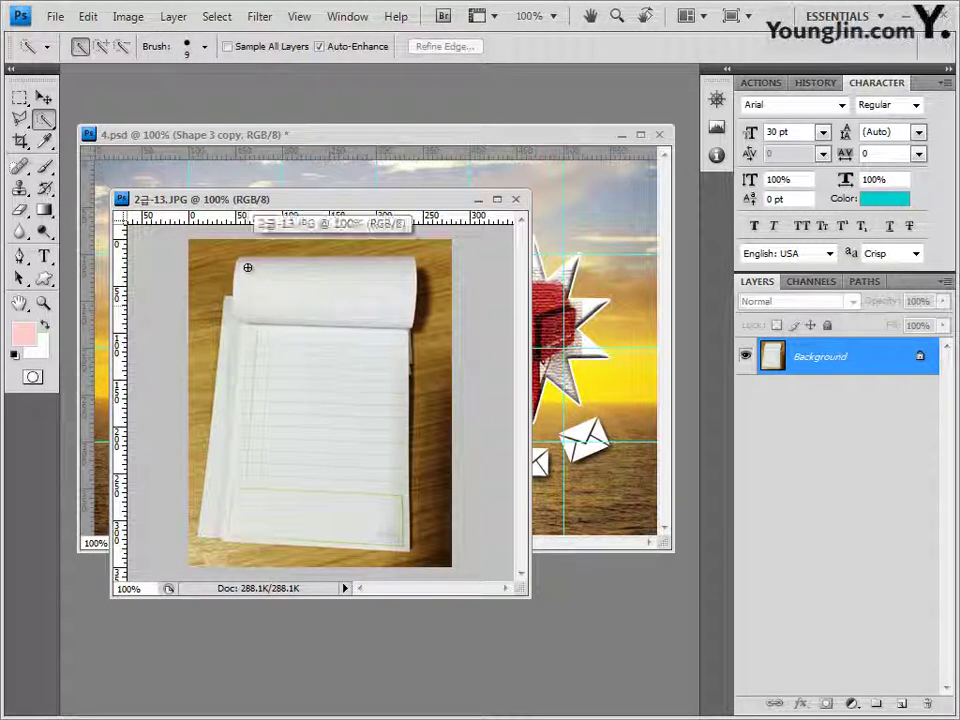
{"action": "mouse_move", "coordinate": [249, 264]}
{"action": "left_mouse_down"}
{"action": "mouse_move", "coordinate": [317, 279]}
{"action": "mouse_move", "coordinate": [332, 300]}
{"action": "left_mouse_up"}
{"action": "mouse_move", "coordinate": [238, 326]}
{"action": "left_mouse_down"}
{"action": "mouse_move", "coordinate": [231, 472]}
{"action": "mouse_move", "coordinate": [269, 519]}
{"action": "mouse_move", "coordinate": [331, 521]}
{"action": "left_mouse_up"}
{"action": "mouse_move", "coordinate": [400, 531]}
{"action": "left_mouse_down"}
{"action": "mouse_move", "coordinate": [407, 347]}
{"action": "mouse_move", "coordinate": [396, 339]}
{"action": "left_mouse_up"}
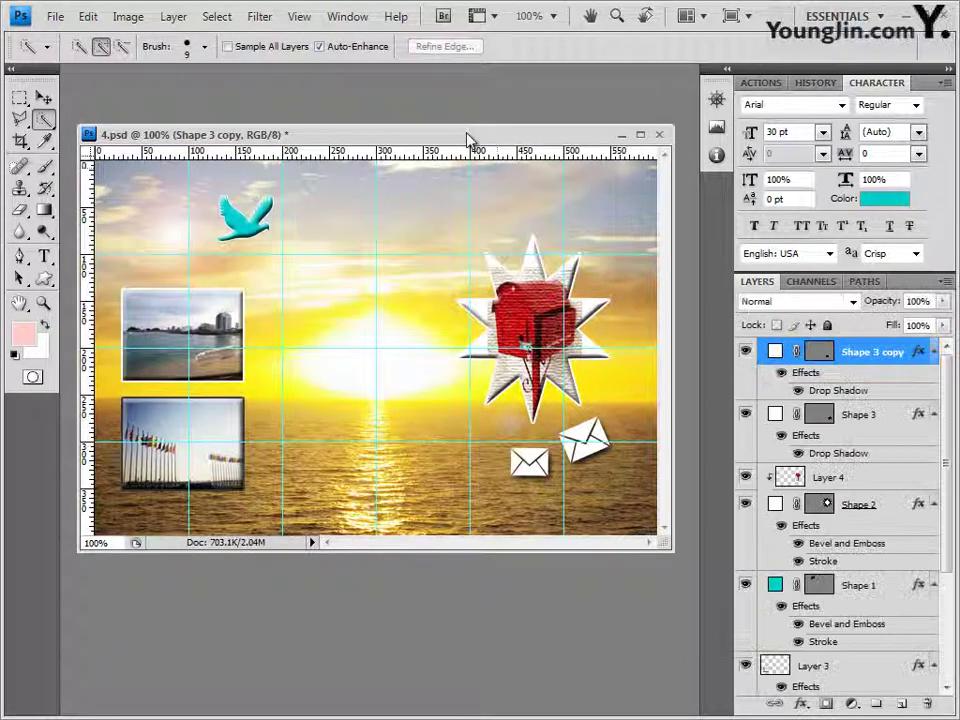
- Paste the copied notepad into 4.psd and scale it to 57%, placing it below the sun and beside the envelopes
{"action": "key", "text": "ctrl+v"}
{"action": "left_click", "coordinate": [46, 97]}
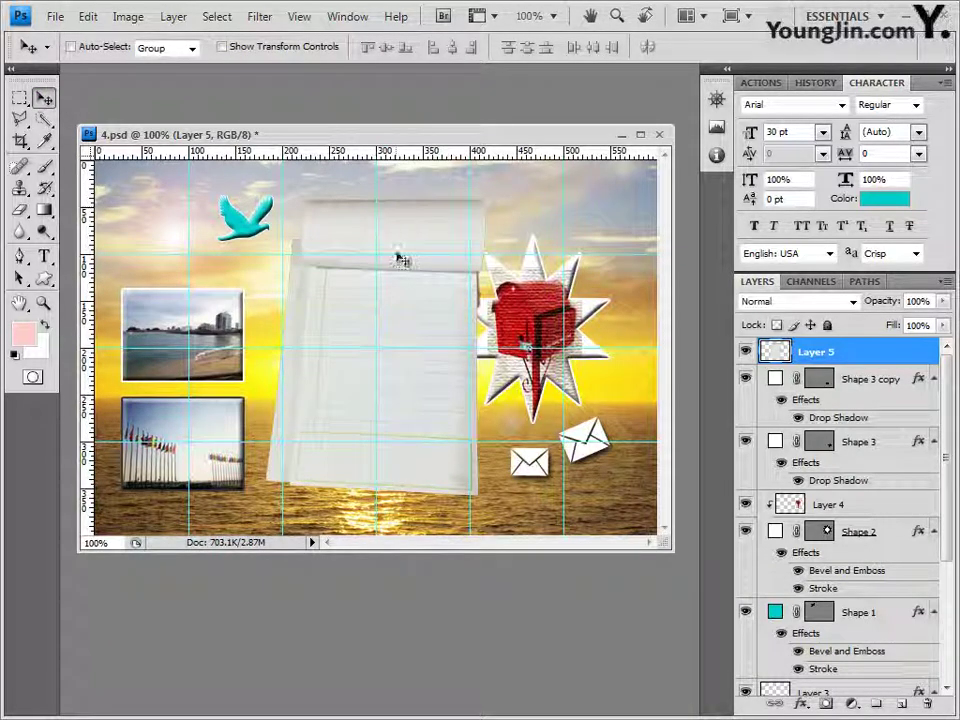
{"action": "key", "text": "ctrl+t"}
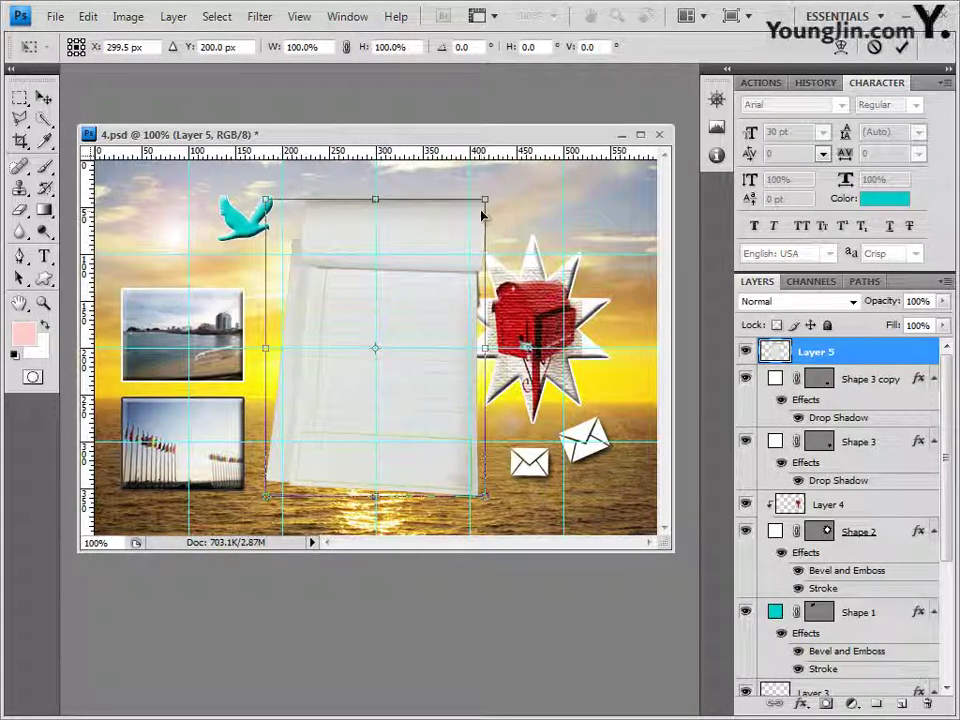
{"action": "left_click_drag", "start_coordinate": [296, 247], "coordinate": [350, 292]}
{"action": "left_click_drag", "start_coordinate": [316, 241], "coordinate": [410, 366]}
{"action": "left_click_drag", "start_coordinate": [497, 407], "coordinate": [461, 389]}
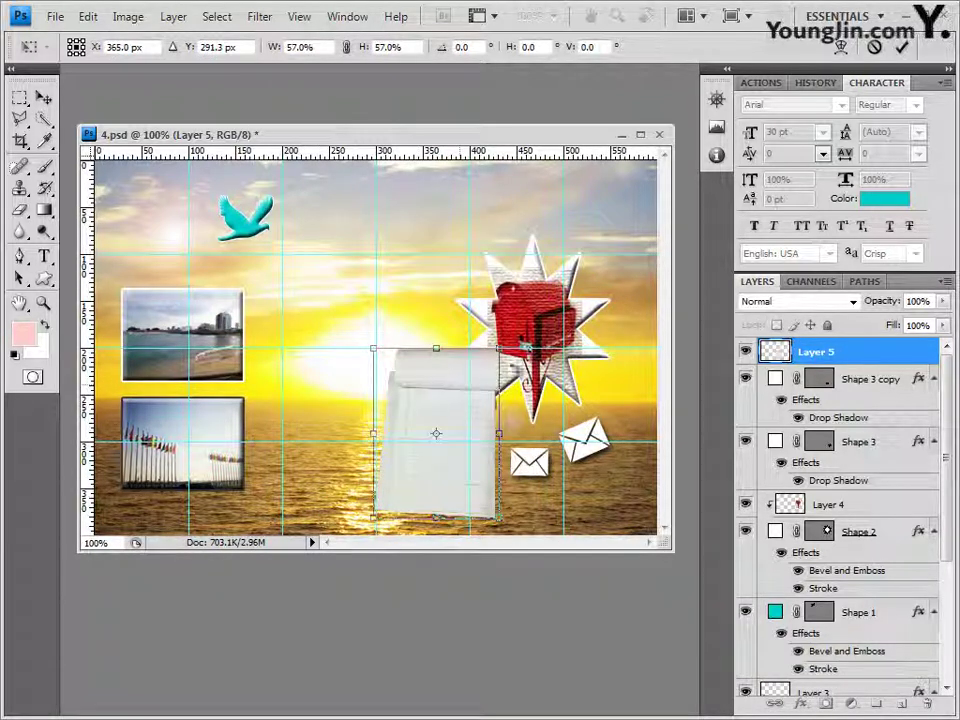
- Rotate the notepad about 12.5° clockwise and scale it down slightly, with its lower edge at the canvas bottom
{"action": "left_click_drag", "start_coordinate": [514, 345], "coordinate": [494, 399]}
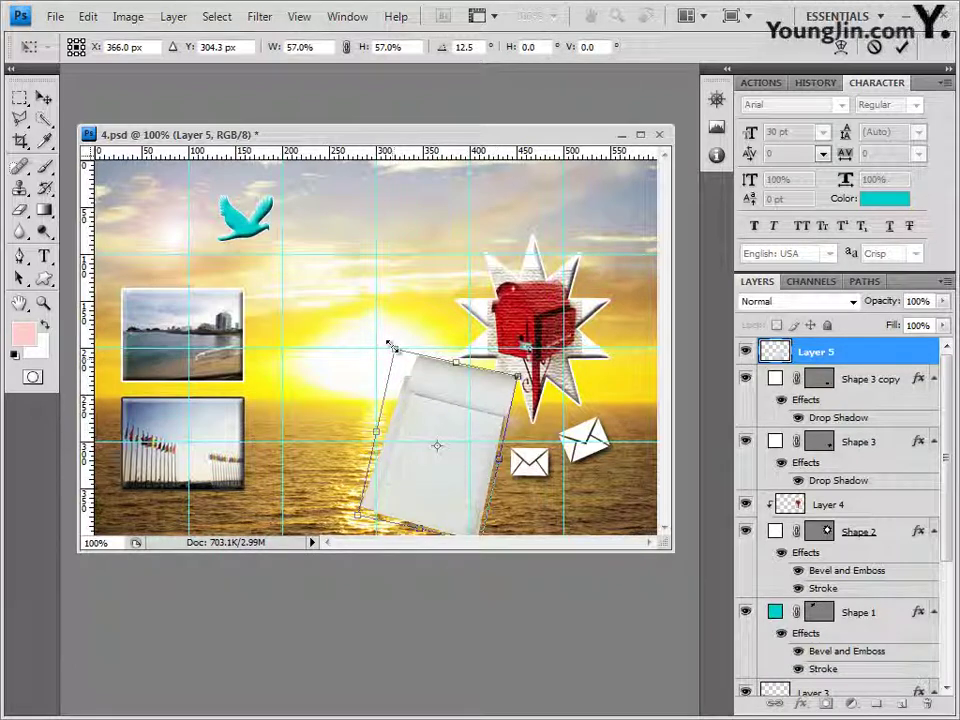
{"action": "left_click_drag", "start_coordinate": [388, 342], "coordinate": [403, 338]}
{"action": "key", "text": "Return"}
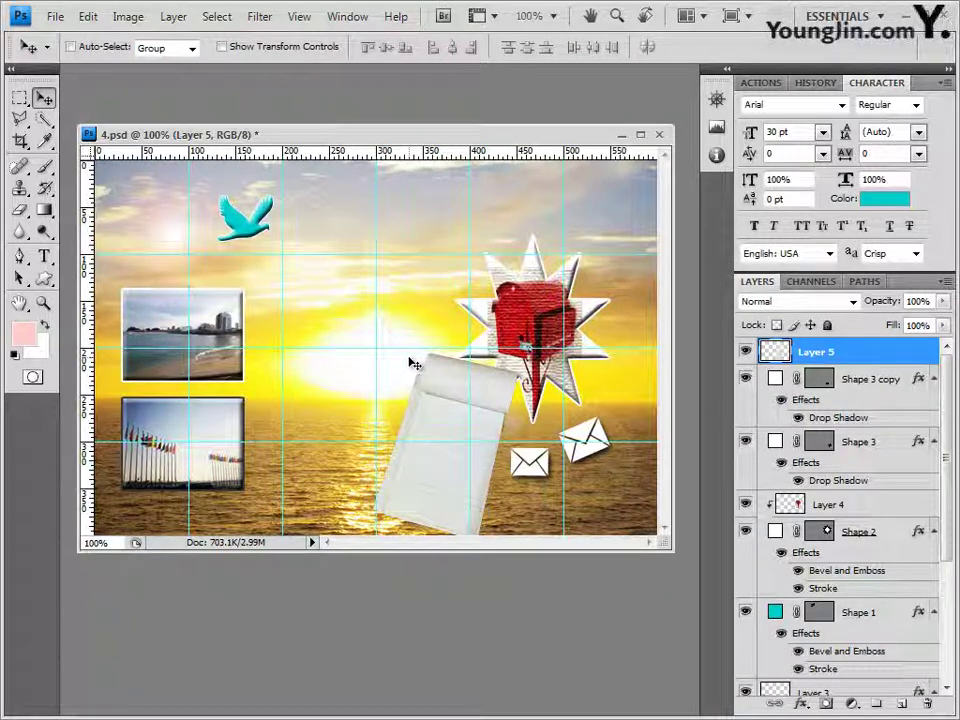
- Add a default Drop Shadow to the notepad layer and set the layer's opacity to 80%
{"action": "left_click", "coordinate": [801, 705]}
{"action": "left_click", "coordinate": [842, 510]}
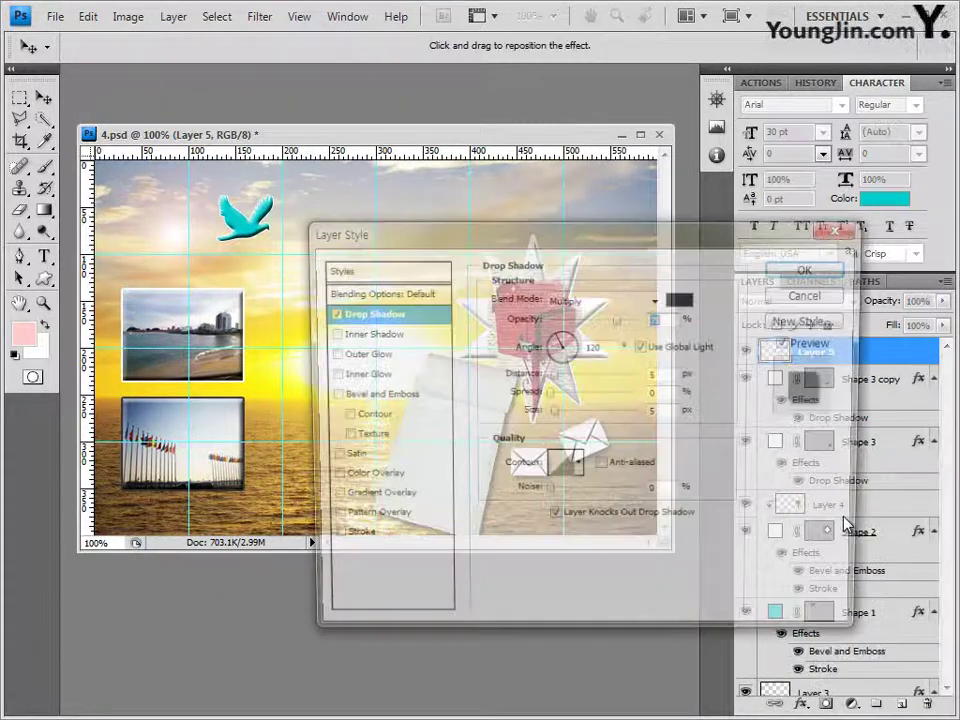
{"action": "left_click", "coordinate": [810, 271]}
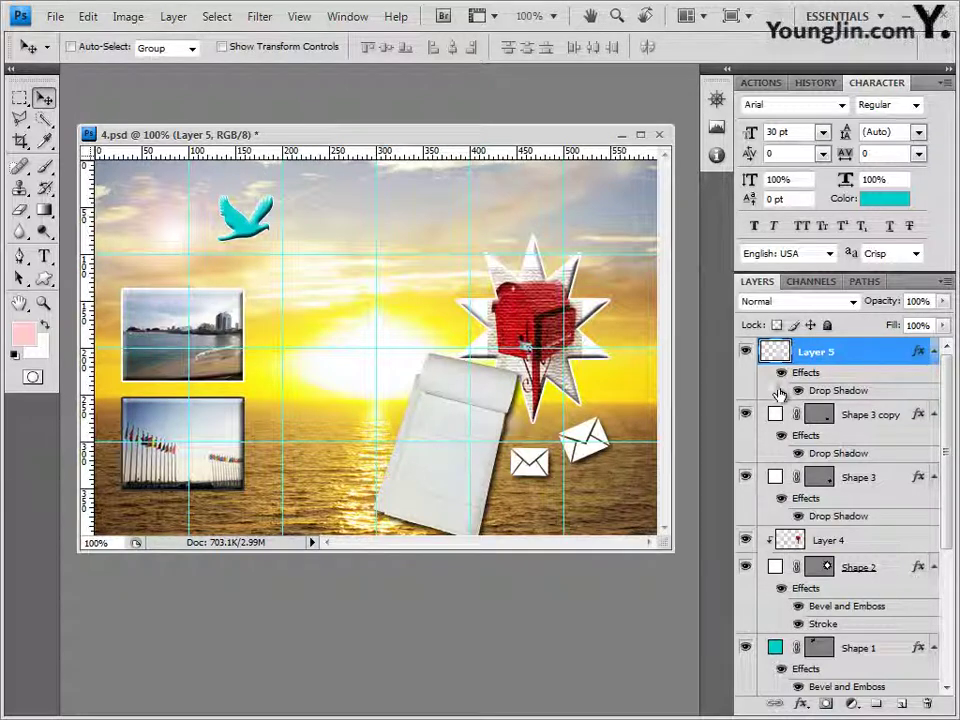
{"action": "key", "text": "8"}
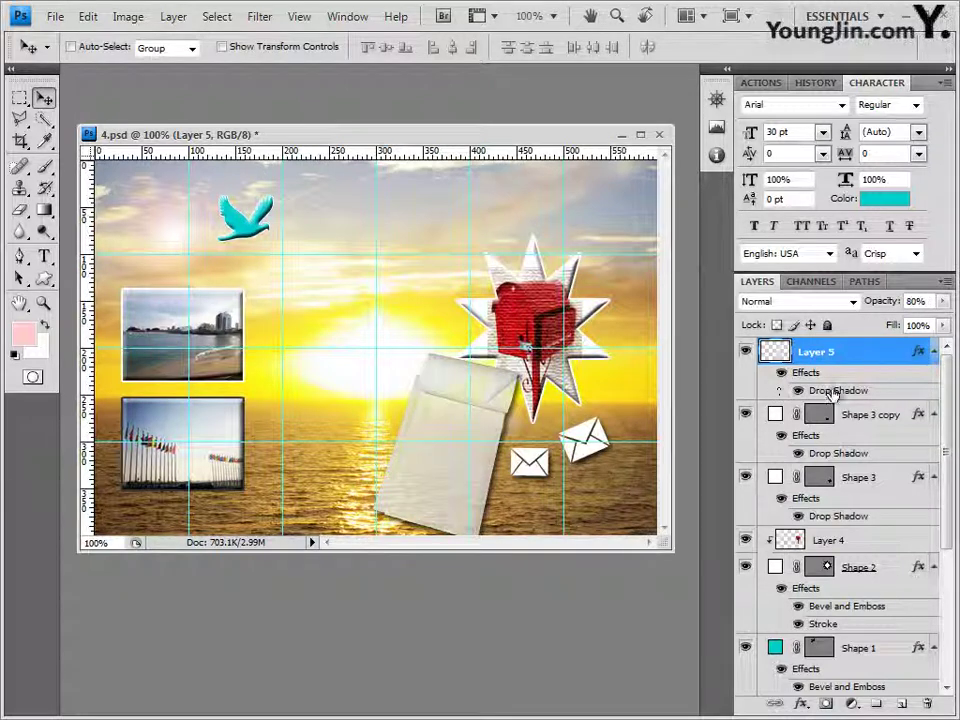
{"action": "left_click", "coordinate": [915, 300]}
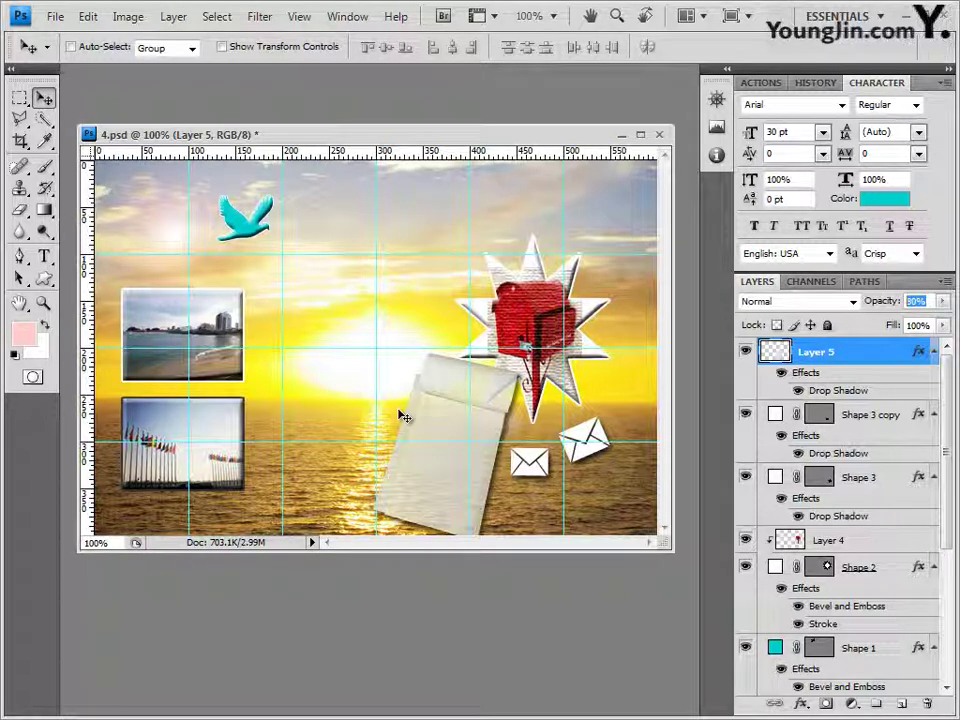
- Add the text "2015 NEW YEAR" beside the bird in Arial Regular, 30 pt, color #00cccc
{"action": "left_click", "coordinate": [45, 258]}
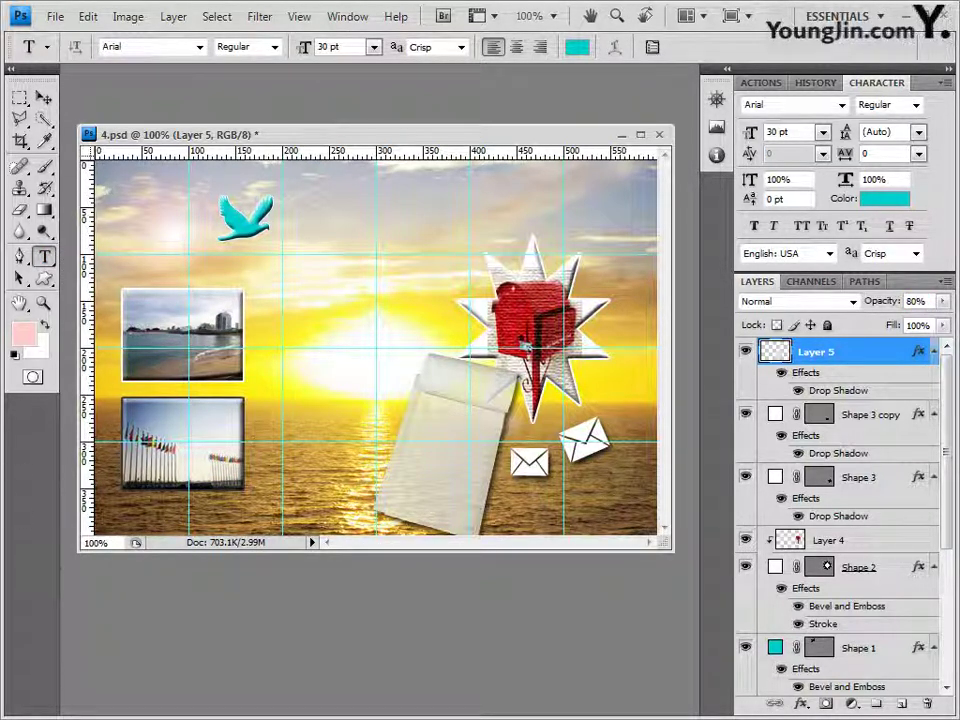
{"action": "left_click", "coordinate": [284, 224]}
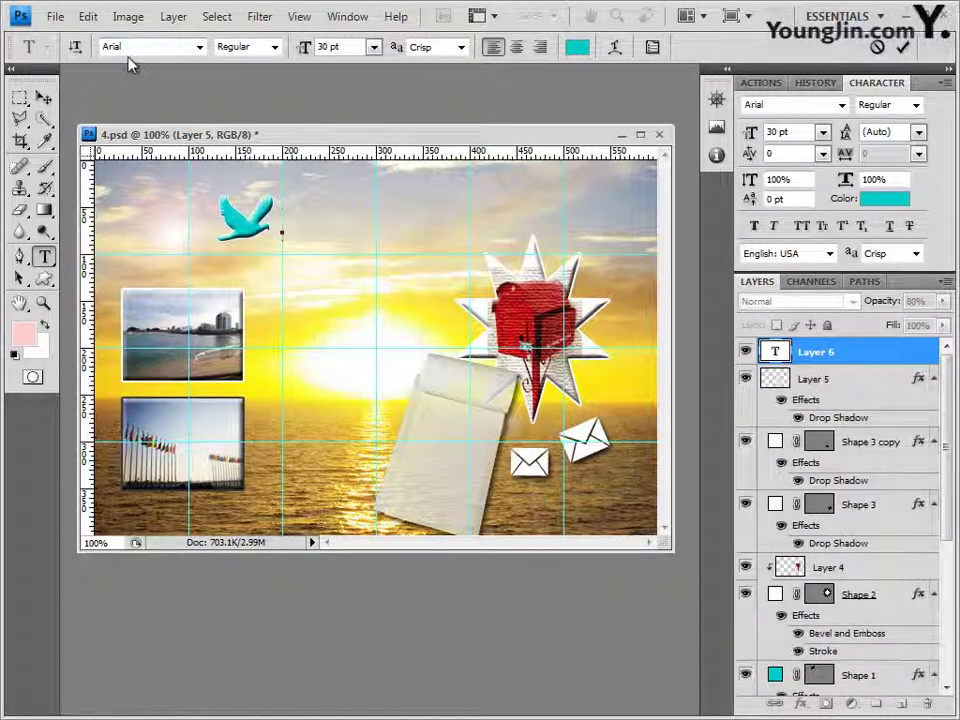
{"action": "left_click", "coordinate": [303, 50]}
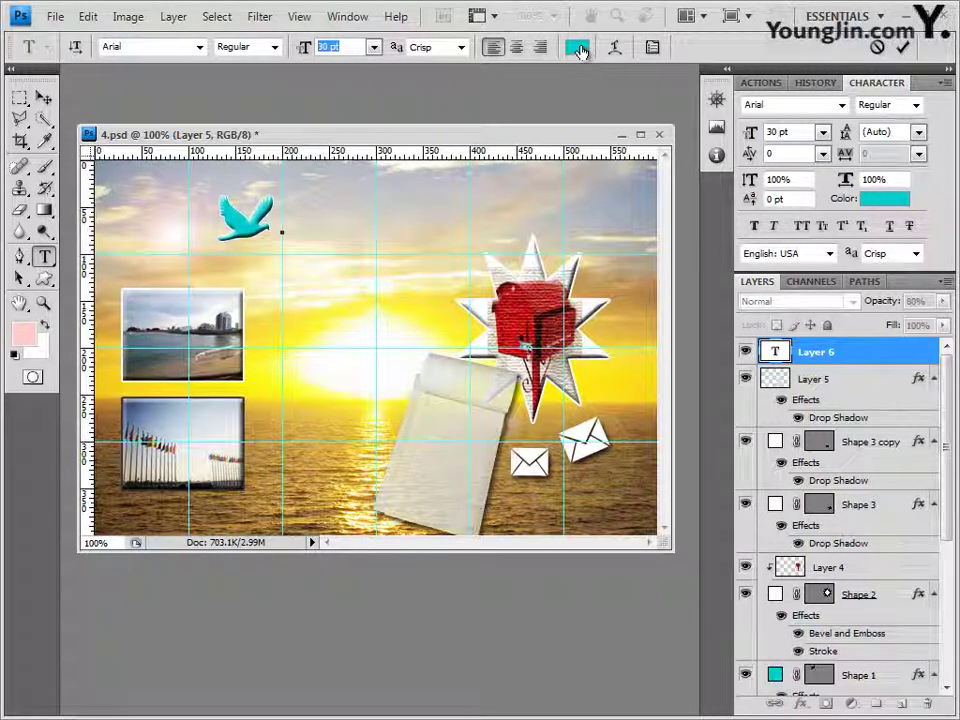
{"action": "left_click", "coordinate": [578, 49]}
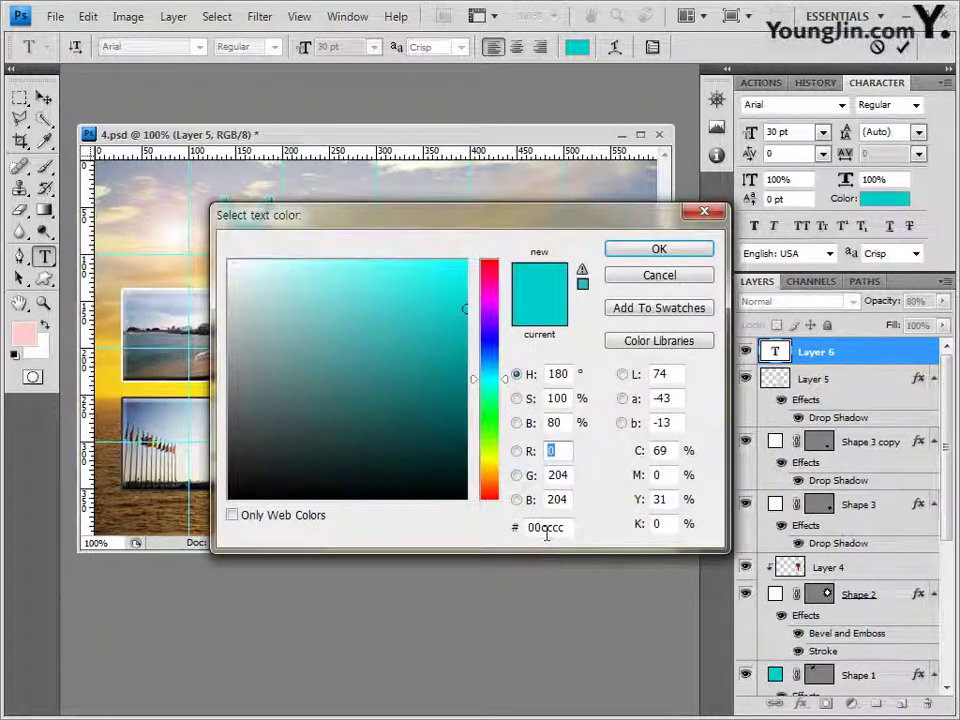
{"action": "left_click", "coordinate": [533, 528]}
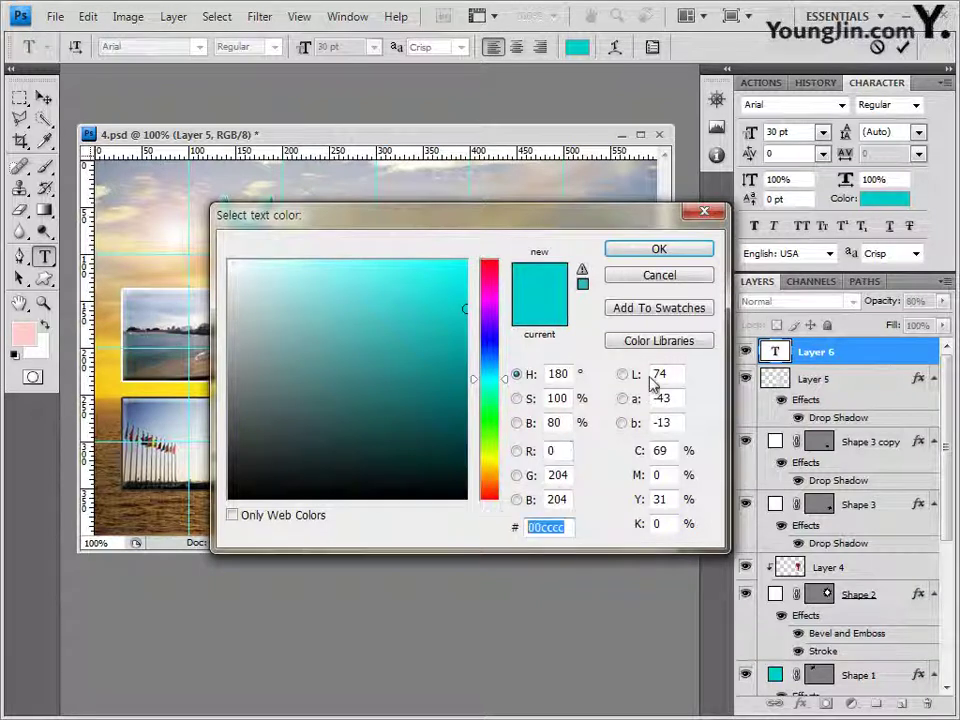
{"action": "left_click", "coordinate": [678, 254]}
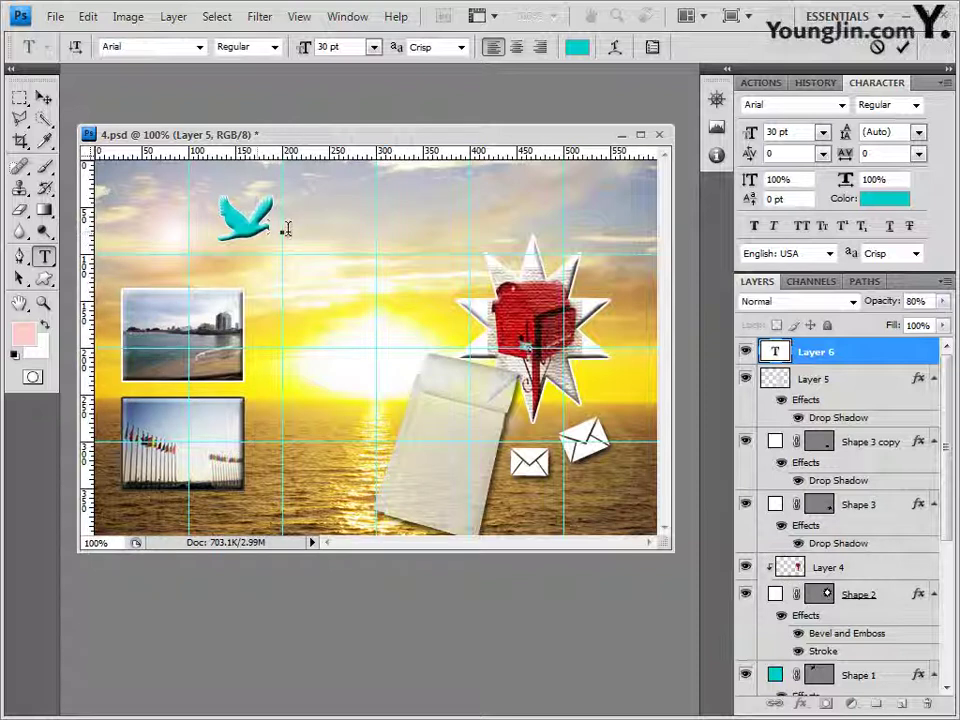
{"action": "type", "text": "2015 NEW YEAR"}
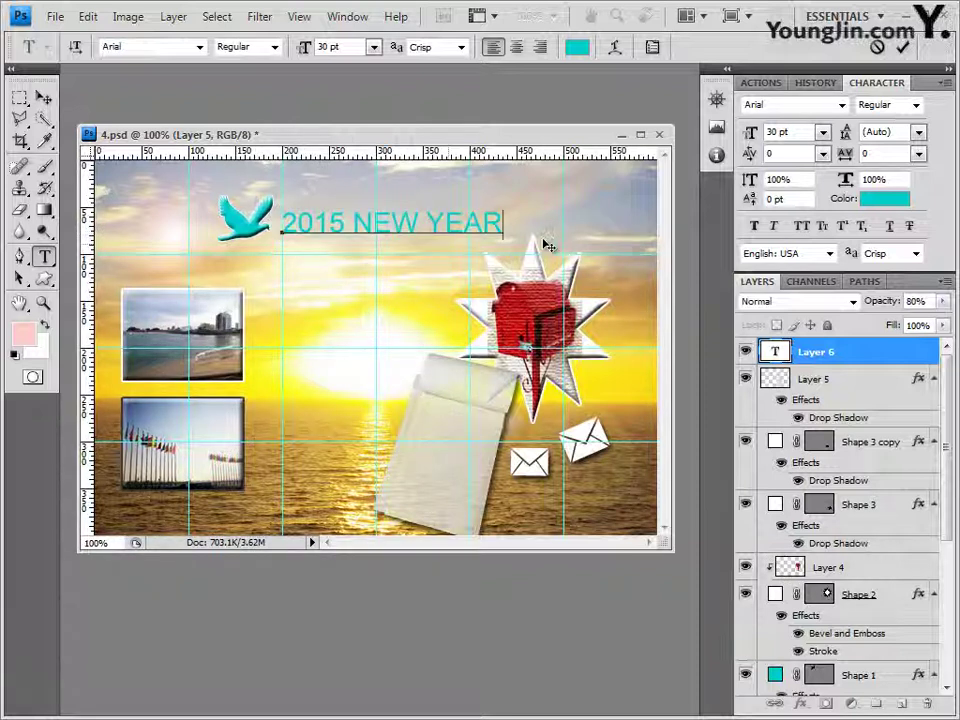
{"action": "left_click", "coordinate": [873, 352]}
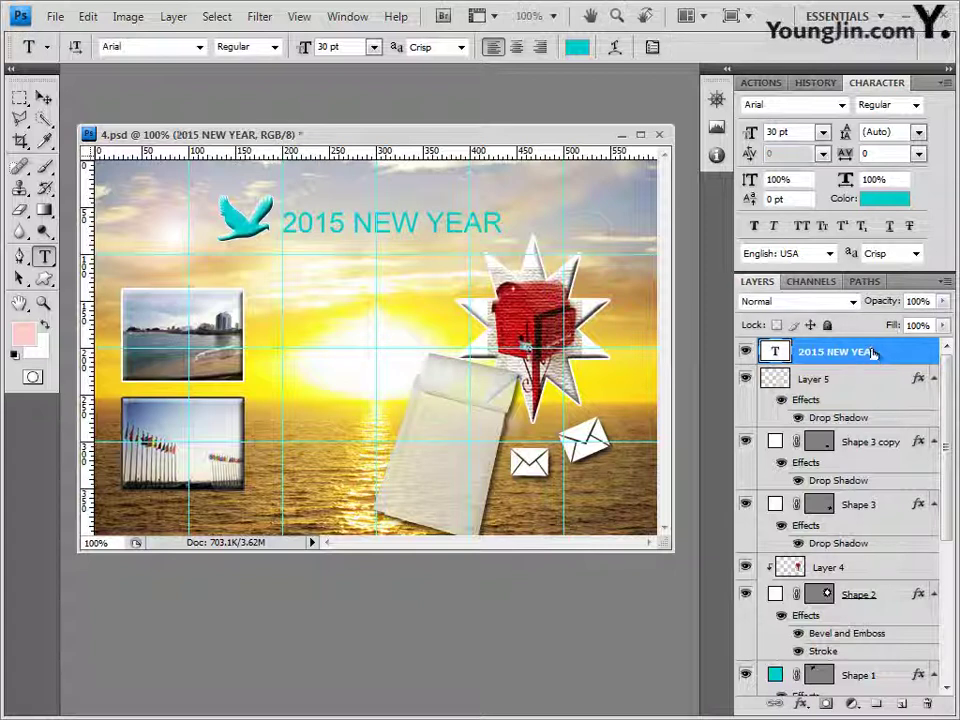
- Give the 2015 NEW YEAR text a default Drop Shadow and a 2 px outside Stroke in white, #ffffff
{"action": "left_click", "coordinate": [803, 704]}
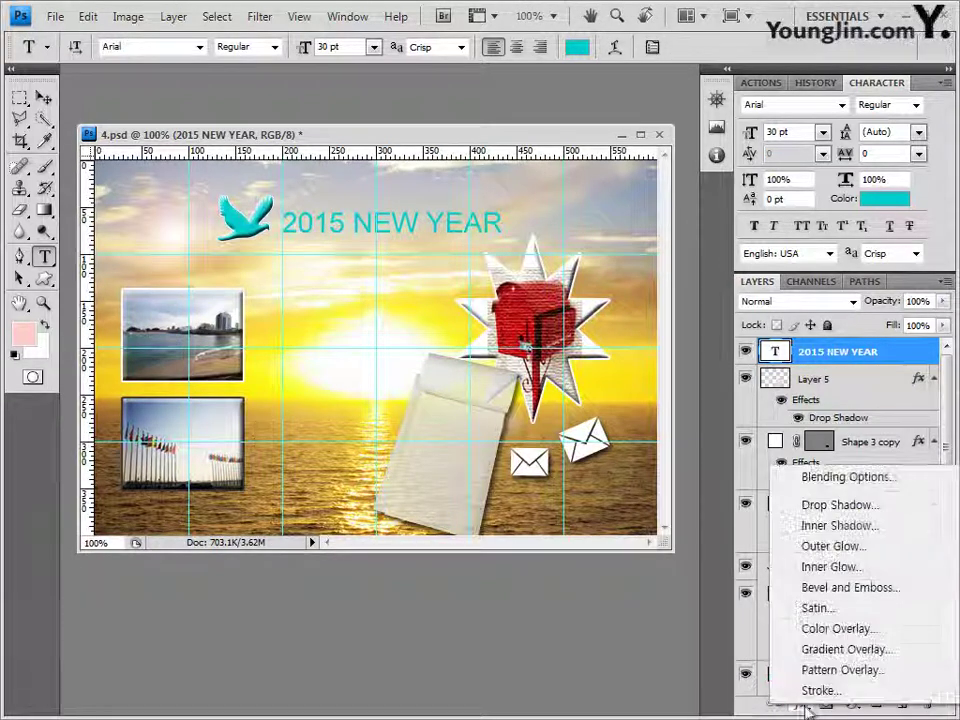
{"action": "left_click", "coordinate": [840, 504]}
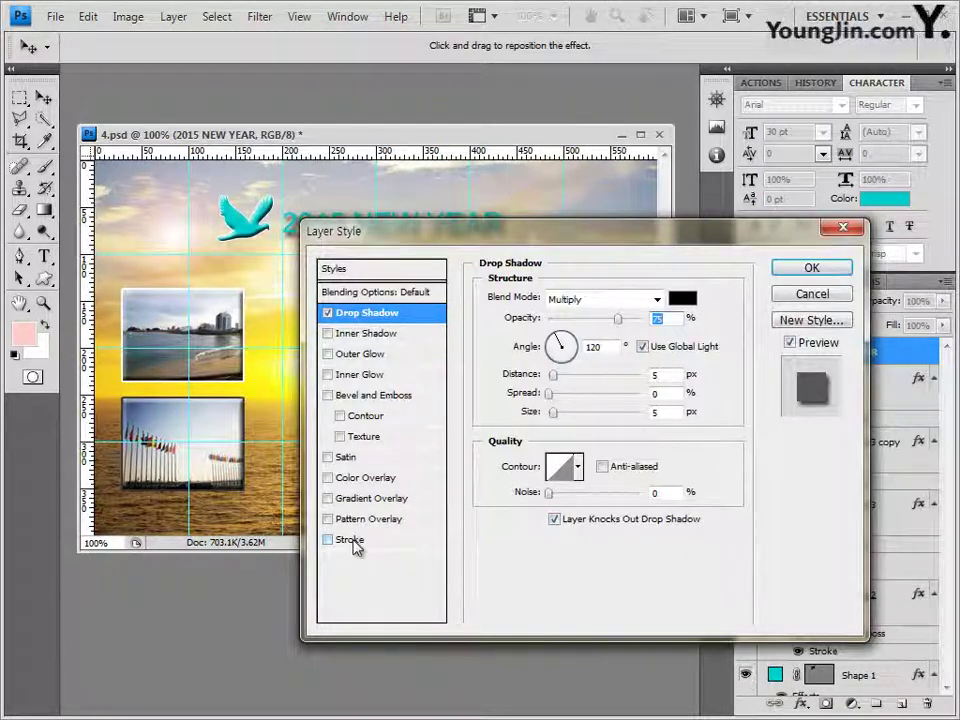
{"action": "left_click", "coordinate": [352, 541]}
{"action": "type", "text": "2"}
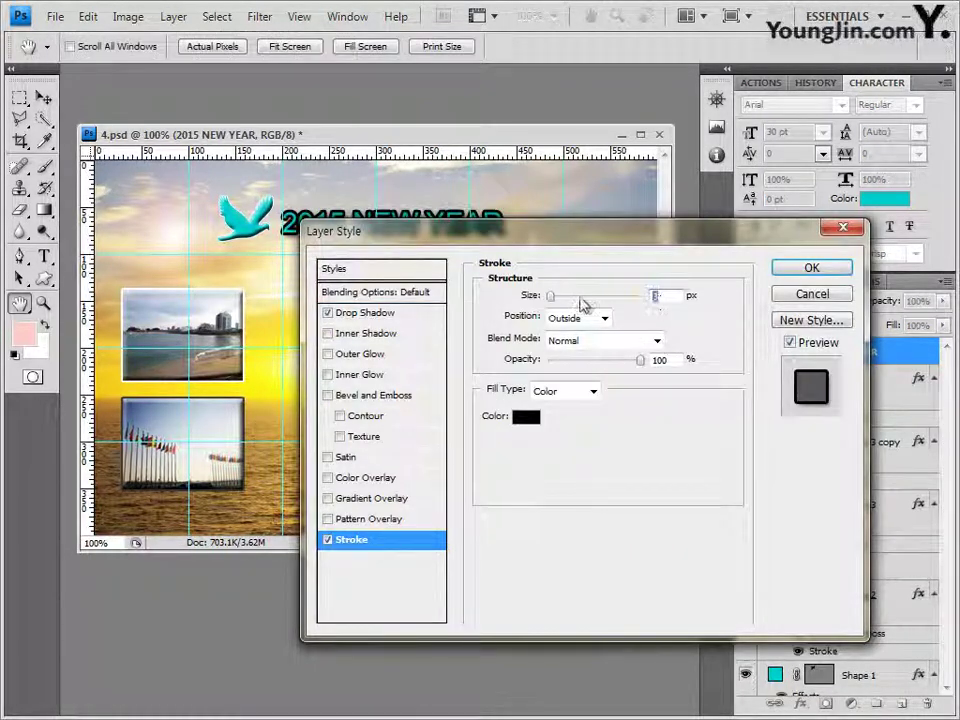
{"action": "left_click", "coordinate": [529, 421]}
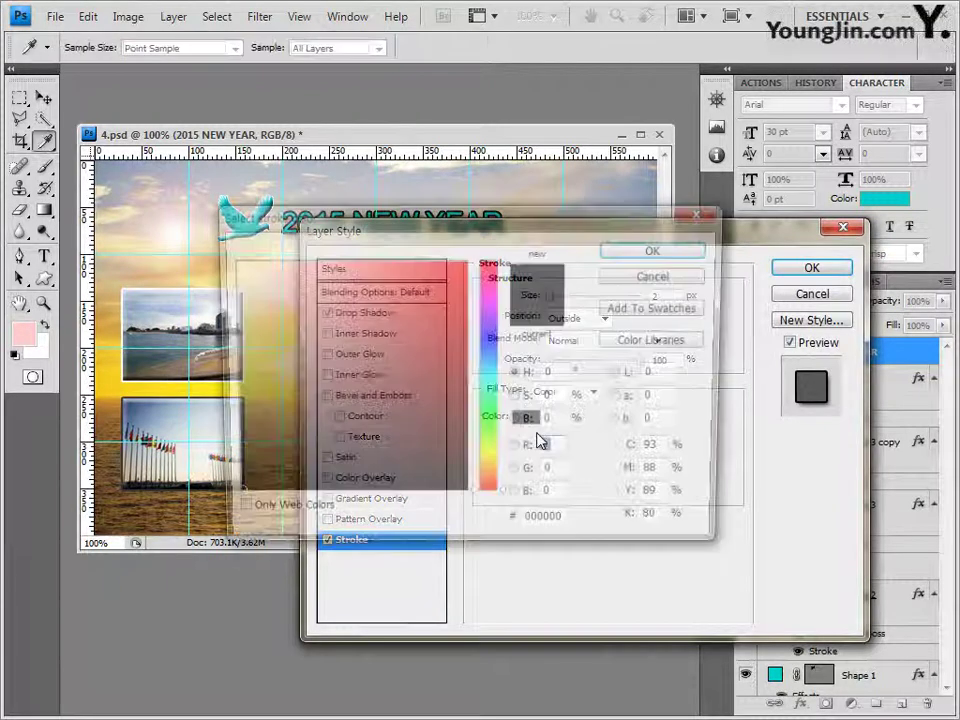
{"action": "double_click", "coordinate": [555, 527]}
{"action": "type", "text": "ffffff"}
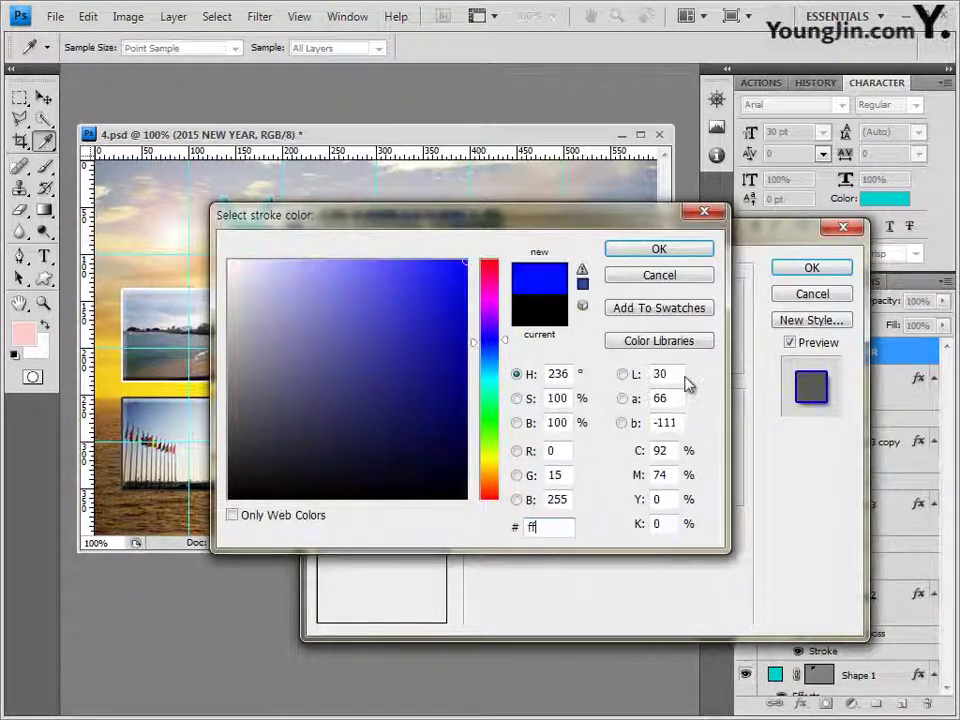
{"action": "left_click", "coordinate": [668, 252]}
{"action": "left_click", "coordinate": [845, 280]}
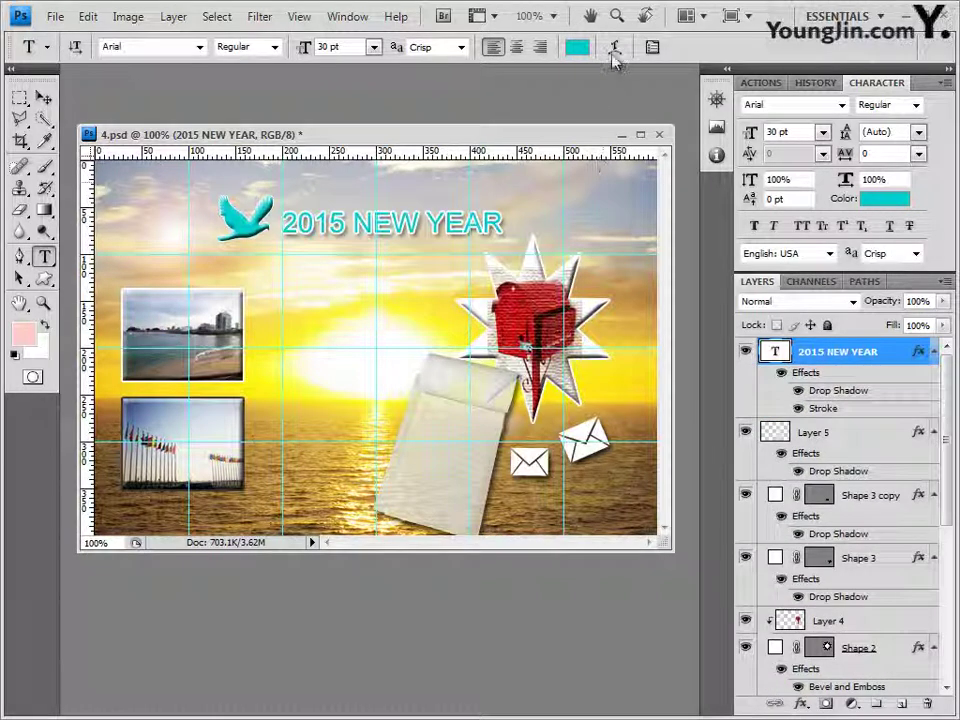
- Warp the 2015 NEW YEAR text with the horizontal Flag style at +50% bend
{"action": "left_click", "coordinate": [616, 52]}
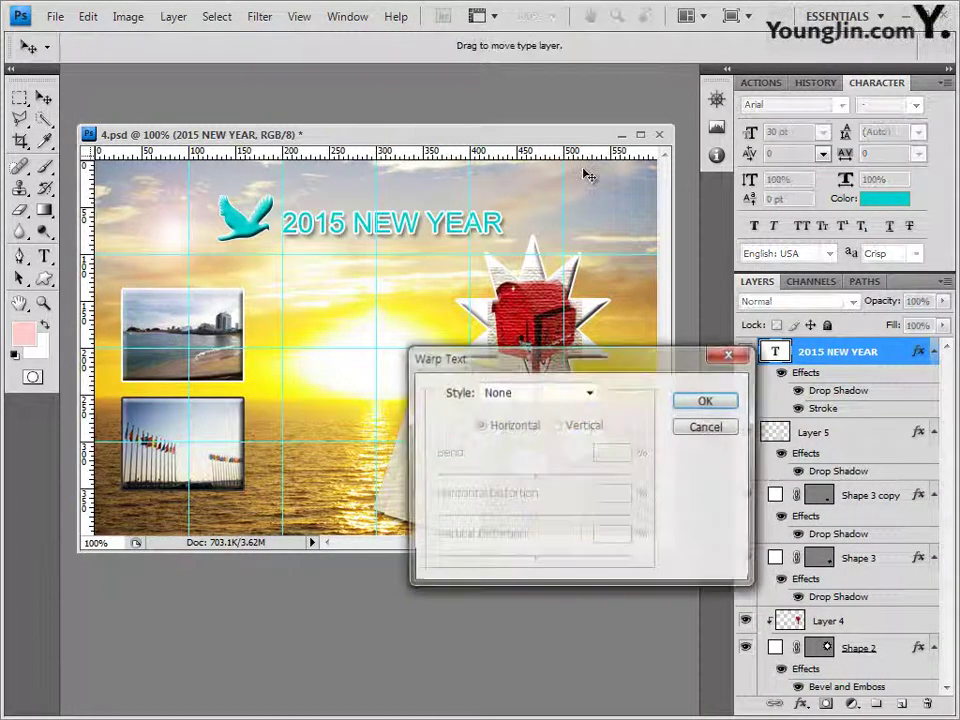
{"action": "left_click", "coordinate": [546, 401]}
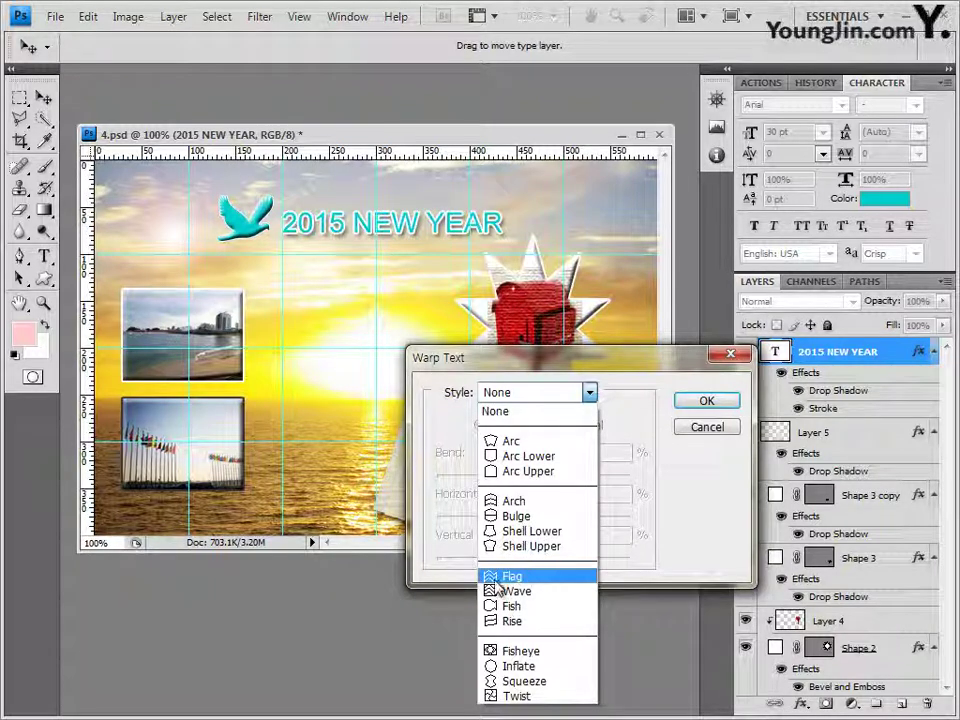
{"action": "left_click", "coordinate": [532, 578]}
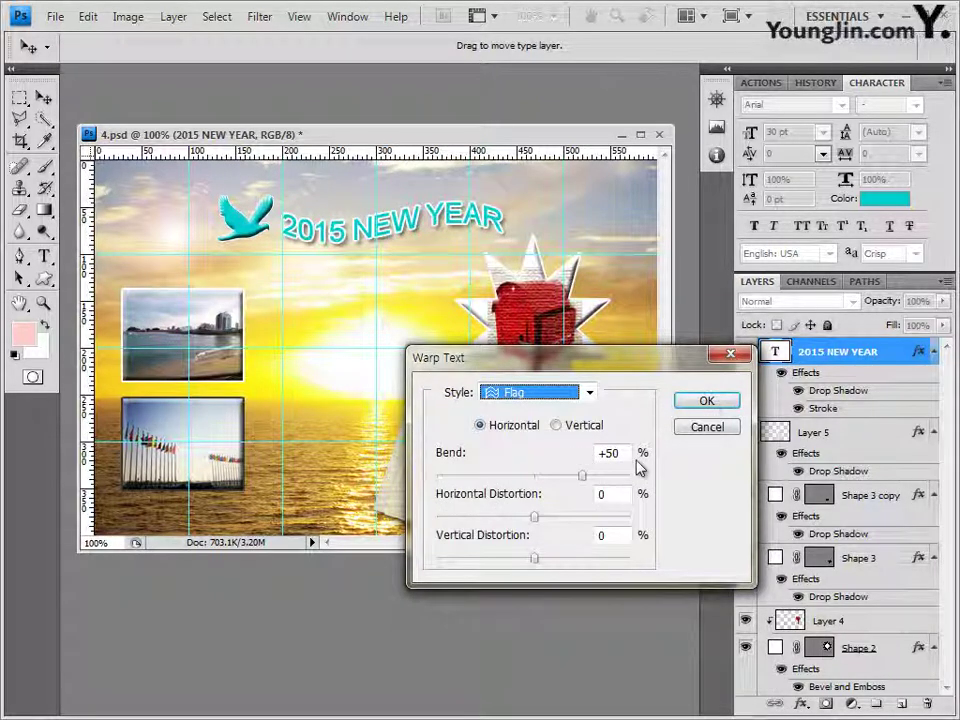
{"action": "left_click", "coordinate": [707, 401]}
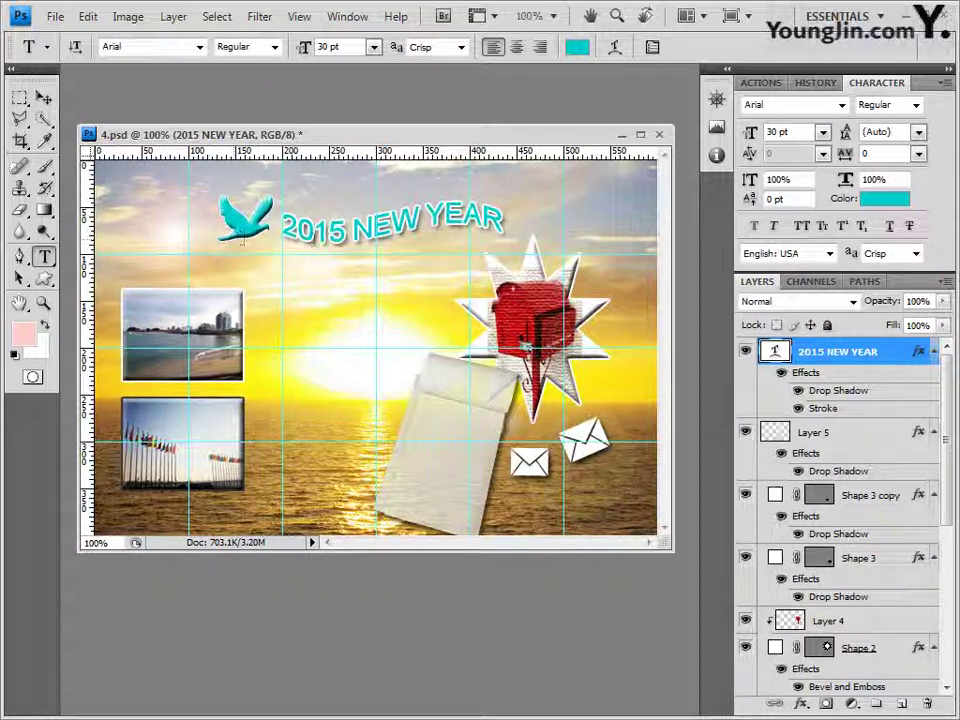
- Nudge the warped 2015 NEW YEAR text slightly up and to the right beside the bird
{"action": "left_click", "coordinate": [43, 97]}
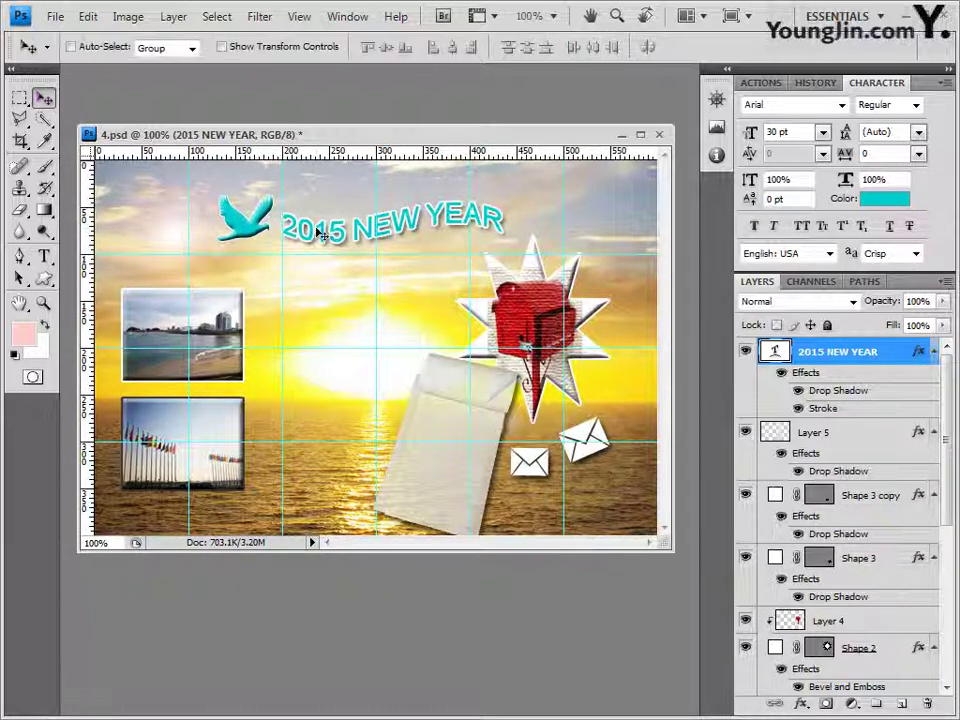
{"action": "left_click_drag", "start_coordinate": [317, 231], "coordinate": [315, 229]}
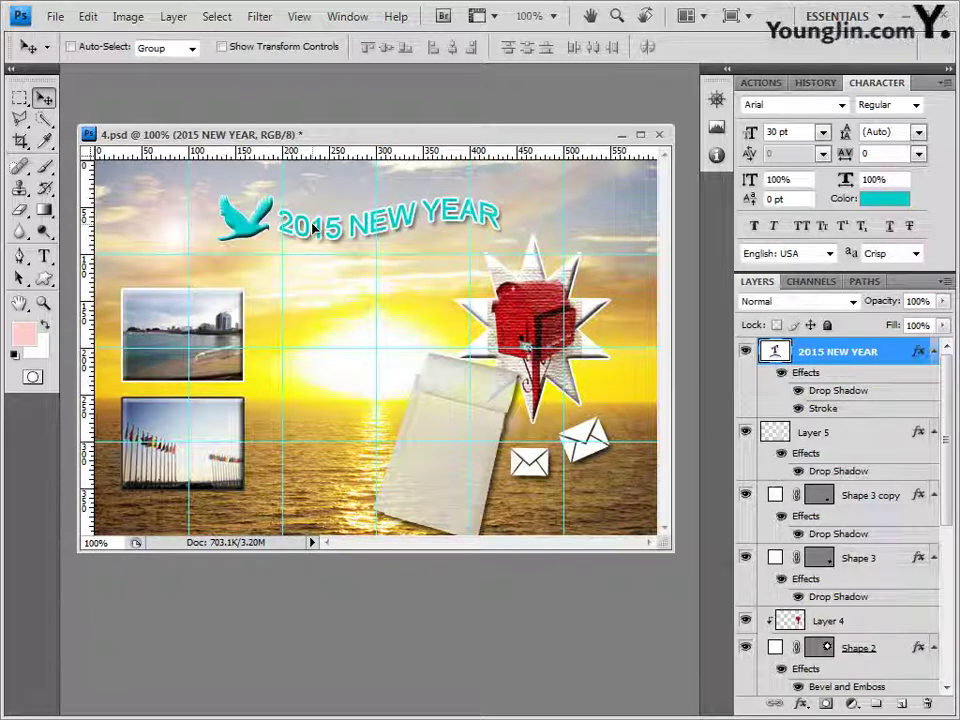
{"action": "left_click_drag", "start_coordinate": [321, 227], "coordinate": [328, 220]}
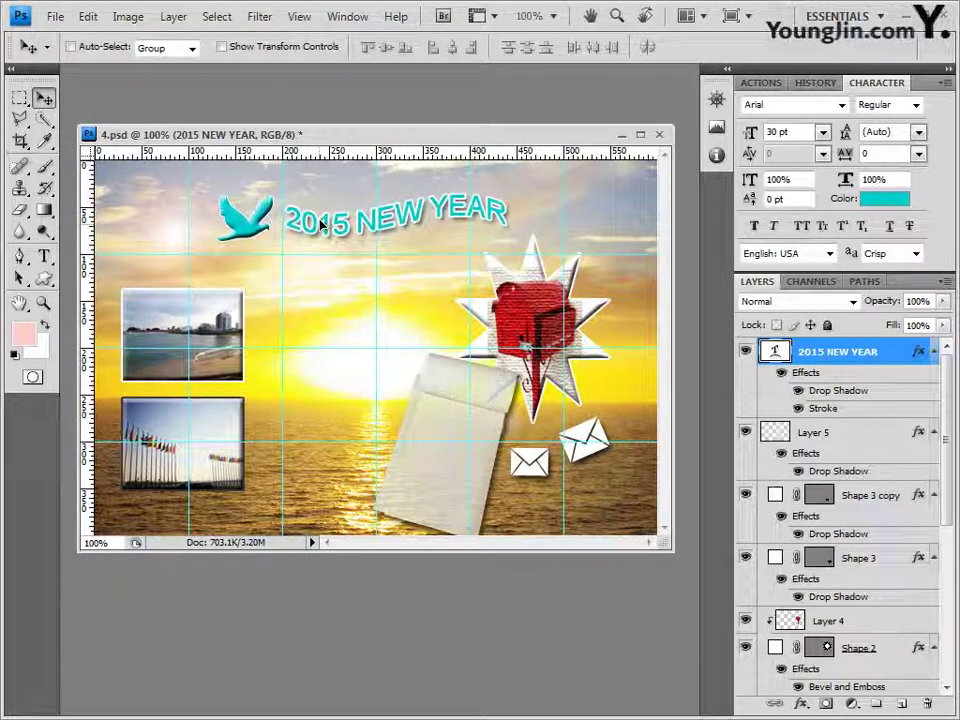
- Add the text "SET YOUR GOAL" below 2015 NEW YEAR in Arial Regular, 30 pt, color #ff3399
{"action": "left_click", "coordinate": [44, 259]}
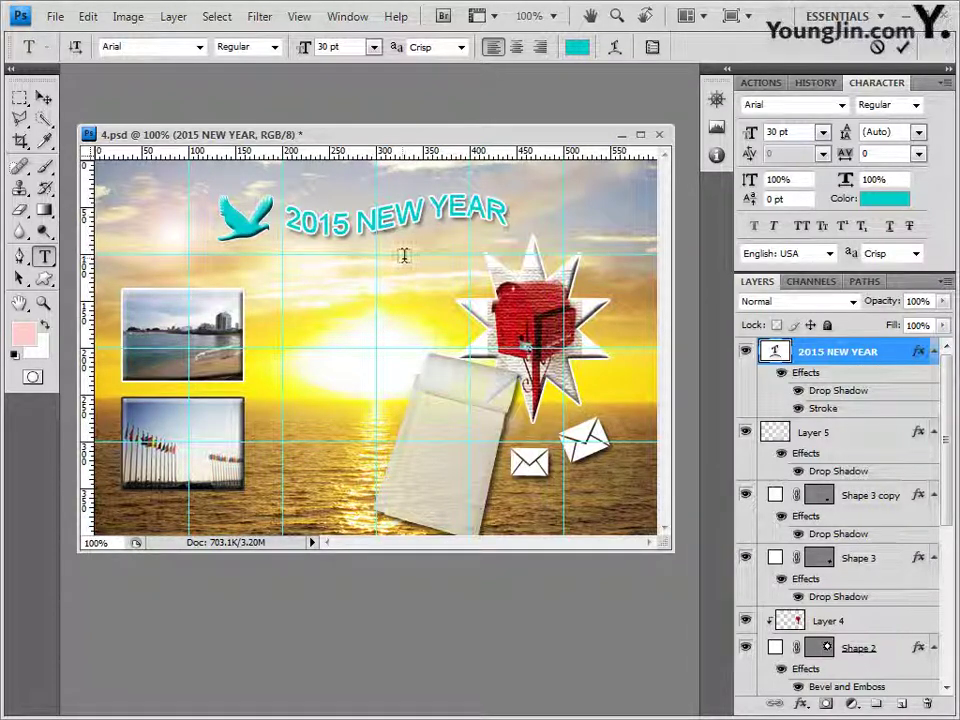
{"action": "left_click", "coordinate": [401, 255]}
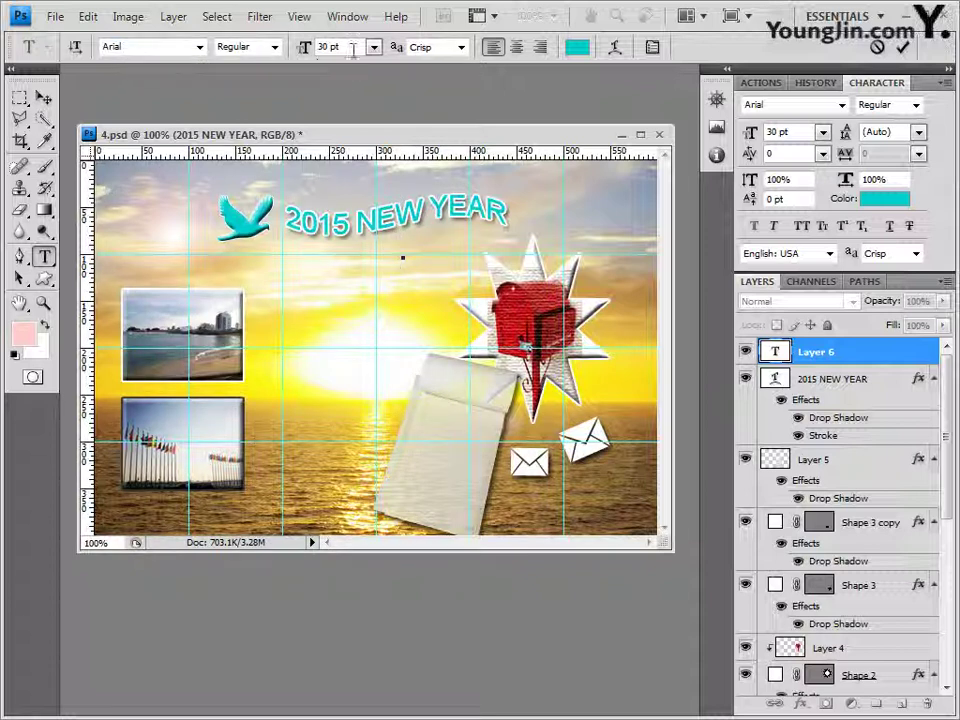
{"action": "left_click", "coordinate": [577, 47]}
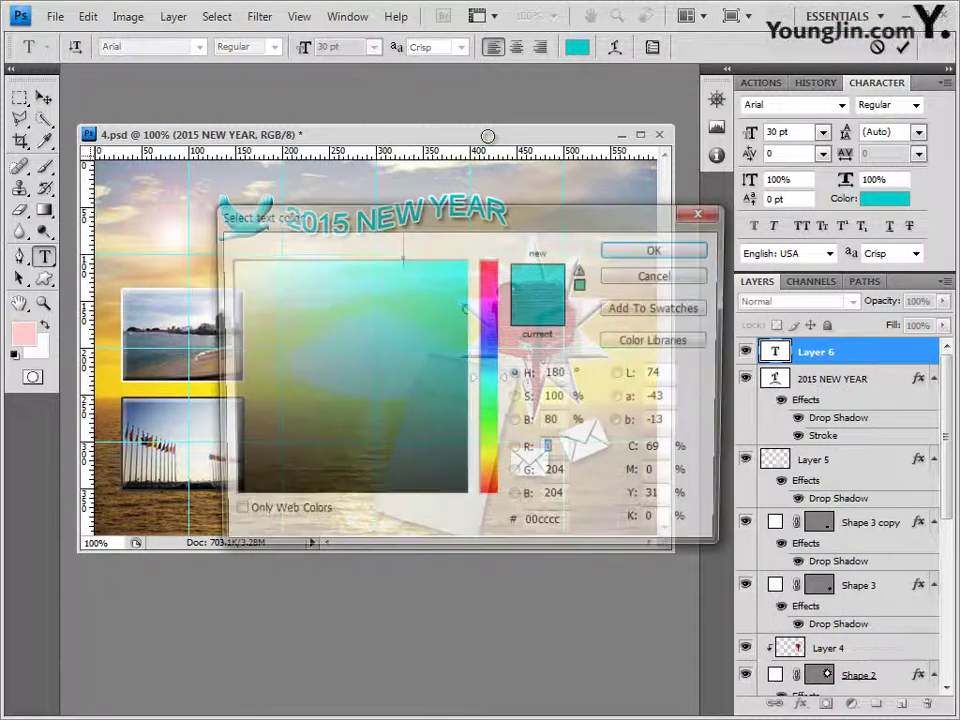
{"action": "left_click", "coordinate": [546, 527]}
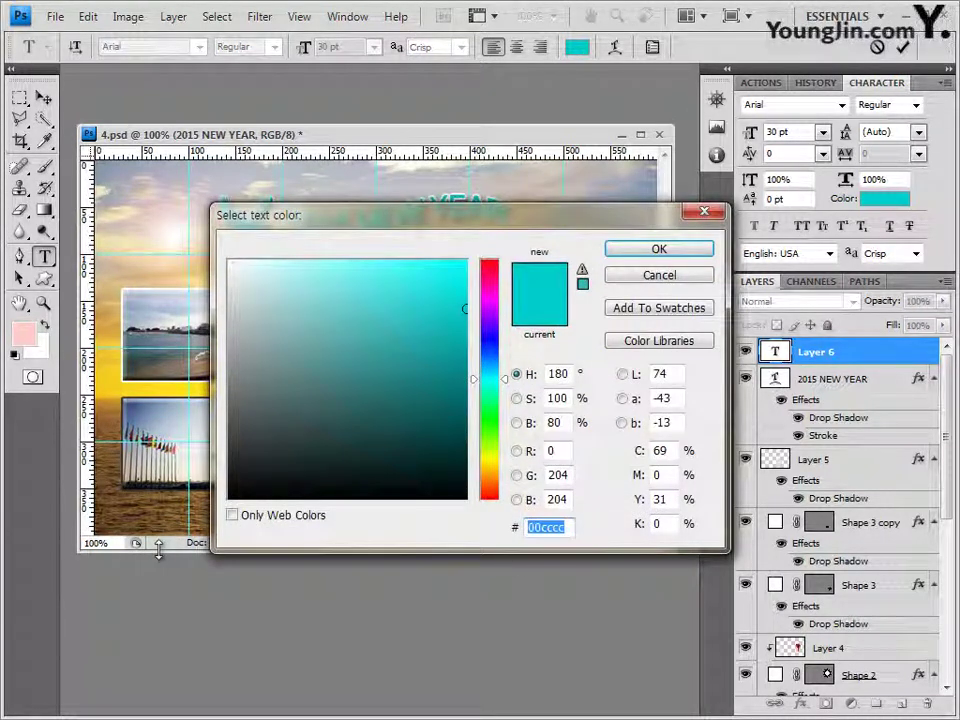
{"action": "type", "text": "ff3399"}
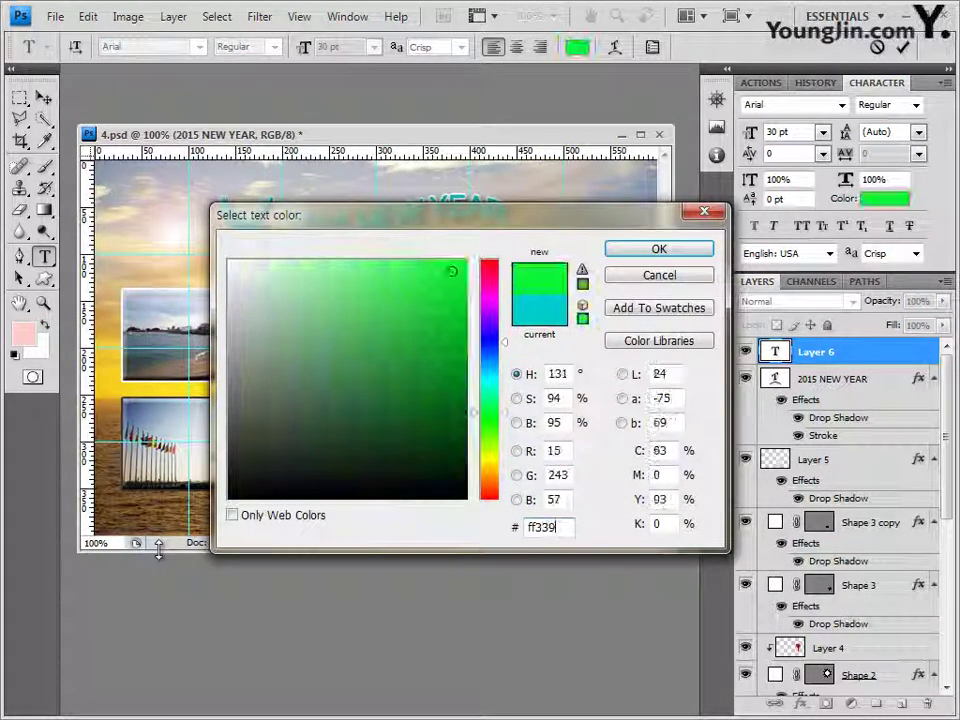
{"action": "left_click", "coordinate": [659, 252]}
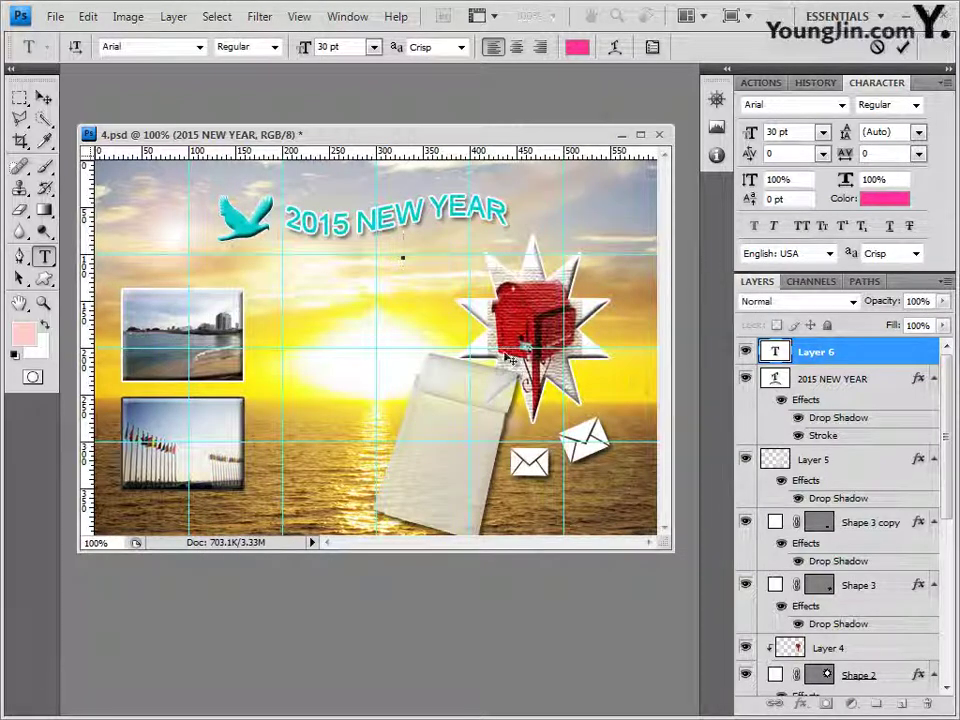
{"action": "type", "text": "SET YOUR GOAL"}
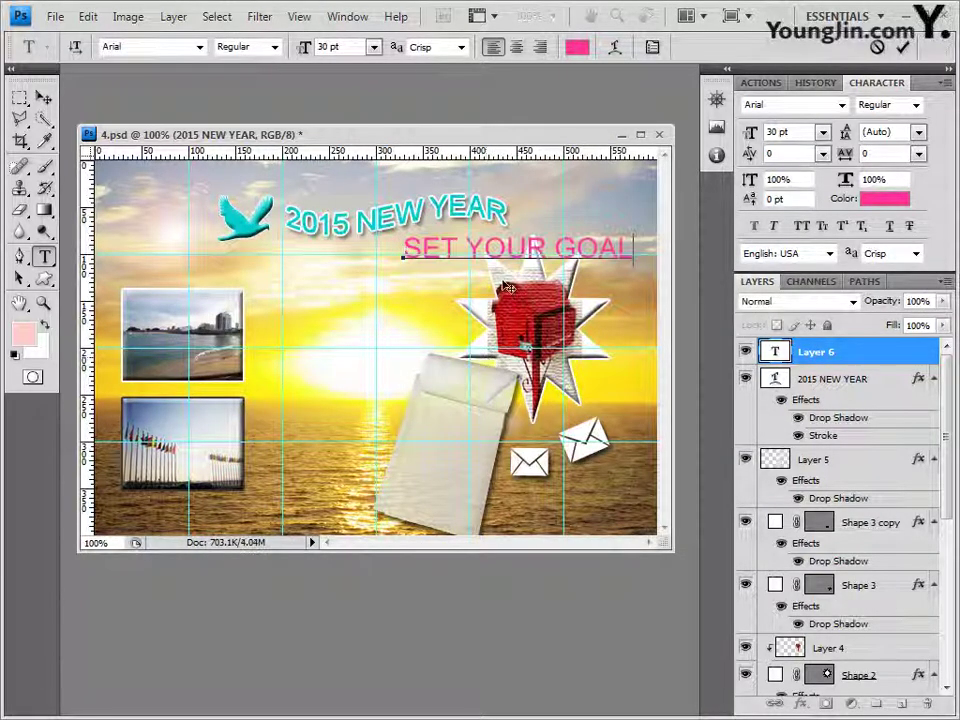
{"action": "left_click", "coordinate": [877, 352]}
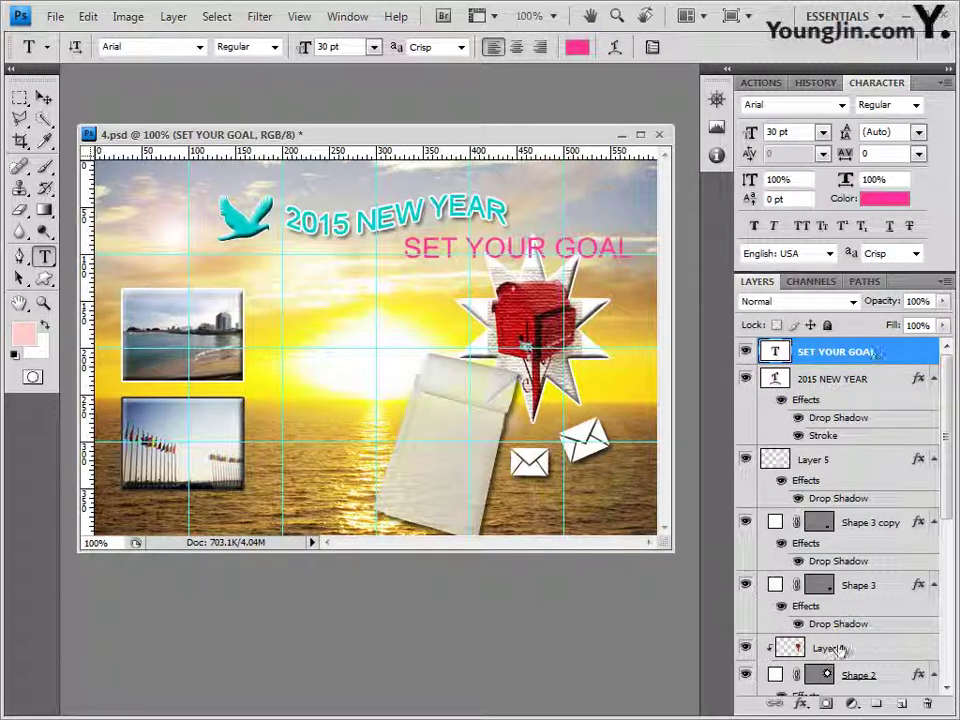
- Give the SET YOUR GOAL text a default Drop Shadow and a 2 px outside Stroke in white, #ffffff
{"action": "left_click", "coordinate": [803, 705]}
{"action": "left_click", "coordinate": [846, 508]}
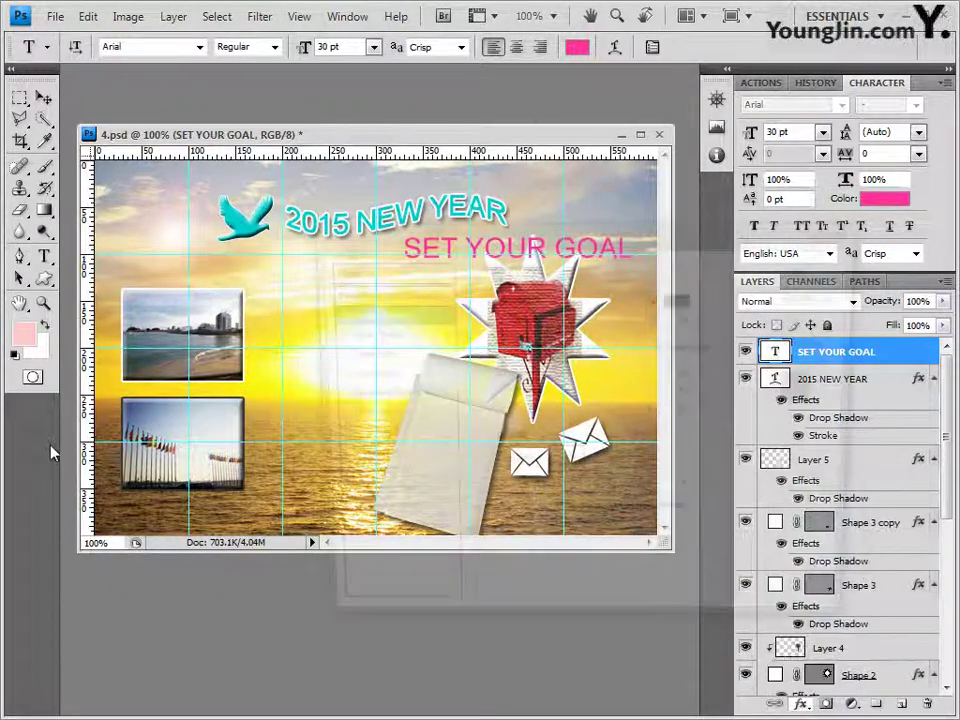
{"action": "left_click", "coordinate": [365, 540]}
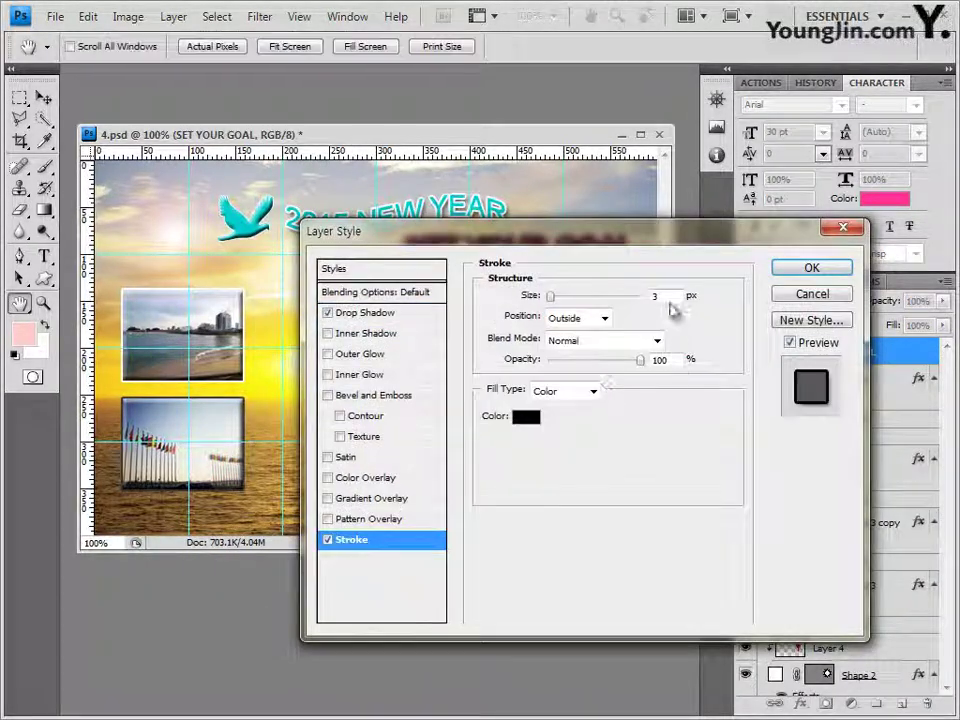
{"action": "type", "text": "2"}
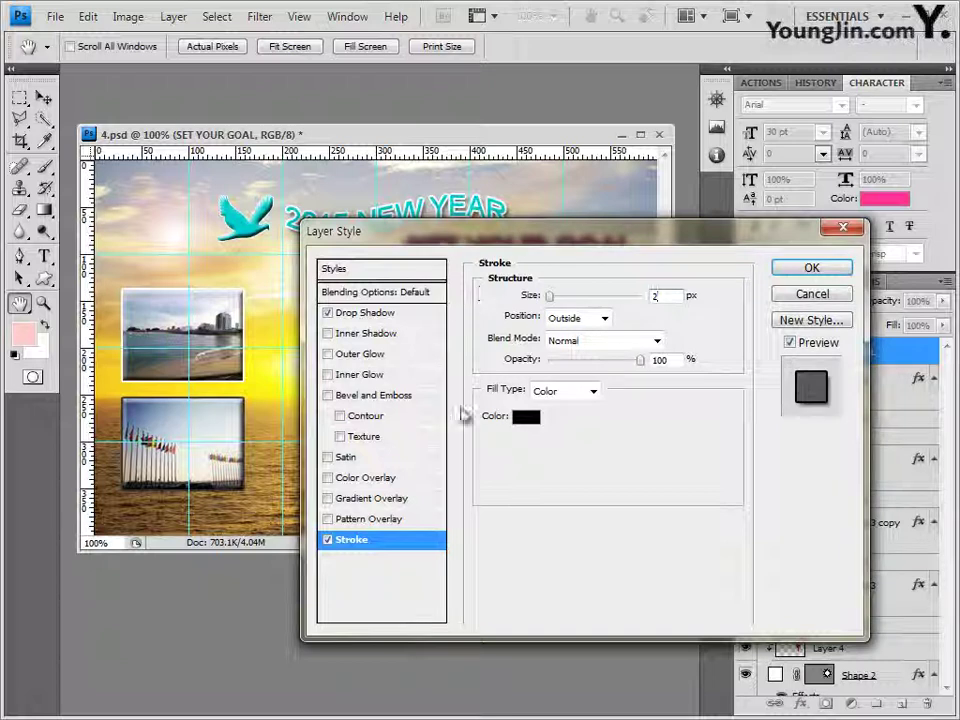
{"action": "left_click", "coordinate": [538, 420]}
{"action": "left_click_drag", "start_coordinate": [572, 525], "coordinate": [246, 536]}
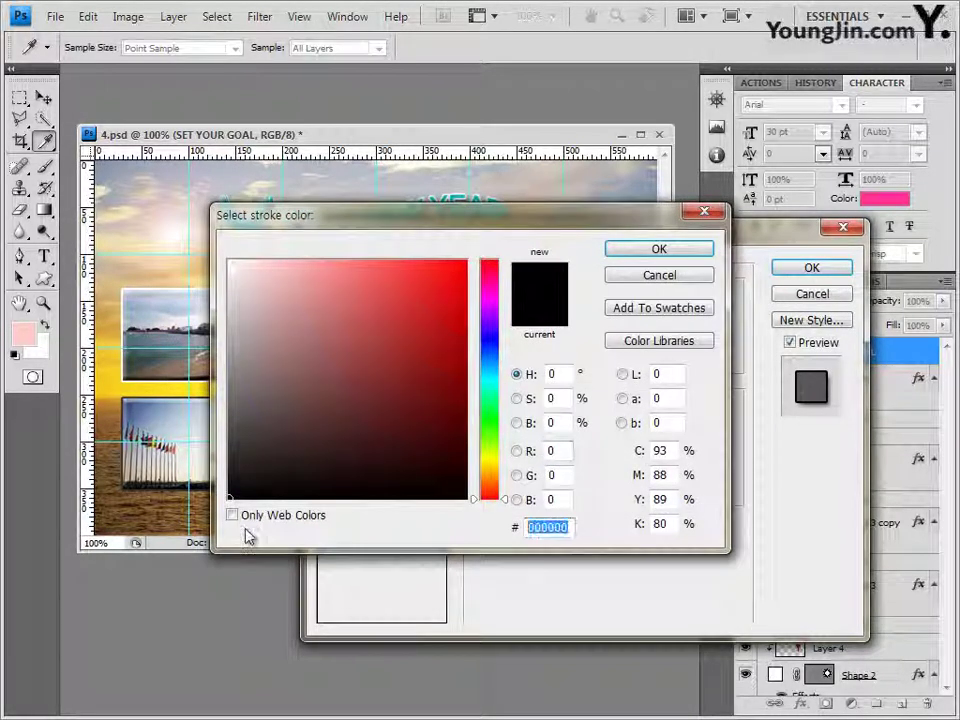
{"action": "type", "text": "ffffff"}
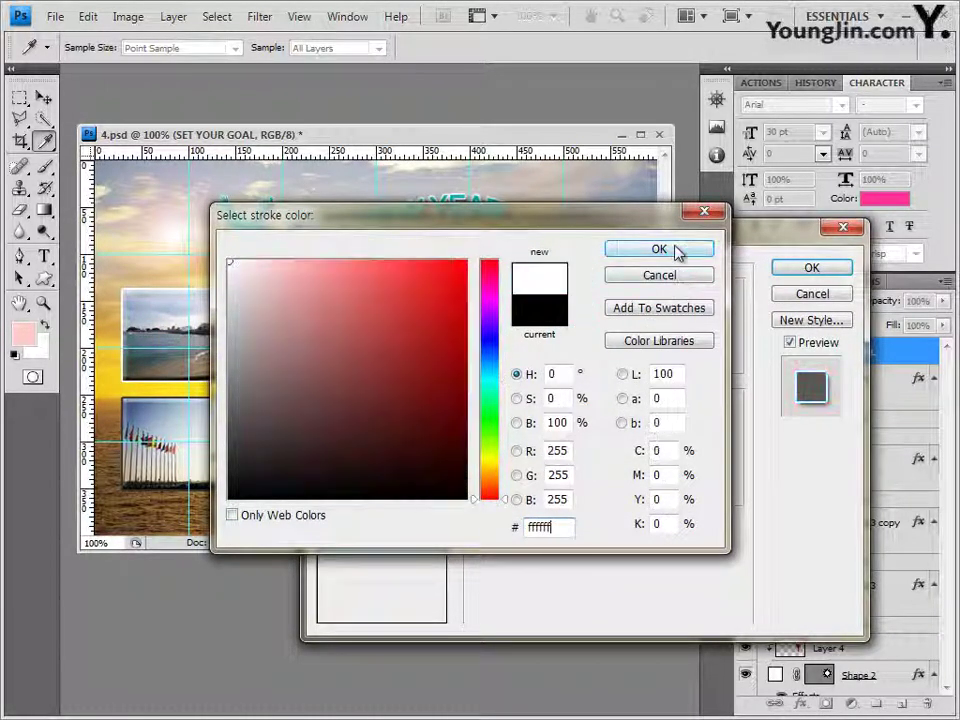
{"action": "left_click", "coordinate": [673, 250]}
{"action": "key", "text": "Return"}
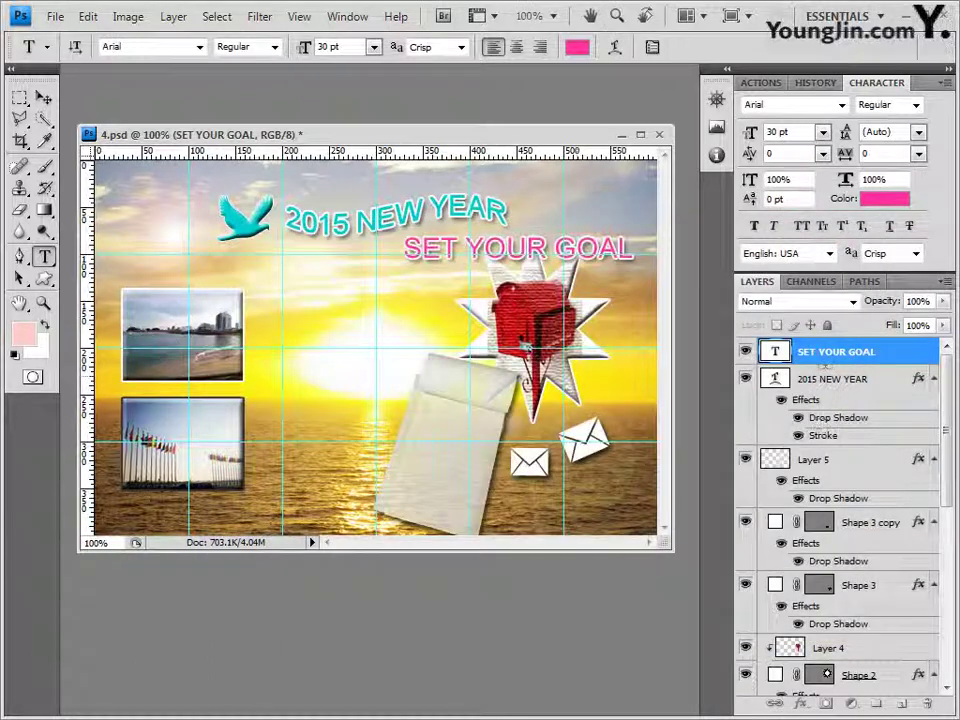
- Warp the SET YOUR GOAL text with the horizontal Flag style at +50% bend and nudge it slightly up and to the left
{"action": "left_click_drag", "start_coordinate": [823, 351], "coordinate": [825, 352]}
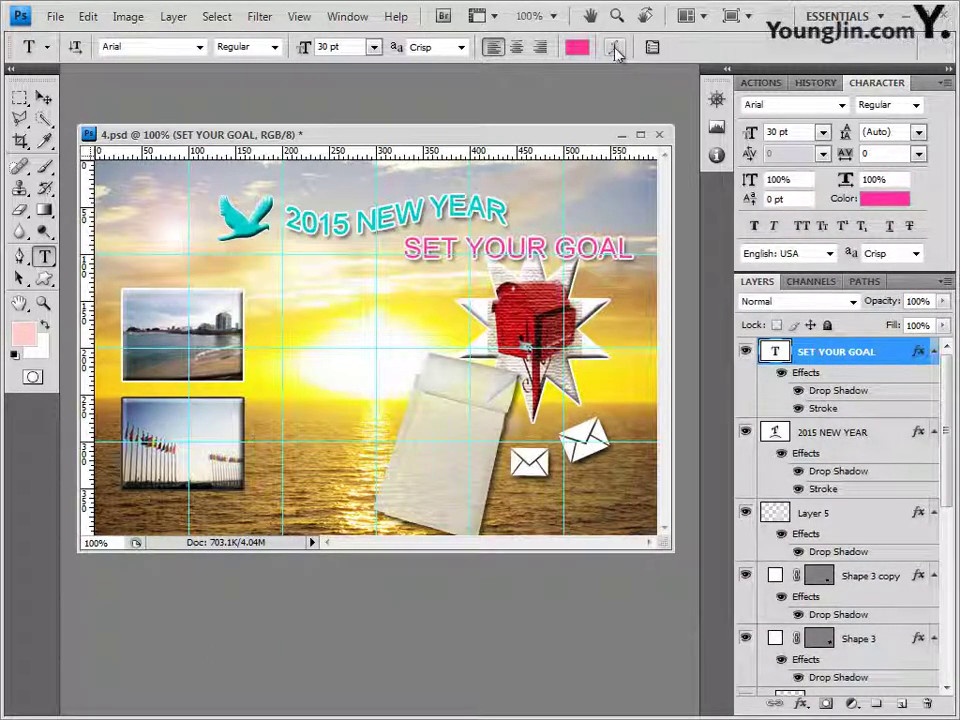
{"action": "left_click", "coordinate": [614, 48]}
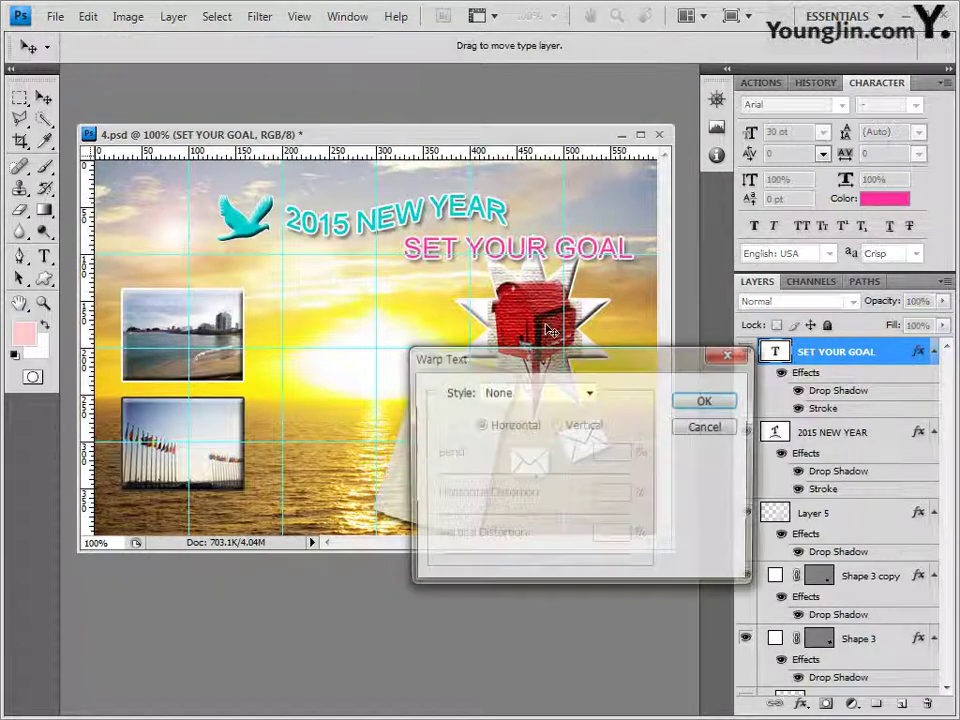
{"action": "left_click", "coordinate": [565, 393]}
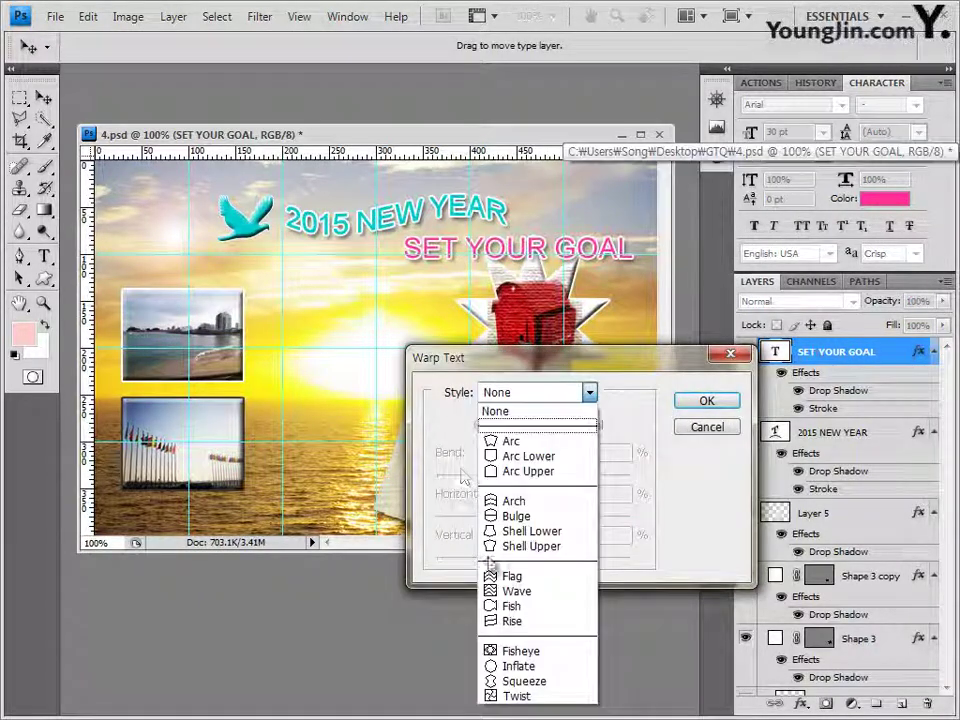
{"action": "left_click", "coordinate": [508, 577]}
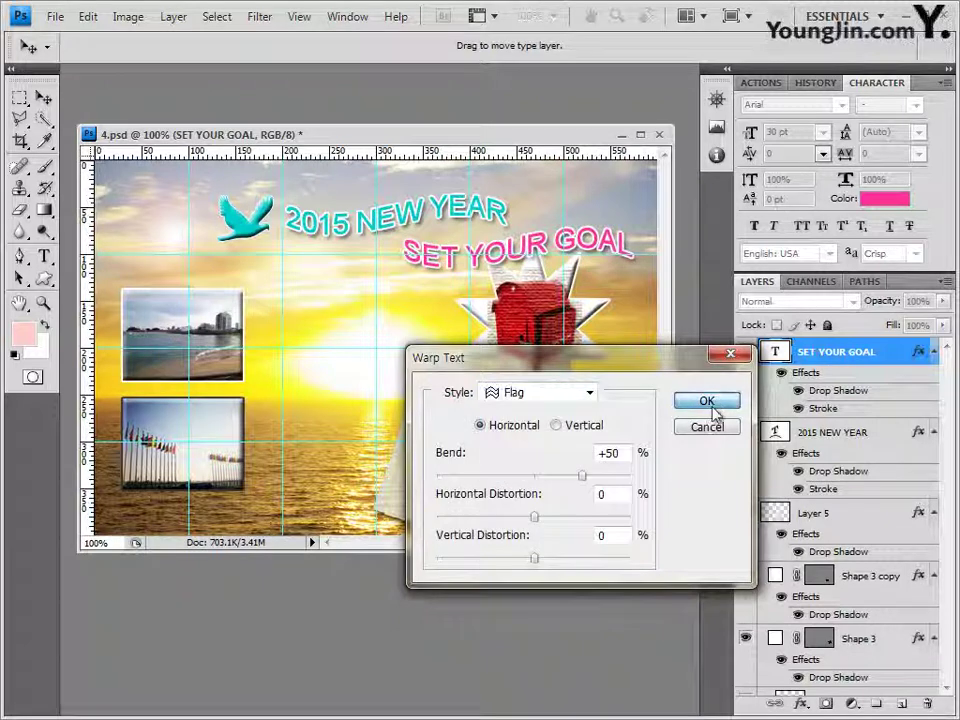
{"action": "left_click", "coordinate": [707, 401]}
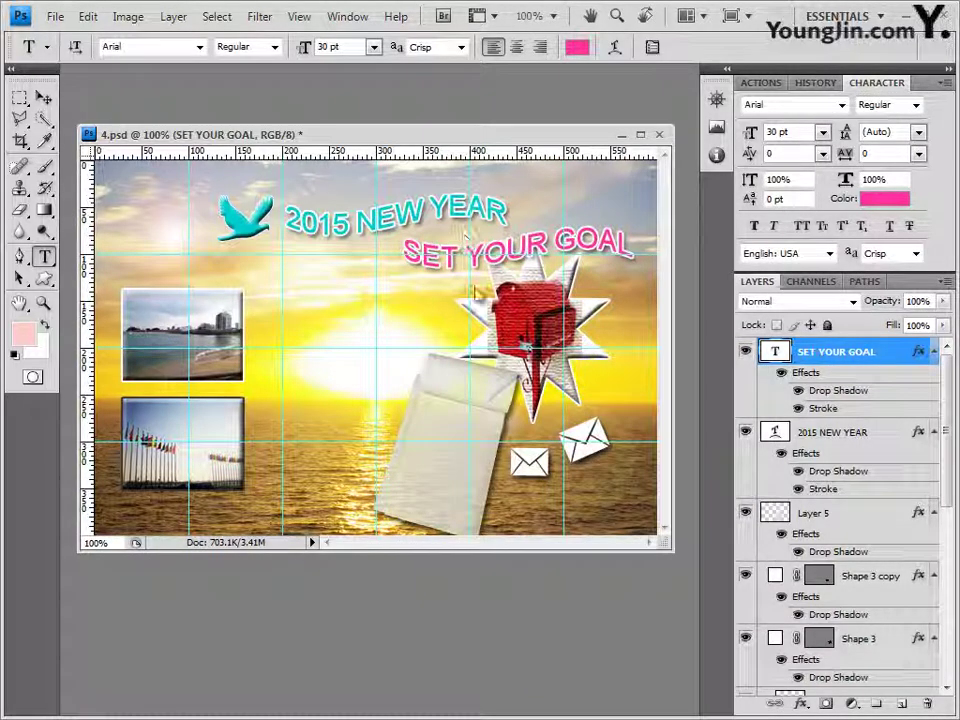
{"action": "left_click", "coordinate": [44, 97]}
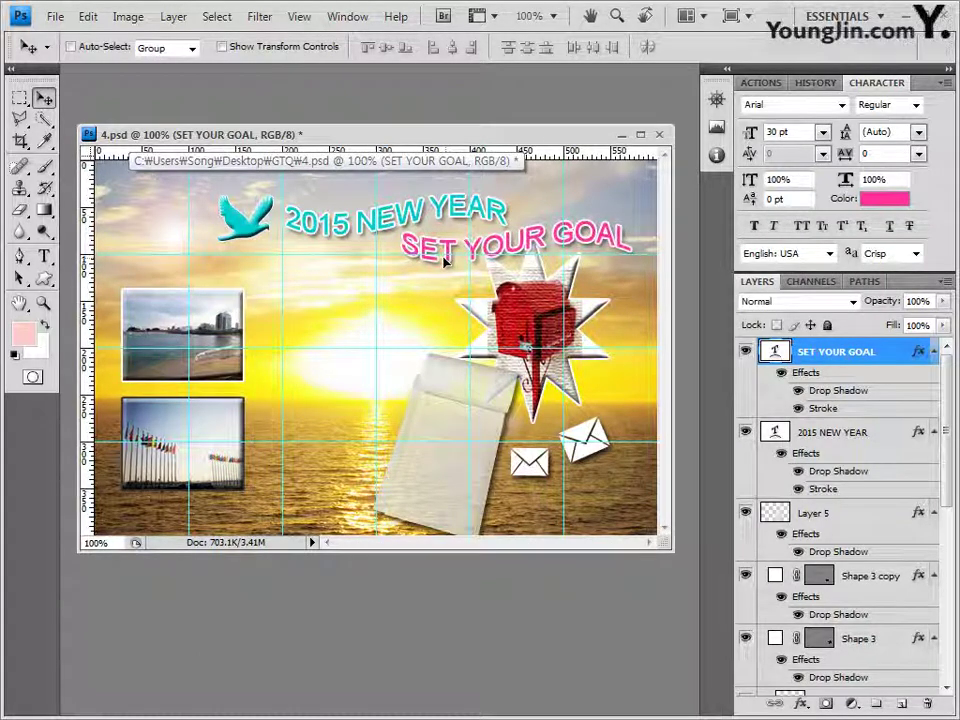
{"action": "left_click_drag", "start_coordinate": [447, 262], "coordinate": [441, 267]}
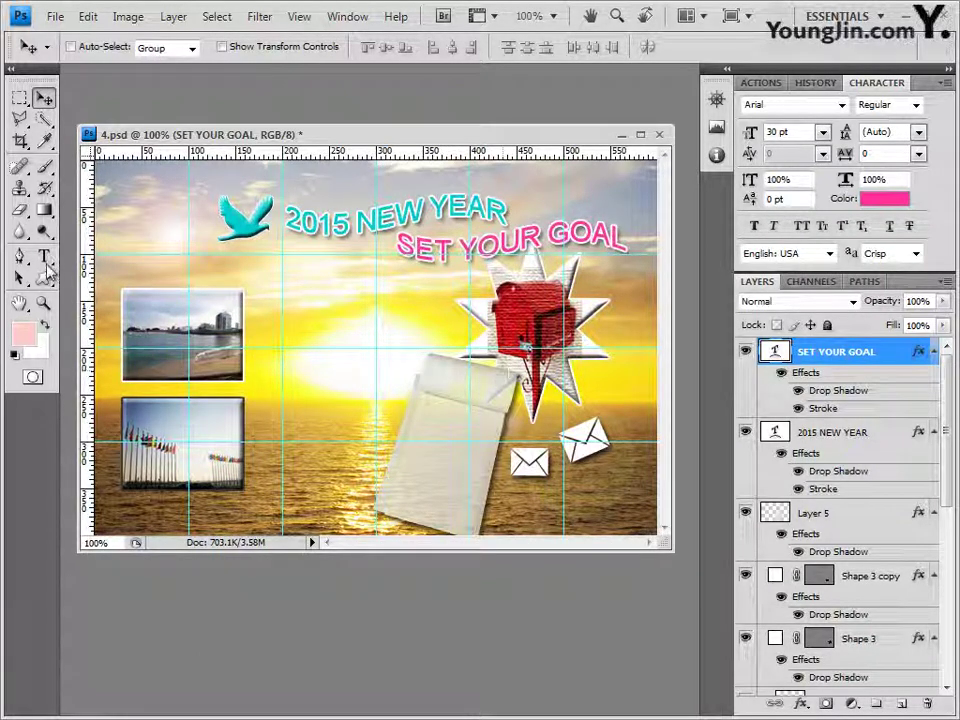
- Add the two-line text "새해 목표를 적어보세요~" on the notepad in the 궁서 font, 20 pt, color #b58300
{"action": "left_click", "coordinate": [44, 258]}
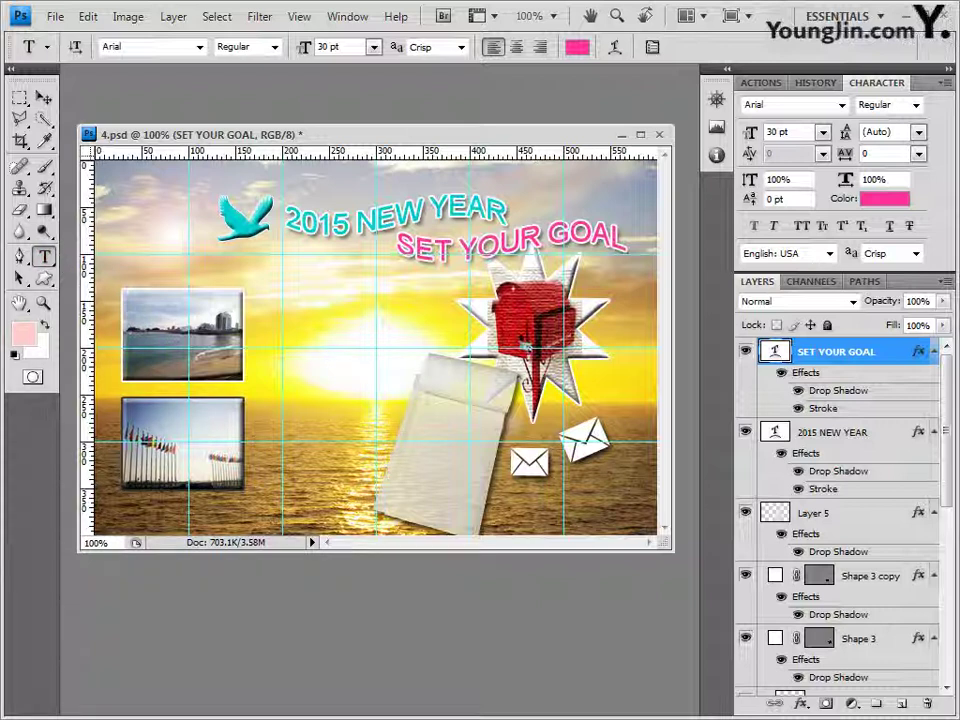
{"action": "left_click", "coordinate": [413, 431]}
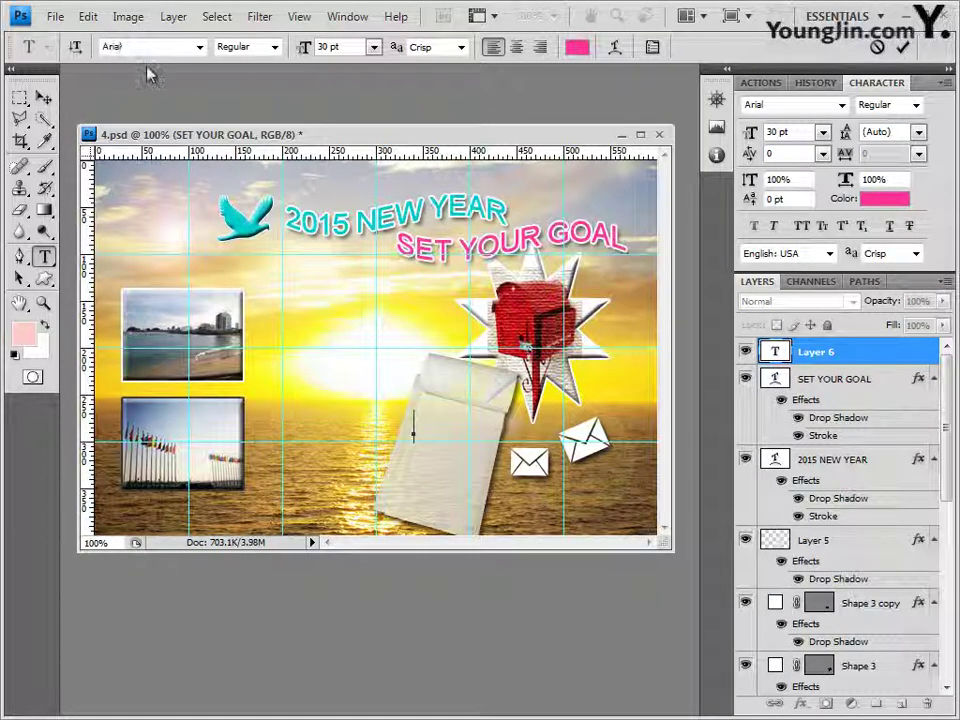
{"action": "left_click", "coordinate": [199, 47]}
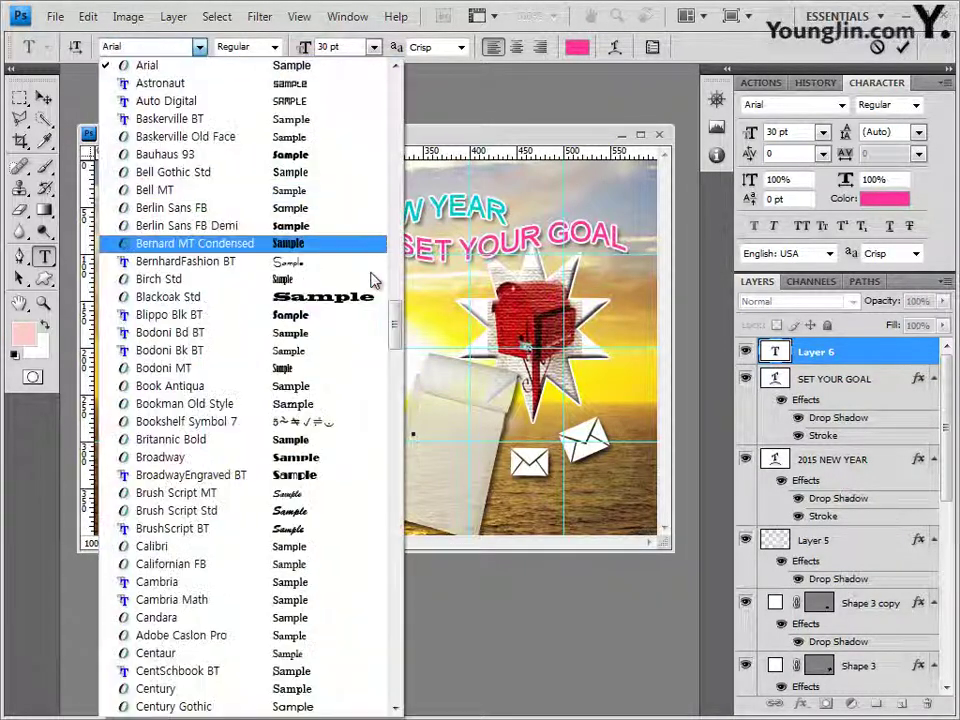
{"action": "left_click_drag", "start_coordinate": [398, 338], "coordinate": [388, 143]}
{"action": "left_click", "coordinate": [155, 512]}
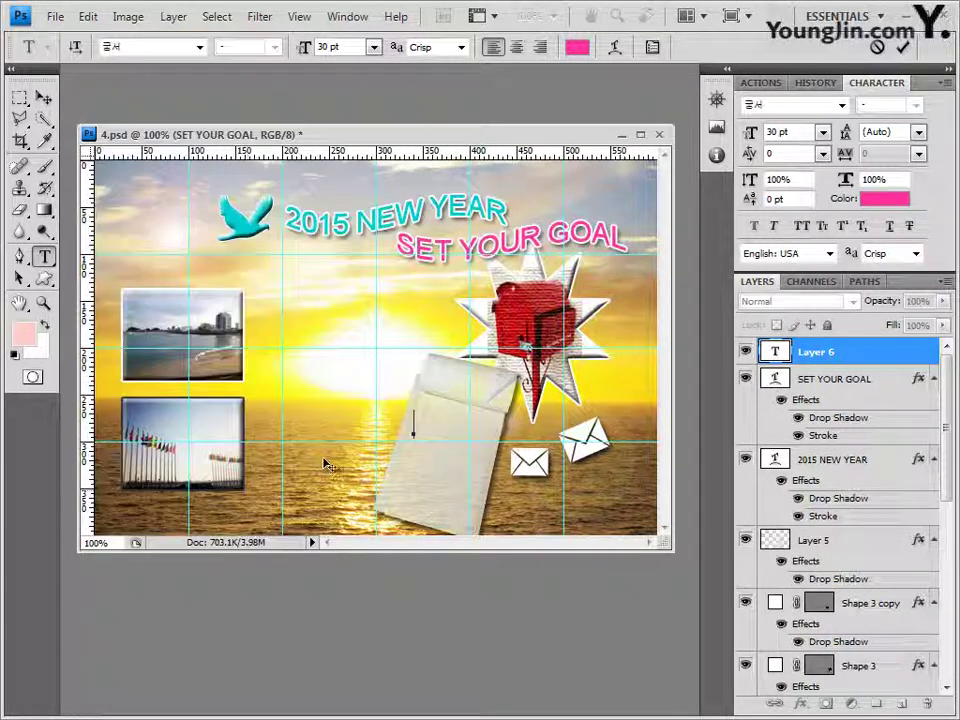
{"action": "key", "text": "Tab"}
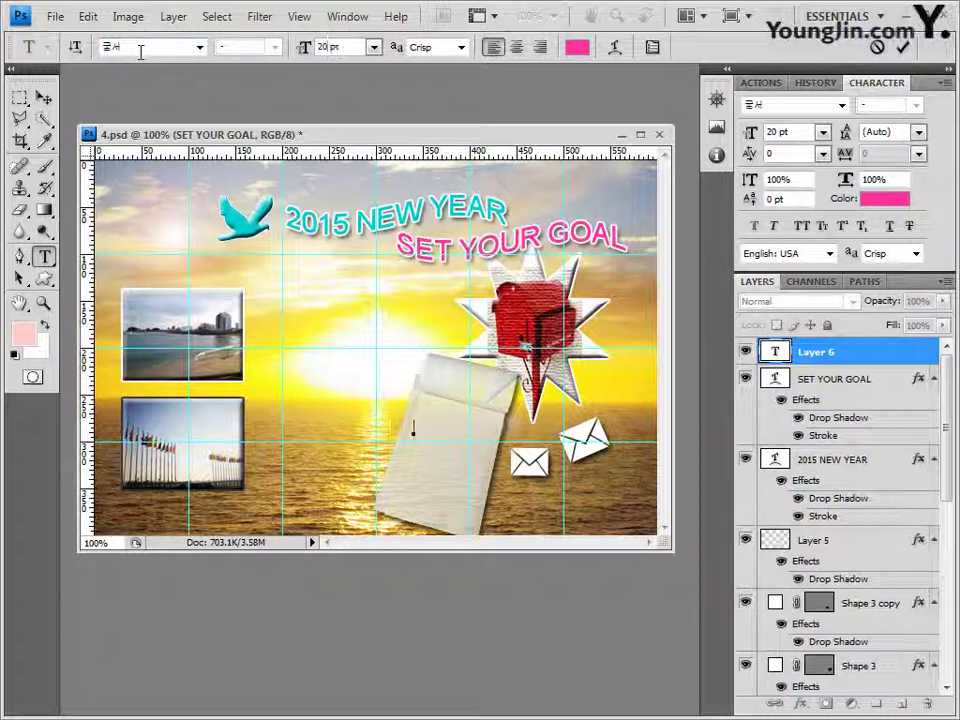
{"action": "left_click", "coordinate": [577, 47]}
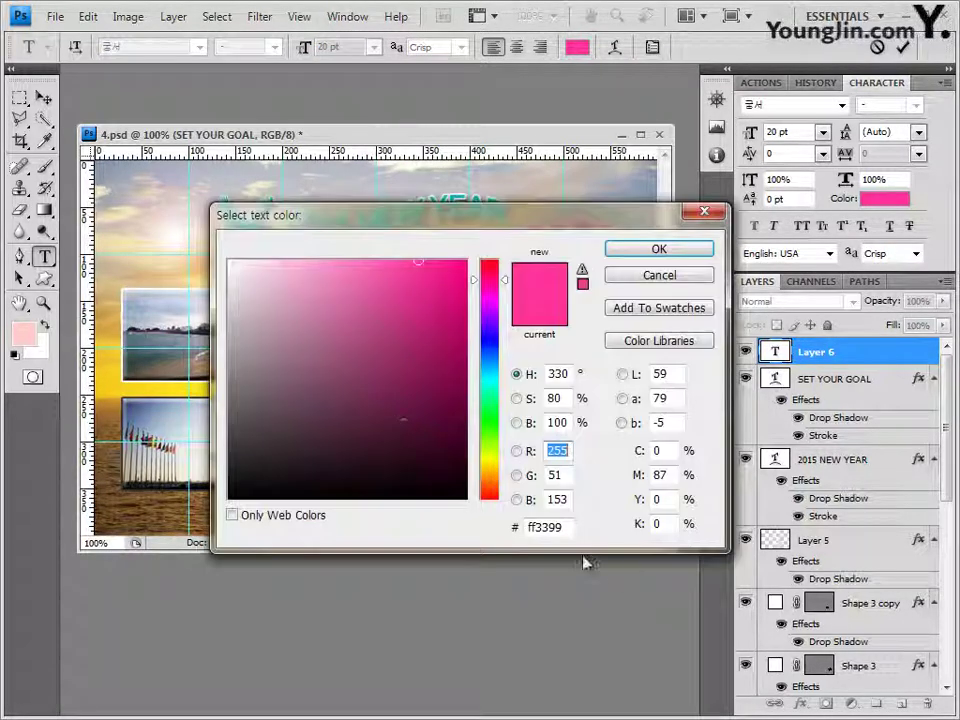
{"action": "left_click", "coordinate": [566, 527]}
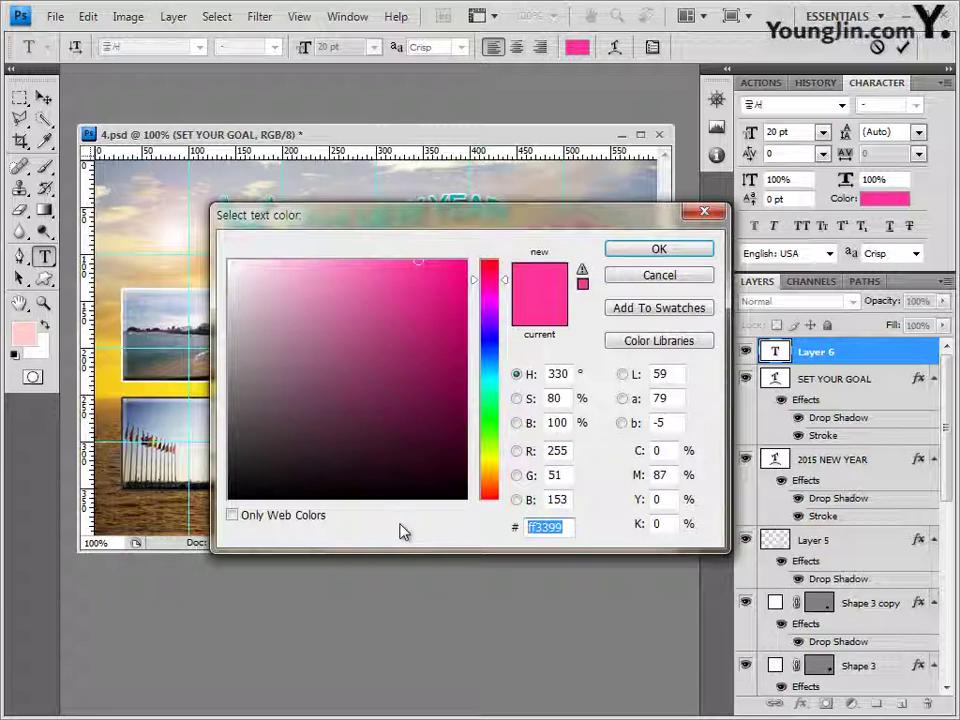
{"action": "type", "text": "b58300"}
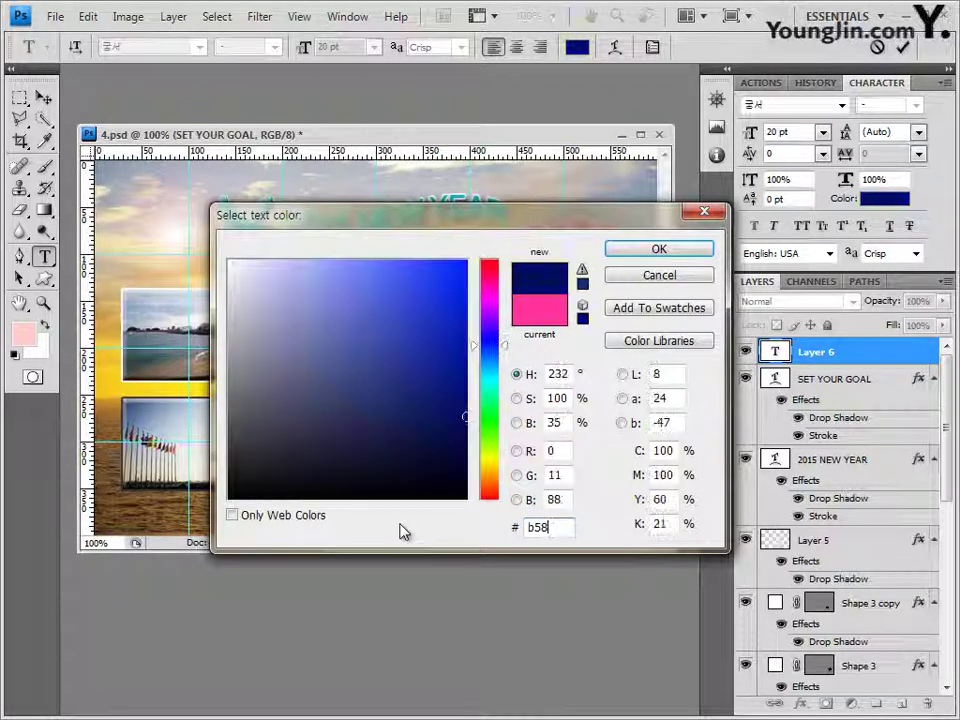
{"action": "left_click", "coordinate": [680, 252]}
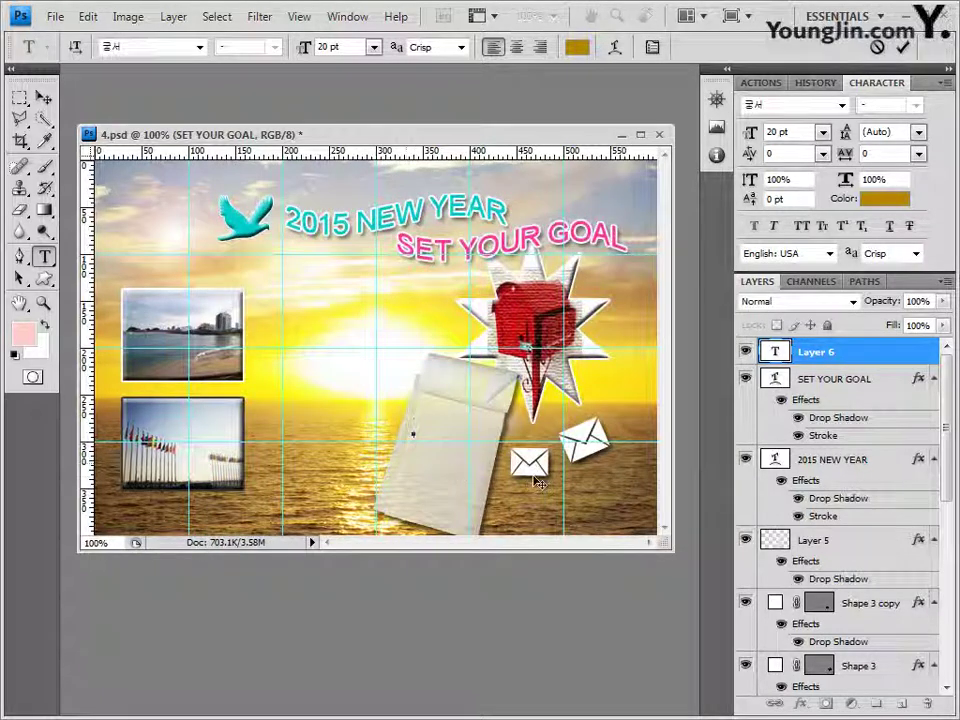
{"action": "type", "text": "새해 목표를 적어보세요"}
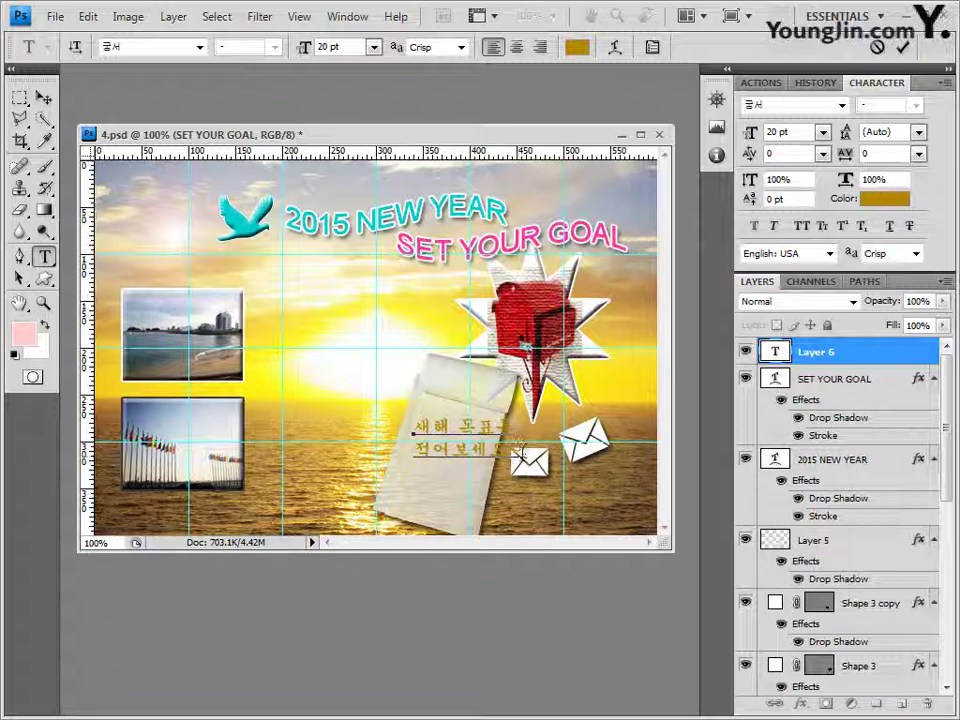
{"action": "key", "text": "shift+Left"}
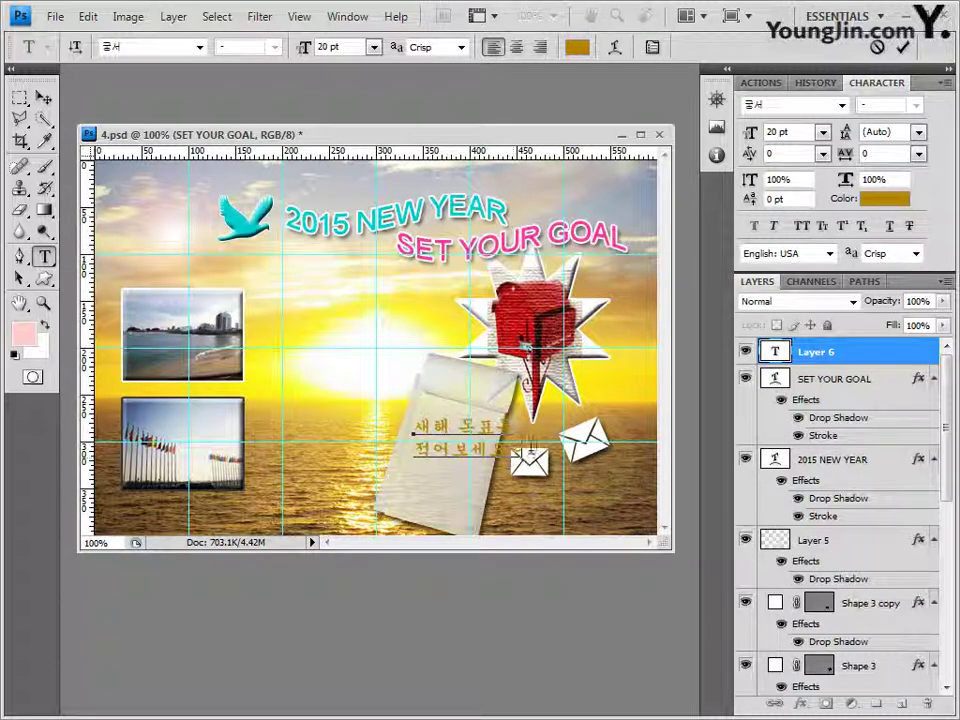
{"action": "left_click", "coordinate": [871, 359]}
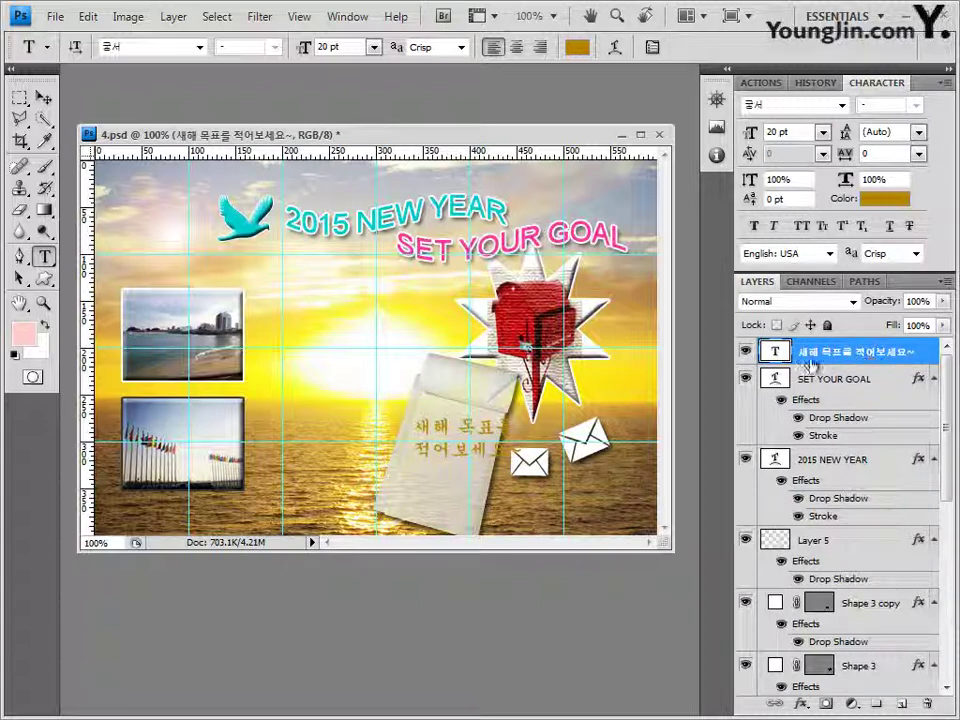
- Give the 새해 목표를 적어보세요~ text a default Drop Shadow
{"action": "left_click", "coordinate": [802, 704]}
{"action": "left_click", "coordinate": [818, 507]}
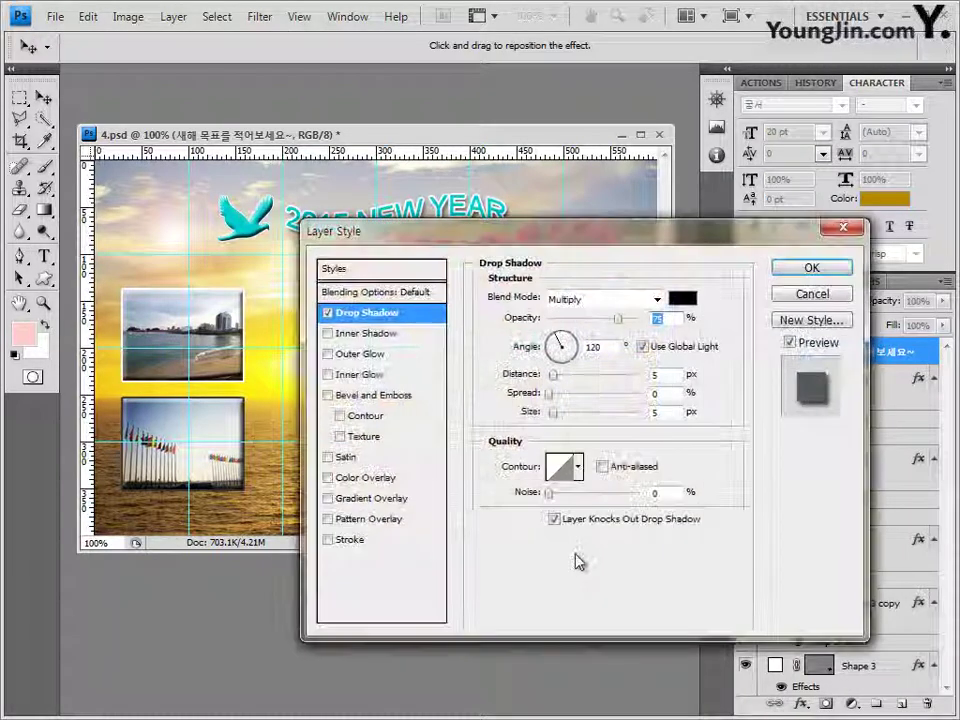
{"action": "left_click", "coordinate": [814, 268]}
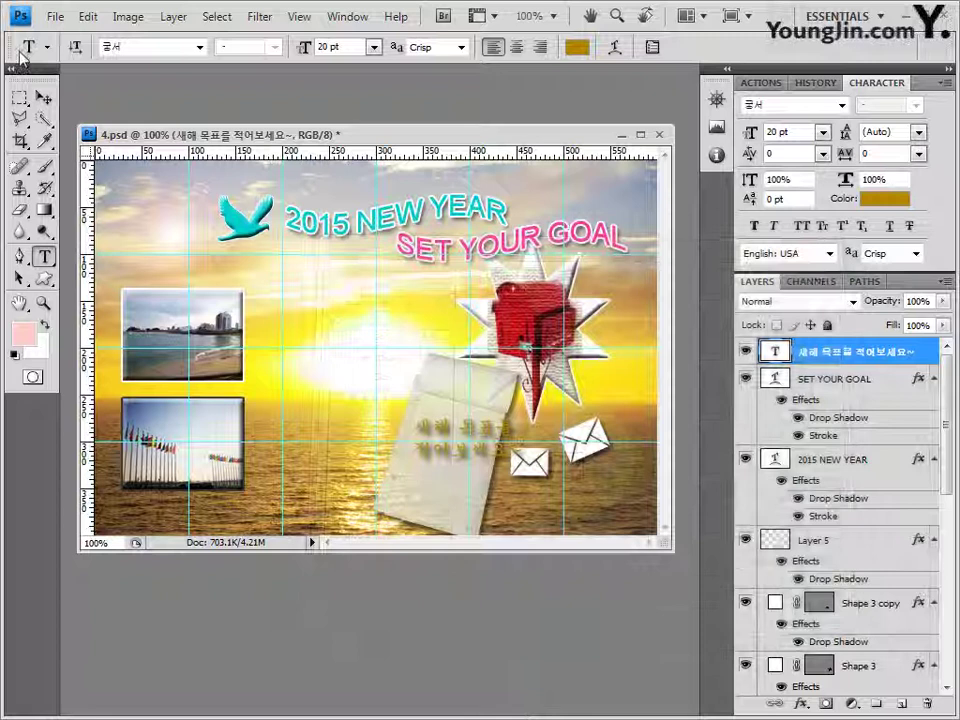
- Rotate the 새해 목표를 적어보세요~ text about 15.8° clockwise and move it onto the middle of the notepad
{"action": "left_click", "coordinate": [44, 98]}
{"action": "key", "text": "ctrl+t"}
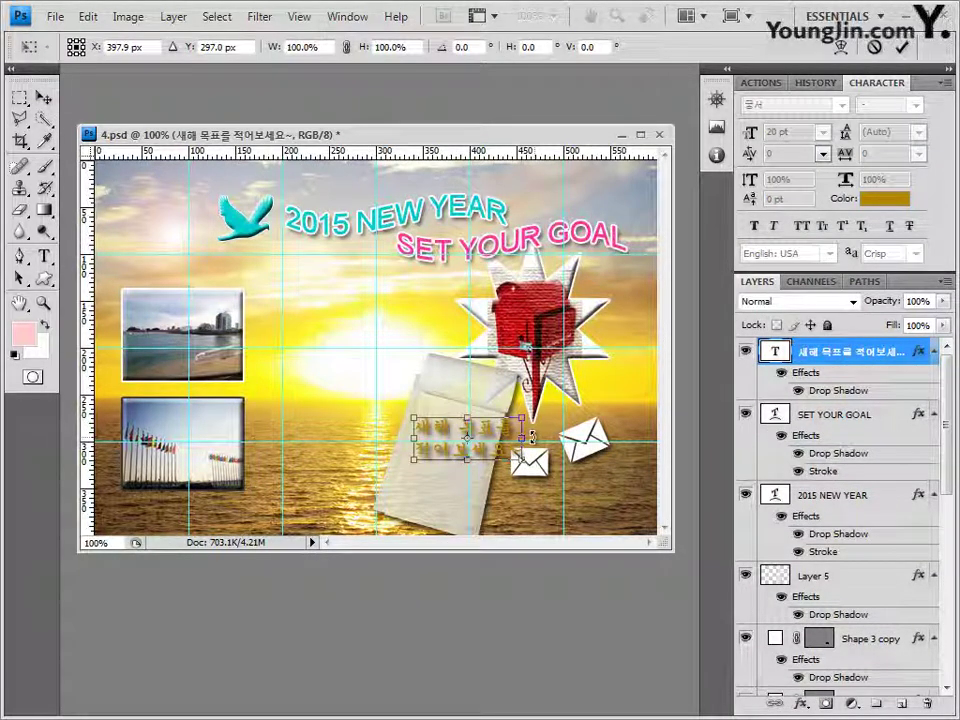
{"action": "left_click_drag", "start_coordinate": [532, 437], "coordinate": [483, 476]}
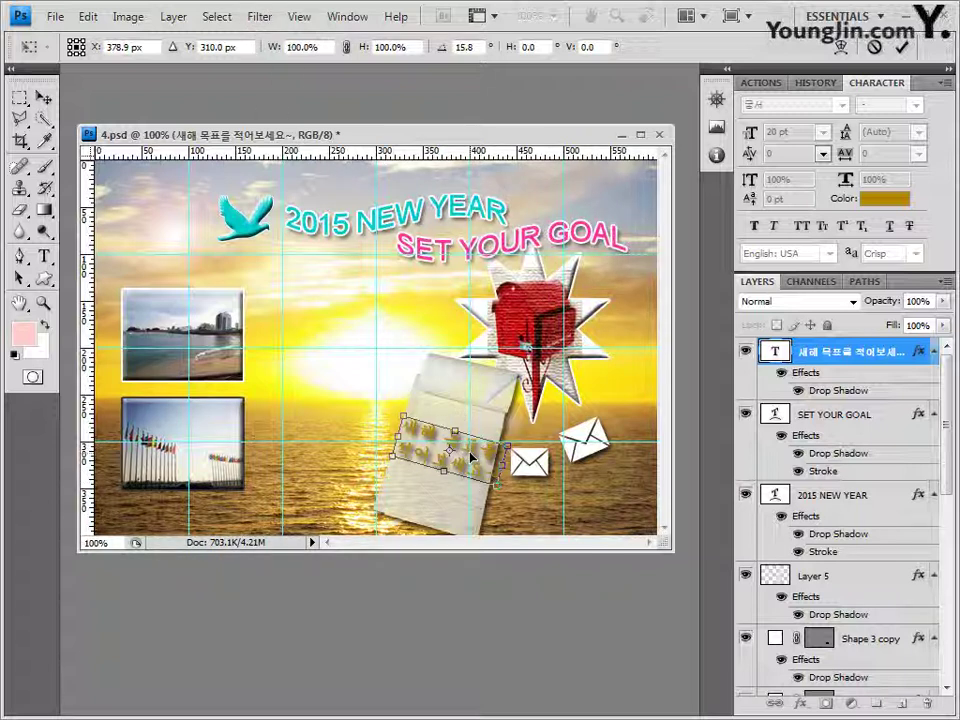
{"action": "left_click_drag", "start_coordinate": [470, 458], "coordinate": [464, 463]}
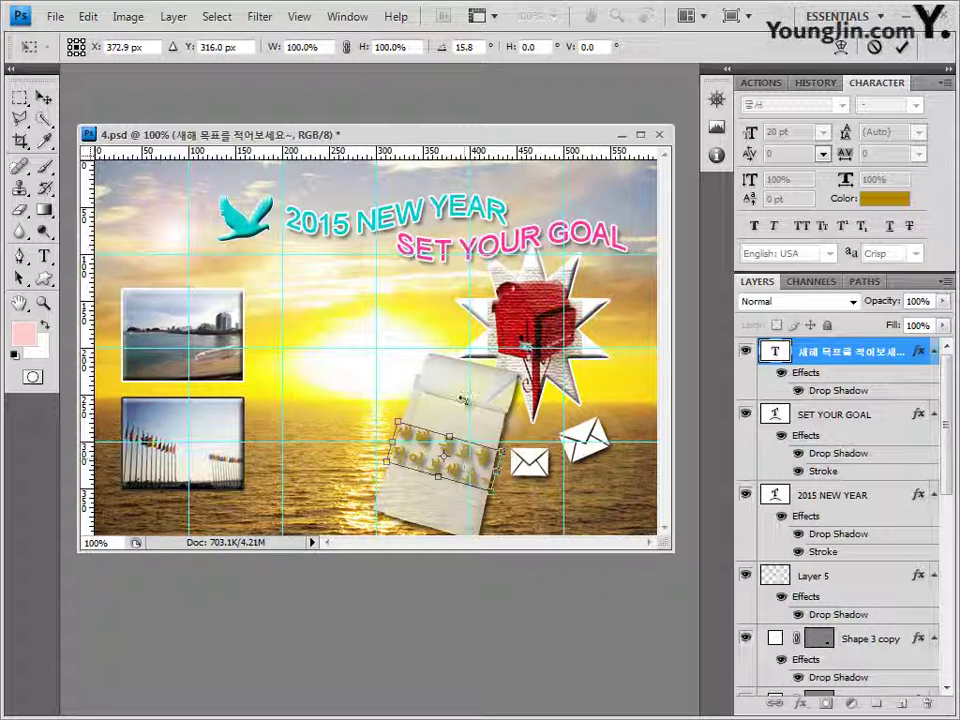
{"action": "key", "text": "Return"}
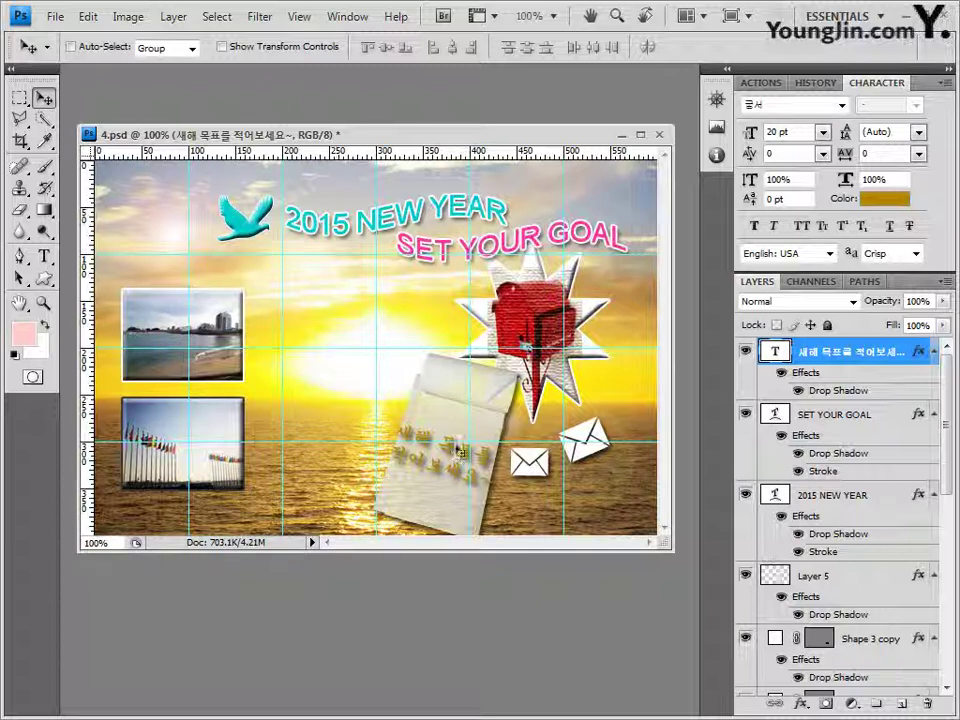
{"action": "left_click", "coordinate": [44, 257]}
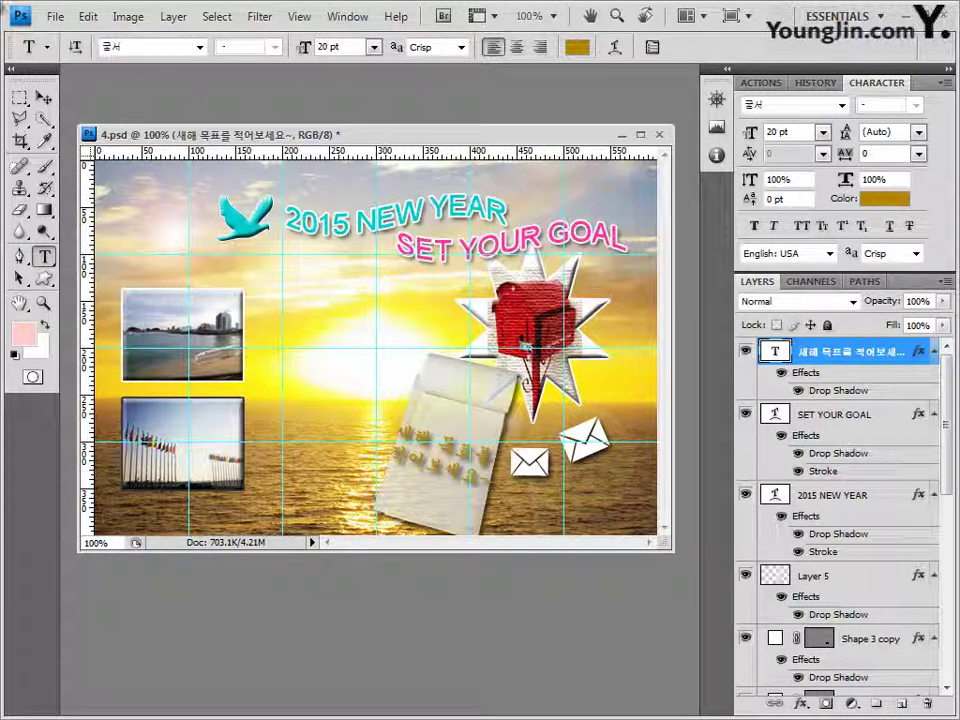
{"action": "left_click", "coordinate": [44, 97]}
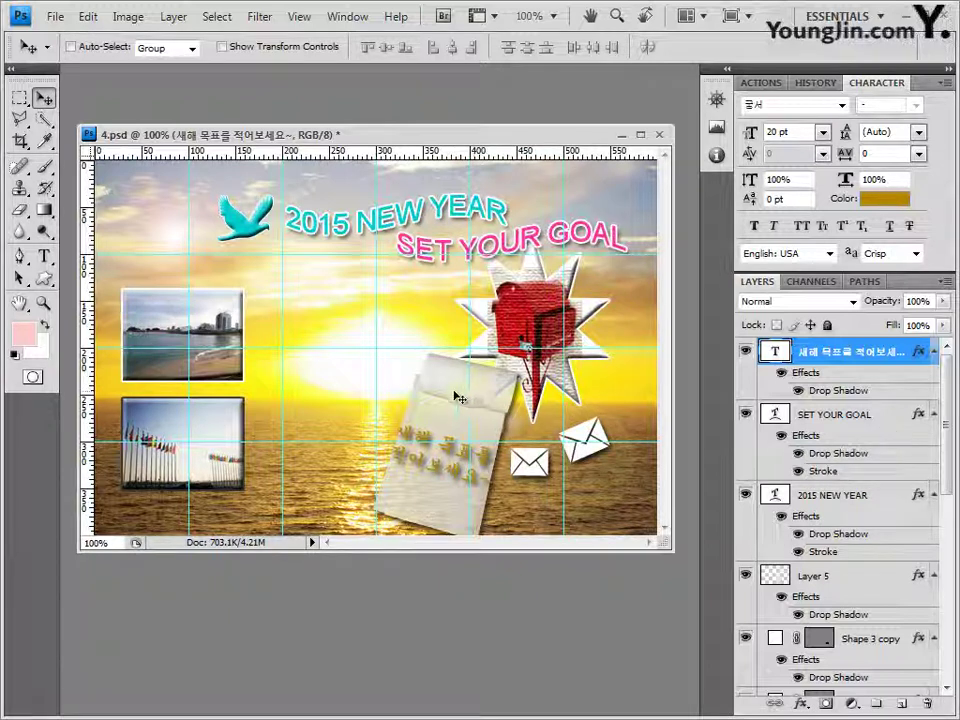
- Widen the notepad on Layer 5 to about 116.8% with Free Transform, keeping its height at 100%
{"action": "left_click", "coordinate": [745, 575]}
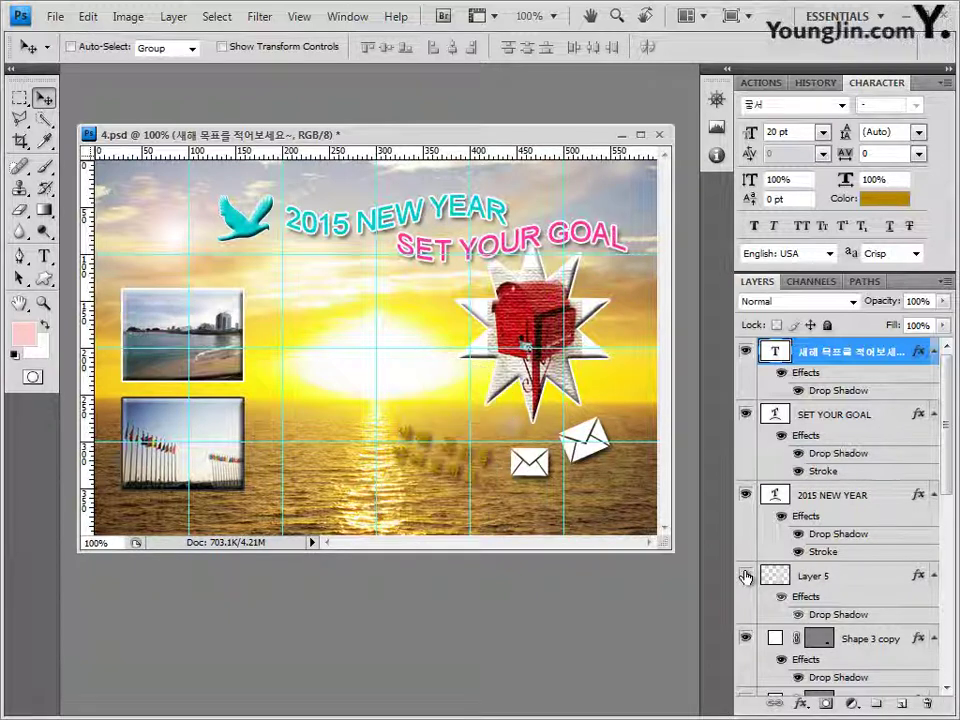
{"action": "left_click", "coordinate": [745, 575]}
{"action": "left_click", "coordinate": [787, 597]}
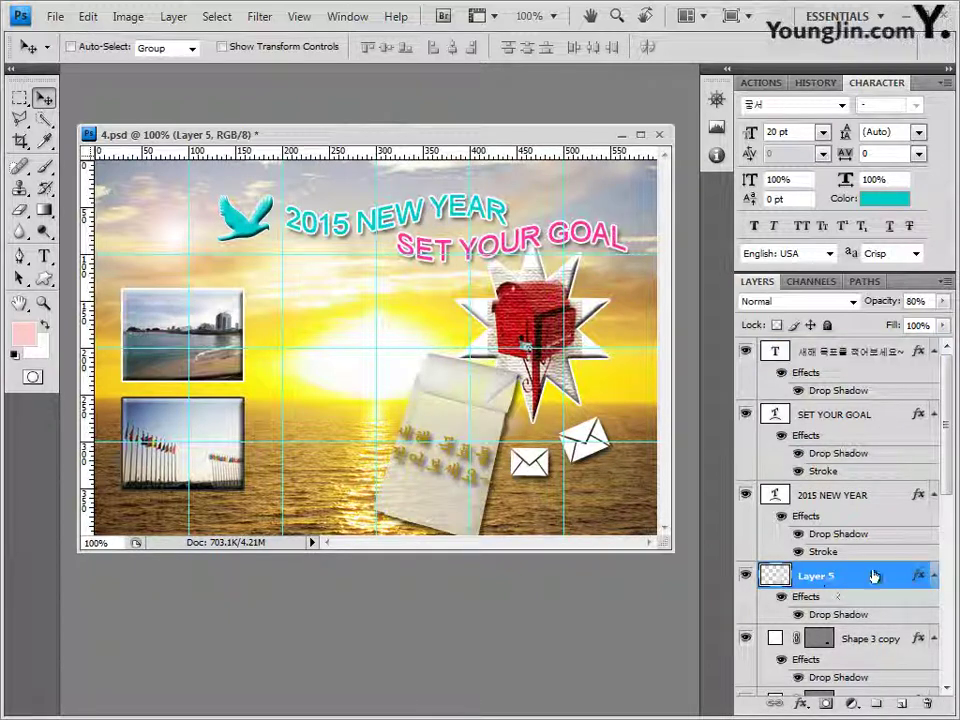
{"action": "key", "text": "ctrl+t"}
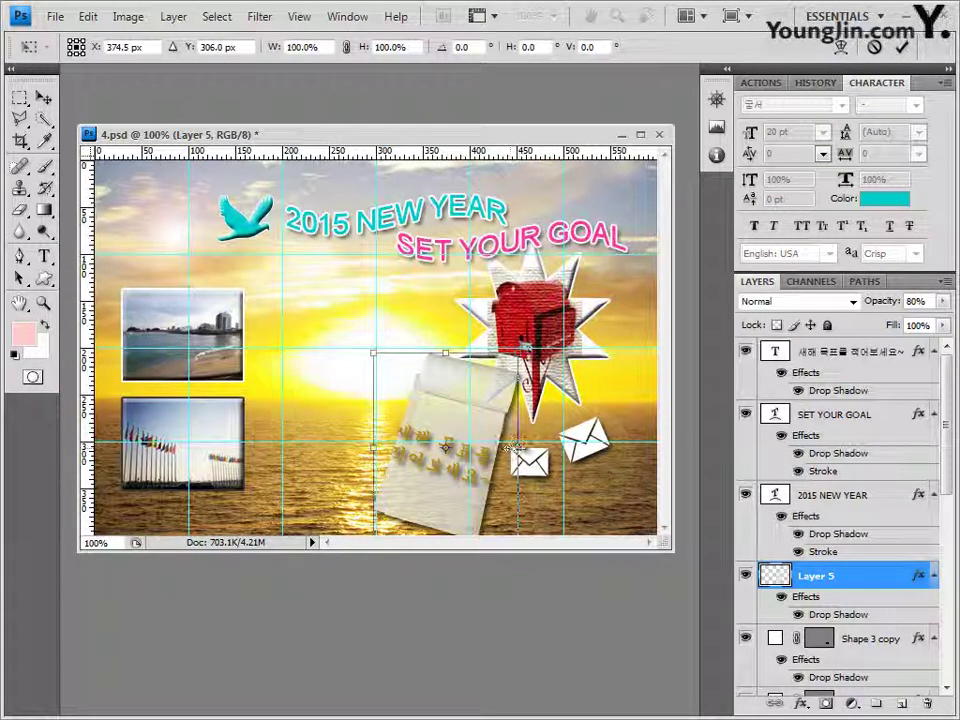
{"action": "left_click_drag", "start_coordinate": [512, 448], "coordinate": [525, 447]}
{"action": "mouse_move", "coordinate": [373, 442]}
{"action": "left_mouse_down"}
{"action": "mouse_move", "coordinate": [355, 440]}
{"action": "mouse_move", "coordinate": [362, 433]}
{"action": "left_mouse_up"}
{"action": "left_click_drag", "start_coordinate": [458, 411], "coordinate": [465, 407]}
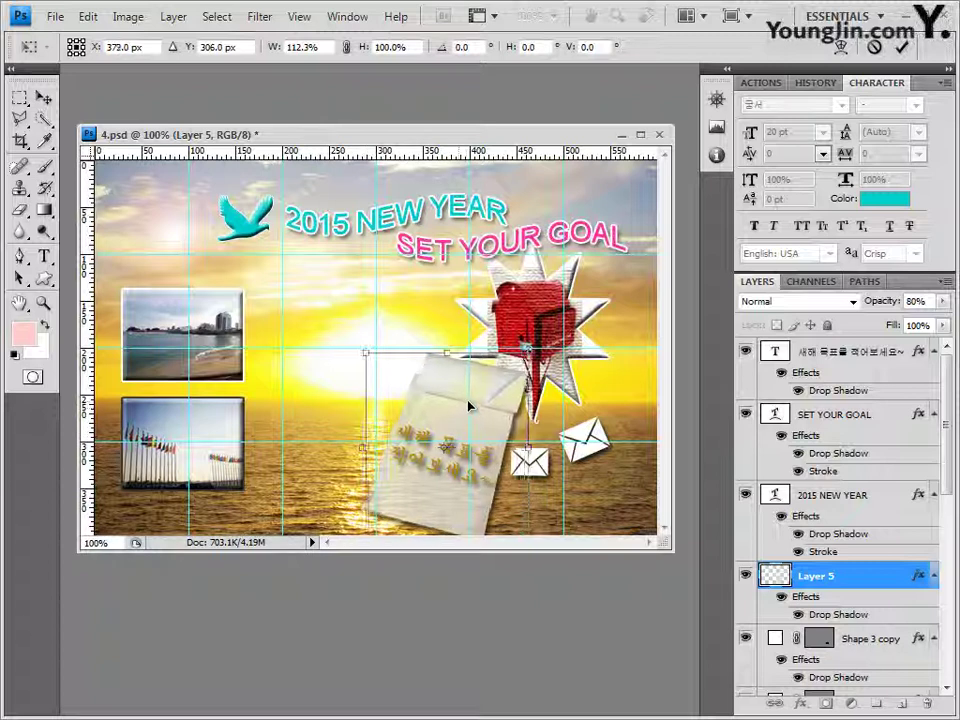
{"action": "left_click_drag", "start_coordinate": [368, 446], "coordinate": [361, 441]}
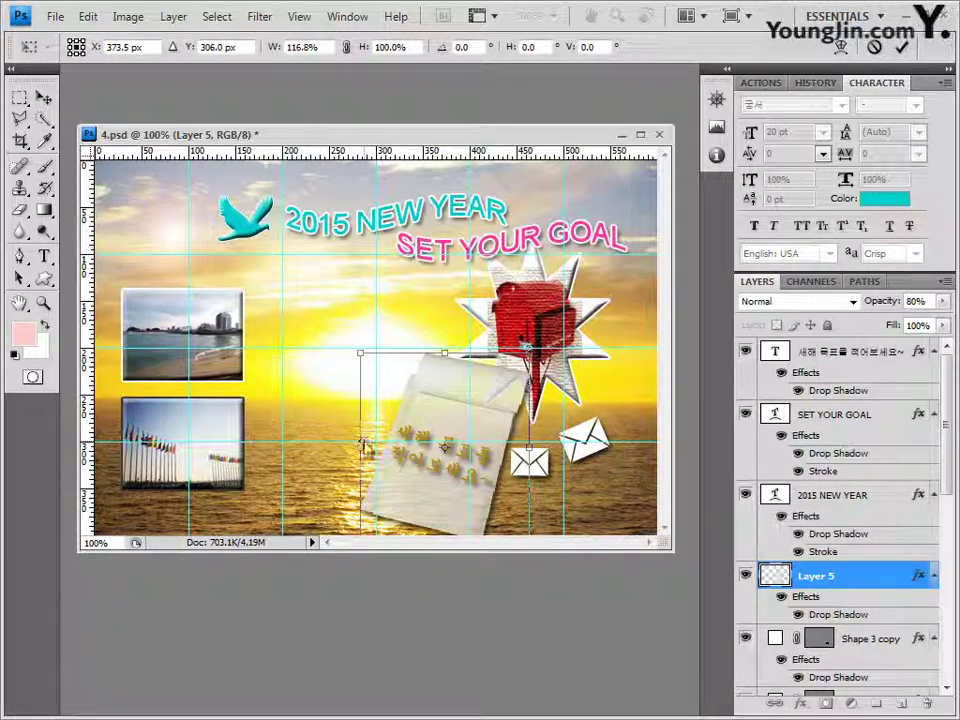
{"action": "key", "text": "Return"}
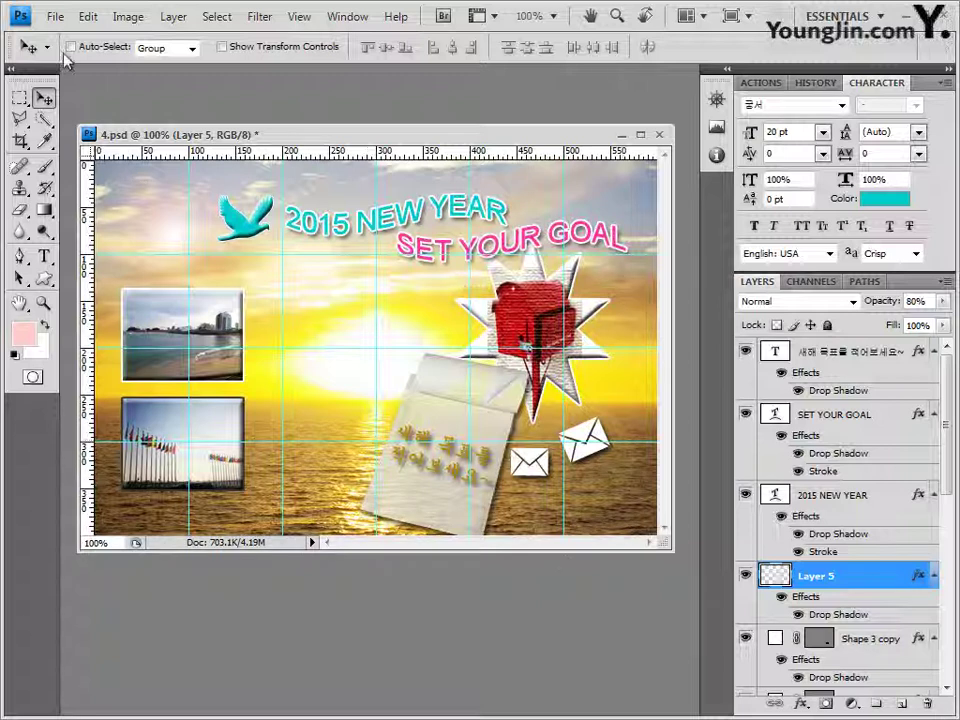
- Save 4.psd under its current name and clear all guides from the image
{"action": "left_click", "coordinate": [55, 16]}
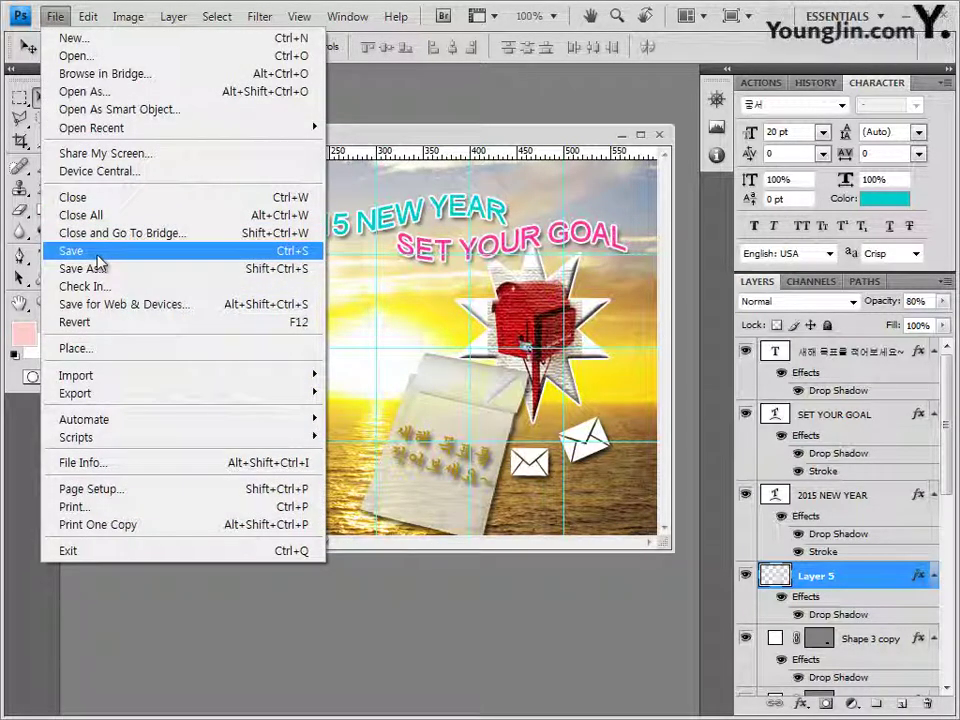
{"action": "left_click", "coordinate": [97, 252]}
{"action": "left_click", "coordinate": [686, 223]}
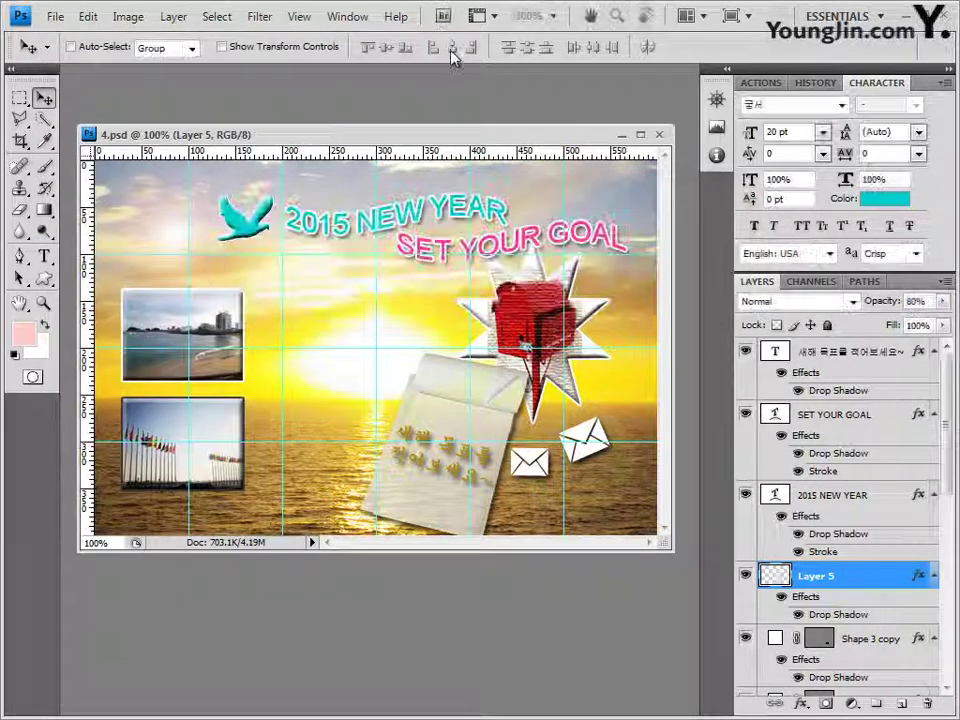
{"action": "left_click", "coordinate": [299, 16]}
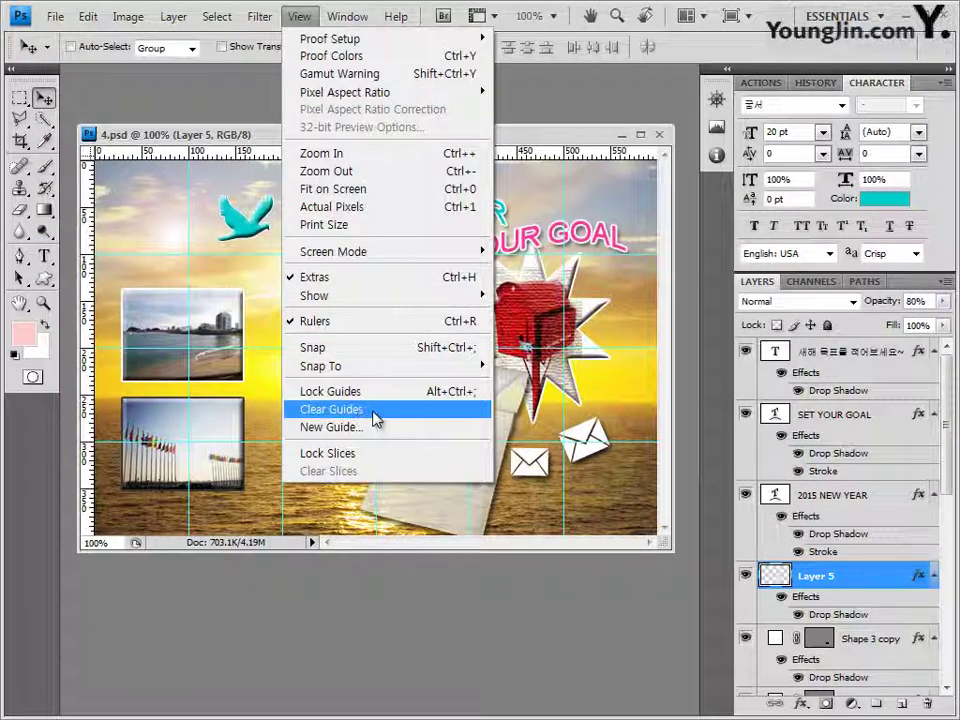
{"action": "left_click", "coordinate": [375, 419]}
- Save a JPEG copy in the GTQ folder, named with the candidate number and name plus -4, at quality 8 (High)
{"action": "left_click", "coordinate": [55, 17]}
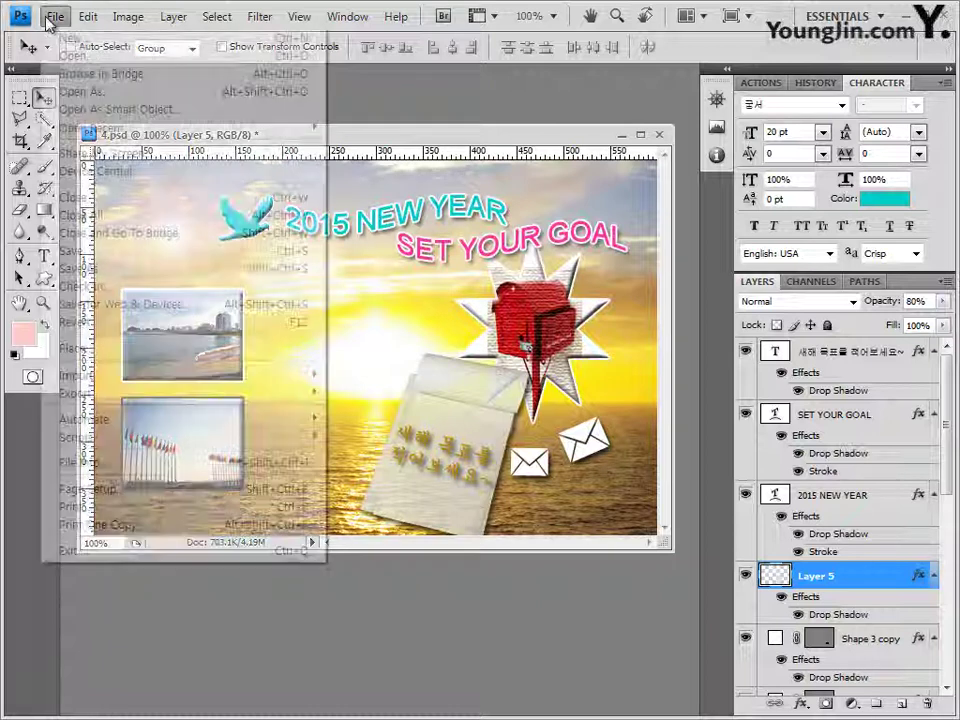
{"action": "left_click", "coordinate": [88, 268]}
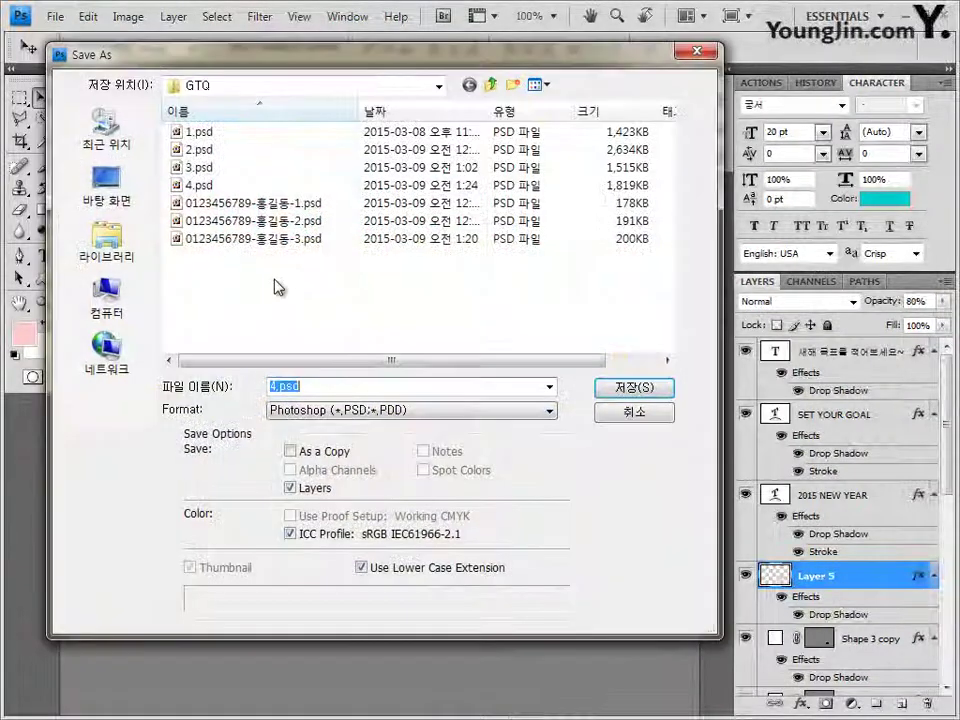
{"action": "left_click", "coordinate": [410, 410]}
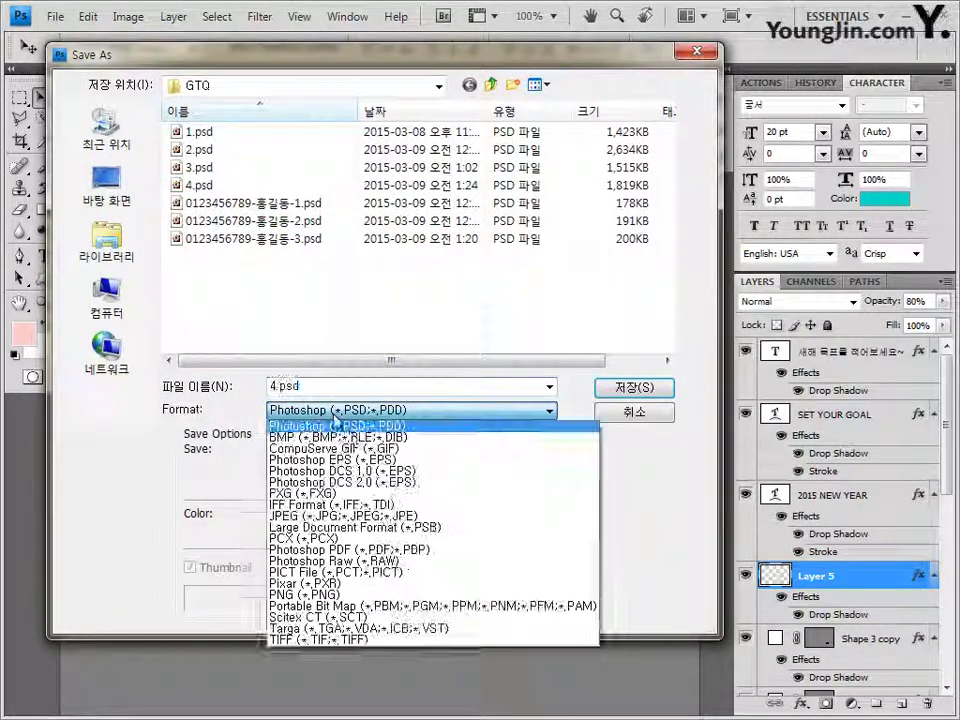
{"action": "left_click", "coordinate": [300, 515]}
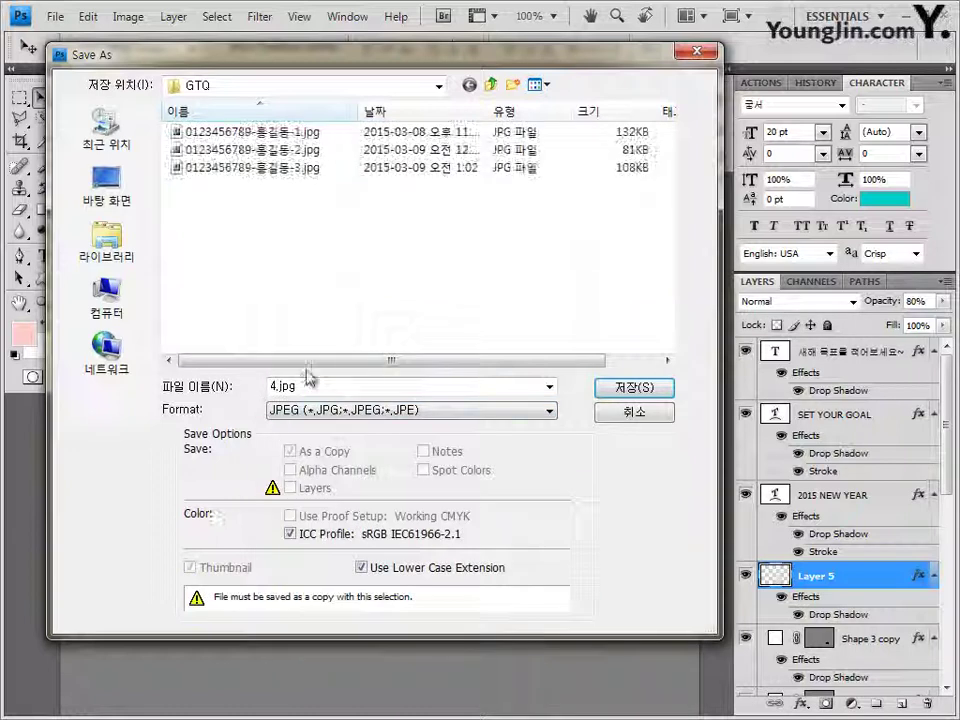
{"action": "left_click", "coordinate": [300, 167]}
{"action": "left_click", "coordinate": [375, 386]}
{"action": "key", "text": "BackSpace"}
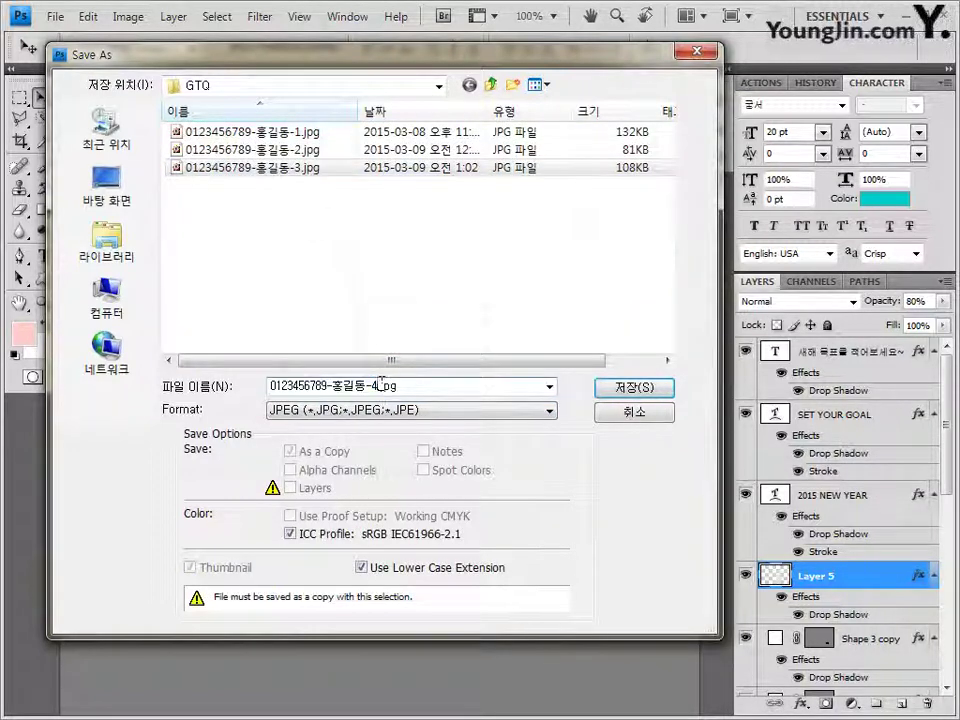
{"action": "key", "text": "Return"}
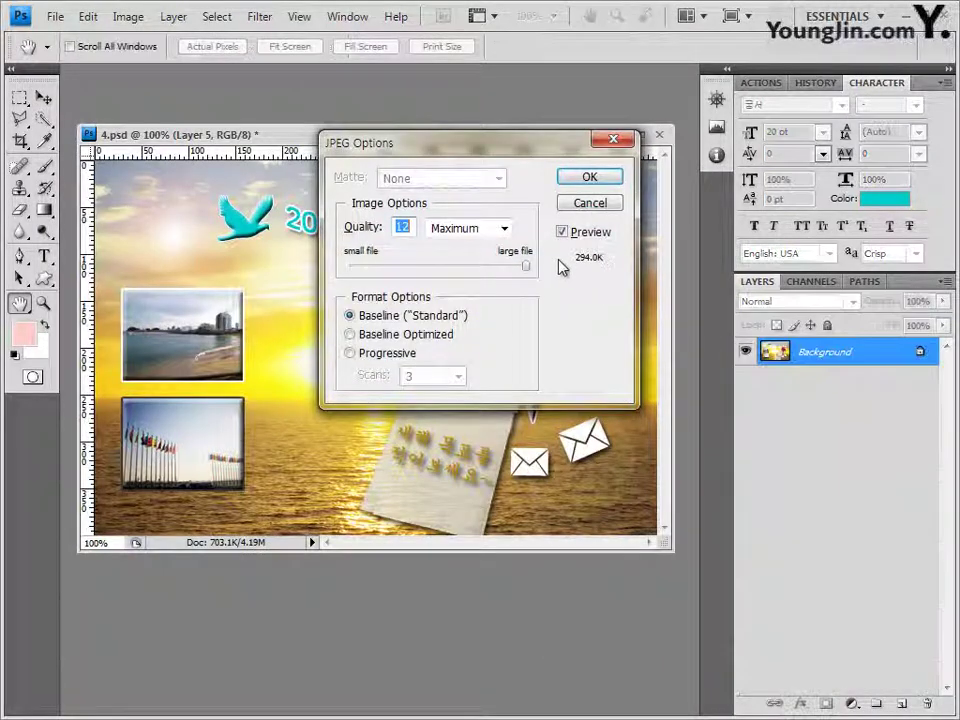
{"action": "left_click_drag", "start_coordinate": [525, 267], "coordinate": [466, 268]}
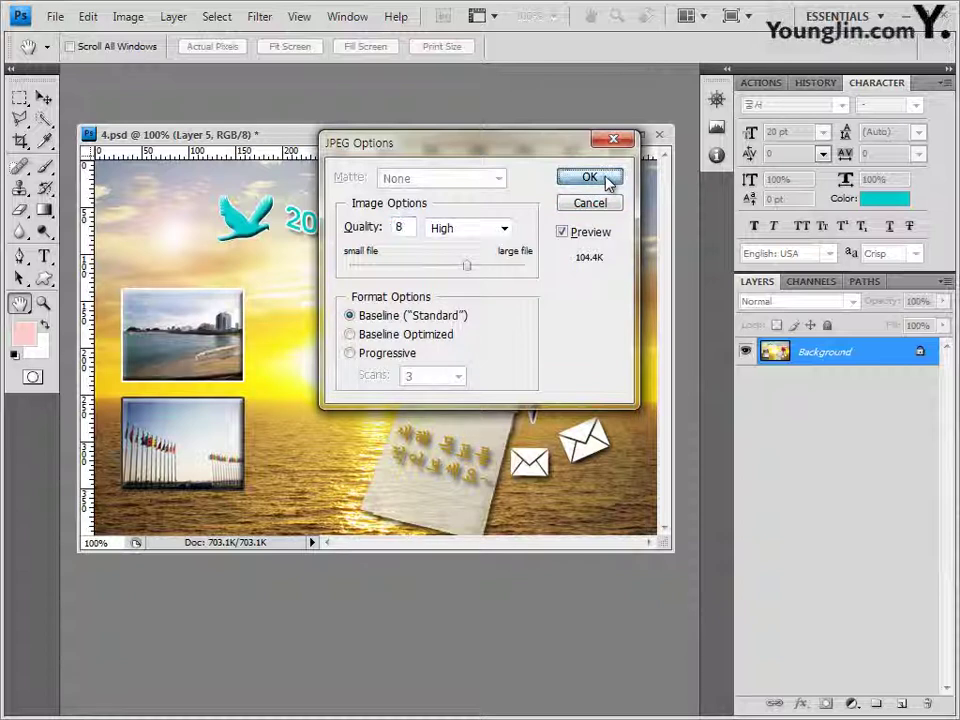
{"action": "left_click", "coordinate": [606, 179]}
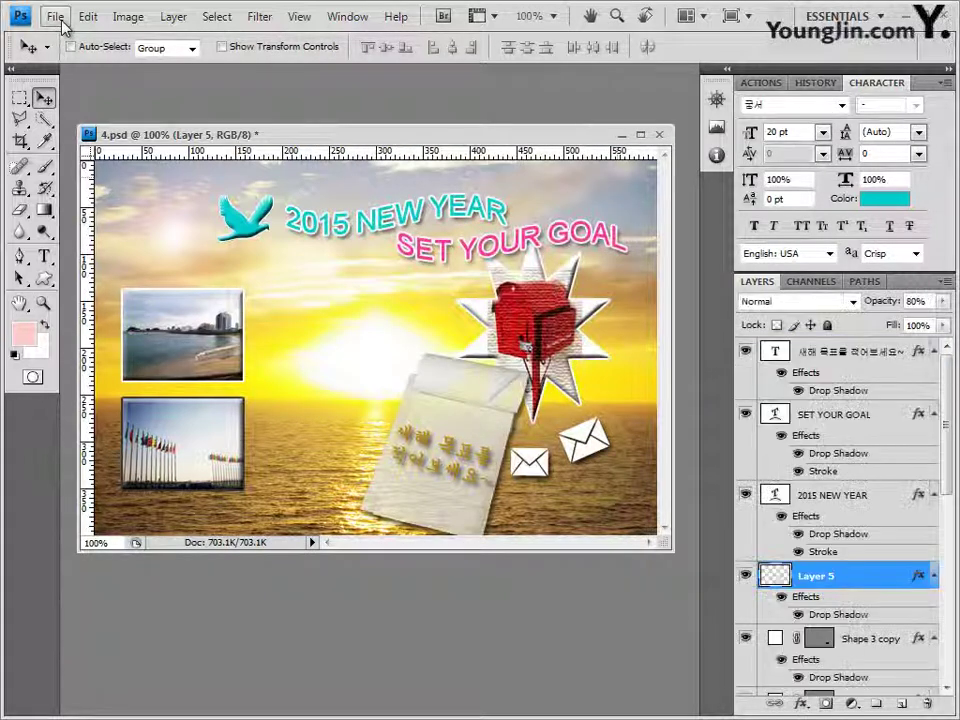
- Resize the image to 60 × 40 pixels with proportions constrained
{"action": "left_click", "coordinate": [127, 17]}
{"action": "left_click", "coordinate": [183, 155]}
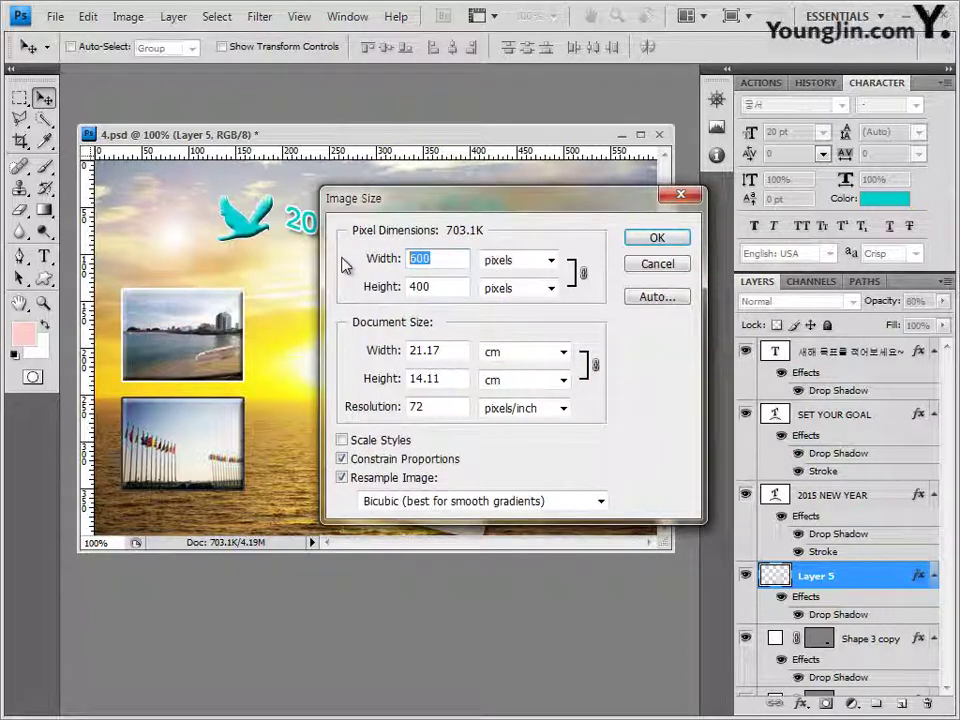
{"action": "type", "text": "60"}
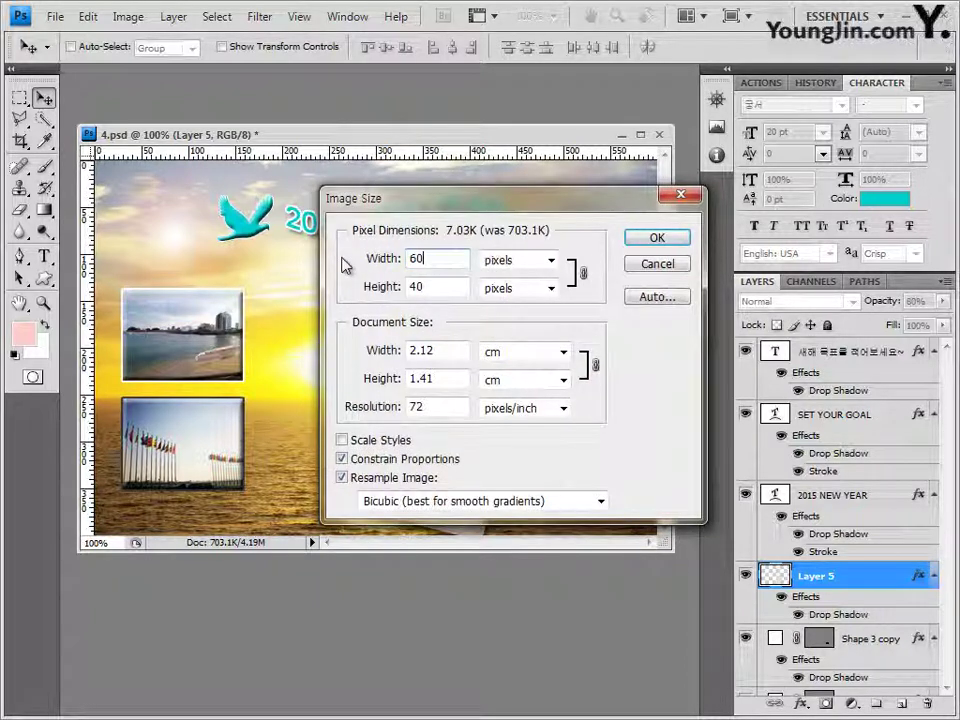
{"action": "left_click", "coordinate": [658, 241]}
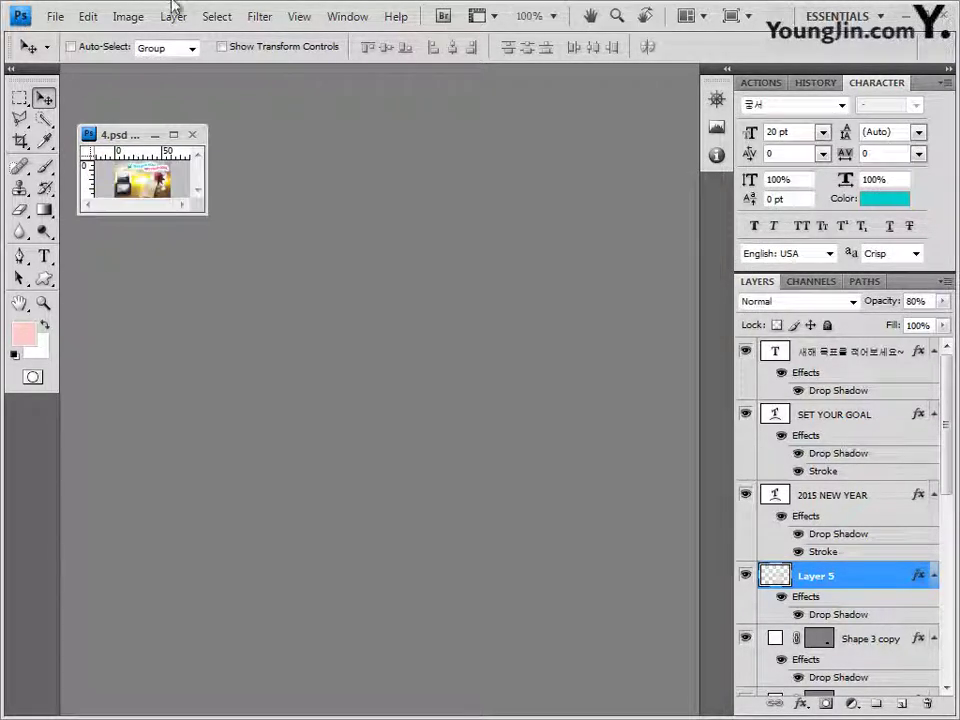
- Save the reduced image as a layered PSD named with the candidate number and name plus -4, with Maximize compatibility on
{"action": "left_click", "coordinate": [57, 17]}
{"action": "left_click", "coordinate": [85, 270]}
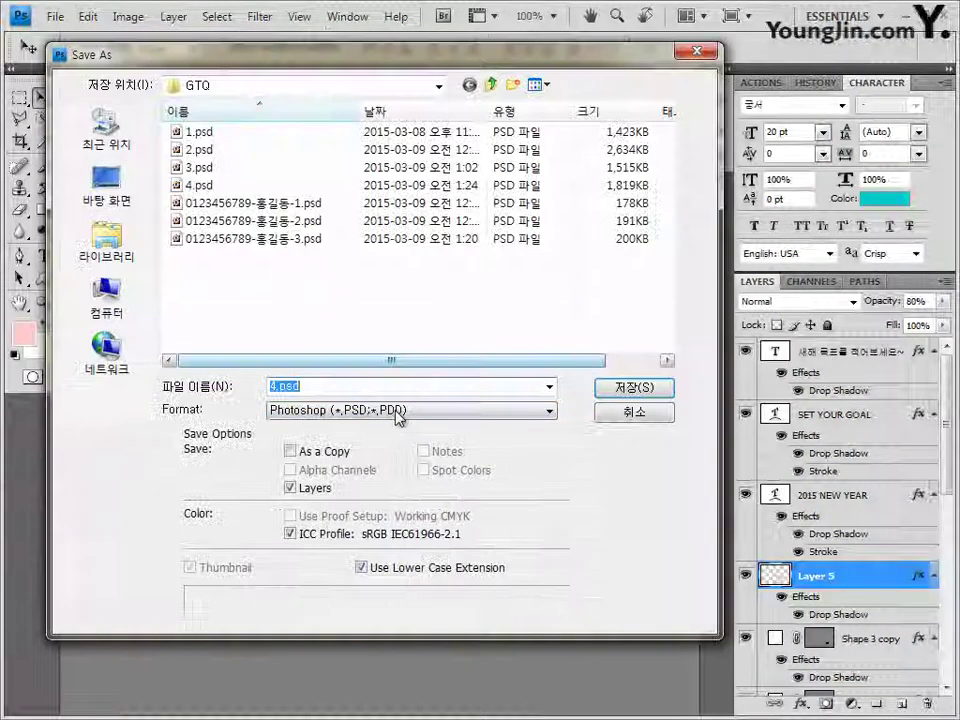
{"action": "left_click", "coordinate": [316, 241]}
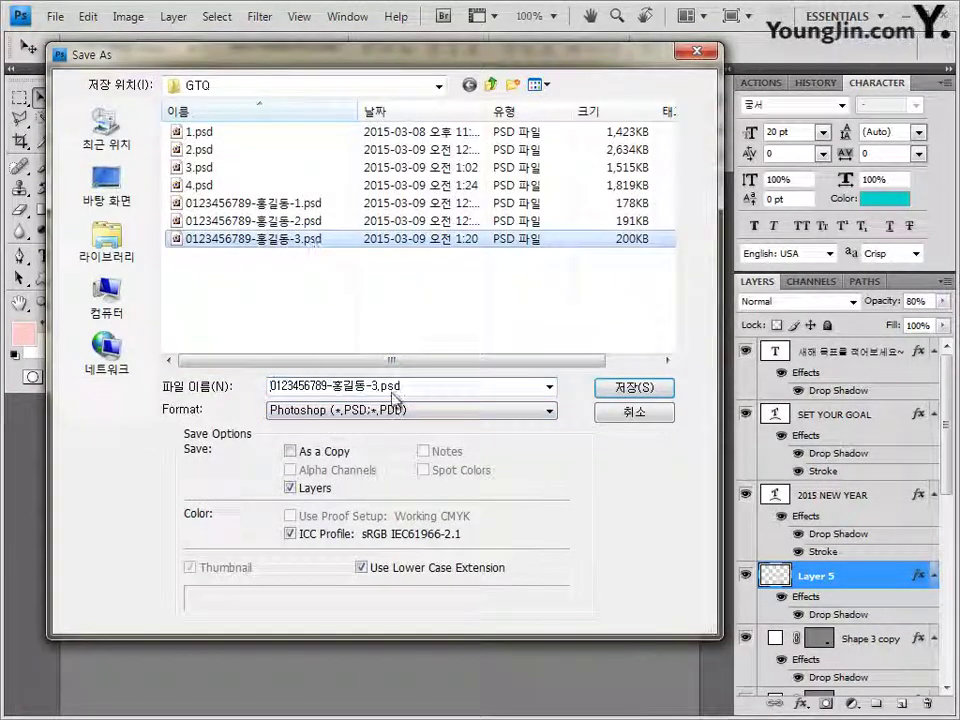
{"action": "left_click", "coordinate": [373, 386]}
{"action": "left_click", "coordinate": [373, 386]}
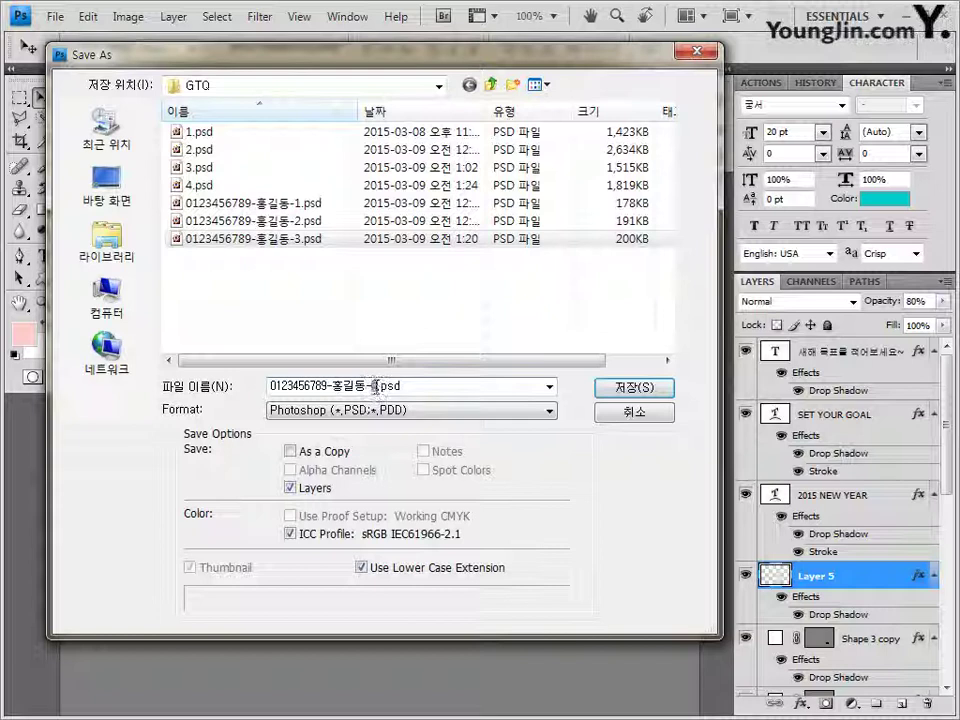
{"action": "left_click_drag", "start_coordinate": [375, 386], "coordinate": [382, 386]}
{"action": "type", "text": "4"}
{"action": "key", "text": "Return"}
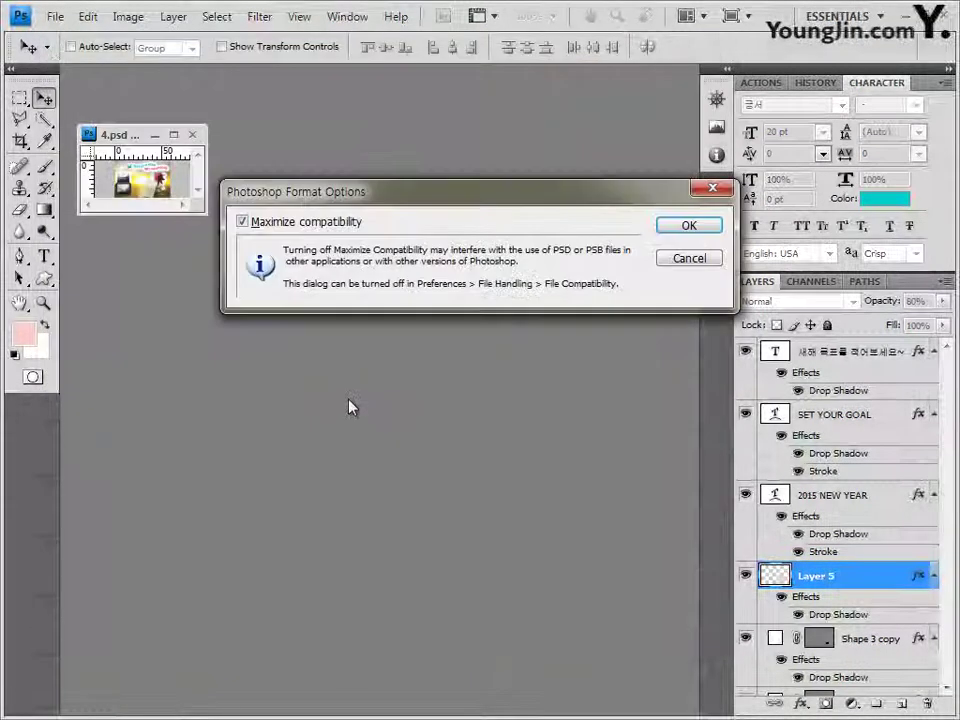
{"action": "left_click", "coordinate": [680, 228]}
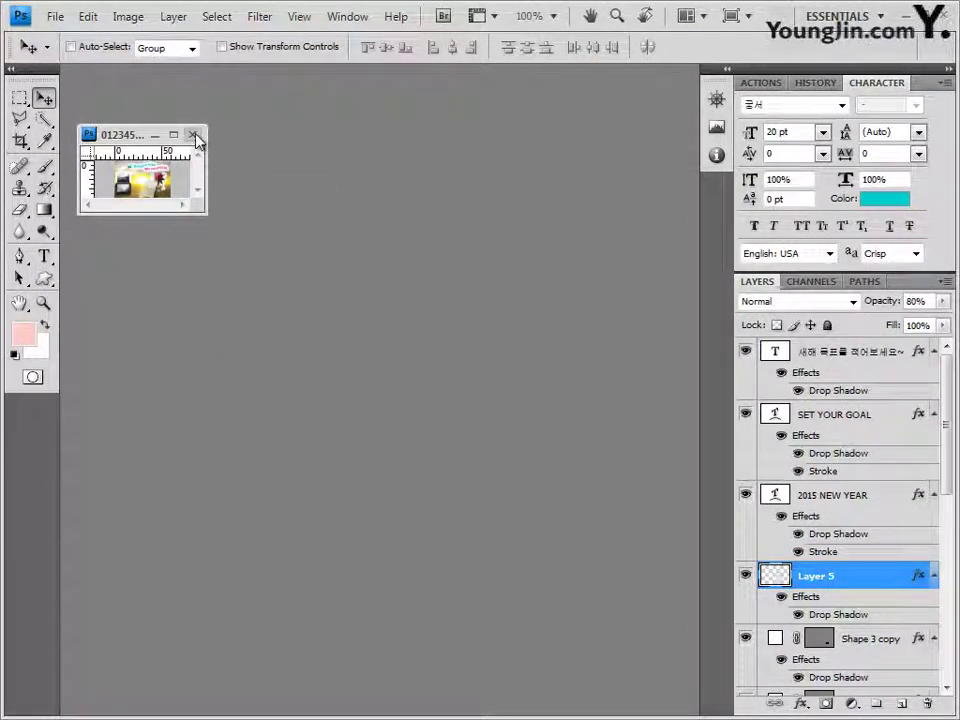
- Close the reduced document and check the submission files in the GTQ folder without opening any
{"action": "left_click", "coordinate": [192, 134]}
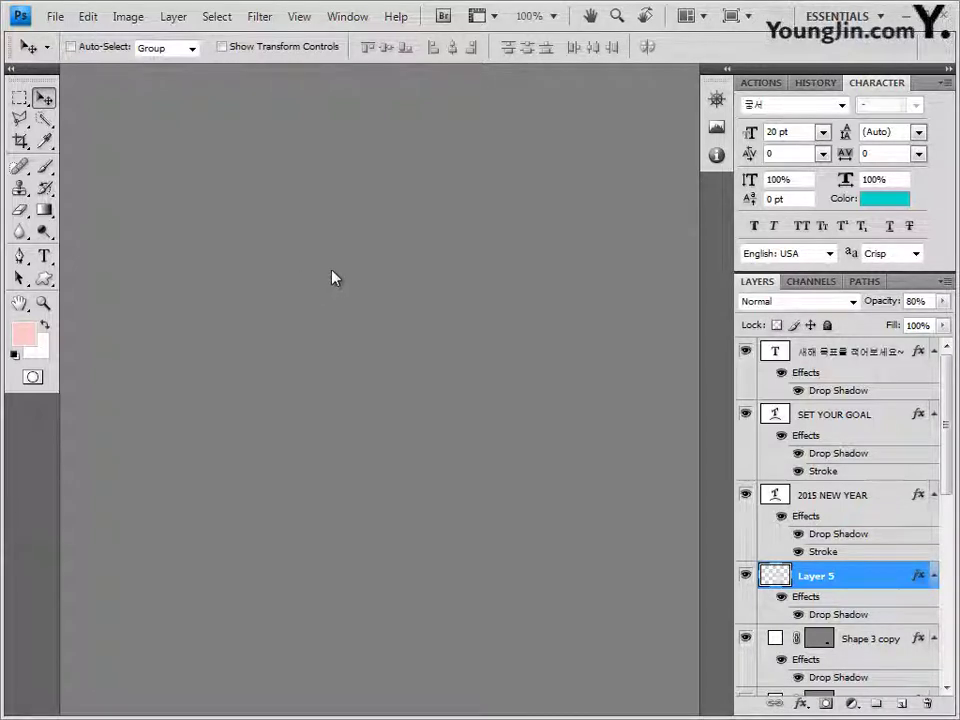
{"action": "key", "text": "ctrl+o"}
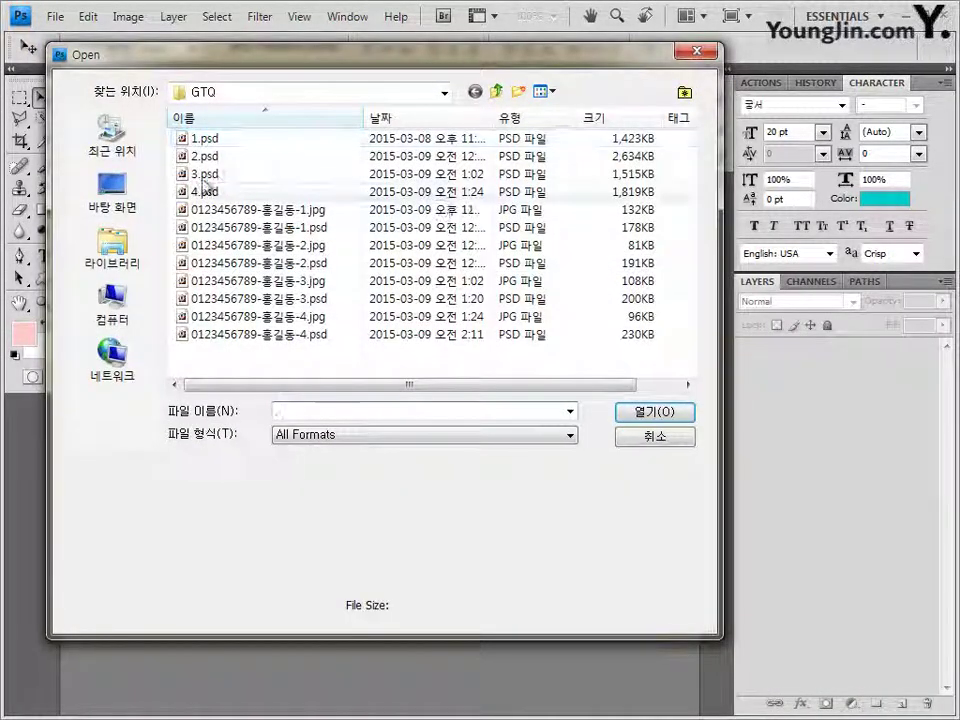
{"action": "left_click", "coordinate": [651, 439]}
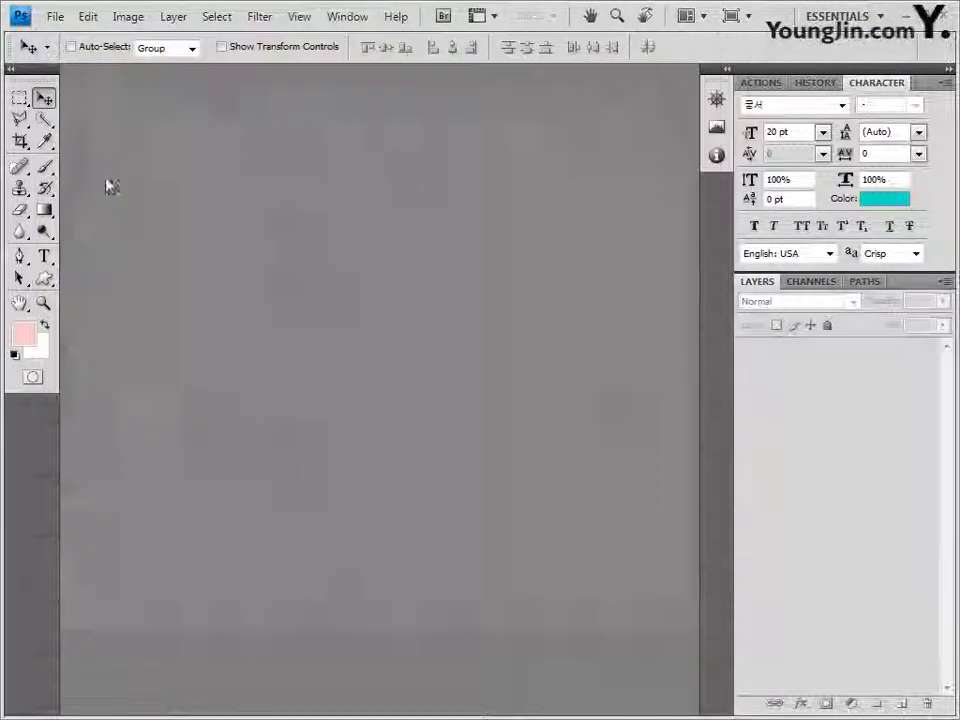